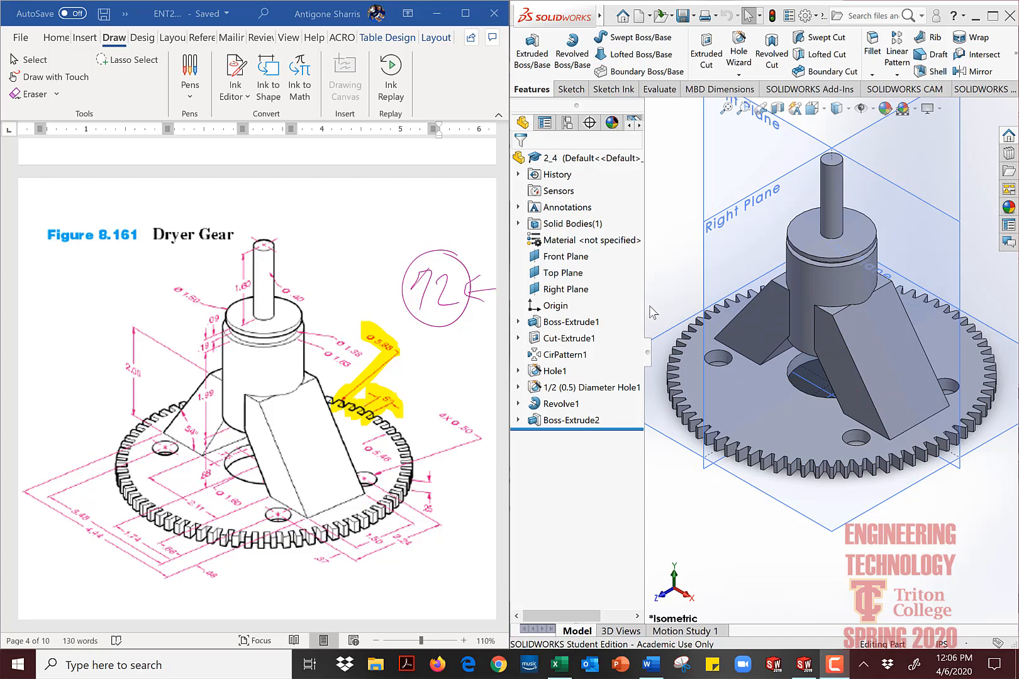
Step: Make a new drawing from the dryer gear part using the custom A-size sheet template named after the instructor
left_click_drag(645, 300, 610, 300)
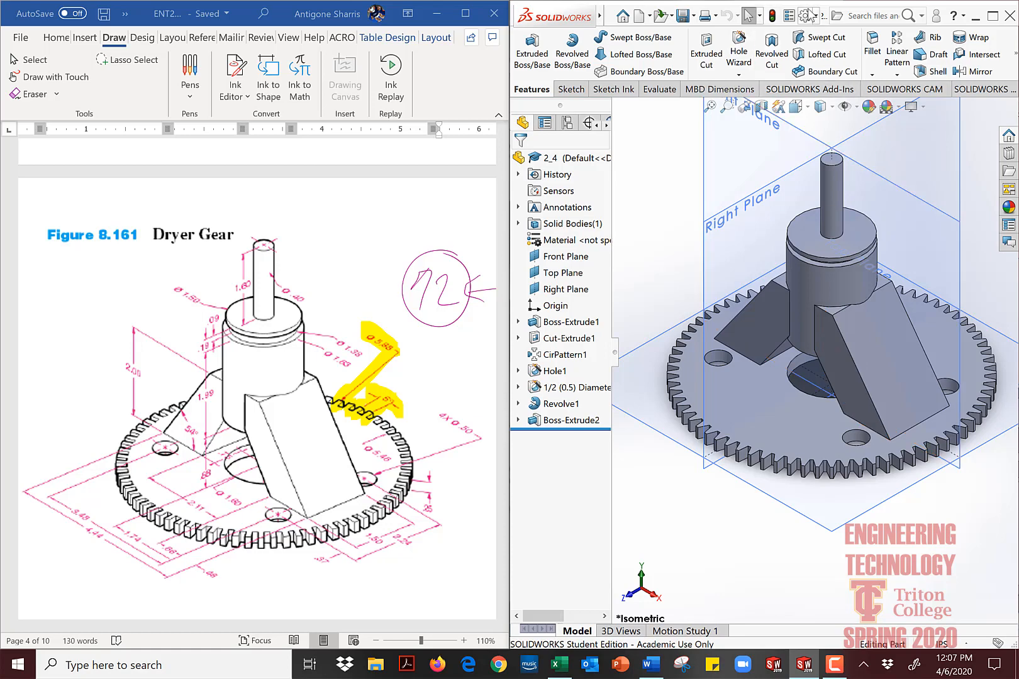
left_click(649, 16)
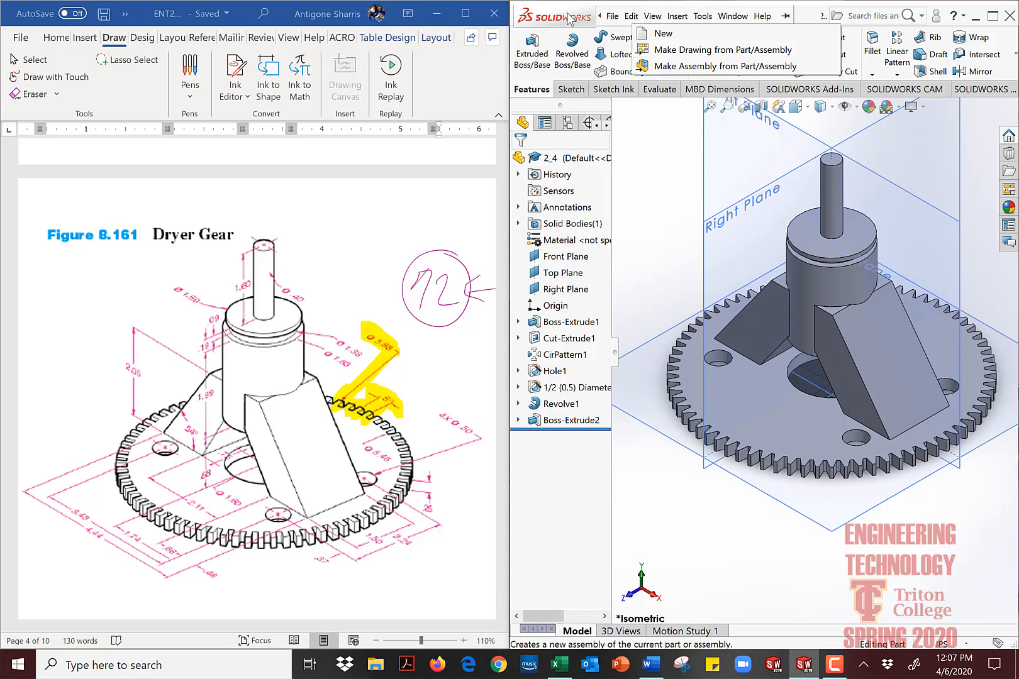
left_click(570, 20)
left_click(612, 16)
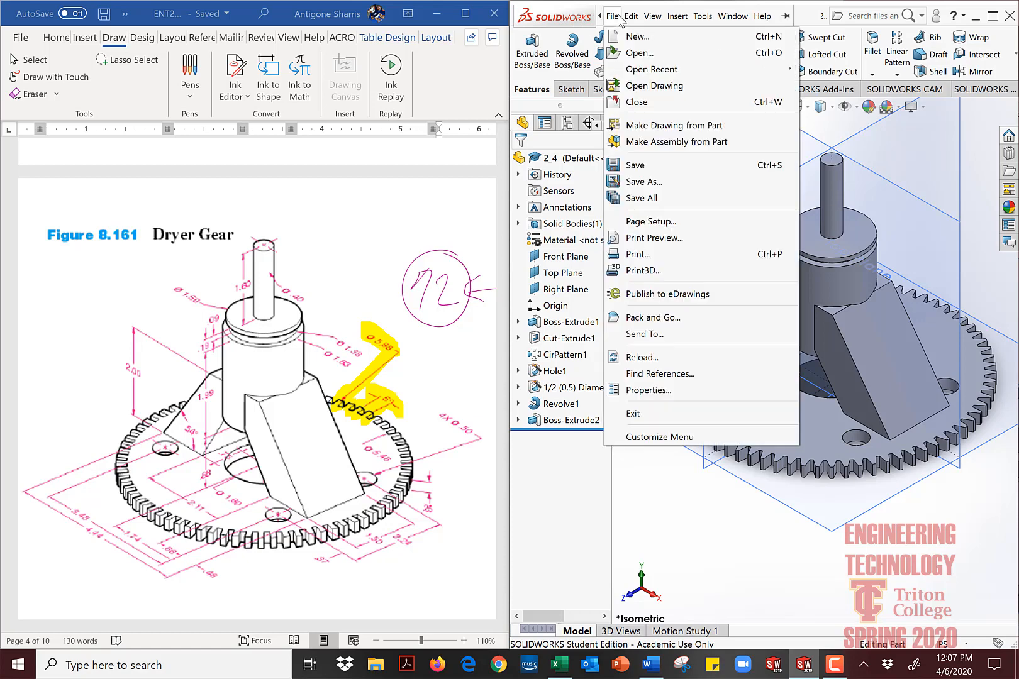
left_click(662, 133)
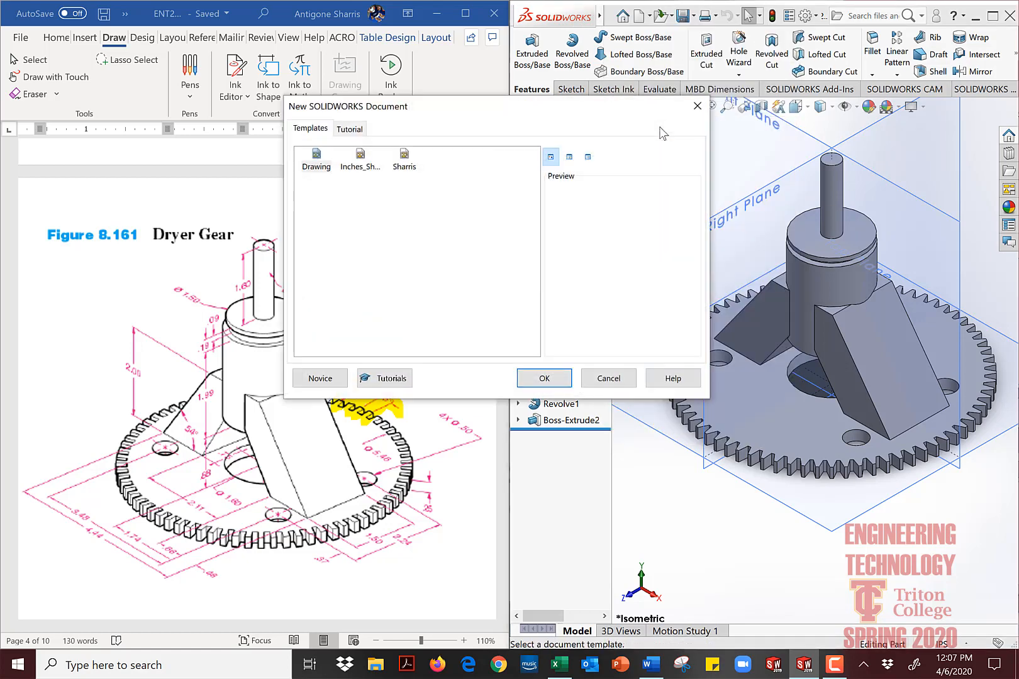
left_click(402, 167)
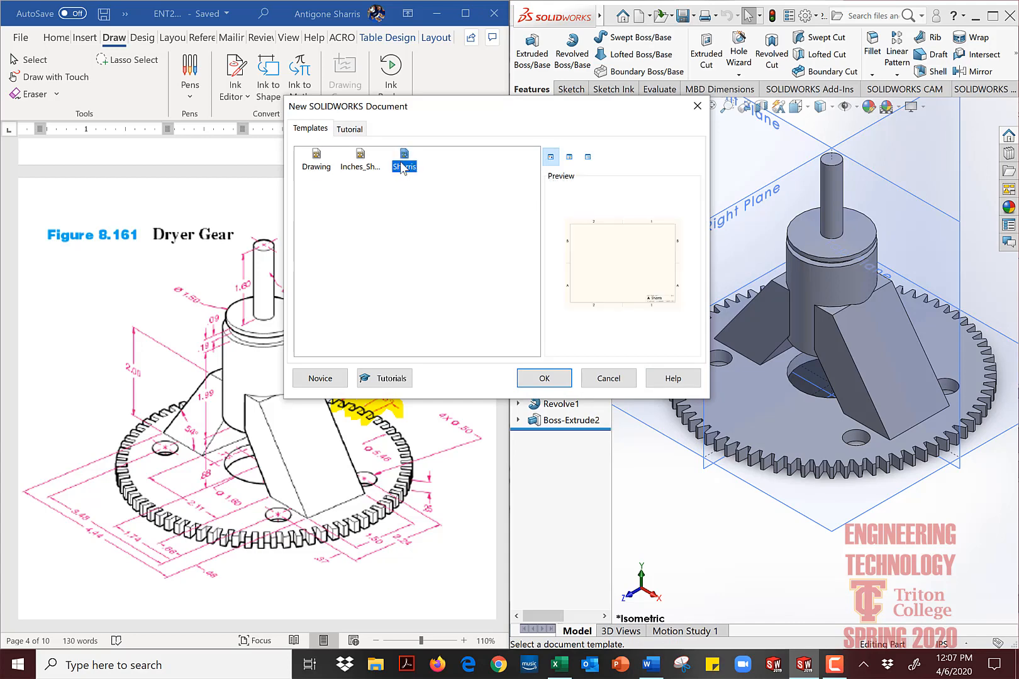
left_click(544, 378)
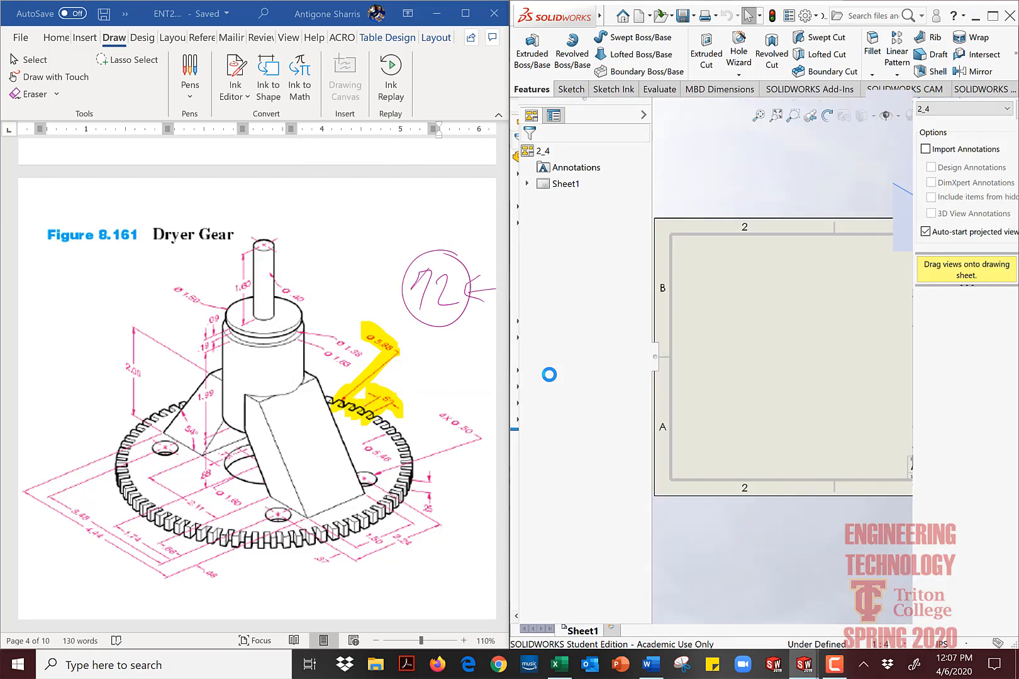
Step: Maximize the SOLIDWORKS window, widen the View Palette to its full options, and fit the whole sheet in view
left_click(993, 16)
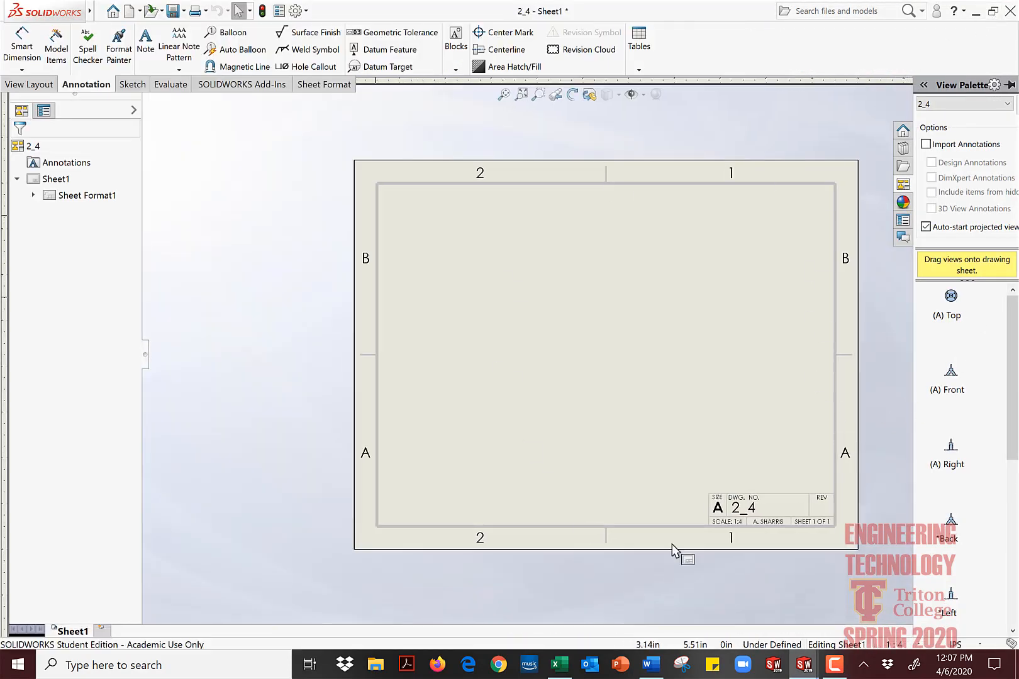
scroll(798, 423, "up", 3)
scroll(705, 416, "down", 4)
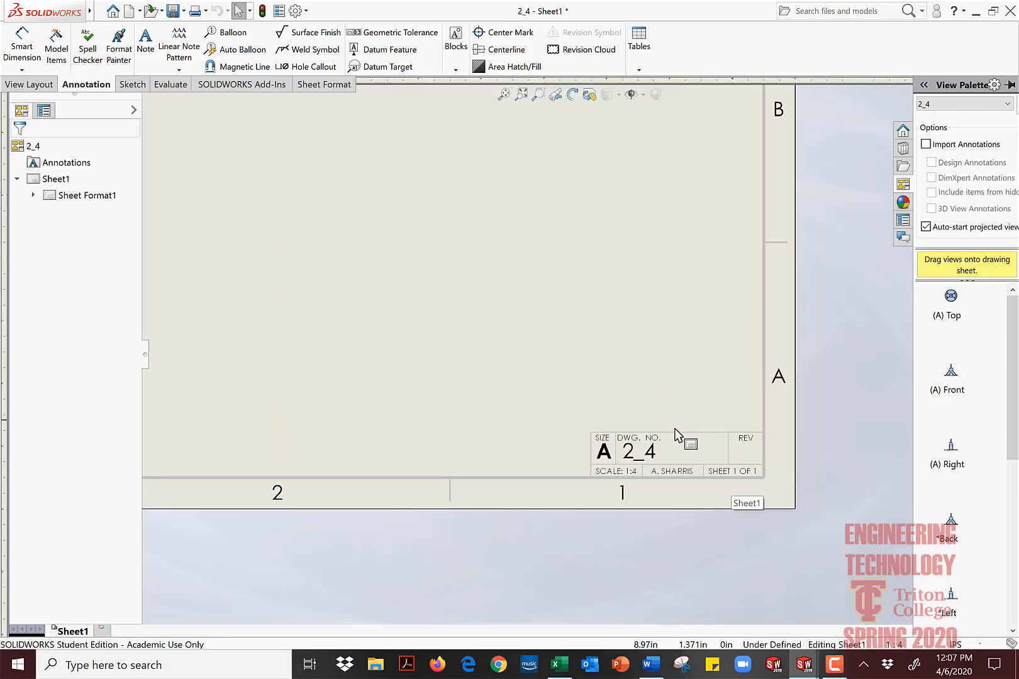
key("f")
scroll(607, 305, "down", 2)
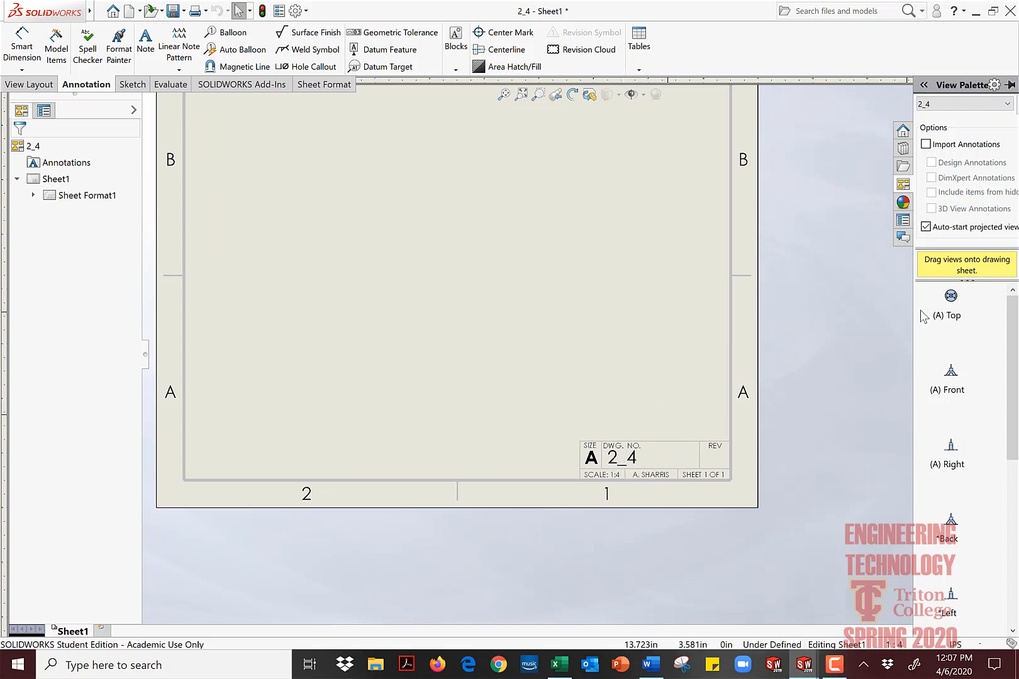
left_click_drag(914, 321, 774, 333)
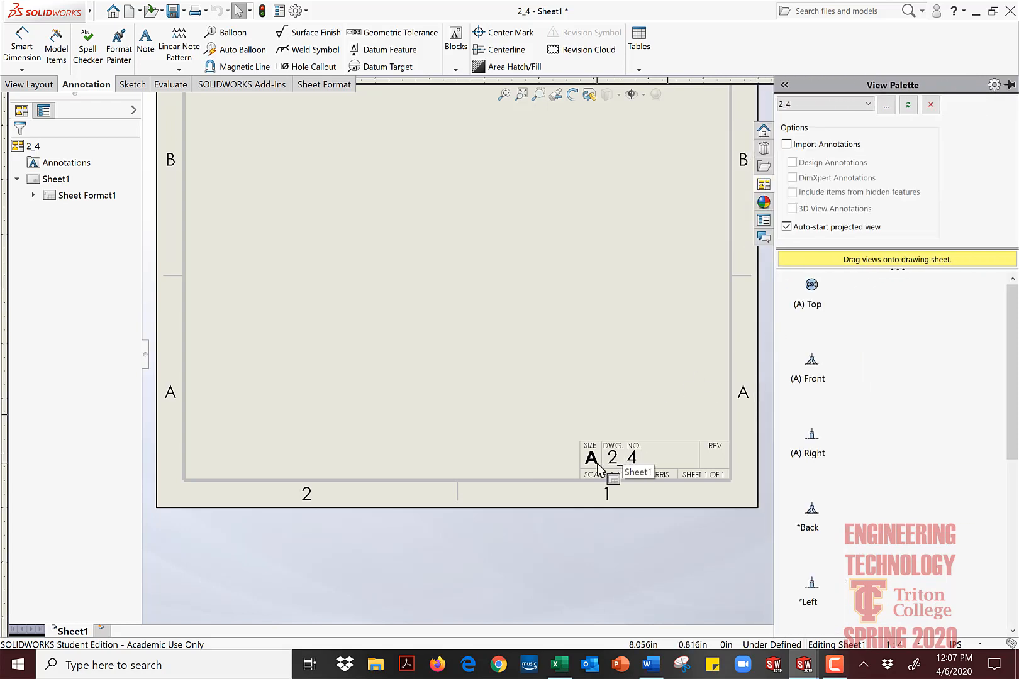
scroll(860, 375, "down", 5)
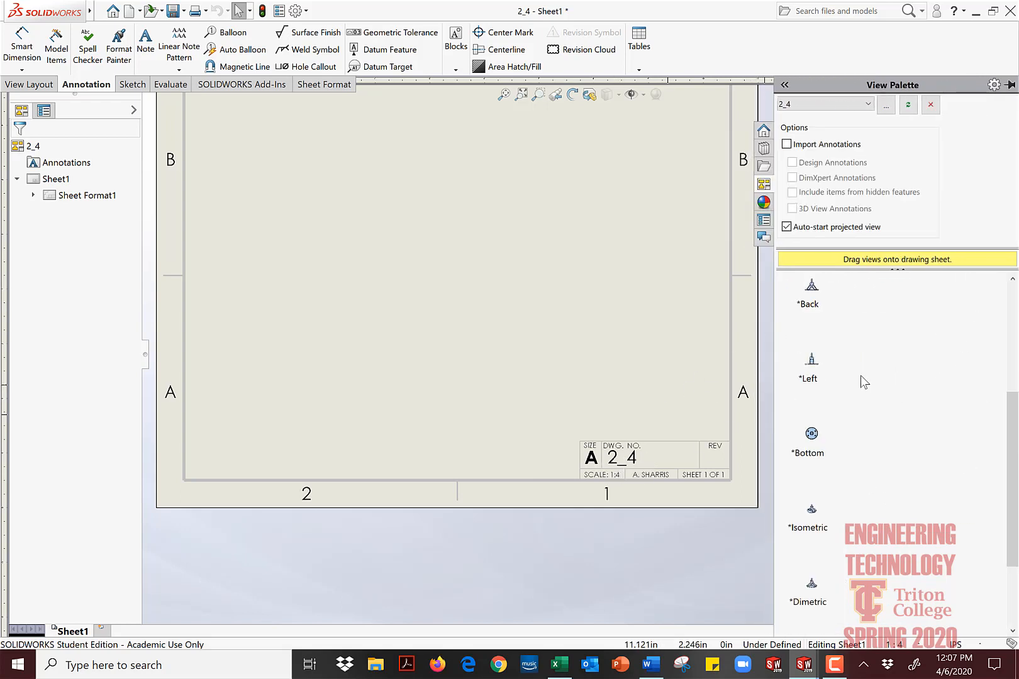
scroll(860, 375, "up", 5)
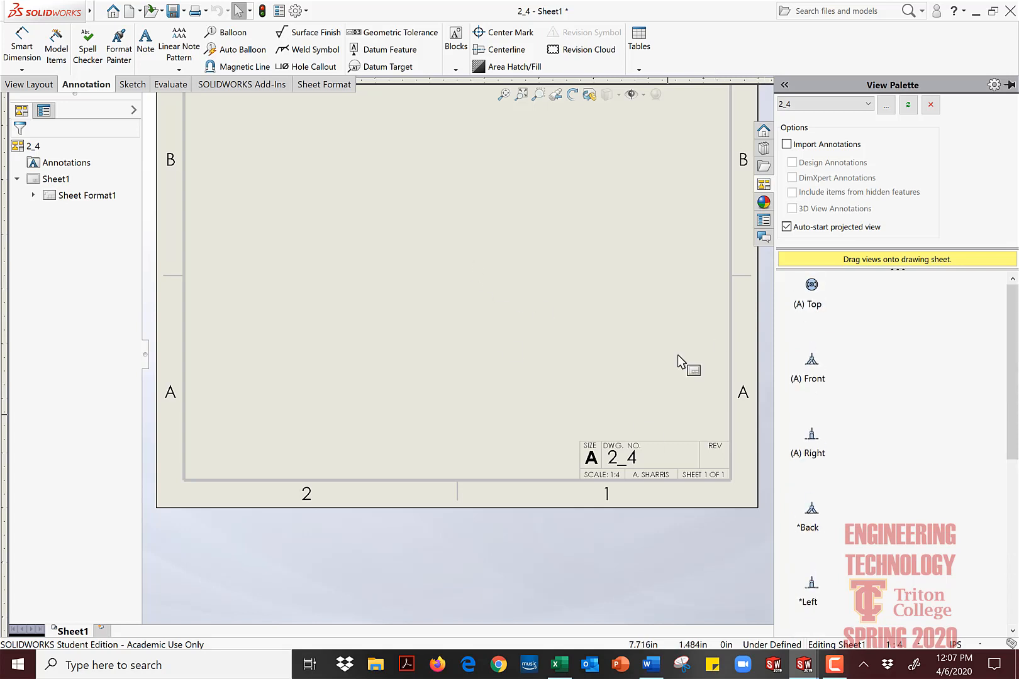
key("f")
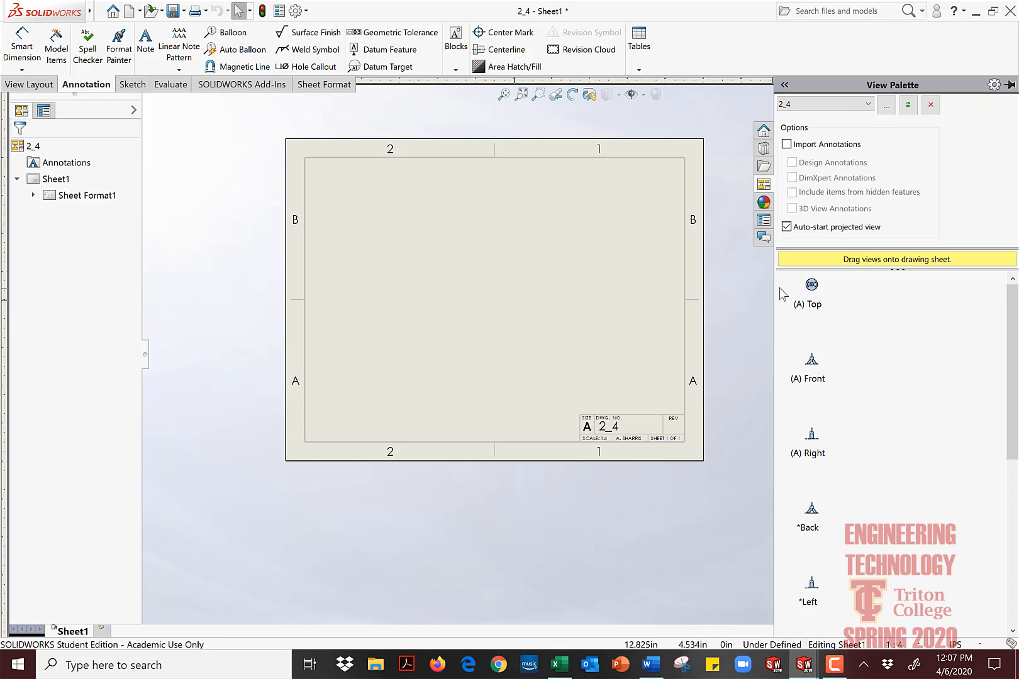
Step: Place the gear's front view in the lower-left area of the sheet without adding any projected views
left_click_drag(816, 363, 578, 348)
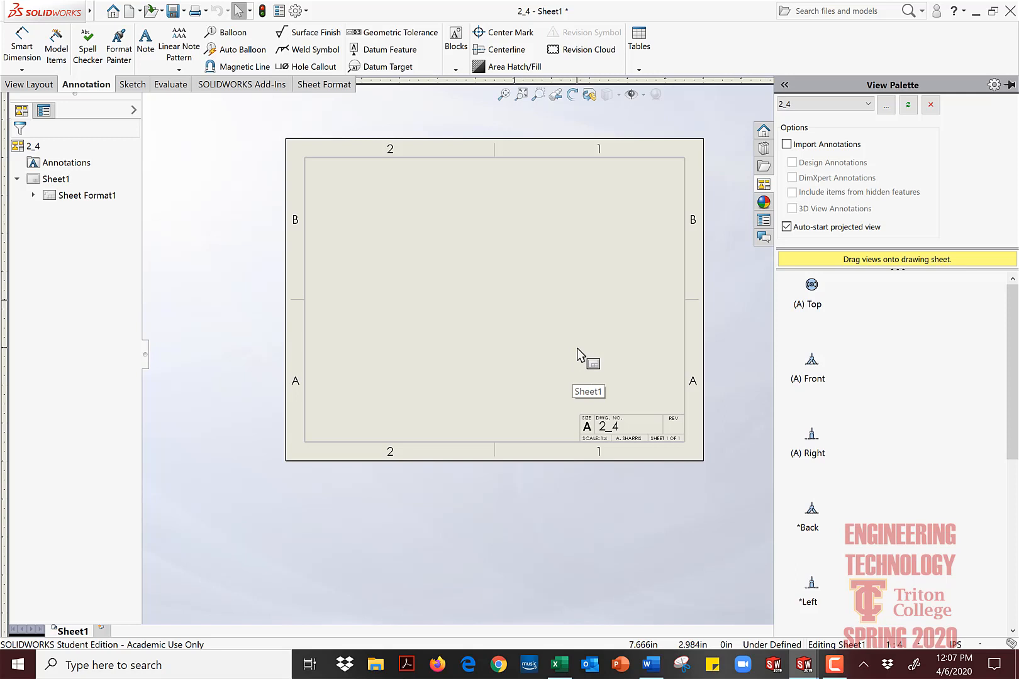
mouse_move(813, 368)
left_mouse_down()
mouse_move(391, 347)
mouse_move(386, 327)
left_mouse_up()
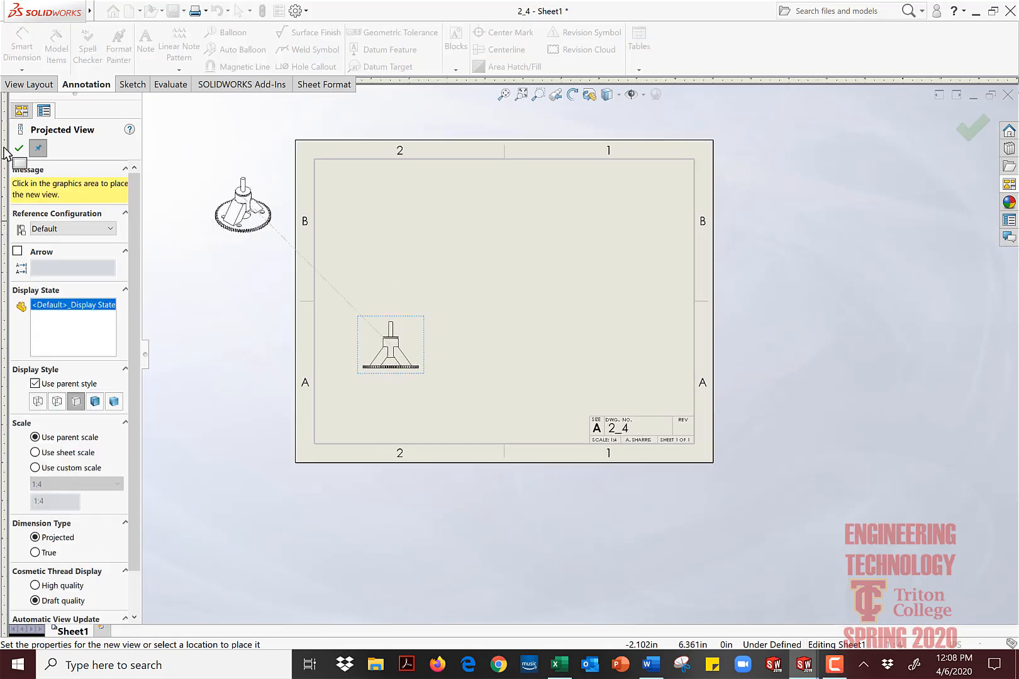
key("Escape")
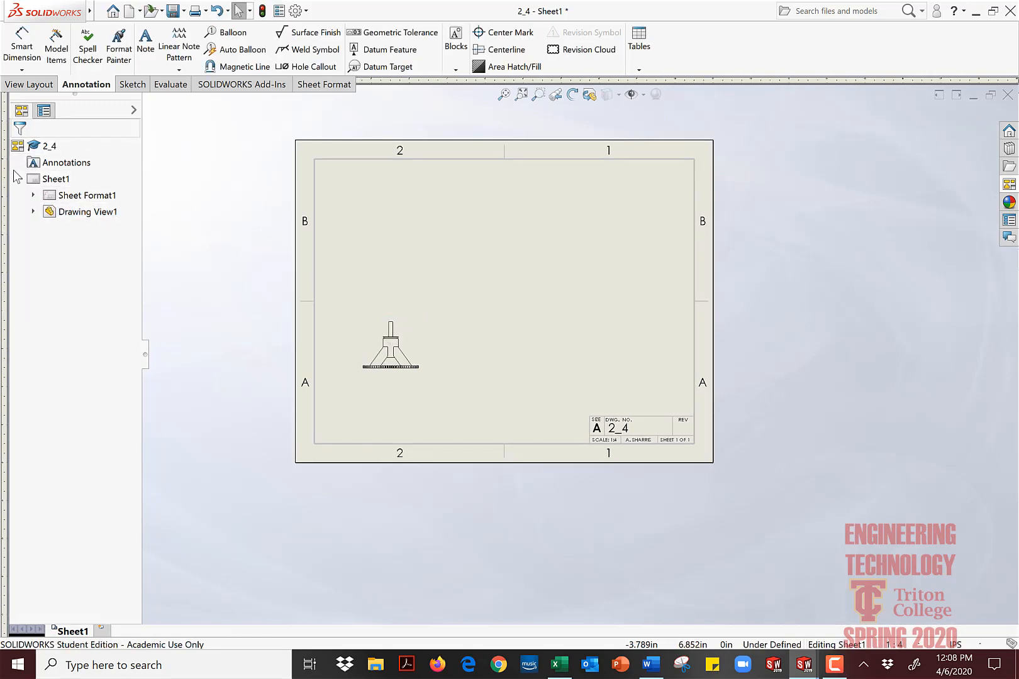
Step: Set the scale of Sheet1 to 1:2 and shift the front view slightly toward the sheet's center
left_click(56, 179)
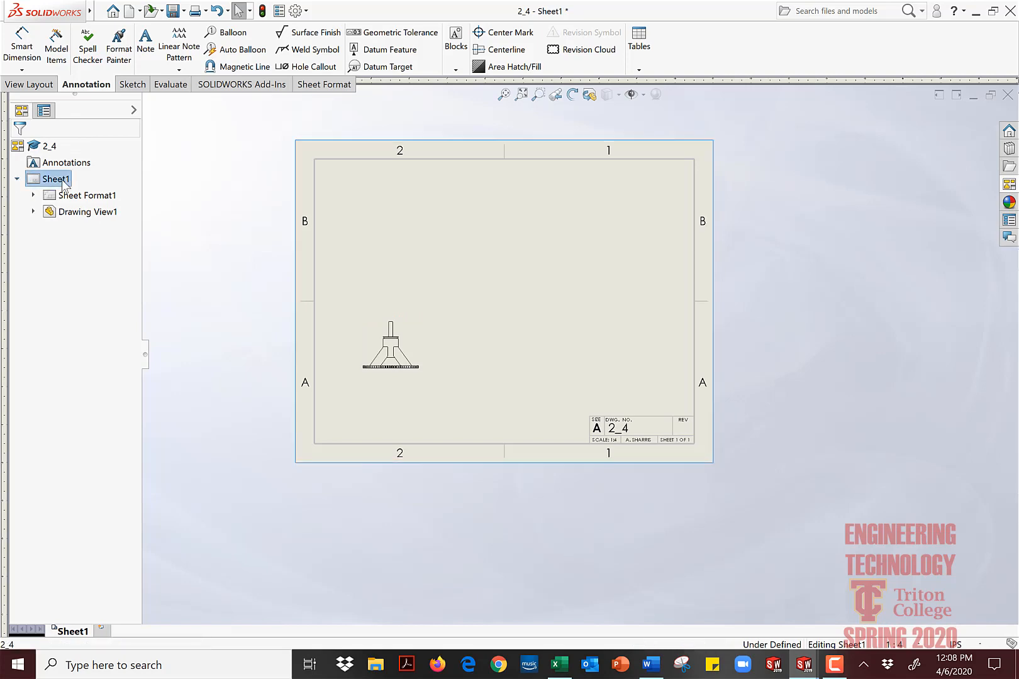
right_click(63, 181)
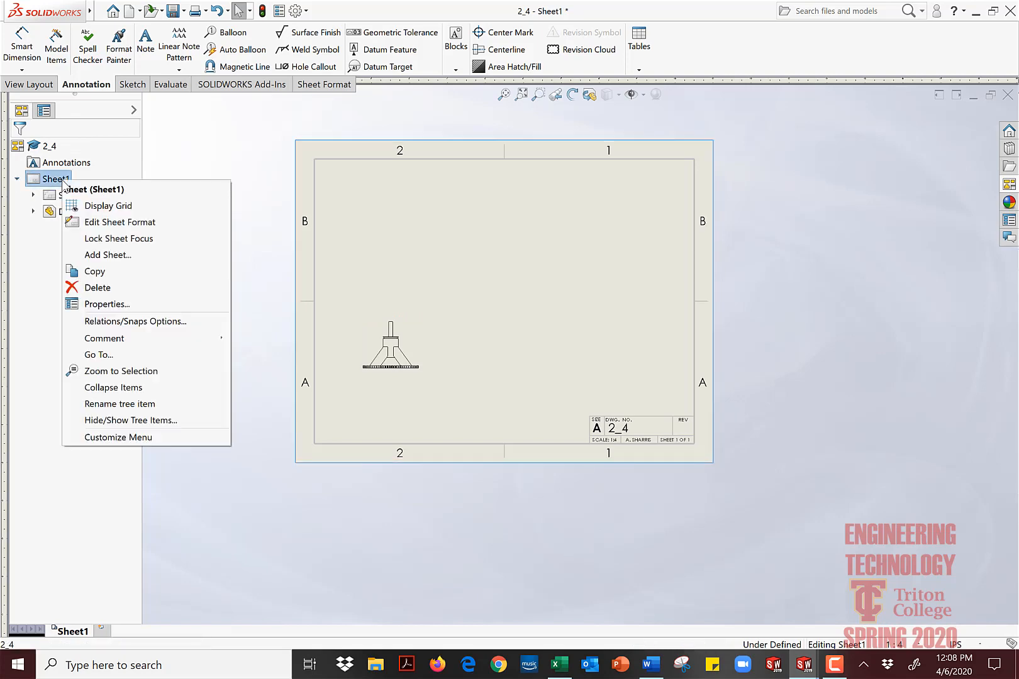
left_click(107, 304)
double_click(428, 223)
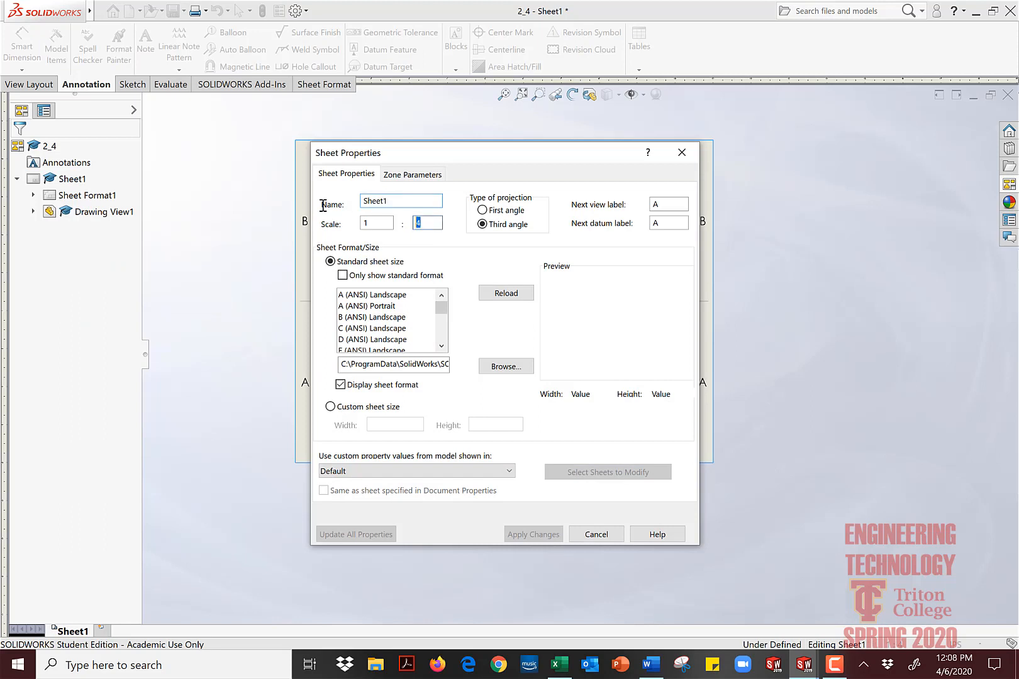
left_click(383, 223)
double_click(432, 223)
left_click(531, 535)
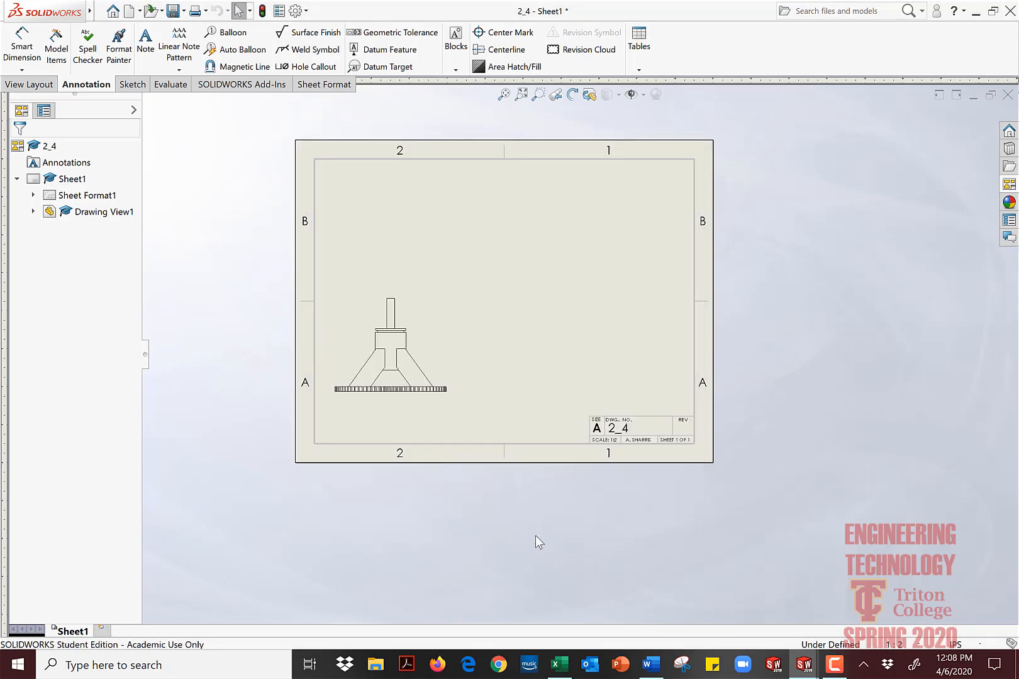
mouse_move(450, 330)
left_mouse_down()
mouse_move(488, 343)
mouse_move(473, 334)
left_mouse_up()
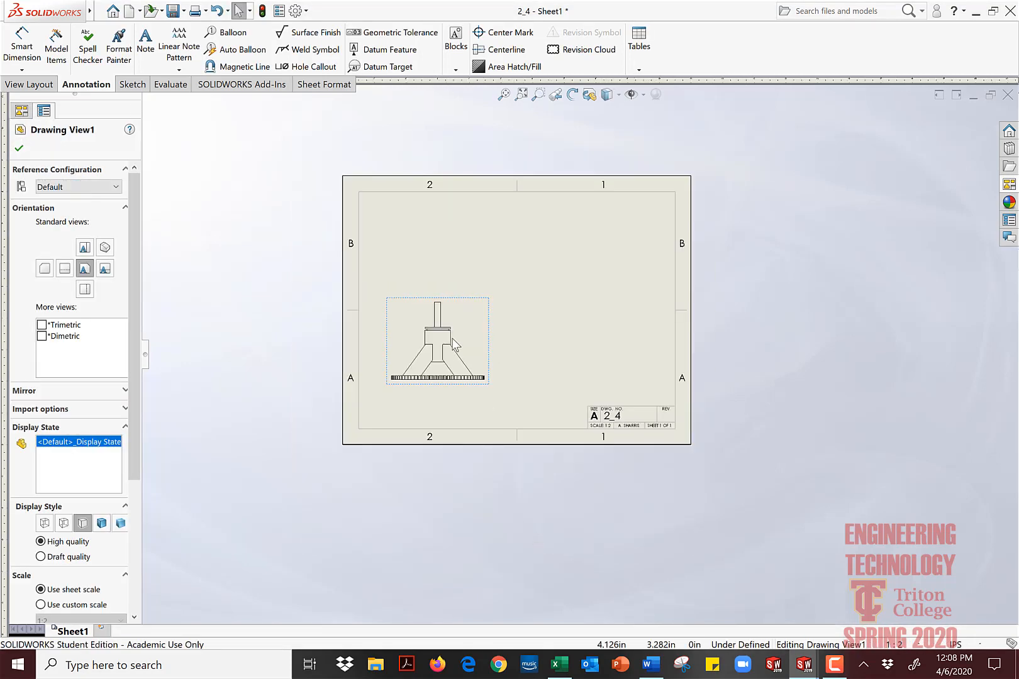
Step: Try the Hidden Lines Visible style on the front view, inspect the gear teeth, and switch back to Hidden Lines Removed
scroll(454, 342, "down", 5)
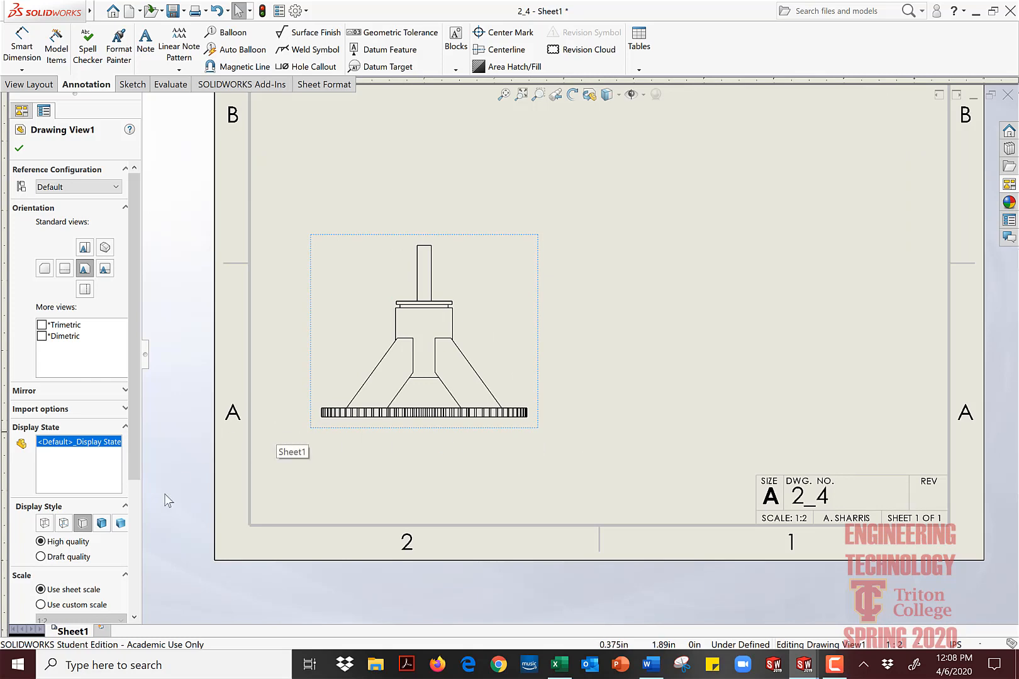
left_click(62, 525)
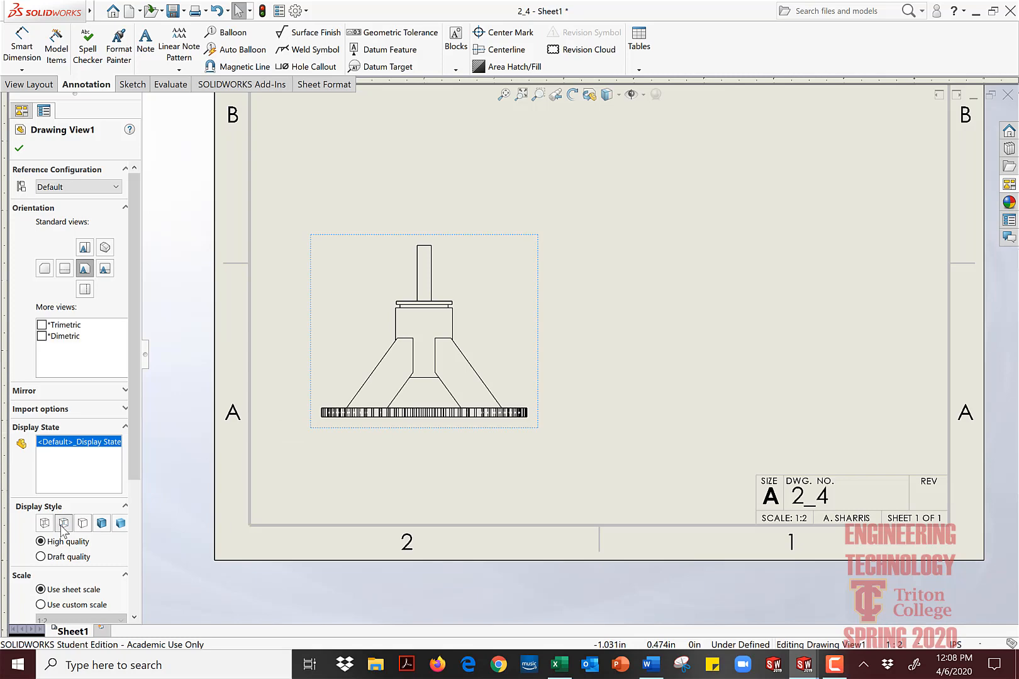
scroll(490, 419, "down", 5)
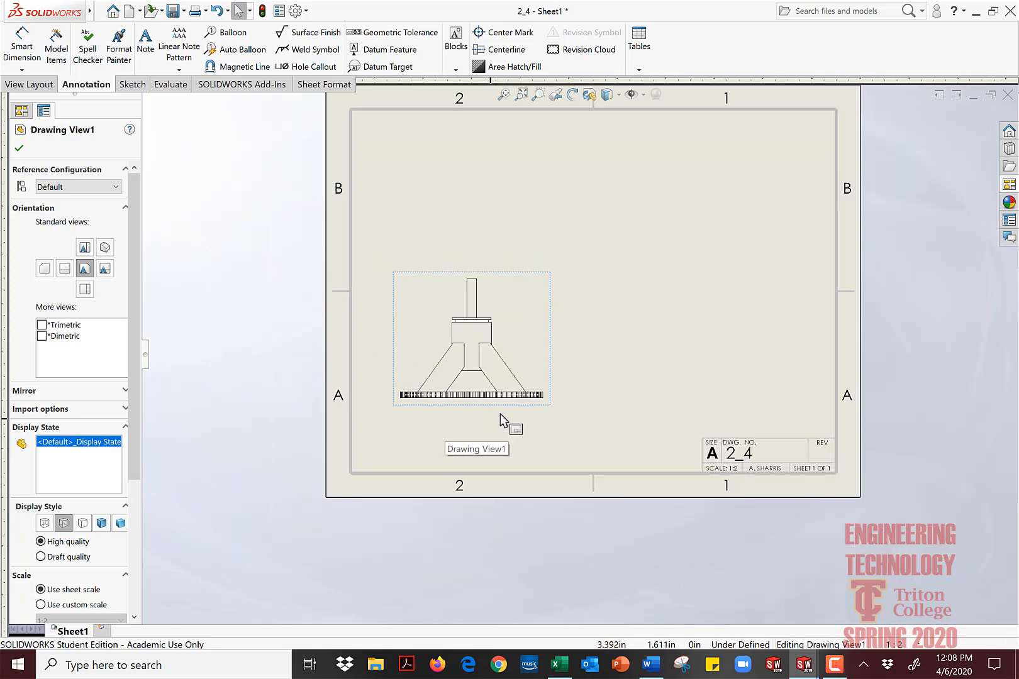
scroll(522, 390, "down", 6)
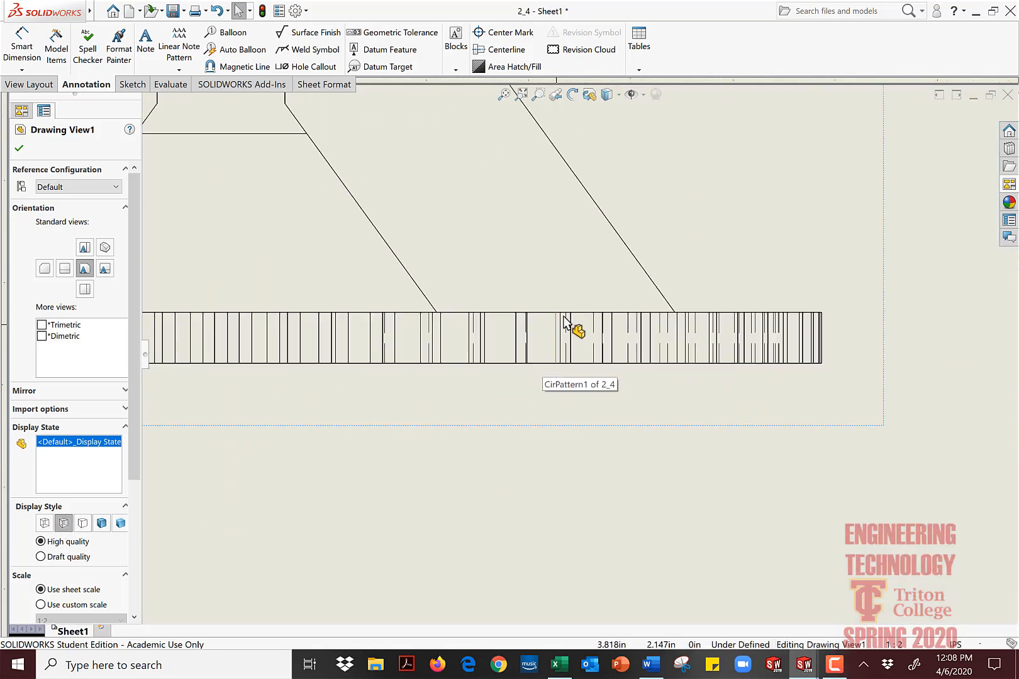
scroll(570, 326, "down", 2)
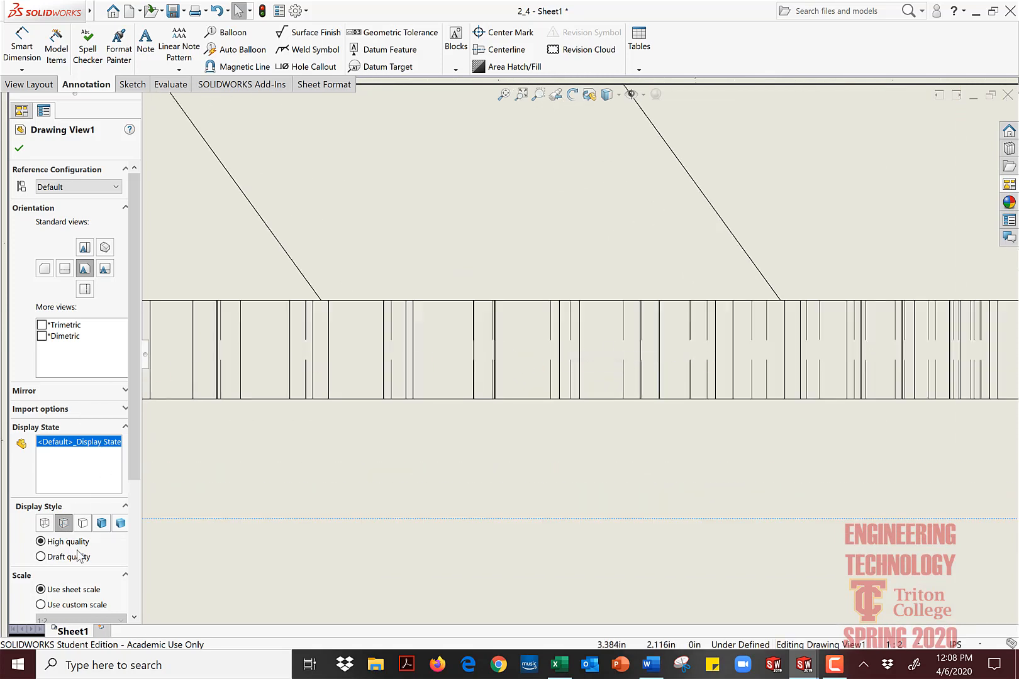
left_click(83, 522)
scroll(440, 464, "up", 8)
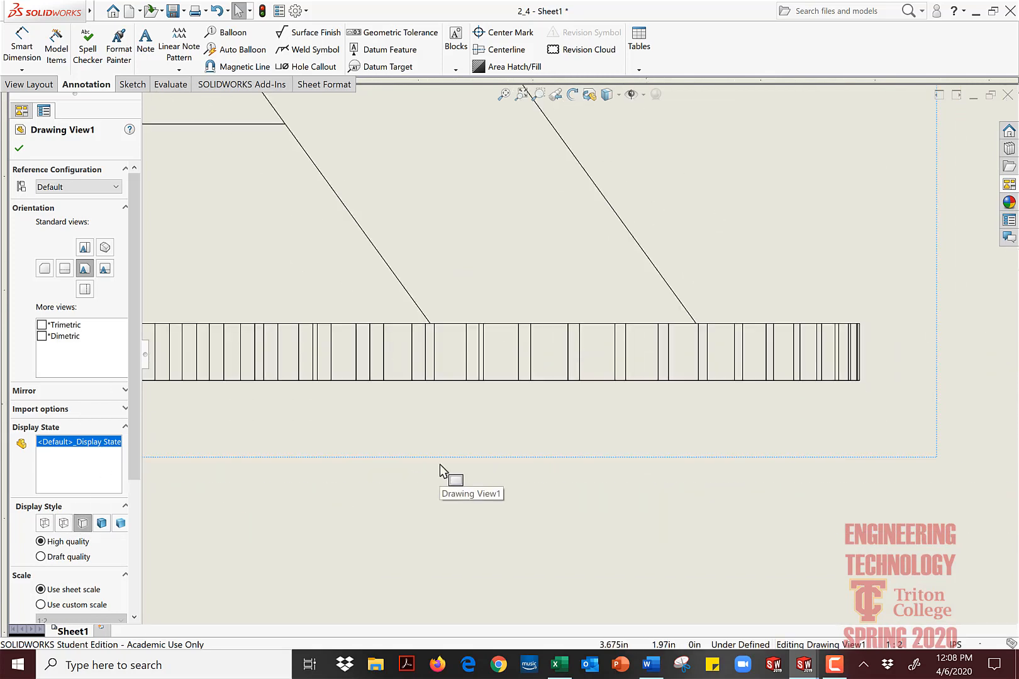
scroll(449, 432, "up", 3)
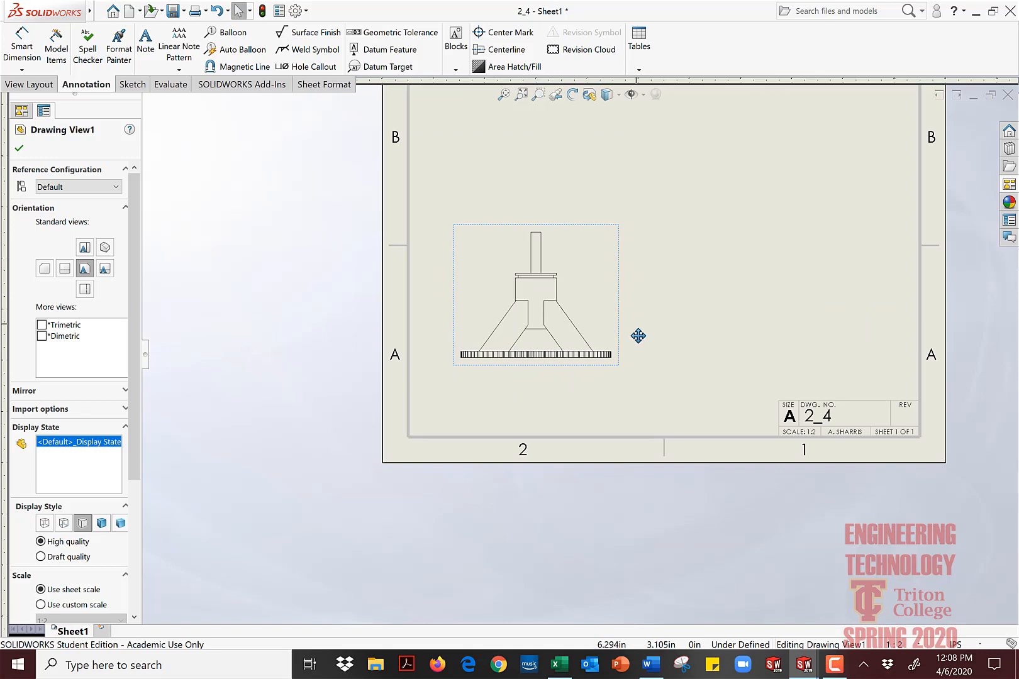
middle_click_drag(639, 337, 560, 403)
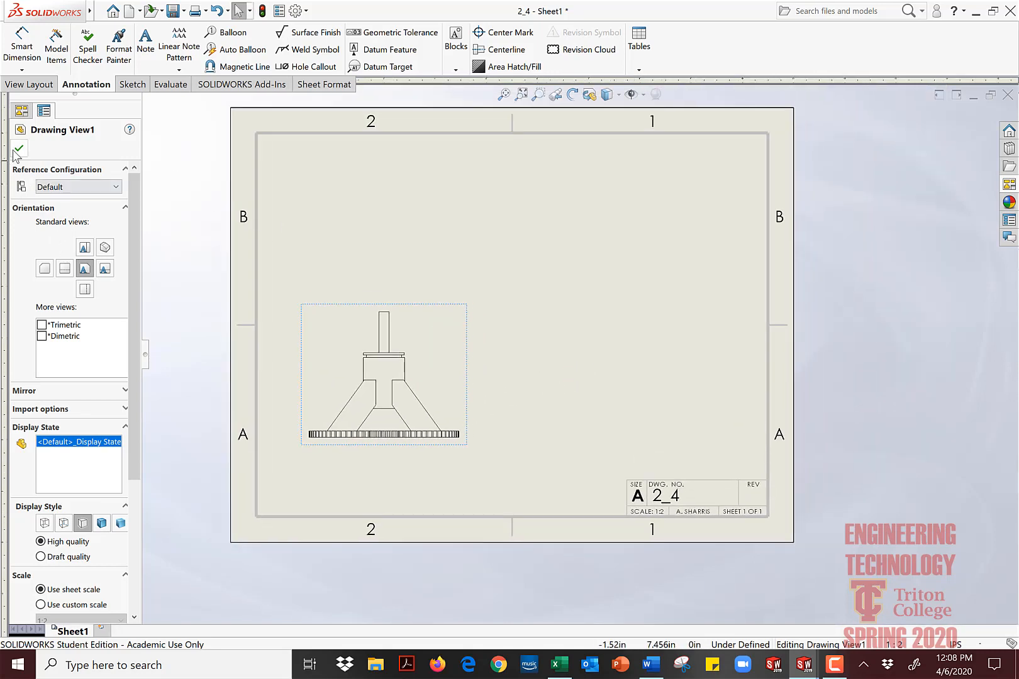
left_click(19, 149)
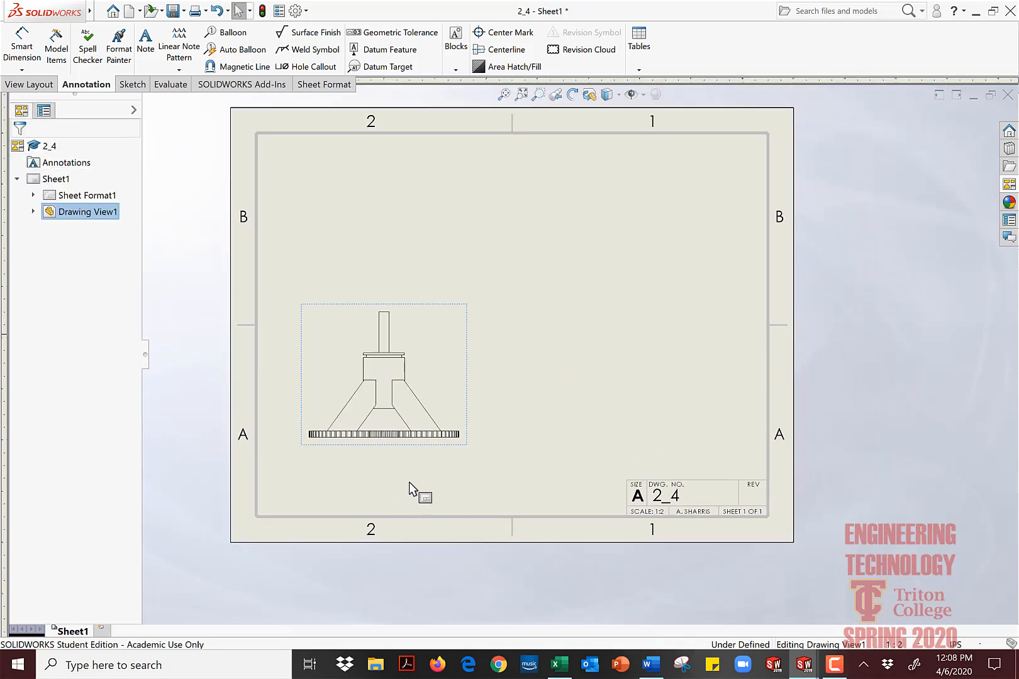
Step: Project a top view above the gear's front view and an isometric view in the sheet's upper-right area
scroll(402, 377, "down", 2)
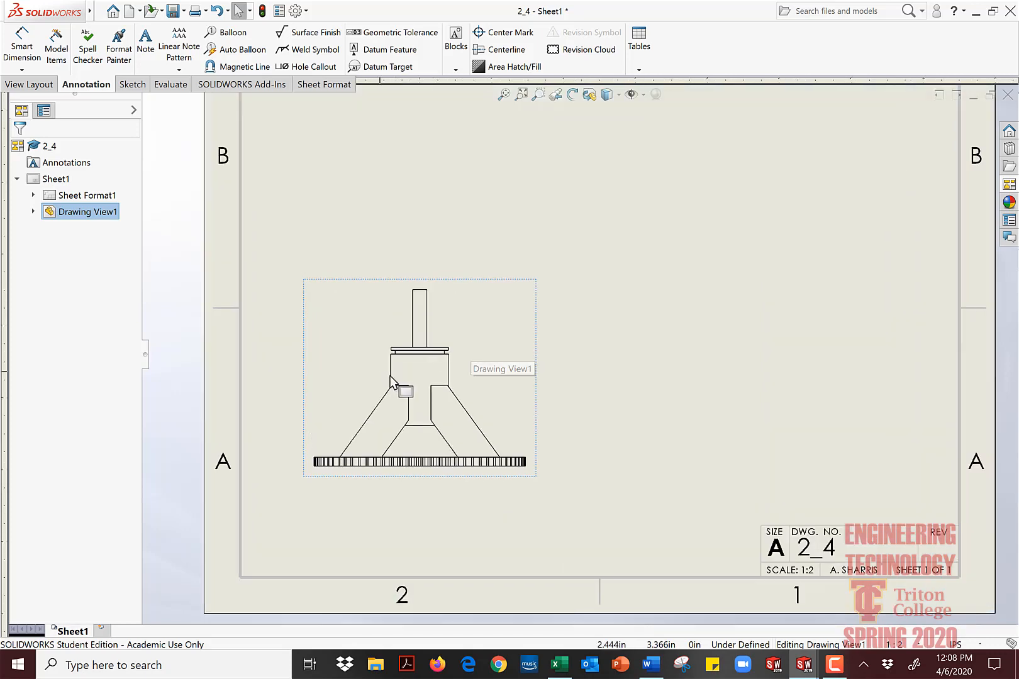
scroll(503, 371, "up", 2)
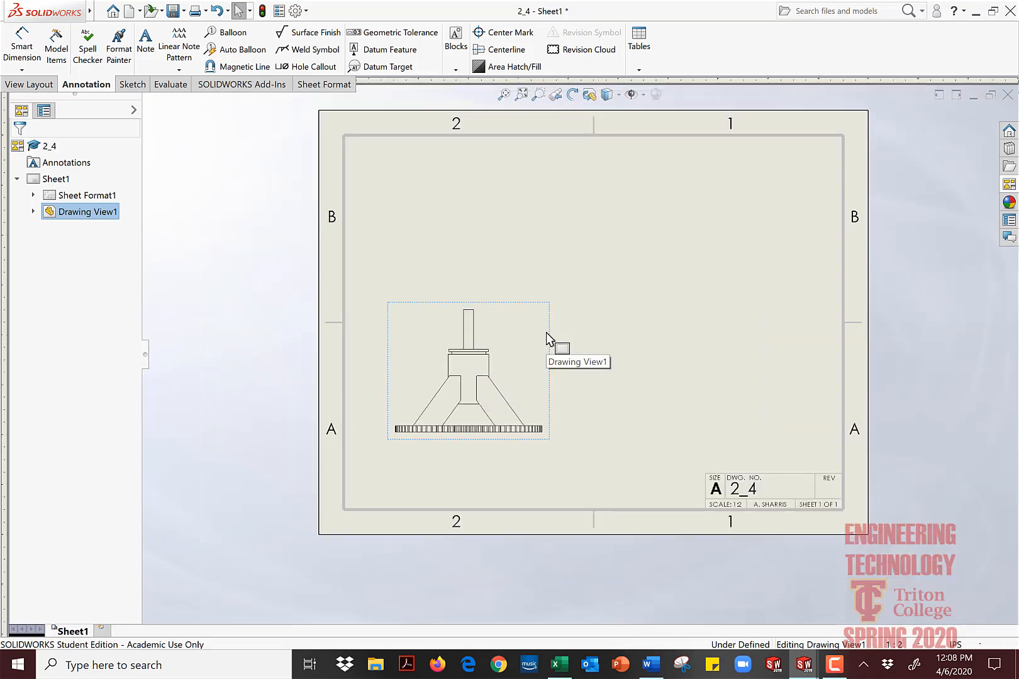
left_click(549, 339)
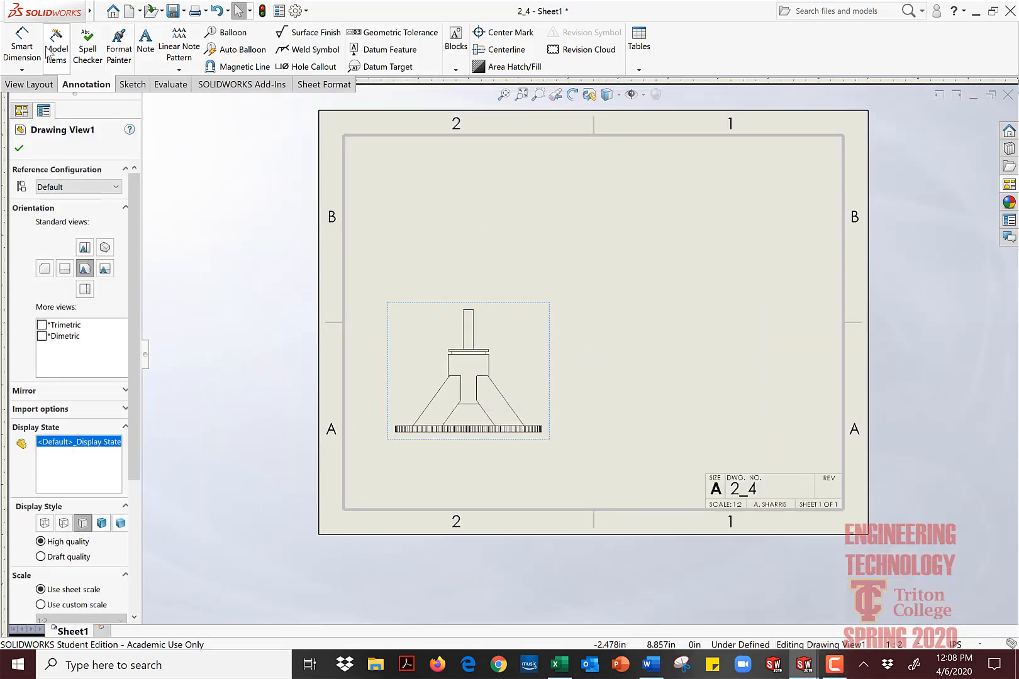
left_click(27, 83)
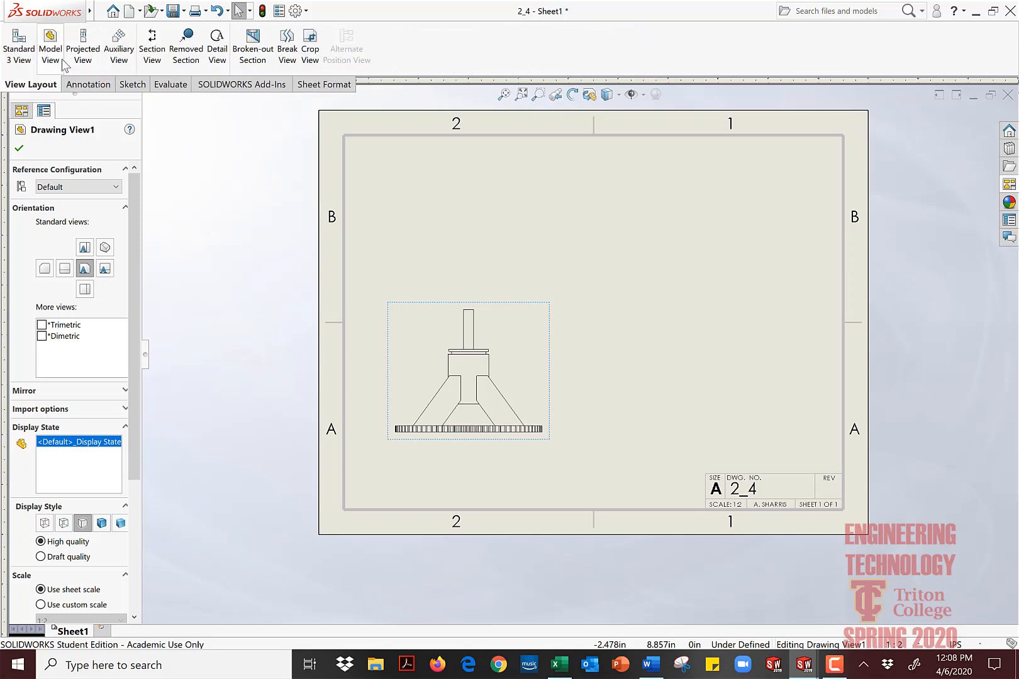
left_click(83, 47)
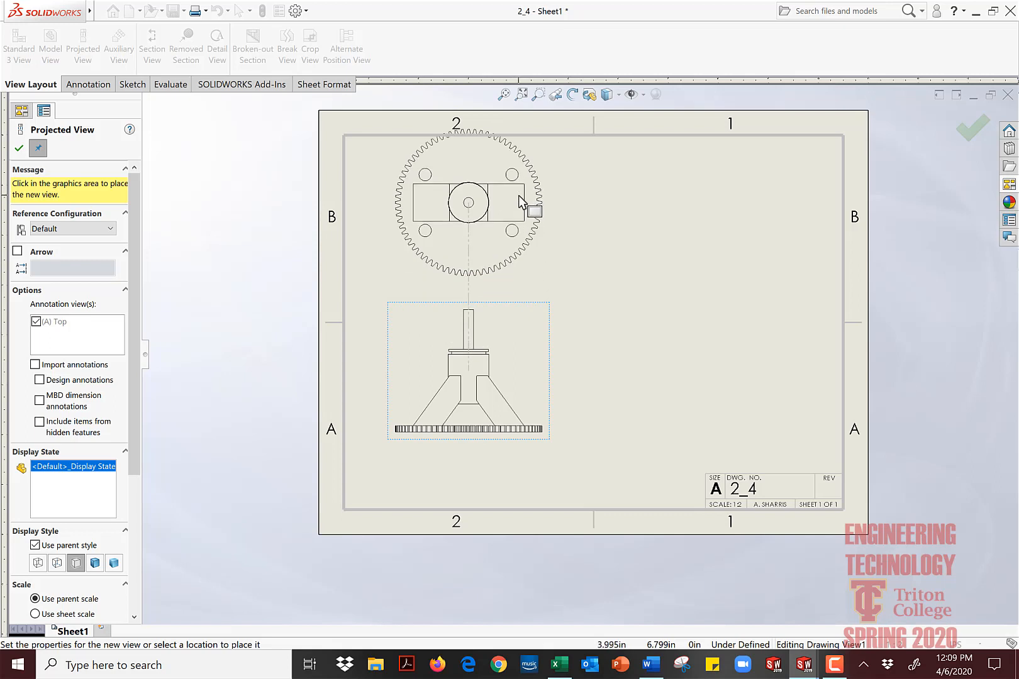
left_click(519, 195)
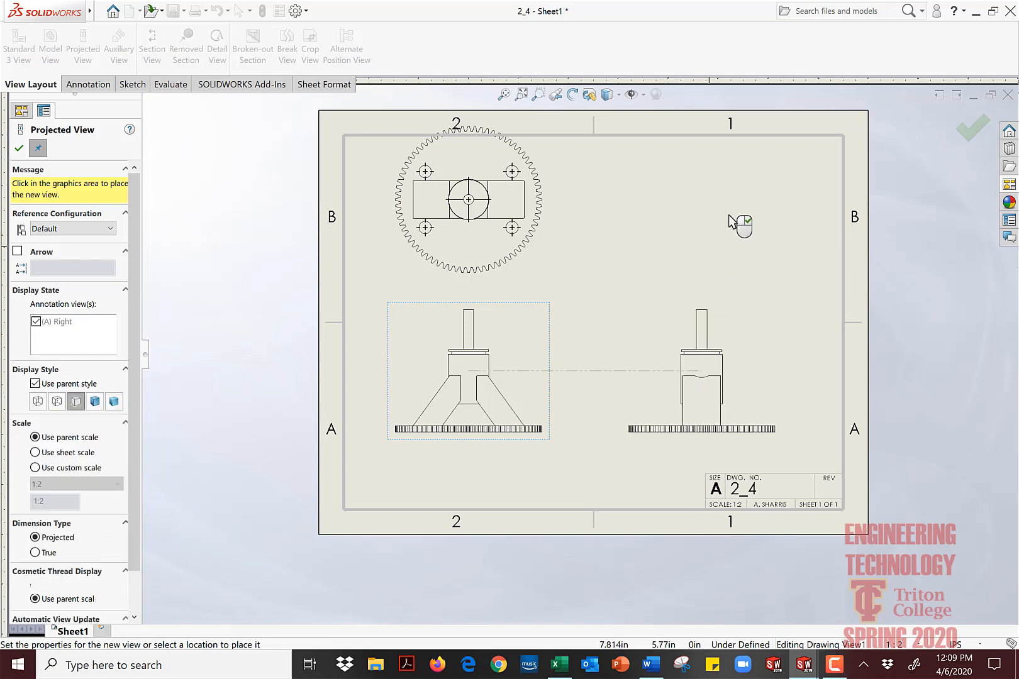
left_click(748, 252)
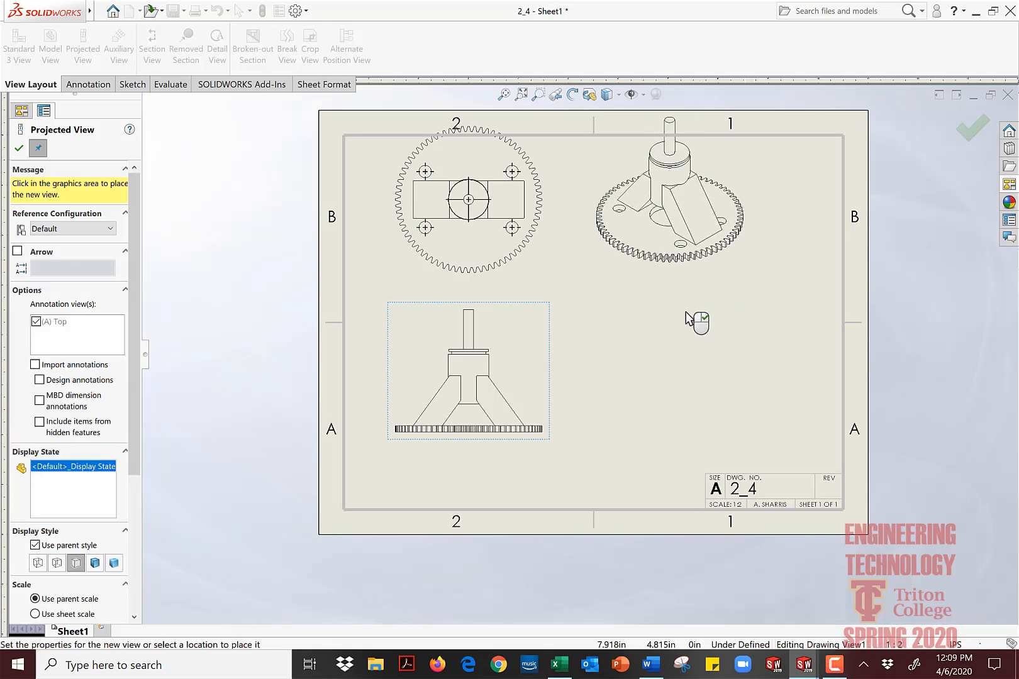
left_click(17, 150)
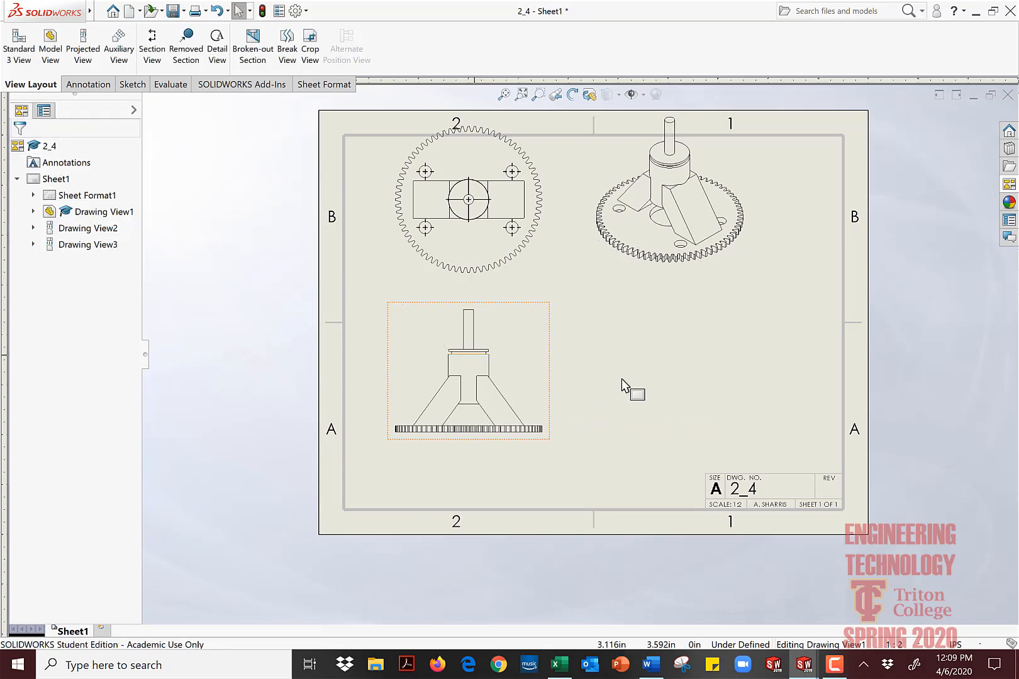
Step: Reposition the front view lower and slightly right, lower the top view, and shift the isometric view down and right within the border
left_click(555, 407)
left_click_drag(555, 408, 561, 432)
mouse_move(548, 371)
left_mouse_down()
mouse_move(546, 425)
mouse_move(566, 416)
left_mouse_up()
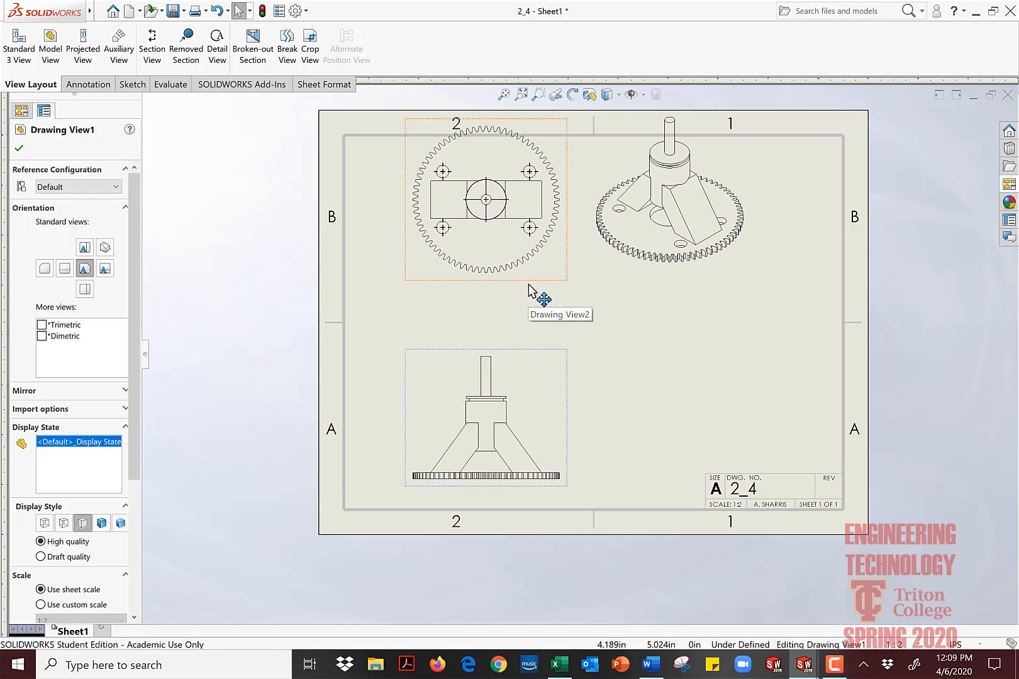
left_click_drag(528, 285, 531, 319)
left_click(692, 280)
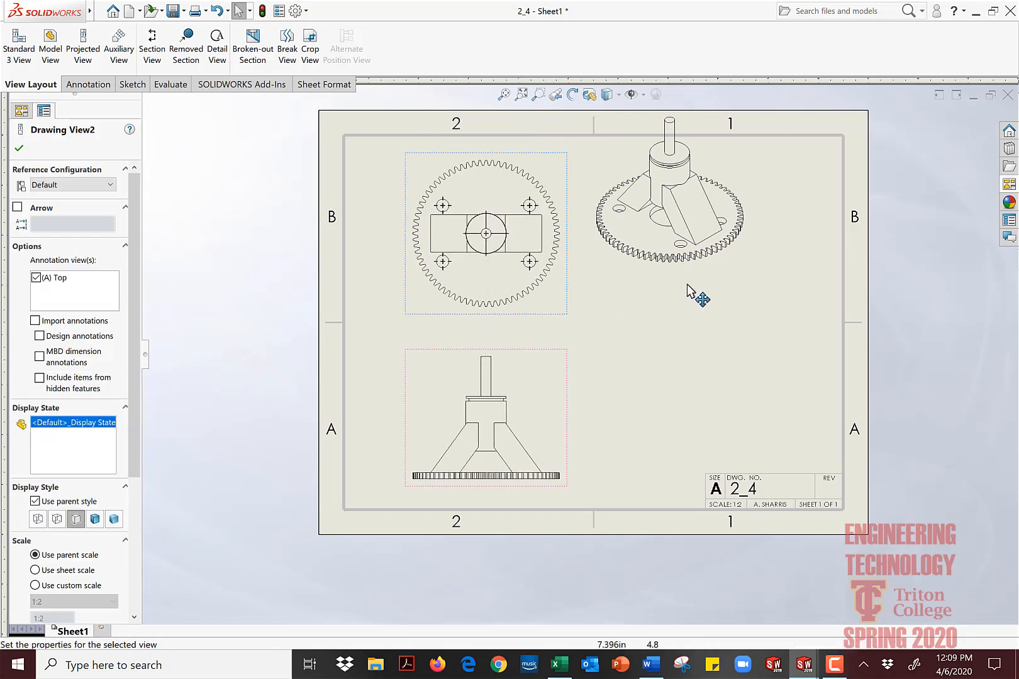
left_click_drag(678, 285, 708, 371)
left_click(697, 288)
left_click_drag(697, 289, 764, 348)
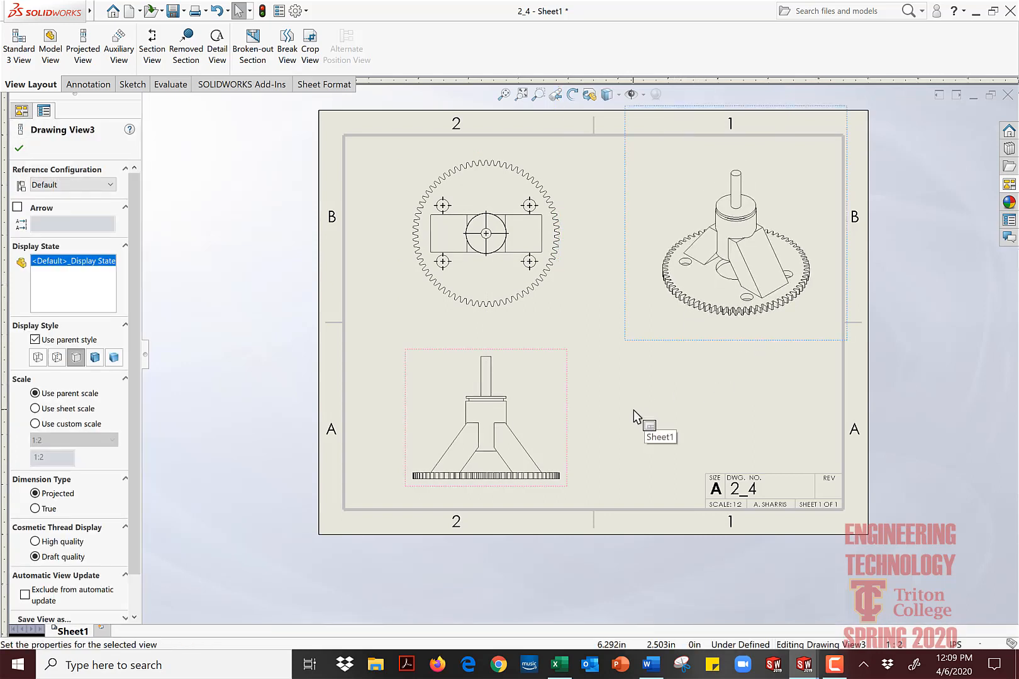
left_click(574, 288)
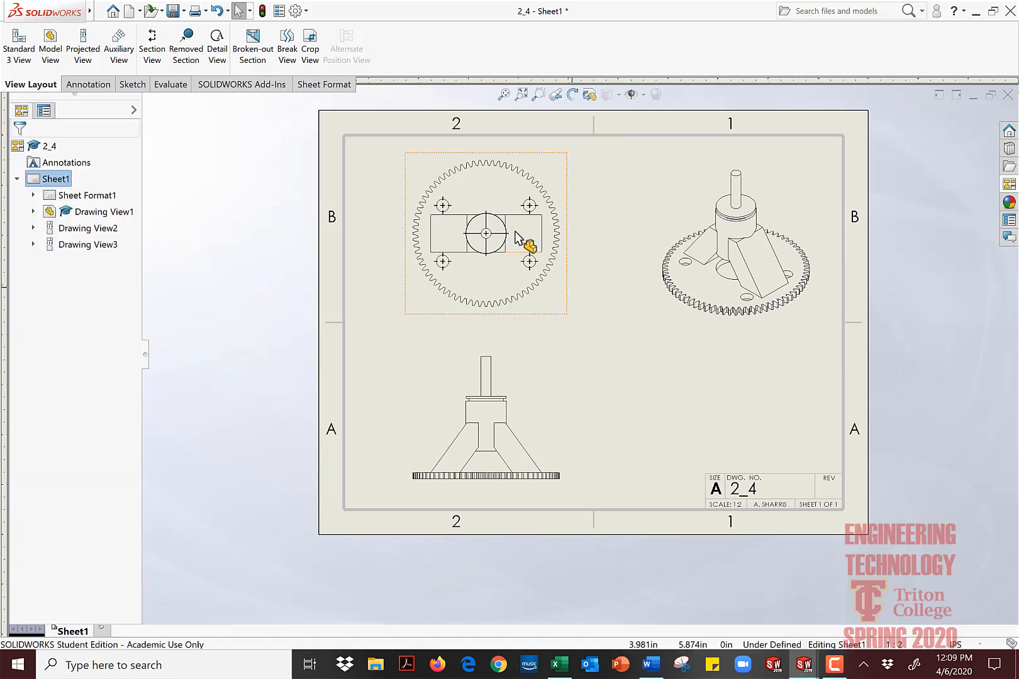
Step: Extend the center mark of the hub circle in the top view past the gear teeth in all four directions
scroll(503, 239, "down", 4)
scroll(559, 319, "down", 3)
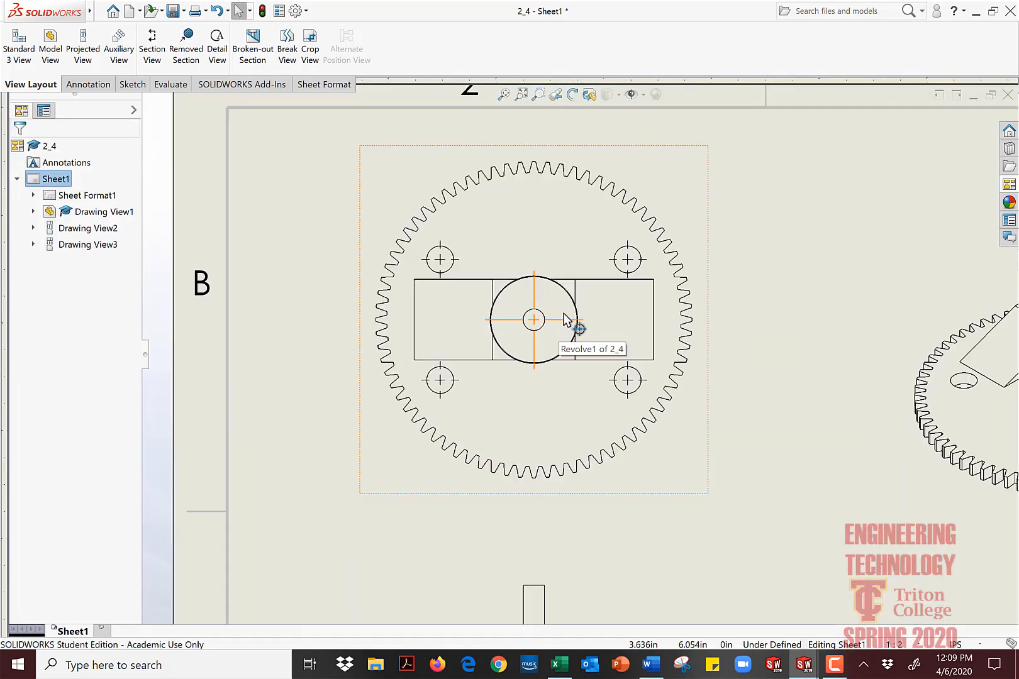
left_click(563, 319)
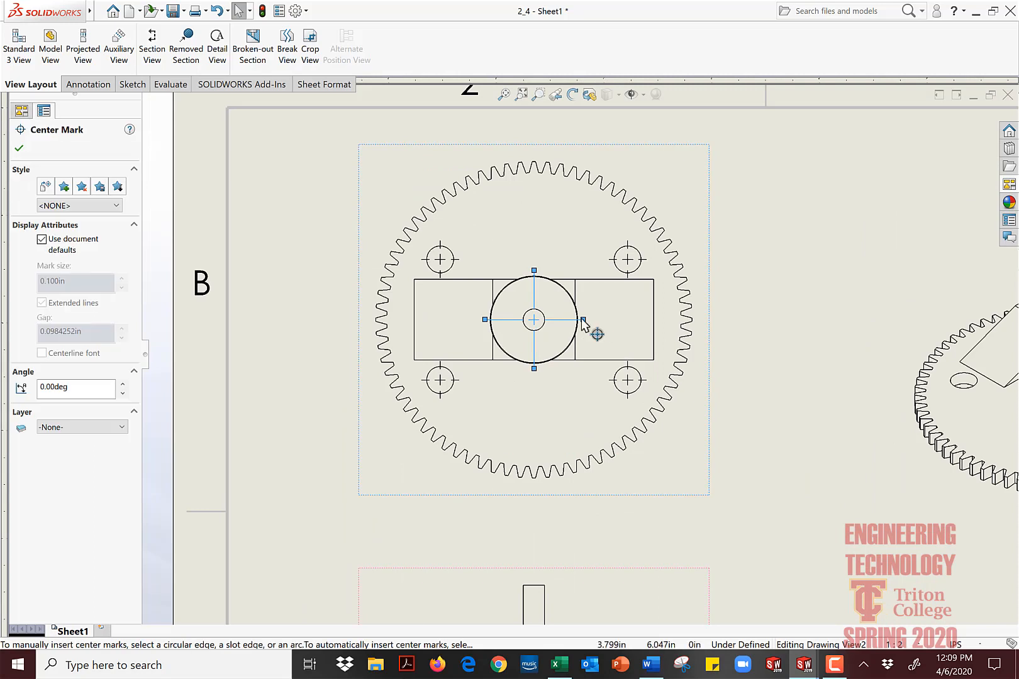
left_click_drag(741, 326, 714, 319)
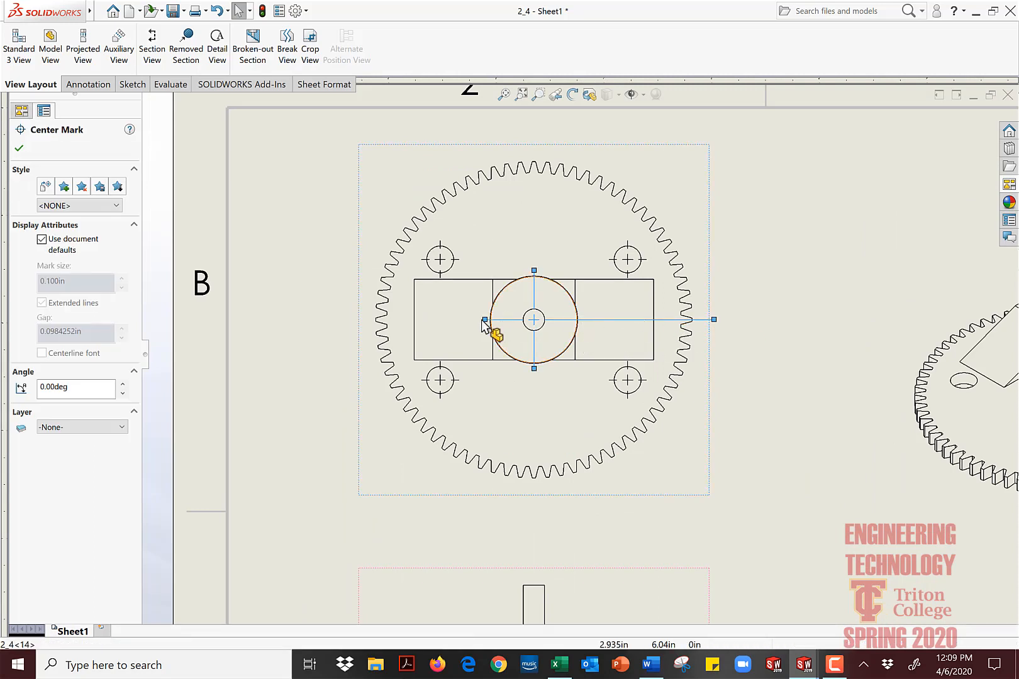
left_click_drag(485, 320, 356, 312)
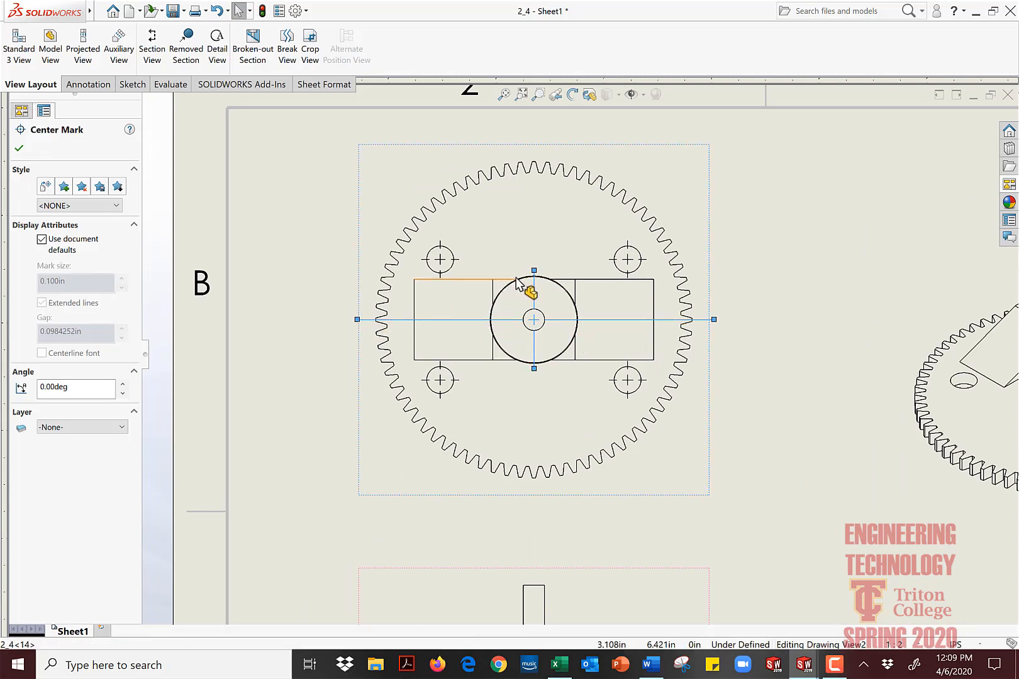
left_click_drag(534, 271, 545, 140)
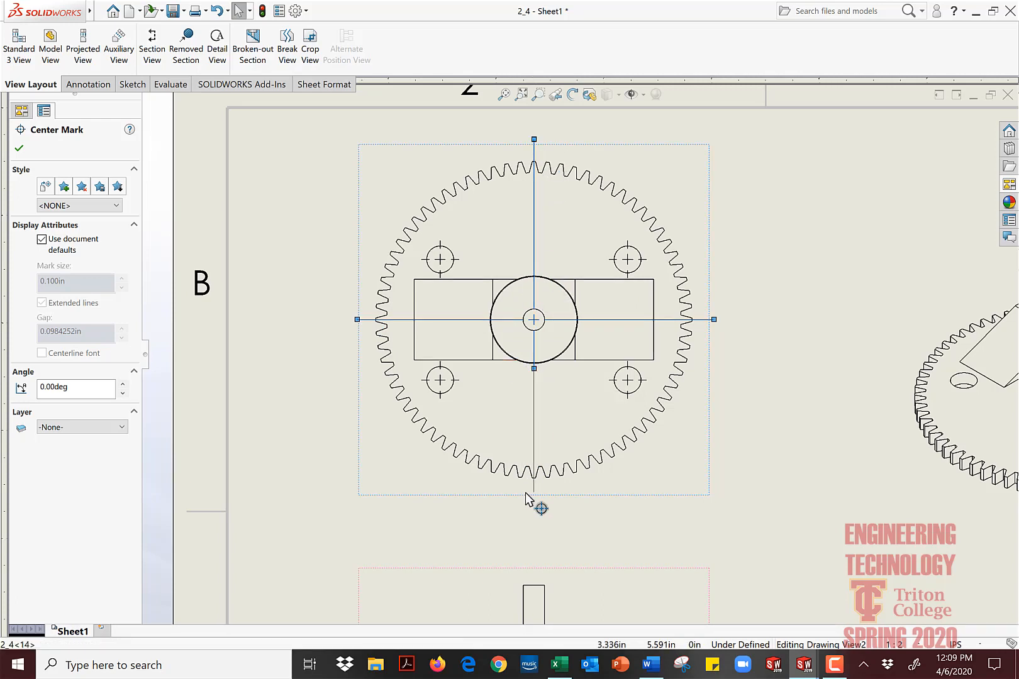
key("Escape")
Step: Stretch the center mark lines of the small holes in the top view to link the four holes in a rectangle
left_click(458, 380)
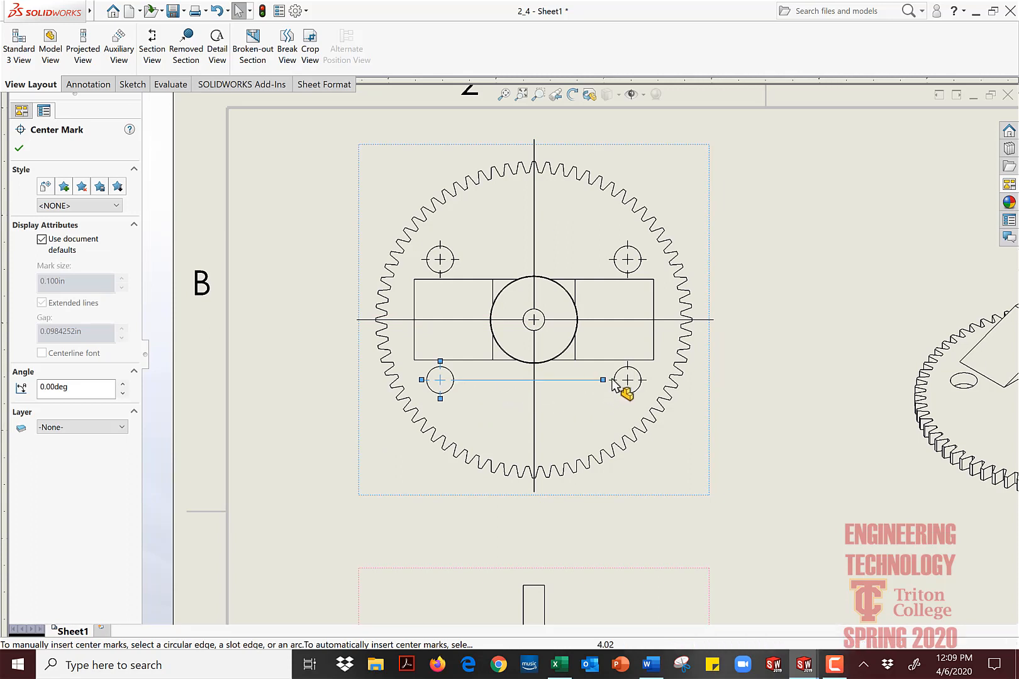
left_click(626, 365)
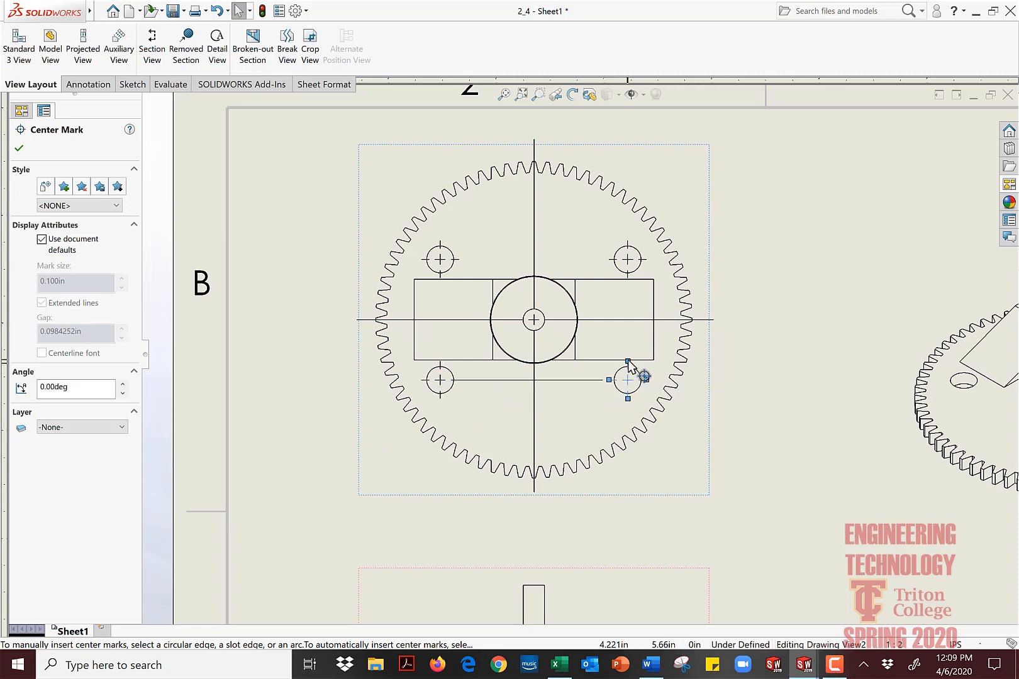
left_click(454, 379)
left_click_drag(441, 361, 591, 269)
left_click(455, 260)
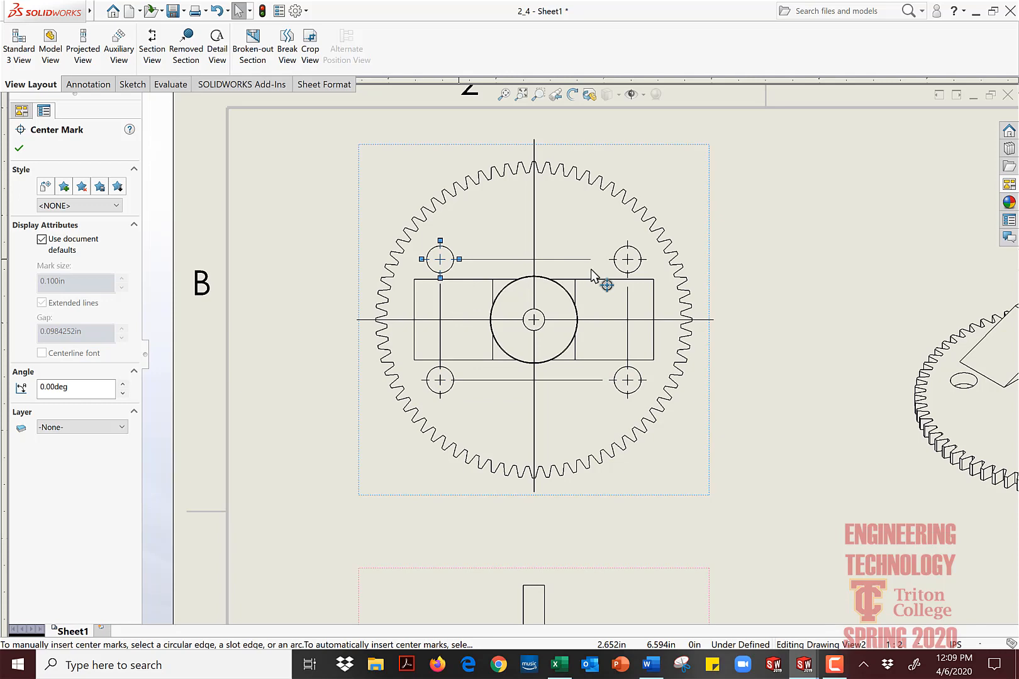
left_click(772, 386)
key("f")
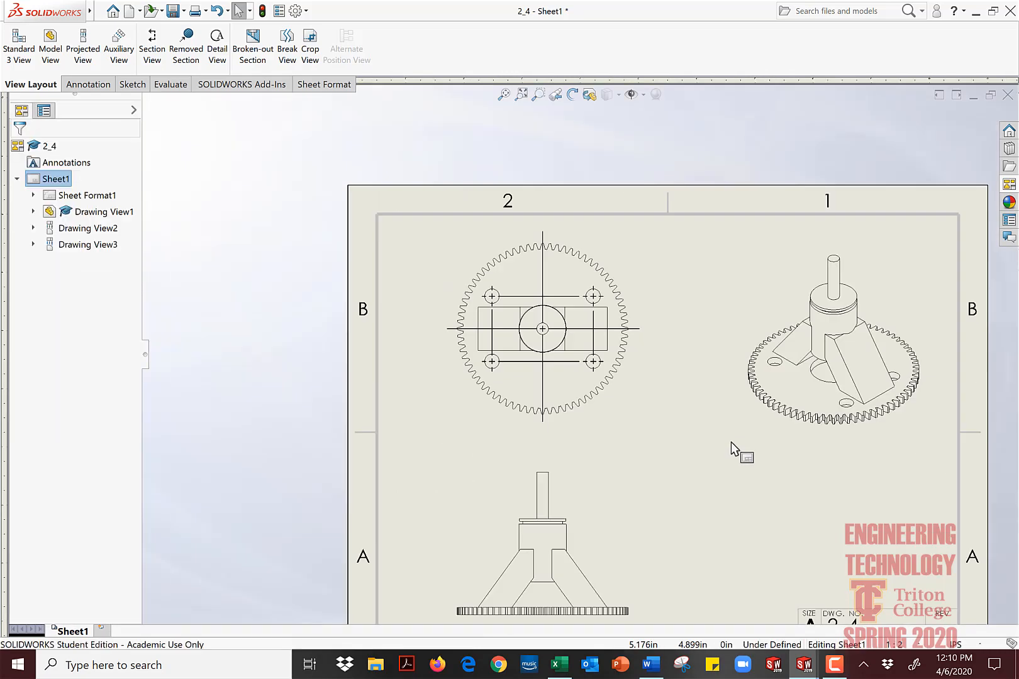
Step: Extend the horizontal center mark lines of the two right-hand holes in the top view outward past the gear teeth
scroll(622, 317, "up", 2)
scroll(598, 333, "down", 6)
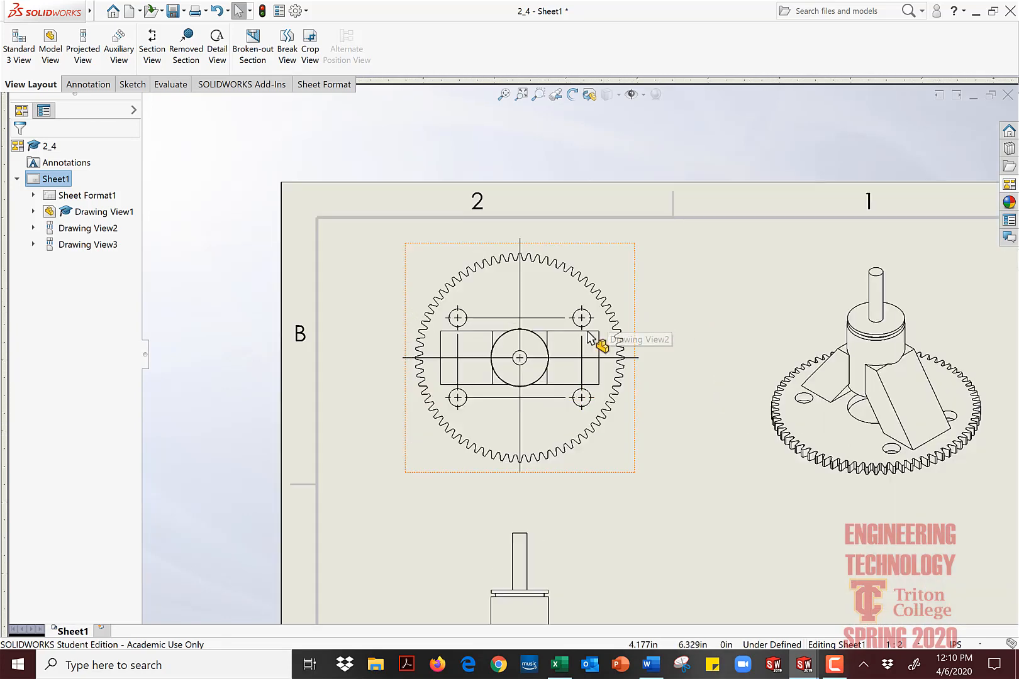
left_click(595, 325)
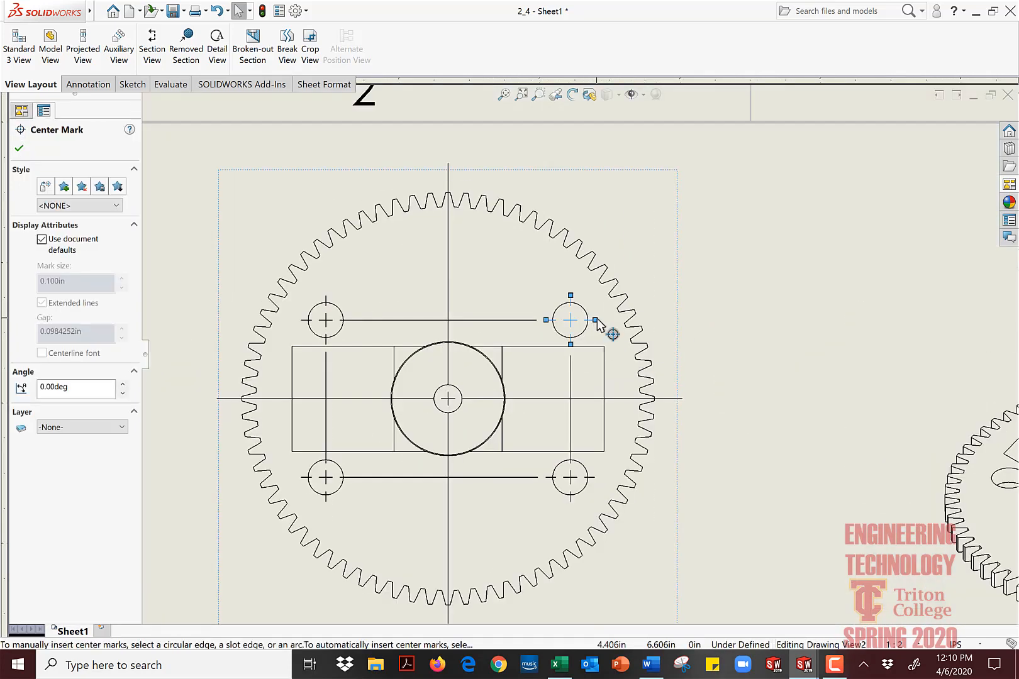
left_click_drag(674, 319, 674, 319)
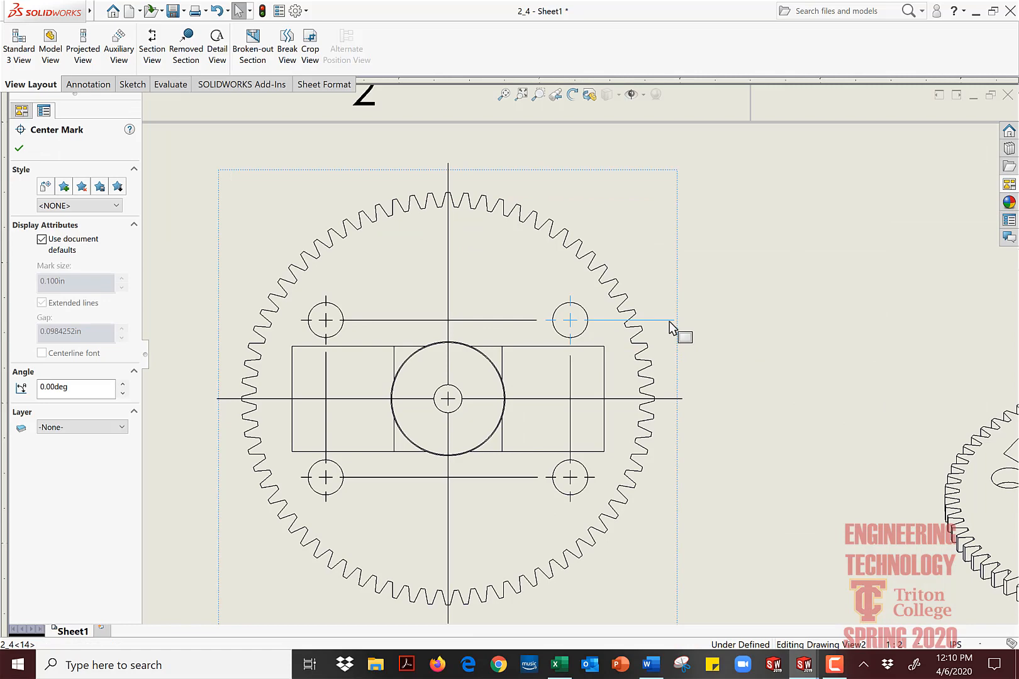
left_click(594, 481)
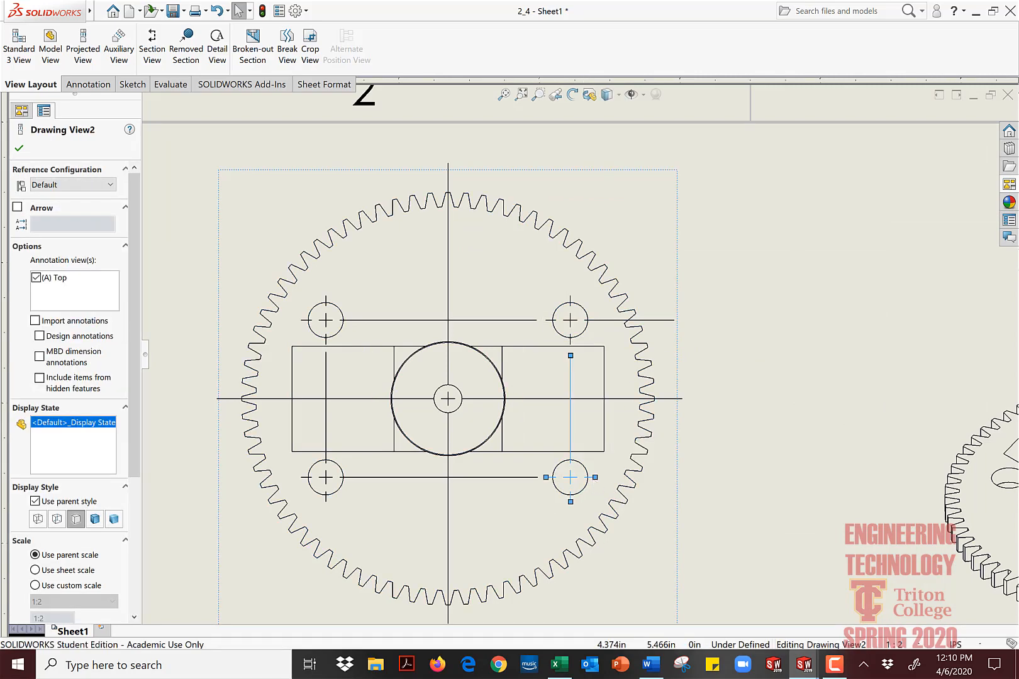
left_click(672, 486)
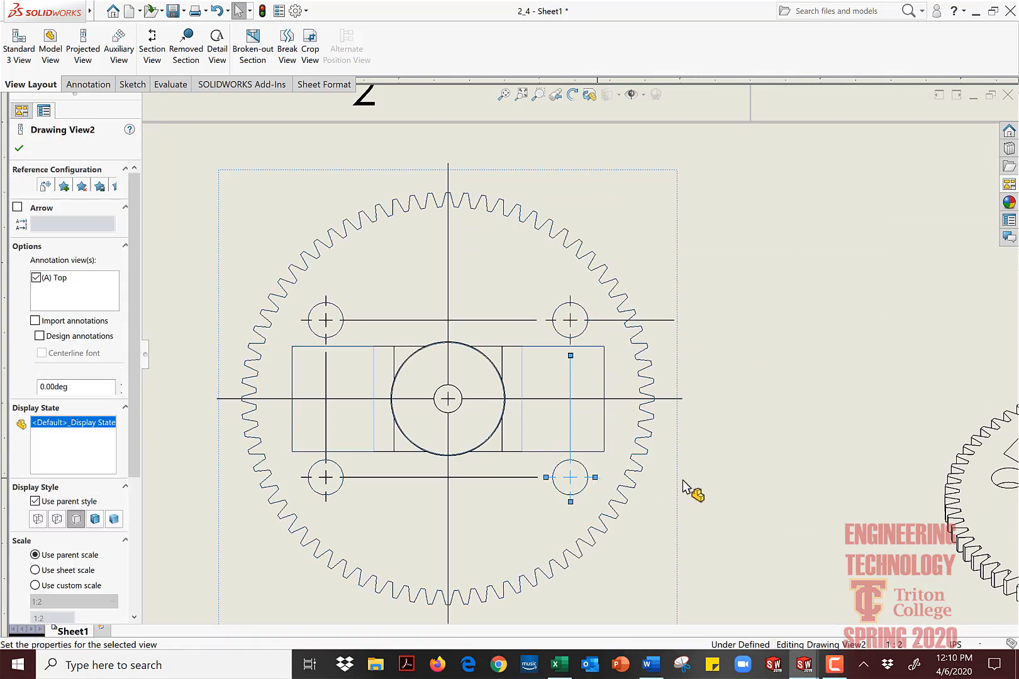
left_click(592, 479)
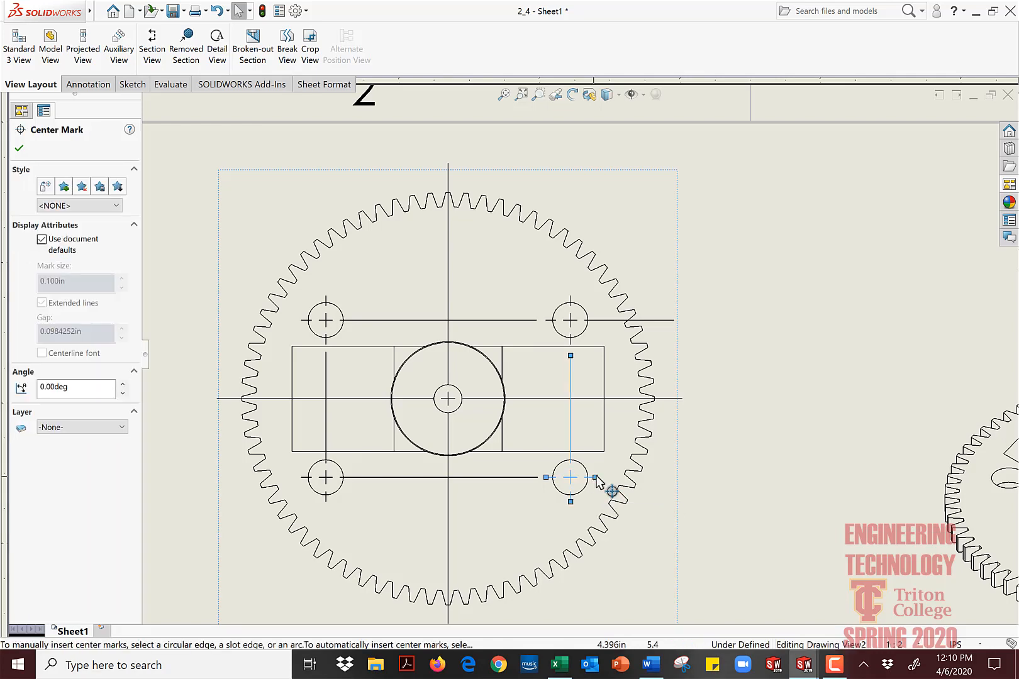
left_click(671, 486)
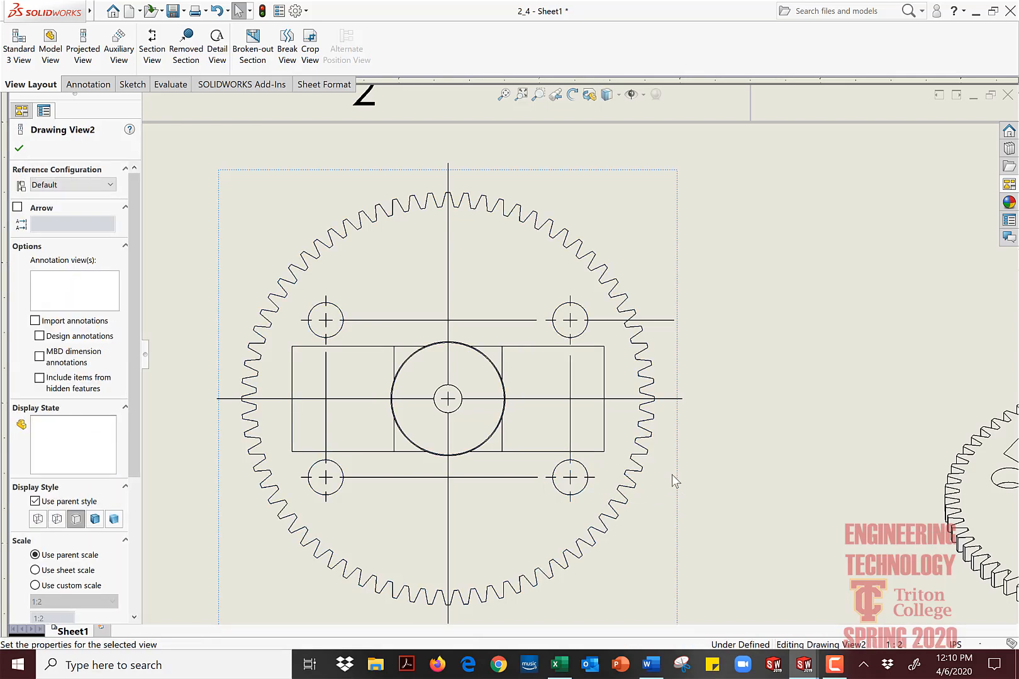
left_click(595, 483)
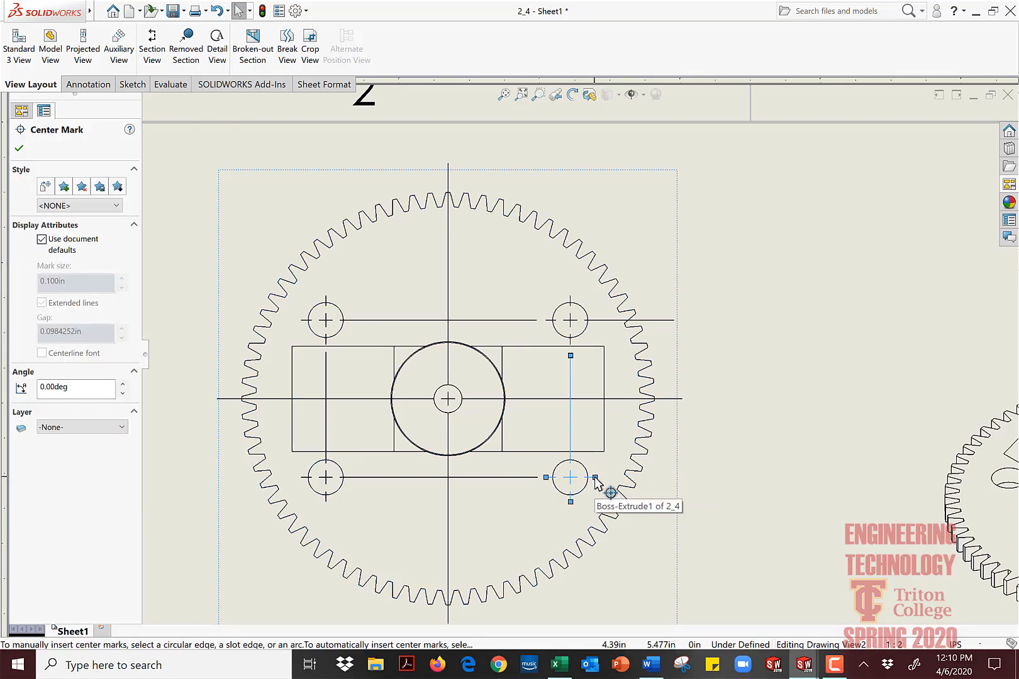
left_click_drag(595, 478, 678, 482)
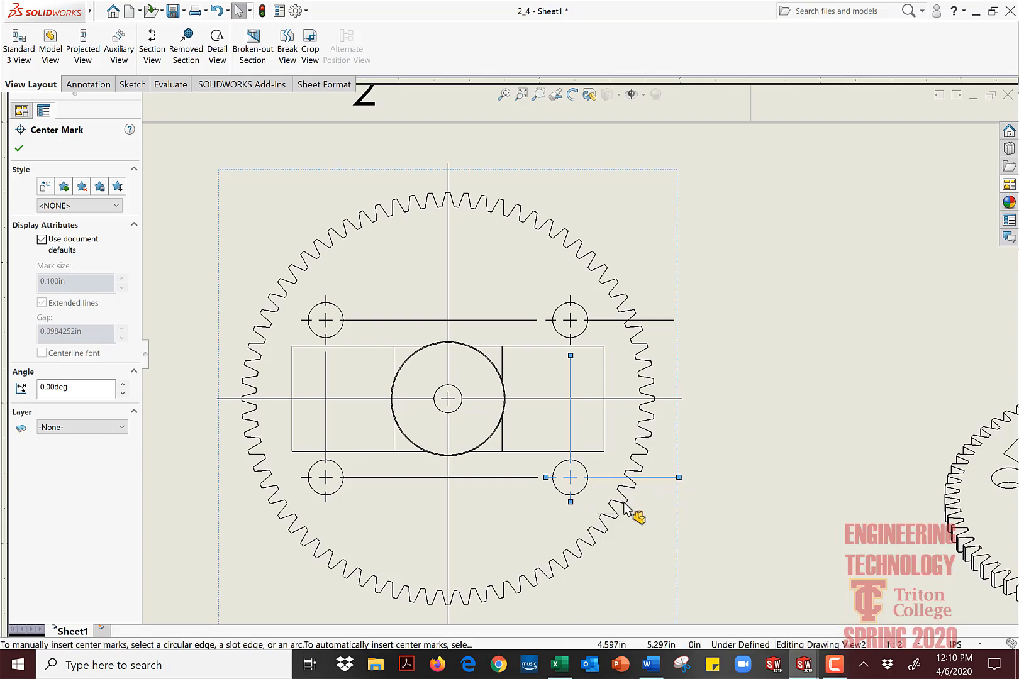
Step: Try to extend the upper-right hole's vertical center mark line upward past the gear teeth
scroll(626, 509, "up", 5)
scroll(558, 502, "down", 2)
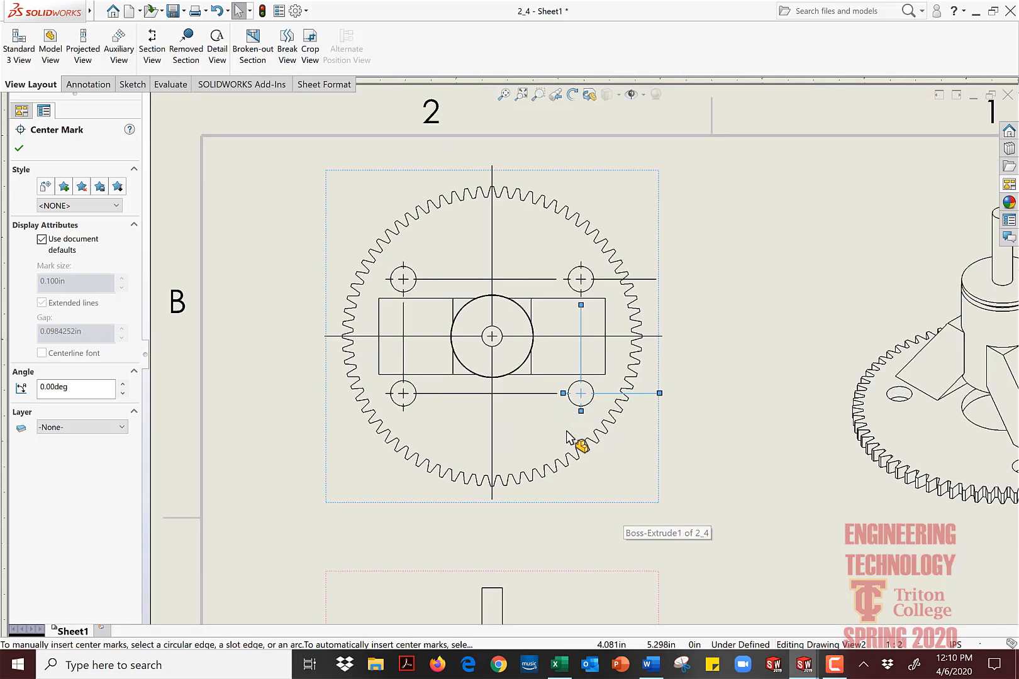
left_click(577, 271)
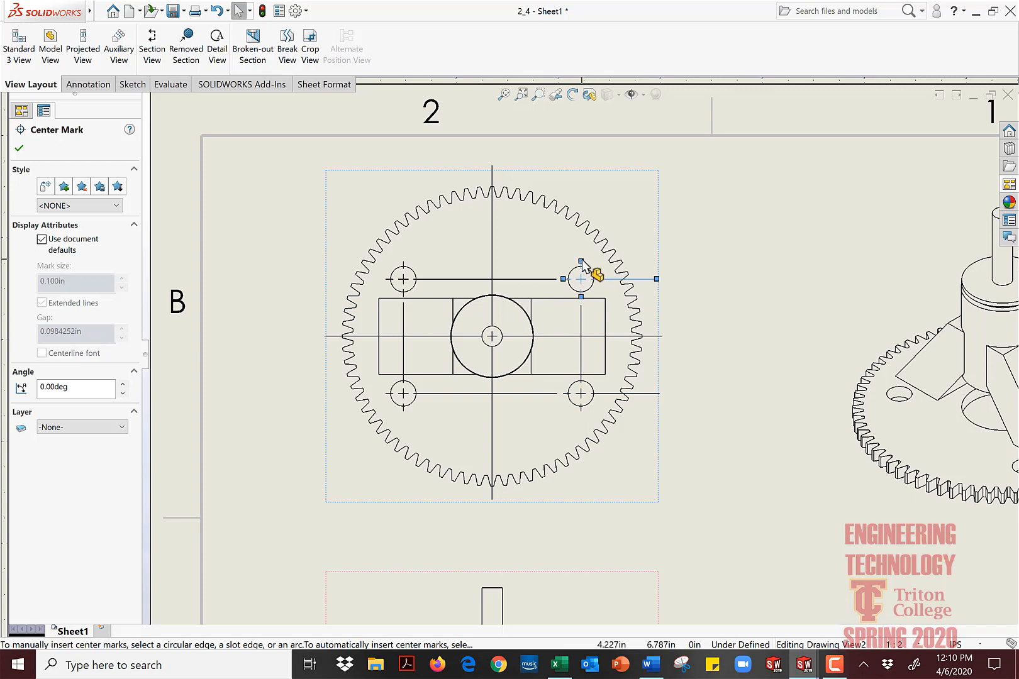
left_click_drag(581, 258, 588, 193)
left_click(706, 283)
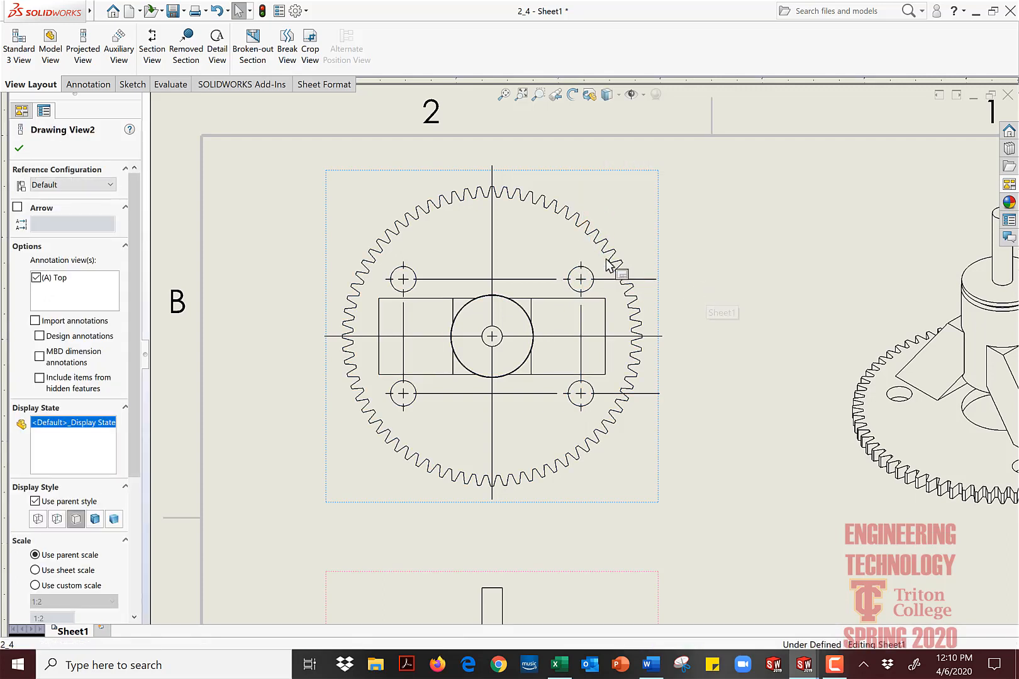
Step: Extend the horizontal center mark lines of the two left-hand holes in the top view outward past the gear teeth
left_click(390, 281)
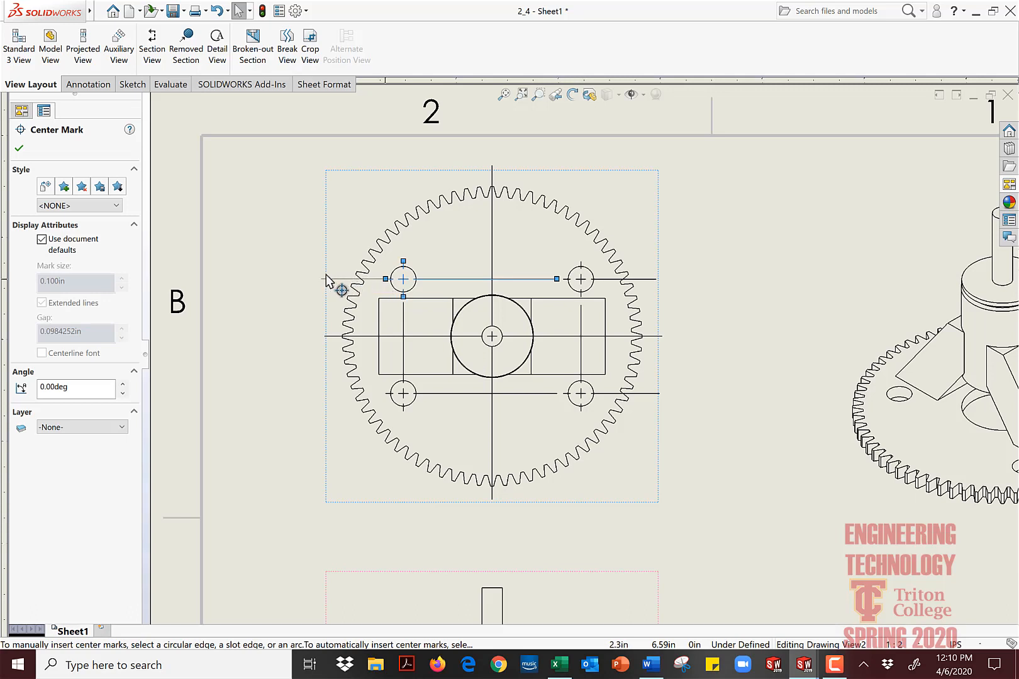
left_click_drag(333, 281, 330, 279)
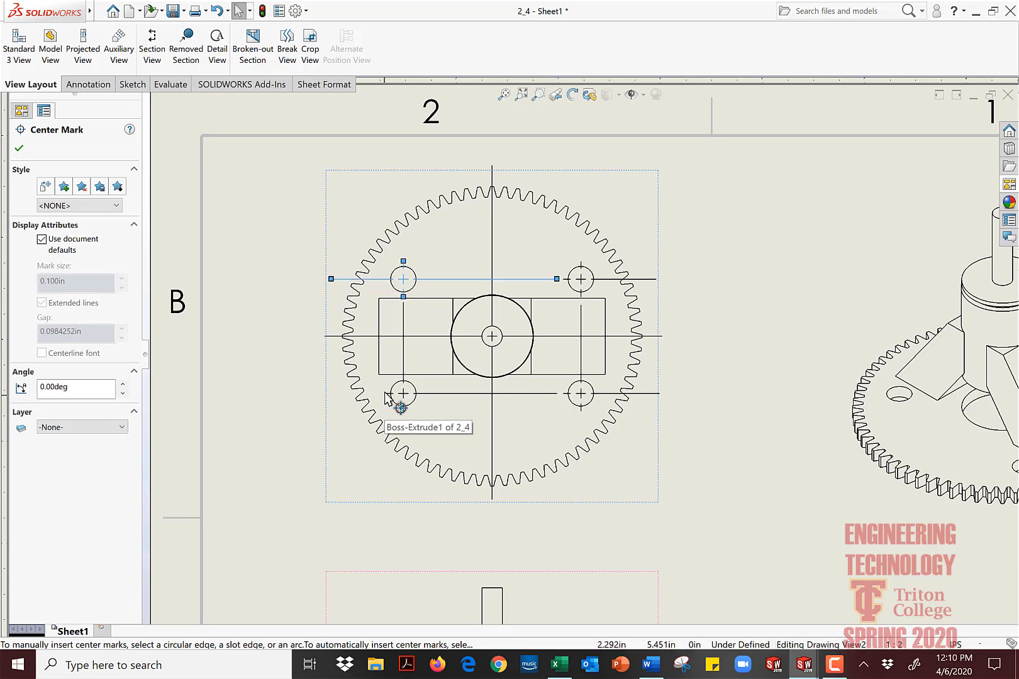
left_click(385, 396)
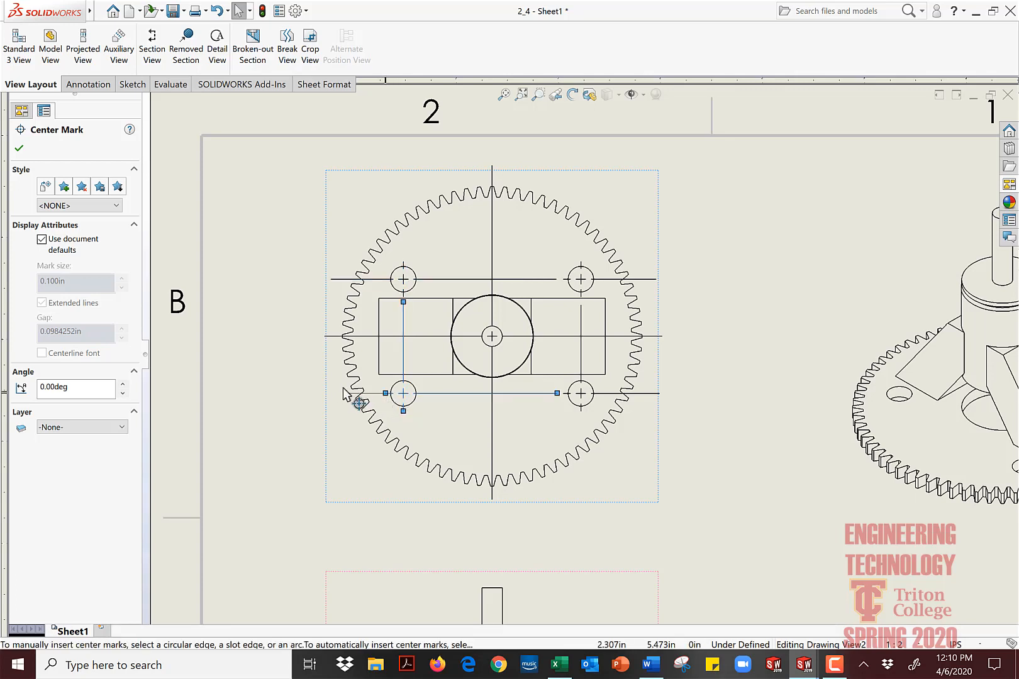
left_click_drag(344, 395, 327, 392)
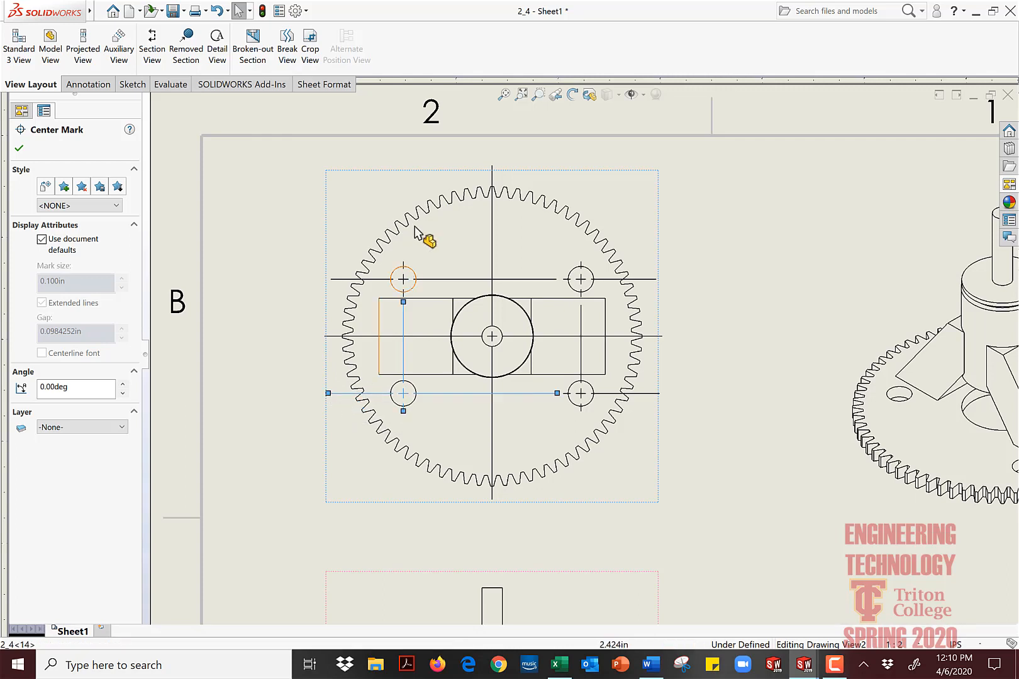
Step: Extend the vertical center mark lines of the four small holes in the top view outward past the gear teeth, above and below
left_click(403, 268)
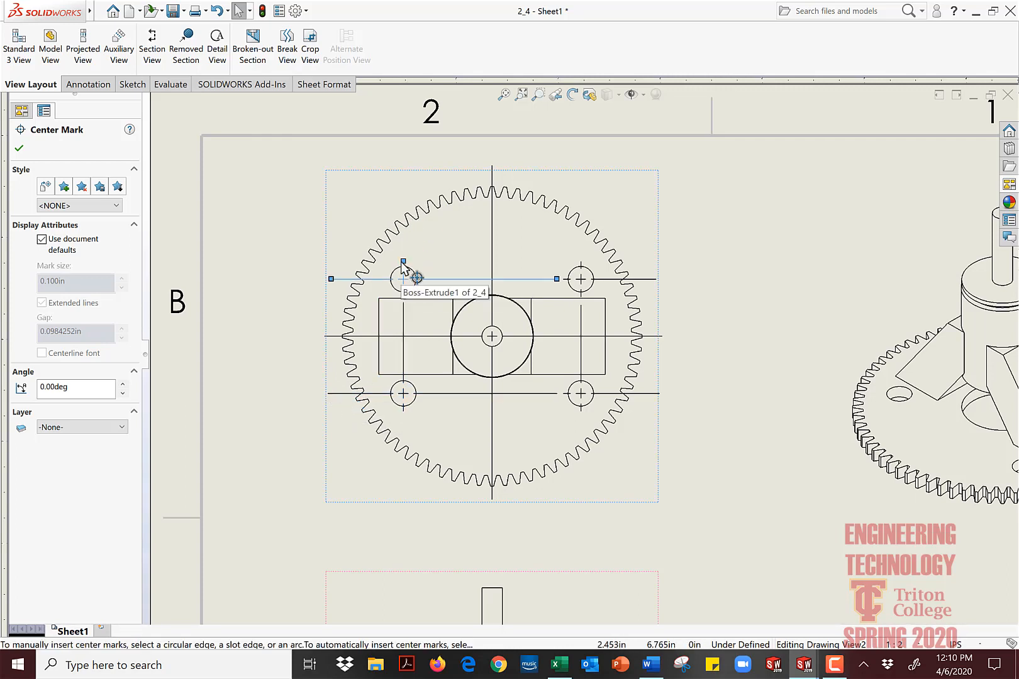
left_click_drag(403, 262, 403, 194)
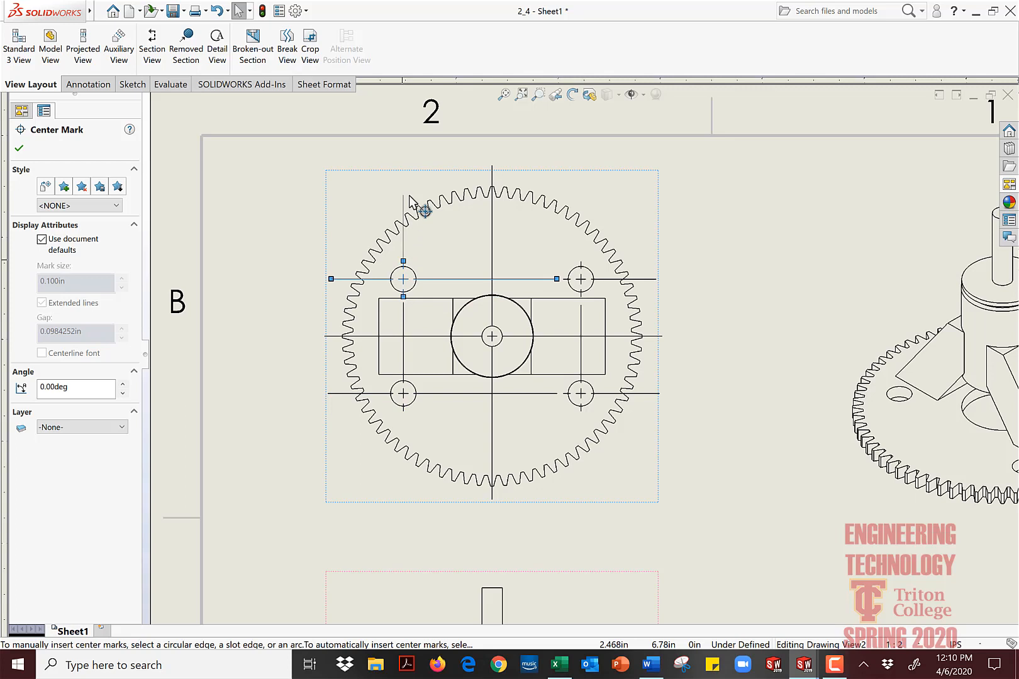
left_click(580, 264)
left_click_drag(581, 262, 591, 191)
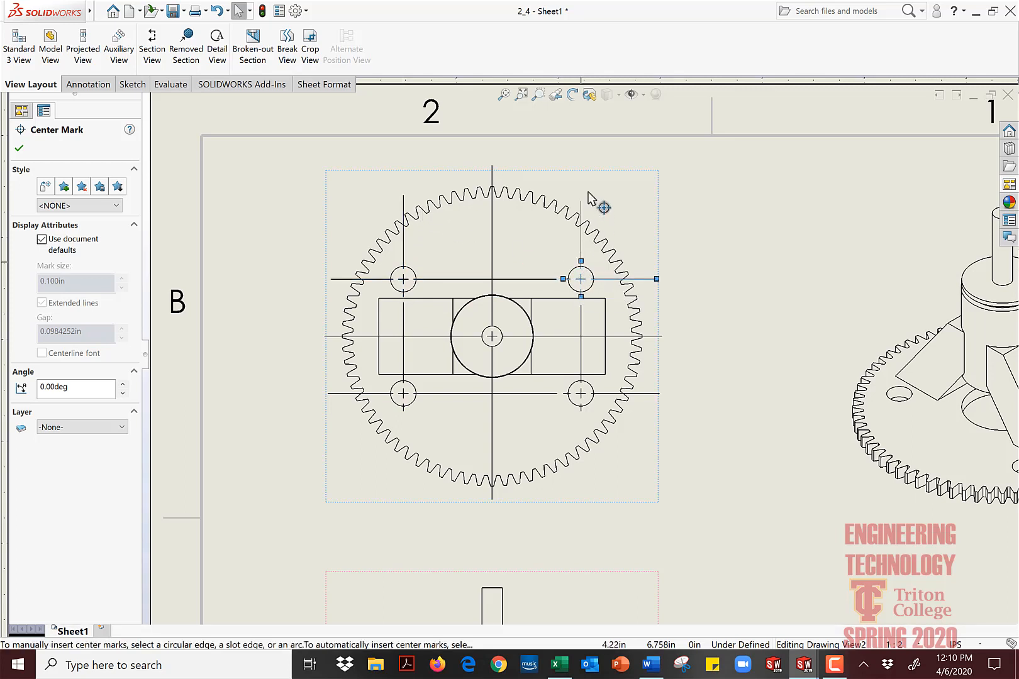
left_click(581, 408)
left_click_drag(580, 411, 587, 475)
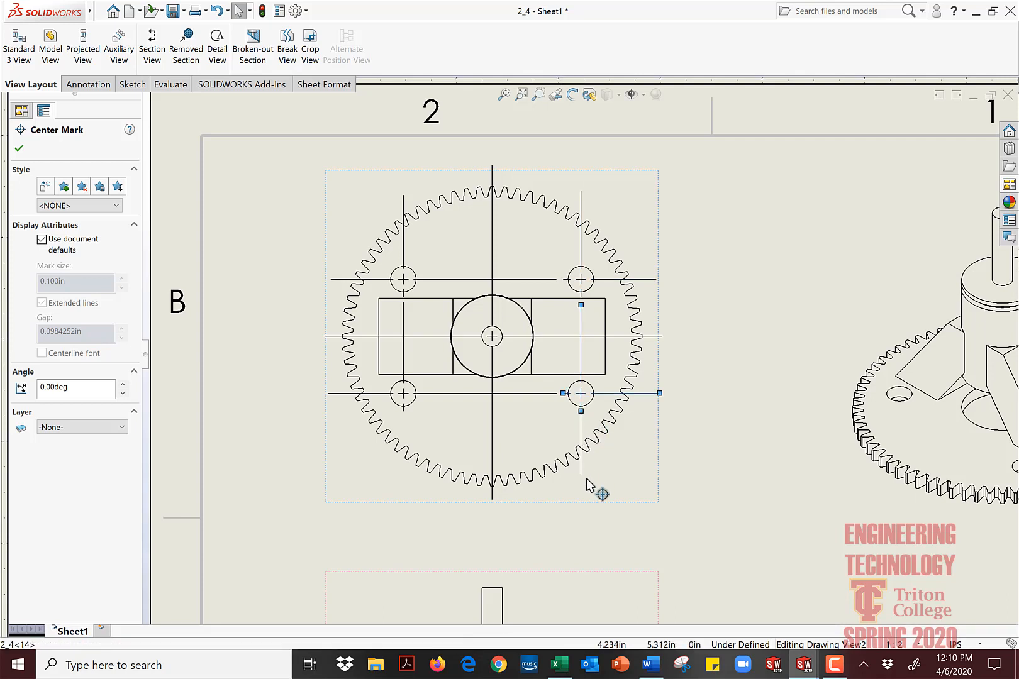
left_click(403, 417)
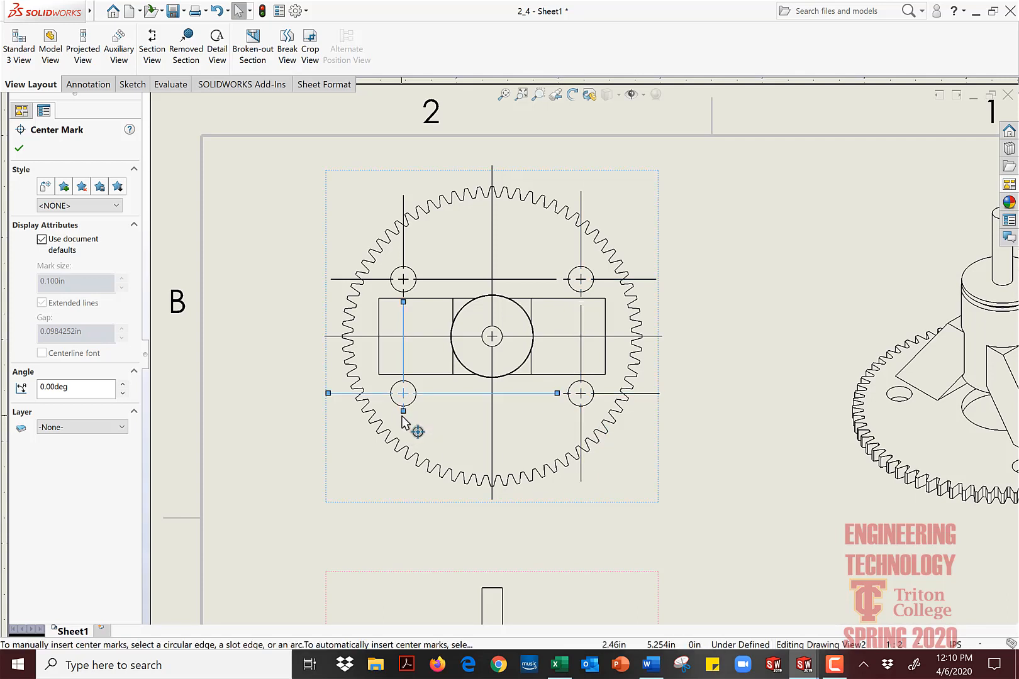
left_click_drag(403, 412, 399, 484)
left_click(692, 498)
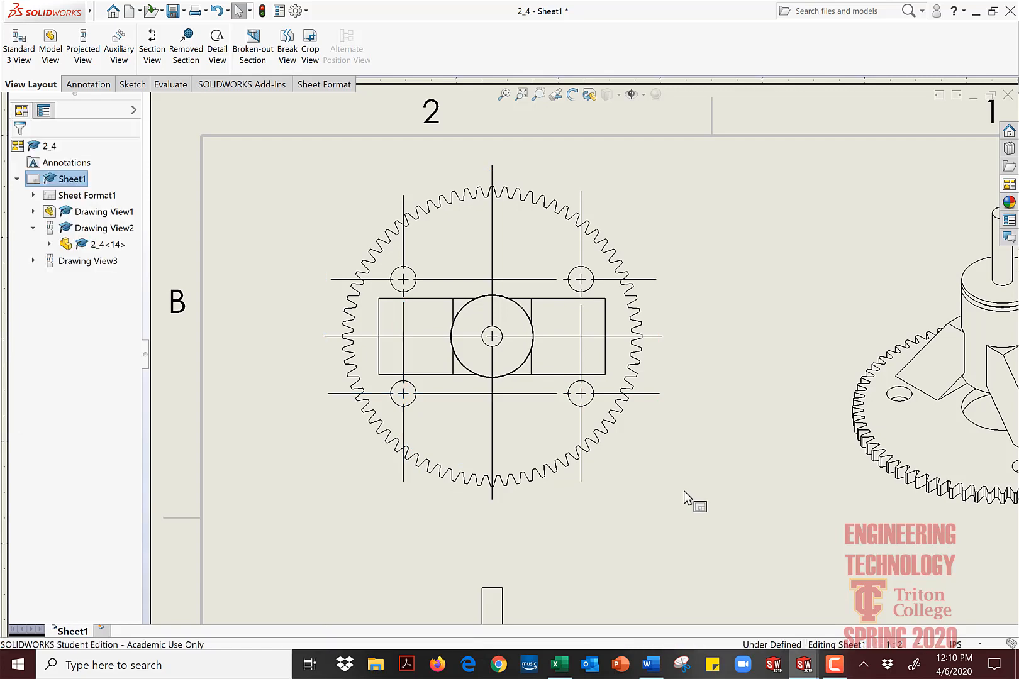
scroll(683, 491, "down", 1)
key("f")
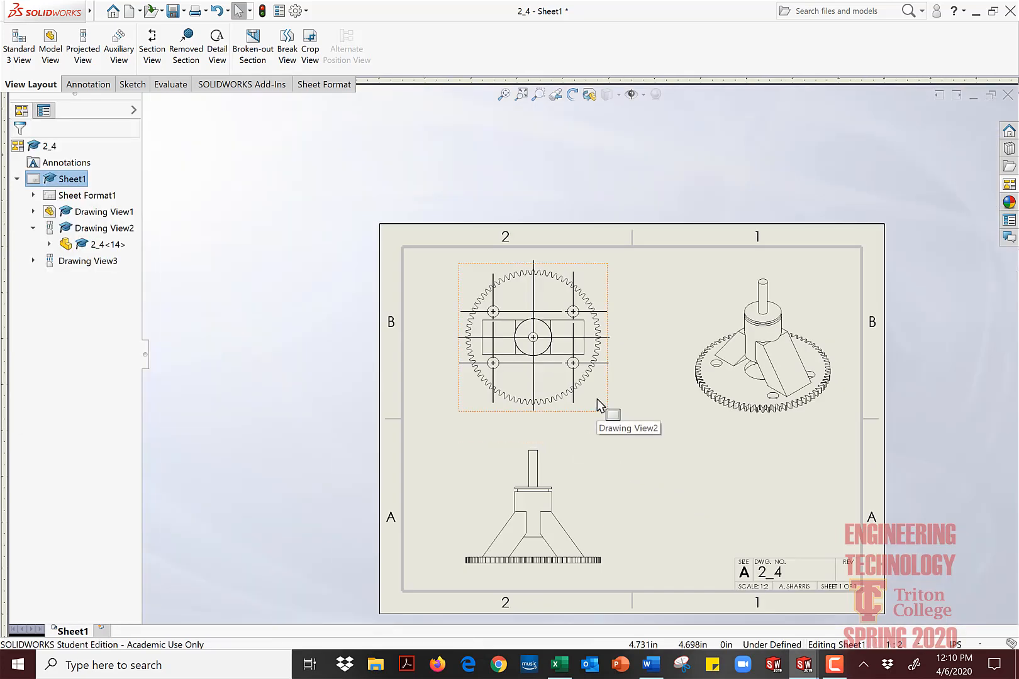
scroll(597, 398, "down", 1)
scroll(566, 409, "up", 2)
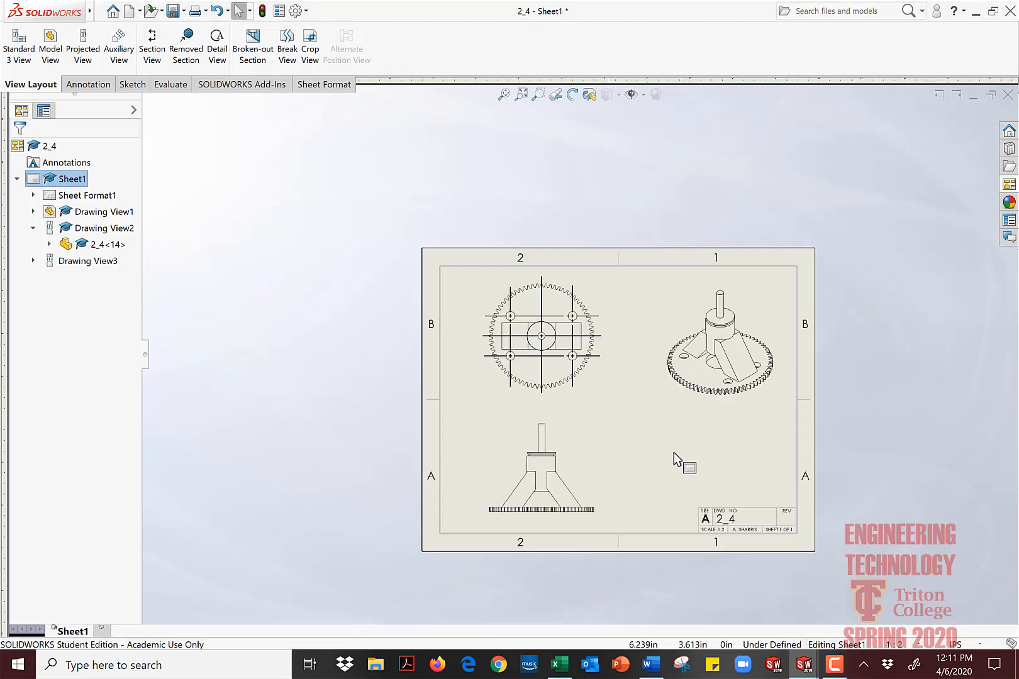
scroll(663, 436, "down", 1)
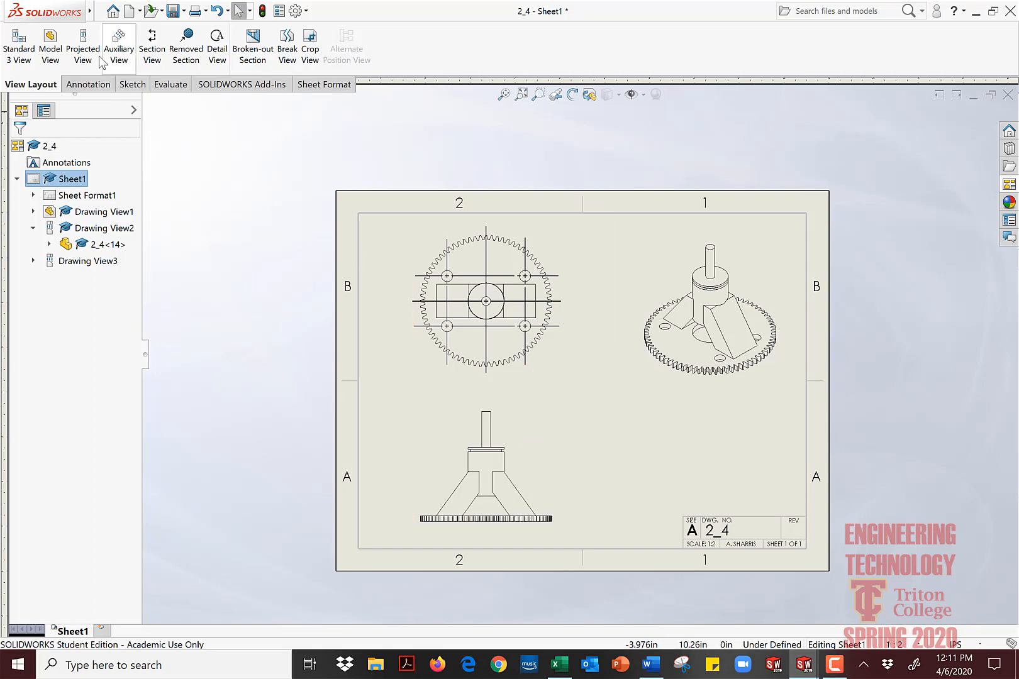
left_click(555, 425)
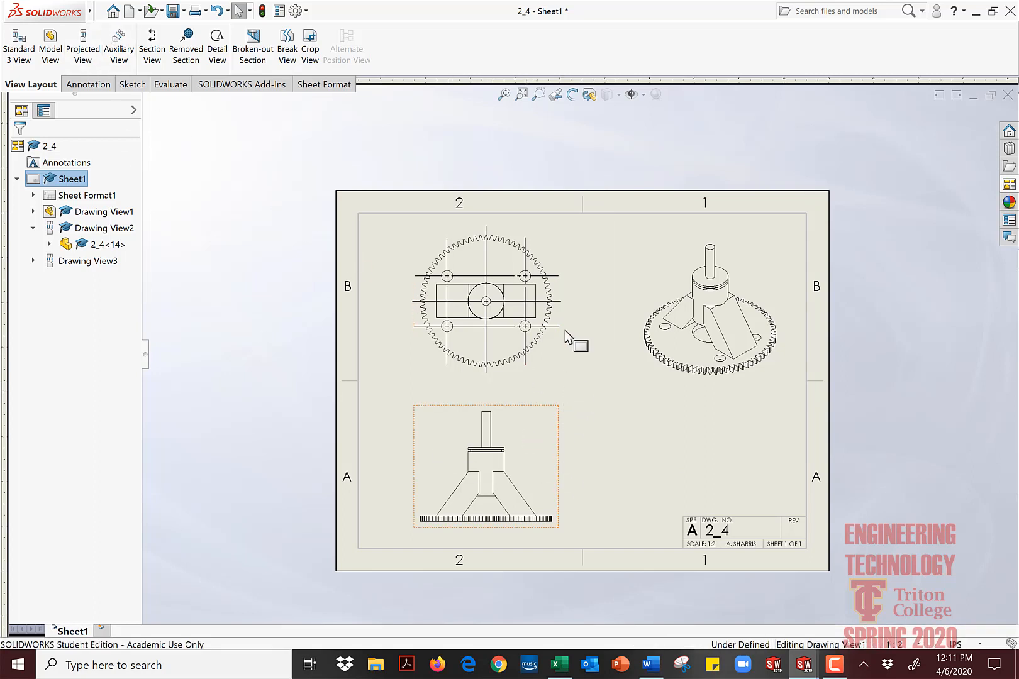
left_click(292, 344)
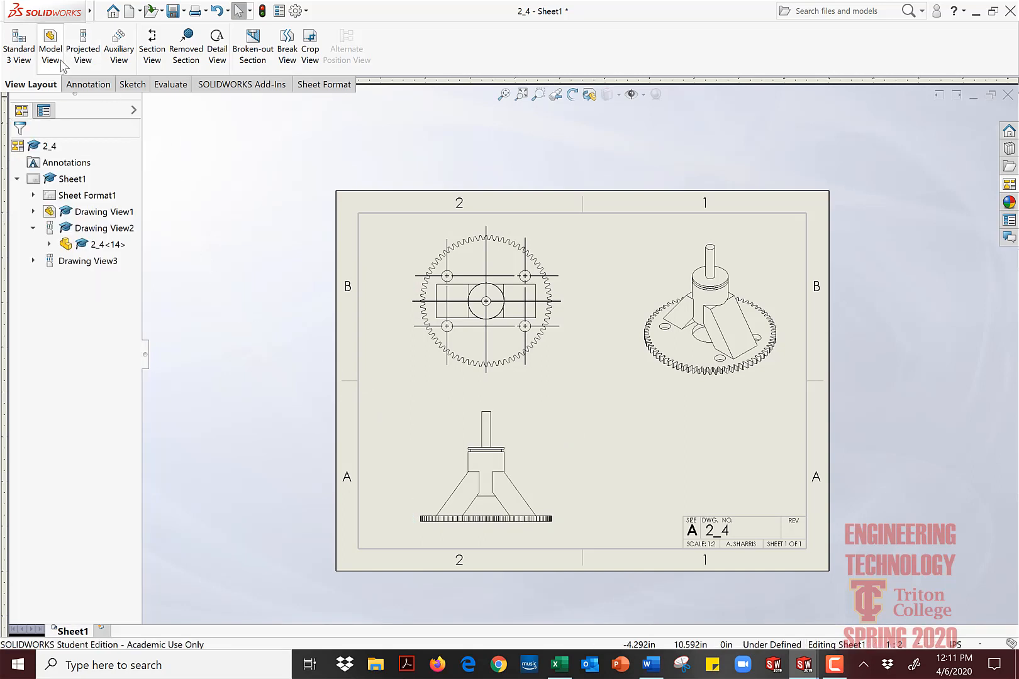
Step: Insert model items from the entire model into all views, with marked, unmarked, instance count and toleranced dimensions plus hole callouts
left_click(78, 88)
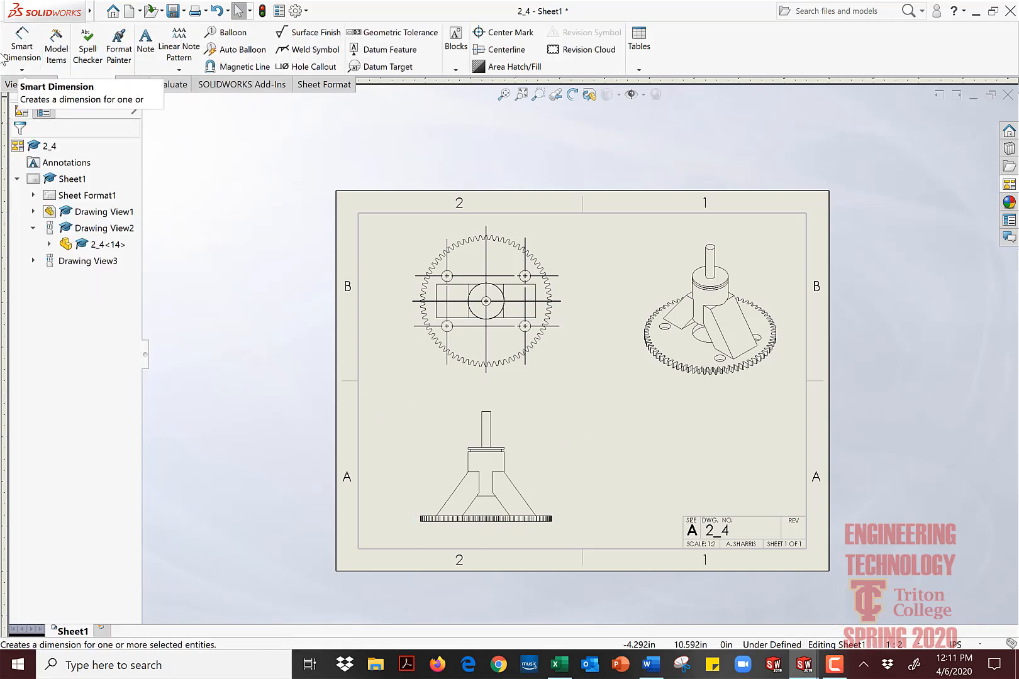
left_click(53, 56)
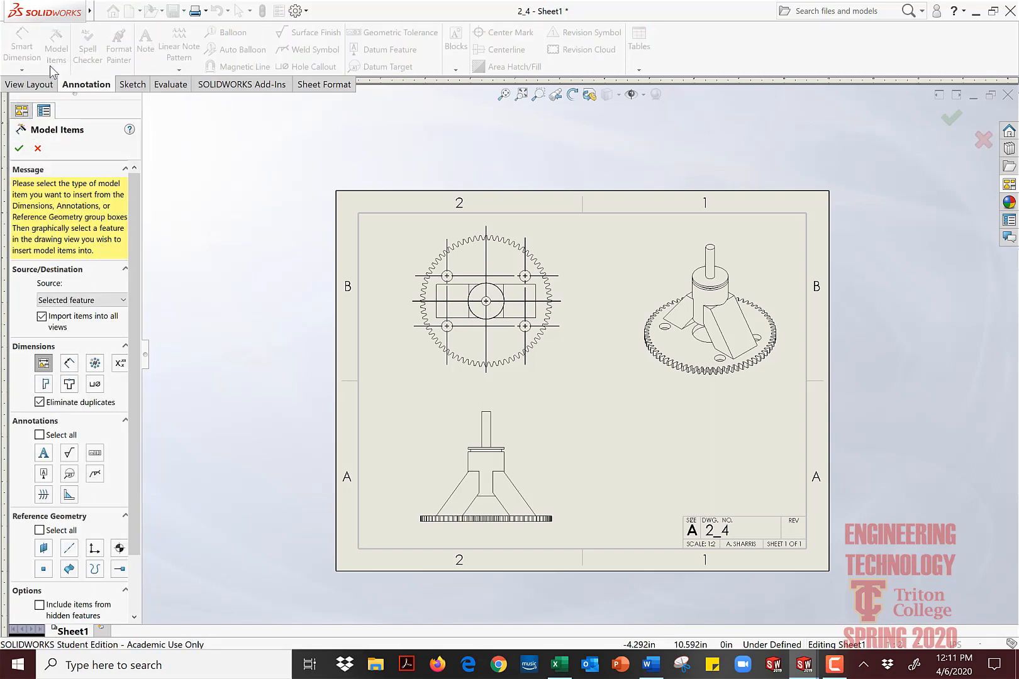
left_click(70, 300)
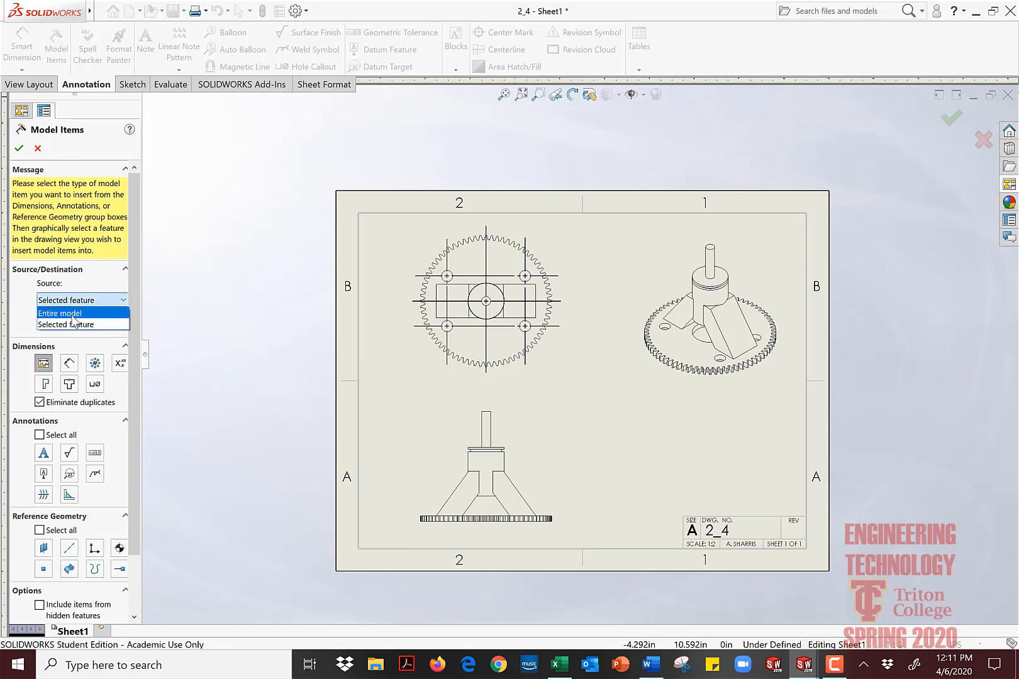
left_click(72, 313)
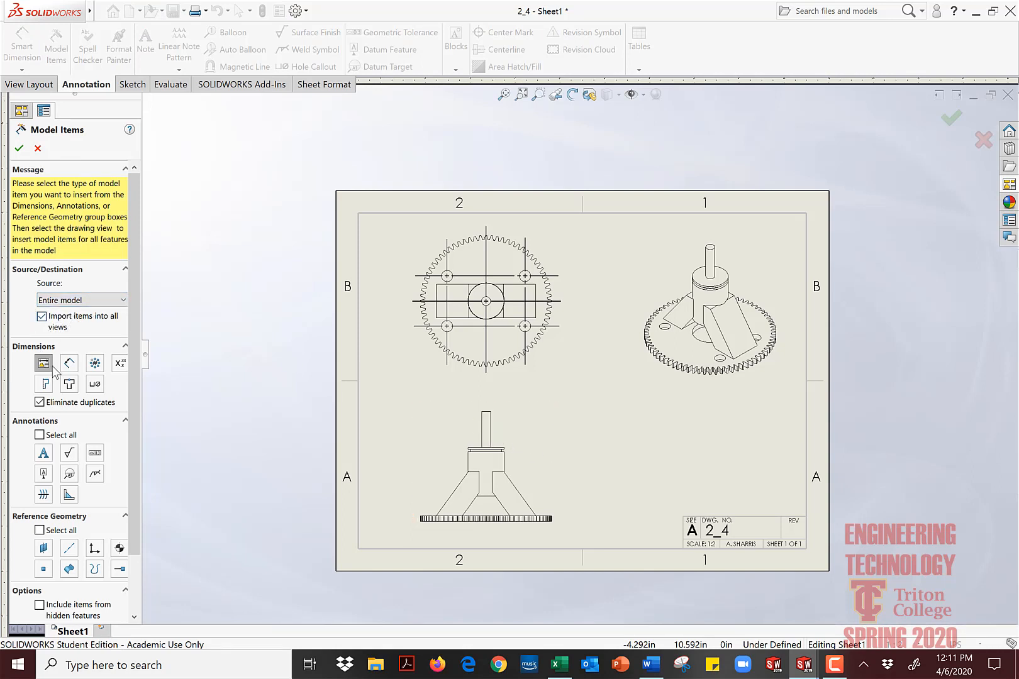
left_click(117, 365)
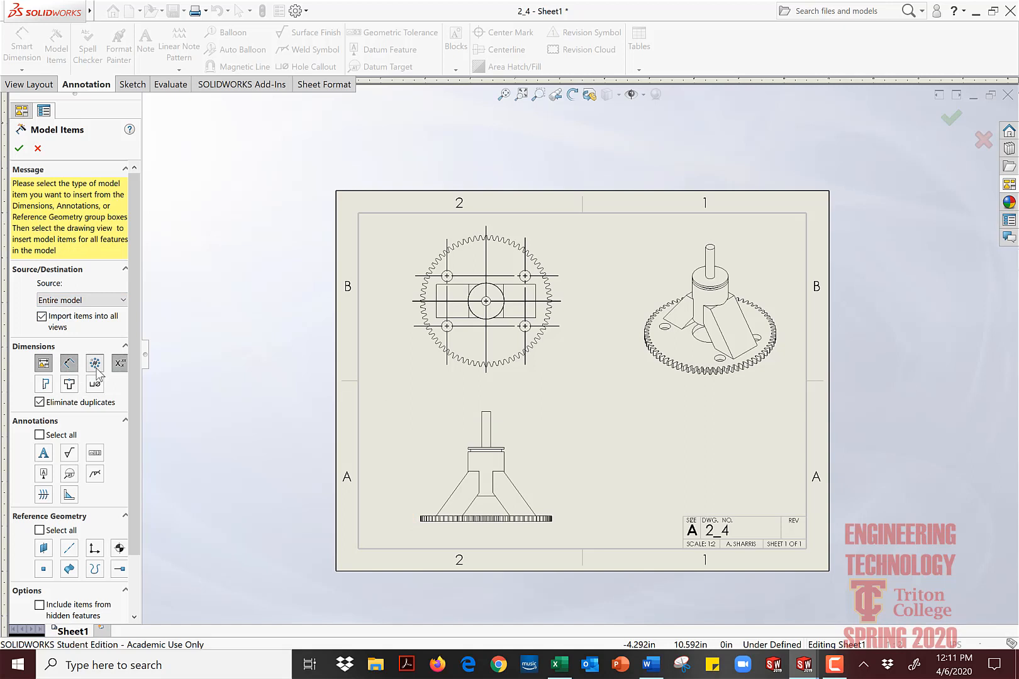
left_click(42, 384)
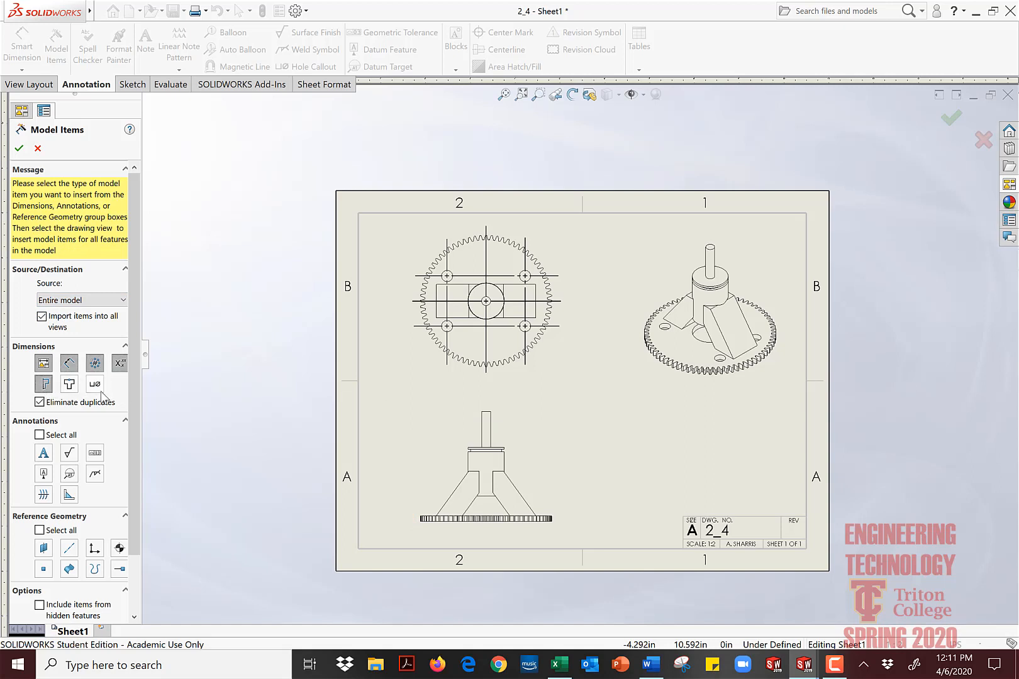
left_click(98, 388)
left_click(46, 386)
left_click(96, 387)
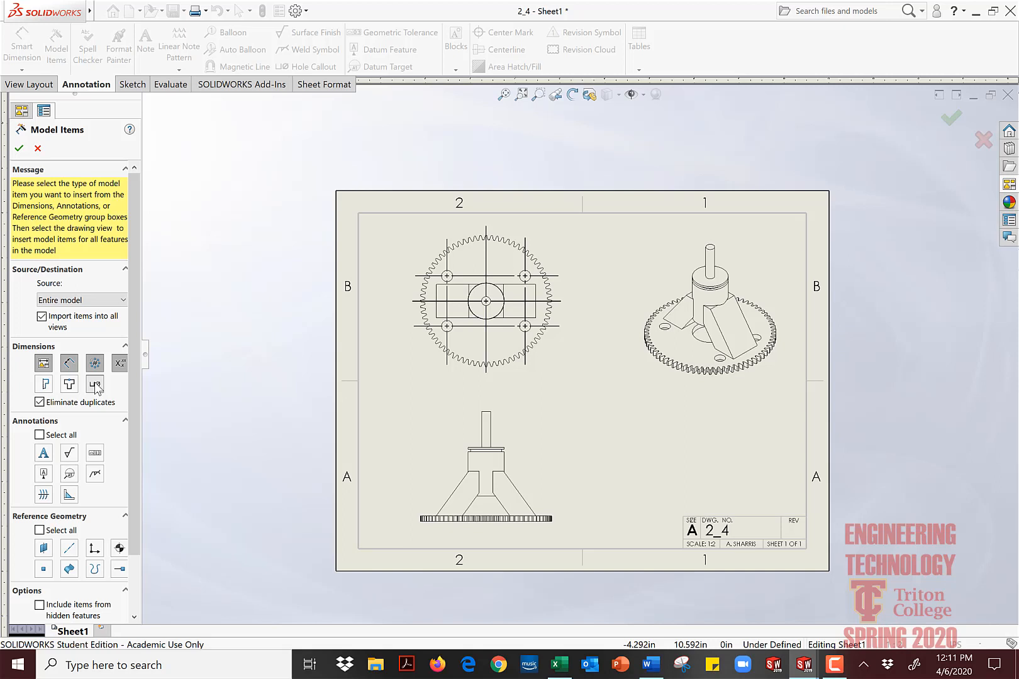
scroll(100, 427, "down", 3)
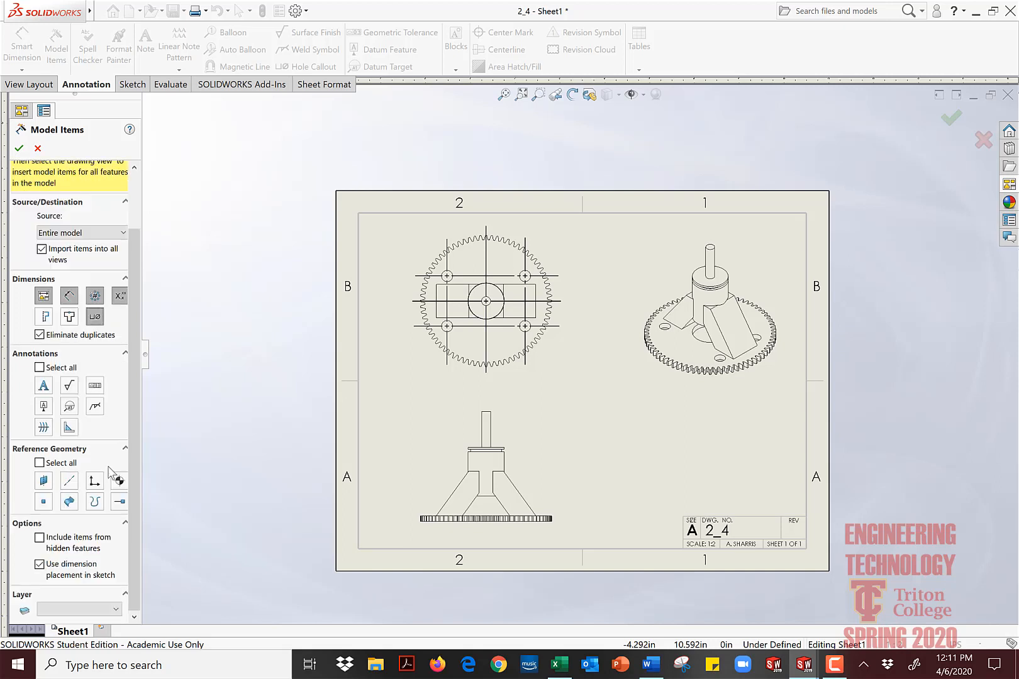
left_click(18, 149)
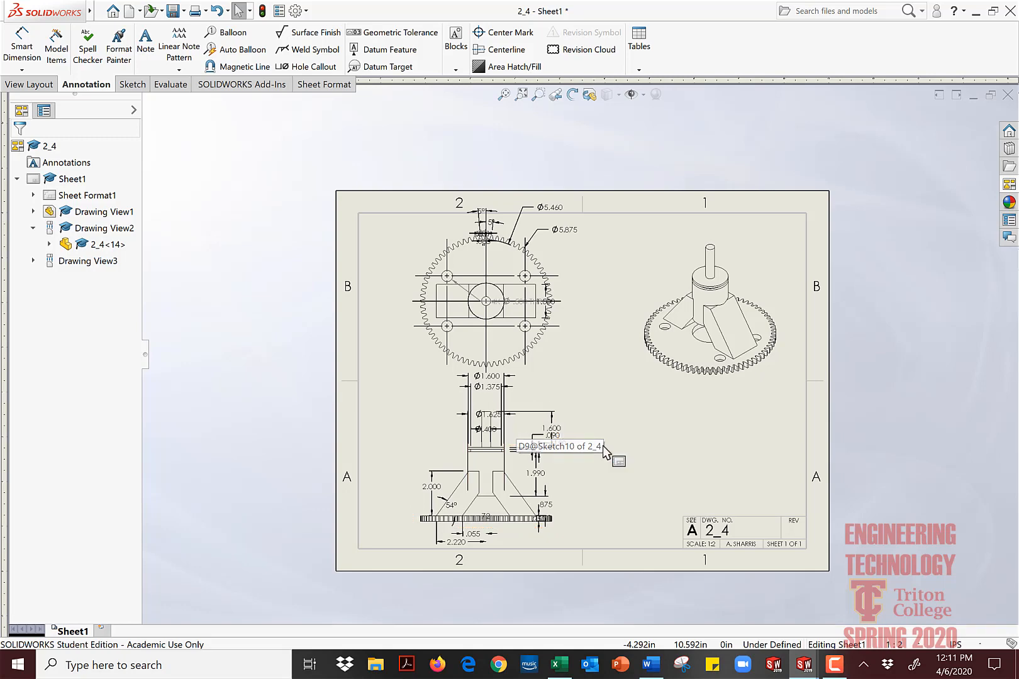
Step: Move the gear thickness dimension in the front view off the teeth, placing its text below and to the right of the gear
scroll(501, 527, "up", 2)
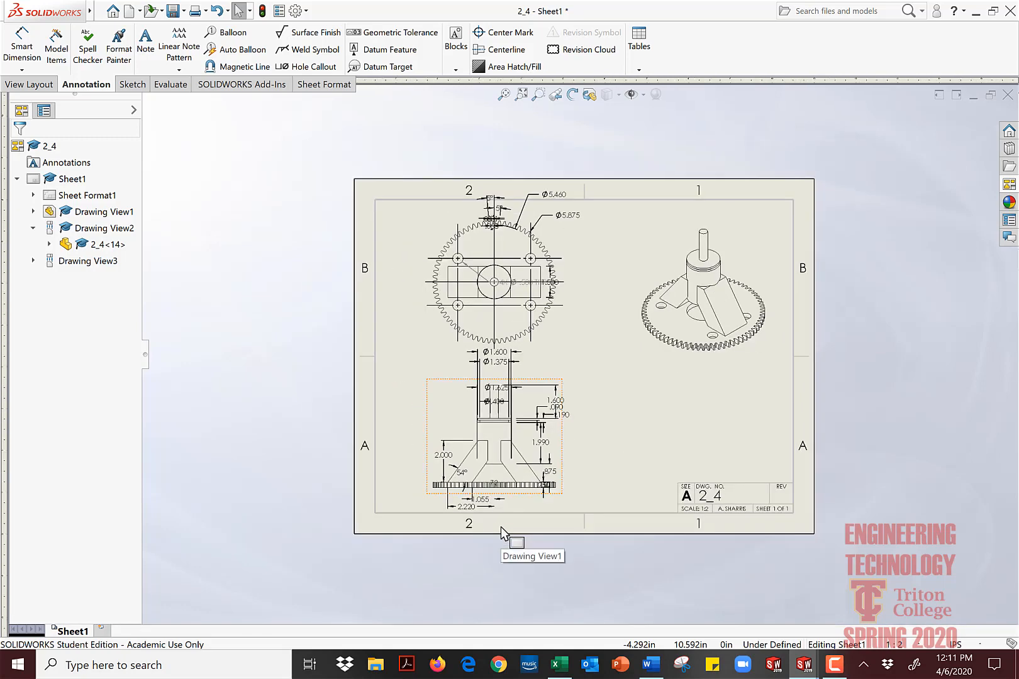
scroll(525, 476, "down", 2)
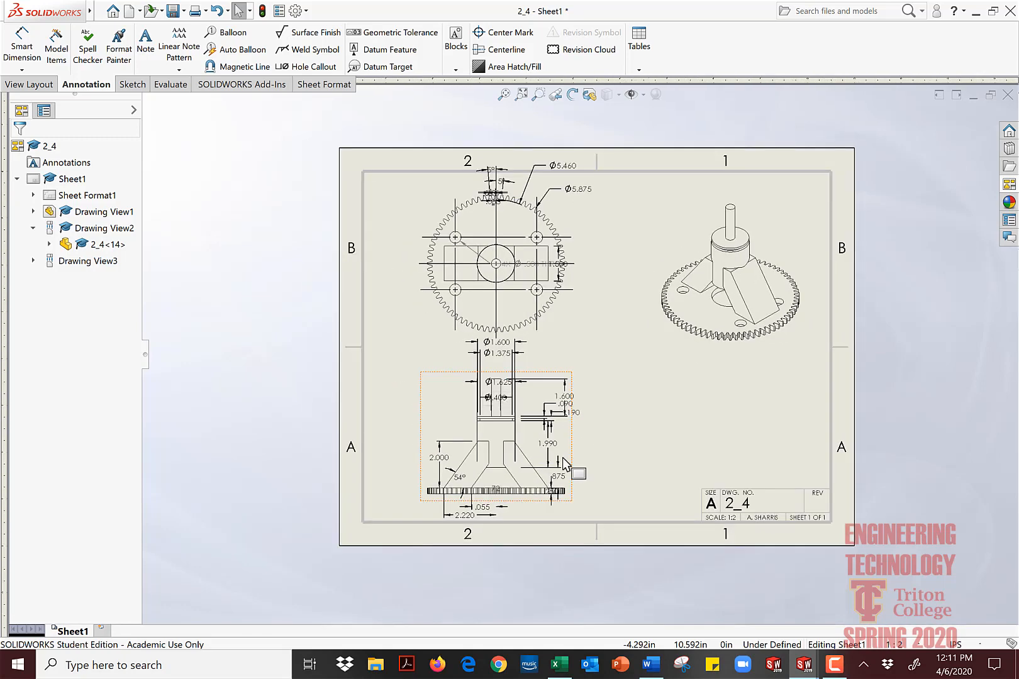
scroll(564, 464, "down", 3)
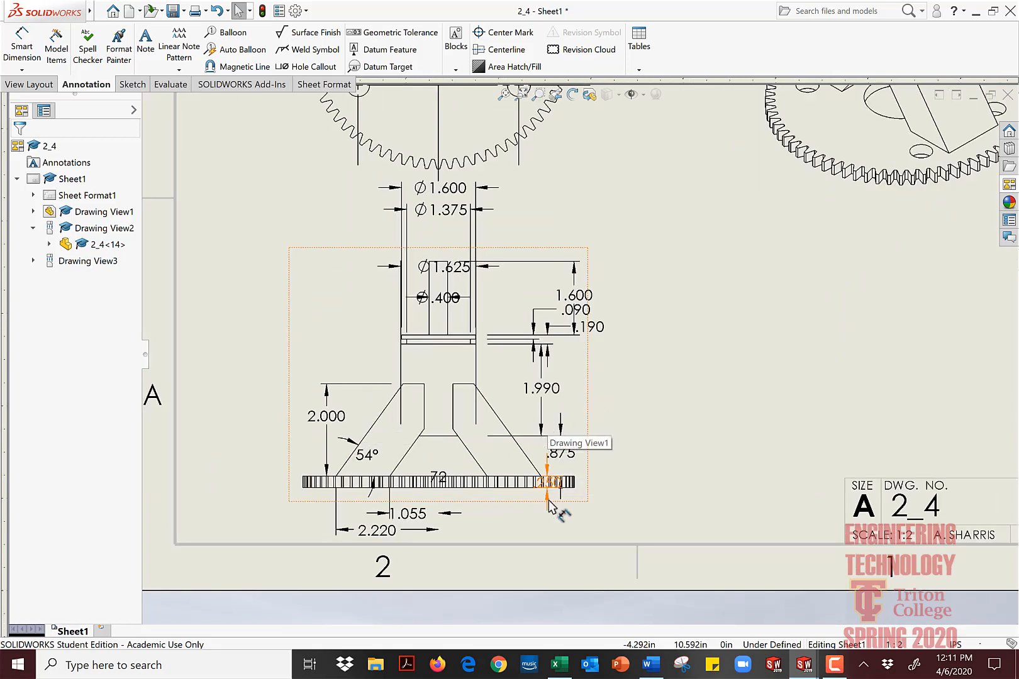
scroll(547, 504, "up", 2)
scroll(553, 473, "down", 5)
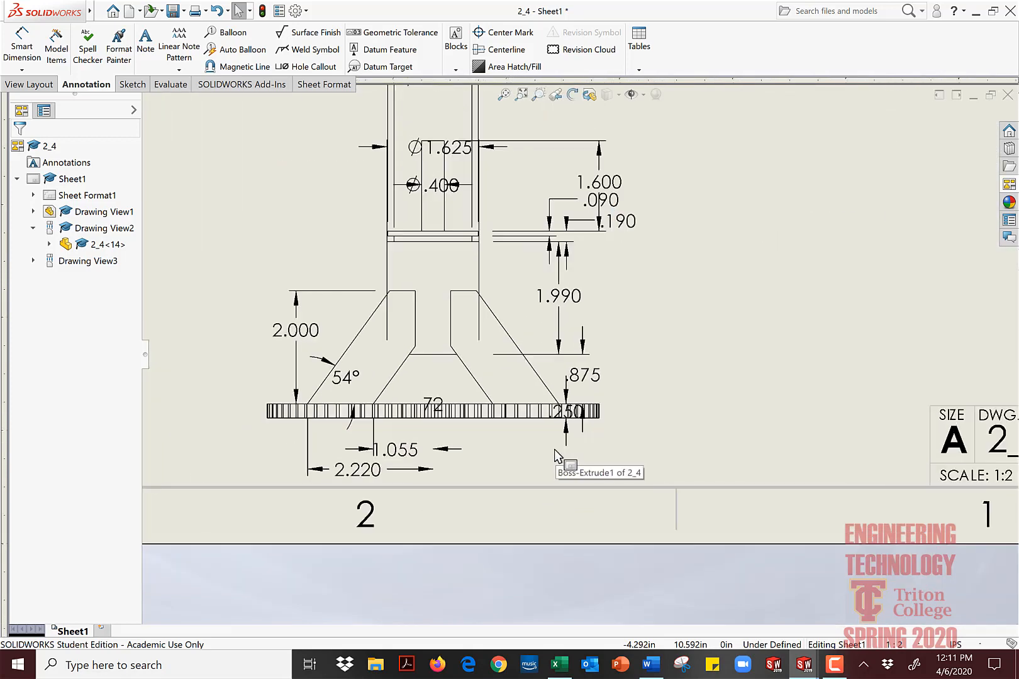
left_click_drag(582, 425, 658, 465)
left_click(690, 331)
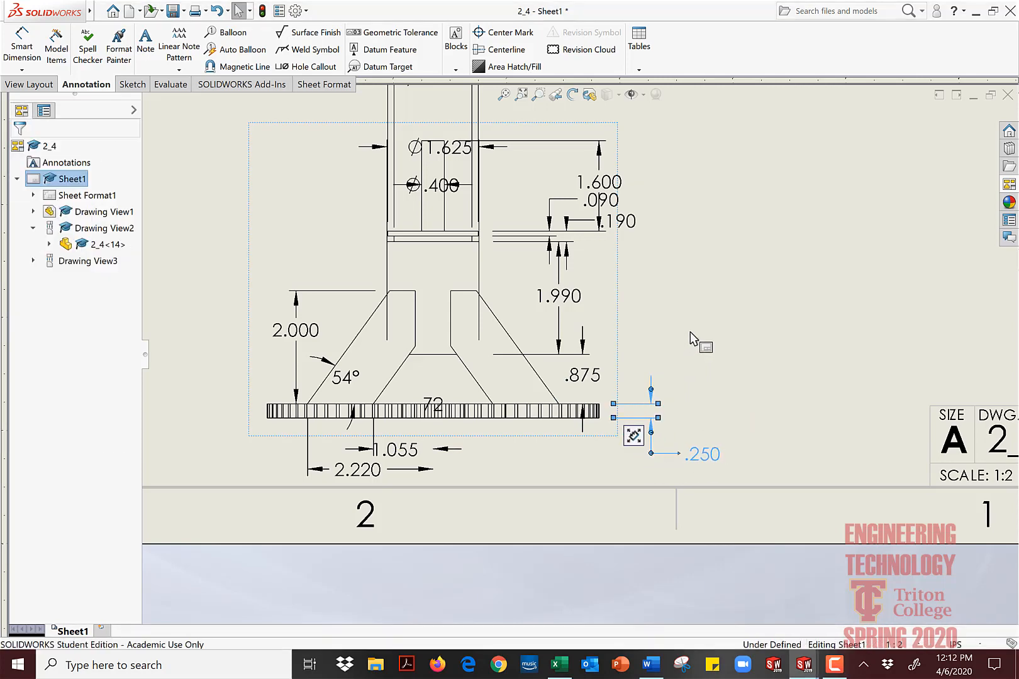
Step: Change the document's dimension arrow style from filled arrowheads to open arrowheads
scroll(687, 330, "up", 5)
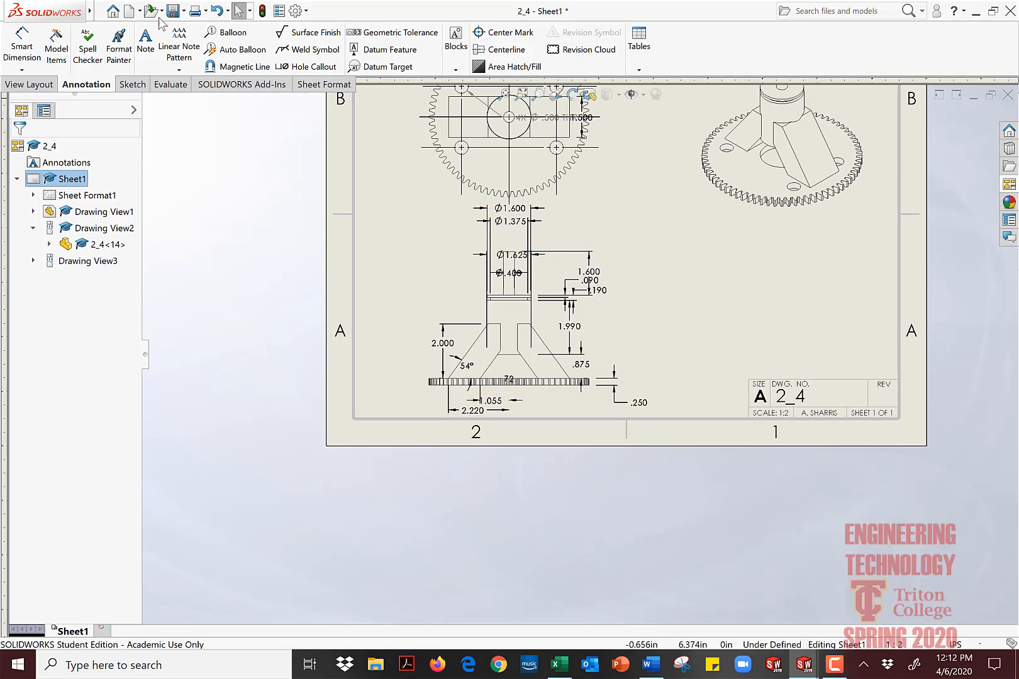
left_click(294, 11)
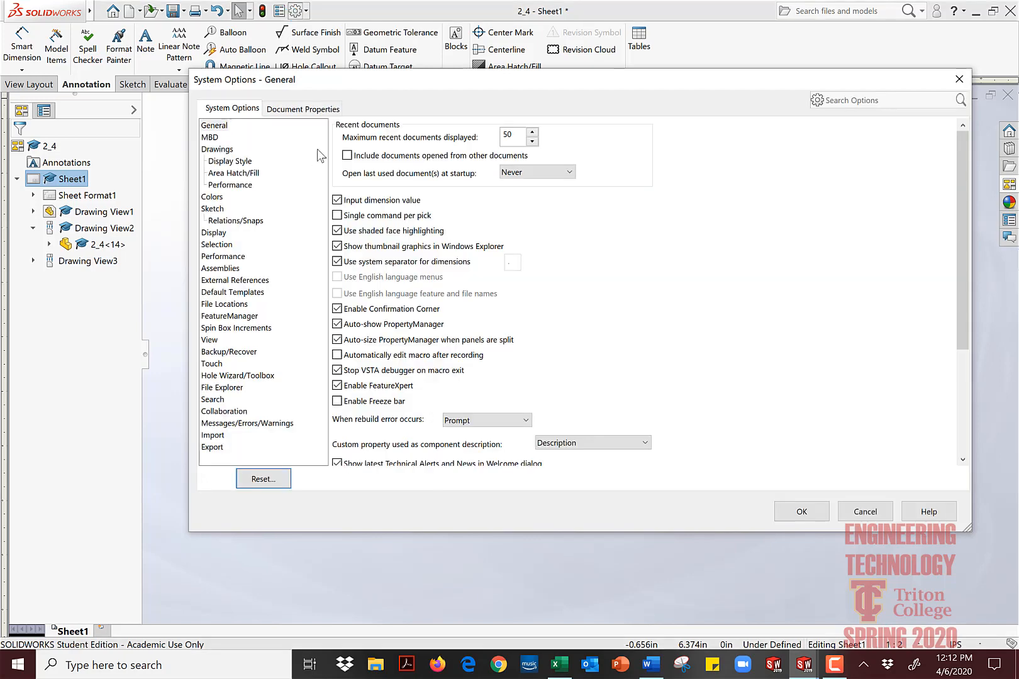
left_click(332, 110)
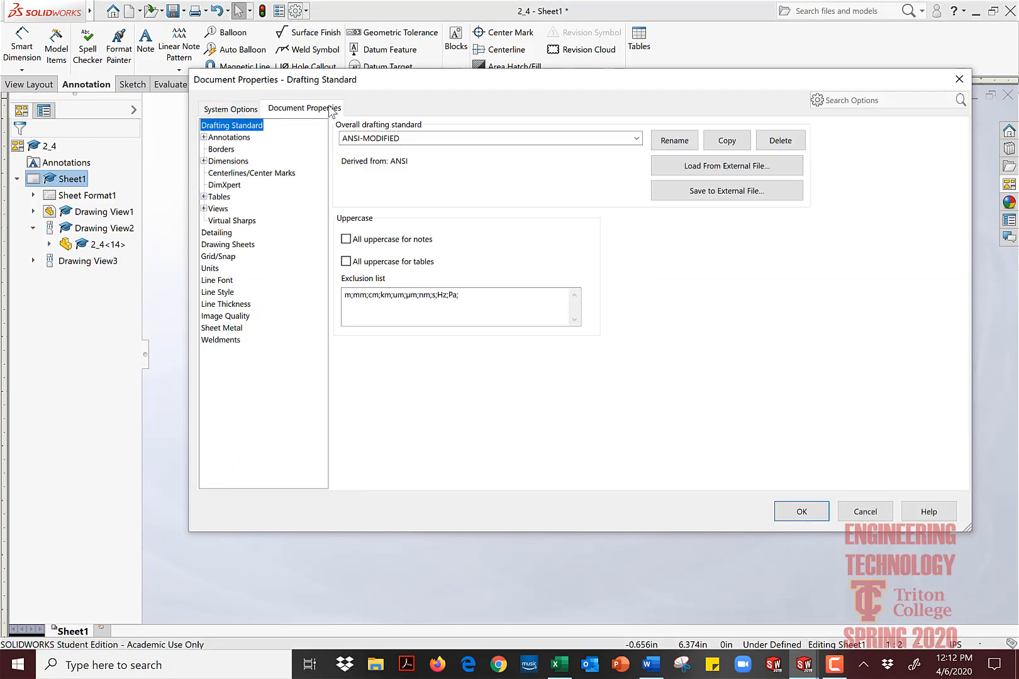
left_click(220, 137)
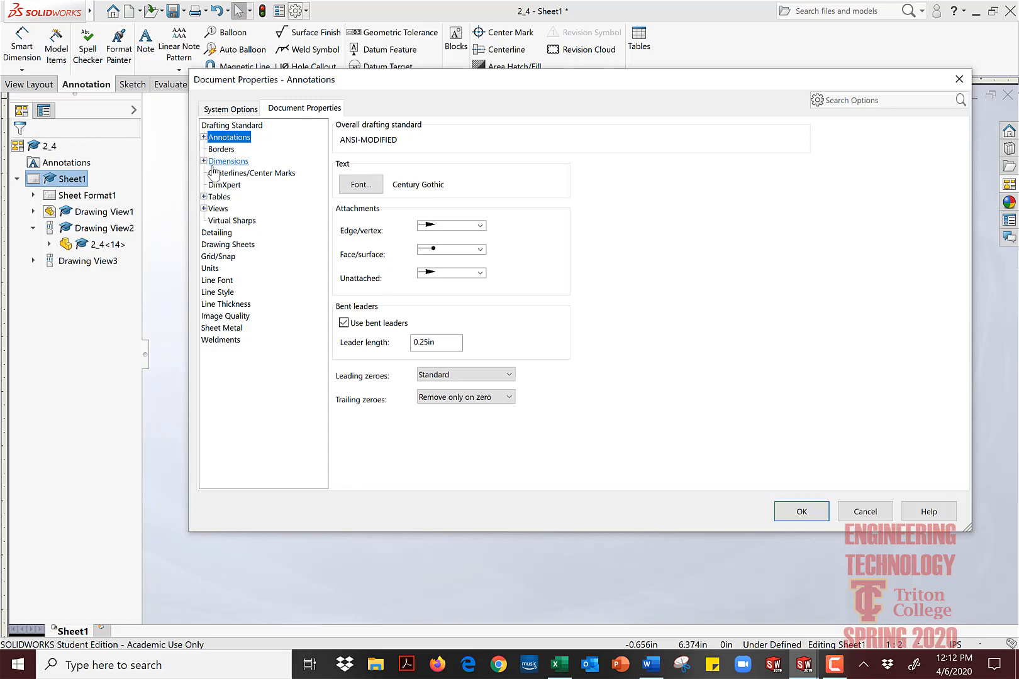
left_click(217, 162)
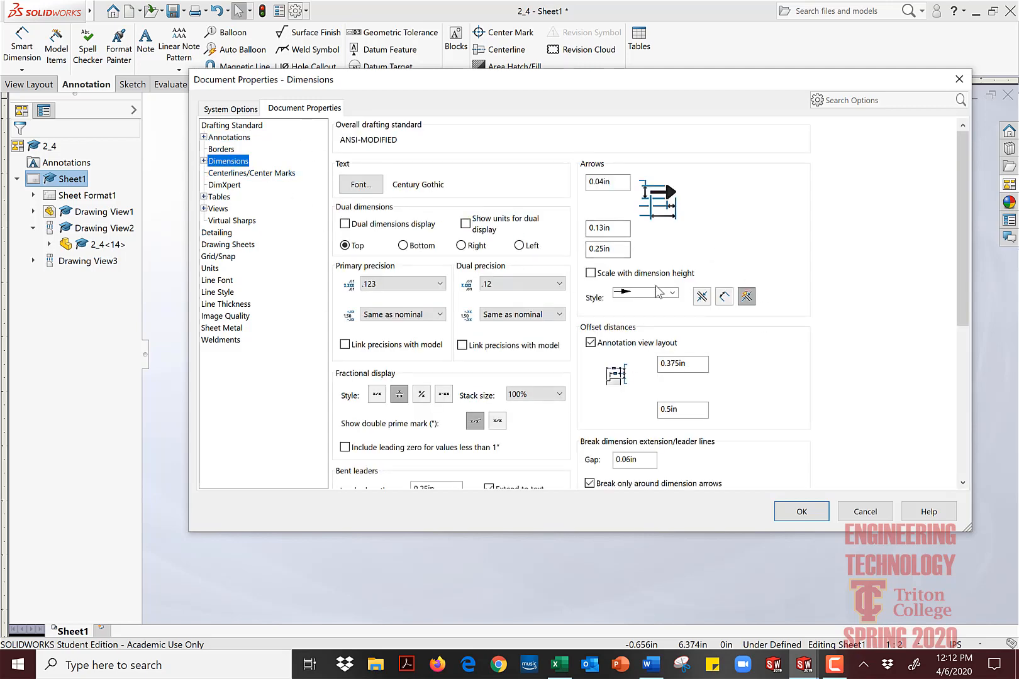
left_click(647, 293)
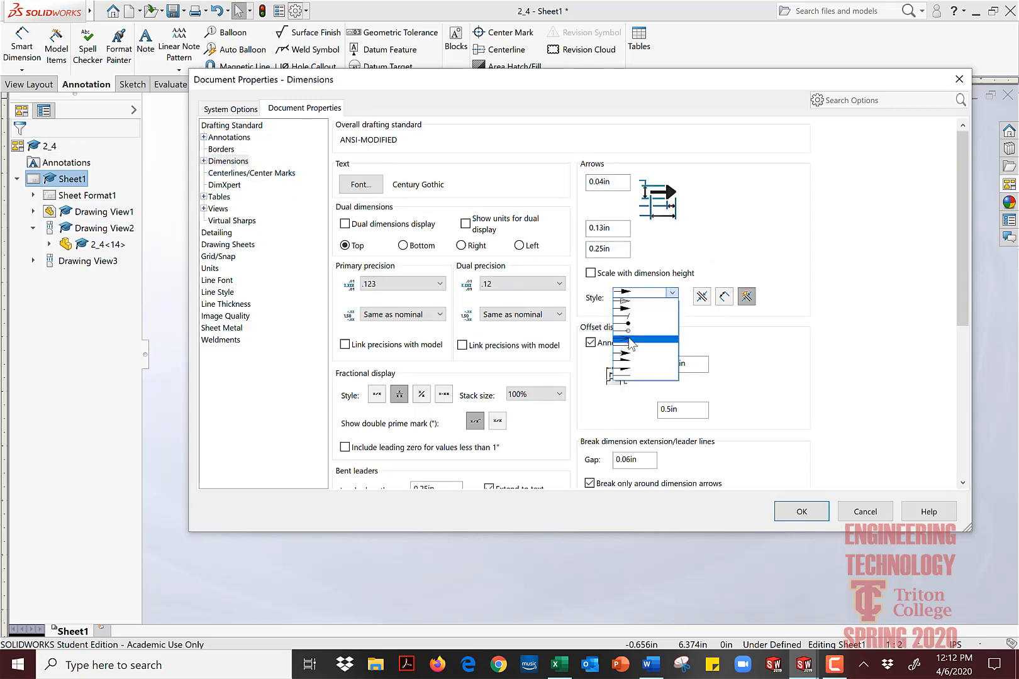
left_click(632, 344)
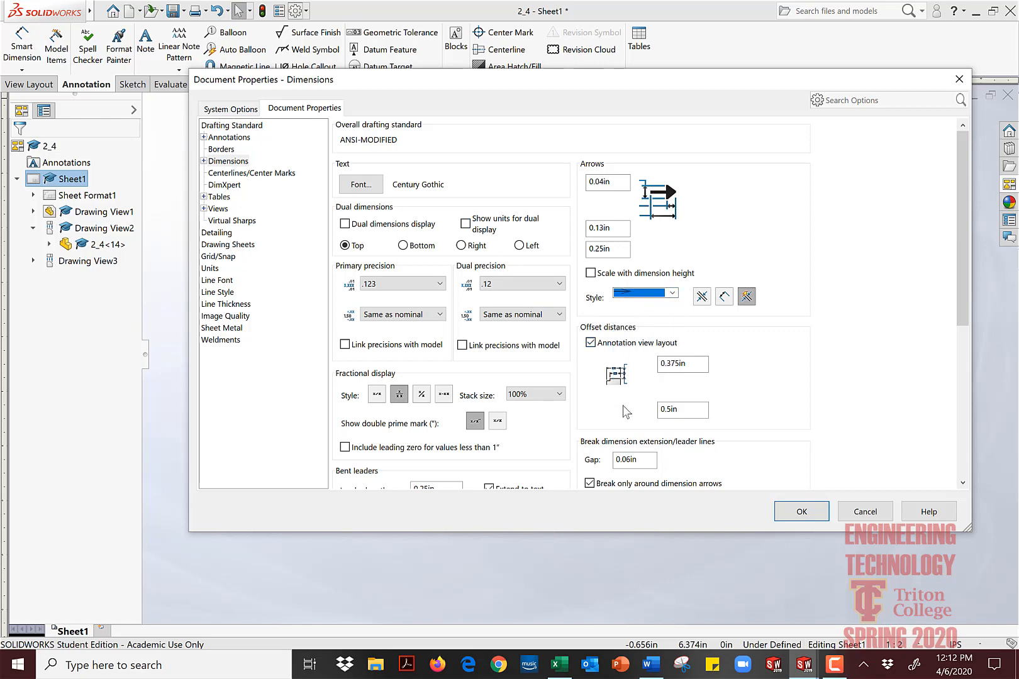
scroll(625, 412, "down", 5)
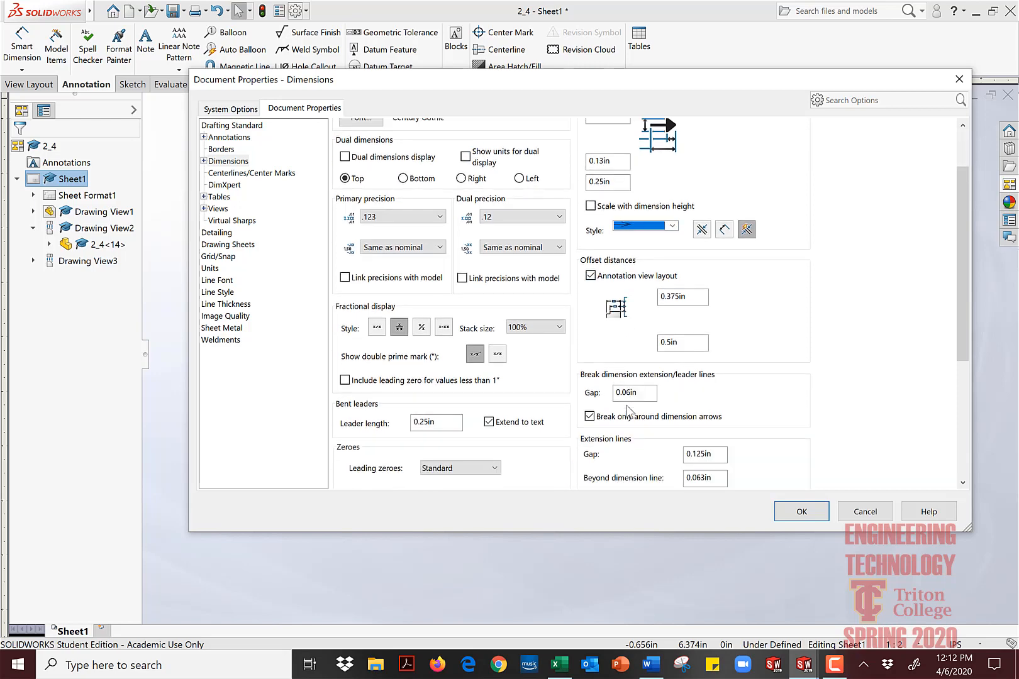
scroll(630, 412, "down", 1)
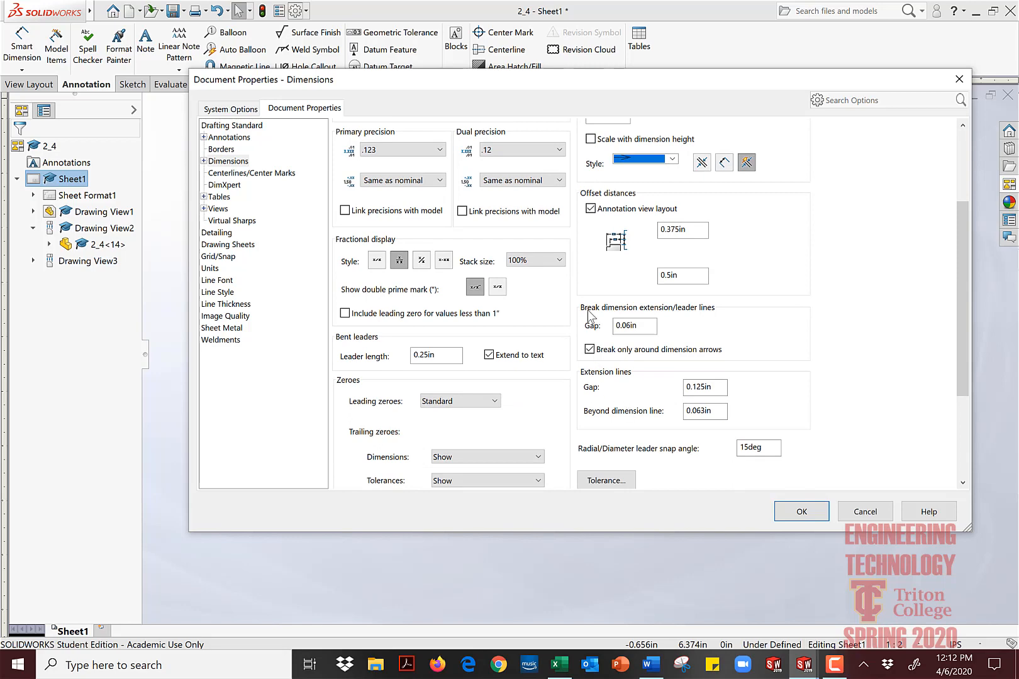
scroll(656, 415, "down", 1)
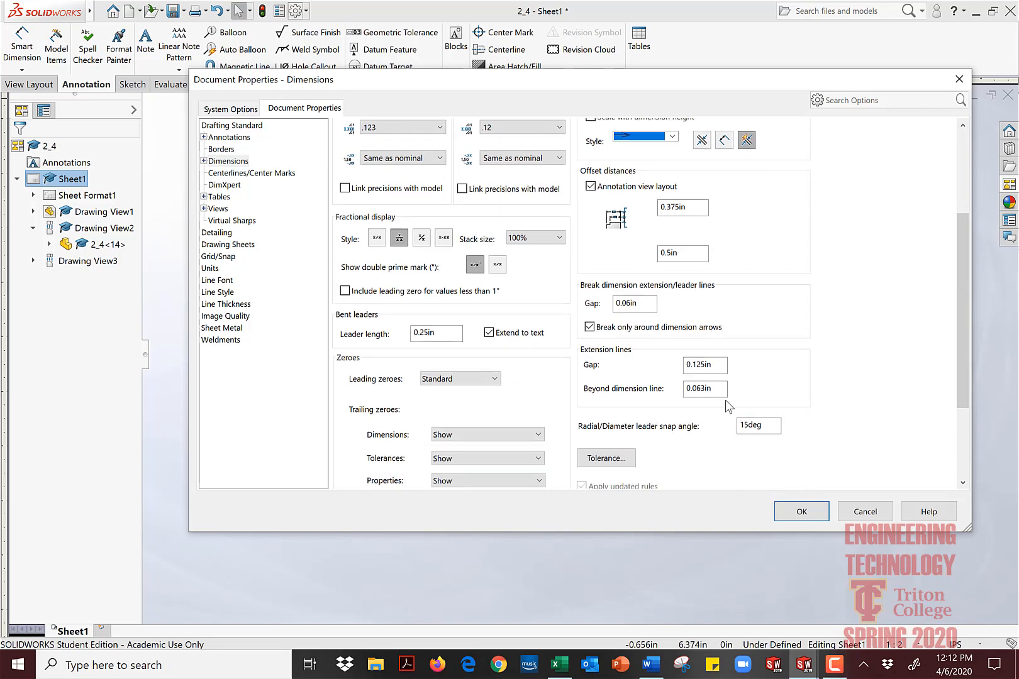
scroll(649, 369, "up", 5)
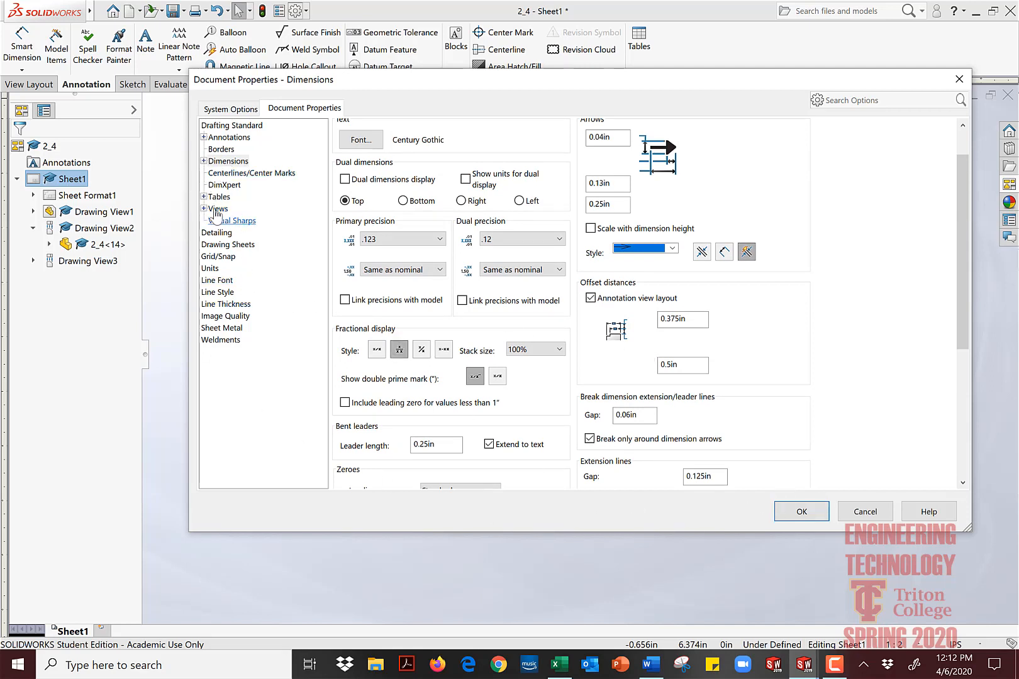
left_click(809, 517)
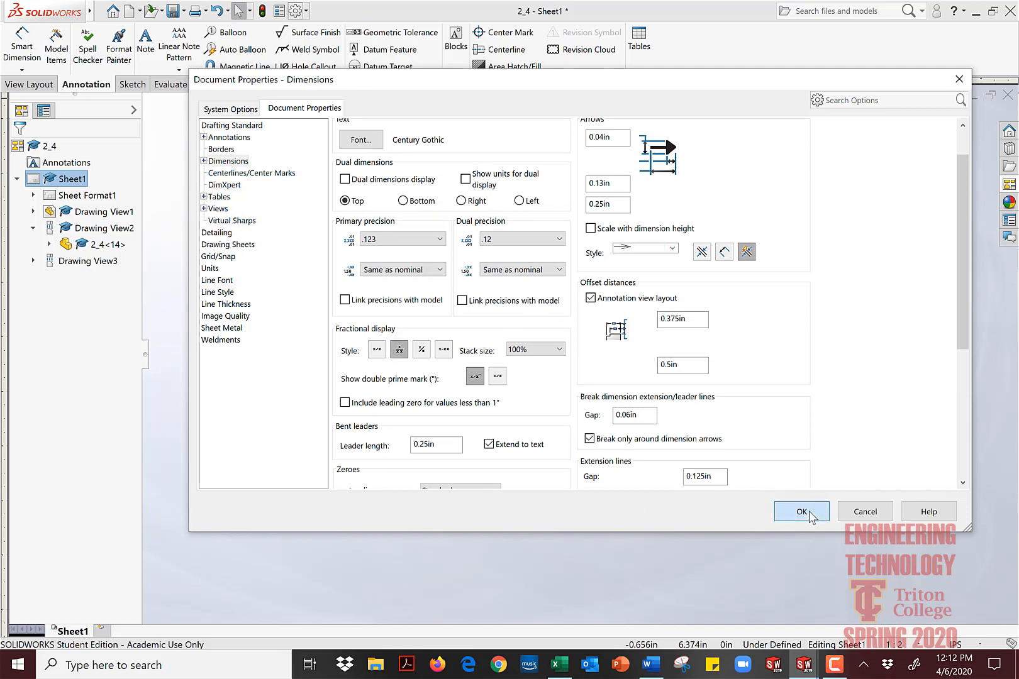
Step: Move the Ø1.625 and Ø.400 dimensions in the front view up above the shaft, in line with the other diameters
scroll(556, 217, "down", 3)
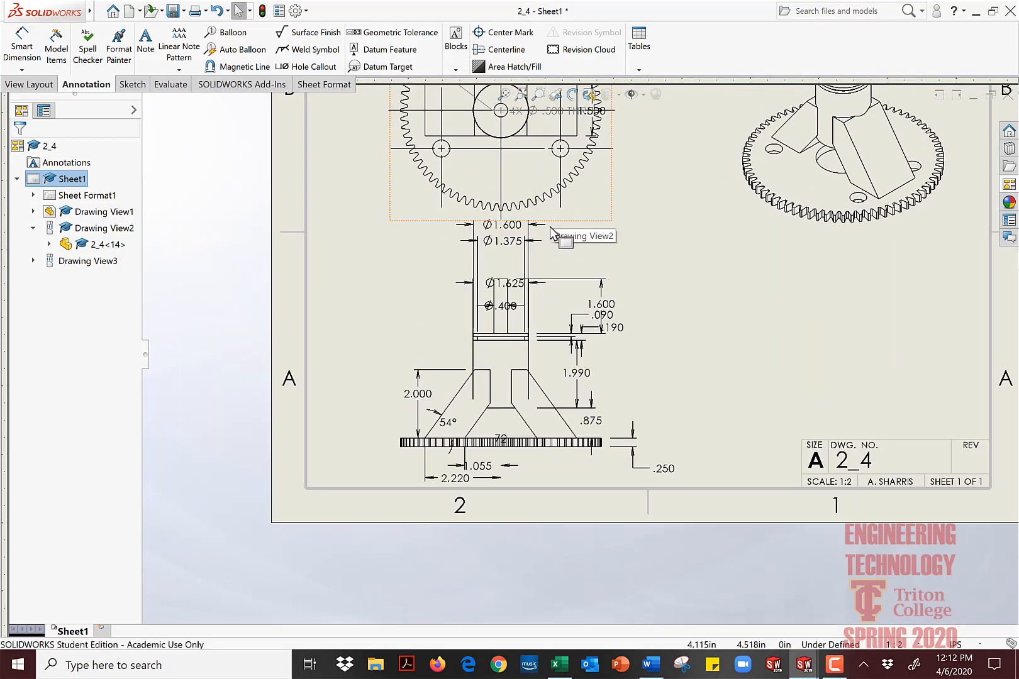
scroll(551, 233, "down", 2)
scroll(531, 229, "up", 3)
scroll(539, 350, "down", 4)
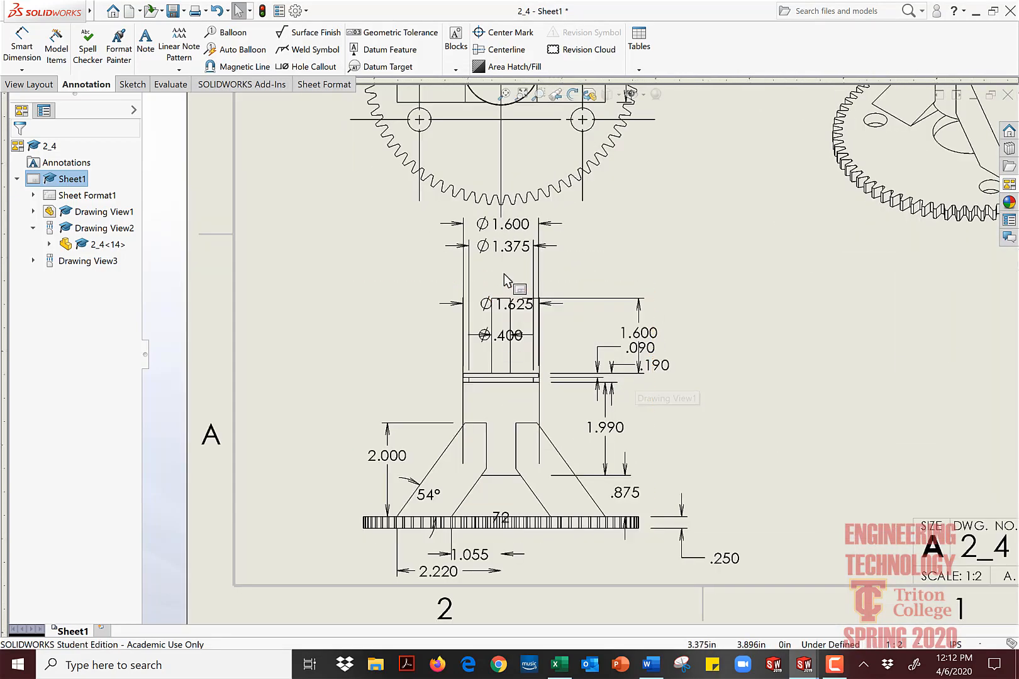
scroll(504, 277, "down", 1)
left_click_drag(544, 335, 544, 192)
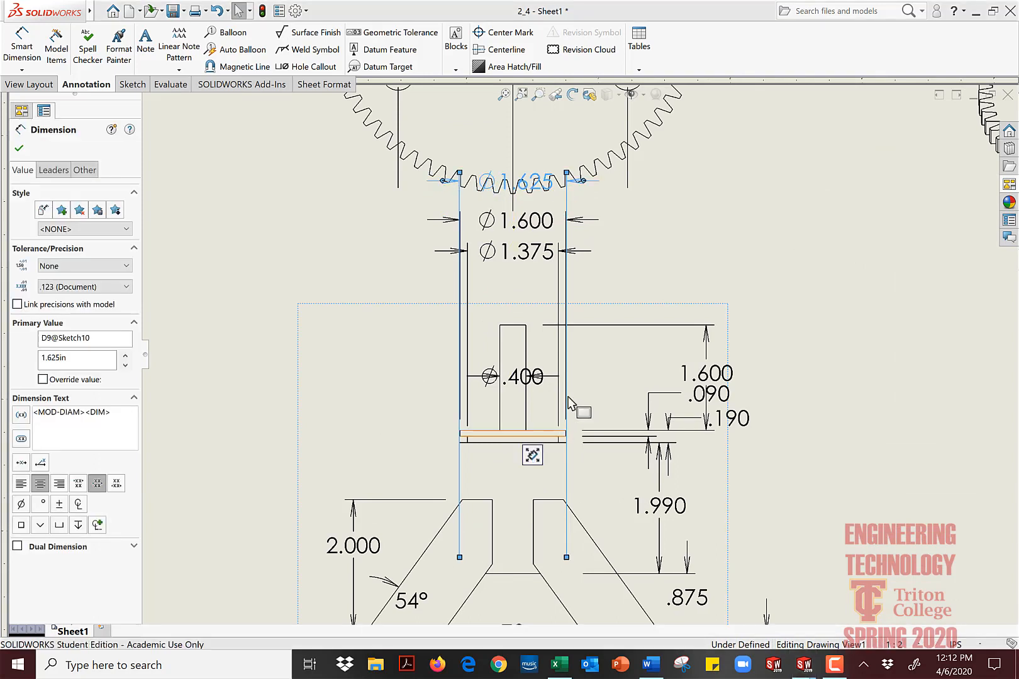
mouse_move(542, 377)
left_mouse_down()
mouse_move(557, 288)
mouse_move(542, 286)
left_mouse_up()
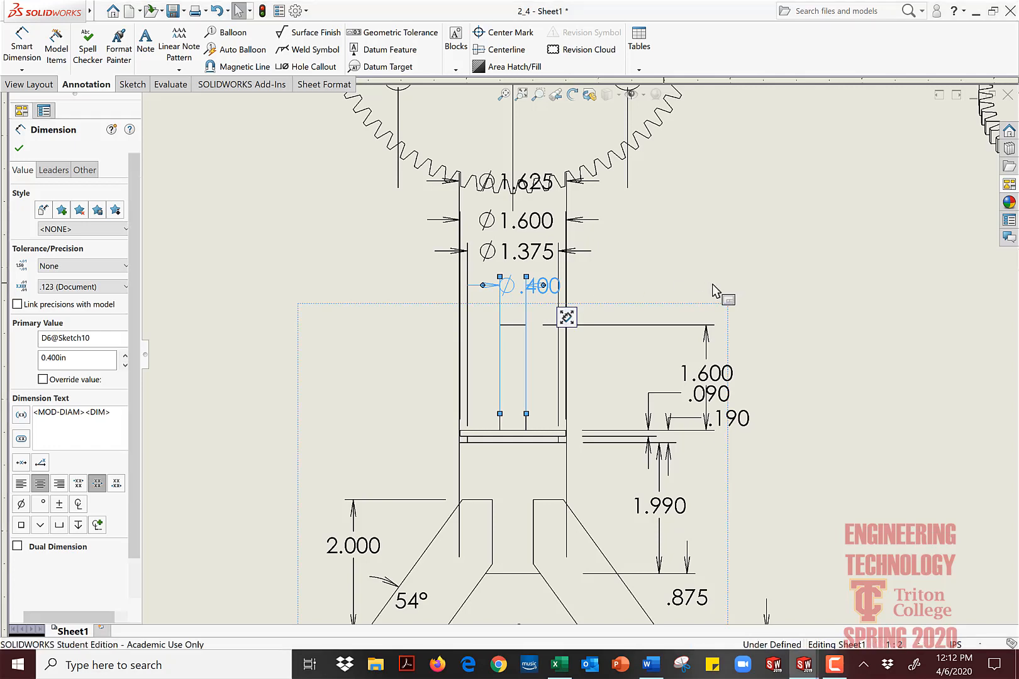
key("Escape")
key("f")
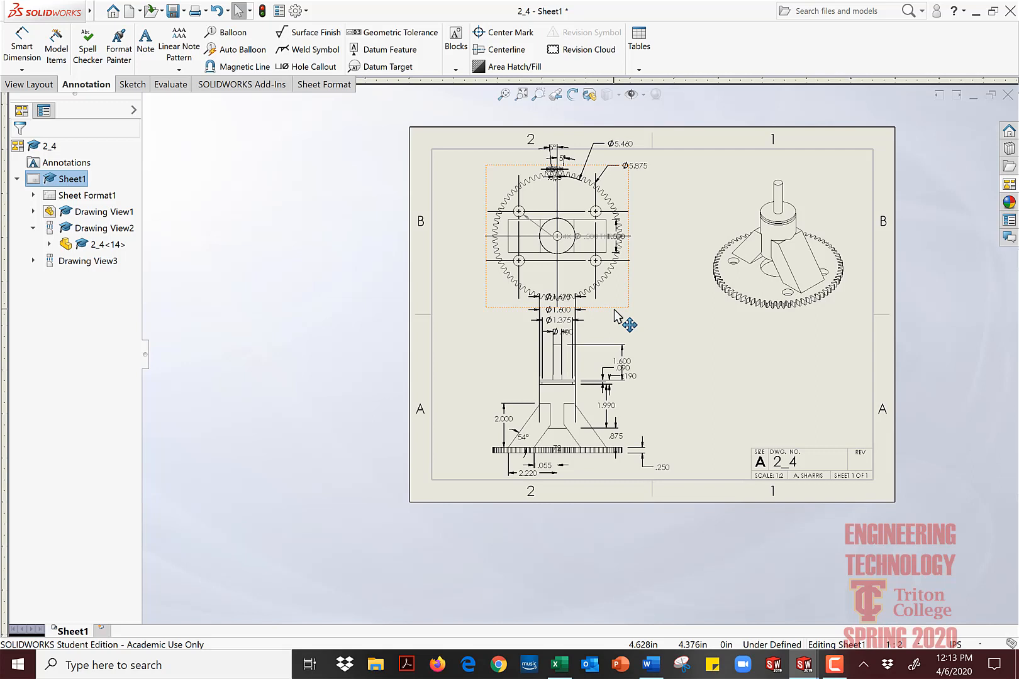
Step: Delete the Ø.400, Ø1.375, Ø1.600 and Ø1.625 diameter dimensions above the front view
scroll(608, 324, "up", 1)
scroll(609, 324, "down", 4)
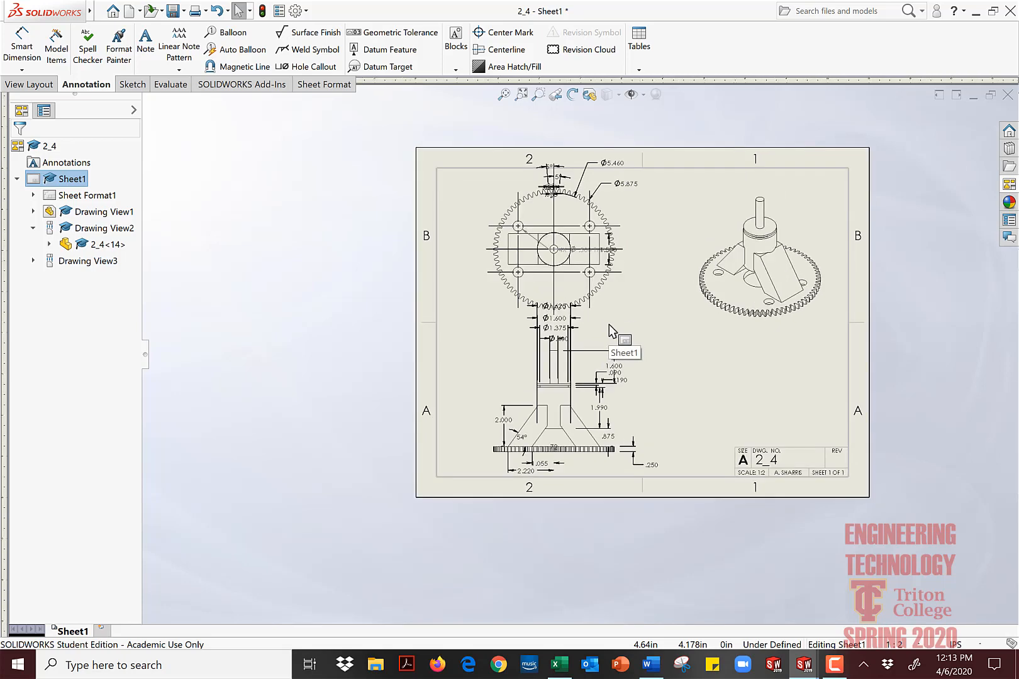
scroll(573, 342, "down", 3)
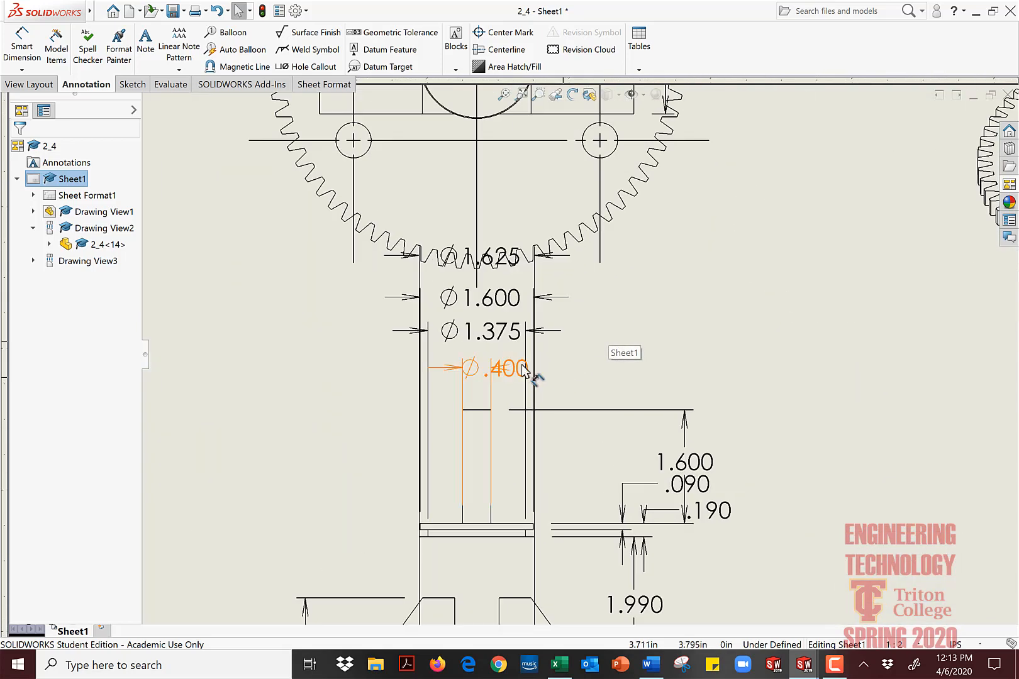
left_click(523, 369)
key("Delete")
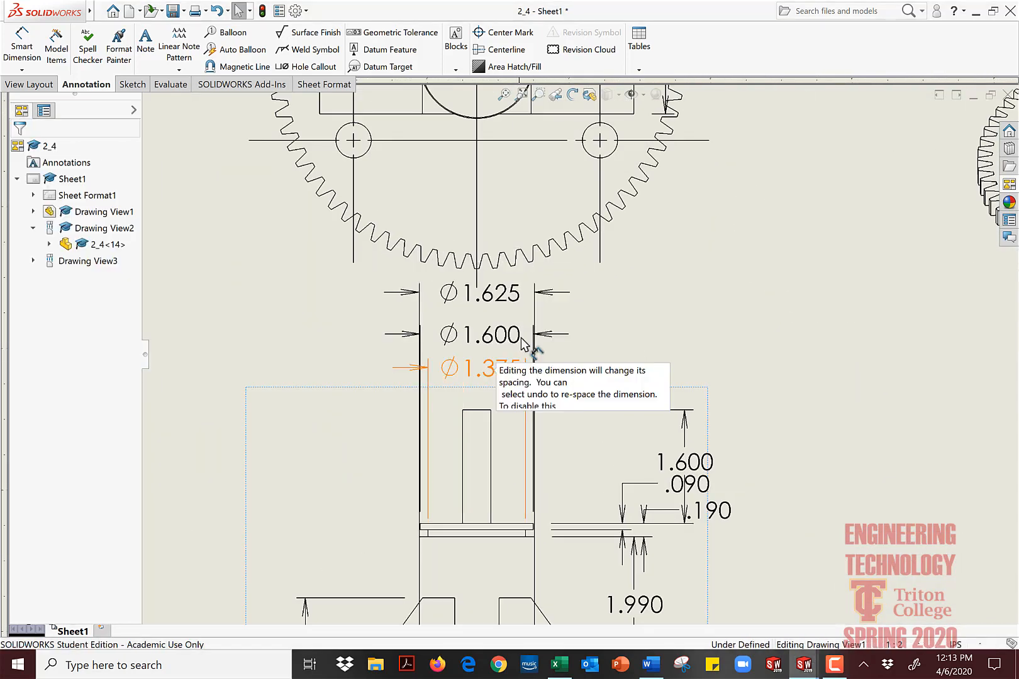
left_click(494, 376)
key("Delete")
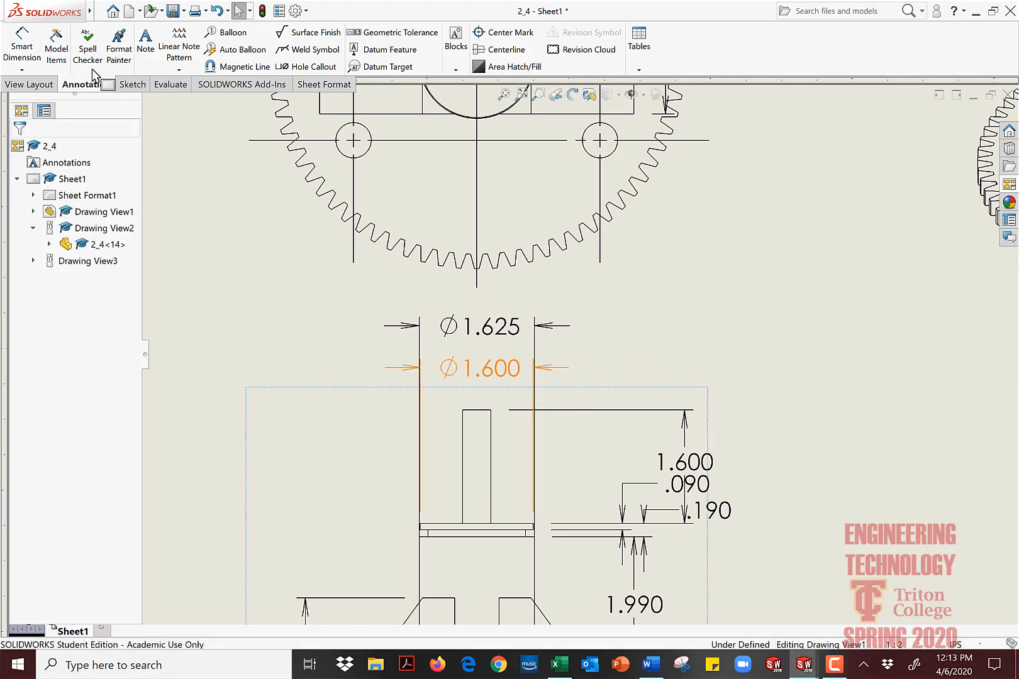
left_click(28, 87)
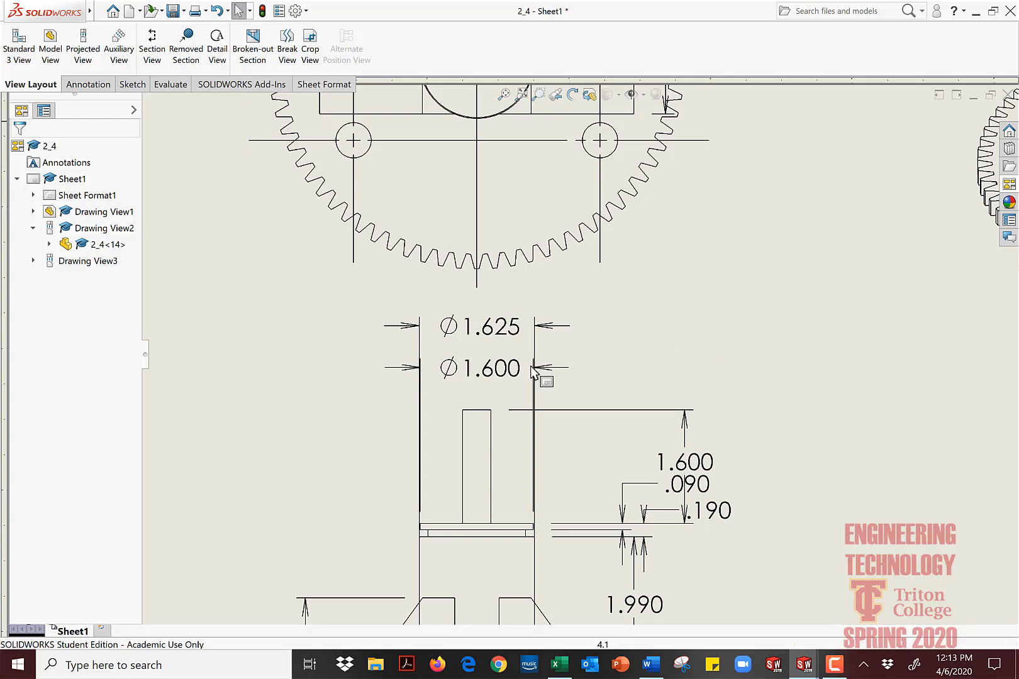
left_click(522, 385)
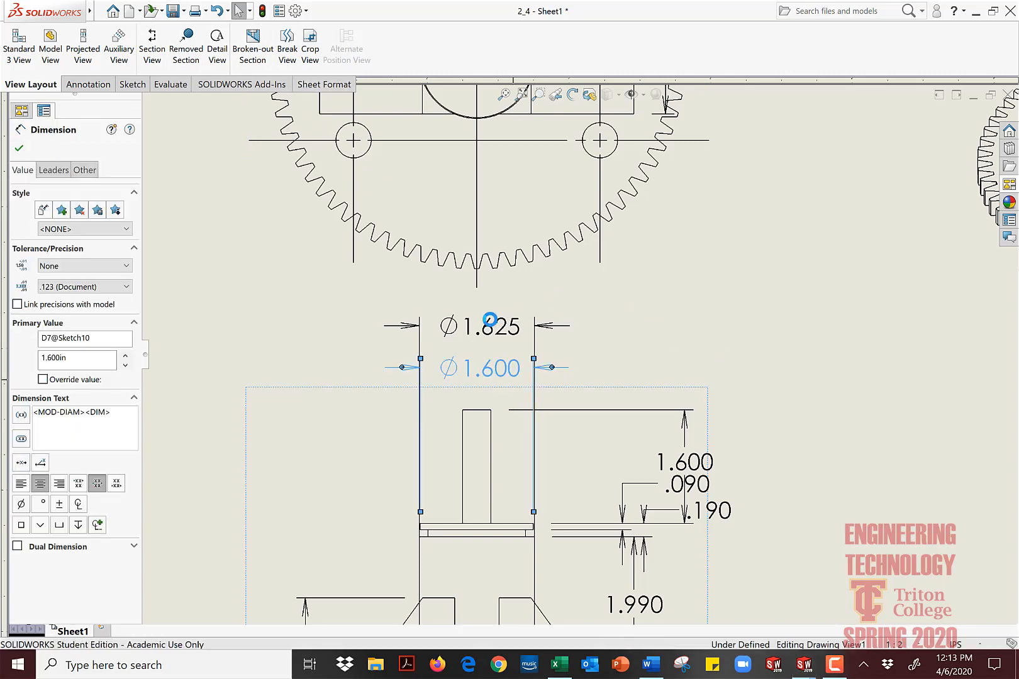
key("Delete")
left_click(518, 373)
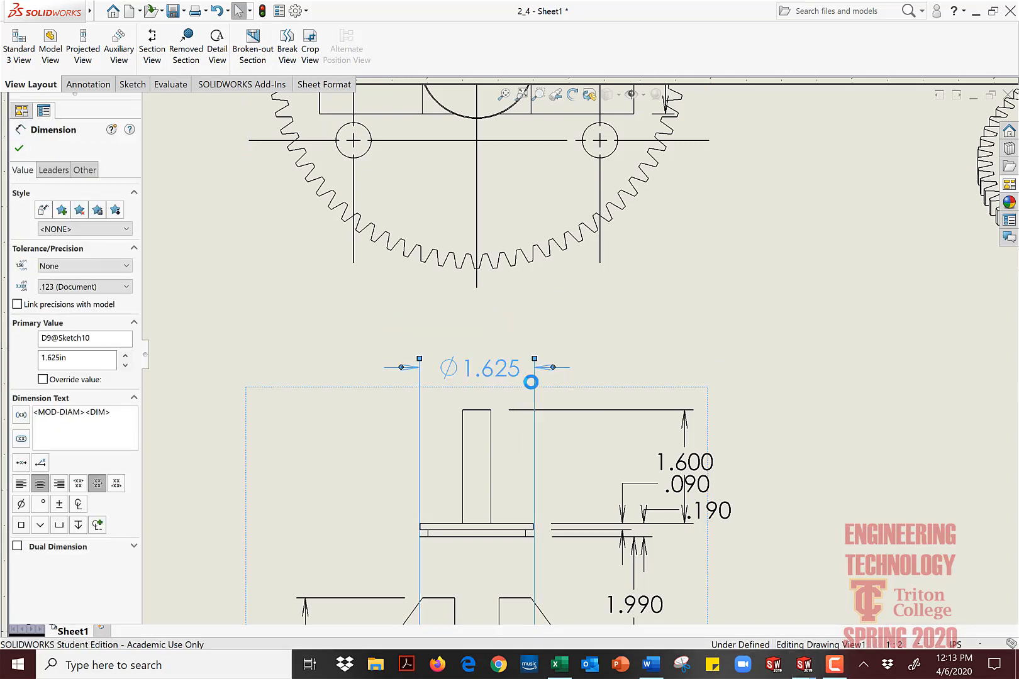
key("Delete")
Step: Move the 2.000 leg height dimension in the front view outward to the left, clear of the gear, with its text centred between the arrows
scroll(570, 452, "up", 5)
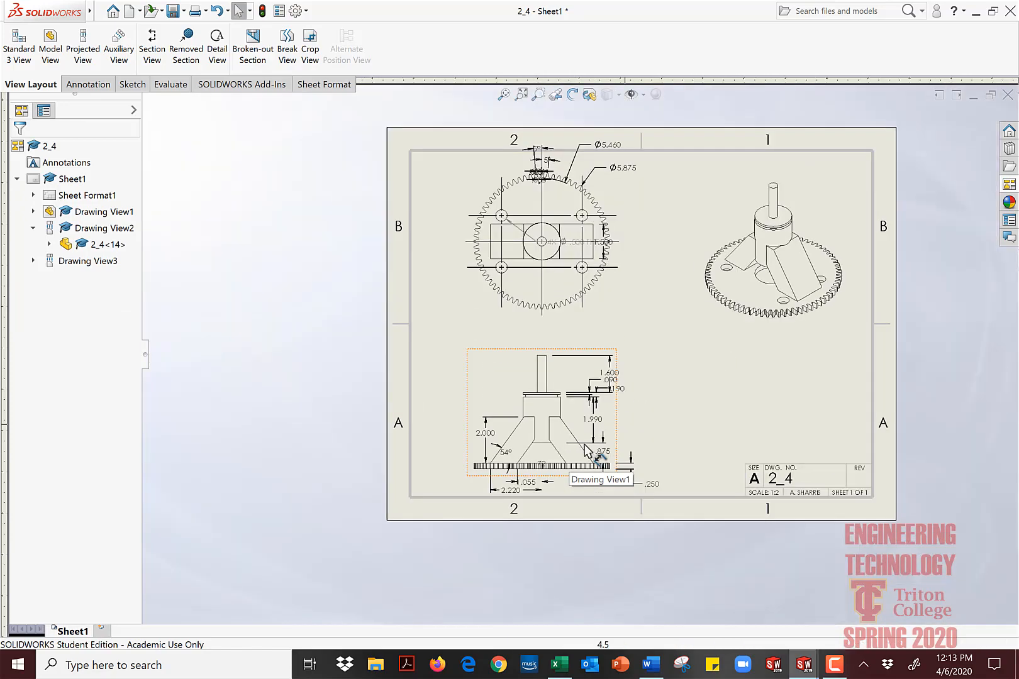
scroll(537, 465, "down", 4)
left_click_drag(384, 393, 396, 397)
scroll(438, 451, "up", 1)
scroll(438, 452, "down", 6)
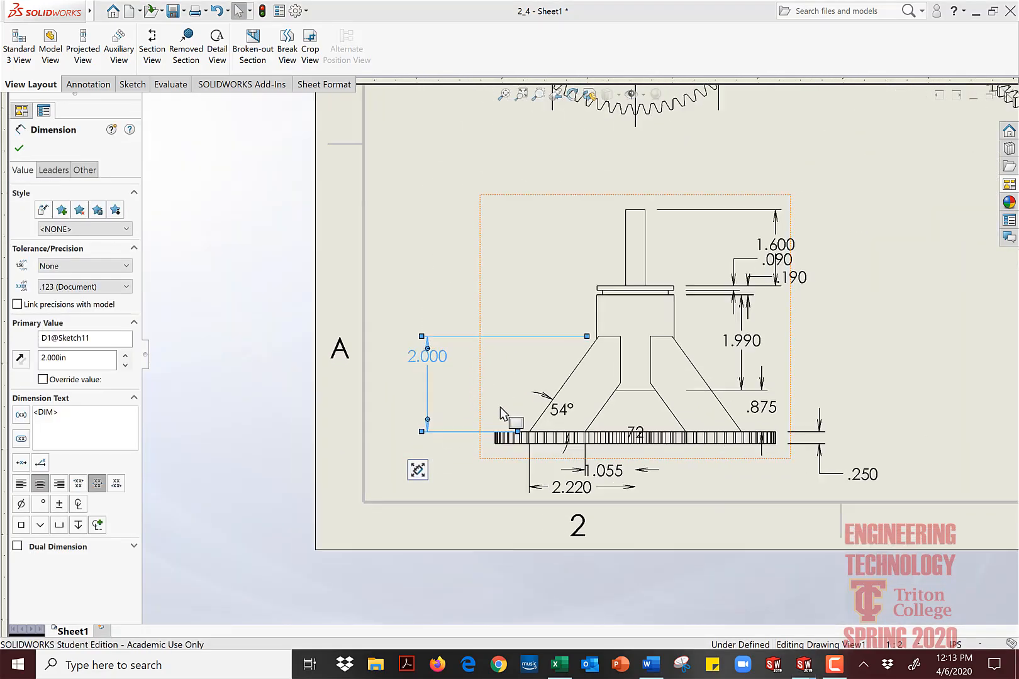
scroll(507, 436, "down", 2)
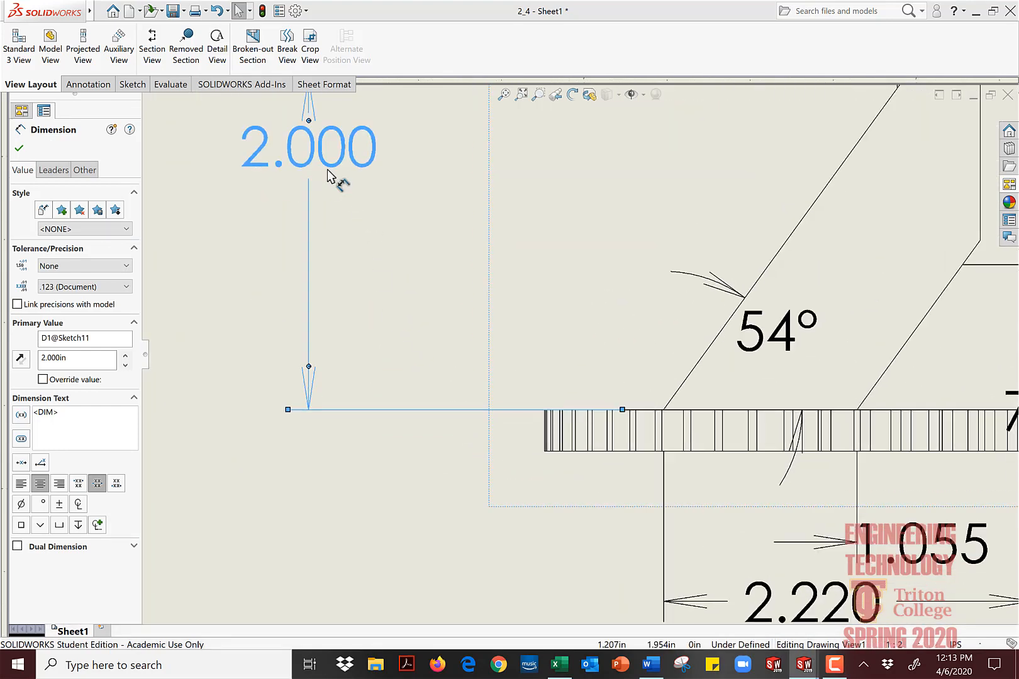
left_click_drag(335, 181, 366, 241)
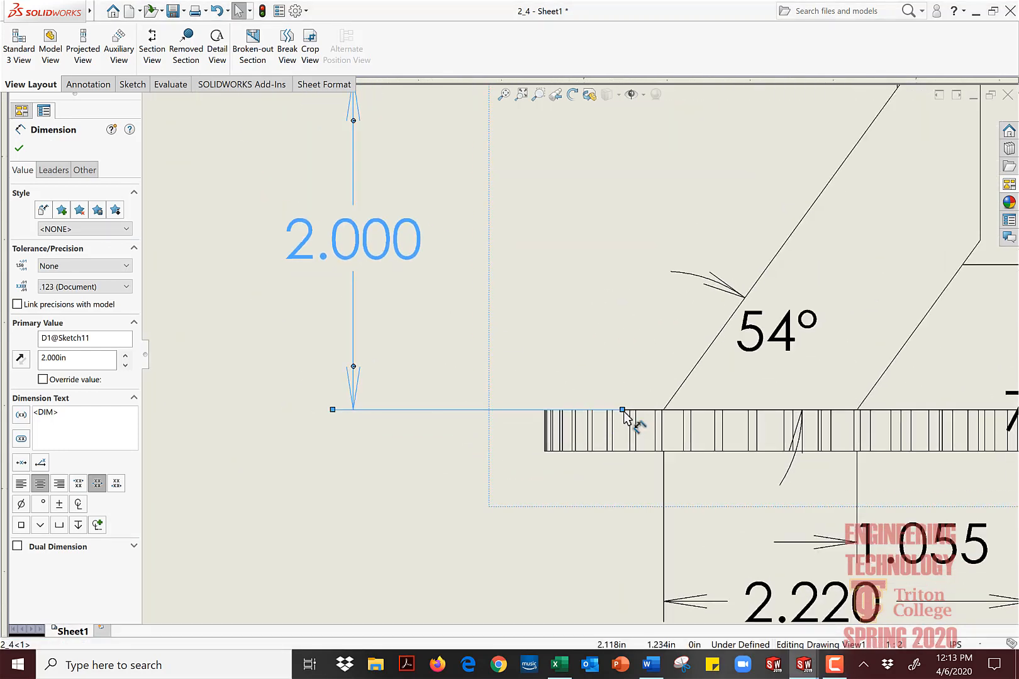
Step: Pull the 2.000 dimension's lower extension line back to just outside the gear's left edge and bring the dimension closer to the view
left_click_drag(625, 416, 562, 420)
scroll(609, 404, "up", 1)
scroll(608, 390, "down", 5)
scroll(607, 387, "down", 2)
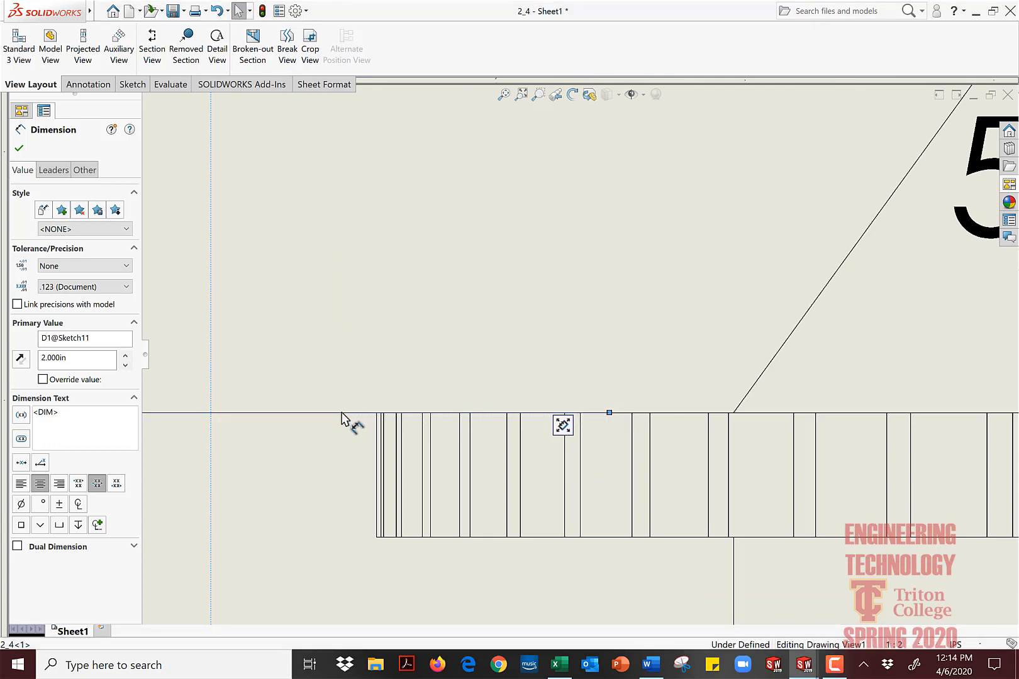
scroll(339, 448, "up", 8)
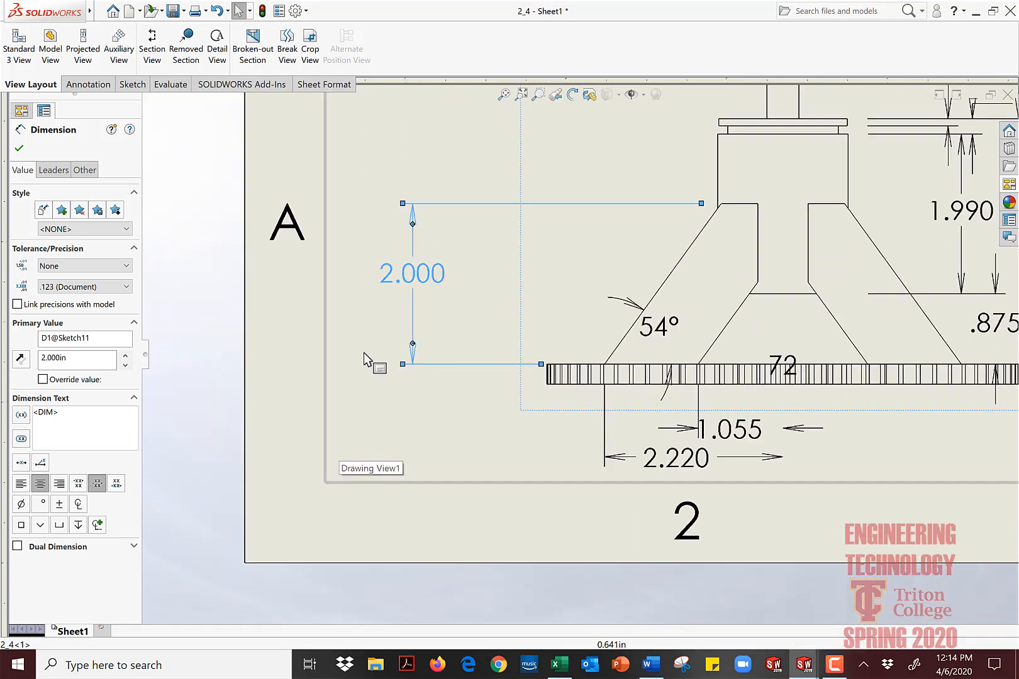
left_click_drag(425, 274, 488, 266)
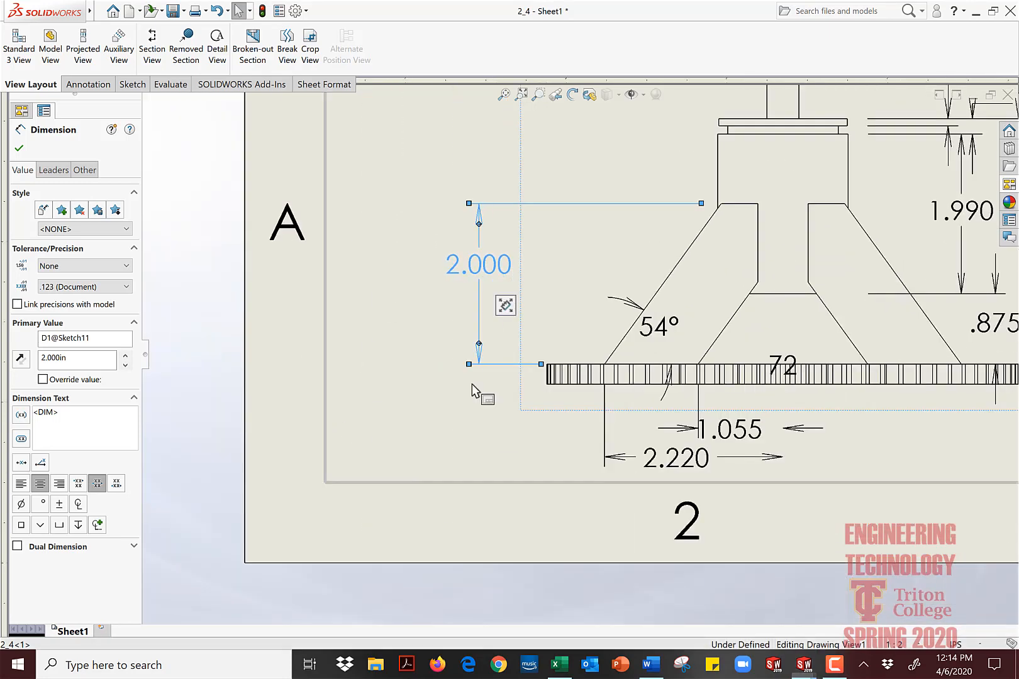
left_click(457, 410)
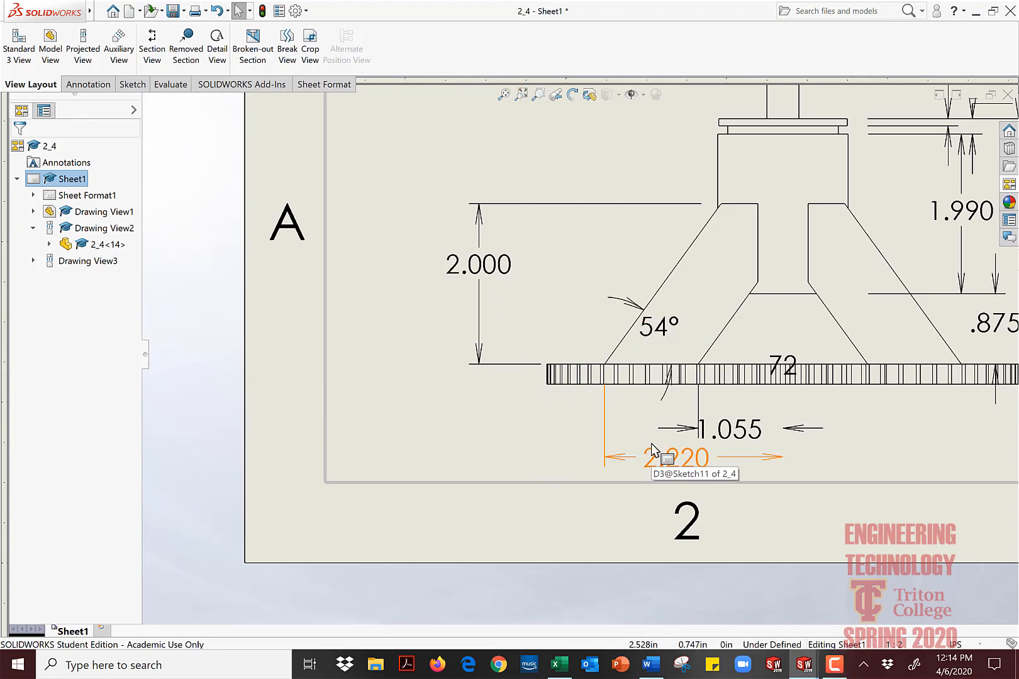
Step: Move the 54° angle dimension's arc inside the left leg and place its text outside the leg, beside the 2.000 dimension
scroll(654, 450, "up", 2)
scroll(616, 443, "down", 3)
left_click(690, 252)
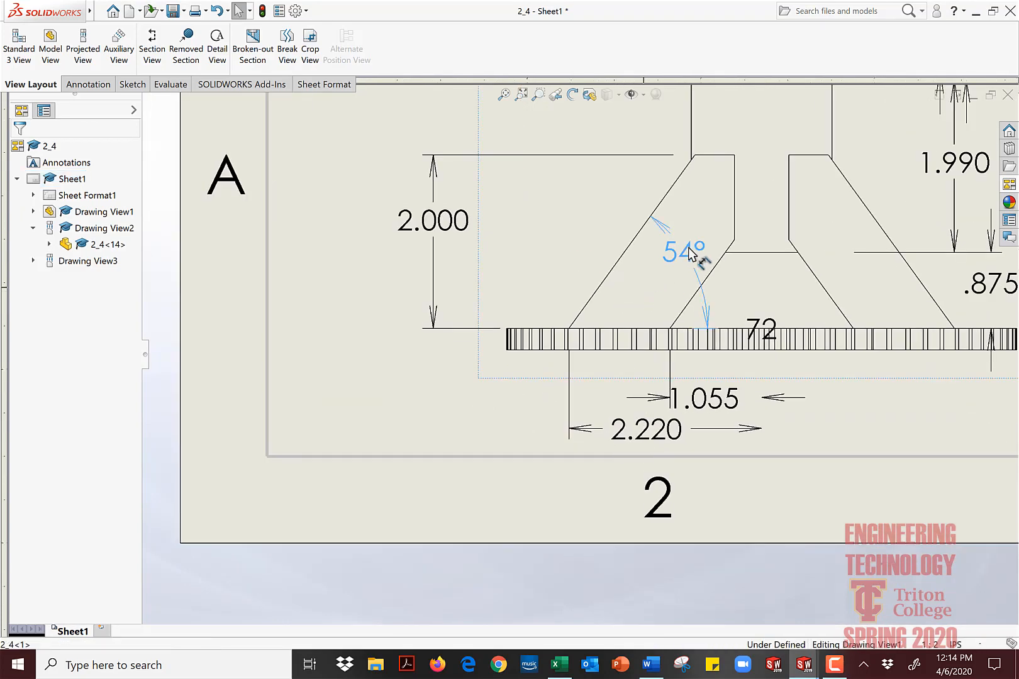
left_click_drag(689, 253, 648, 223)
left_click(840, 467)
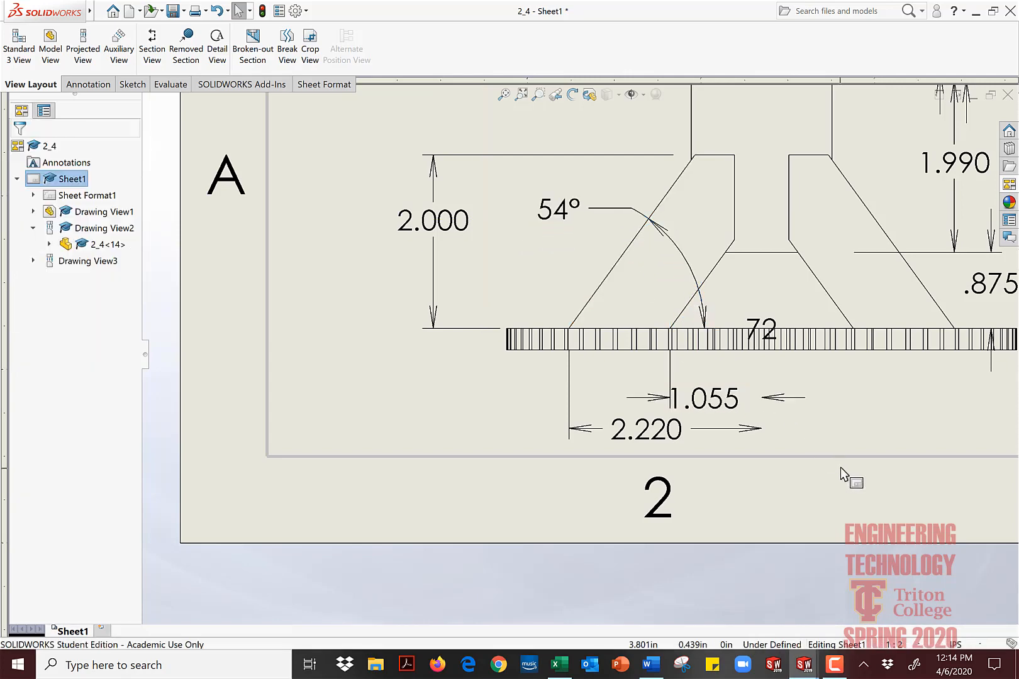
scroll(809, 350, "down", 2)
scroll(807, 353, "up", 3)
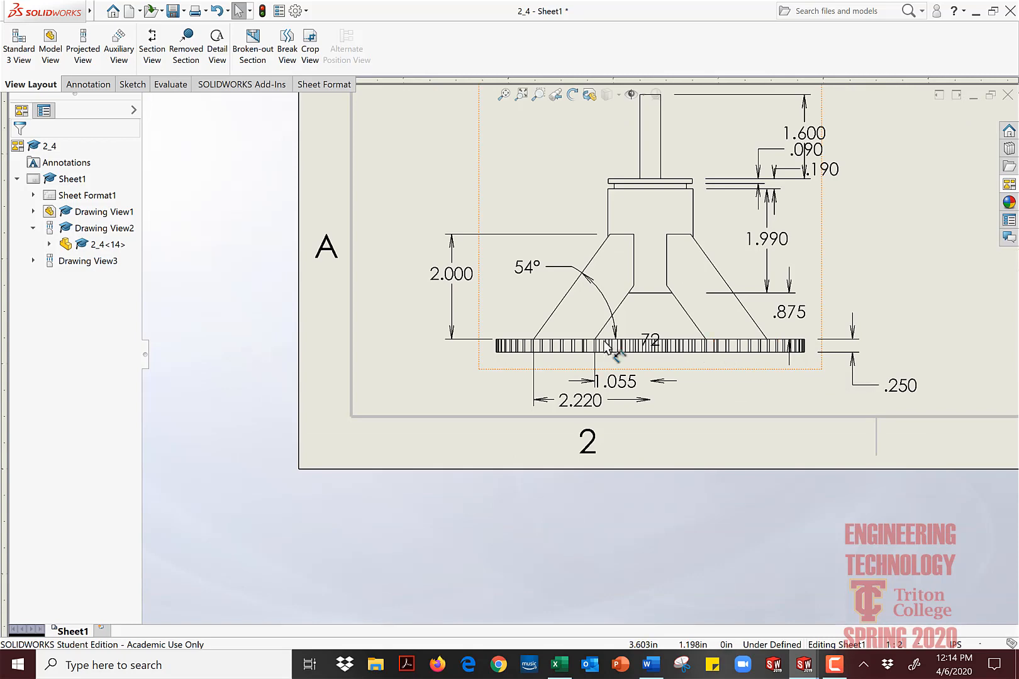
Step: Move the 72 tooth-count value off the gear edge in the front view and up beside the circular gear view
scroll(667, 352, "down", 4)
scroll(671, 343, "down", 2)
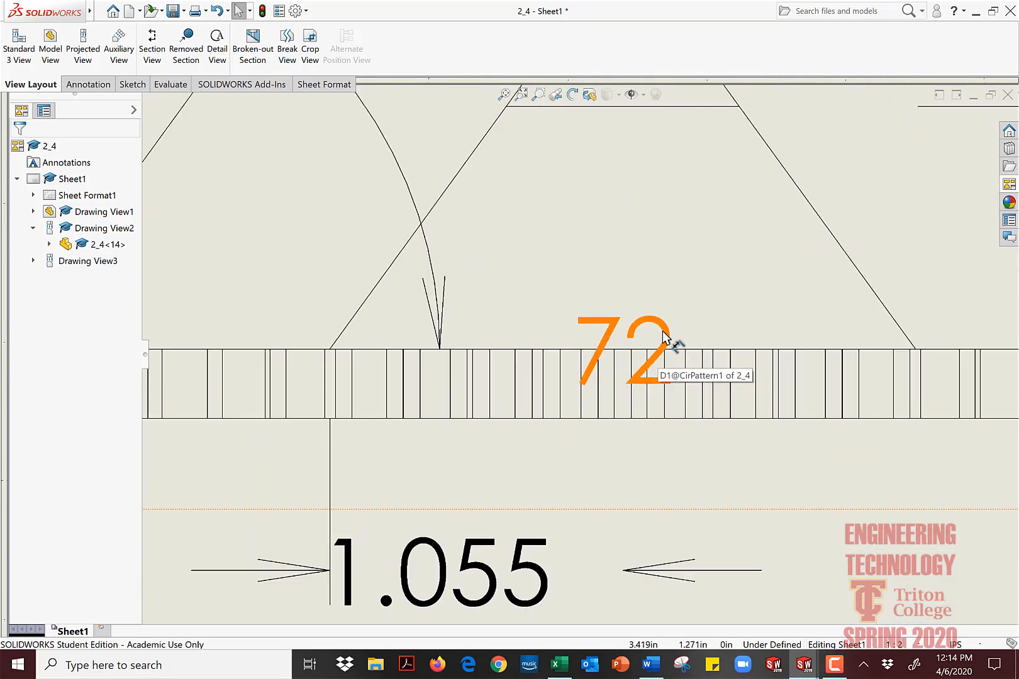
left_click(664, 338)
scroll(665, 338, "up", 5)
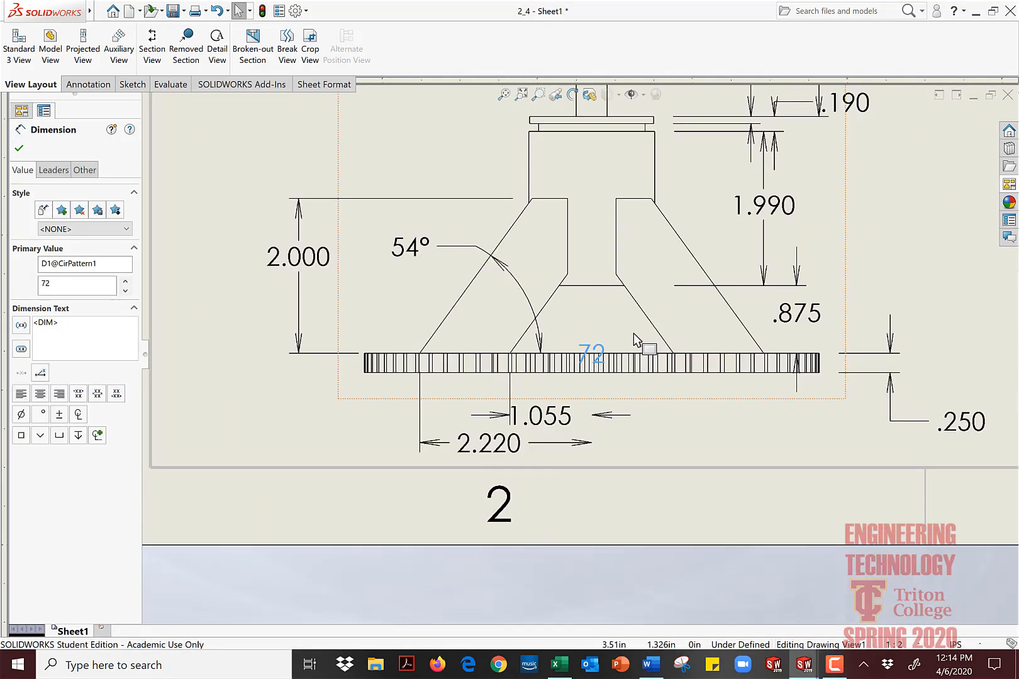
left_click_drag(591, 355, 820, 255)
left_click(785, 347)
scroll(738, 338, "up", 3)
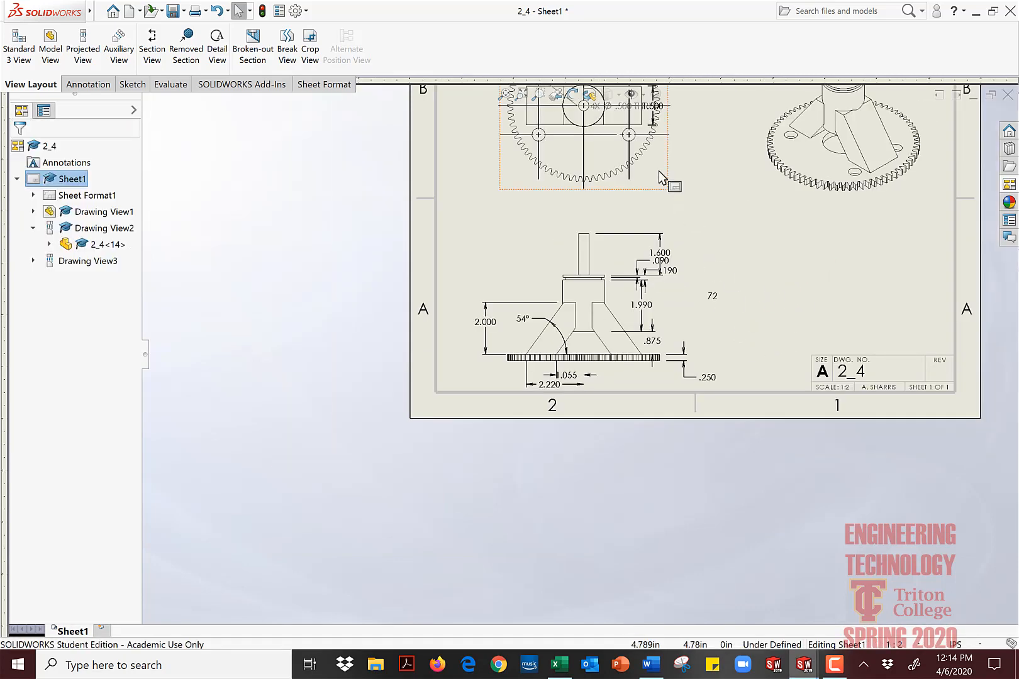
scroll(695, 311, "up", 5)
scroll(630, 246, "down", 4)
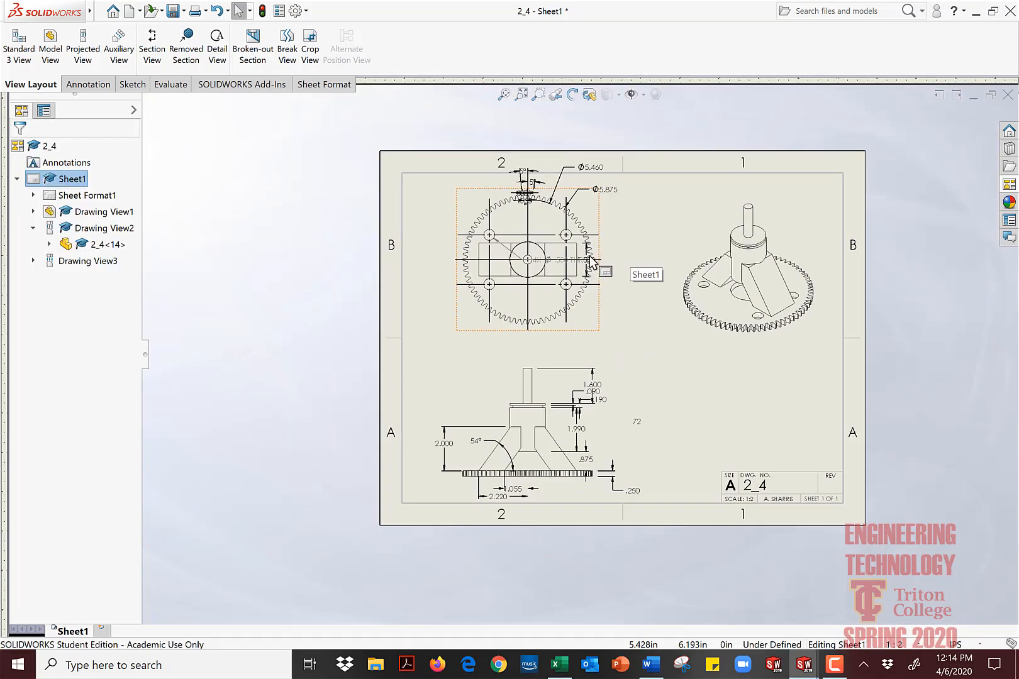
scroll(591, 260, "down", 3)
left_click_drag(665, 545, 688, 176)
scroll(566, 440, "down", 3)
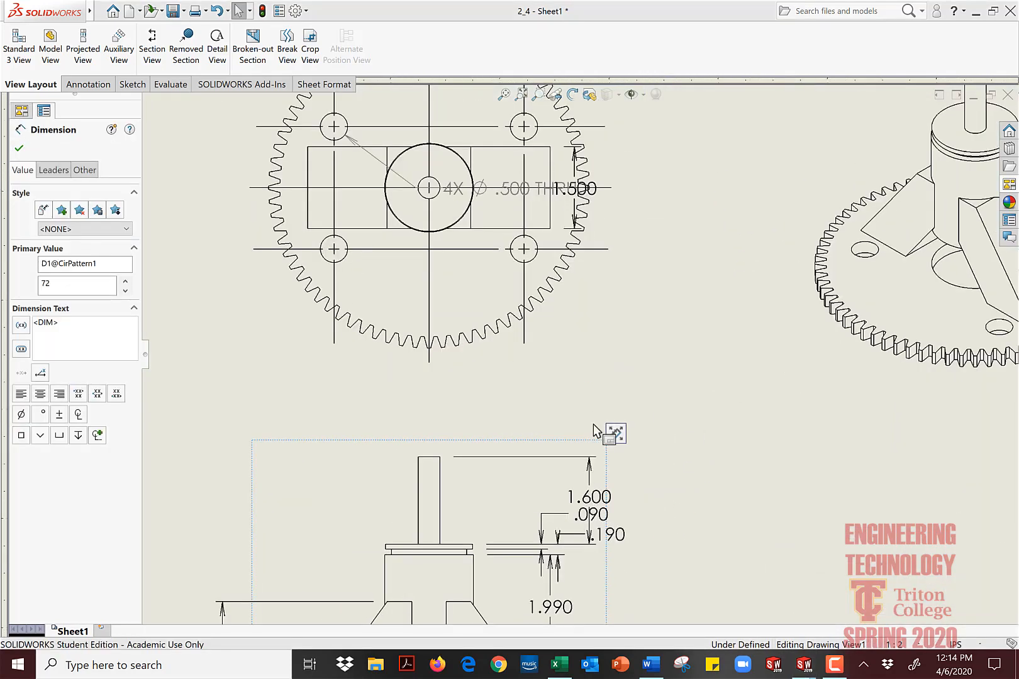
Step: Delete the 1.055 and 2.220 horizontal dimensions below the front view
scroll(528, 478, "up", 5)
scroll(500, 486, "down", 5)
scroll(500, 486, "down", 4)
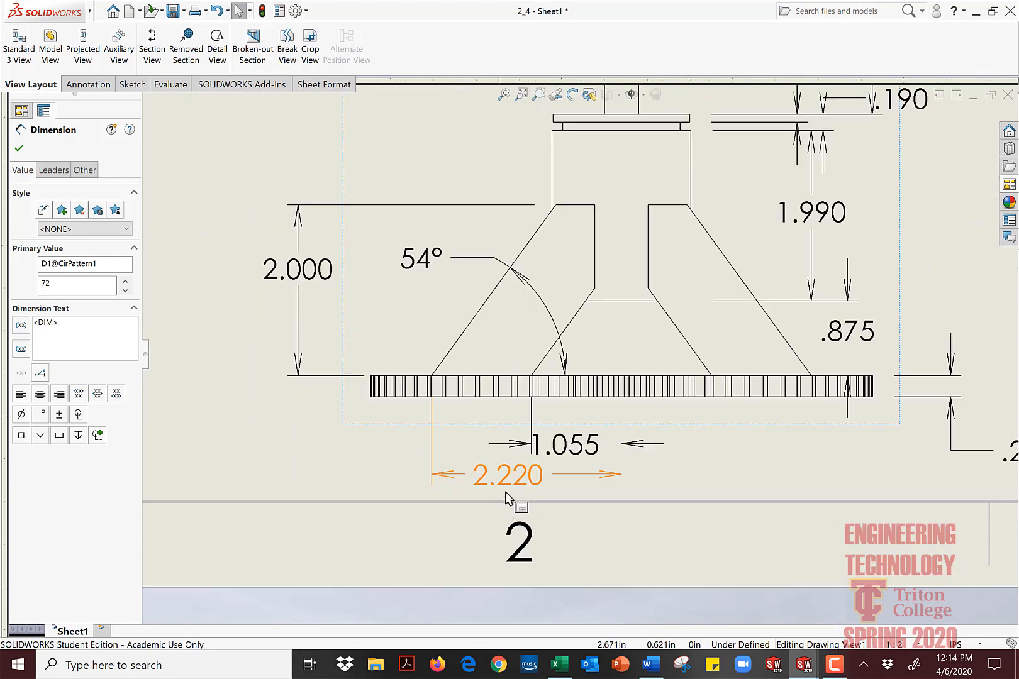
left_click(602, 430)
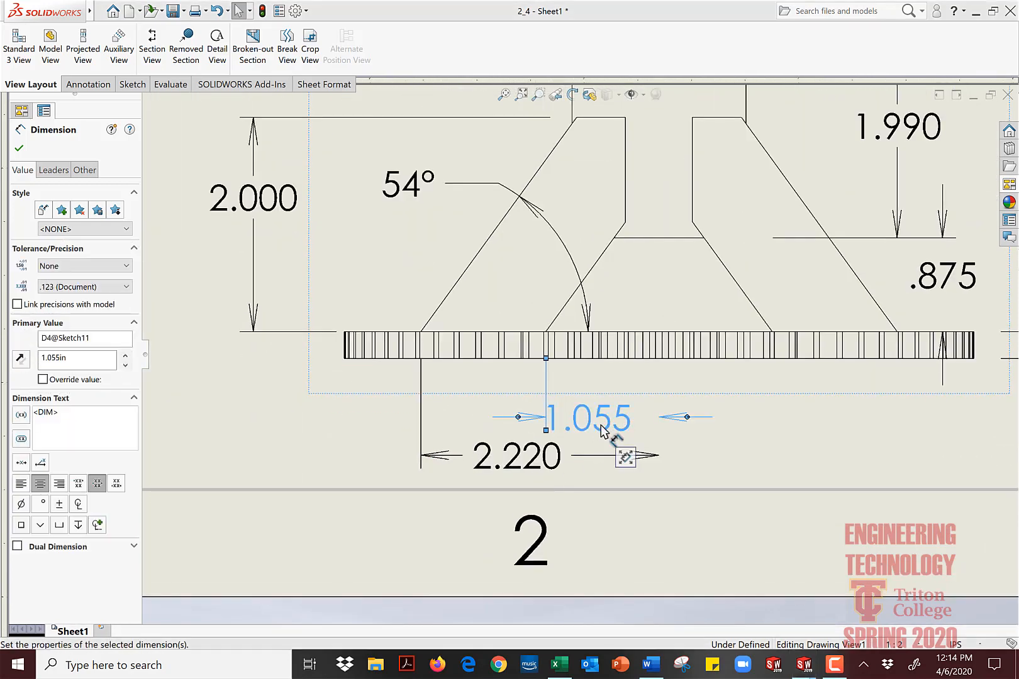
key("Delete")
left_click_drag(577, 469, 532, 435)
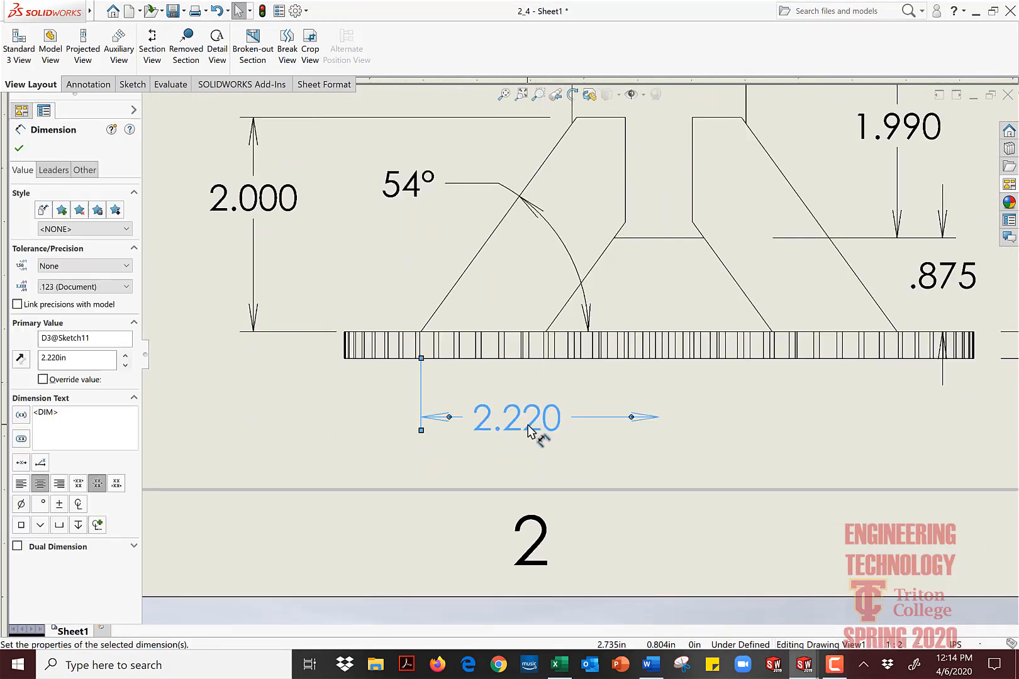
key("Delete")
Step: Move the .875 dimension outward past the gear's right edge, aligned with the .250 dimension, with its text offset above the arrows
scroll(625, 436, "up", 3)
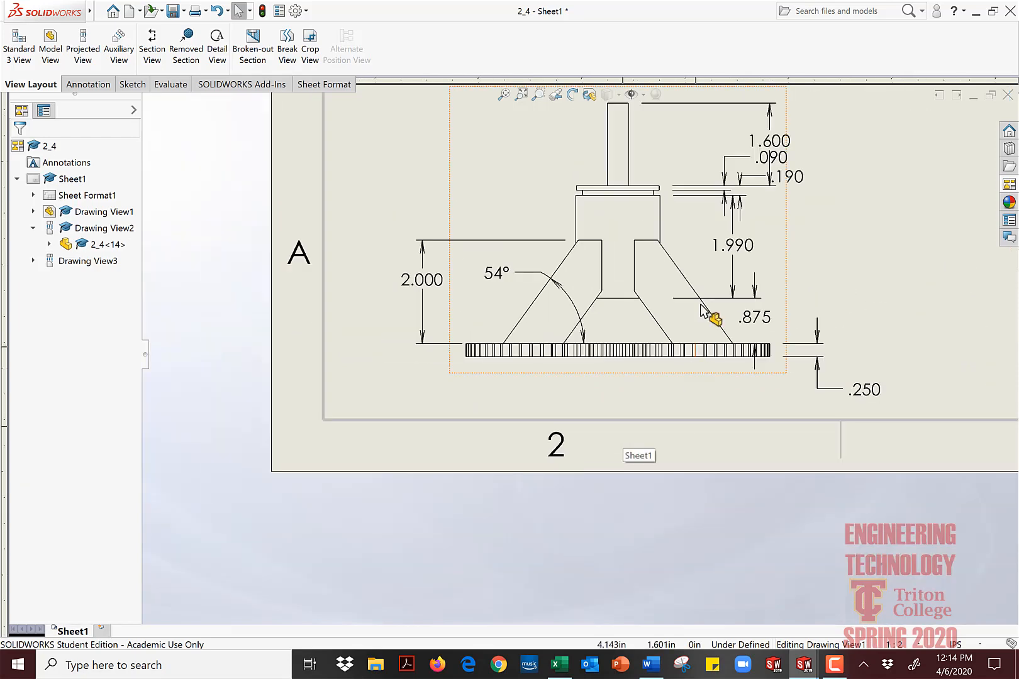
scroll(799, 320, "down", 4)
mouse_move(682, 336)
left_mouse_down()
mouse_move(856, 328)
mouse_move(790, 228)
mouse_move(807, 238)
left_mouse_up()
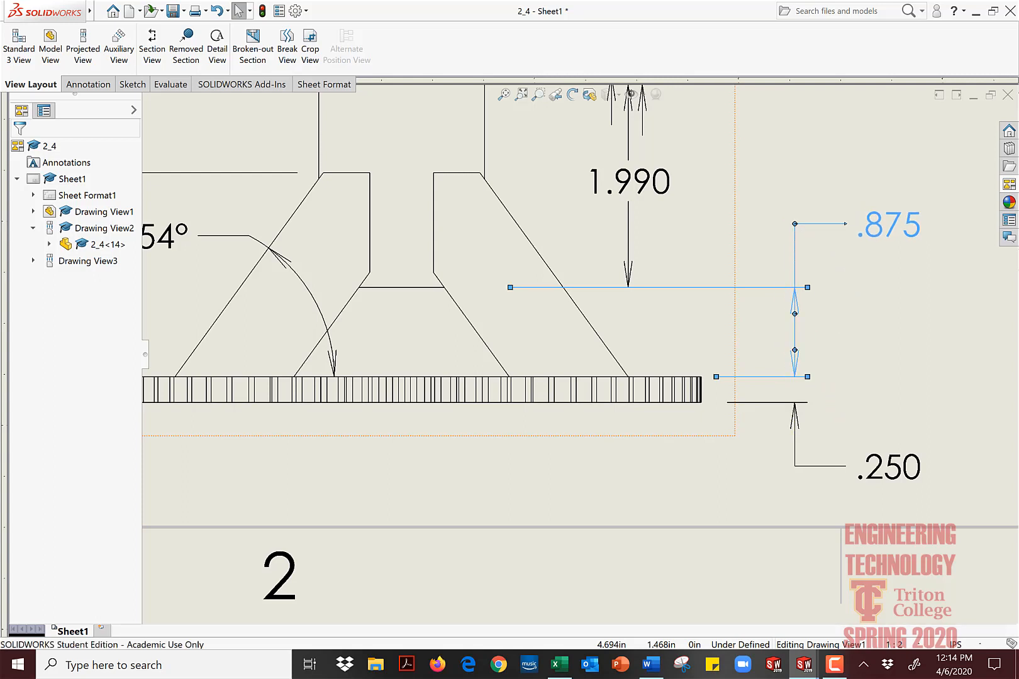
left_click(511, 284)
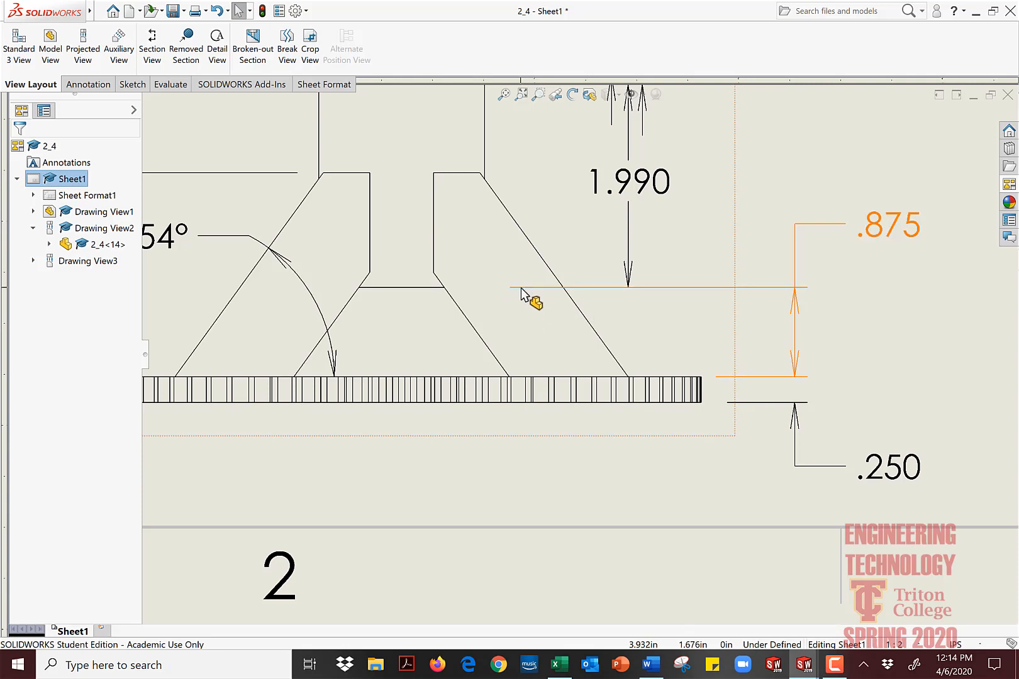
left_click(521, 287)
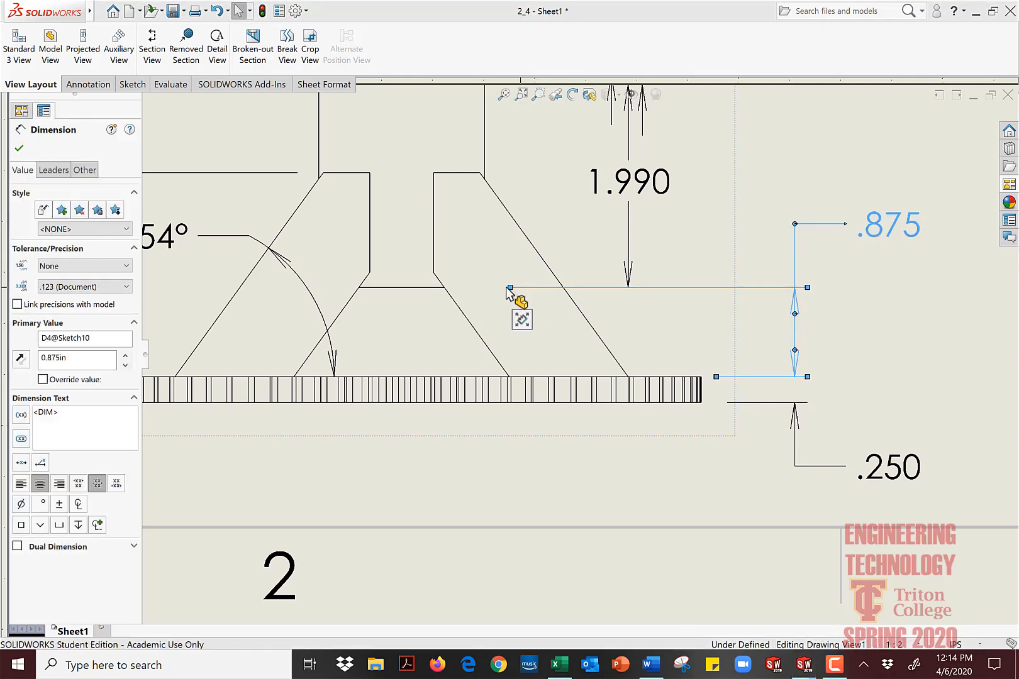
left_click(464, 279)
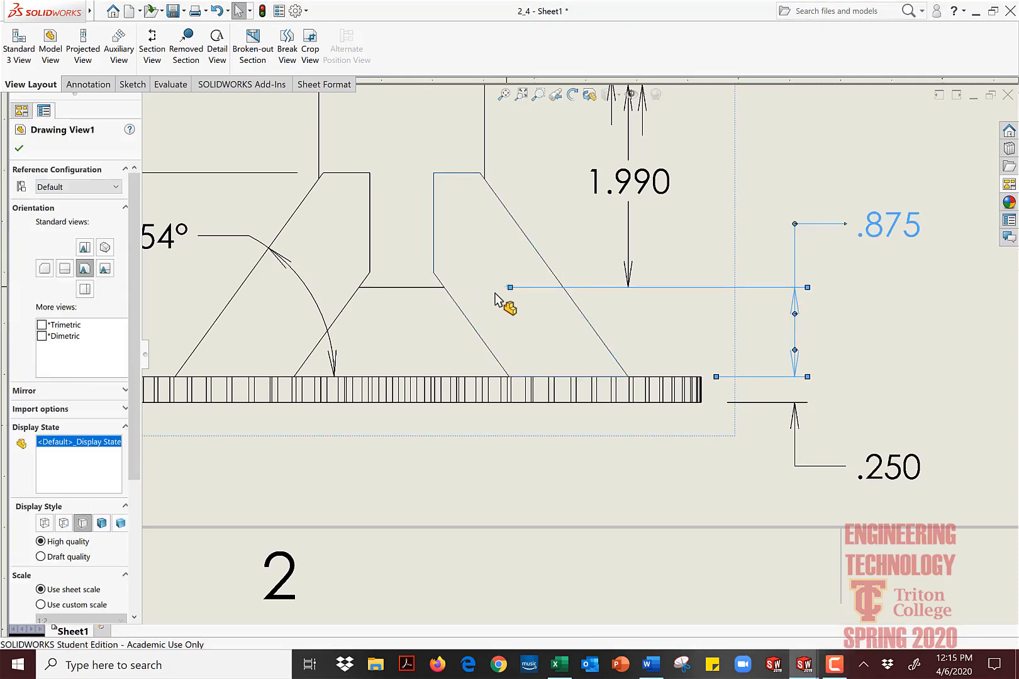
left_click(874, 308)
Step: Move the 1.990 dimension outward in line with the .875 dimension and place the .875 text between its extension lines
scroll(700, 250, "up", 3)
scroll(605, 266, "down", 4)
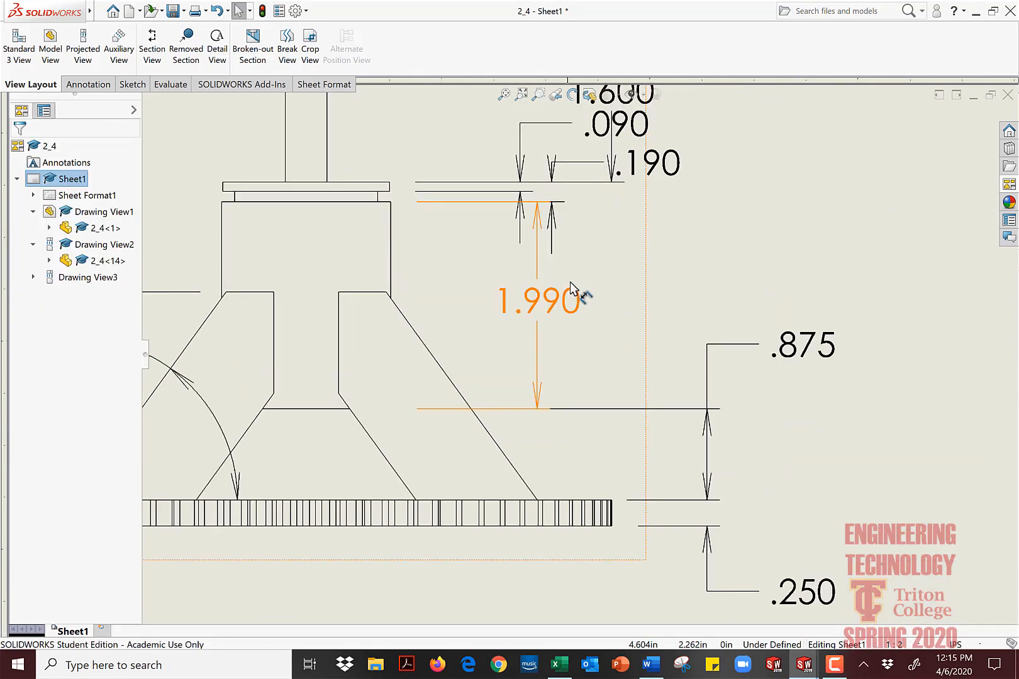
left_click_drag(569, 285, 708, 279)
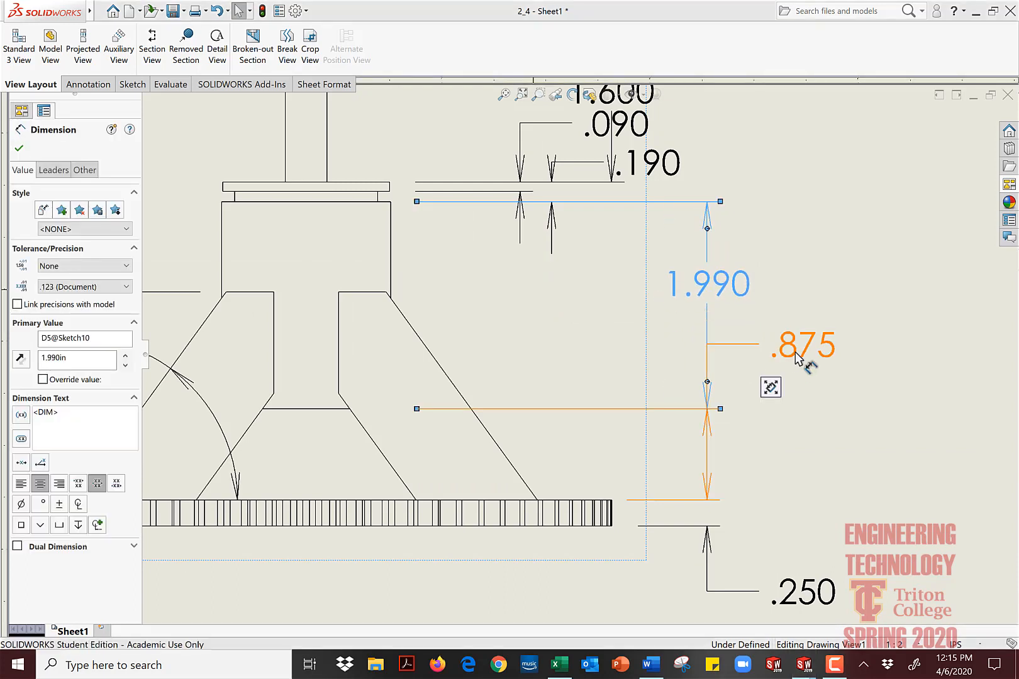
mouse_move(796, 357)
left_mouse_down()
mouse_move(753, 484)
mouse_move(809, 482)
mouse_move(788, 478)
mouse_move(796, 473)
left_mouse_up()
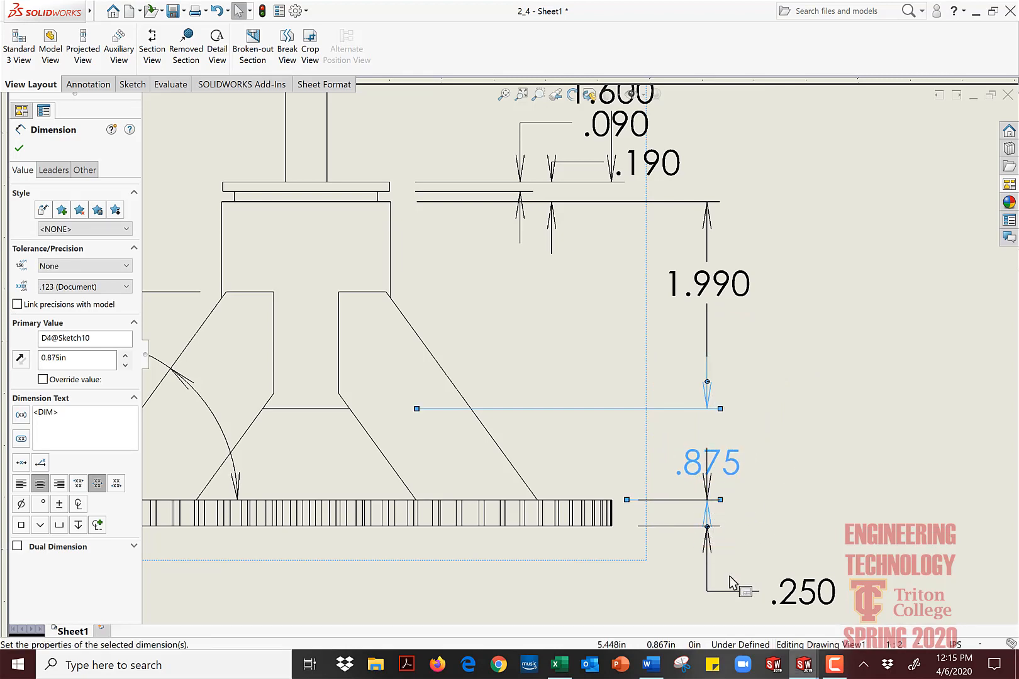
left_click(844, 499)
scroll(761, 512, "down", 5)
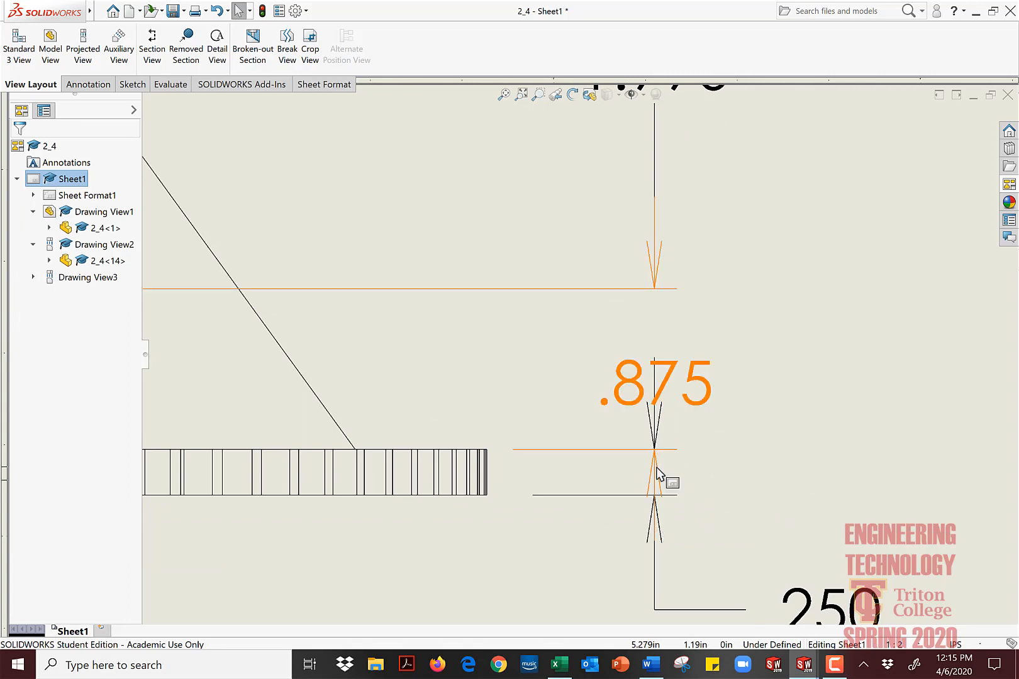
left_click(662, 401)
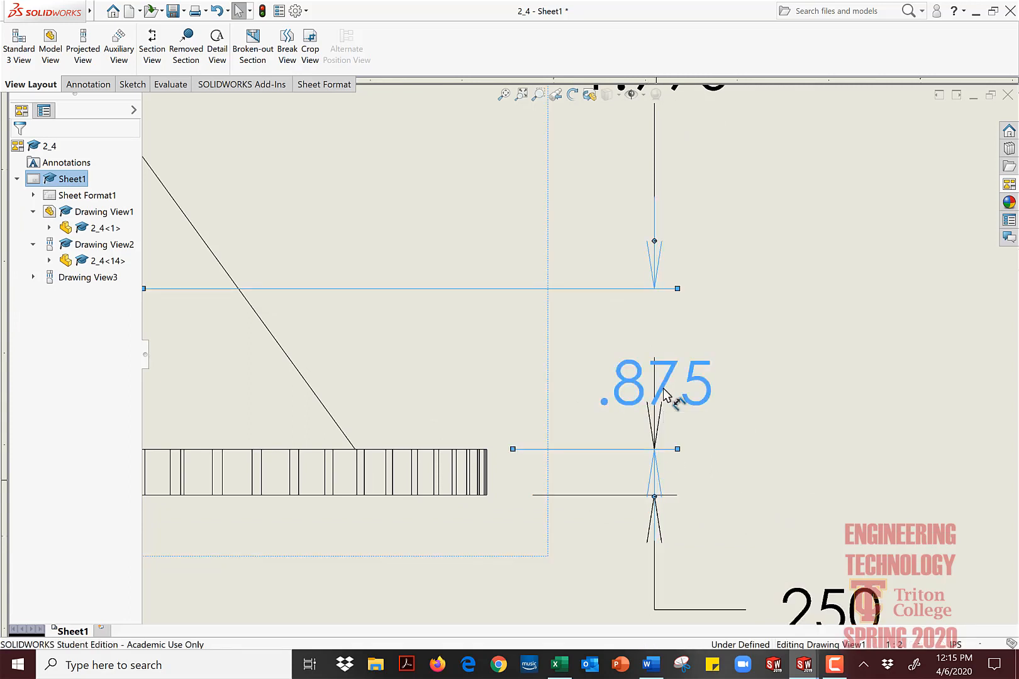
right_click(656, 473)
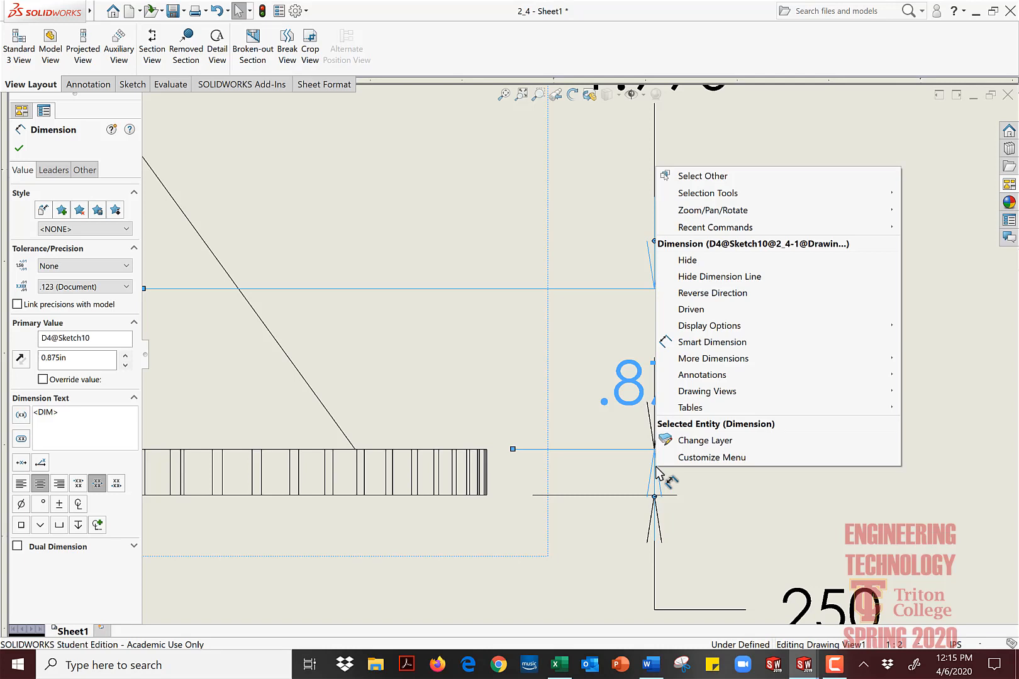
left_click(451, 596)
Step: Shift the .875 dimension outward, clear of the .250 arrows, flip its arrows inside and centre its text between them
left_click_drag(672, 380, 740, 384)
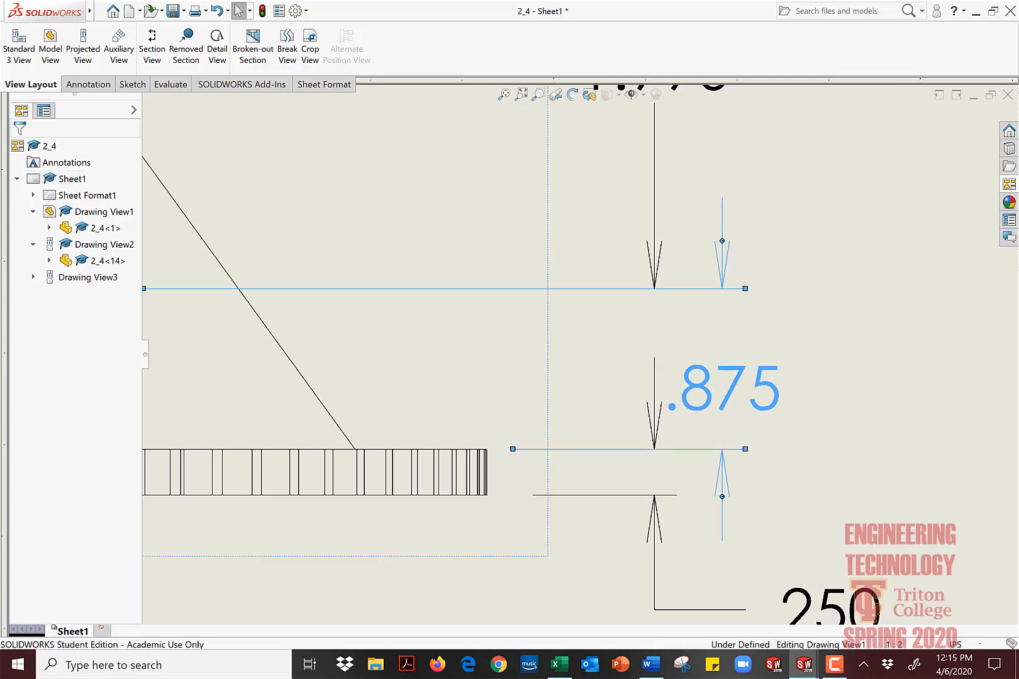
left_click(722, 496)
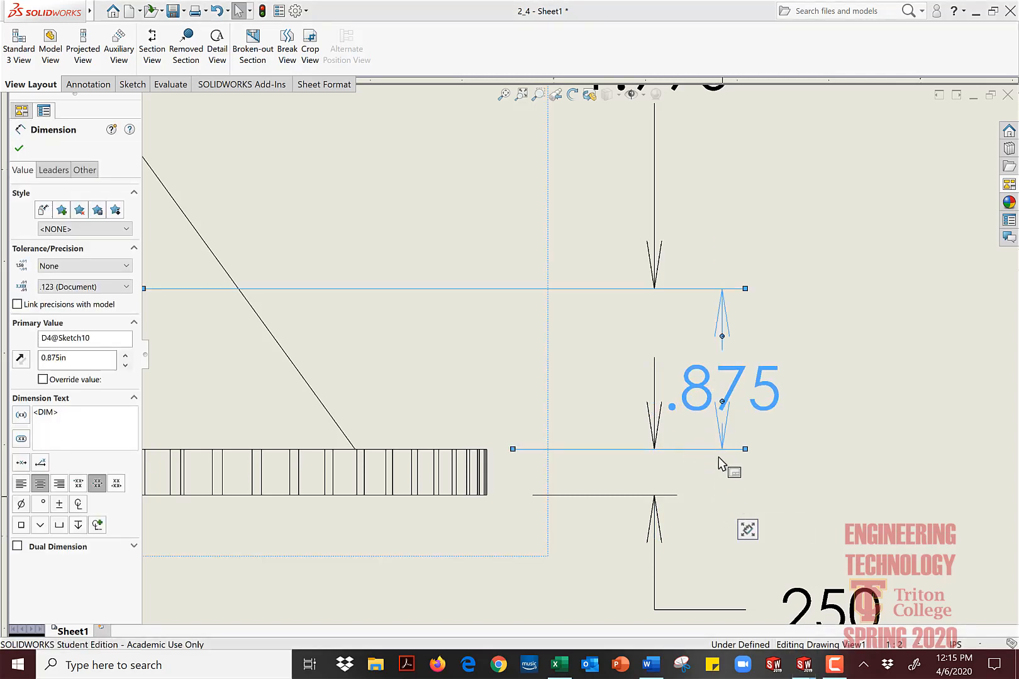
mouse_move(733, 377)
left_mouse_down()
mouse_move(790, 372)
mouse_move(736, 377)
mouse_move(784, 324)
mouse_move(757, 402)
mouse_move(805, 281)
mouse_move(859, 228)
mouse_move(743, 368)
left_mouse_up()
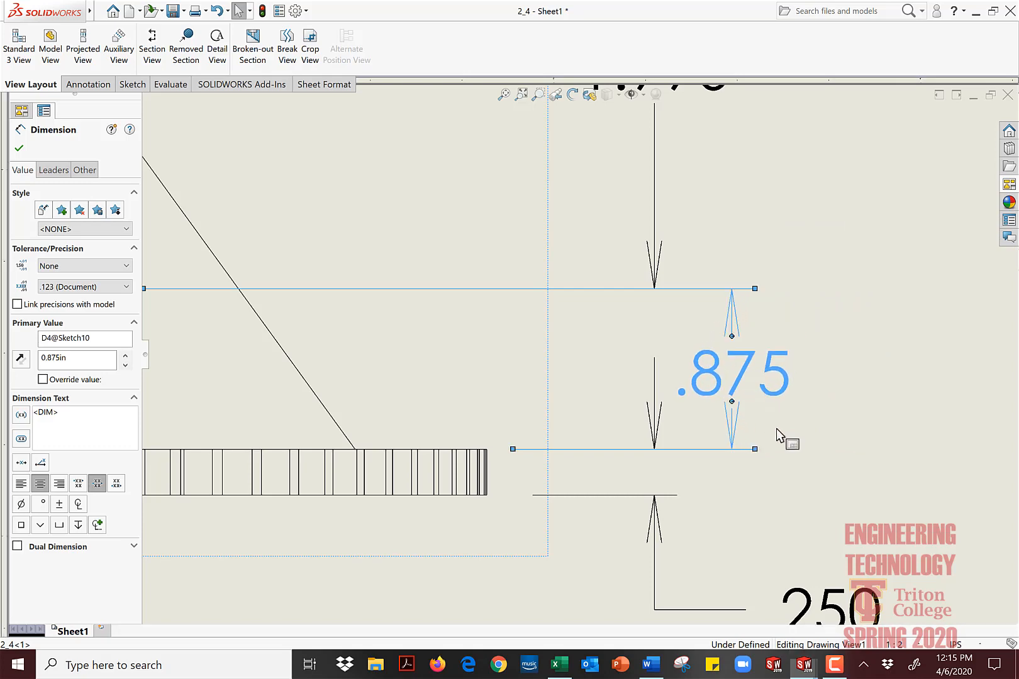
Step: Flip the .875 dimension's arrows to the outside of its extension lines
left_click(738, 409)
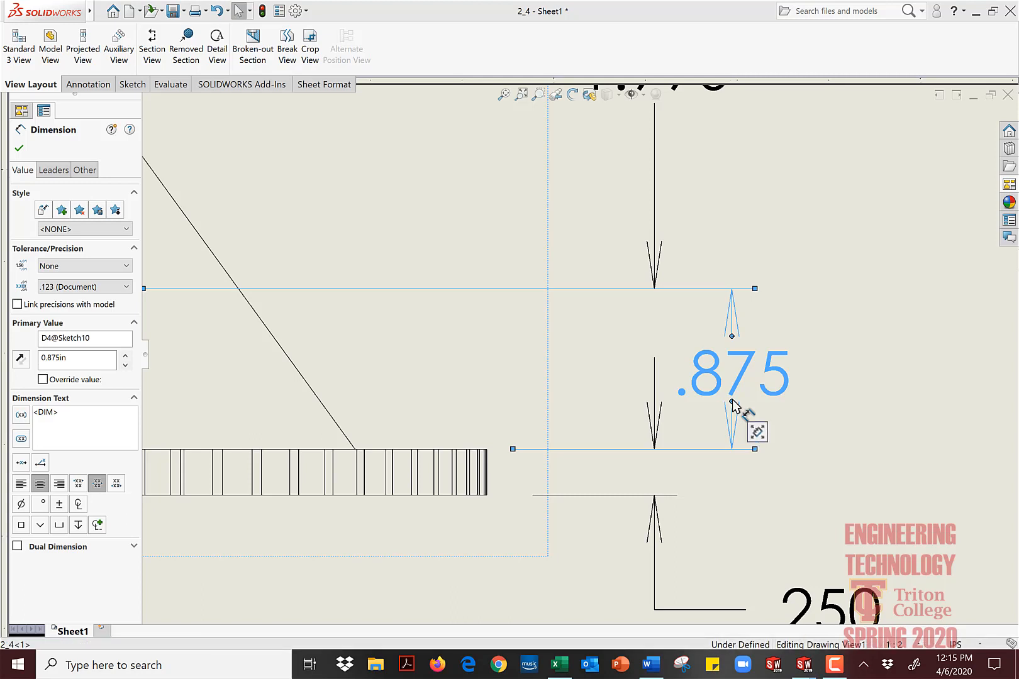
left_click(732, 402)
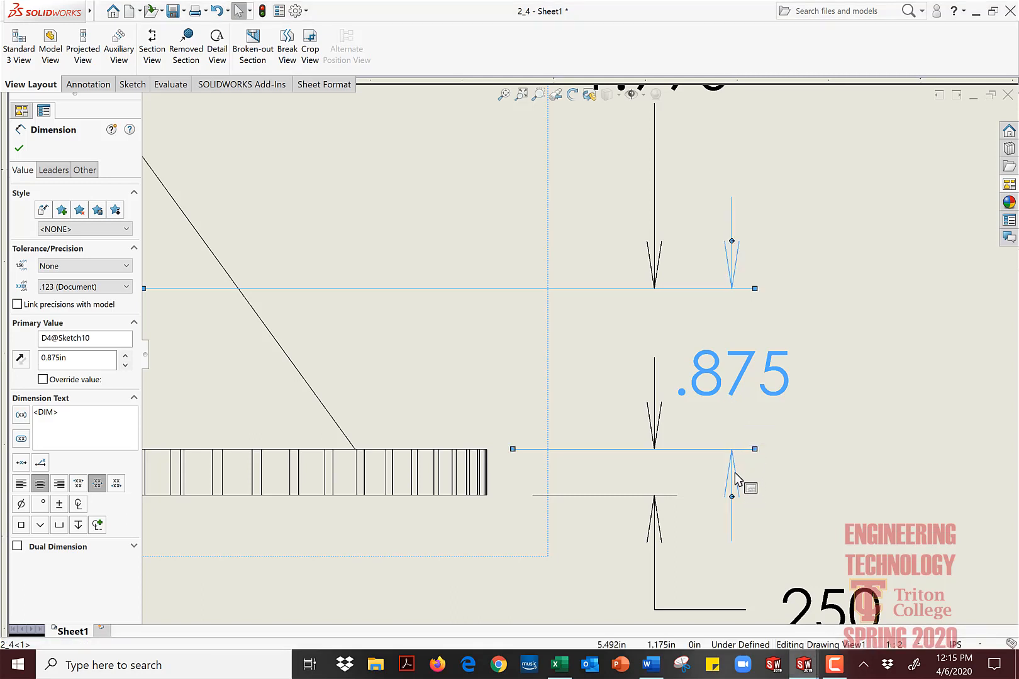
left_click(848, 478)
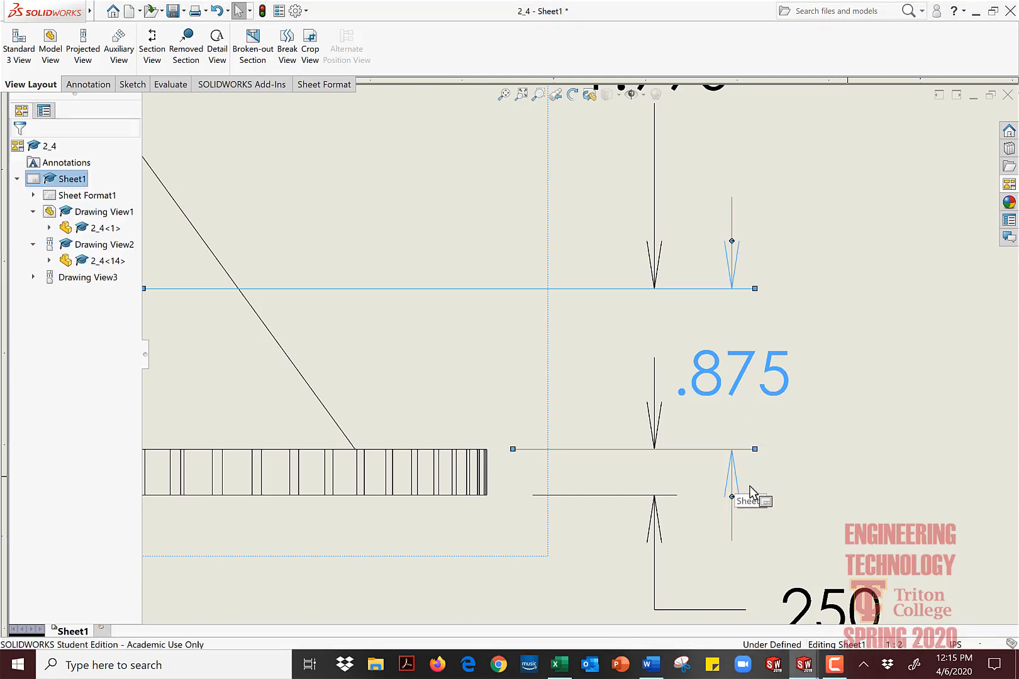
Step: Try the Inside and Smart witness/leader displays on the .875 dimension, then return it to Outside
left_click(731, 472)
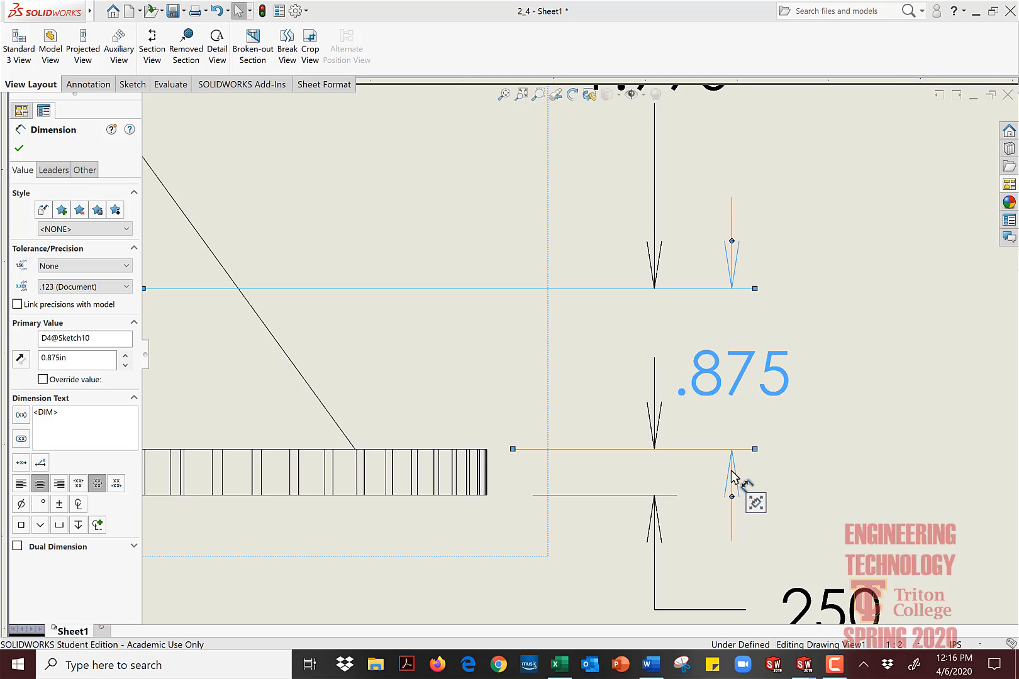
left_click(53, 171)
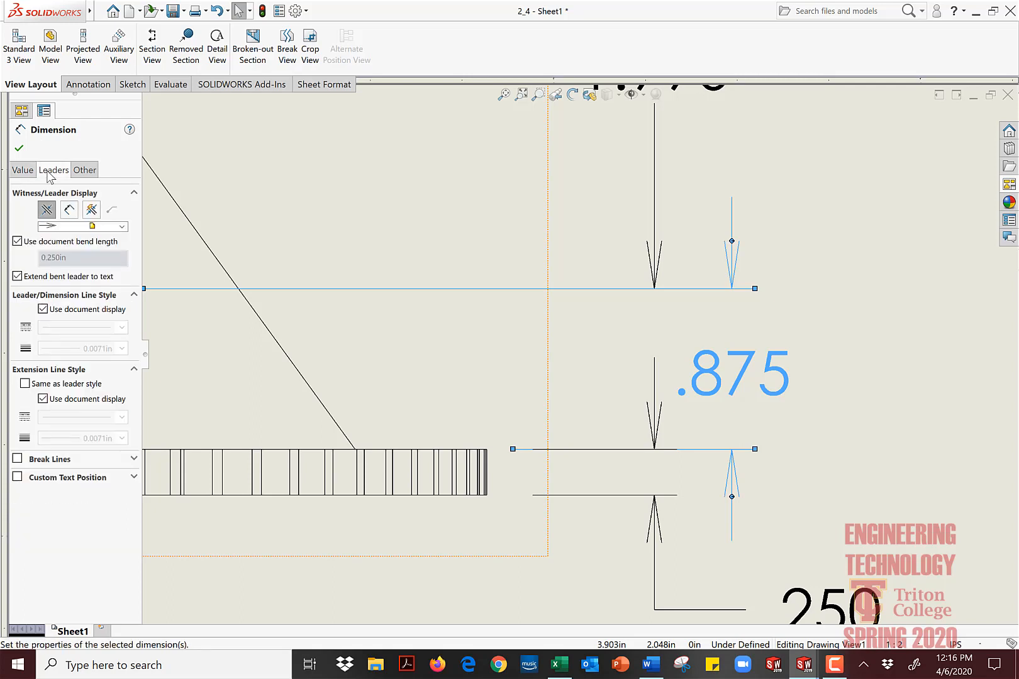
left_click(87, 171)
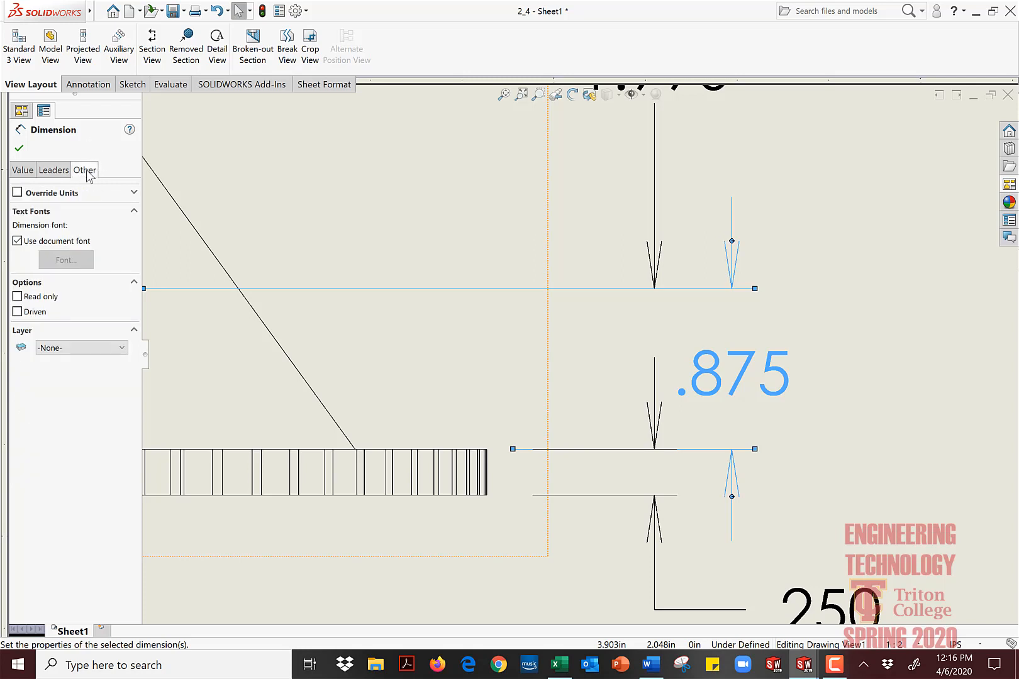
left_click(50, 171)
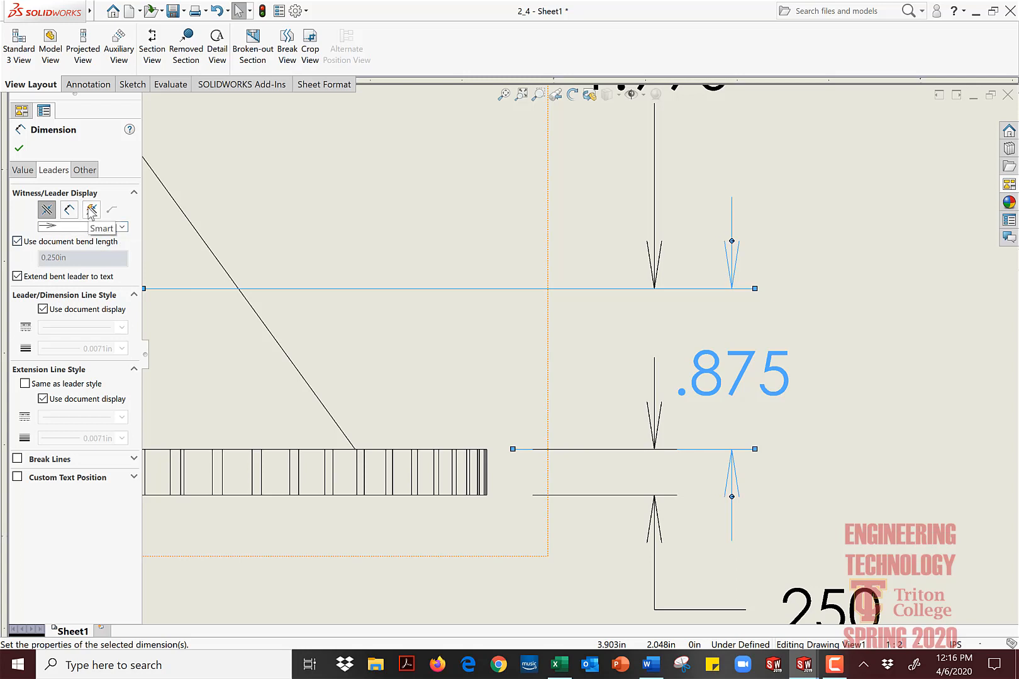
left_click(47, 211)
left_click(68, 210)
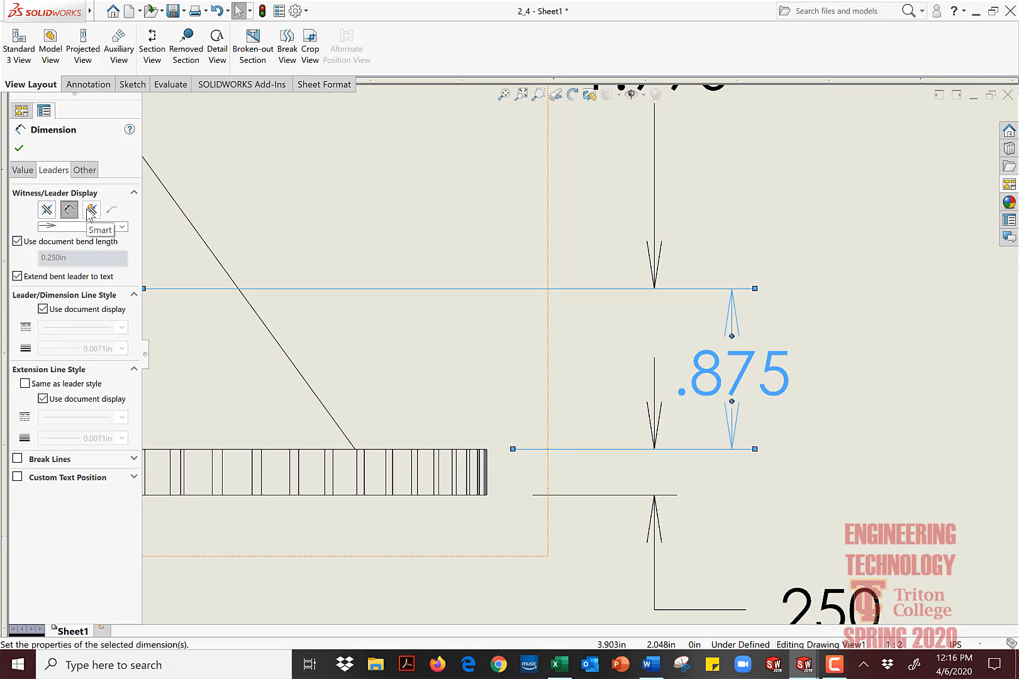
left_click(91, 210)
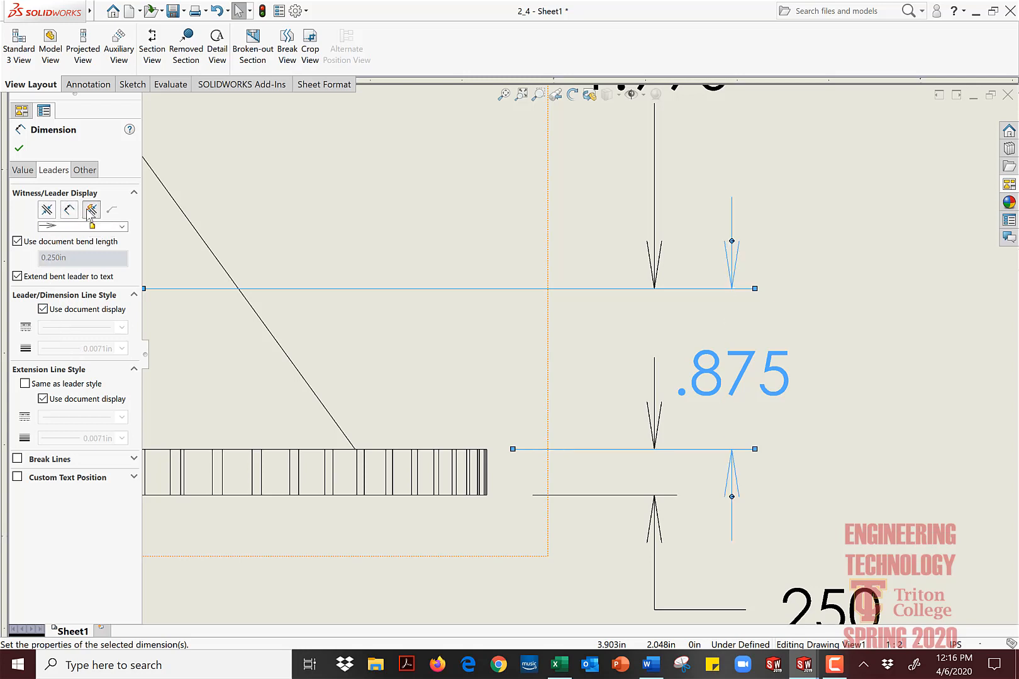
left_click(50, 211)
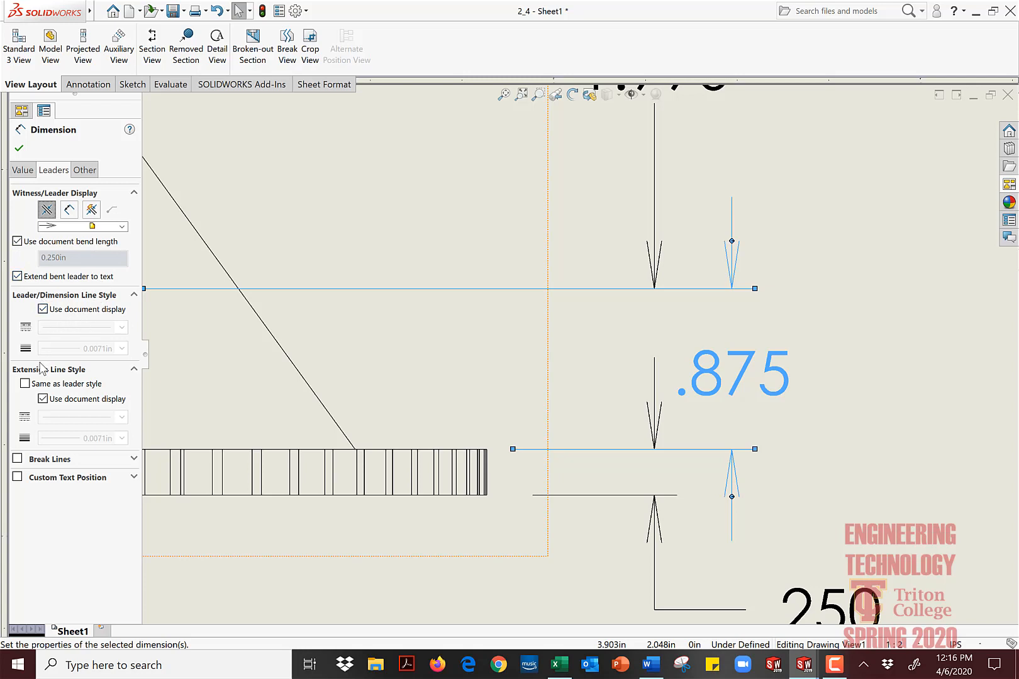
Step: Examine the Break Lines and Custom Text Position options of the .875 dimension
left_click(134, 459)
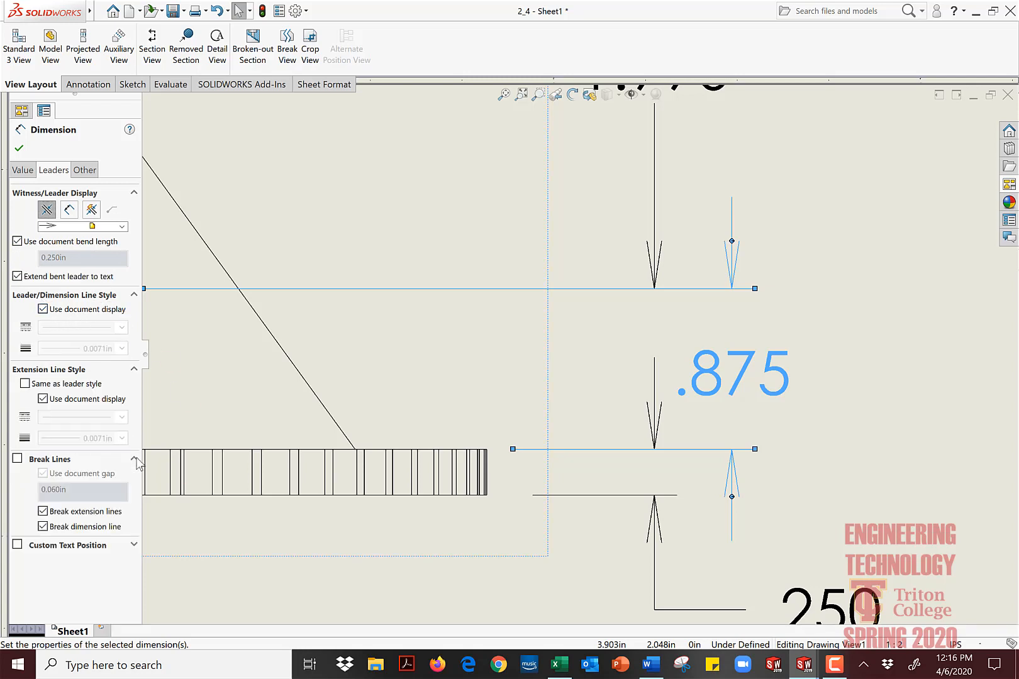
left_click(134, 460)
left_click(135, 478)
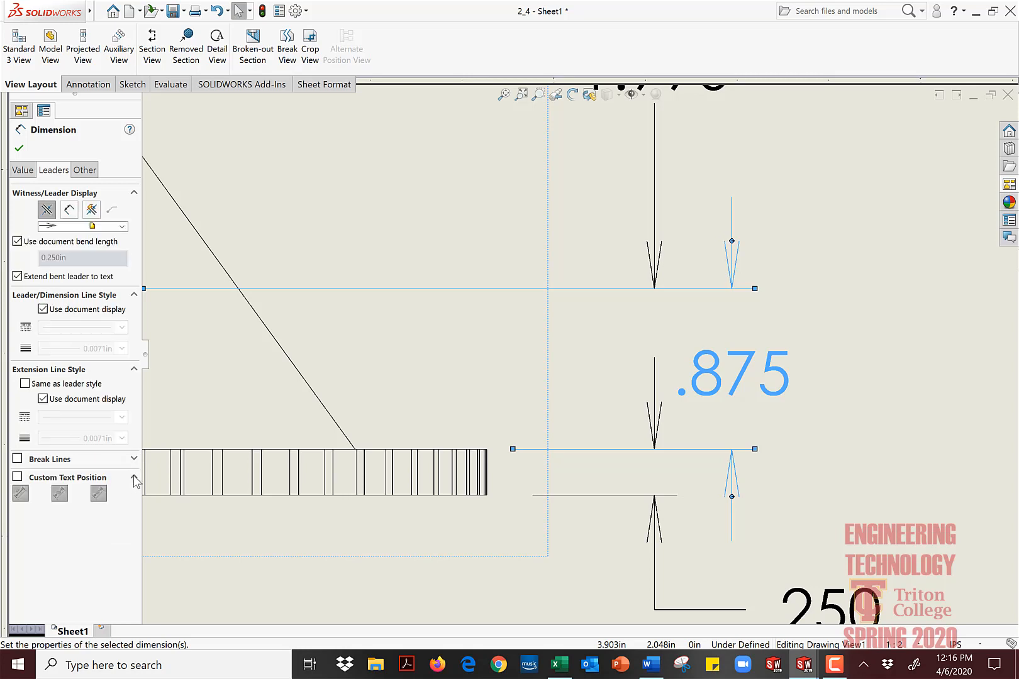
left_click(135, 478)
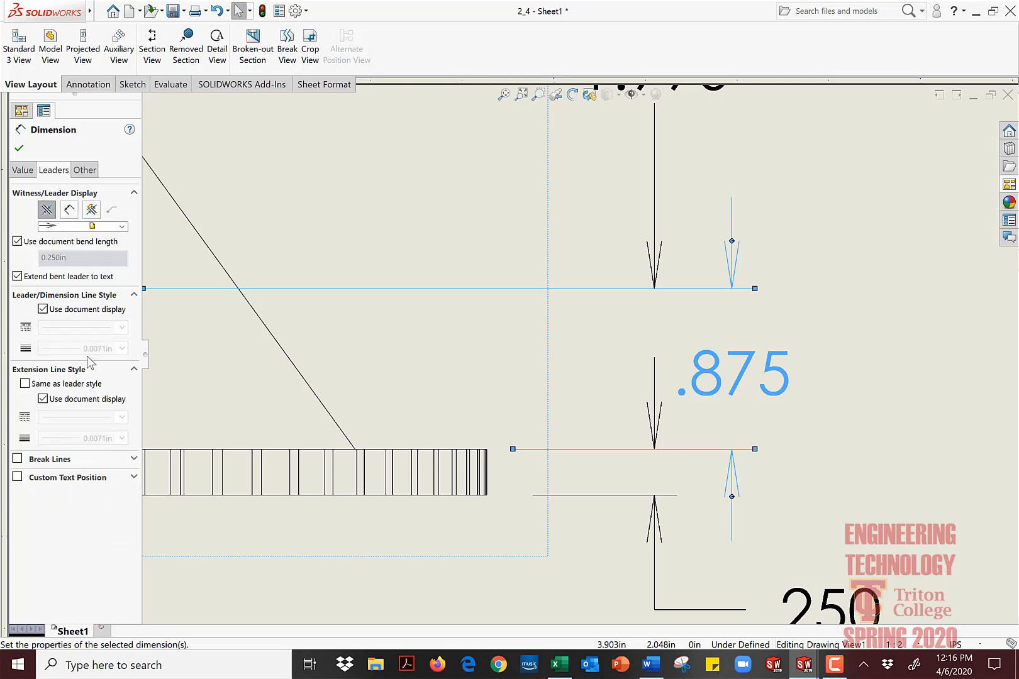
Step: Hide the lower dimension line of the .875 dimension
left_click(27, 174)
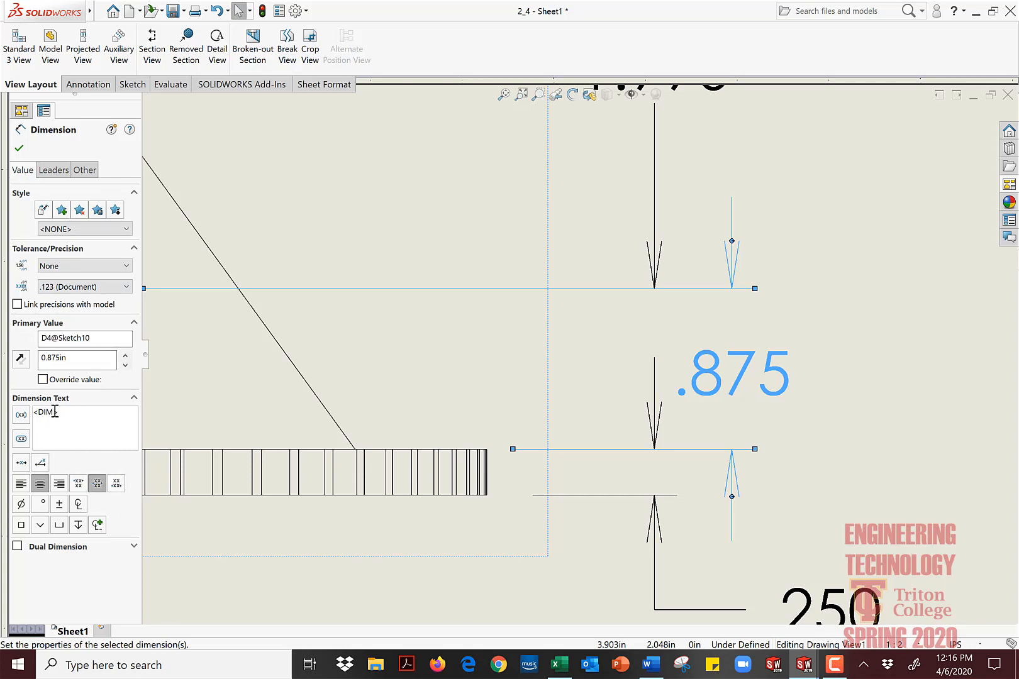
right_click(734, 467)
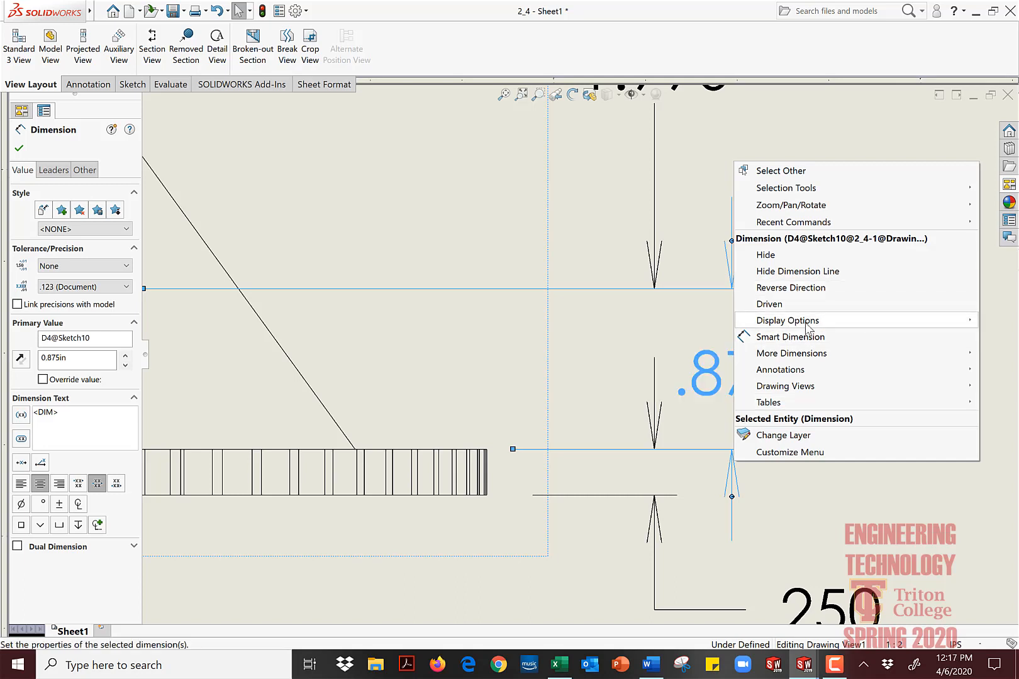
mouse_move(808, 326)
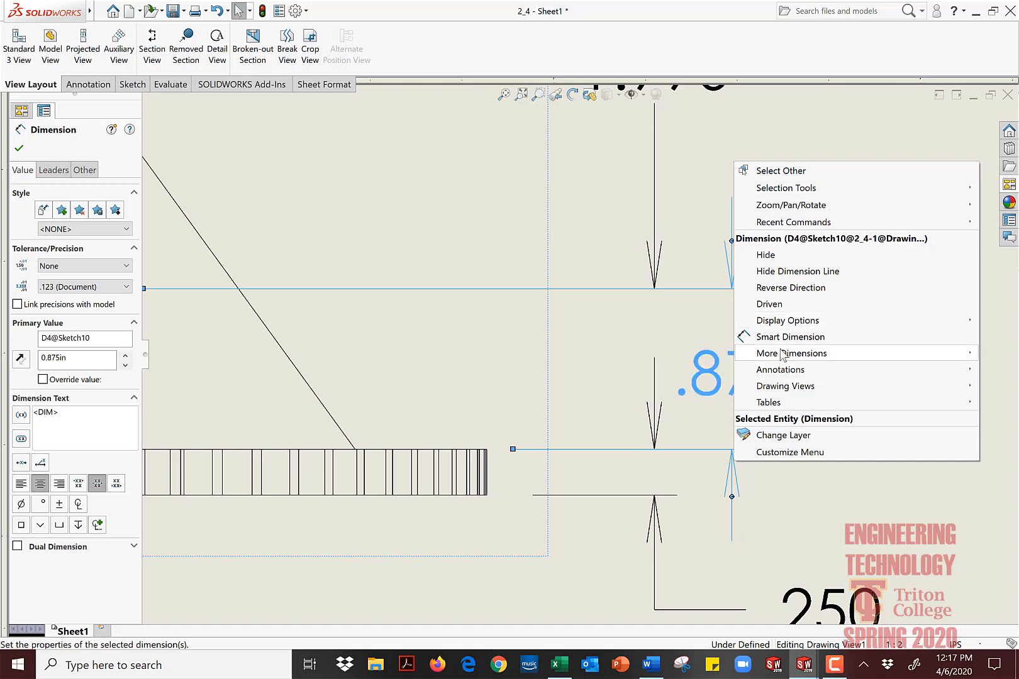
mouse_move(778, 356)
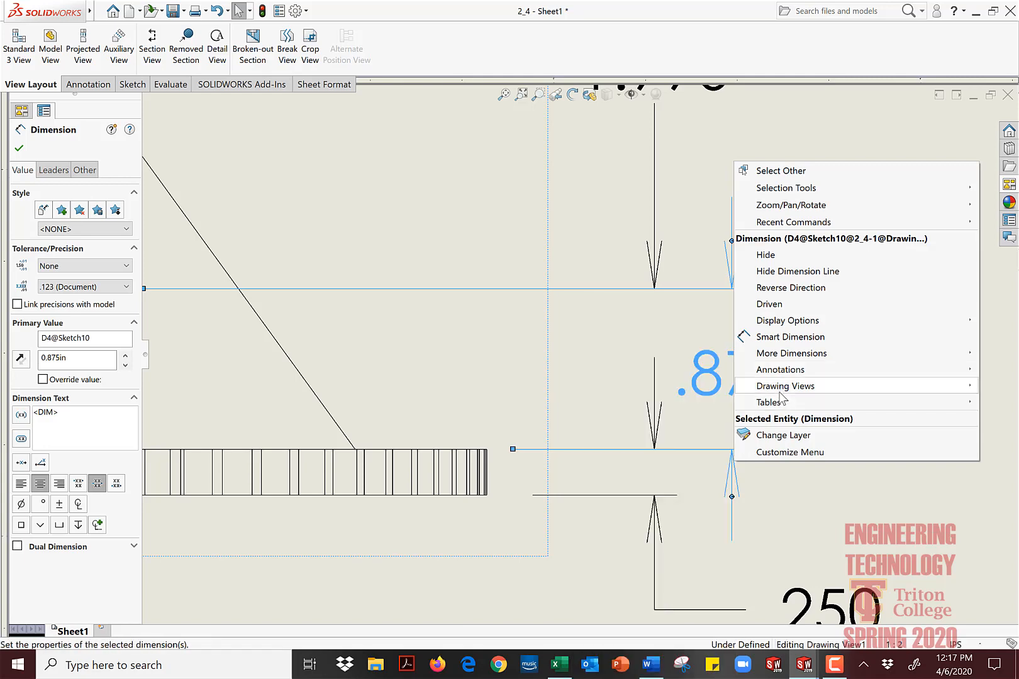
mouse_move(781, 393)
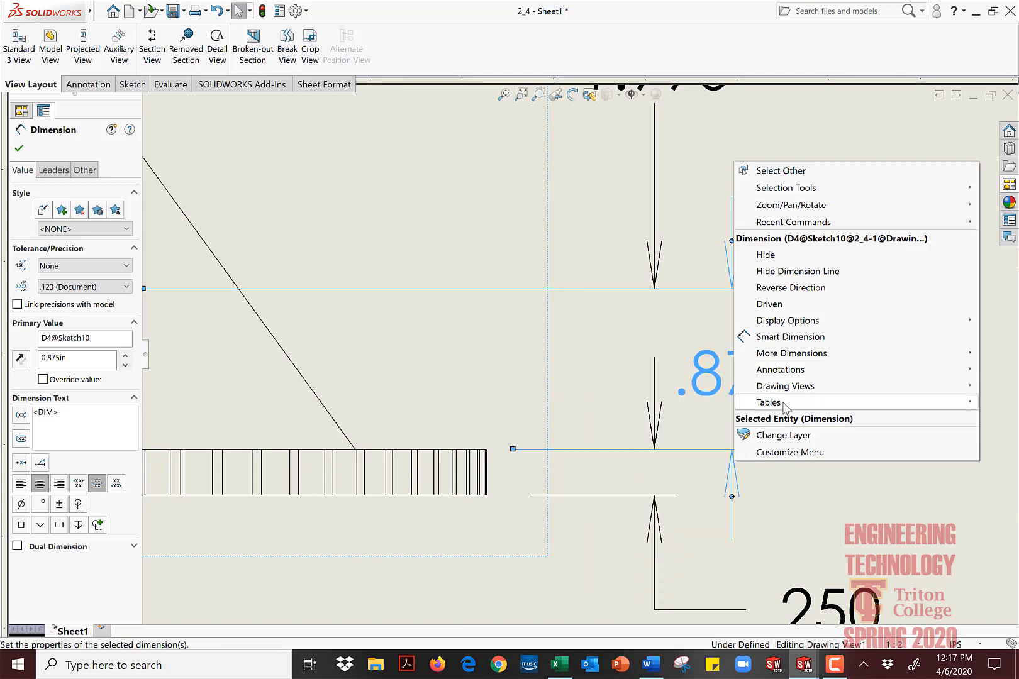
left_click(791, 272)
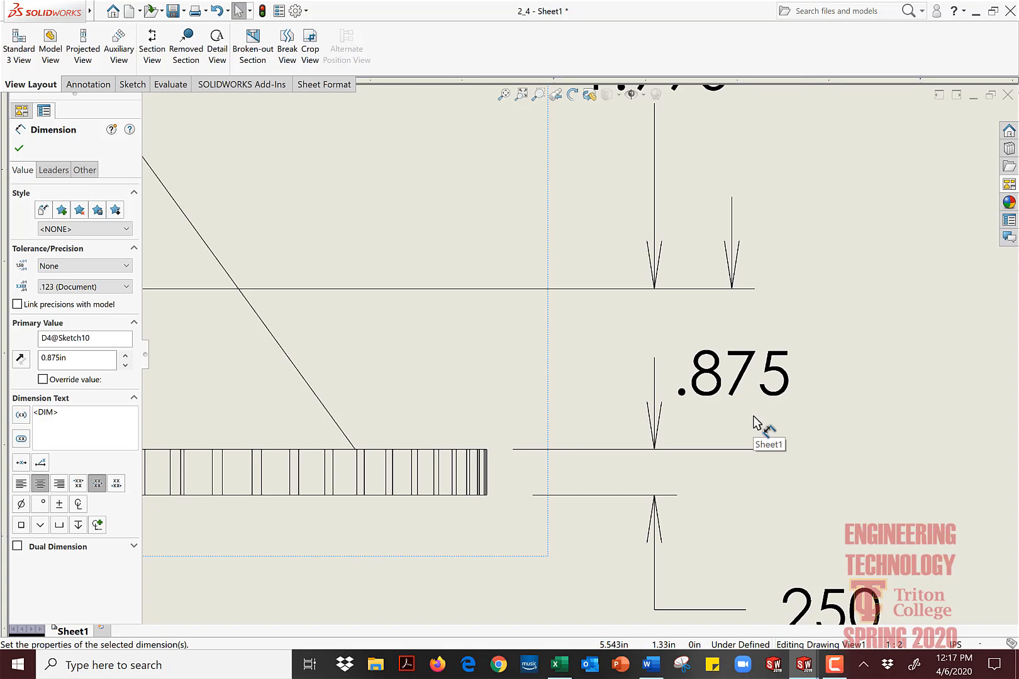
Step: Hide the upper dimension line and arrow of the .250 dimension
left_click(655, 420)
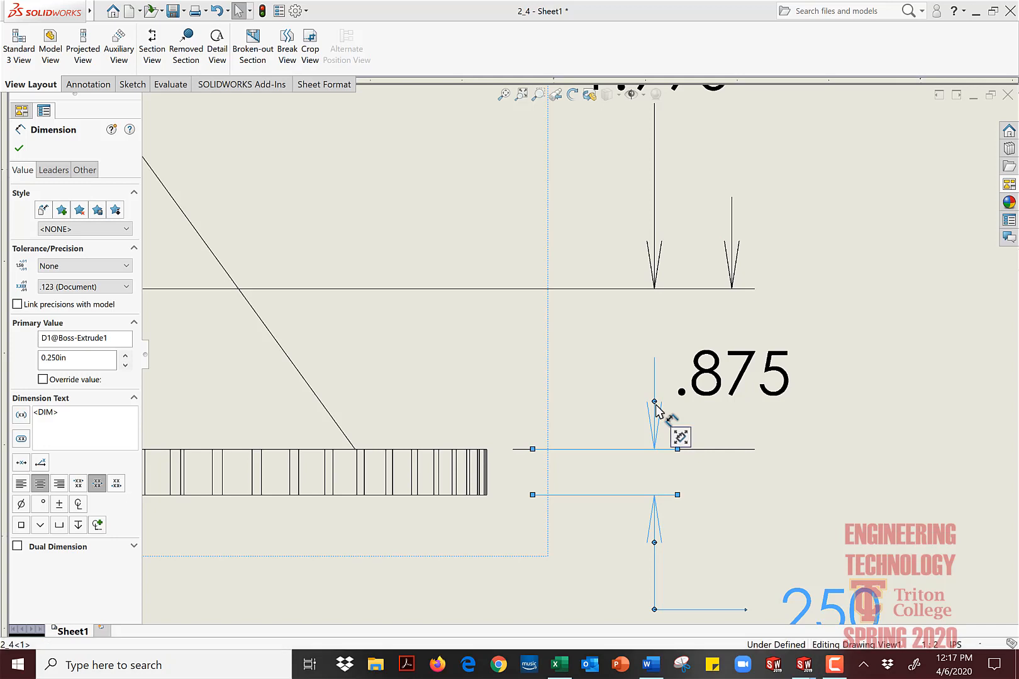
right_click(655, 408)
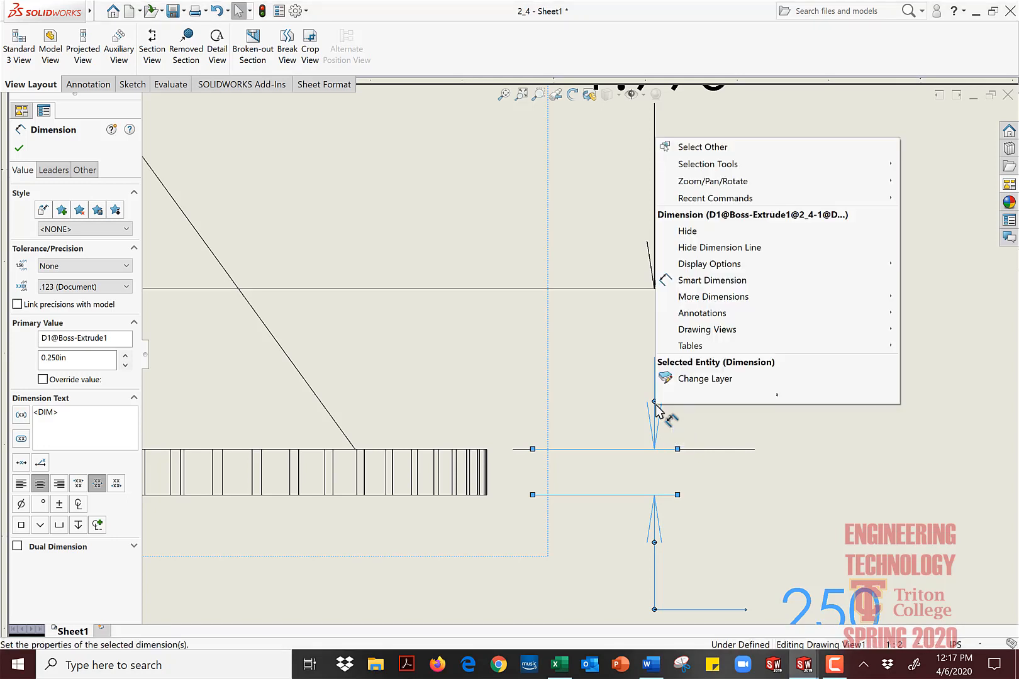
left_click(695, 249)
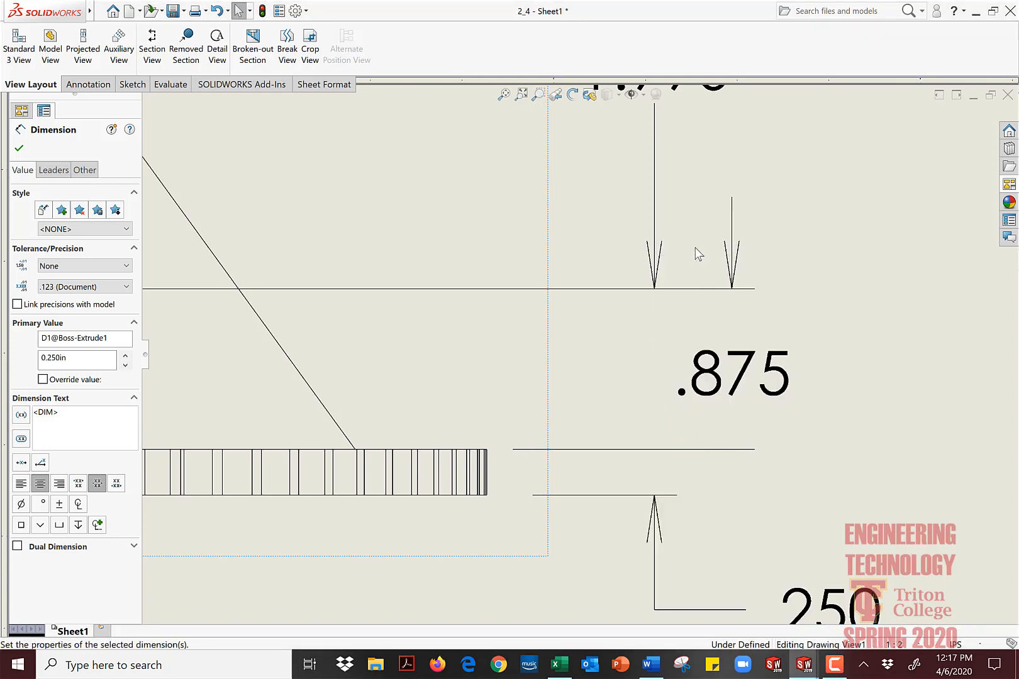
Step: Move the .875 dimension inward so it lines up with the 1.990 and .250 dimensions
left_click(699, 371)
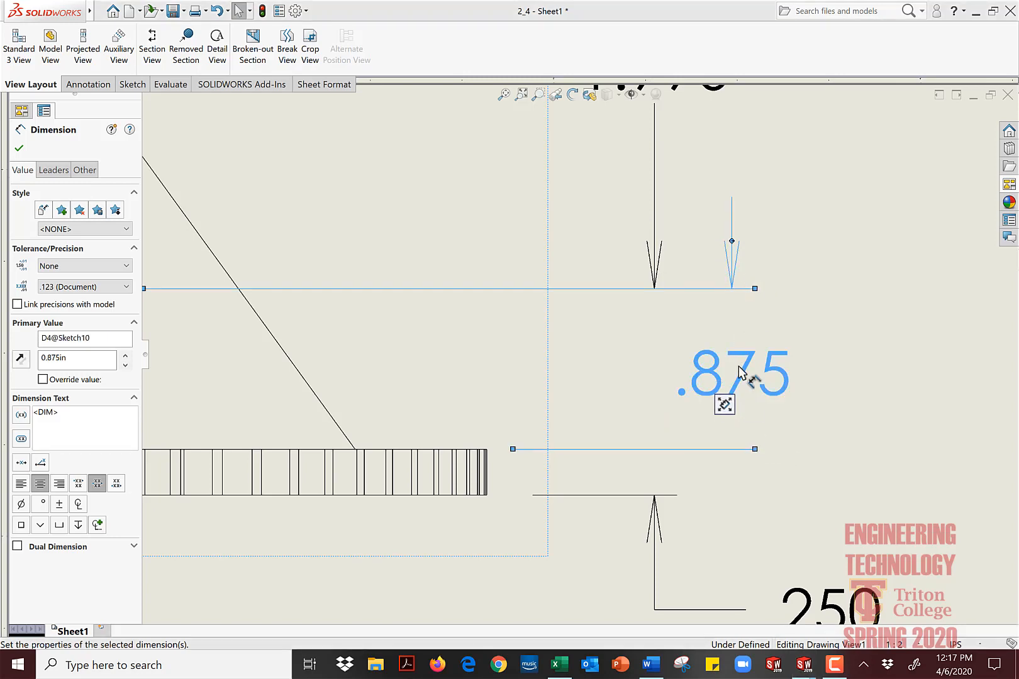
mouse_move(677, 360)
left_mouse_down()
mouse_move(616, 351)
mouse_move(673, 371)
mouse_move(662, 371)
left_mouse_up()
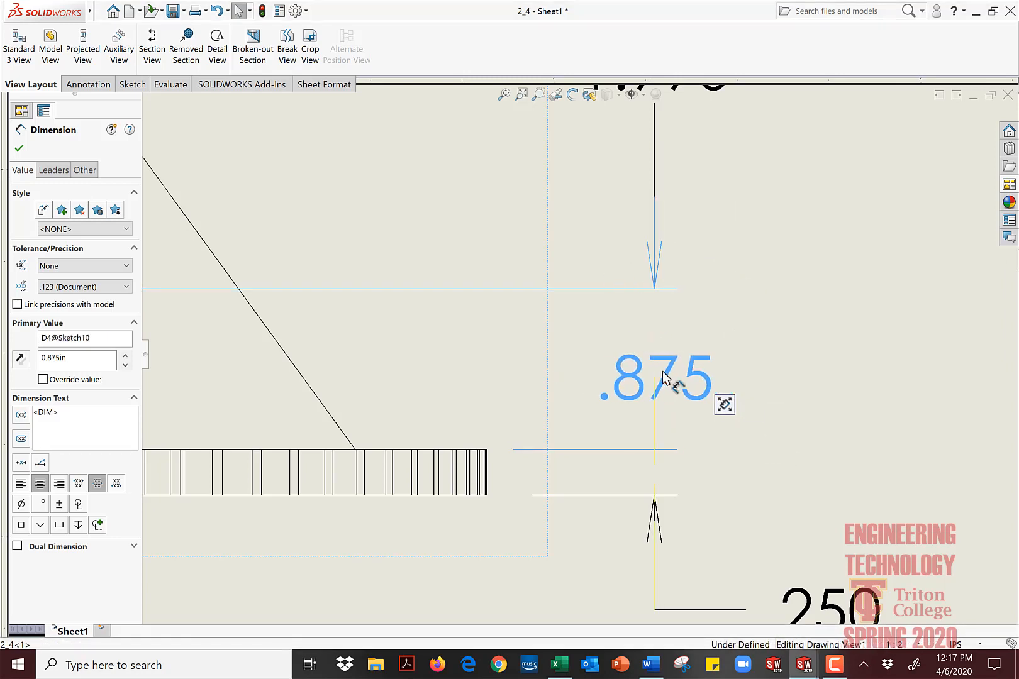
left_click(802, 432)
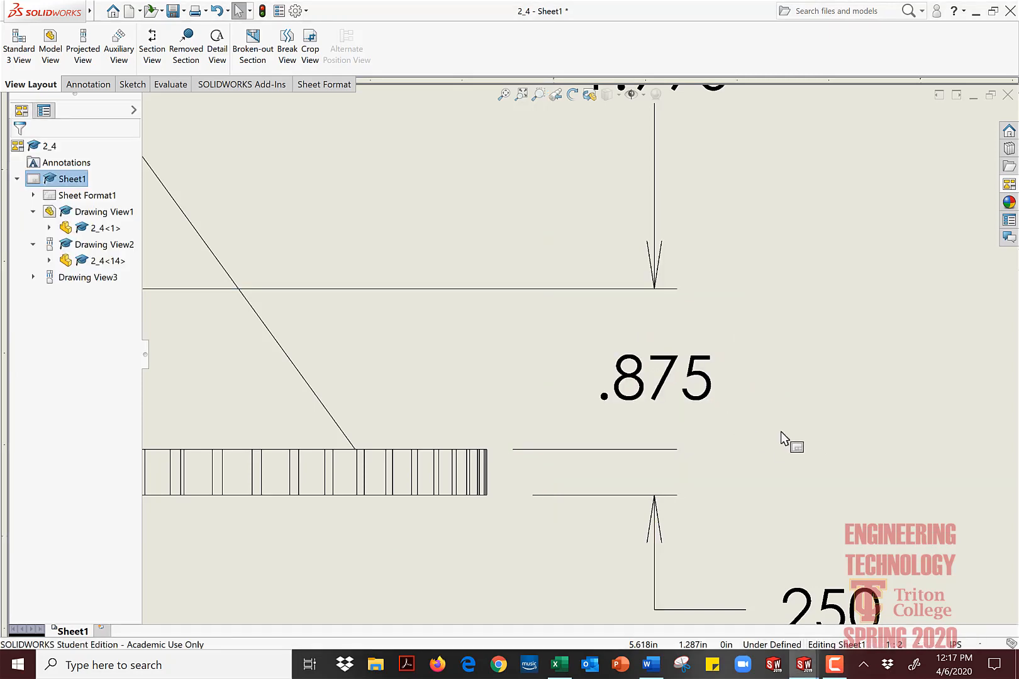
Step: Move the .090 dimension in beside the shaft and bring the .190 and 1.600 dimensions in line with the 1.990 dimension
scroll(783, 431, "up", 5)
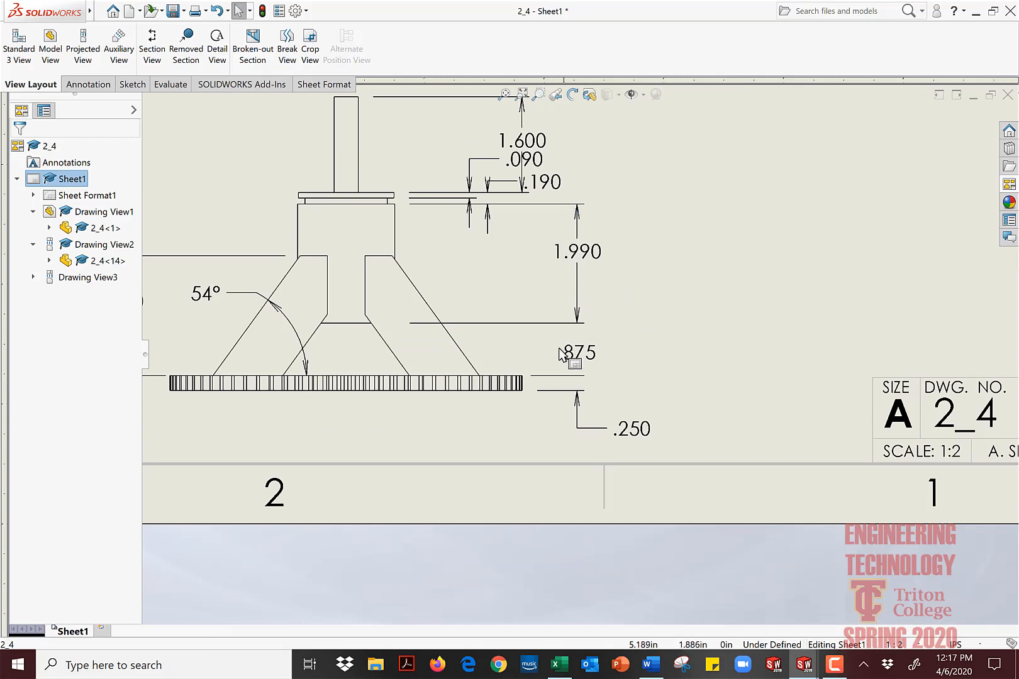
scroll(466, 142, "up", 3)
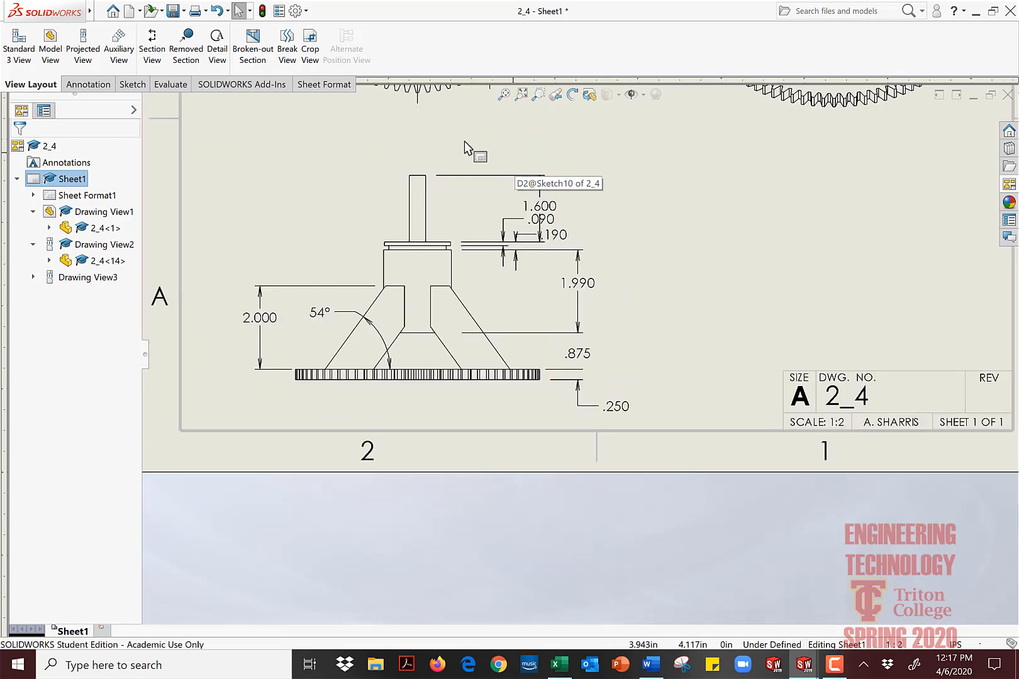
scroll(506, 244, "down", 2)
scroll(506, 243, "down", 2)
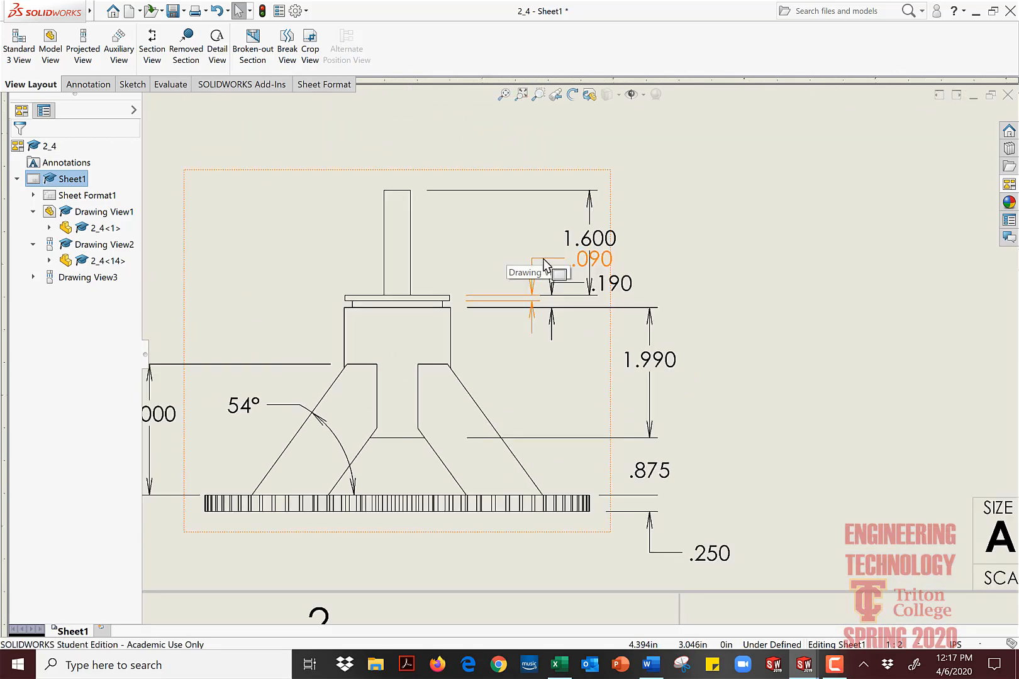
scroll(546, 265, "up", 3)
scroll(560, 318, "down", 5)
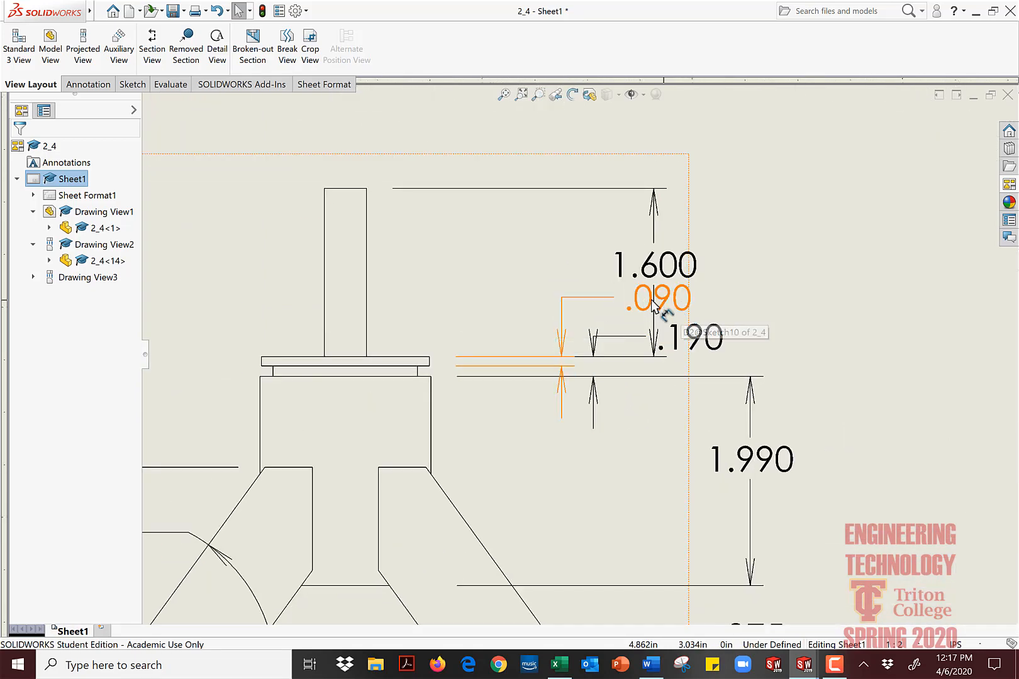
left_click_drag(668, 305, 572, 264)
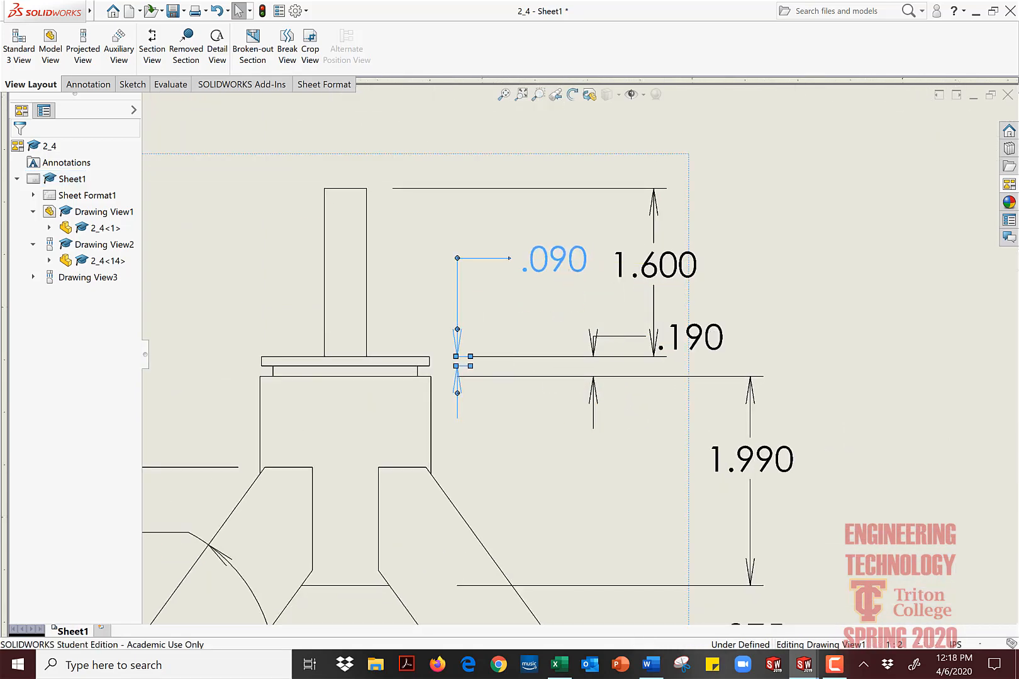
left_click_drag(712, 352, 856, 331)
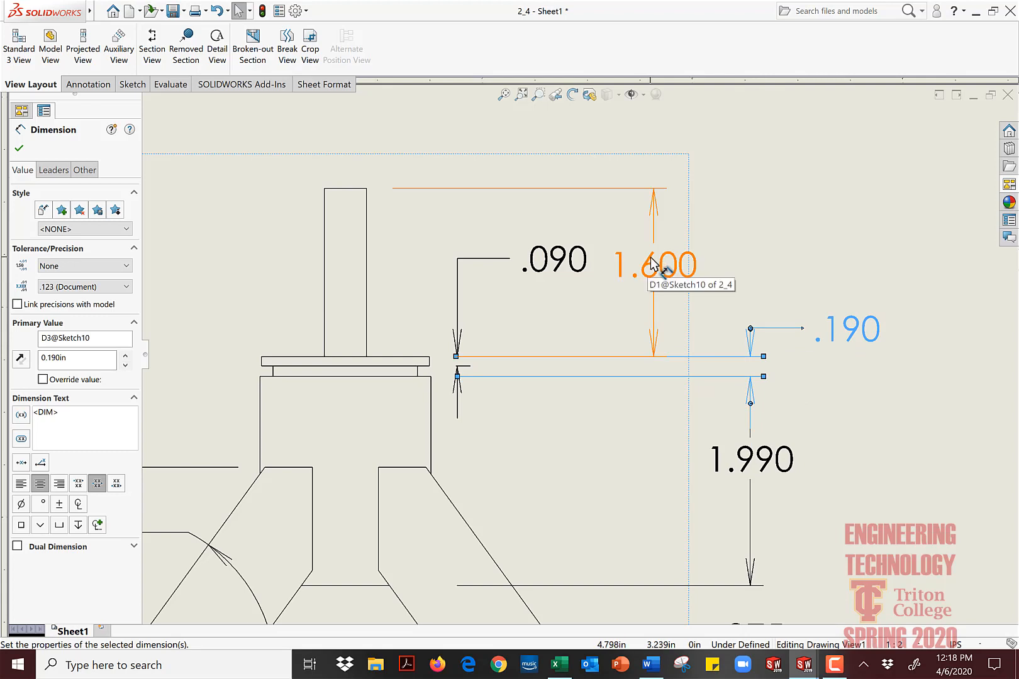
left_click_drag(666, 276, 750, 269)
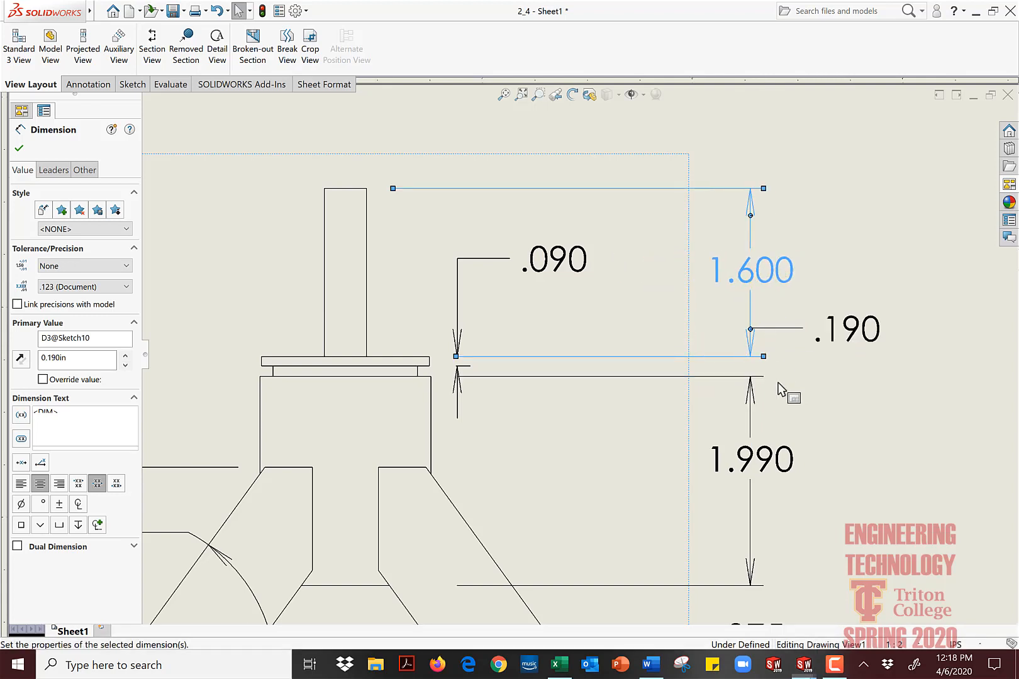
left_click(843, 371)
Step: Relocate the .090 dimension to the opposite side of the front view, with its text just above the thin flange
left_click_drag(546, 270, 663, 288)
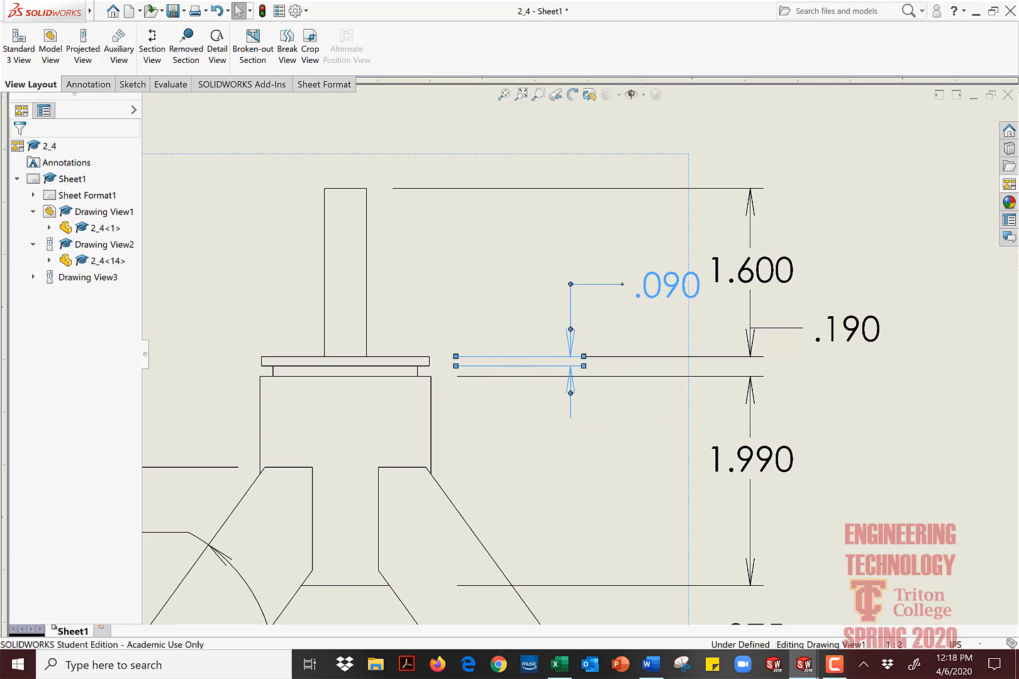
scroll(565, 372, "up", 4)
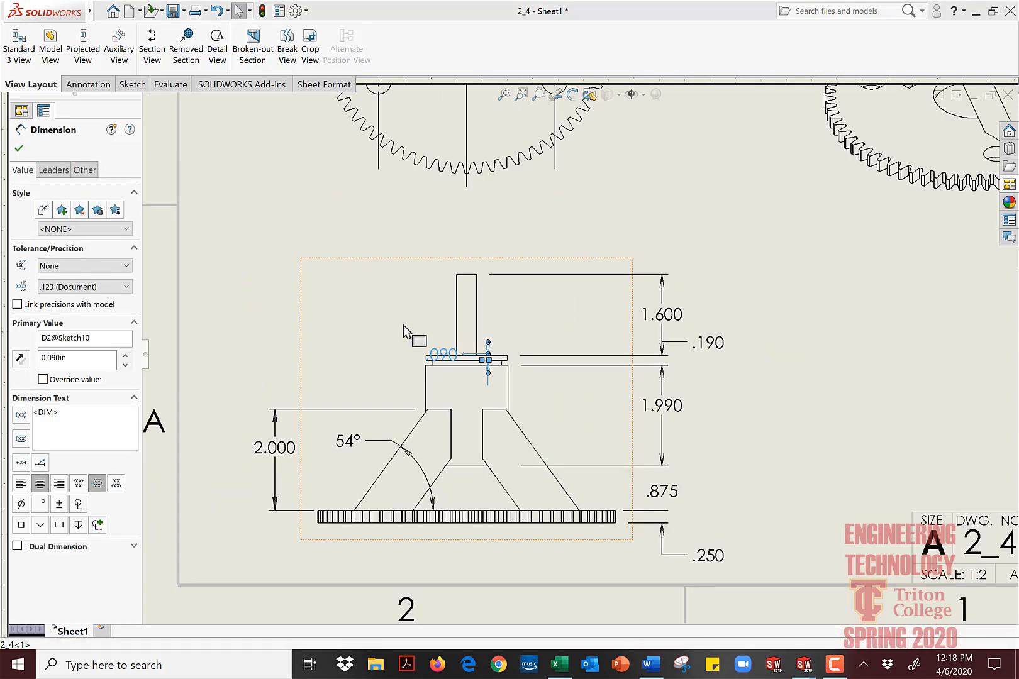
scroll(432, 357, "up", 2)
scroll(503, 361, "down", 4)
mouse_move(489, 370)
left_mouse_down()
mouse_move(400, 317)
mouse_move(401, 338)
left_mouse_up()
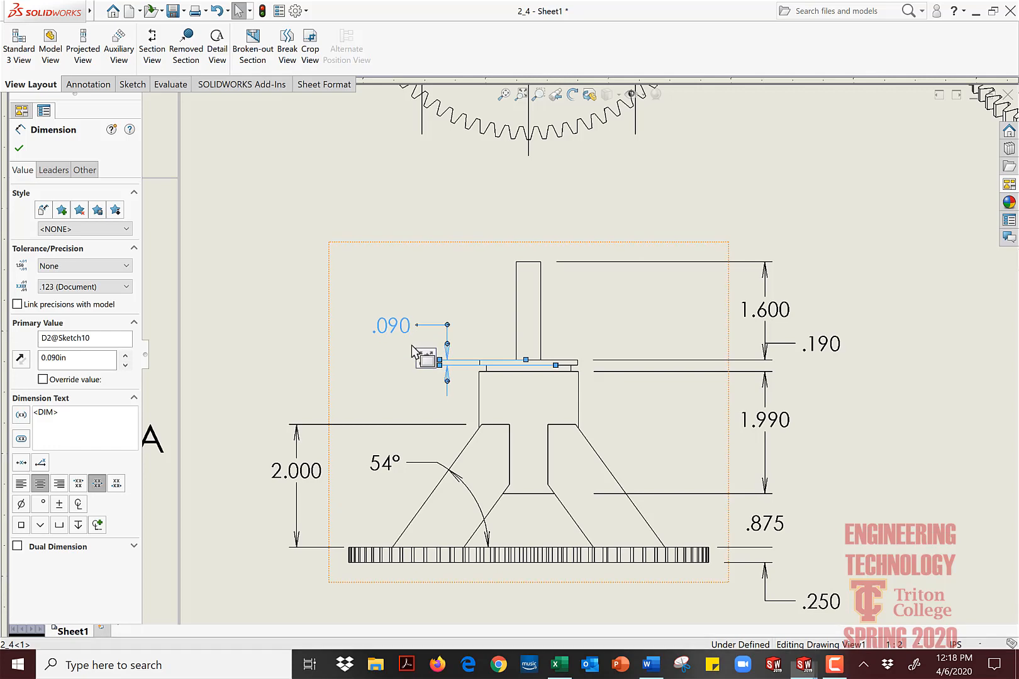
Step: Shorten both extension lines of the .090 dimension so they stop short of the flange's edge
scroll(411, 344, "up", 2)
scroll(462, 374, "down", 4)
scroll(458, 381, "down", 2)
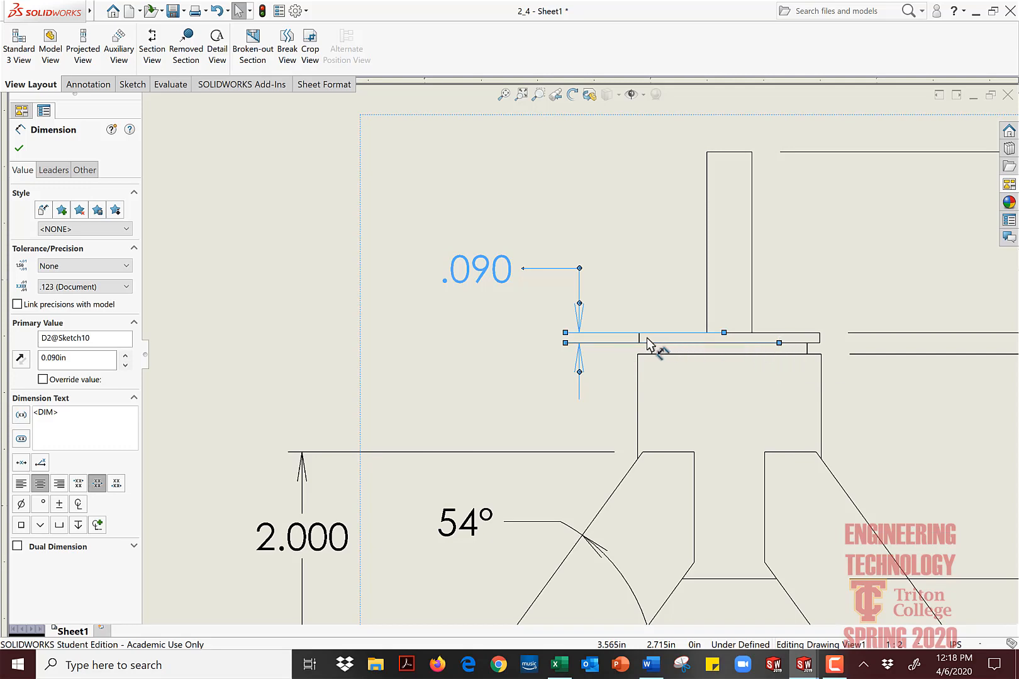
left_click_drag(618, 338, 618, 343)
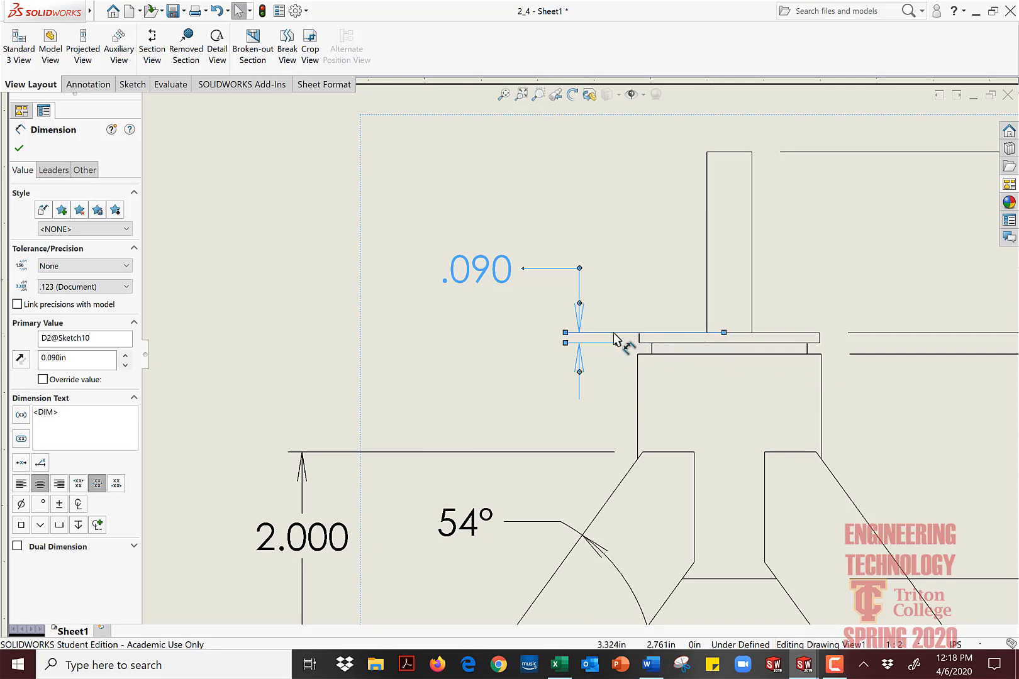
left_click_drag(613, 333, 612, 335)
scroll(613, 336, "up", 3)
scroll(590, 338, "down", 6)
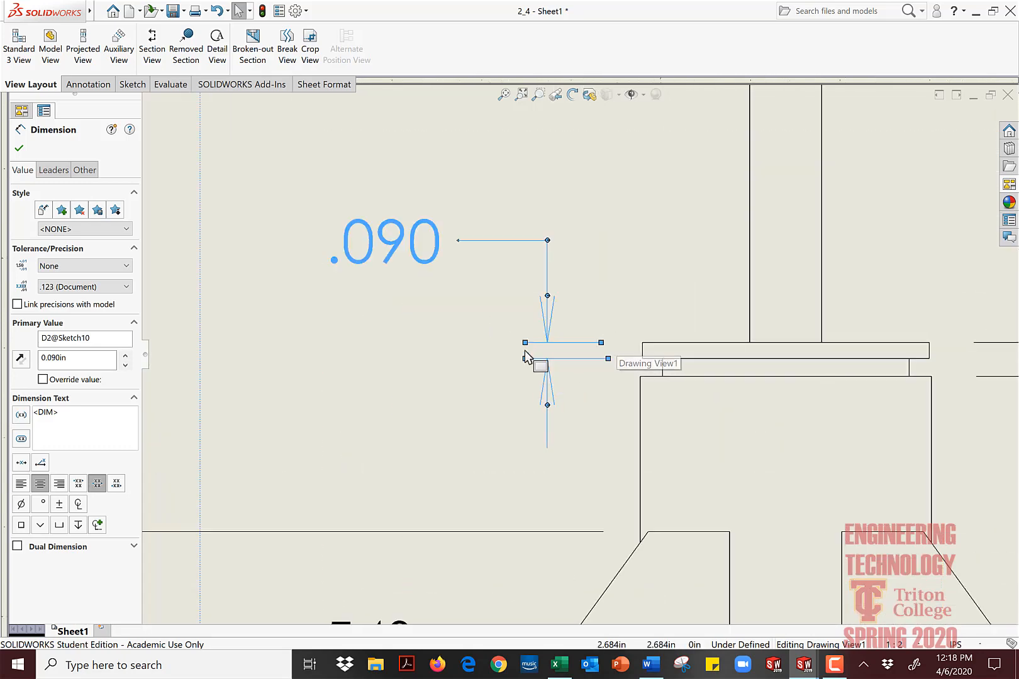
Step: Shift the .090 dimension slightly farther from the flange and even up the inner ends of its extension lines
mouse_move(391, 247)
left_mouse_down()
mouse_move(403, 269)
mouse_move(372, 240)
left_mouse_up()
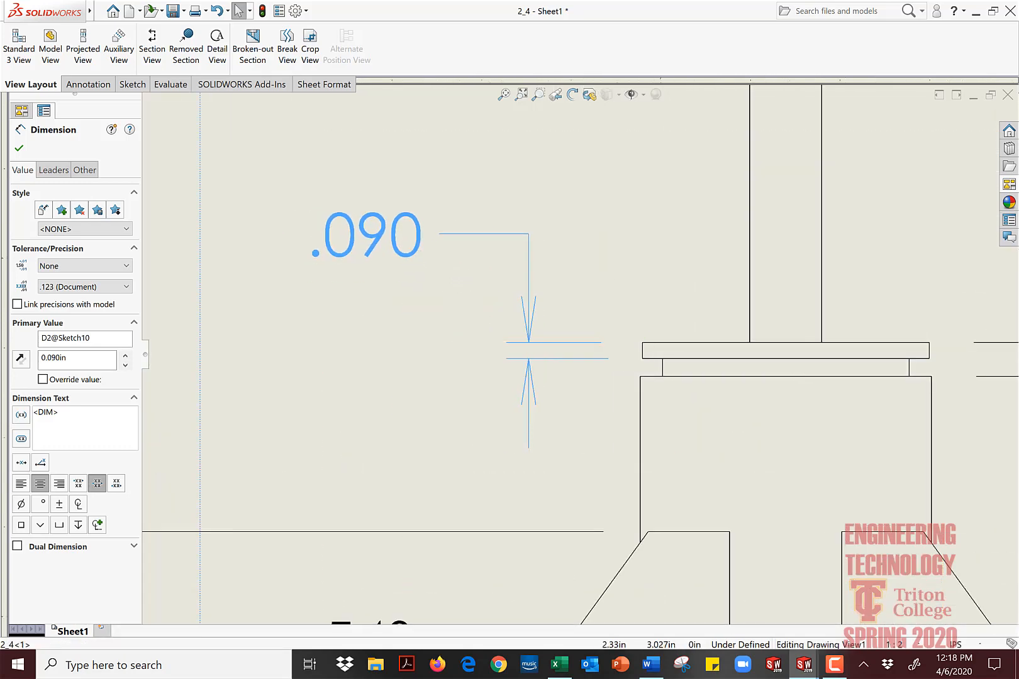
scroll(578, 355, "down", 4)
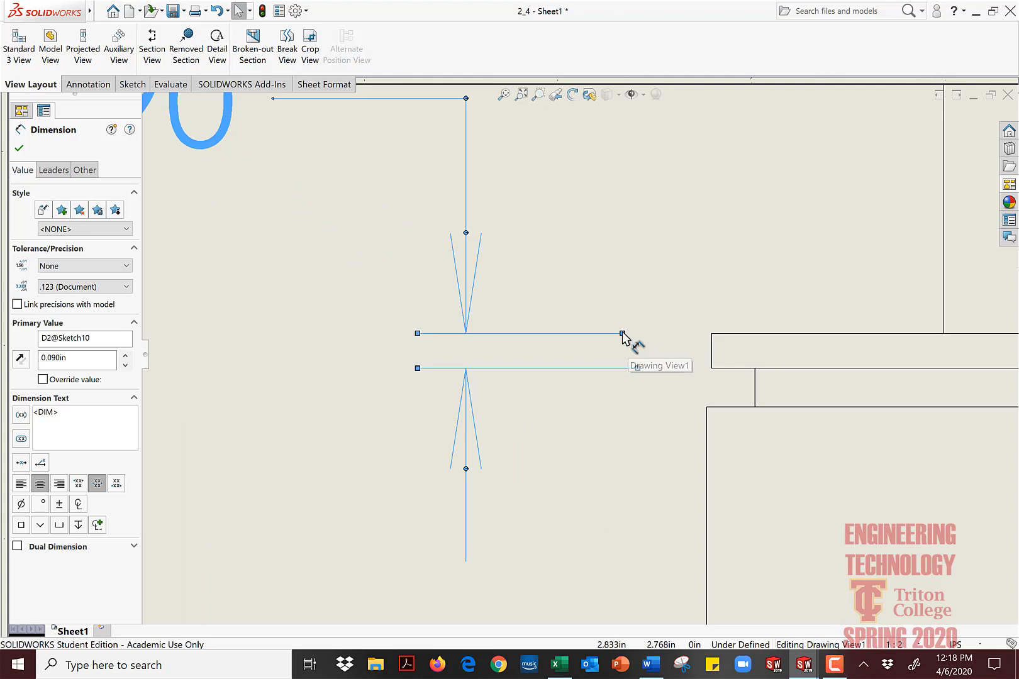
mouse_move(622, 337)
left_mouse_down()
mouse_move(721, 346)
mouse_move(602, 334)
left_mouse_up()
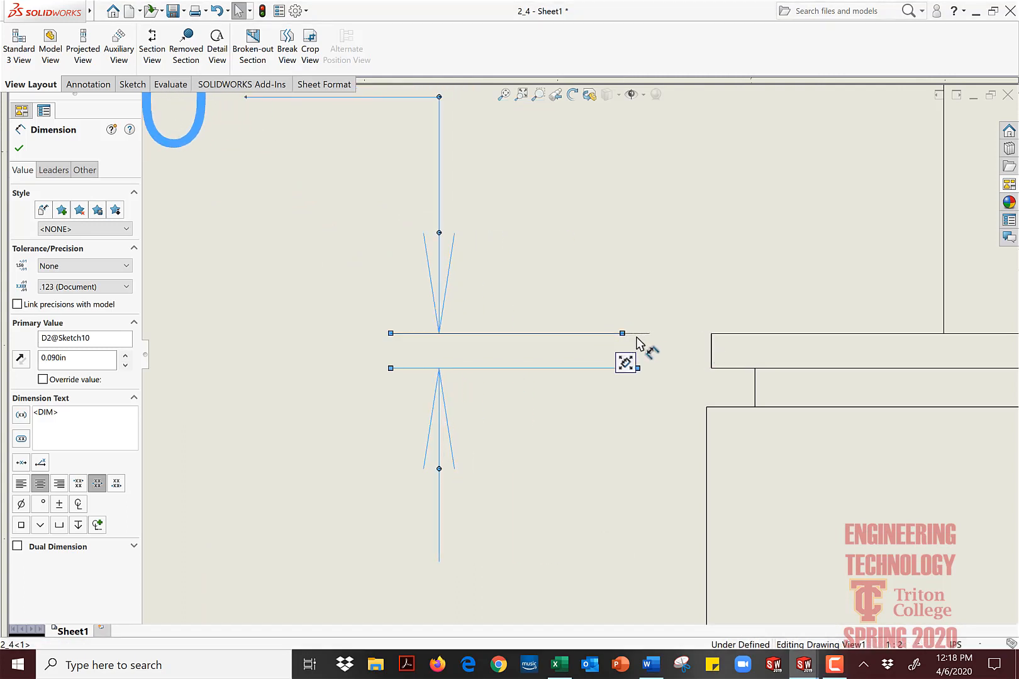
left_click(591, 420)
Step: Try placing the .190 dimension text between its own extension lines, in line with the 1.600 and 1.990 dimensions
scroll(591, 420, "up", 5)
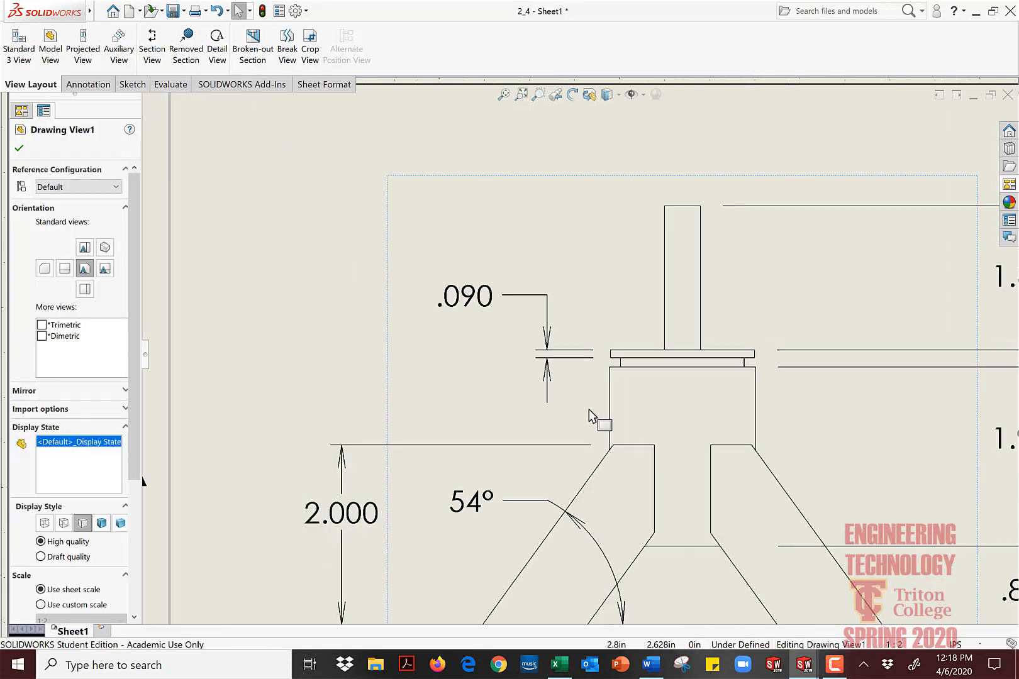
scroll(575, 415, "up", 3)
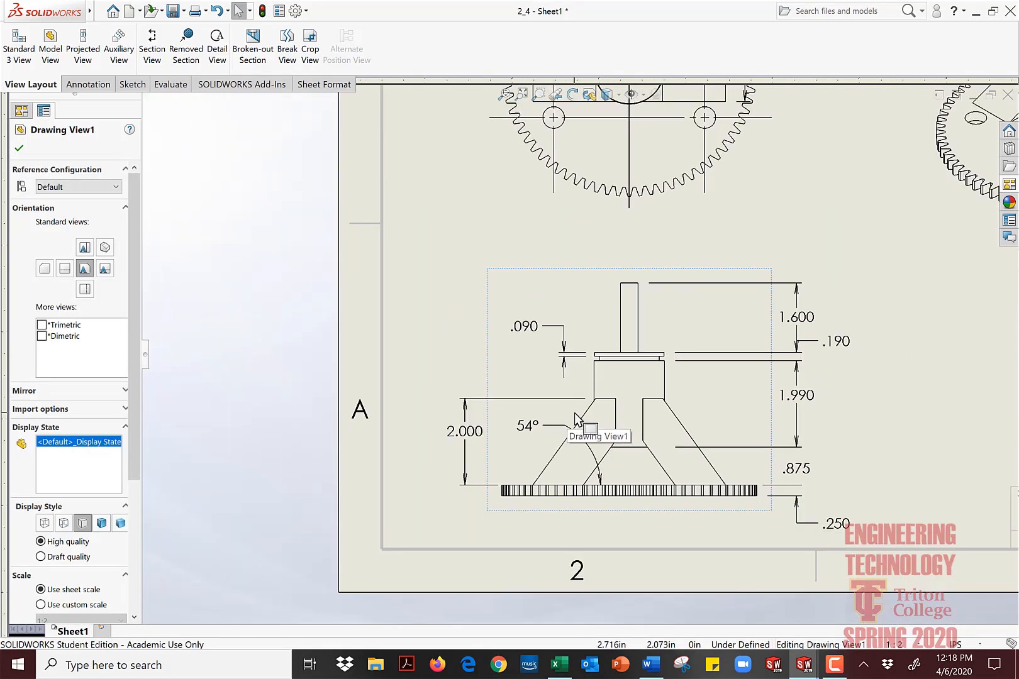
scroll(689, 384, "up", 2)
scroll(689, 384, "down", 5)
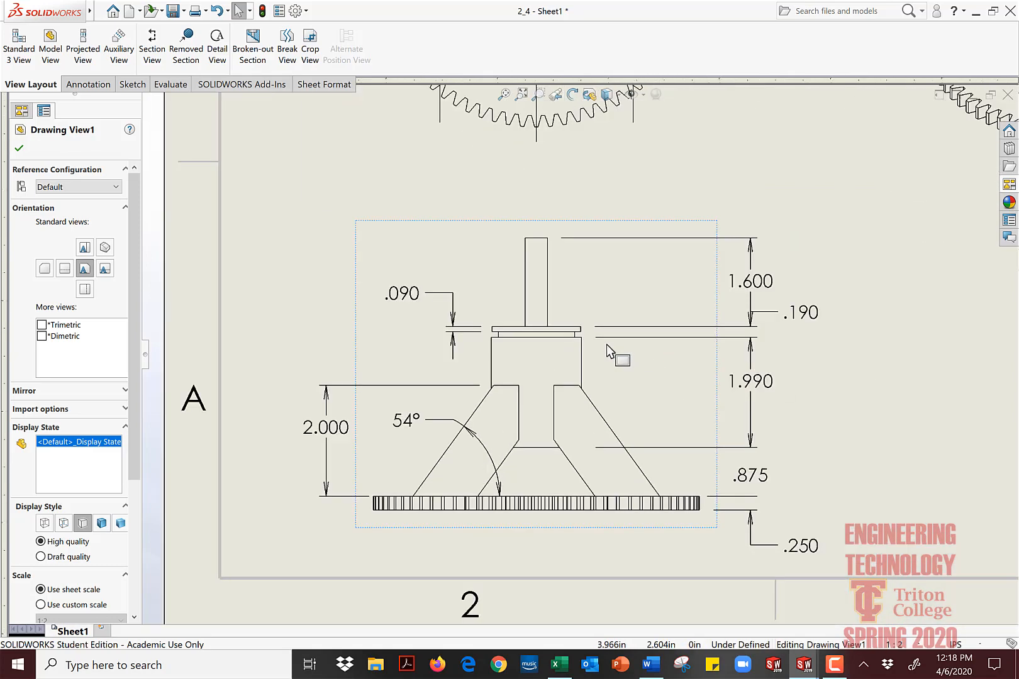
scroll(783, 342, "down", 2)
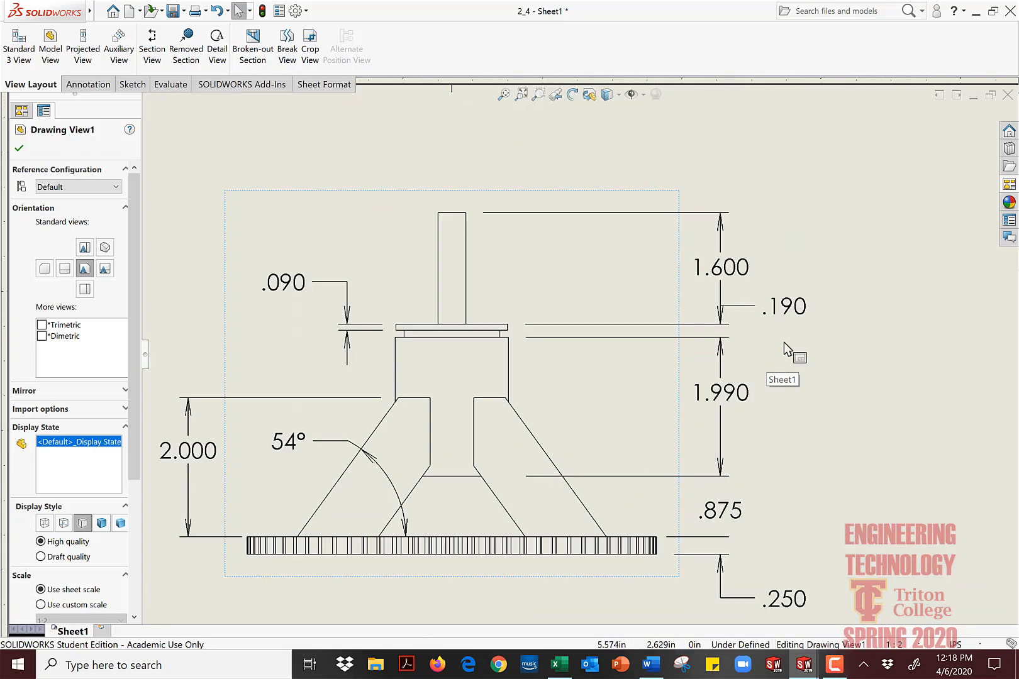
scroll(783, 342, "down", 1)
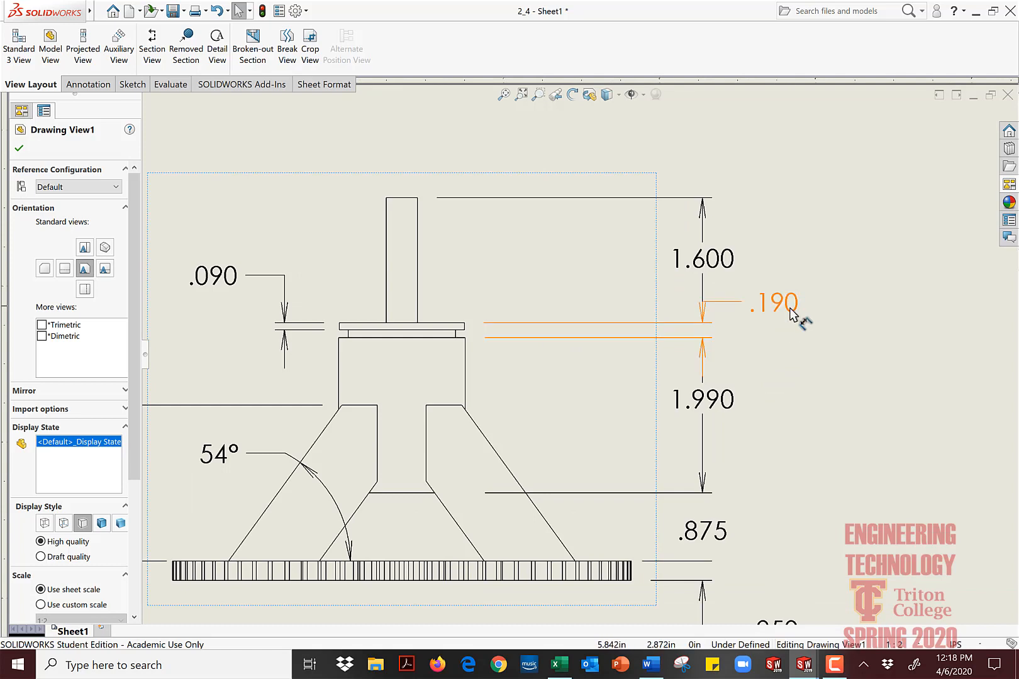
left_click_drag(790, 308, 789, 339)
scroll(726, 330, "up", 1)
scroll(713, 337, "down", 2)
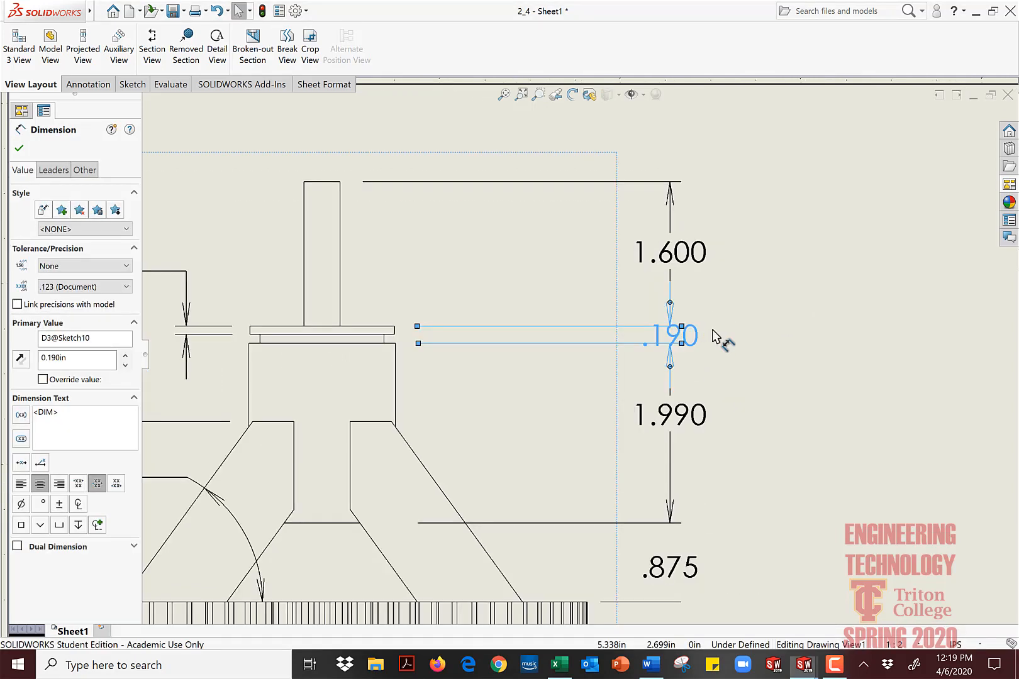
scroll(713, 336, "down", 1)
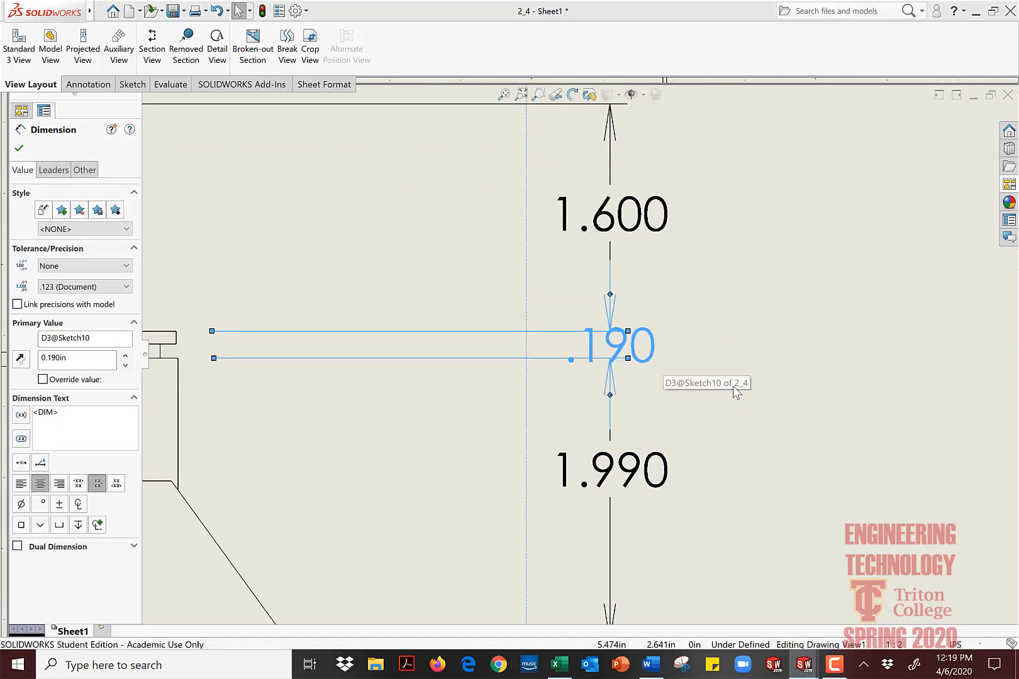
left_click(843, 363)
scroll(772, 385, "up", 3)
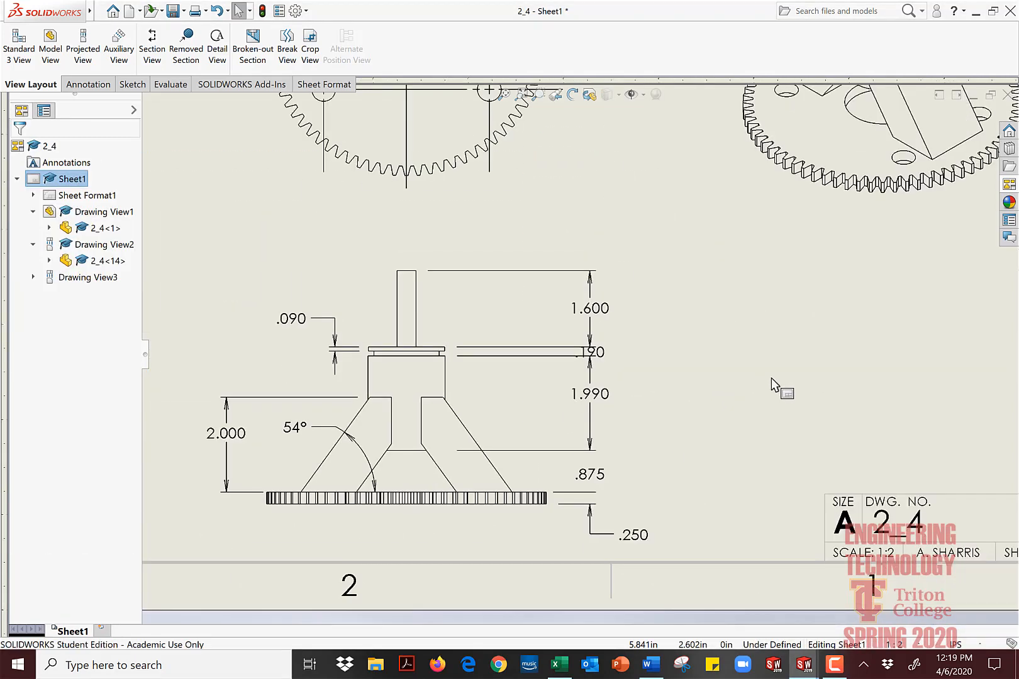
Step: Turn off Extend bent leader to text and Use document bend length for the .190 dimension, nudging its text between the extension lines
scroll(614, 338, "down", 5)
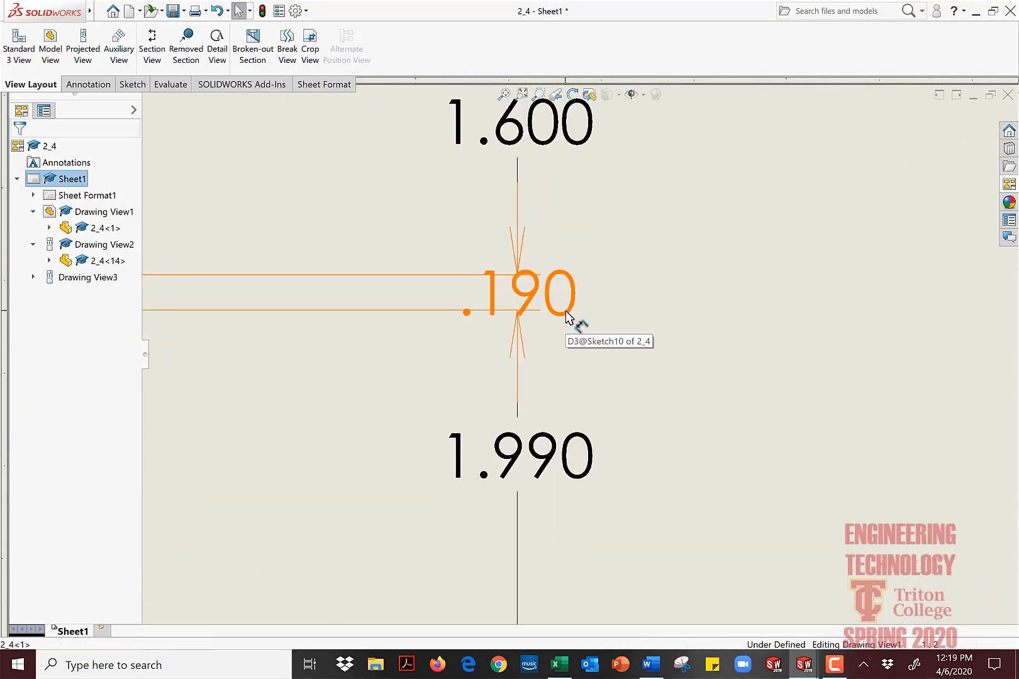
left_click(567, 312)
right_click(574, 312)
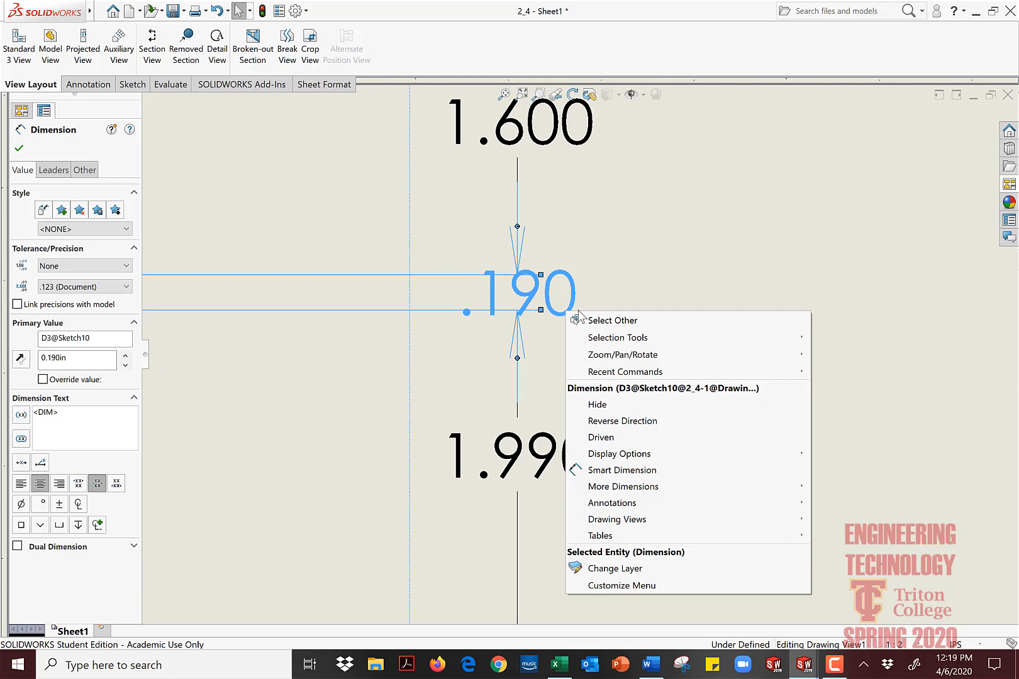
mouse_move(634, 520)
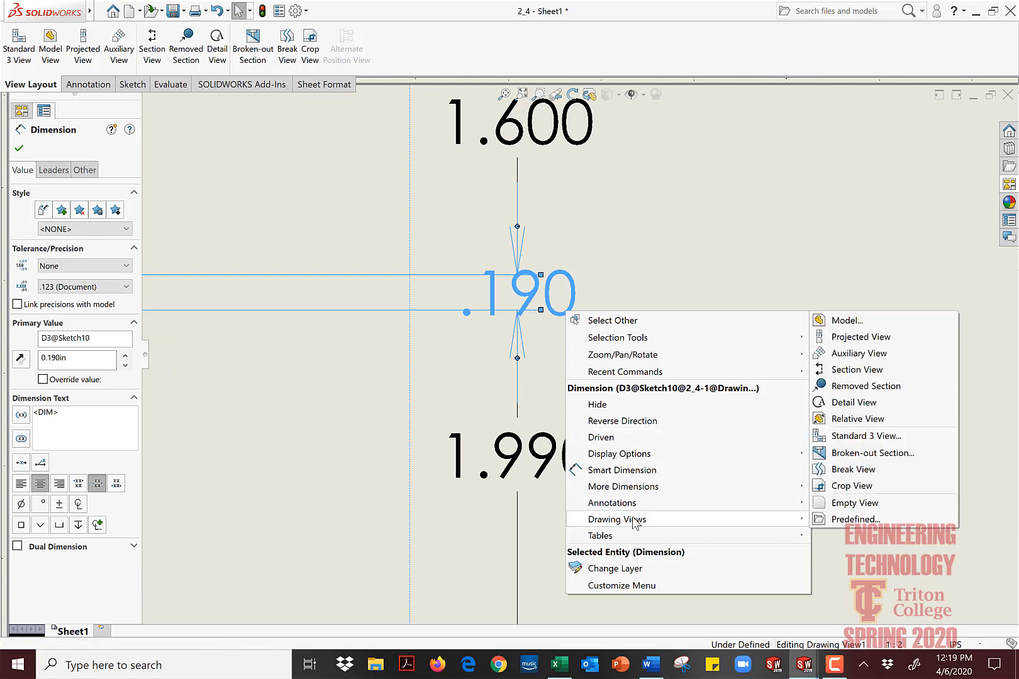
left_click(54, 171)
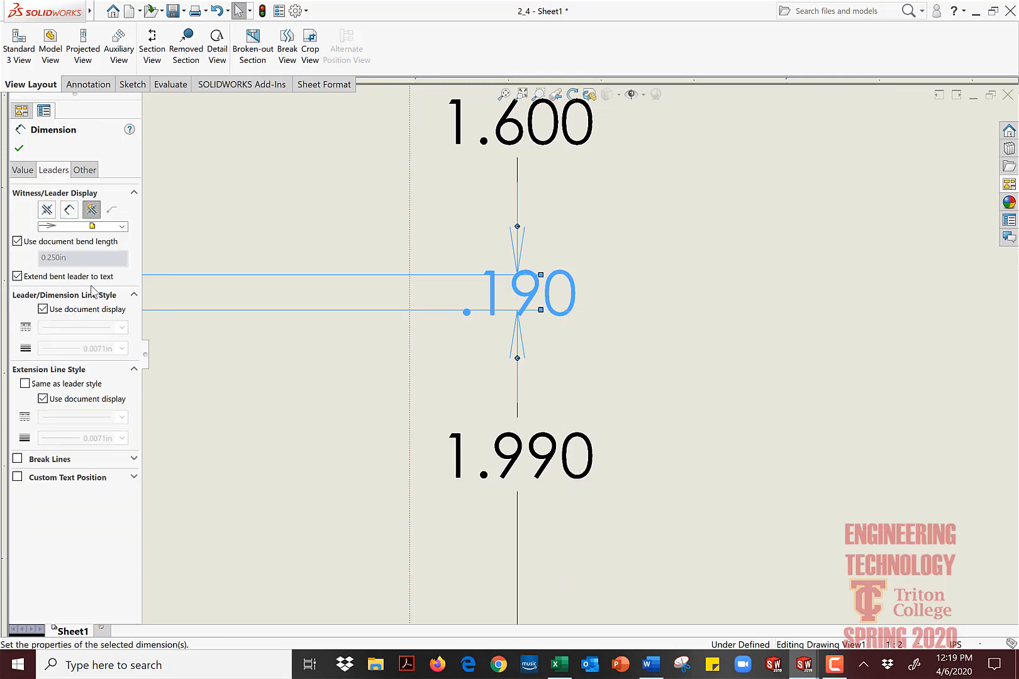
left_click(18, 276)
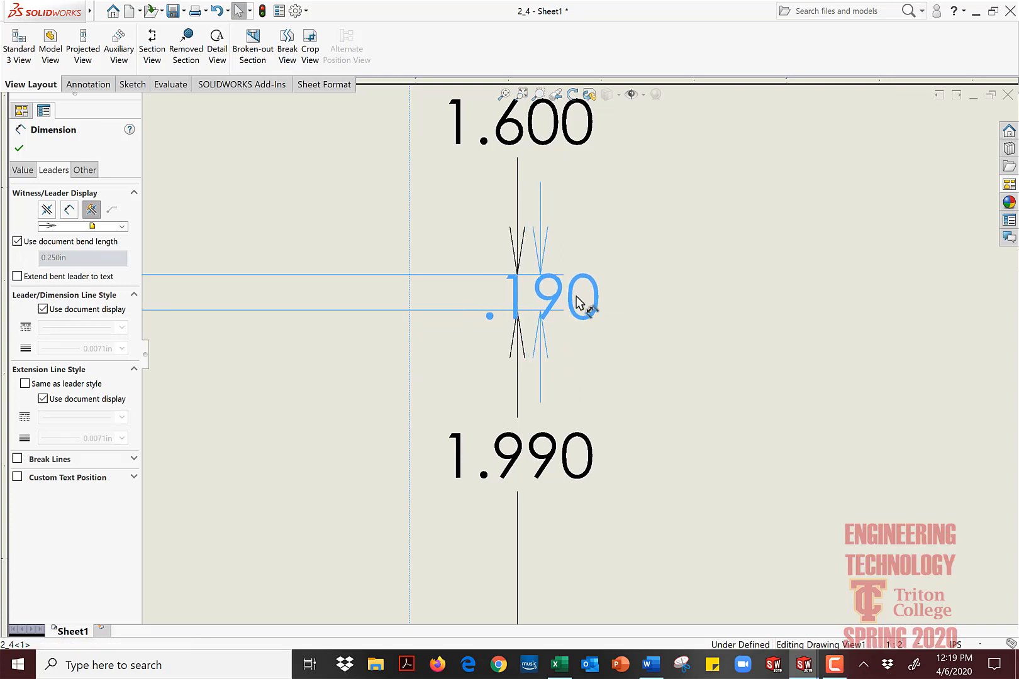
mouse_move(548, 295)
left_mouse_down()
mouse_move(551, 195)
mouse_move(548, 300)
left_mouse_up()
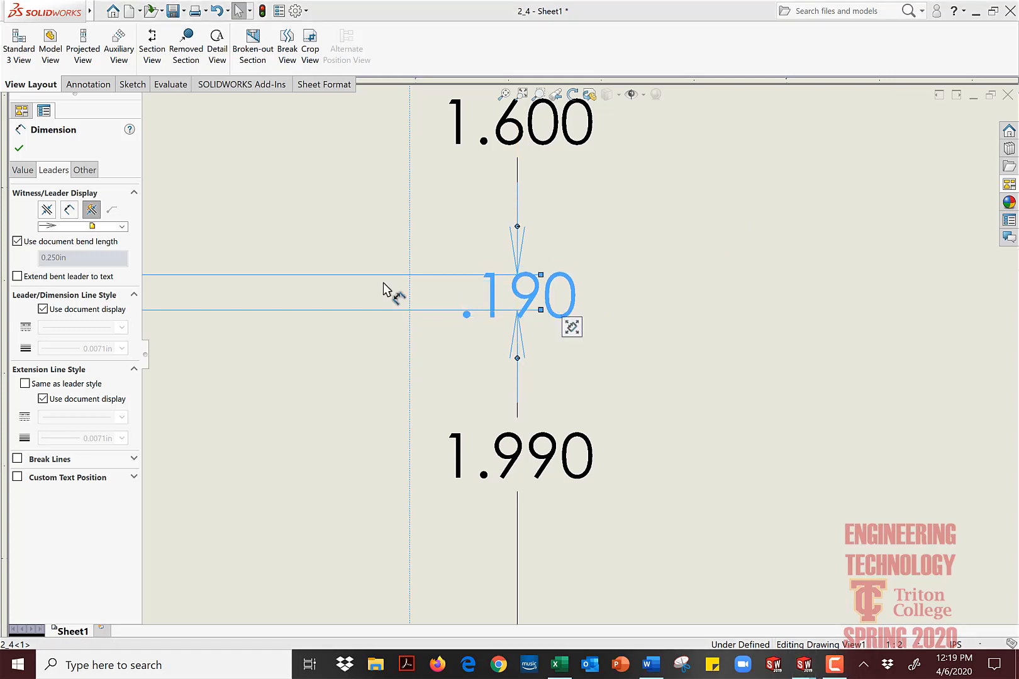
left_click(16, 242)
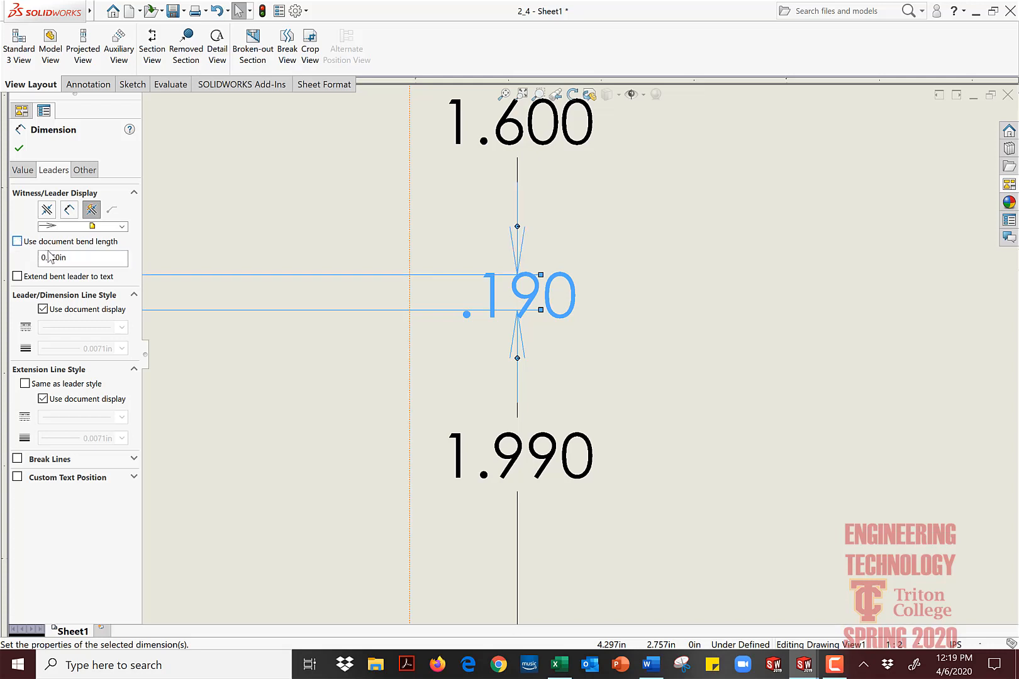
mouse_move(552, 306)
left_mouse_down()
mouse_move(611, 309)
mouse_move(549, 293)
left_mouse_up()
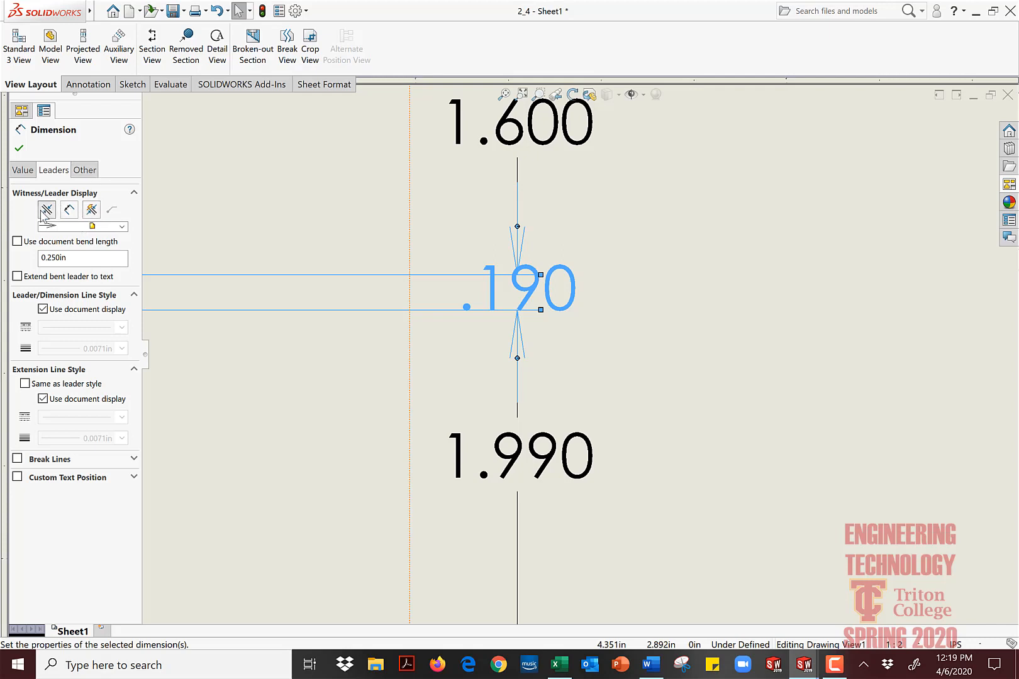
Step: Set the .190 dimension's arrows to outside and turn off Use document display for its extension line style
mouse_move(541, 302)
left_mouse_down()
mouse_move(618, 313)
mouse_move(532, 296)
left_mouse_up()
mouse_move(532, 301)
left_mouse_down()
mouse_move(544, 304)
mouse_move(528, 295)
left_mouse_up()
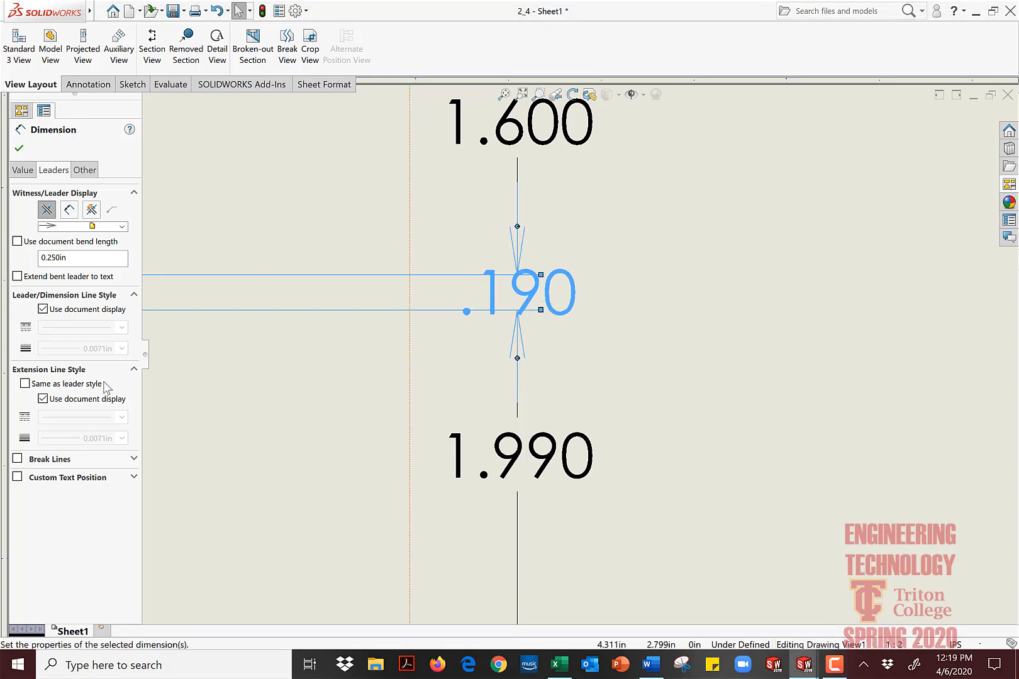
left_click(43, 399)
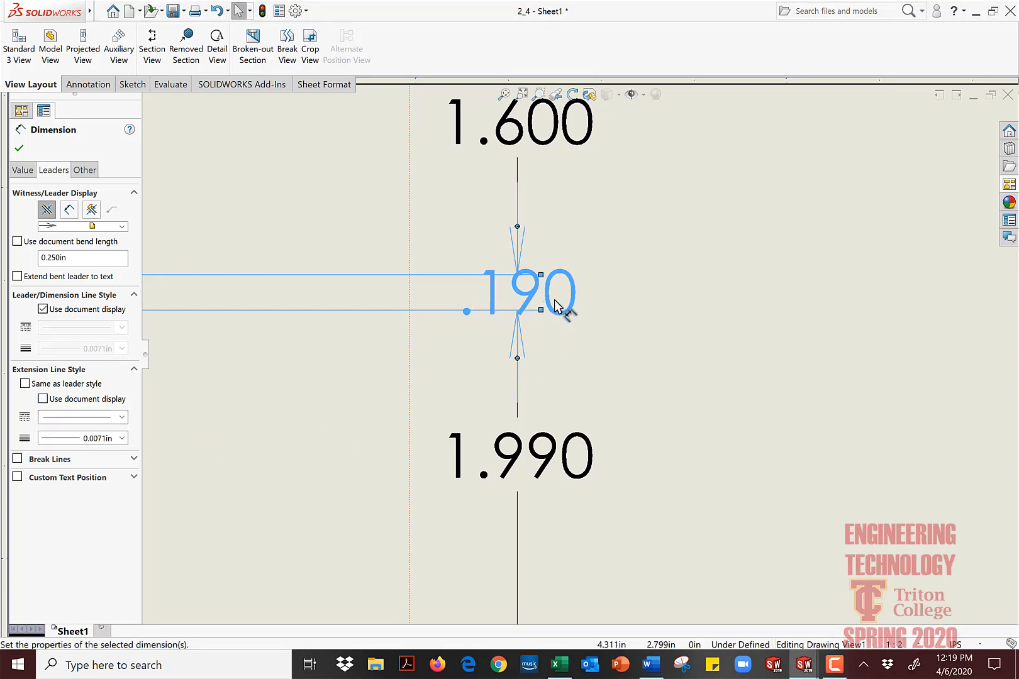
mouse_move(554, 307)
left_mouse_down()
mouse_move(632, 323)
mouse_move(584, 292)
mouse_move(561, 245)
mouse_move(547, 268)
mouse_move(551, 303)
left_mouse_up()
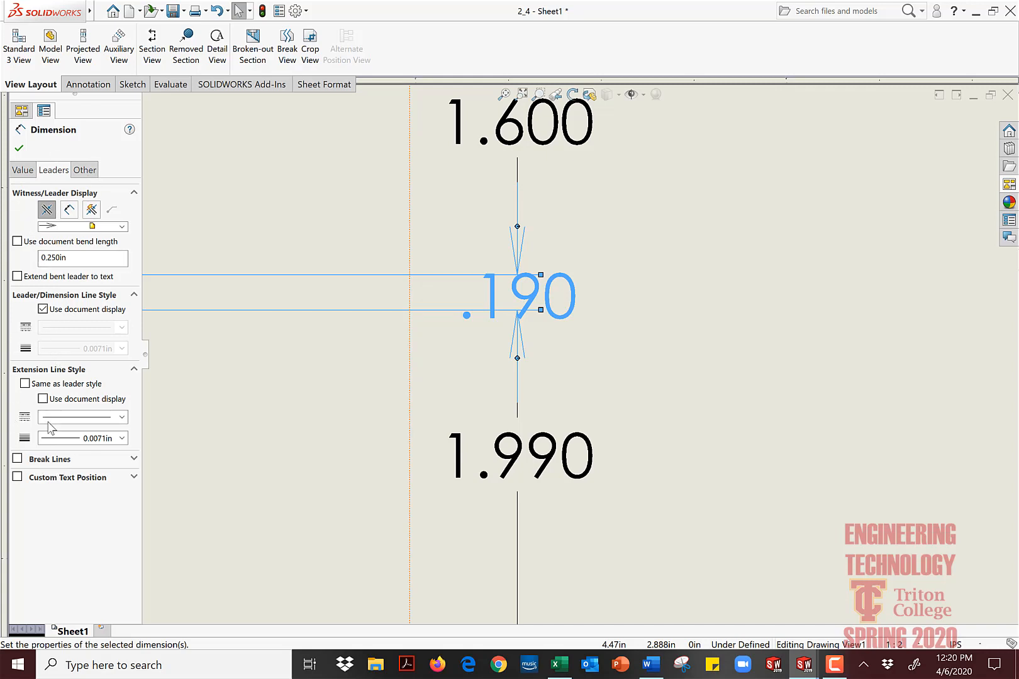
Step: Try Custom Text Position on the .190 dimension while nudging its text, and turn the option back off
left_click(134, 477)
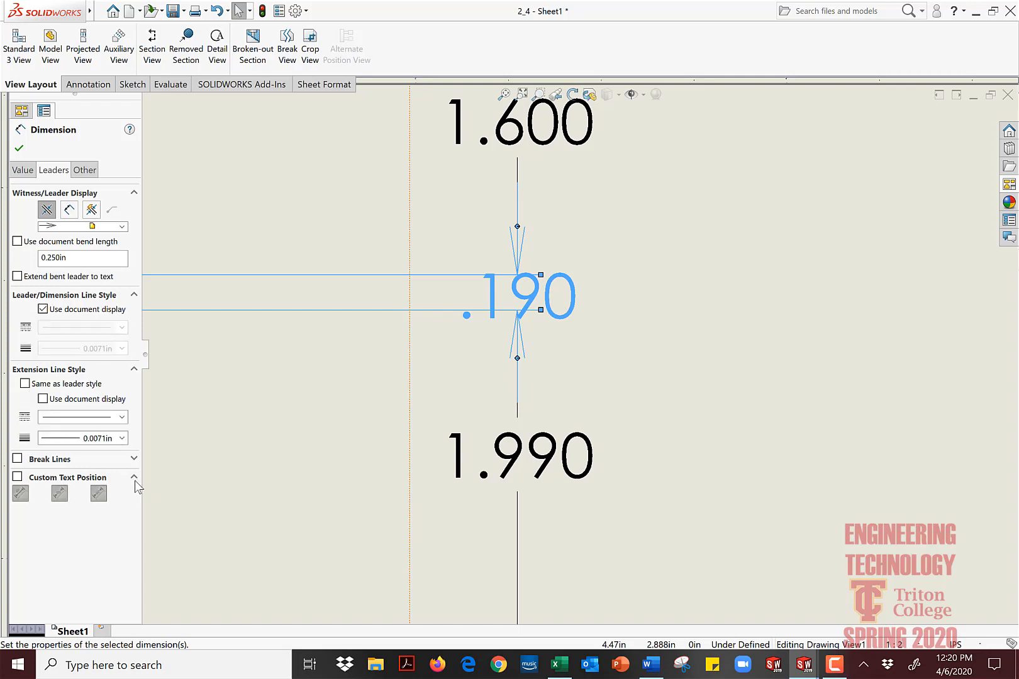
left_click(18, 477)
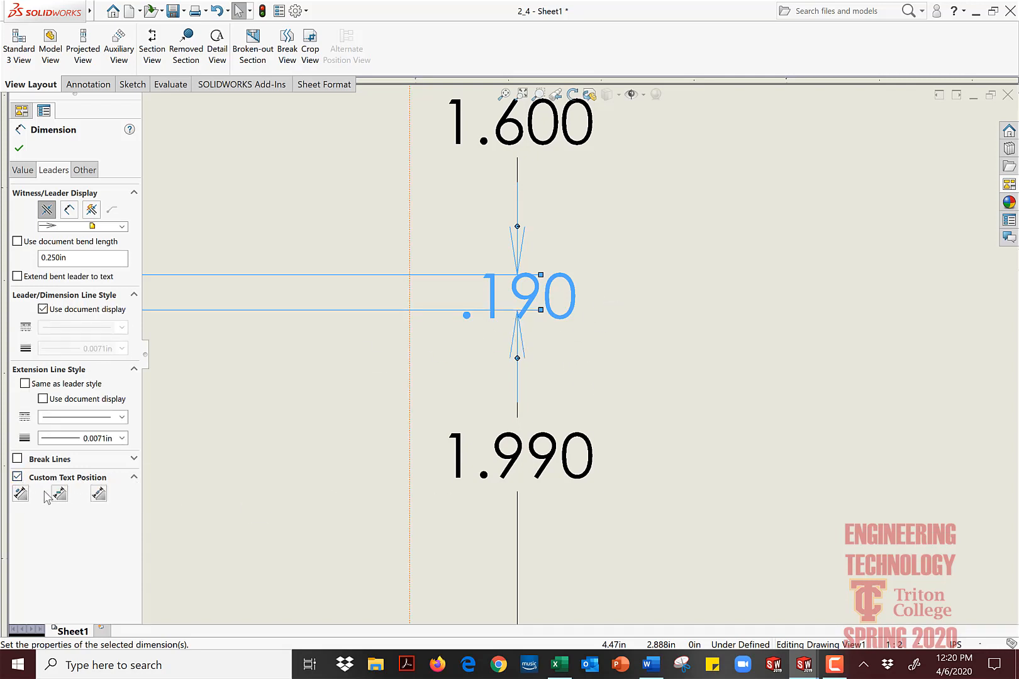
mouse_move(535, 297)
left_mouse_down()
mouse_move(626, 299)
mouse_move(533, 289)
left_mouse_up()
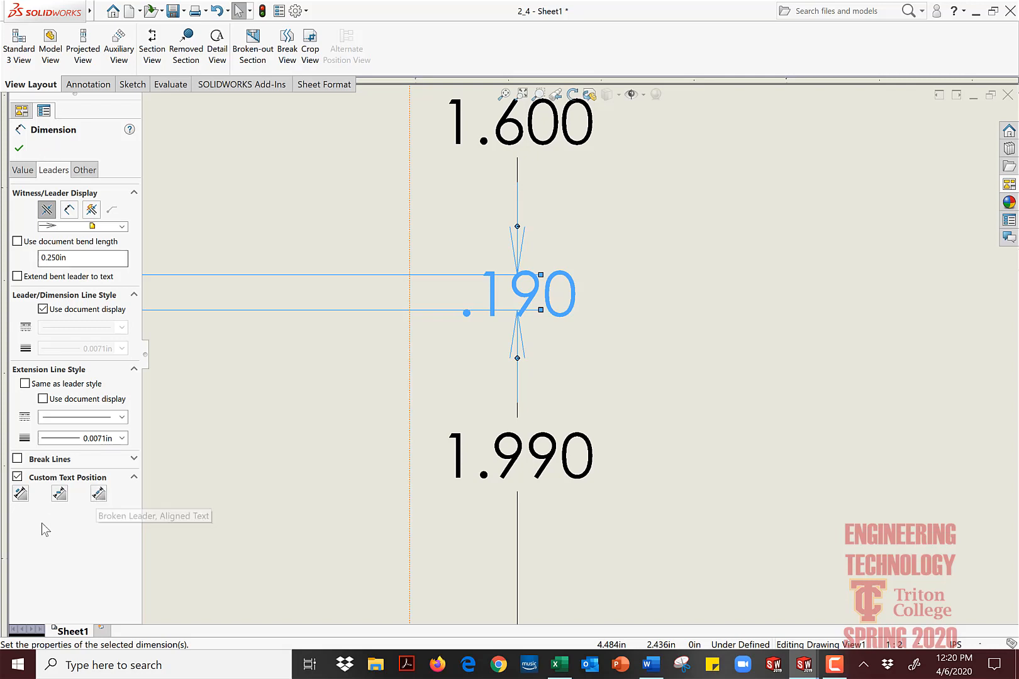
left_click(17, 477)
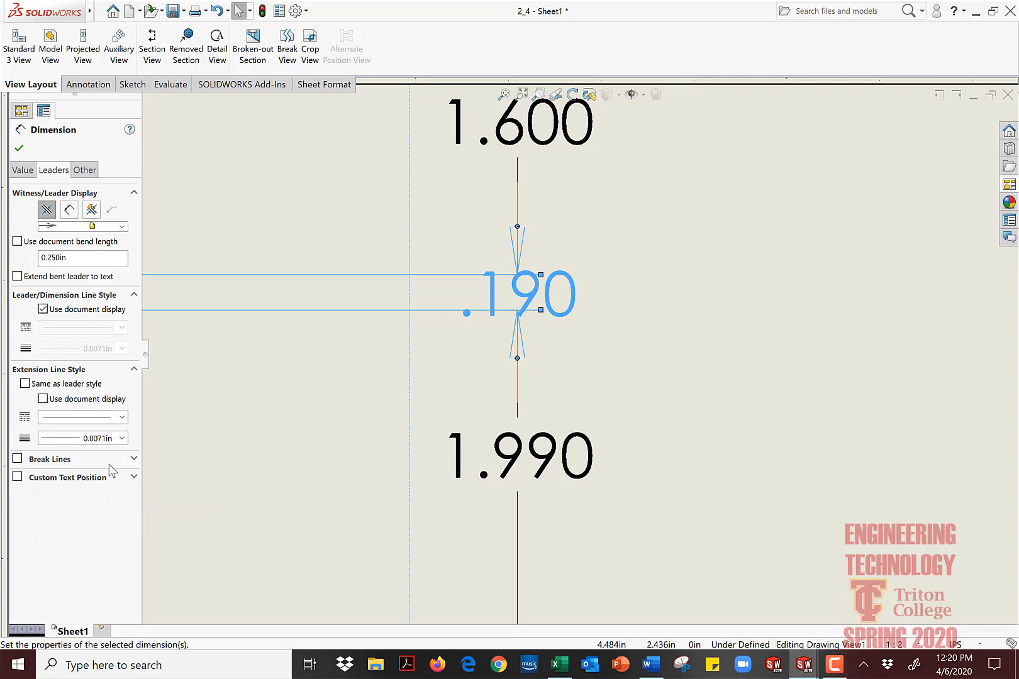
Step: Try Break Lines on the .190 dimension's extension lines while nudging its text, and turn the option back off
left_click(134, 458)
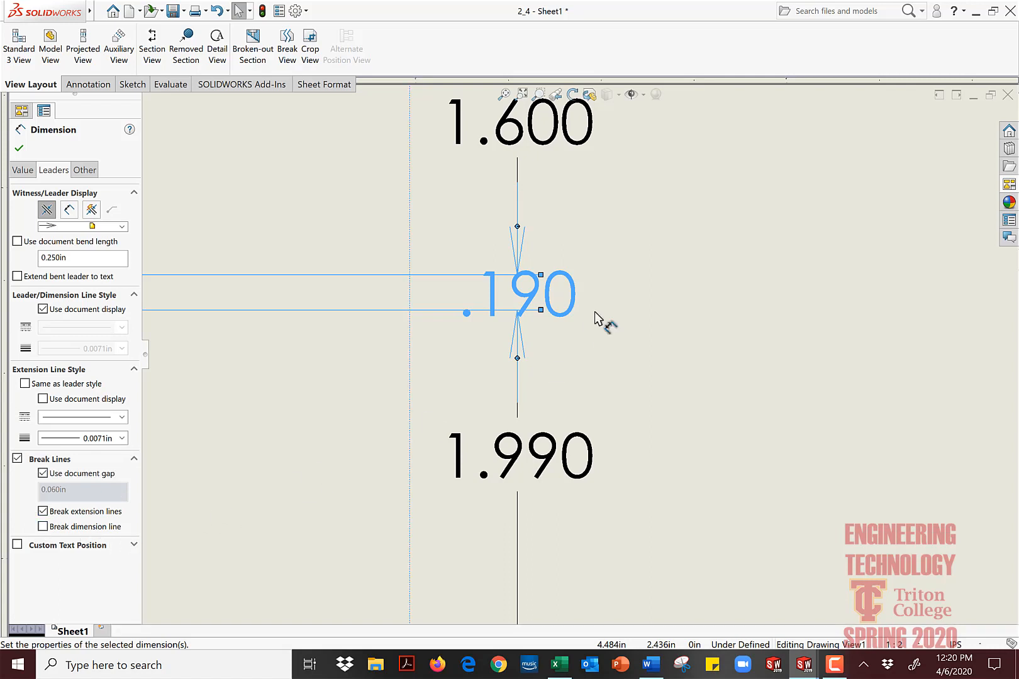
mouse_move(584, 311)
left_mouse_down()
mouse_move(629, 296)
mouse_move(656, 304)
mouse_move(584, 297)
mouse_move(580, 310)
left_mouse_up()
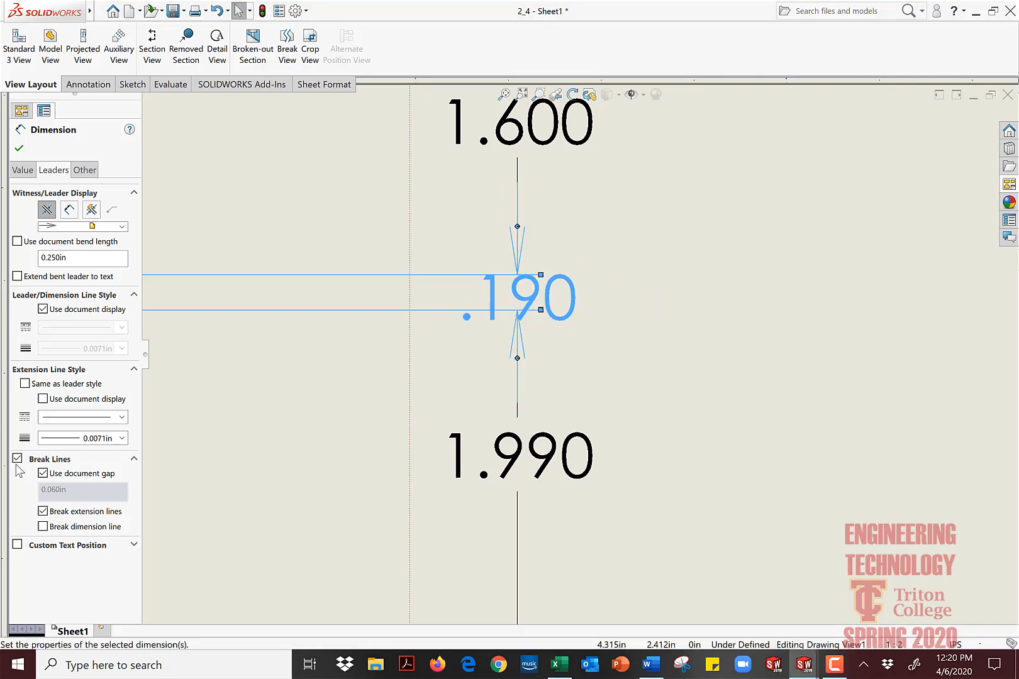
left_click(17, 458)
left_click(23, 170)
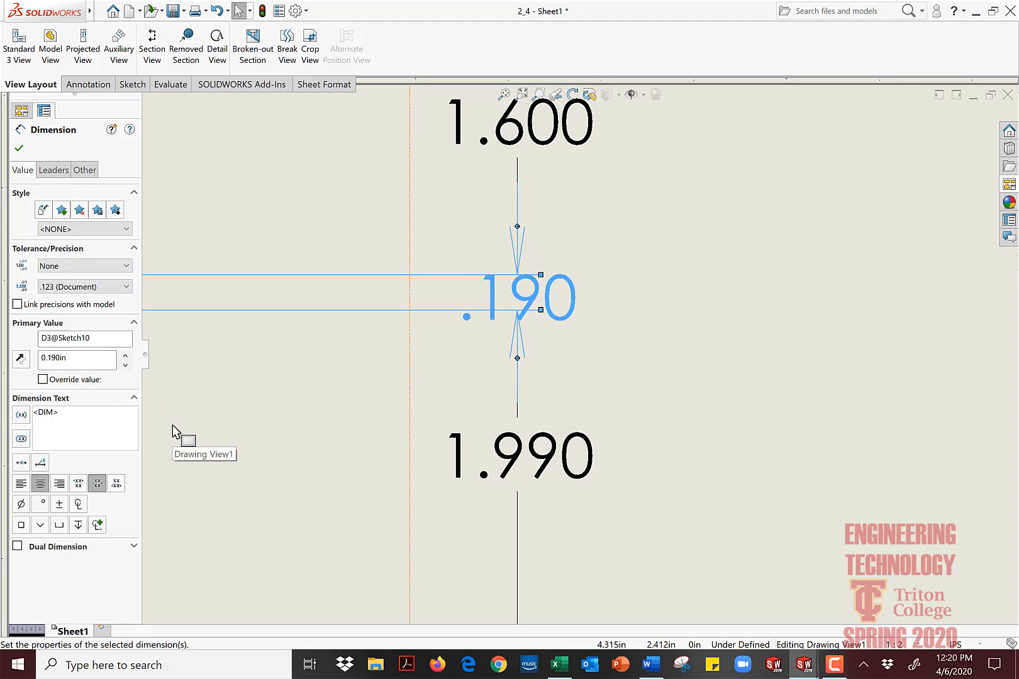
Step: Move the .190 dimension inward between the hub and the 1.990 dimension, with its text on a bent leader below its extension lines
scroll(237, 428, "up", 5)
scroll(434, 327, "up", 3)
scroll(434, 320, "down", 3)
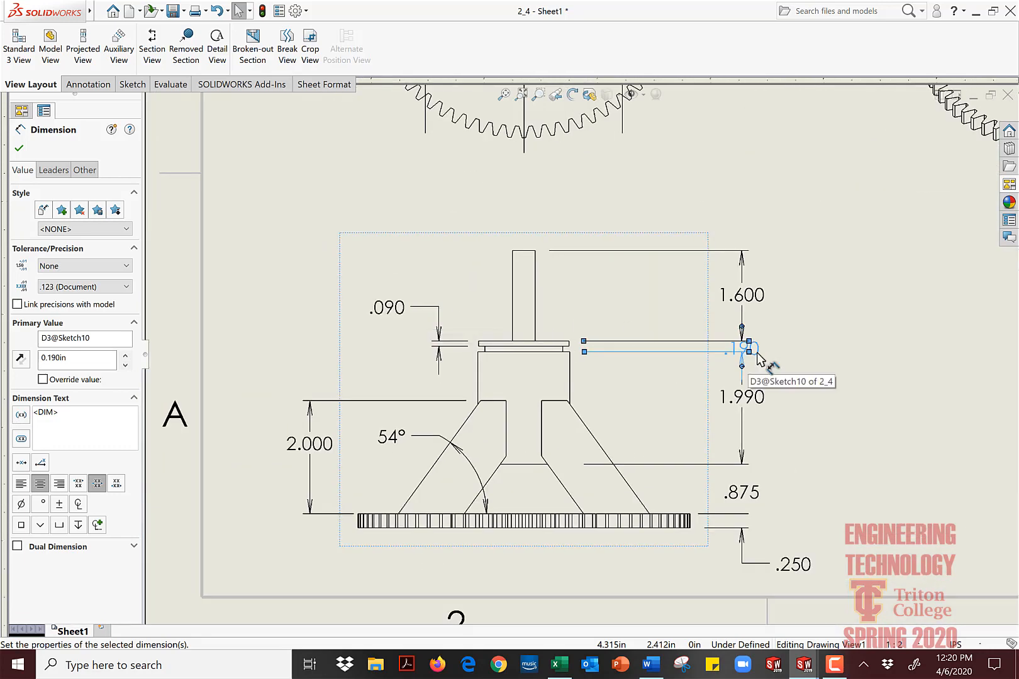
left_click_drag(749, 348, 642, 382)
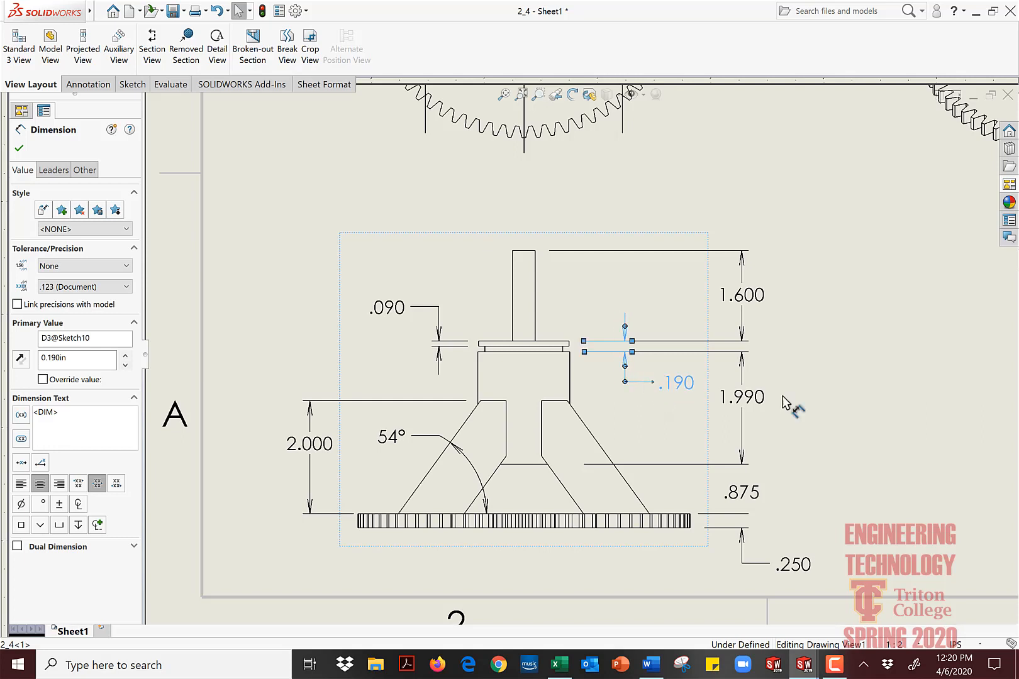
left_click(839, 388)
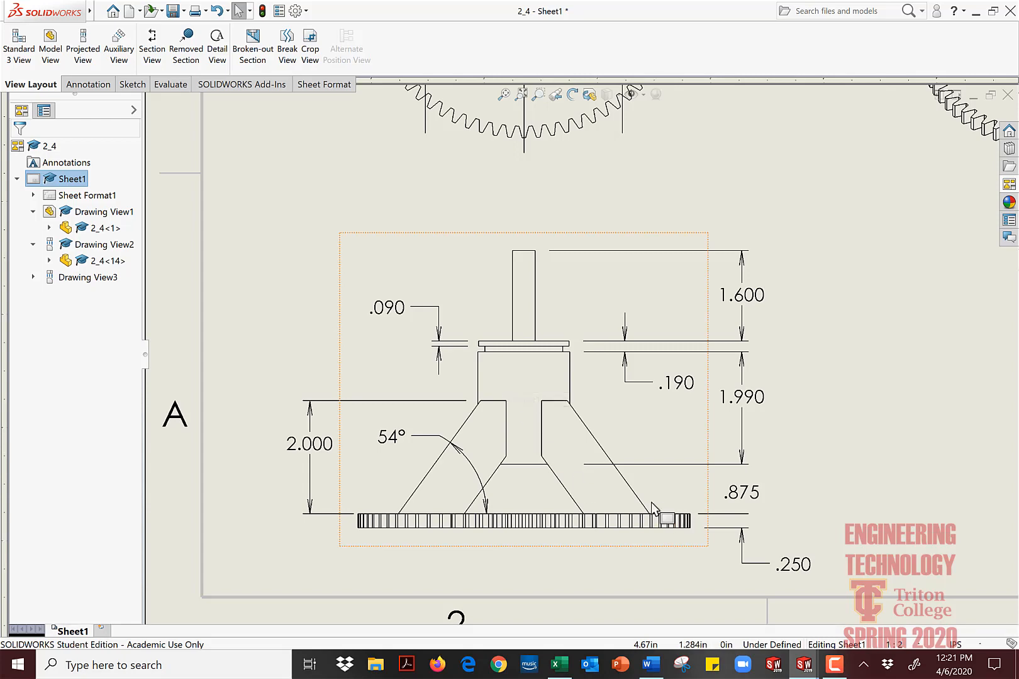
Step: Lengthen the .875 dimension's upper extension line inward, towards the horizontal edge between the sloped ribs
scroll(577, 469, "down", 5)
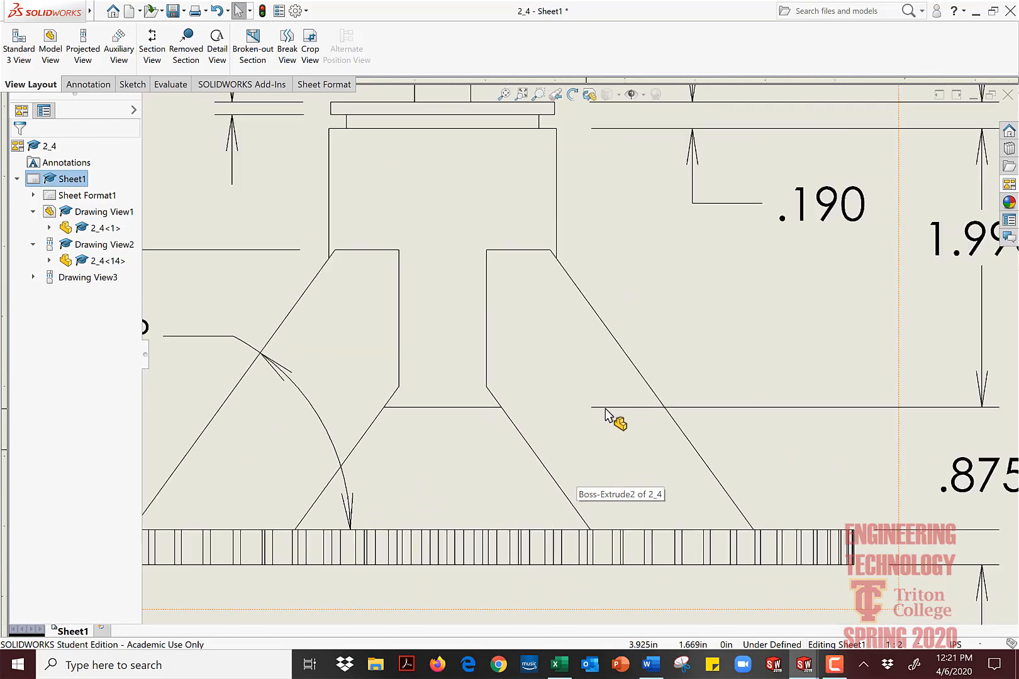
left_click(606, 408)
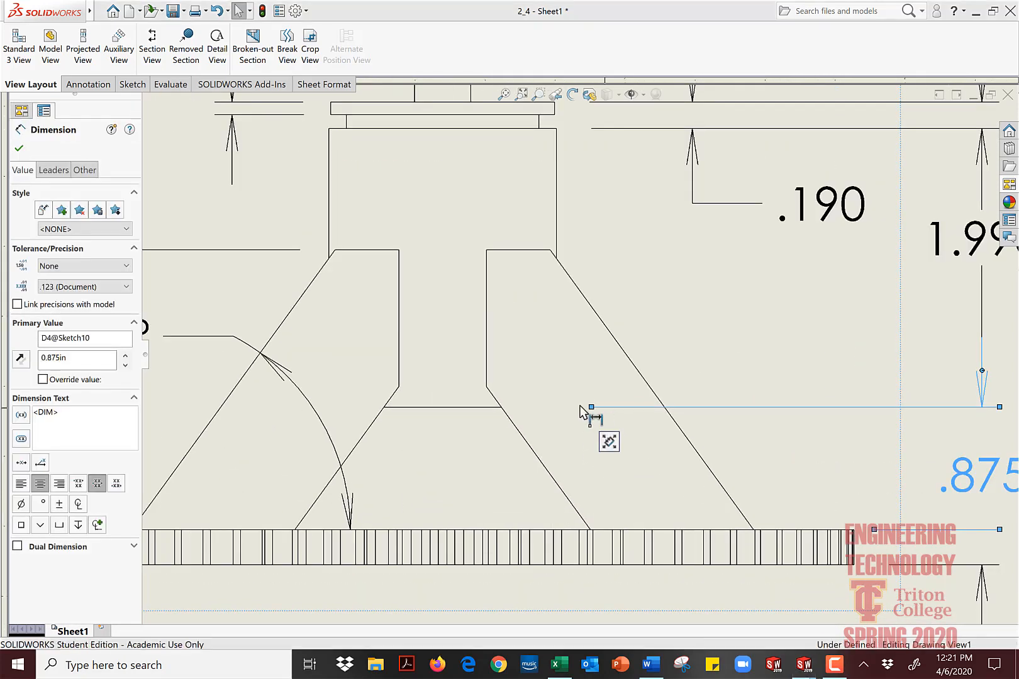
left_click(490, 456)
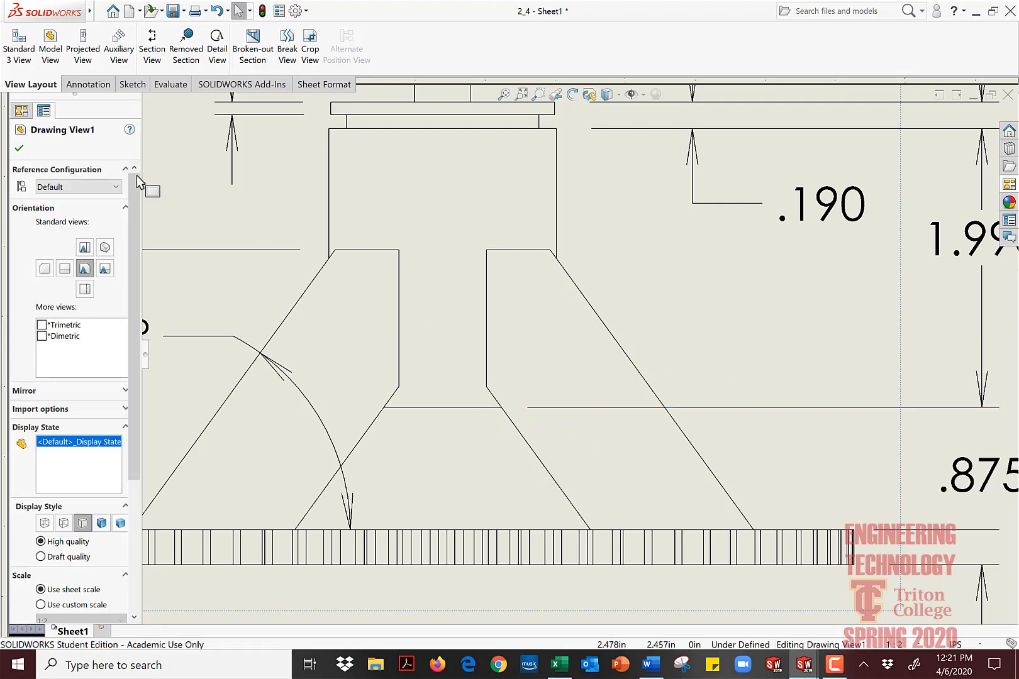
Step: Shorten the extension lines shared by the .875 and 1.990 dimensions outward until they clear the sloped rib
scroll(545, 399, "up", 1)
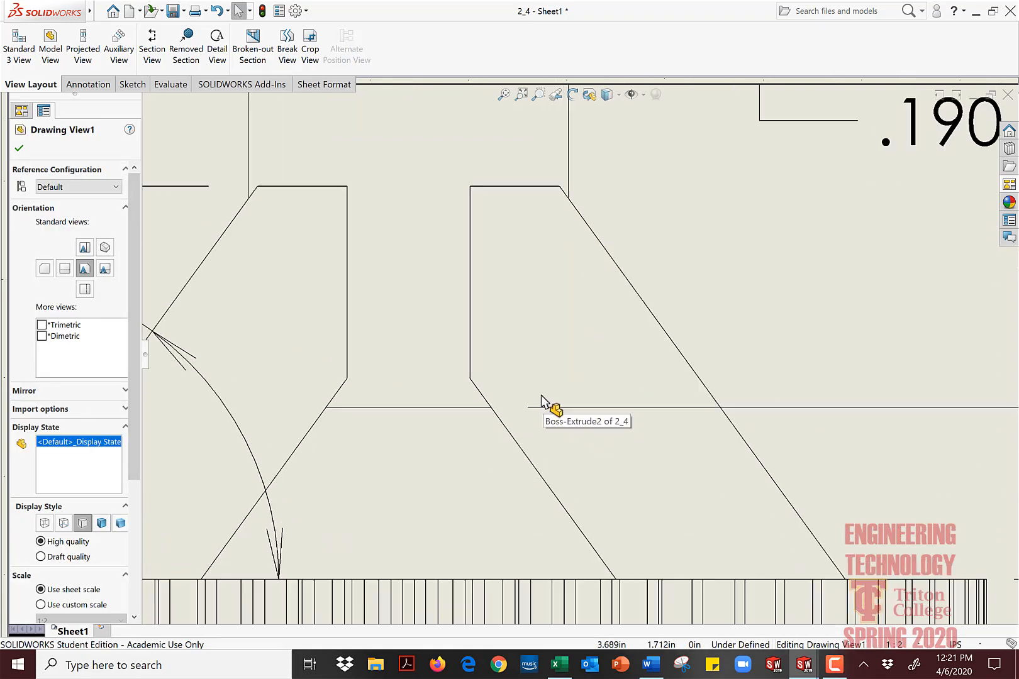
scroll(545, 401, "down", 1)
scroll(544, 401, "up", 3)
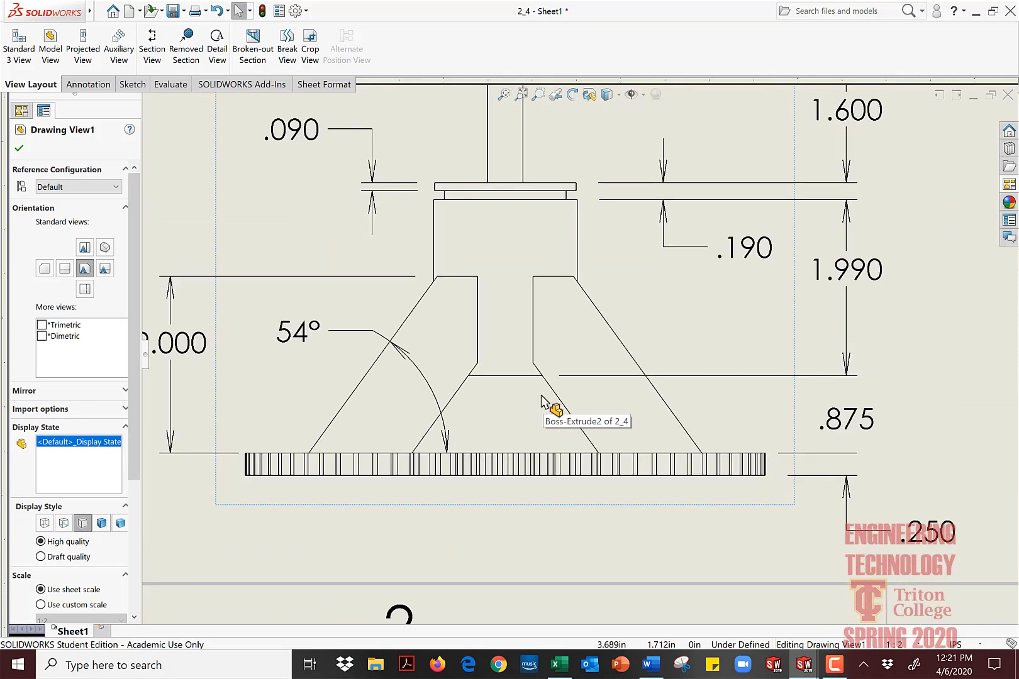
left_click(567, 376)
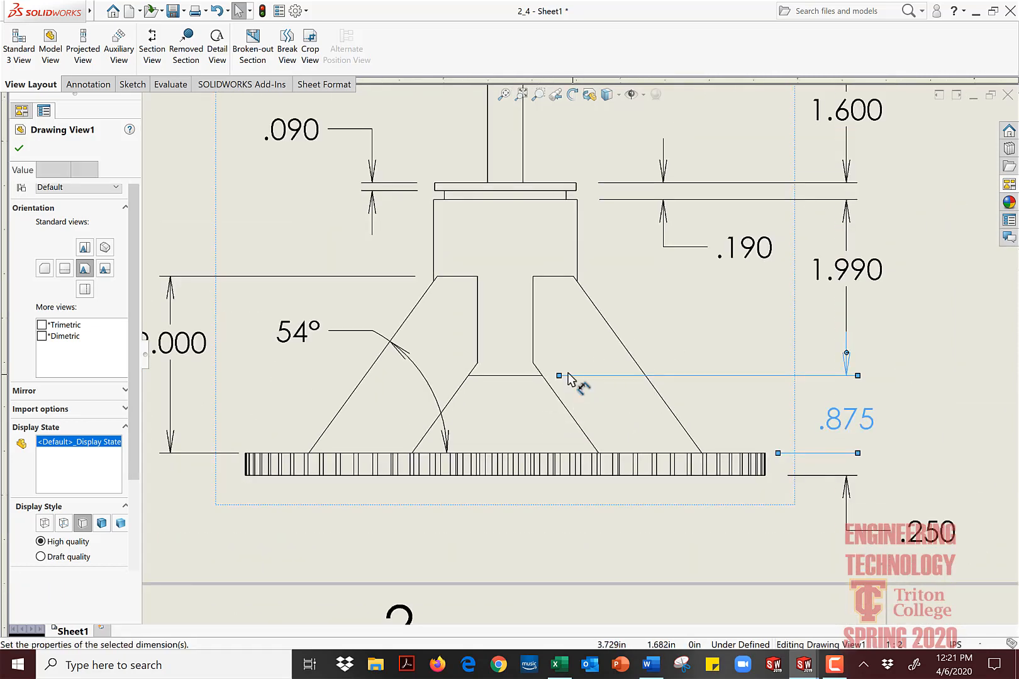
left_click(657, 388)
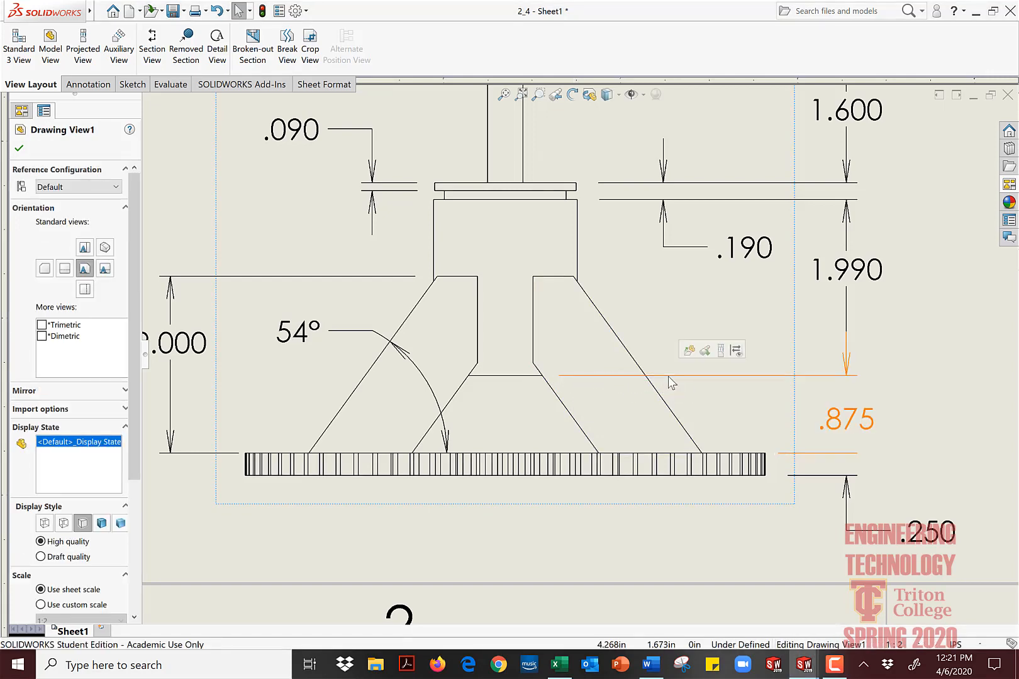
left_click(671, 376)
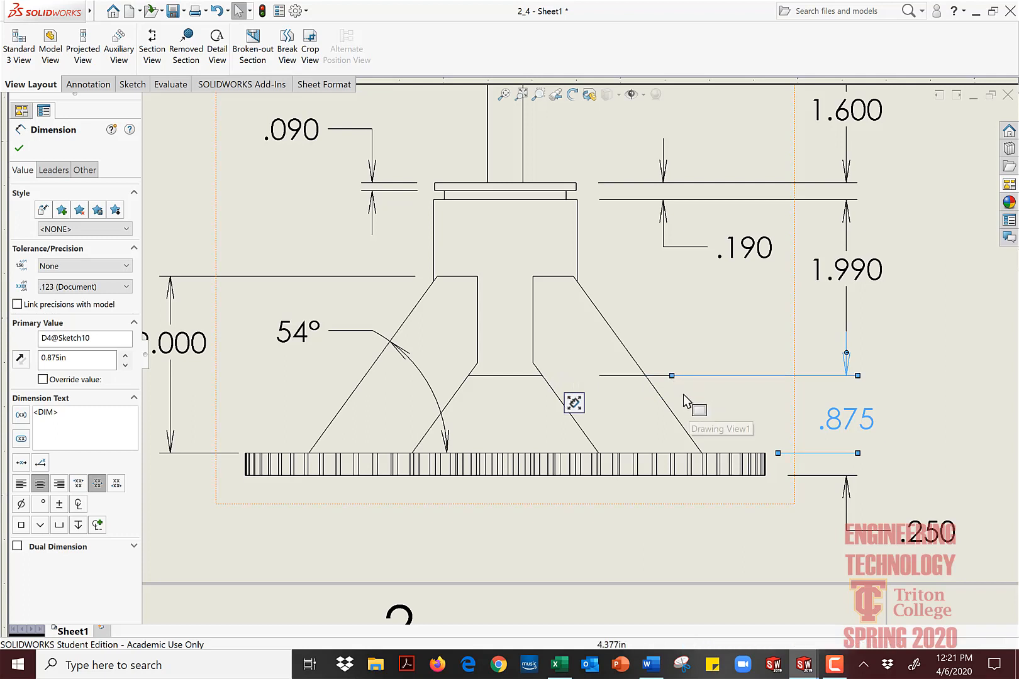
left_click(632, 376)
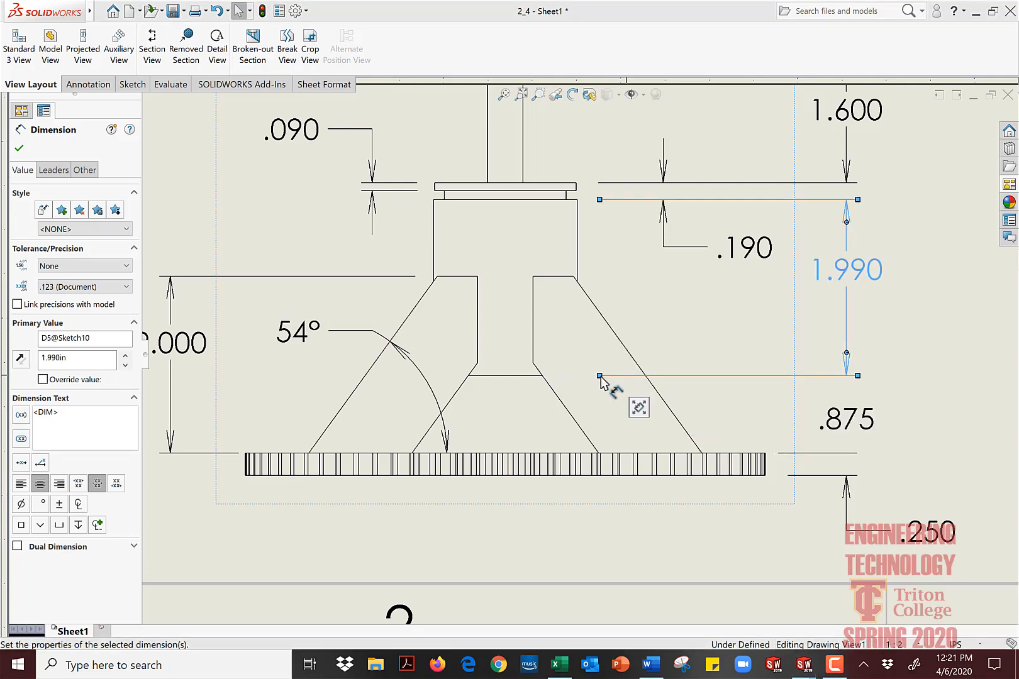
left_click_drag(599, 375, 667, 379)
left_click(955, 404)
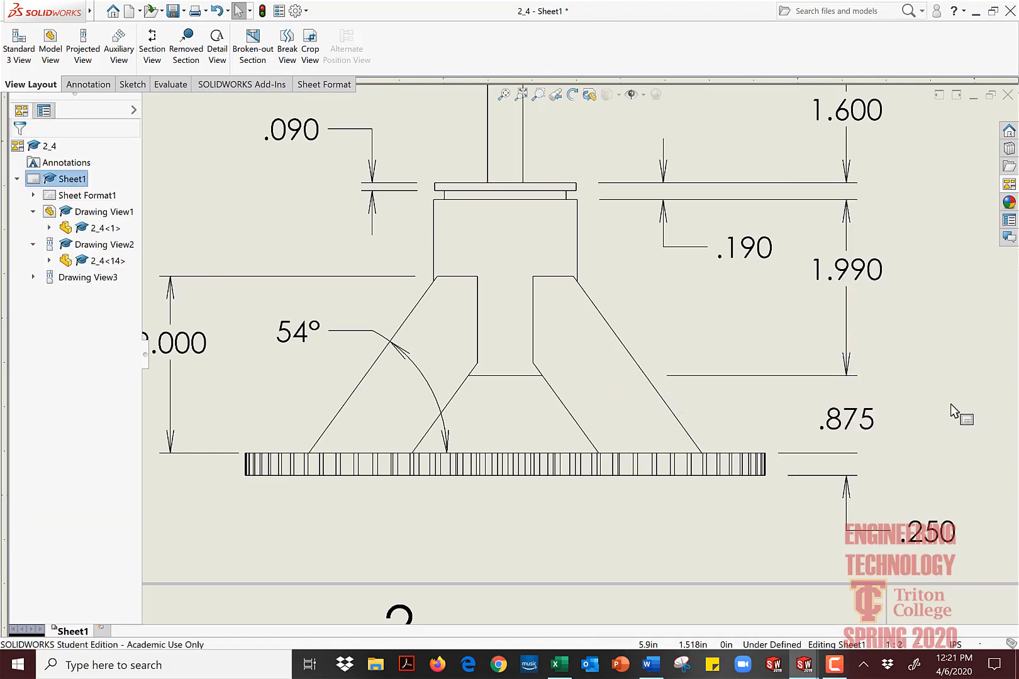
Step: Try the .875 dimension between the sloped ribs, then return it to the column below the 1.990 dimension
scroll(950, 404, "up", 1)
scroll(880, 391, "up", 1)
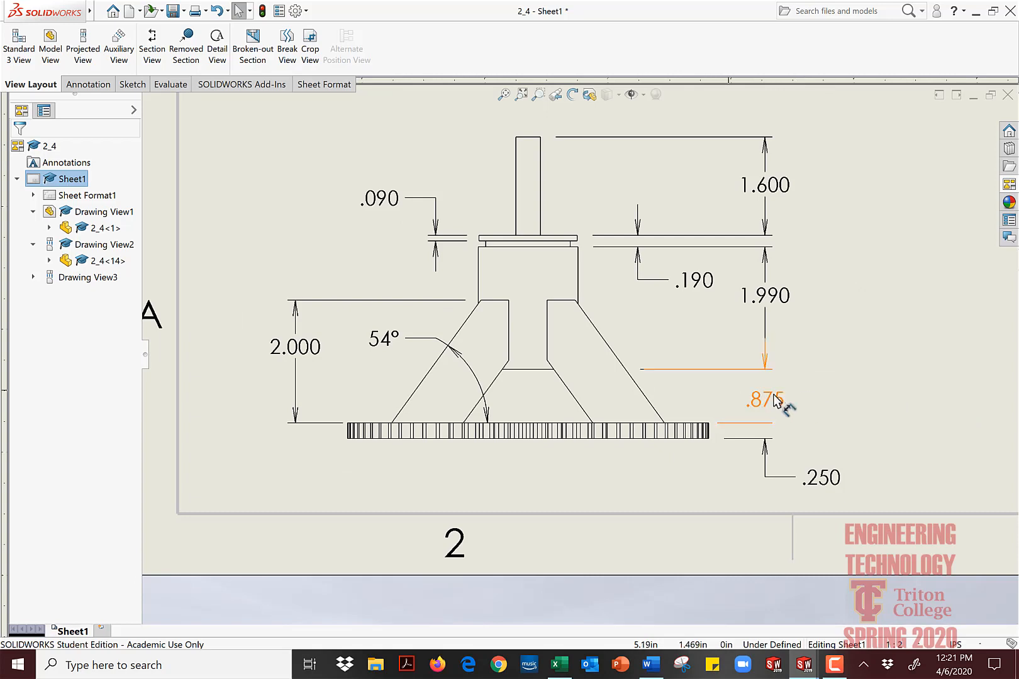
left_click_drag(784, 405, 534, 399)
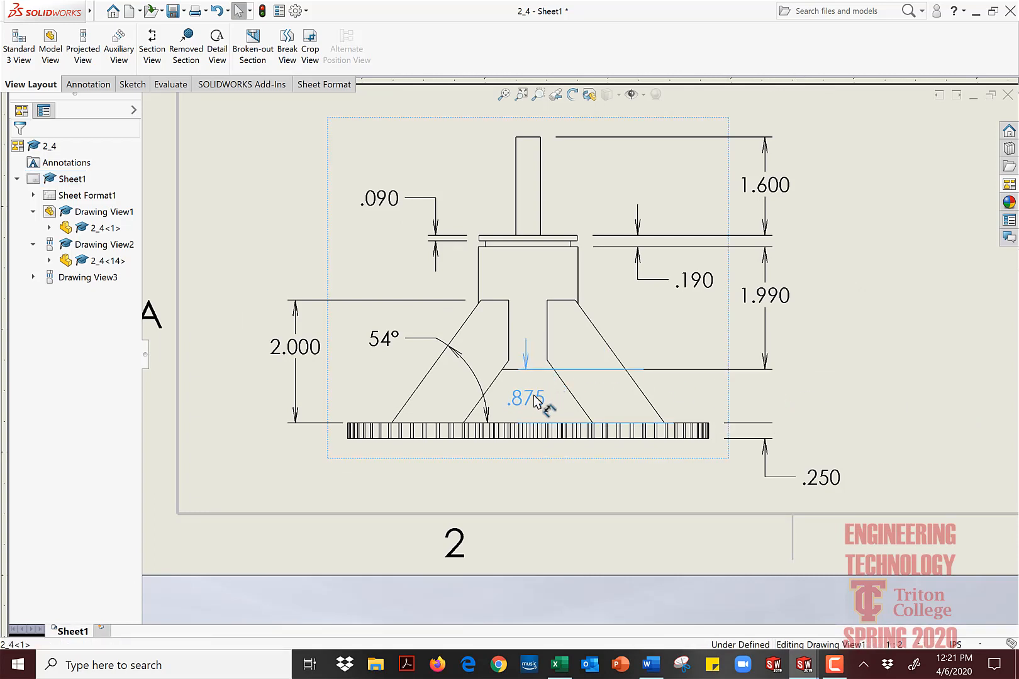
mouse_move(533, 395)
left_mouse_down()
mouse_move(783, 413)
mouse_move(771, 405)
left_mouse_up()
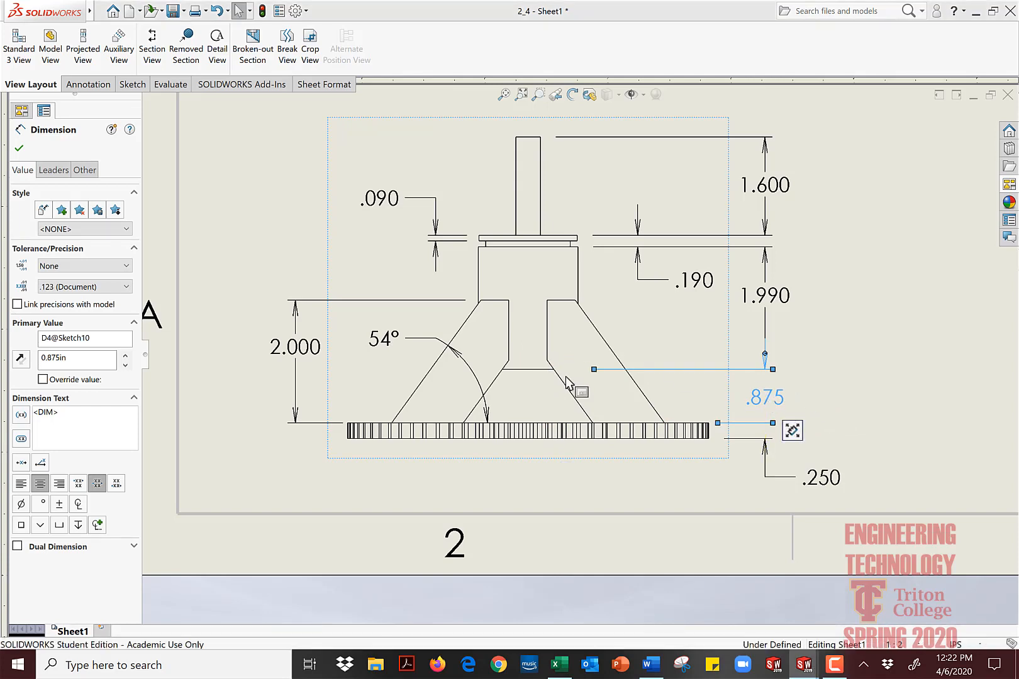
Step: Lengthen the extension line shared by the 1.990 and .875 dimensions inward, ending just short of the horizontal edge between the ribs
left_click(566, 377)
scroll(600, 370, "up", 3)
scroll(548, 326, "down", 4)
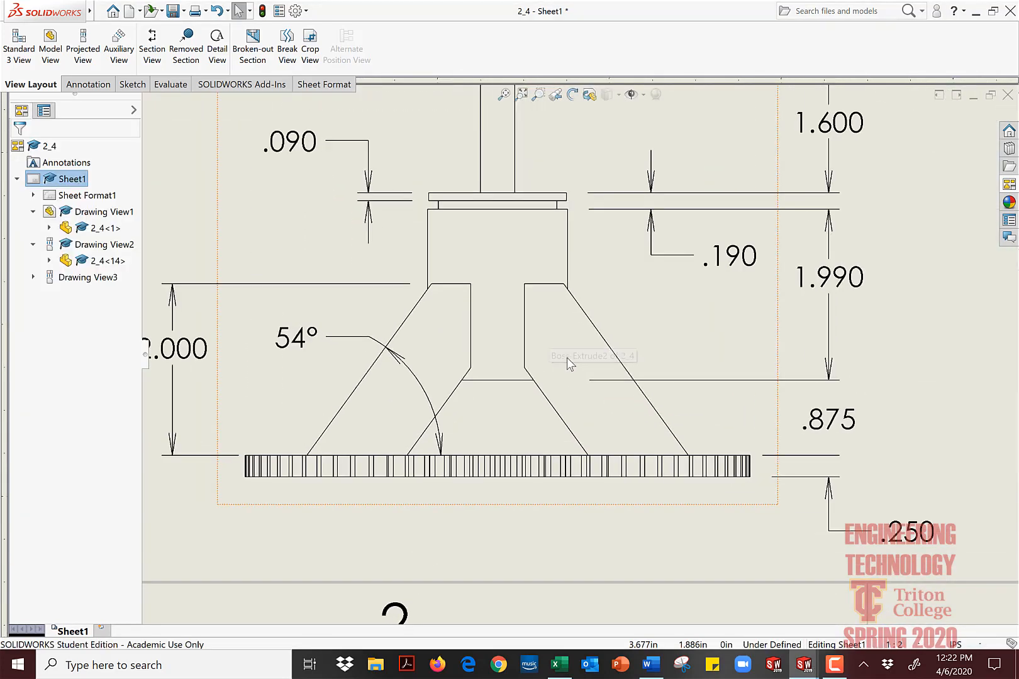
scroll(566, 357, "down", 2)
left_click(741, 391)
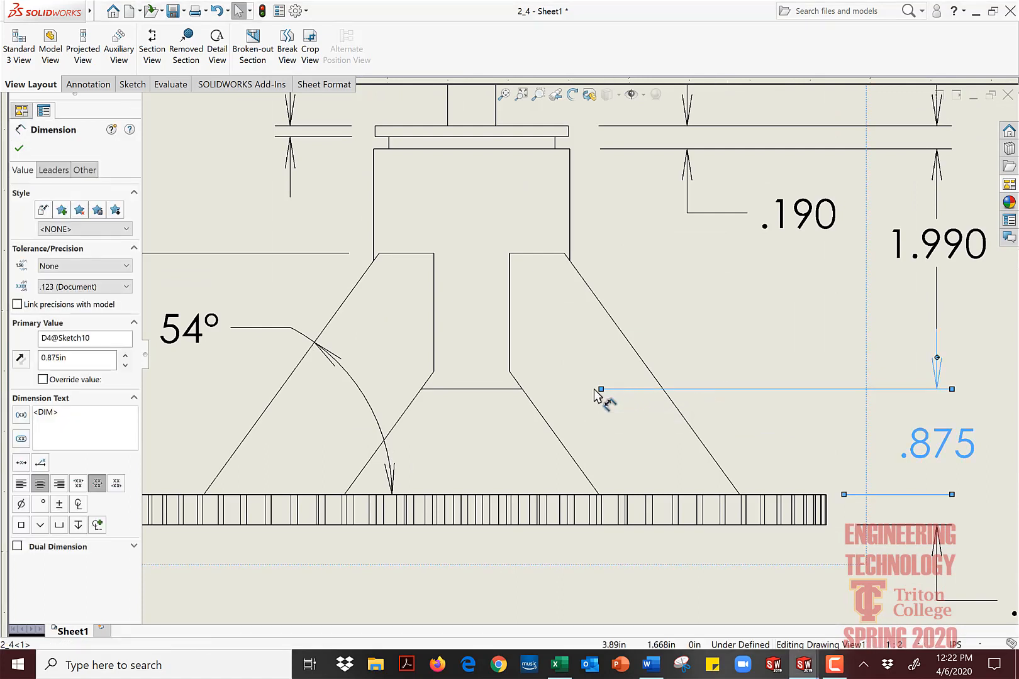
mouse_move(594, 389)
left_mouse_down()
mouse_move(554, 386)
mouse_move(611, 398)
mouse_move(602, 395)
left_mouse_up()
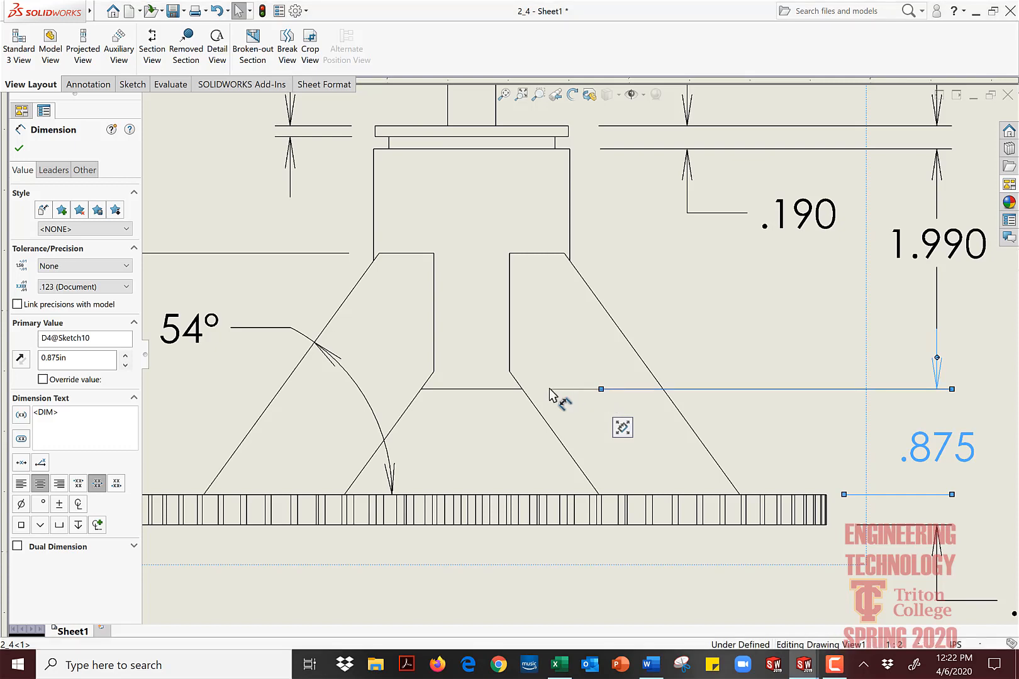
left_click(552, 456)
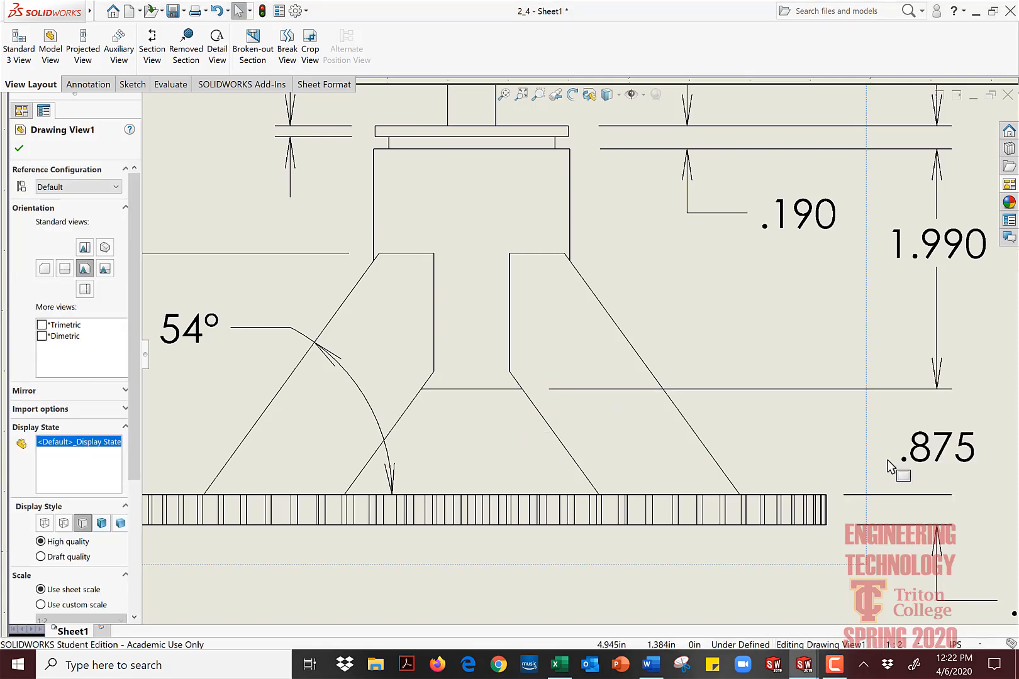
Step: Review the line thickness print settings in the document properties and accept them without edits
scroll(994, 390, "up", 3)
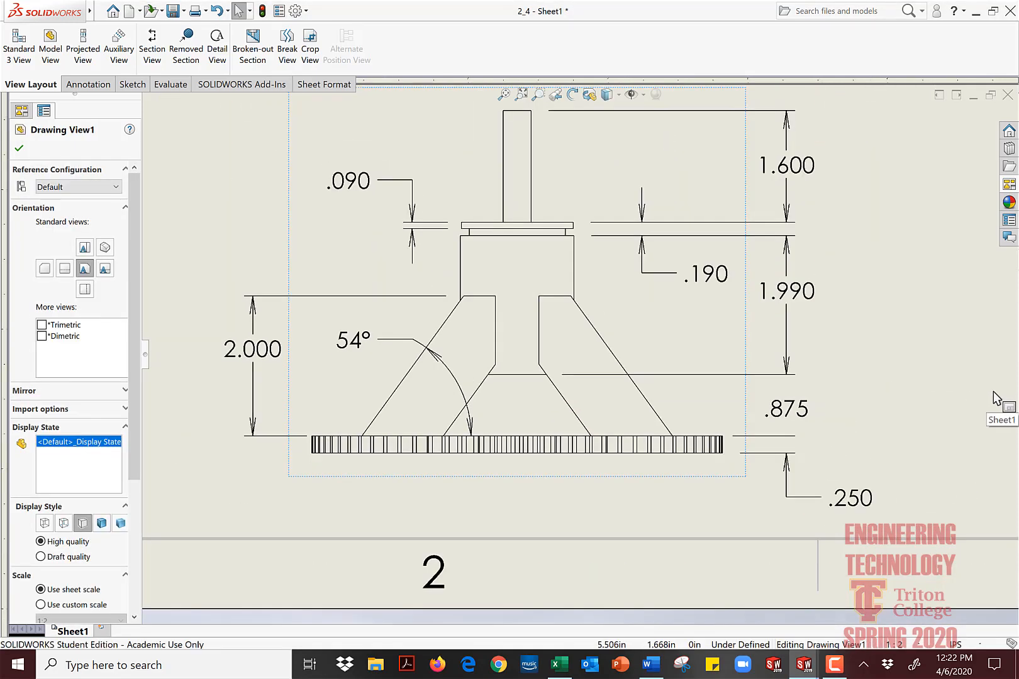
scroll(993, 390, "up", 2)
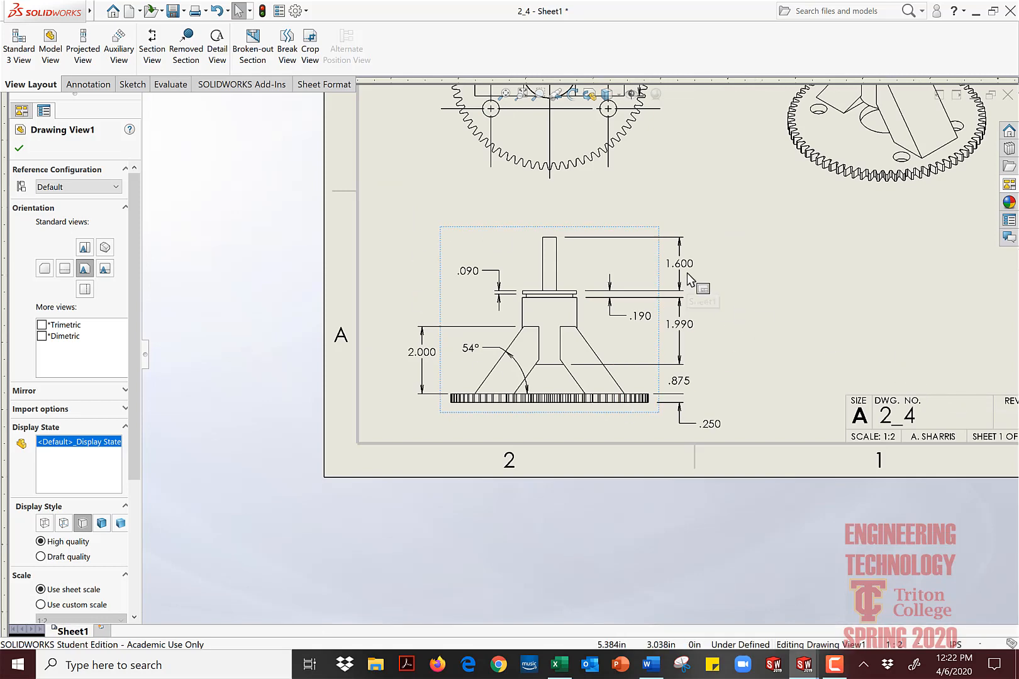
scroll(686, 273, "up", 1)
scroll(620, 219, "down", 2)
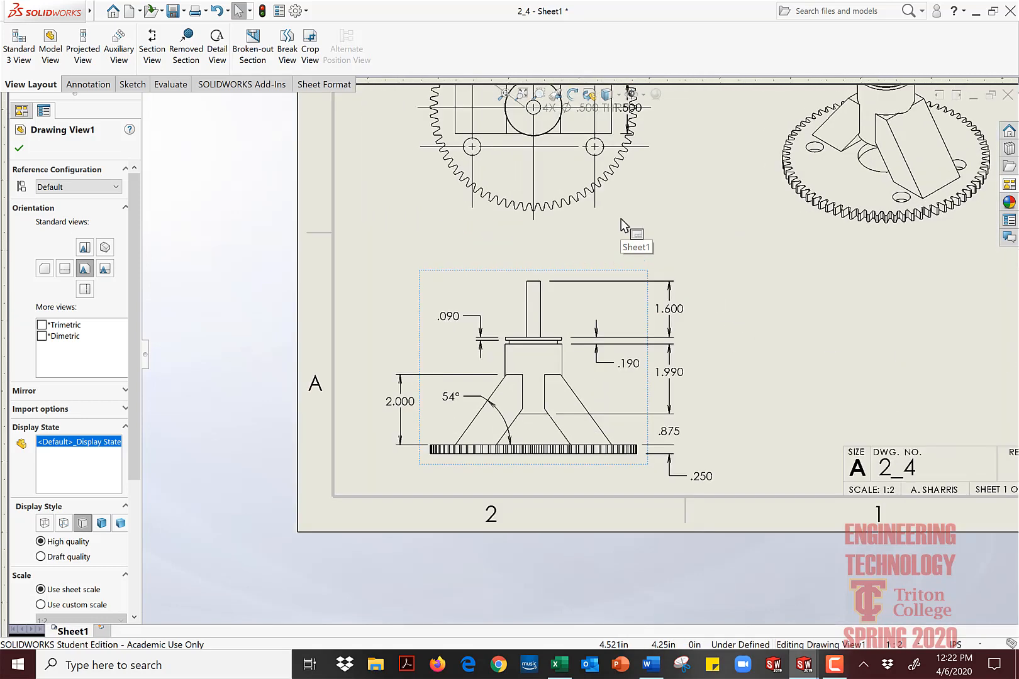
left_click(295, 11)
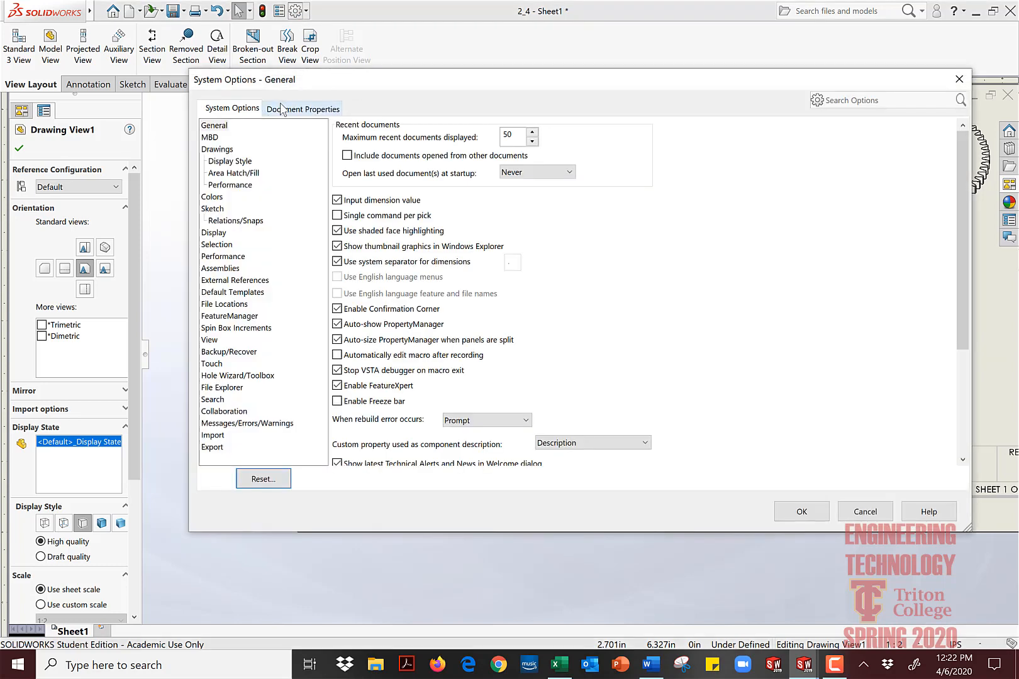
left_click(303, 109)
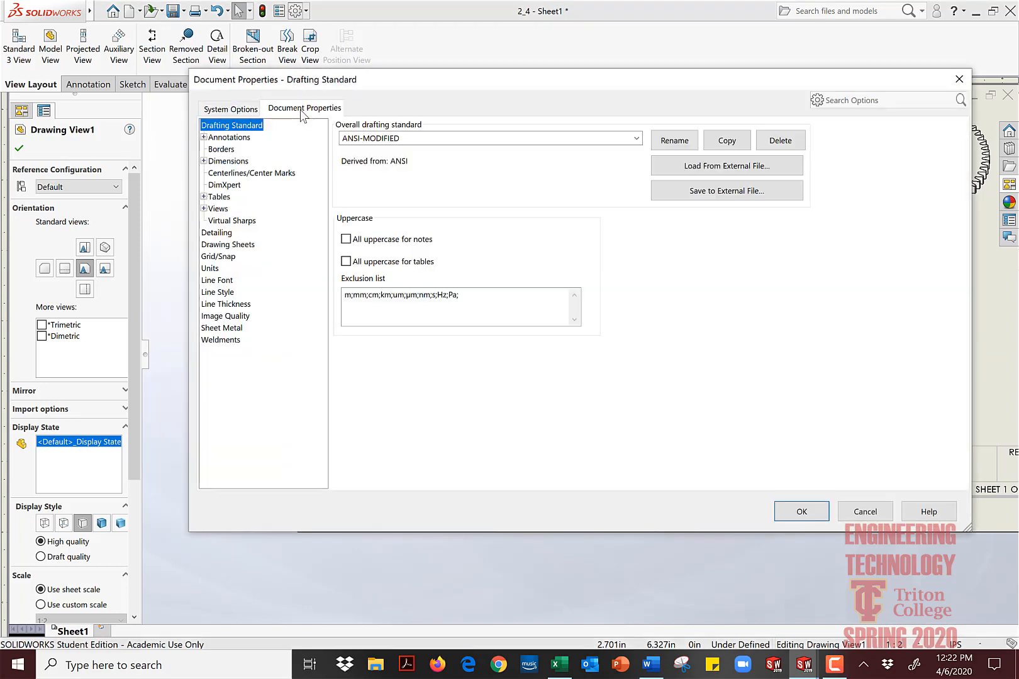
left_click(231, 305)
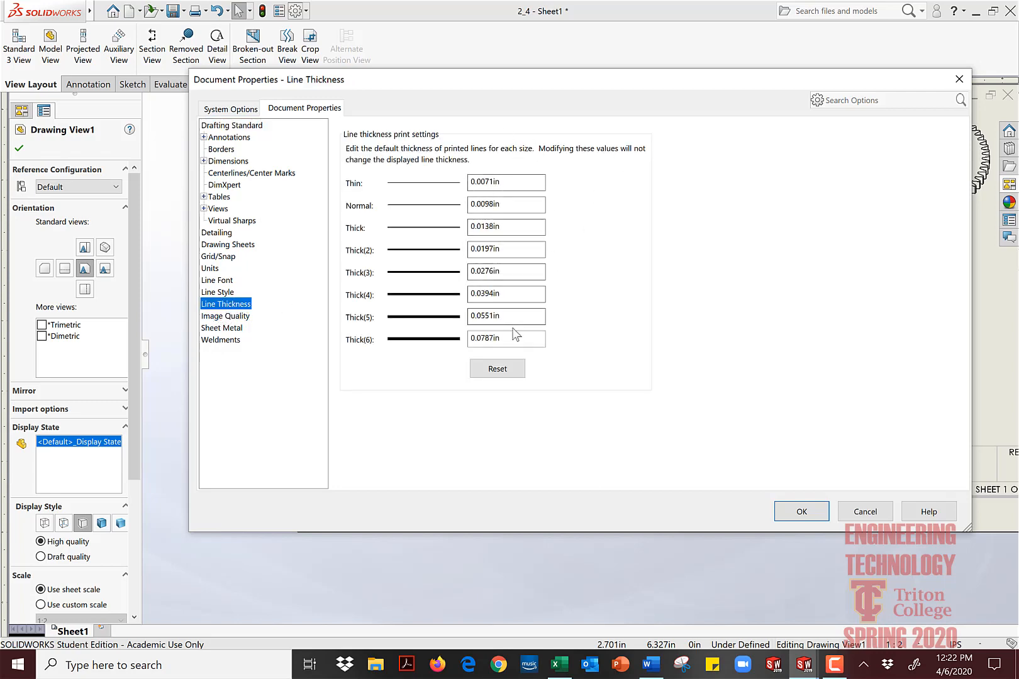
left_click(801, 511)
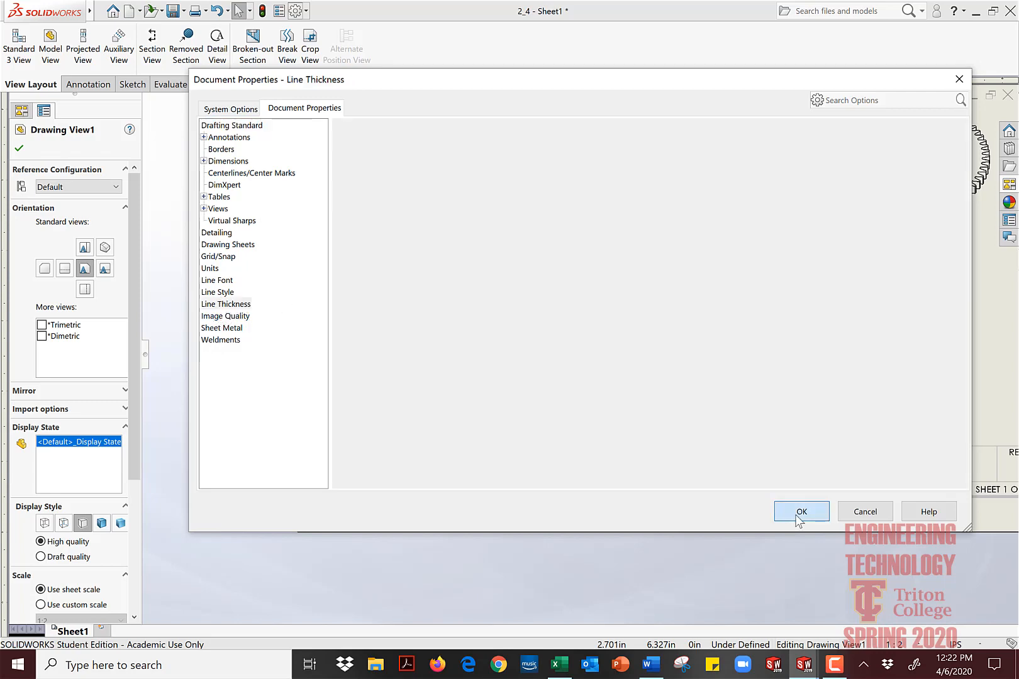
Step: Move the 4X Ø.500 THRU hole callout out of the top view, placing it beyond the gear's upper-left edge
scroll(767, 359, "up", 2)
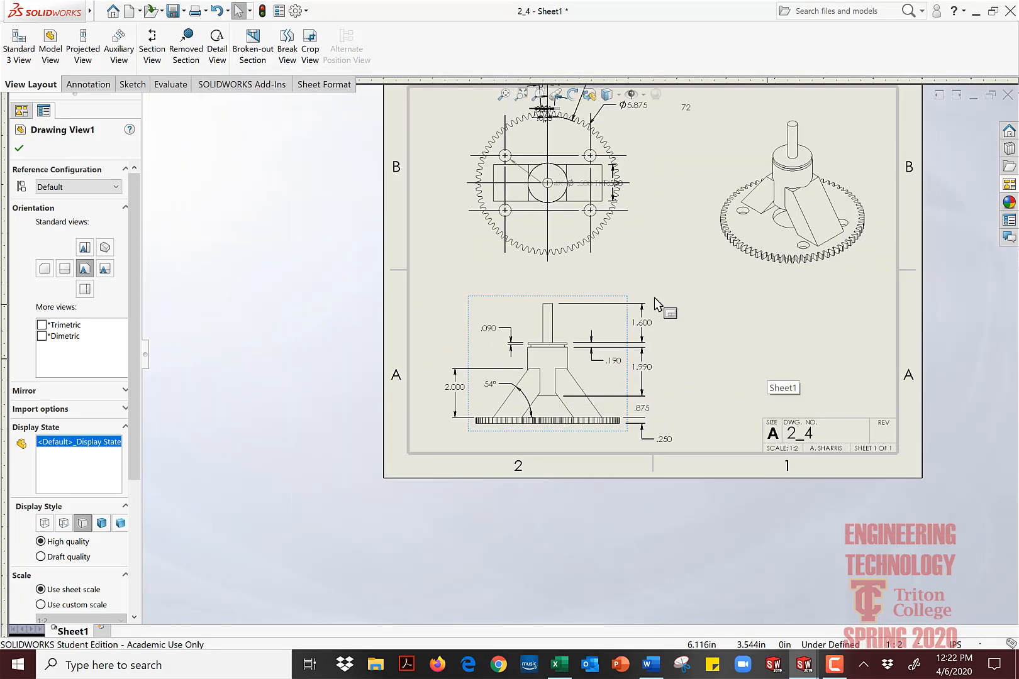
scroll(654, 297, "down", 1)
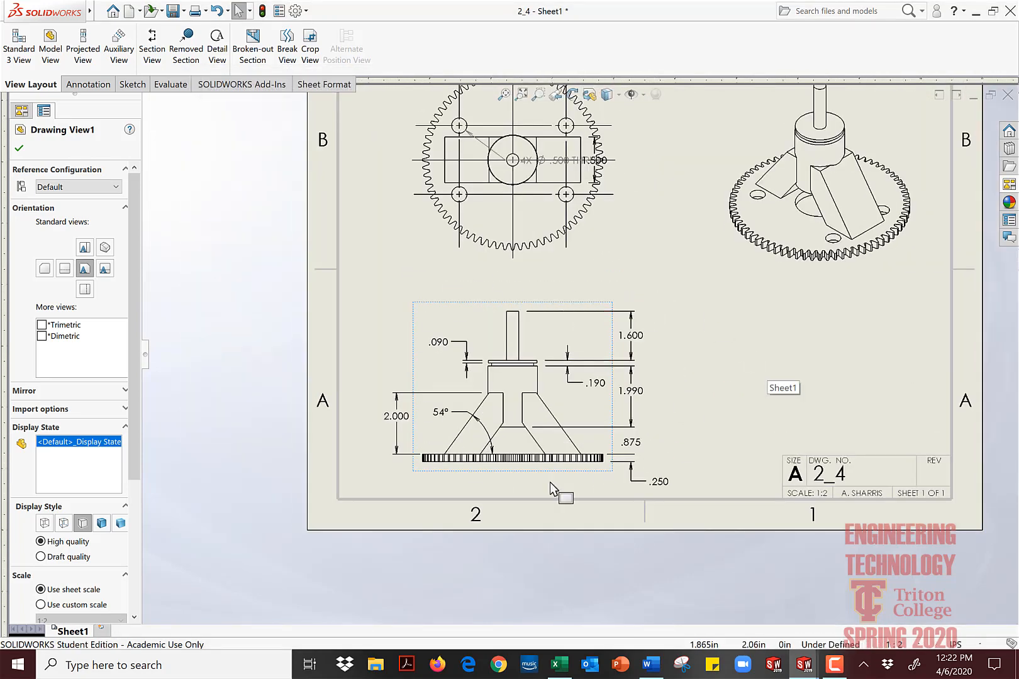
mouse_move(528, 283)
middle_mouse_down()
mouse_move(535, 333)
mouse_move(509, 368)
middle_mouse_up()
scroll(515, 236, "up", 1)
scroll(516, 242, "down", 2)
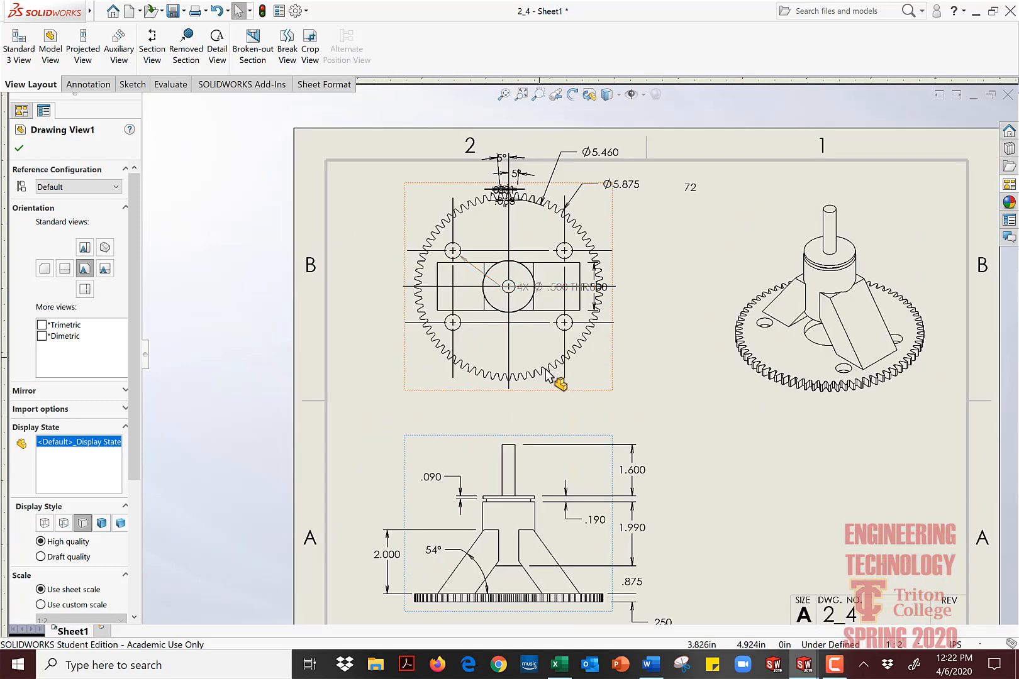
scroll(505, 428, "up", 1)
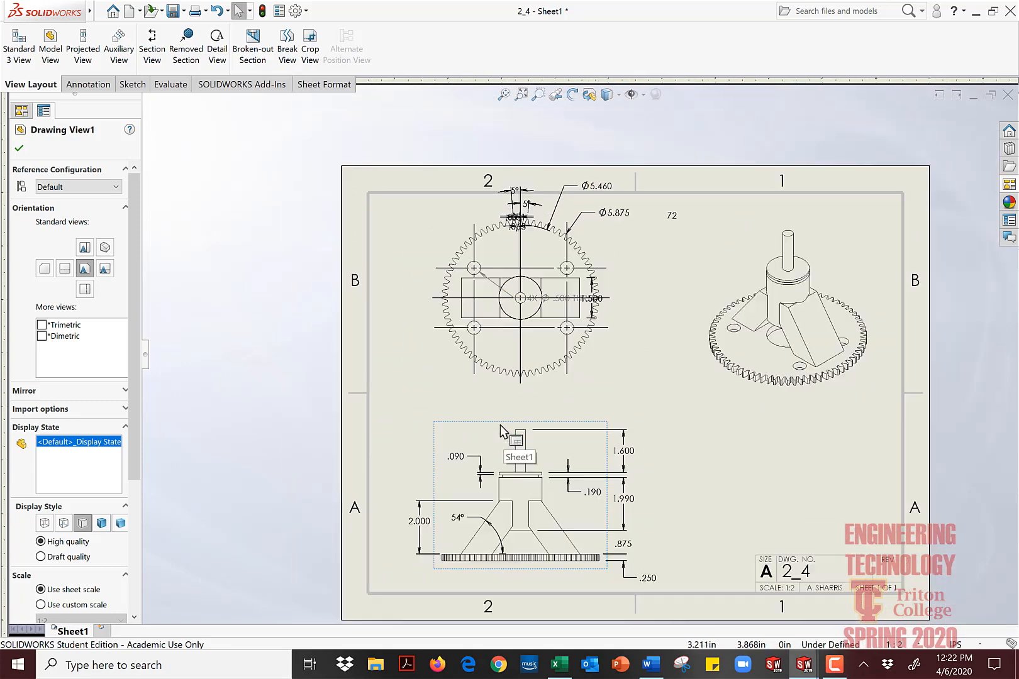
scroll(513, 450, "down", 2)
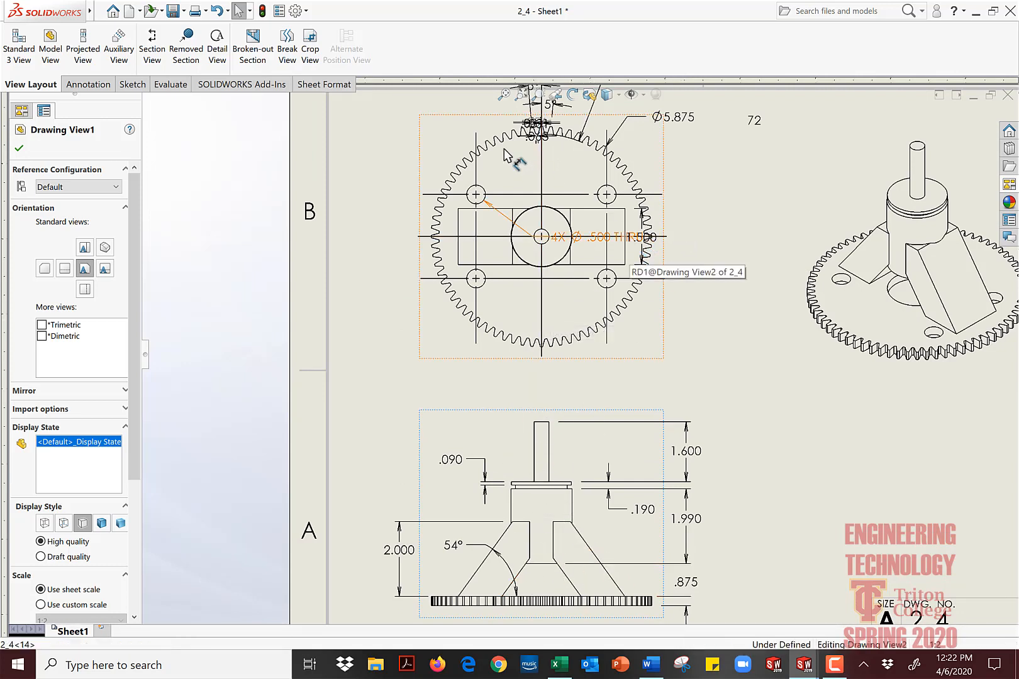
mouse_move(622, 259)
left_mouse_down()
mouse_move(402, 119)
mouse_move(422, 129)
left_mouse_up()
left_click(344, 135)
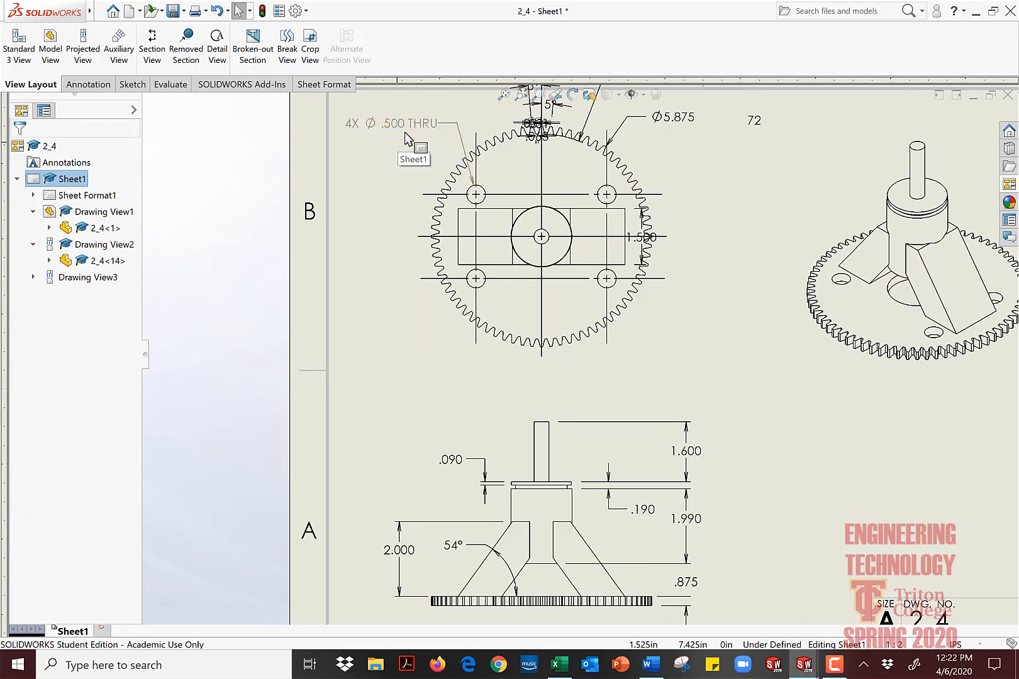
Step: Expand the 2_4 component's features under Drawing View1 and look through the component's available commands
right_click(97, 230)
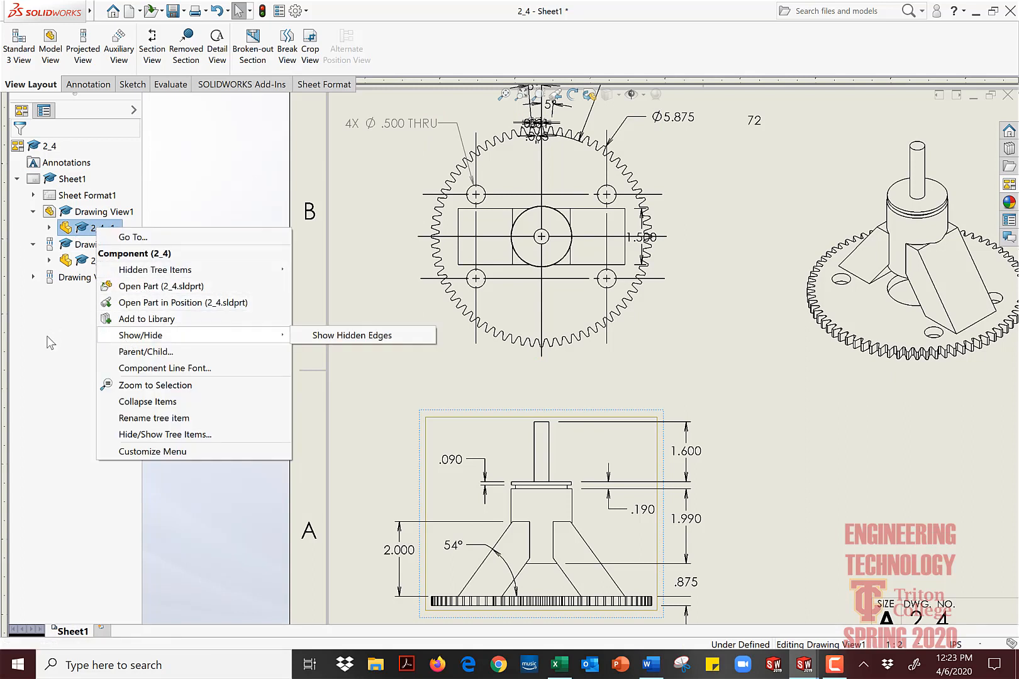
left_click(43, 366)
left_click(48, 228)
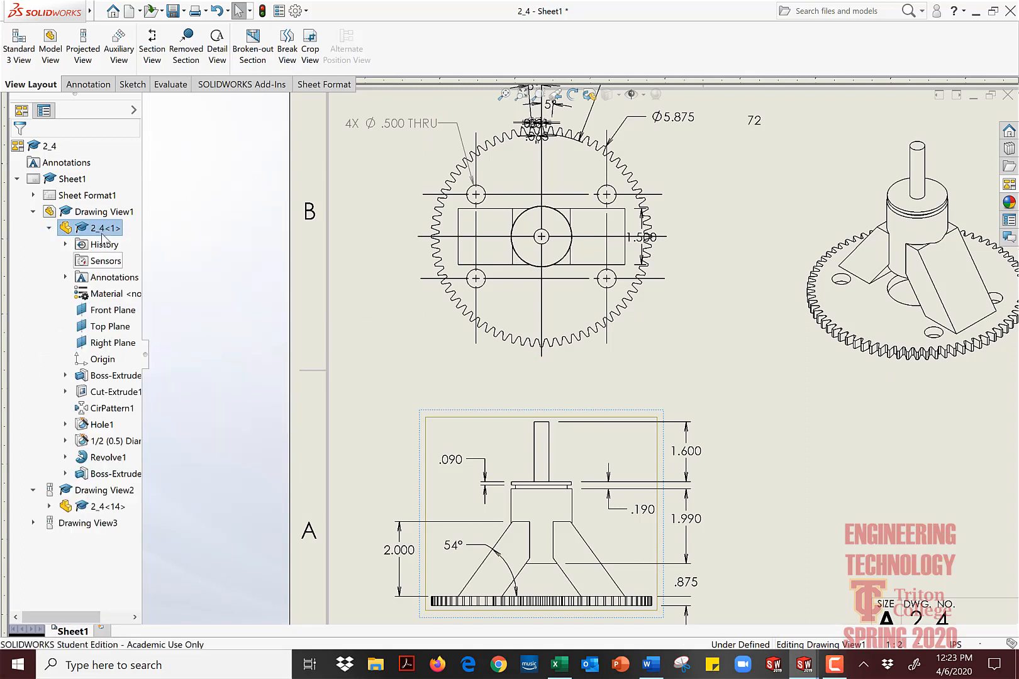
right_click(74, 231)
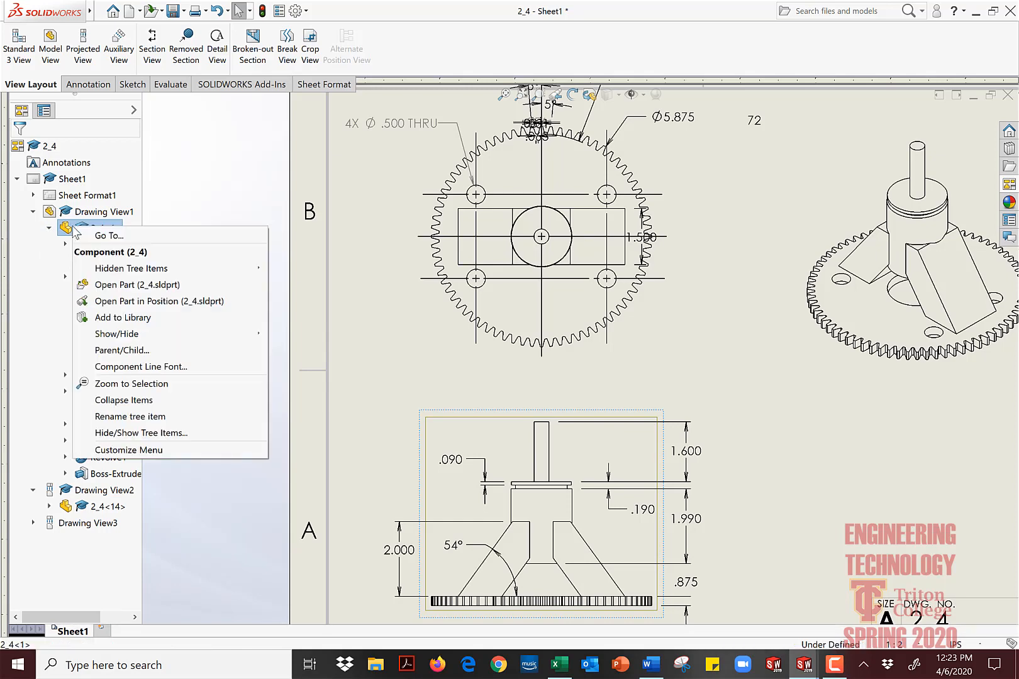
left_click(41, 307)
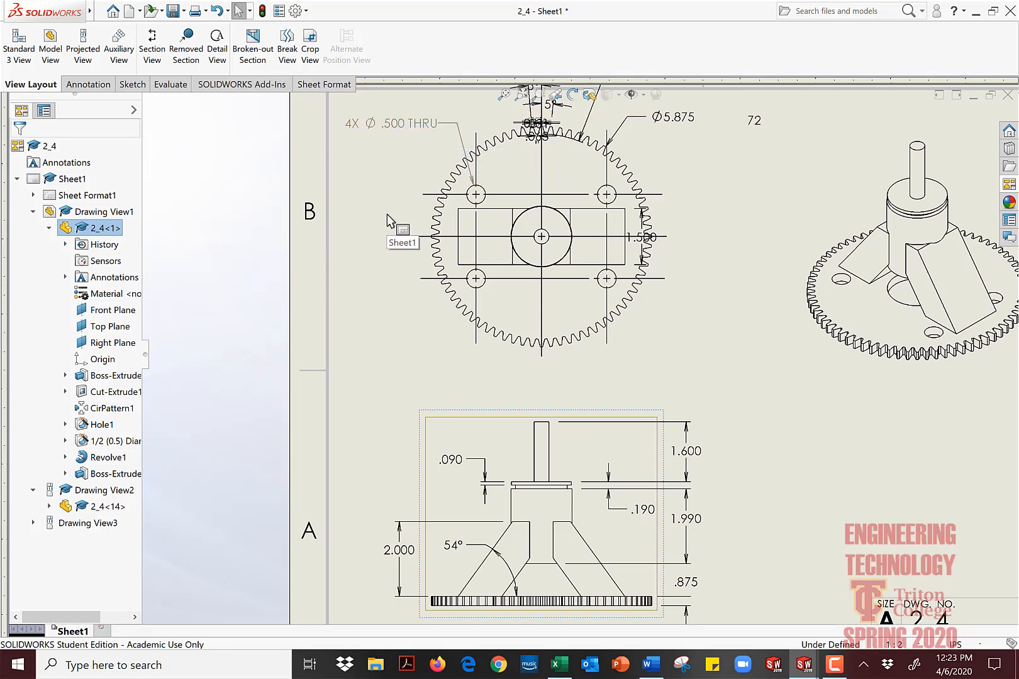
Step: Place the drawing beside the Word document's Figure 8.161 Dryer Gear, compare their dimensions, and maximize the drawing window again
mouse_move(476, 7)
left_mouse_down()
mouse_move(885, 83)
mouse_move(880, 101)
mouse_move(903, 123)
mouse_move(1018, 126)
left_mouse_up()
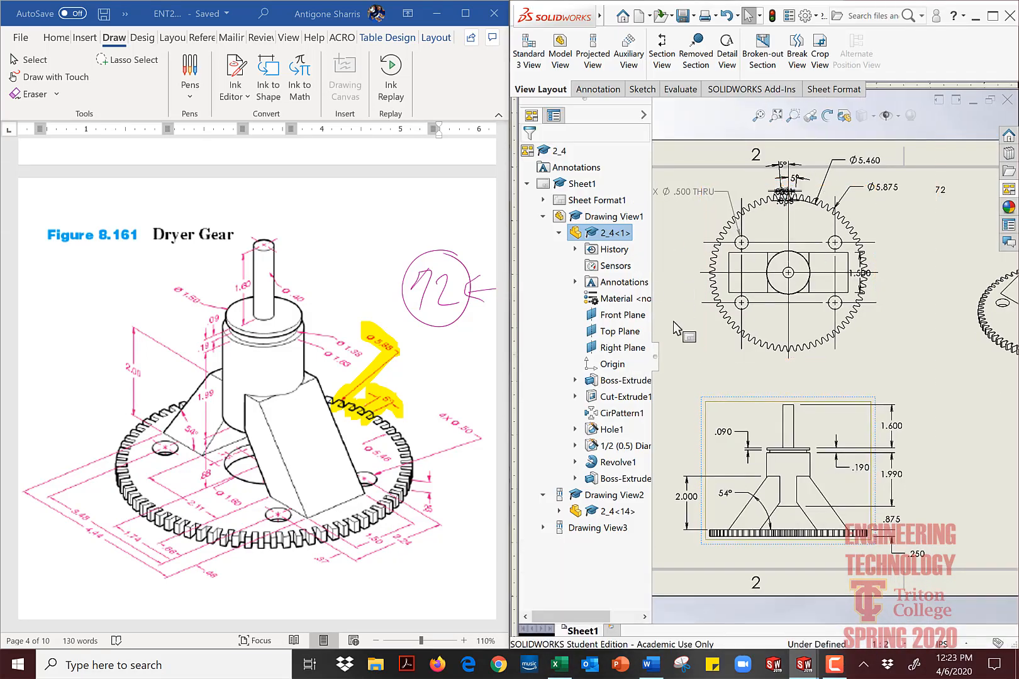
left_click(692, 331)
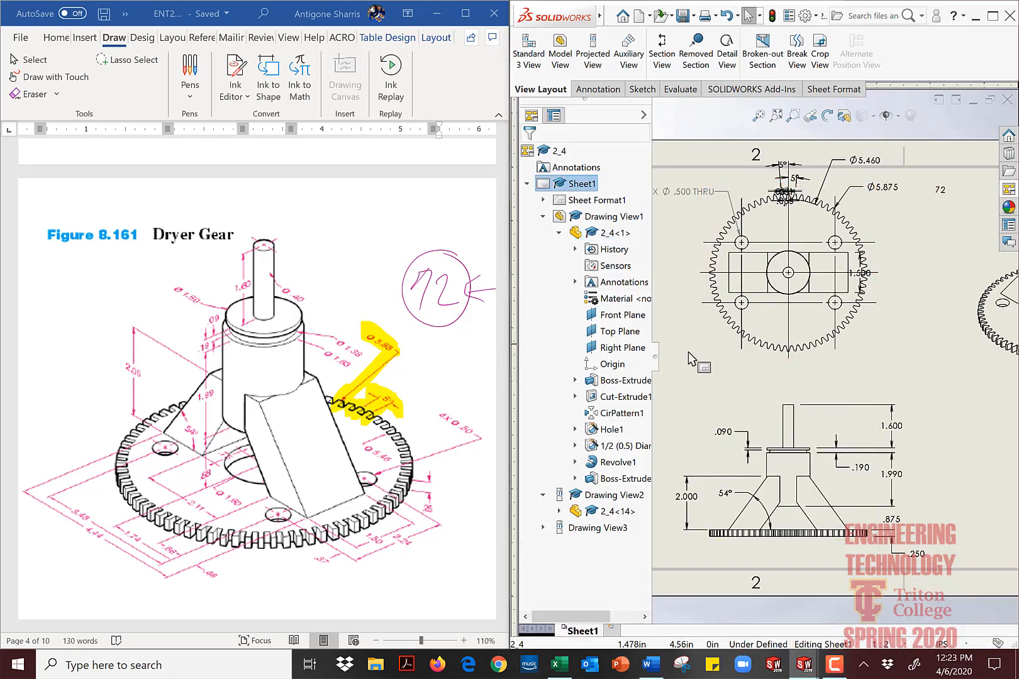
middle_click_drag(675, 371, 730, 376)
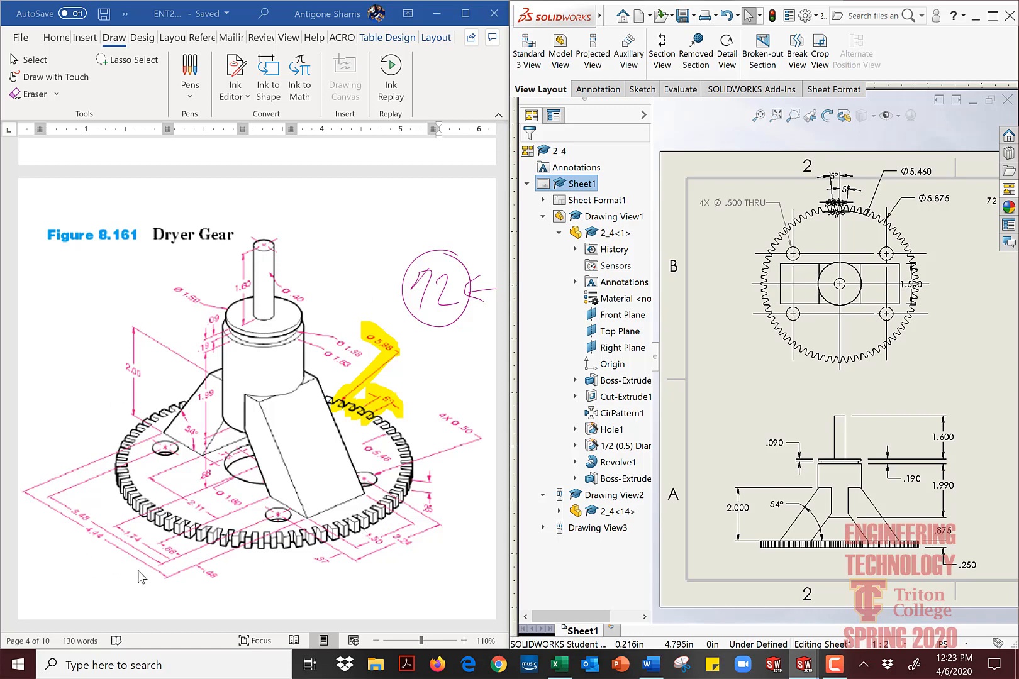
left_click(993, 16)
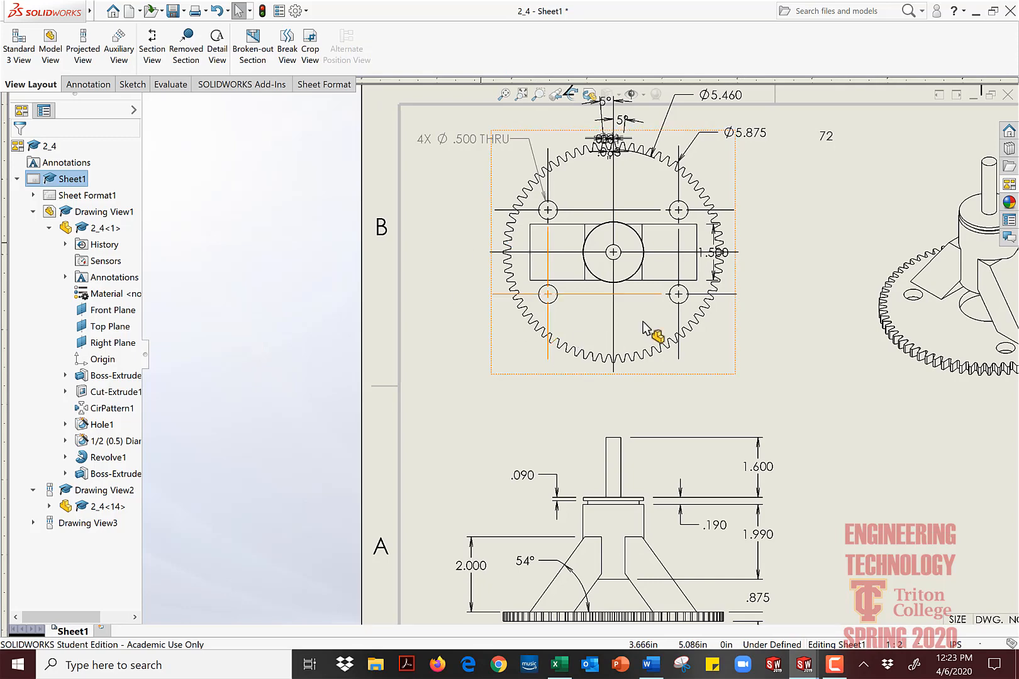
scroll(642, 322, "up", 2)
scroll(685, 280, "down", 1)
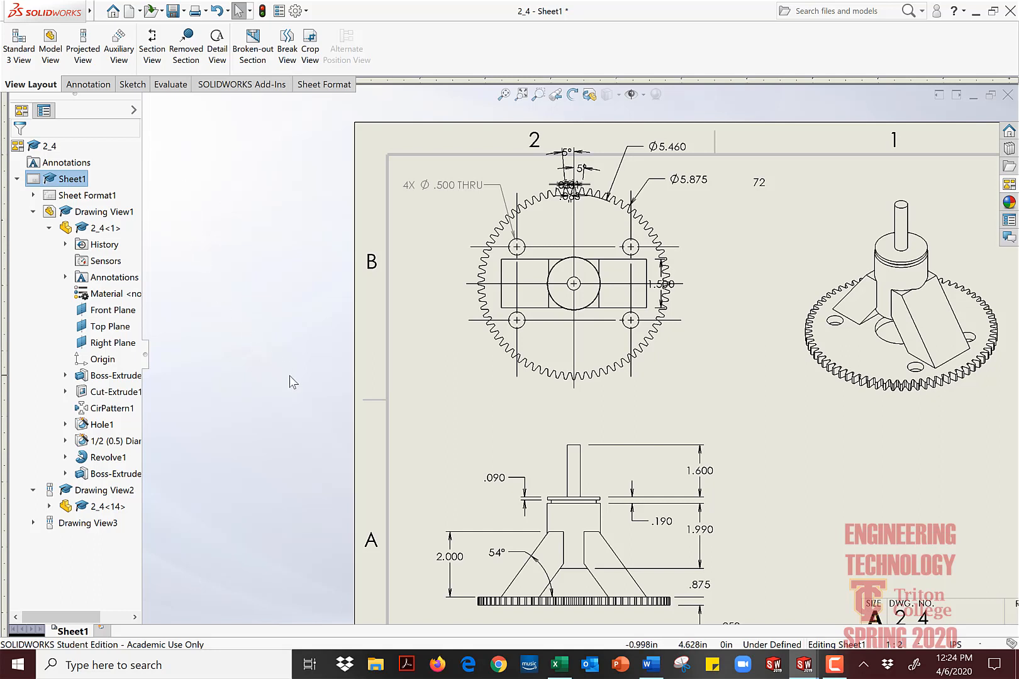
scroll(608, 403, "down", 1)
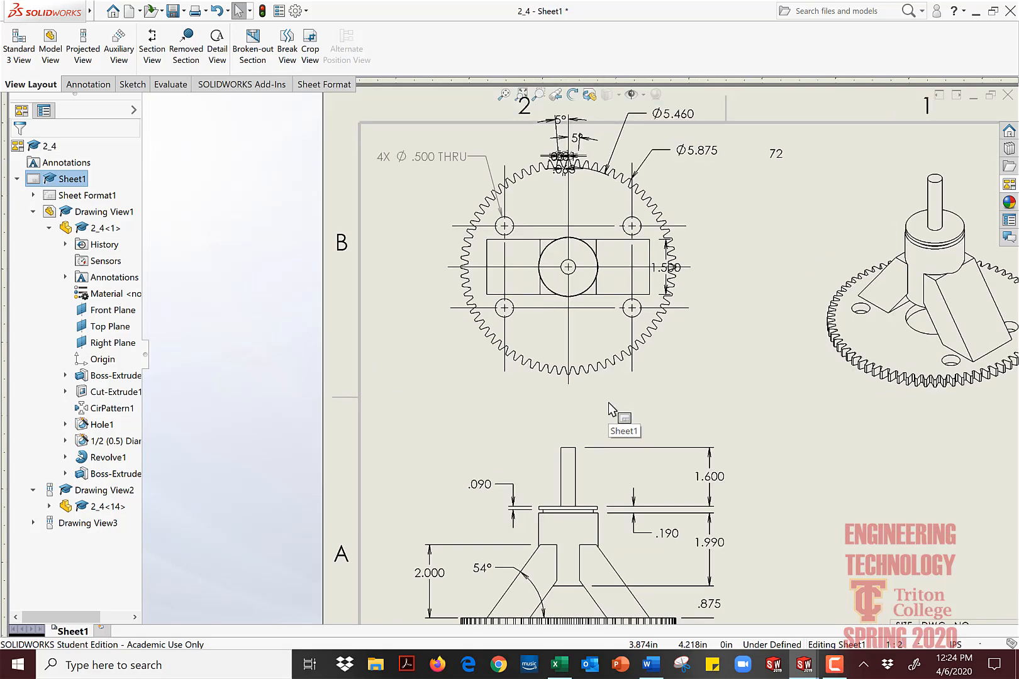
scroll(608, 402, "up", 5)
scroll(680, 427, "down", 2)
scroll(679, 402, "down", 1)
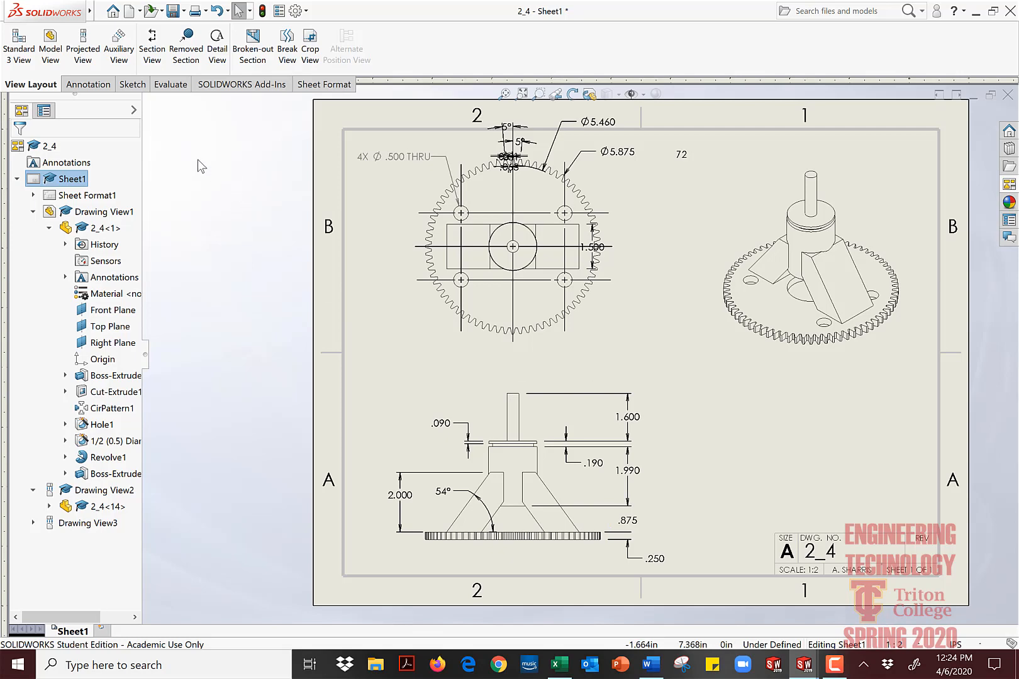
Step: Set the document's primary dimension precision to two decimal places (.12) and apply it to the drawing
left_click(294, 11)
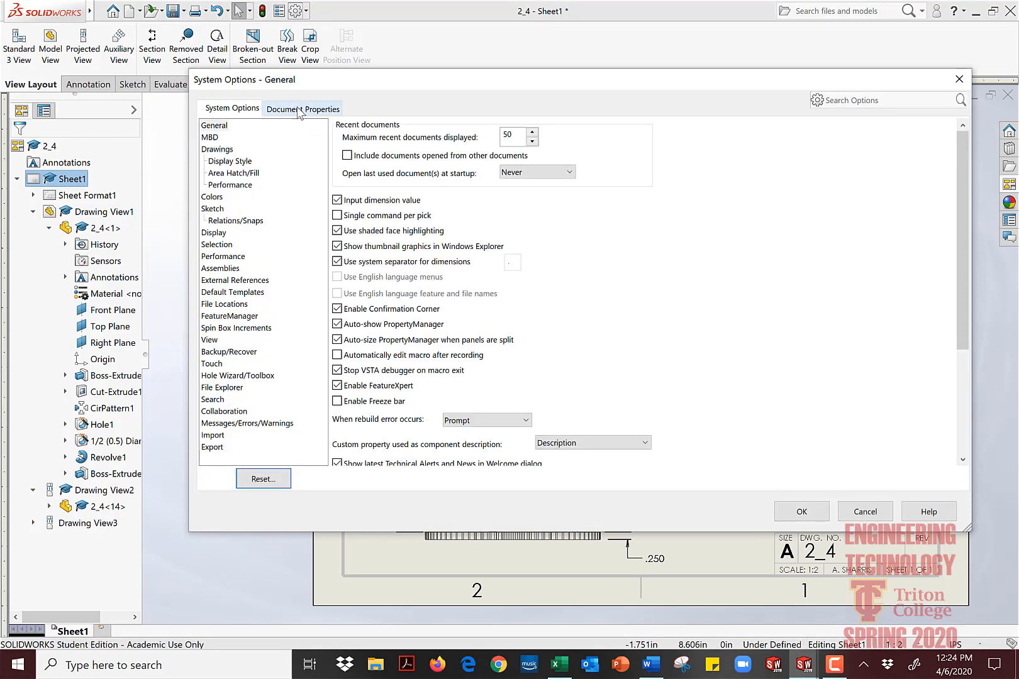
left_click(299, 109)
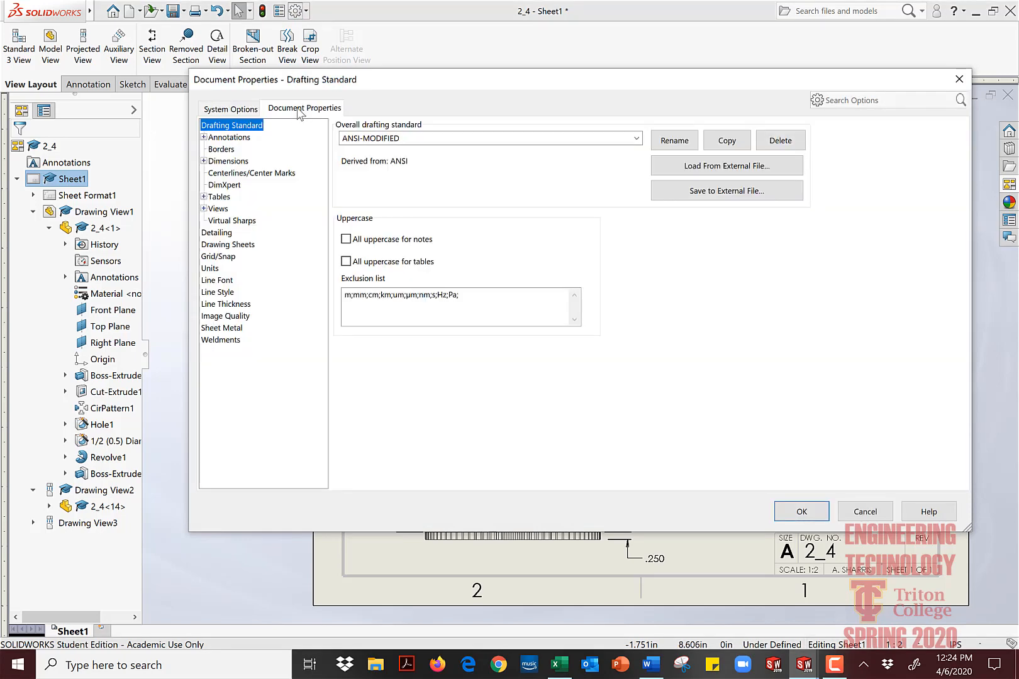
left_click(227, 161)
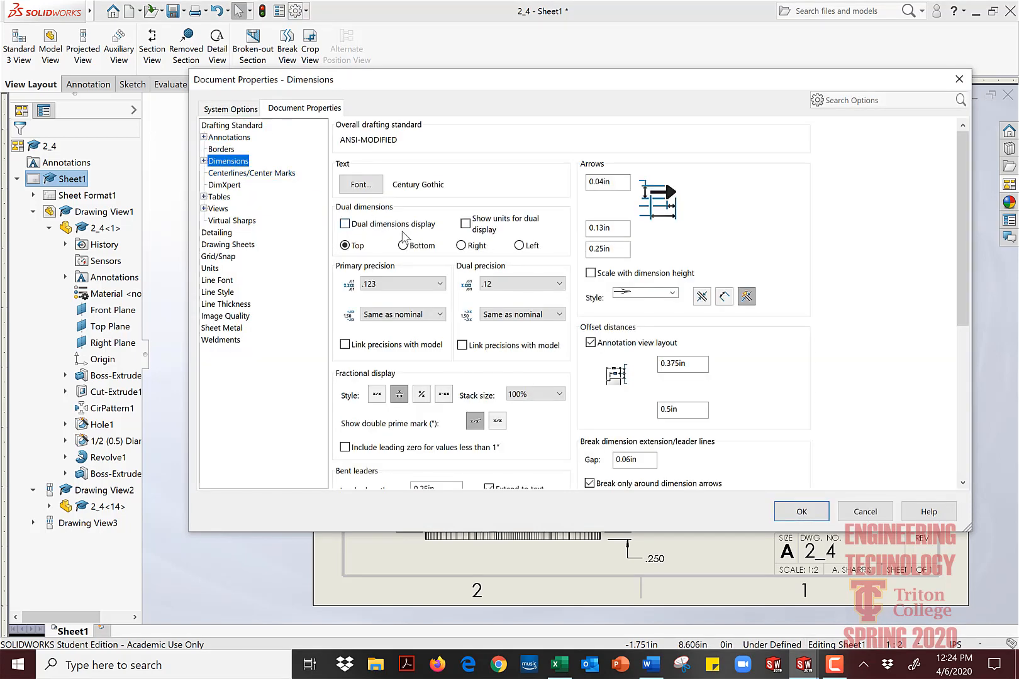
left_click(415, 284)
left_click(411, 319)
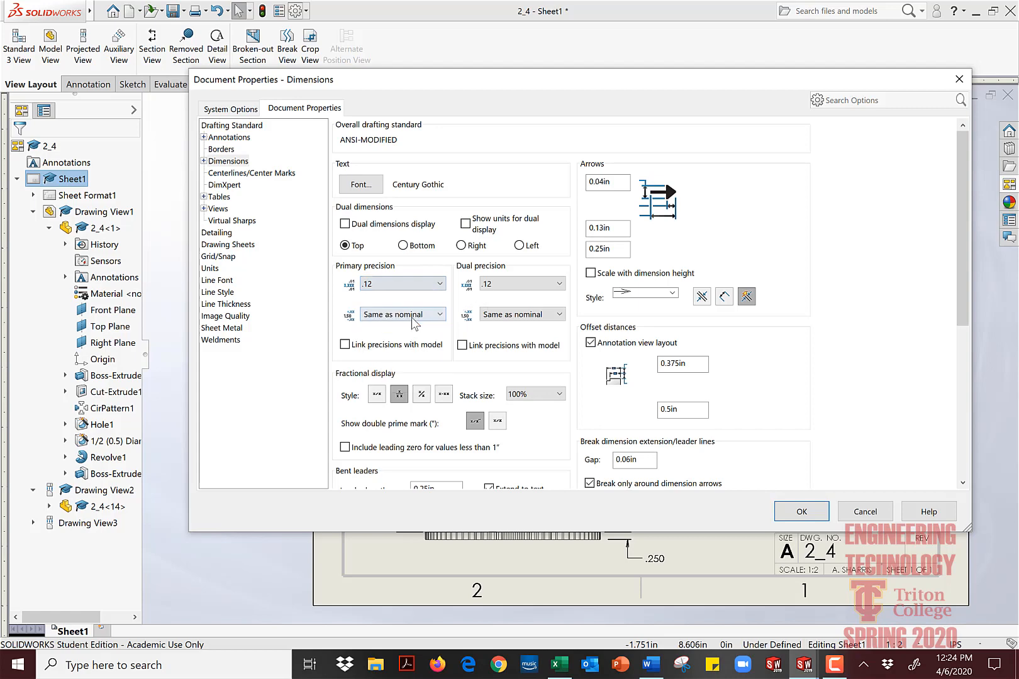
left_click(803, 512)
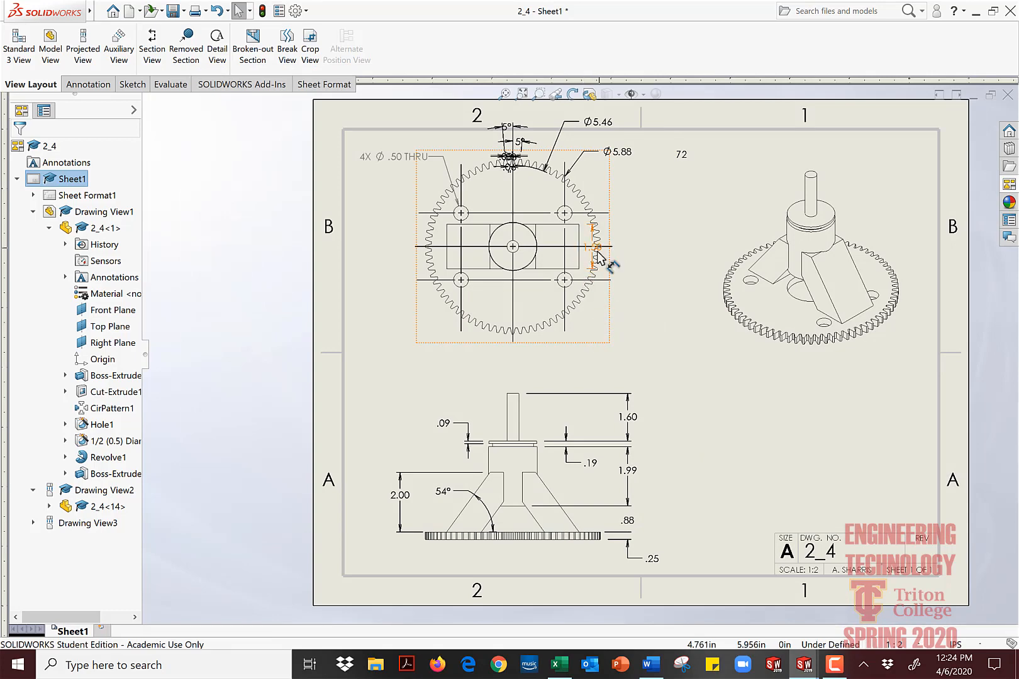
Step: Move the 1.50 dimension outside the gear outline in the top view and stack Ø5.88 above Ø5.46 beside the gear's upper-right edge
left_click_drag(602, 249, 644, 252)
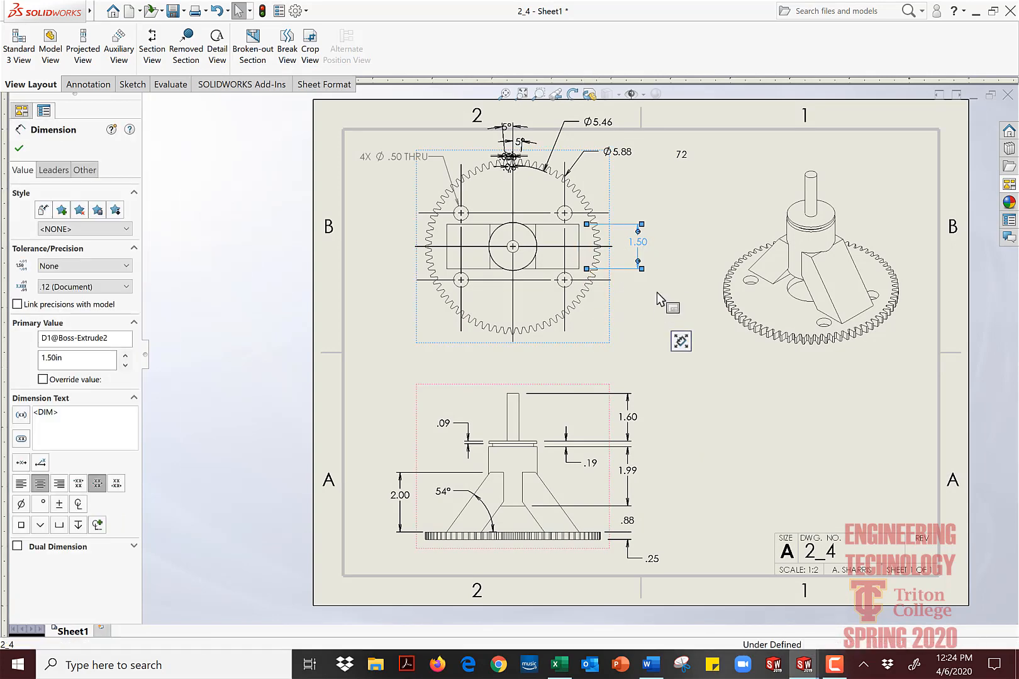
left_click(617, 321)
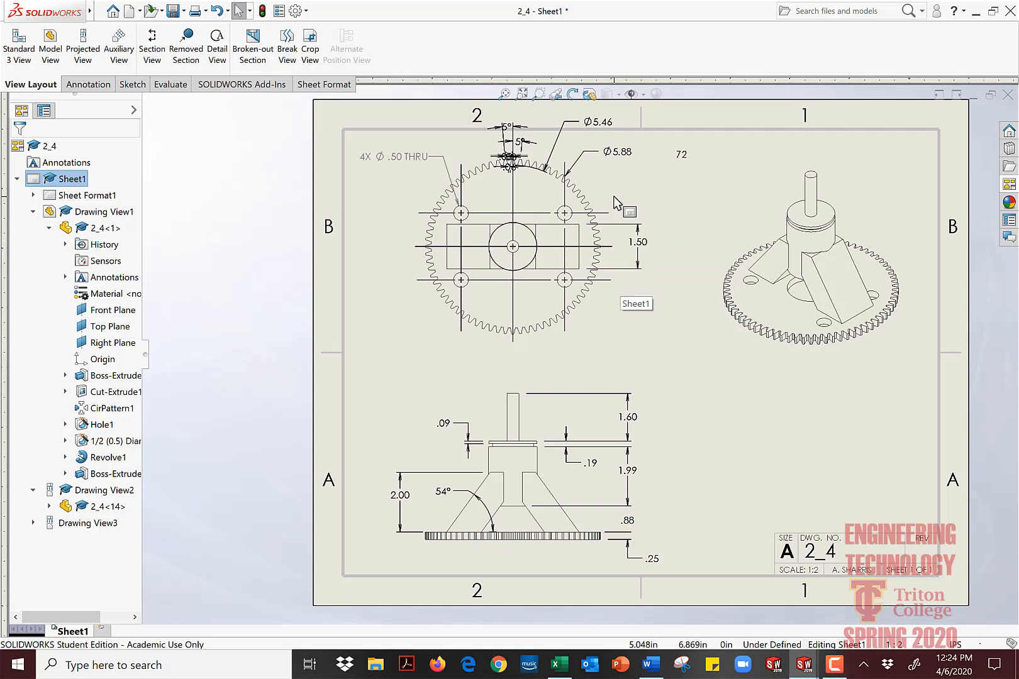
left_click_drag(615, 152, 637, 163)
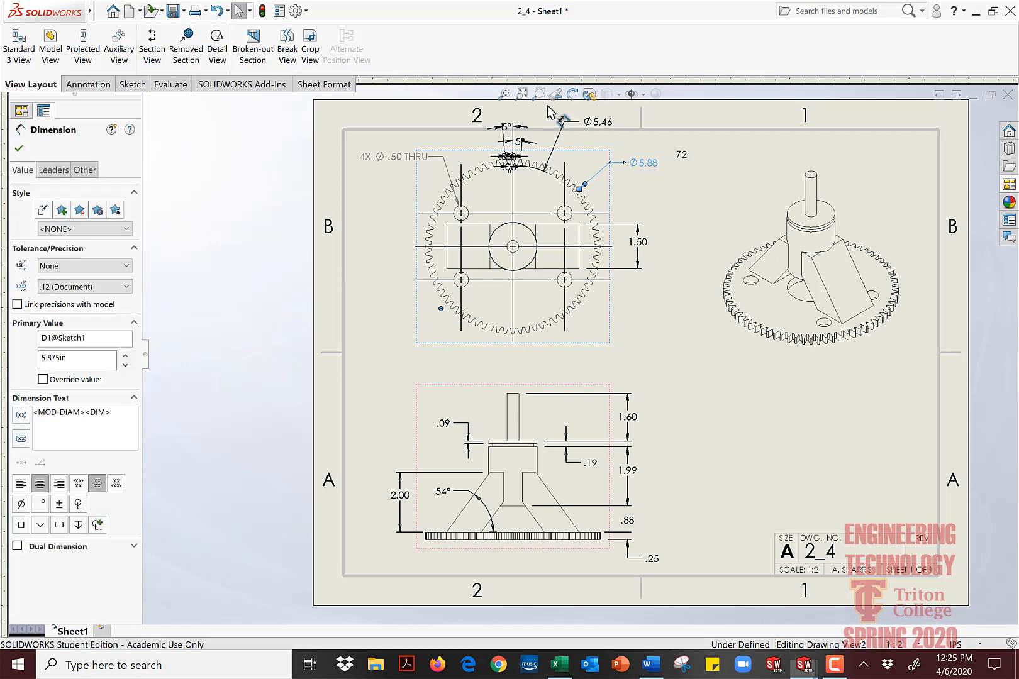
mouse_move(549, 108)
left_mouse_down()
mouse_move(629, 135)
mouse_move(648, 167)
mouse_move(623, 176)
mouse_move(638, 190)
mouse_move(629, 154)
mouse_move(611, 152)
mouse_move(625, 148)
left_mouse_up()
left_click_drag(638, 189, 634, 168)
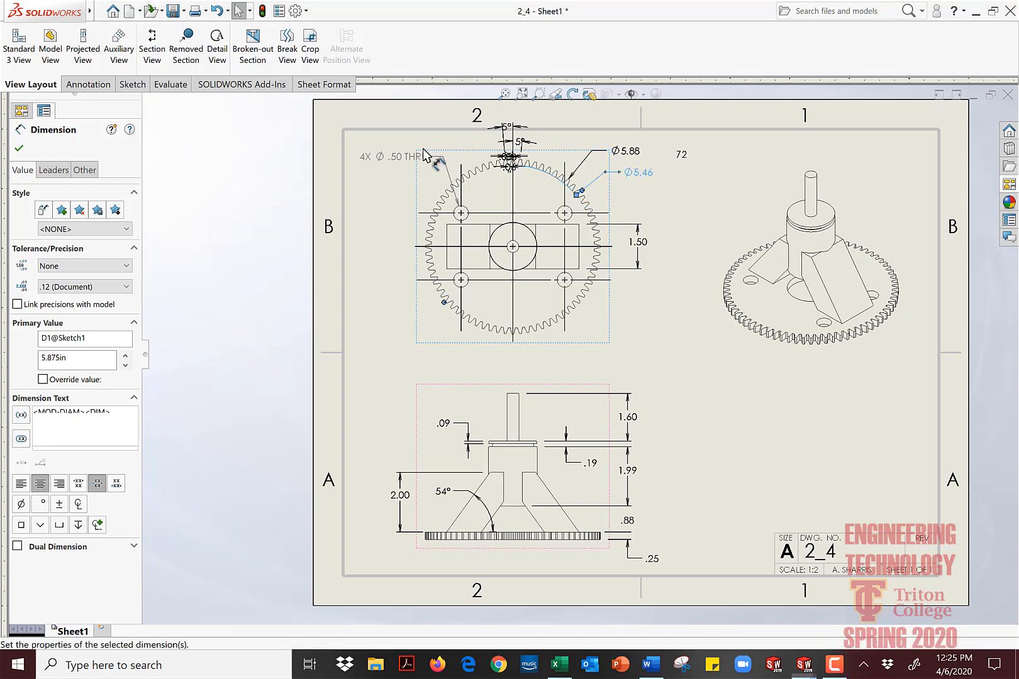
left_click(375, 246)
Step: Delete the overlapping 5° angles and small linear tooth dimensions above the gear in the top view
scroll(529, 167, "up", 3)
scroll(567, 271, "down", 8)
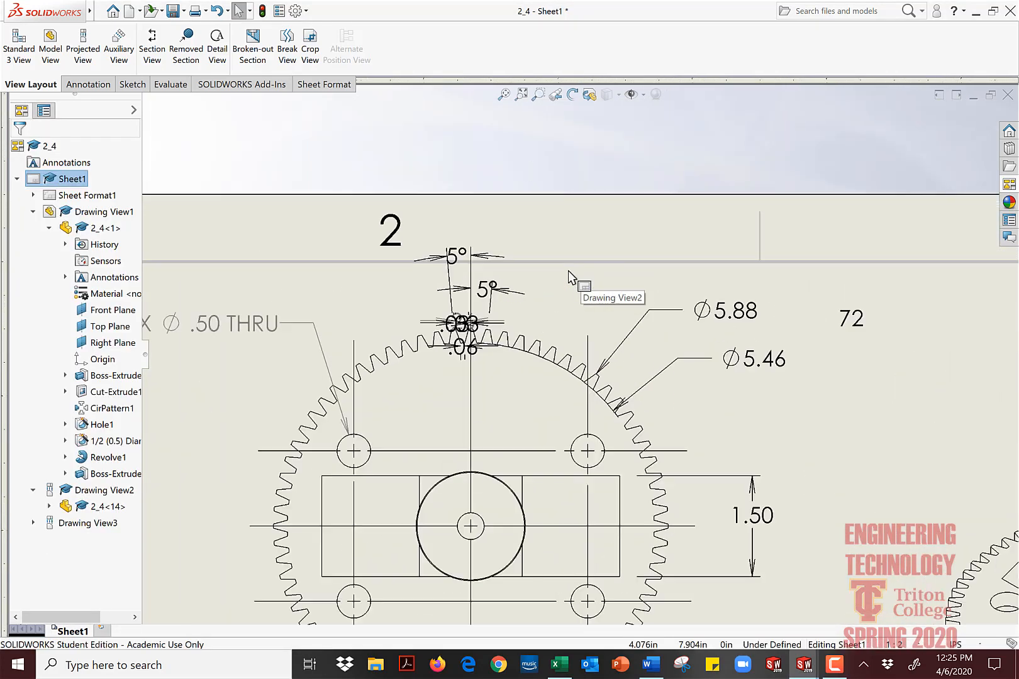
scroll(567, 270, "down", 2)
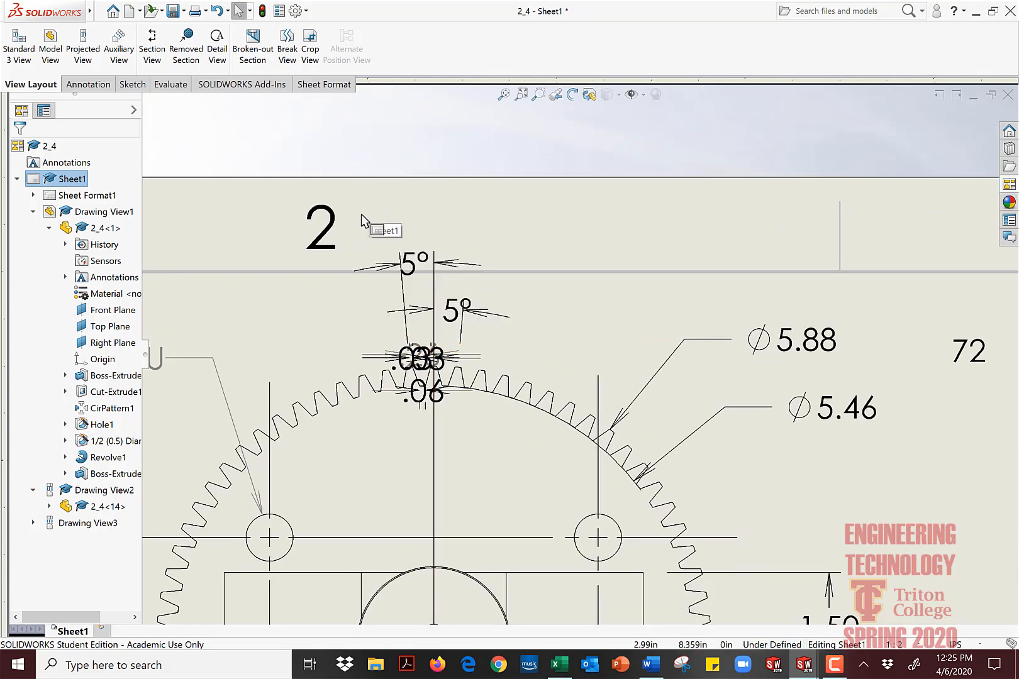
left_click_drag(271, 143, 538, 451)
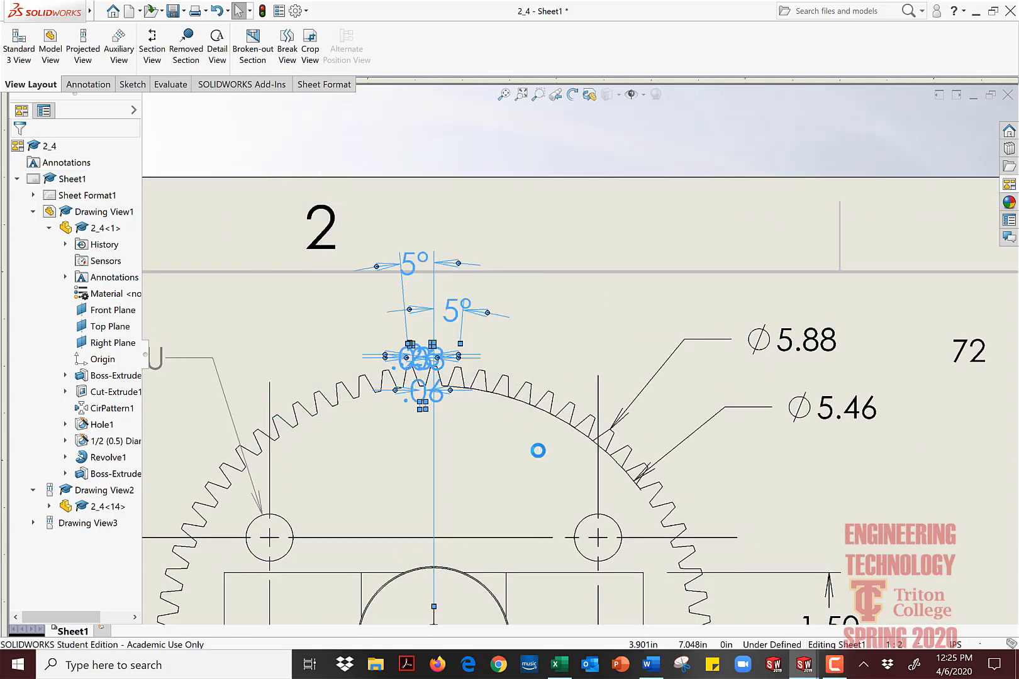
key("Delete")
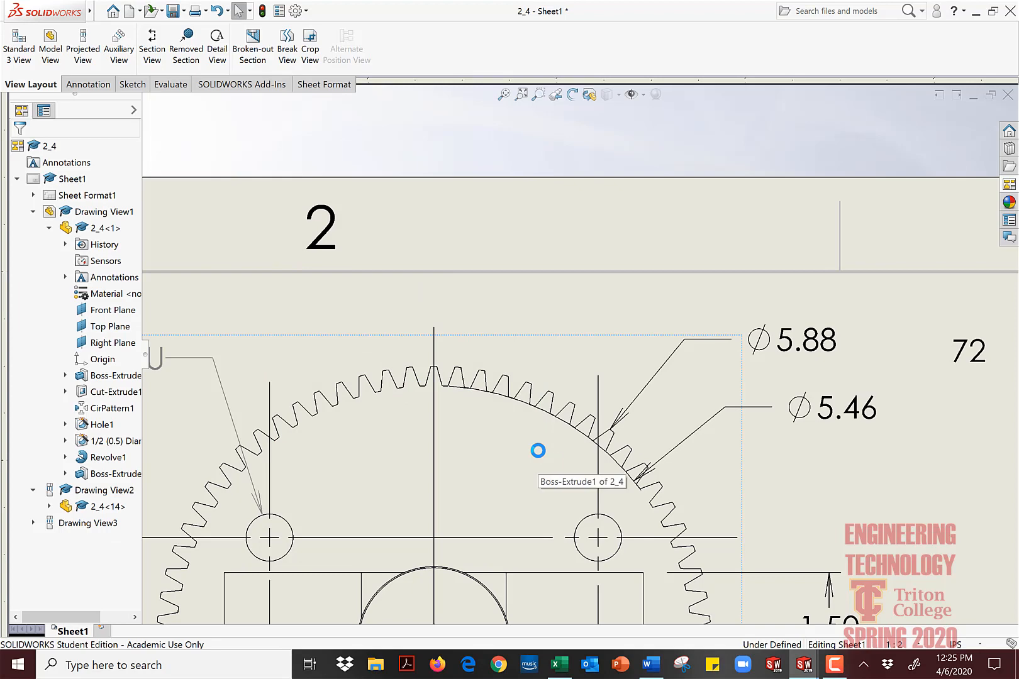
Step: Reposition the Ø5.88 and Ø5.46 dimensions closer to the top of the gear, with Ø5.88 above and left of Ø5.46
scroll(540, 449, "up", 2)
scroll(541, 450, "up", 3)
scroll(709, 398, "down", 3)
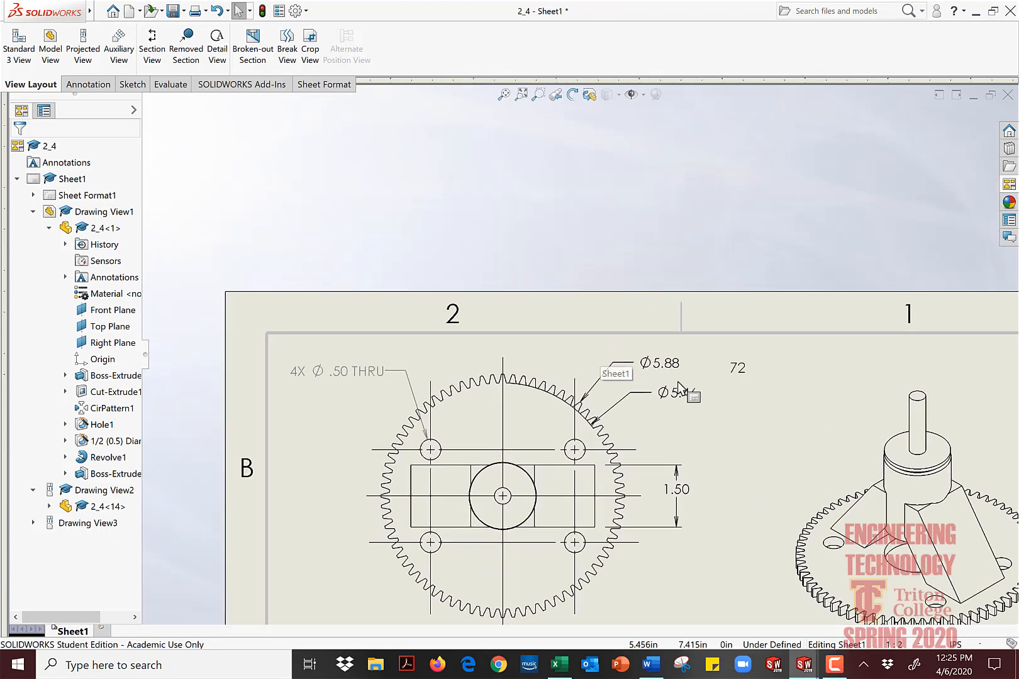
left_click_drag(654, 367, 590, 362)
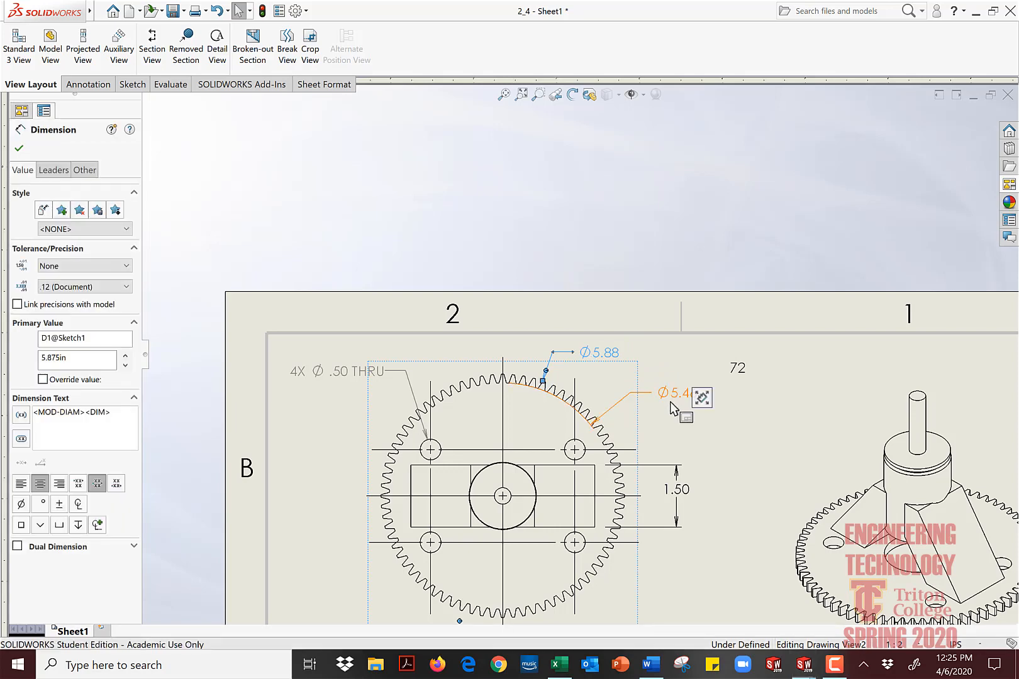
left_click_drag(666, 394, 628, 382)
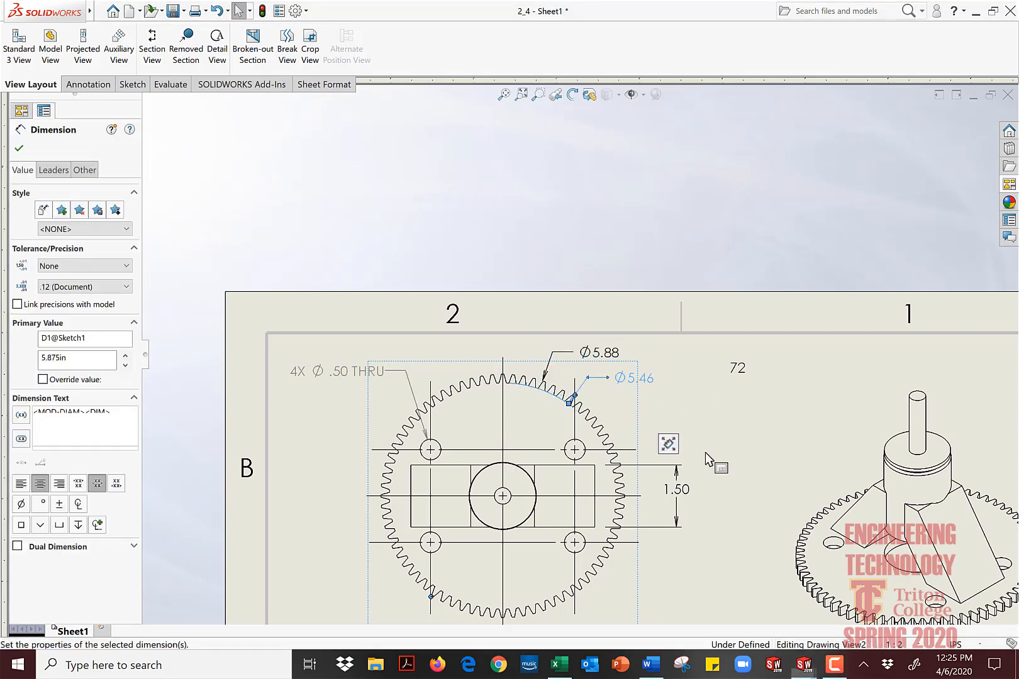
Step: Nudge the 4X Ø.50 THRU hole callout near the gear's upper-left edge and clear the selection
scroll(695, 495, "up", 6)
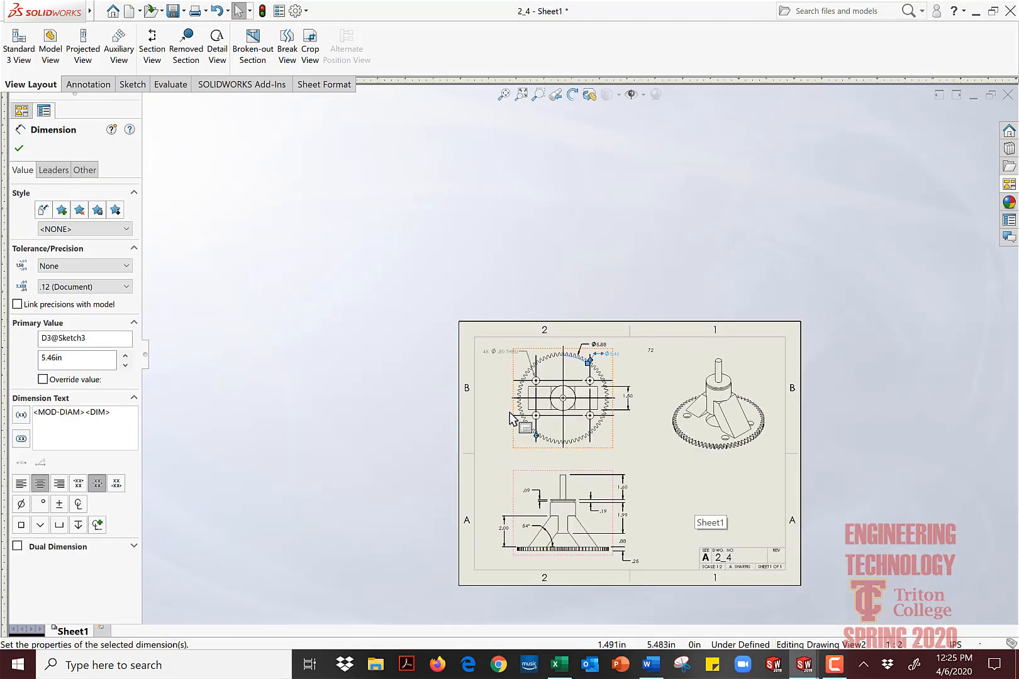
scroll(503, 344, "down", 4)
scroll(504, 344, "down", 1)
mouse_move(535, 323)
left_mouse_down()
mouse_move(537, 338)
mouse_move(537, 327)
left_mouse_up()
left_click(903, 596)
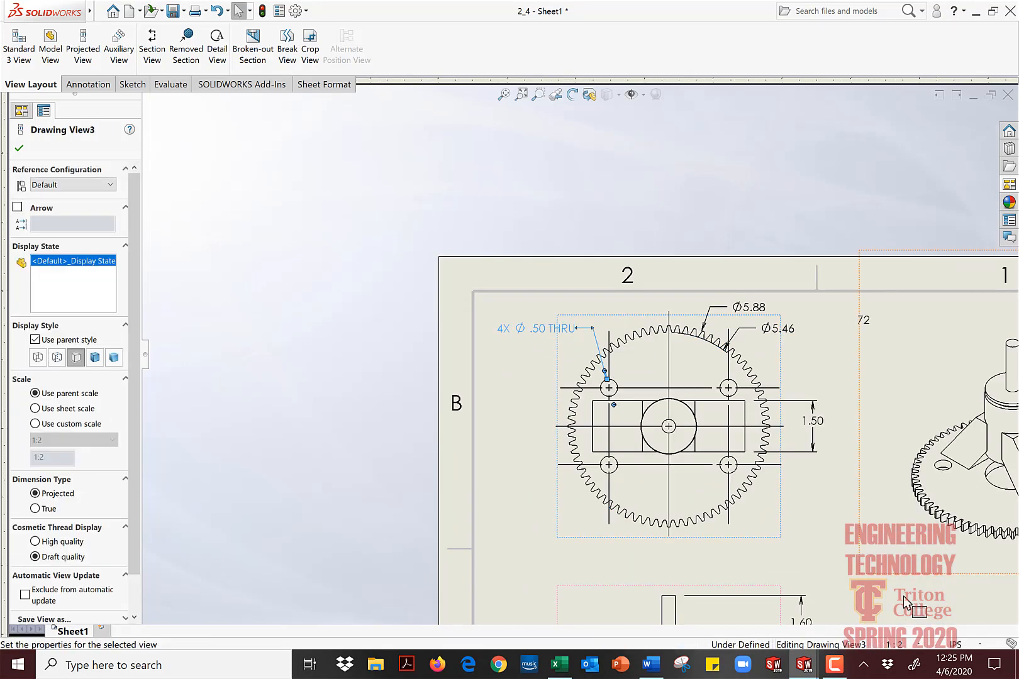
left_click(903, 596)
Step: Move the 72 pattern-count dimension away from the isometric view, placing it beside the gear just below Ø5.46
scroll(903, 596, "down", 4)
scroll(657, 331, "up", 6)
scroll(644, 260, "down", 4)
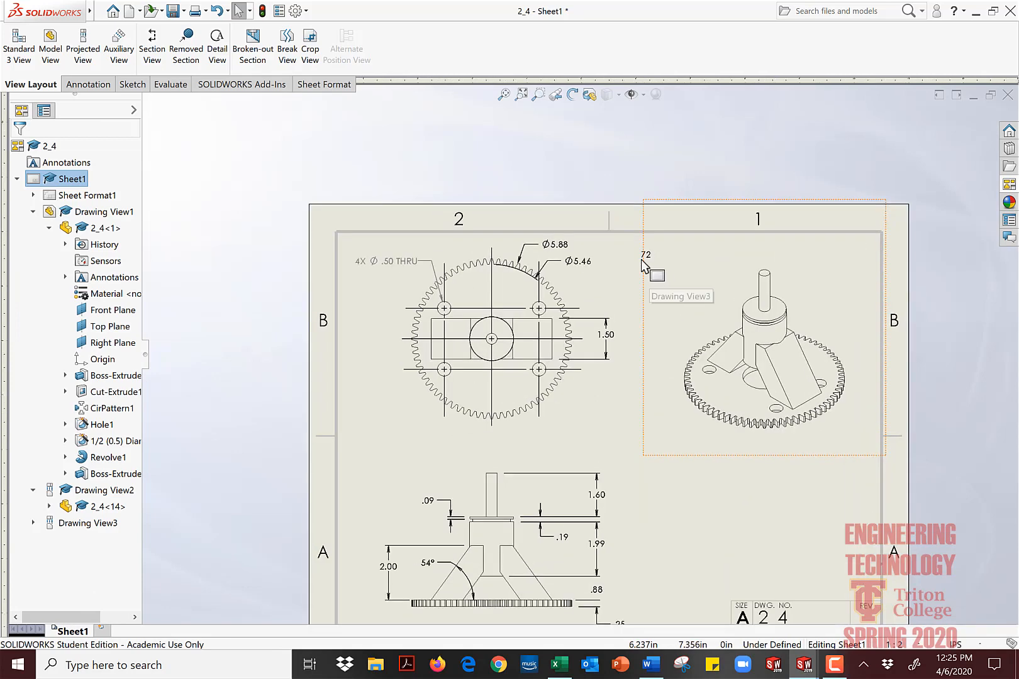
left_click_drag(652, 258, 628, 285)
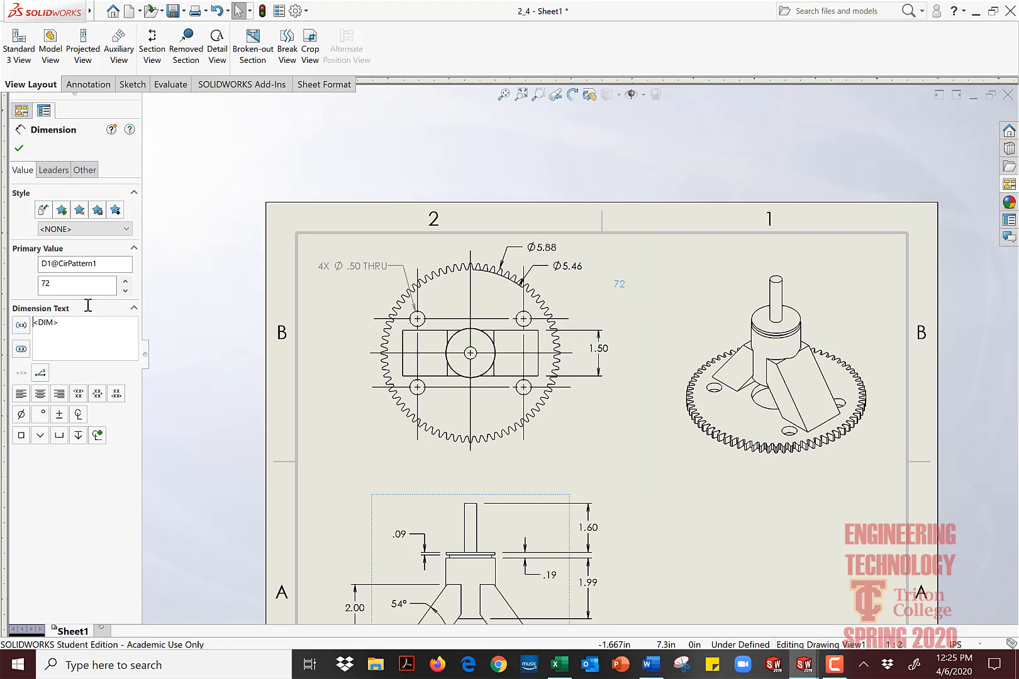
Step: Add the prefix "NOTE: NO. TEETH =" before the value of the 72 pattern-count dimension
type("# tee")
key("BackSpace")
key("BackSpace")
type("TEETH =")
type("NOTE")
type(":")
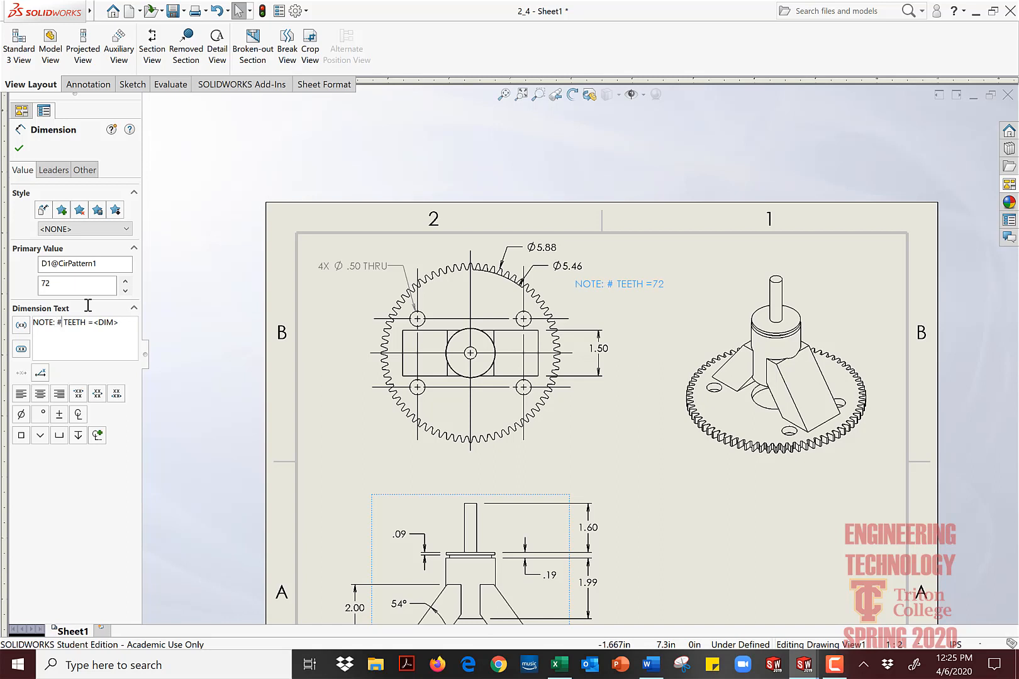
key("BackSpace")
type("NO.")
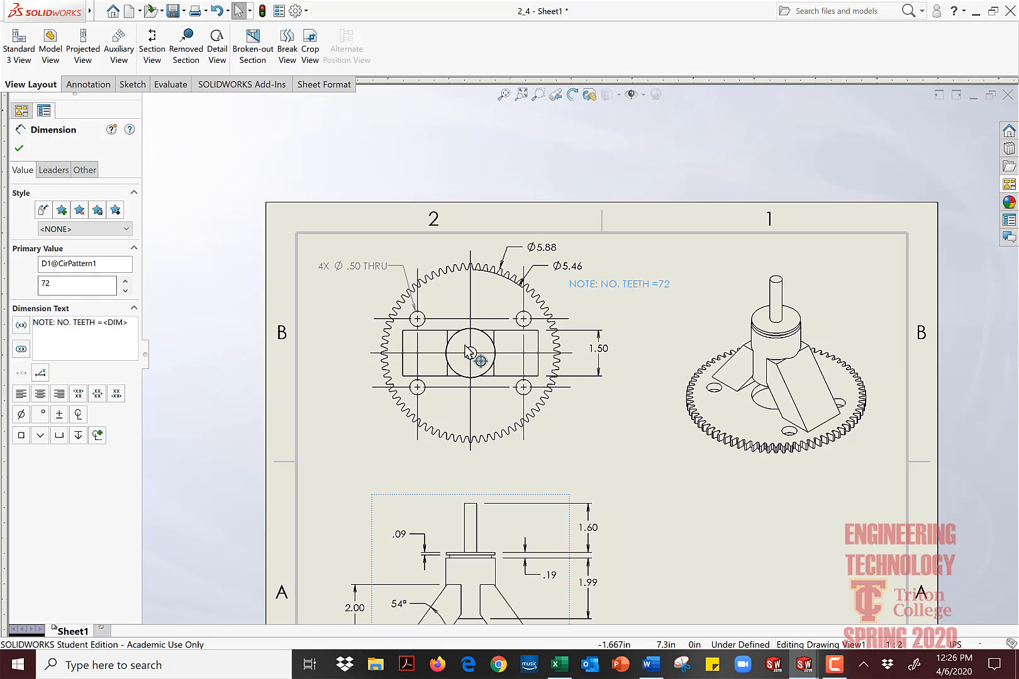
Step: Adjust the tooth-count note so it reads "NOTE: NO. TEETH = 72", keeping the pattern count itself as is
left_click_drag(635, 285, 629, 286)
double_click(629, 286)
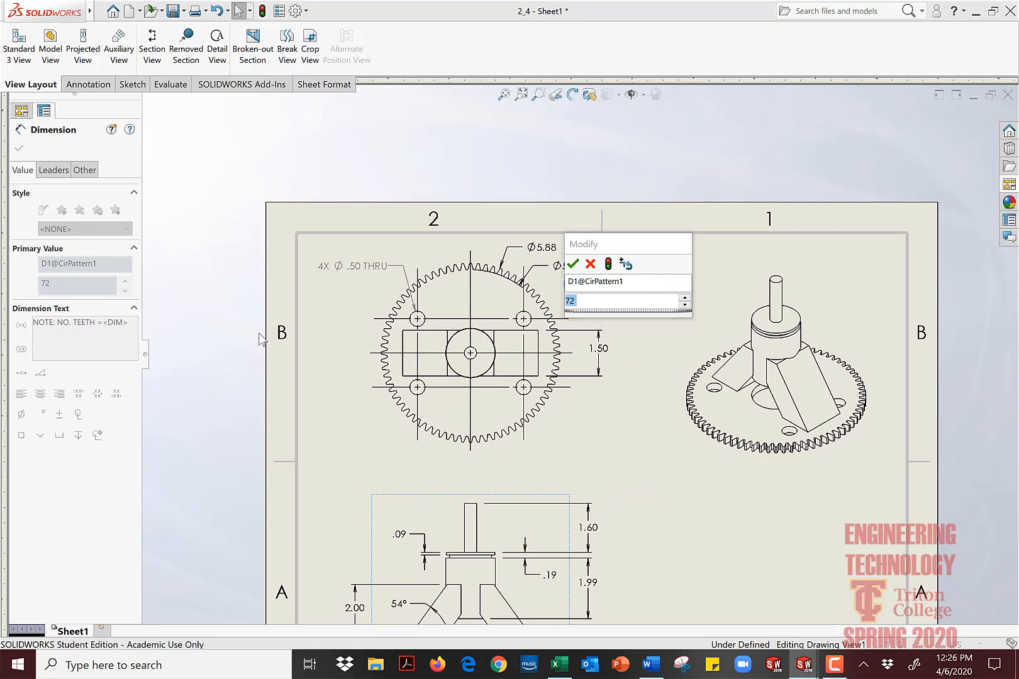
left_click(594, 264)
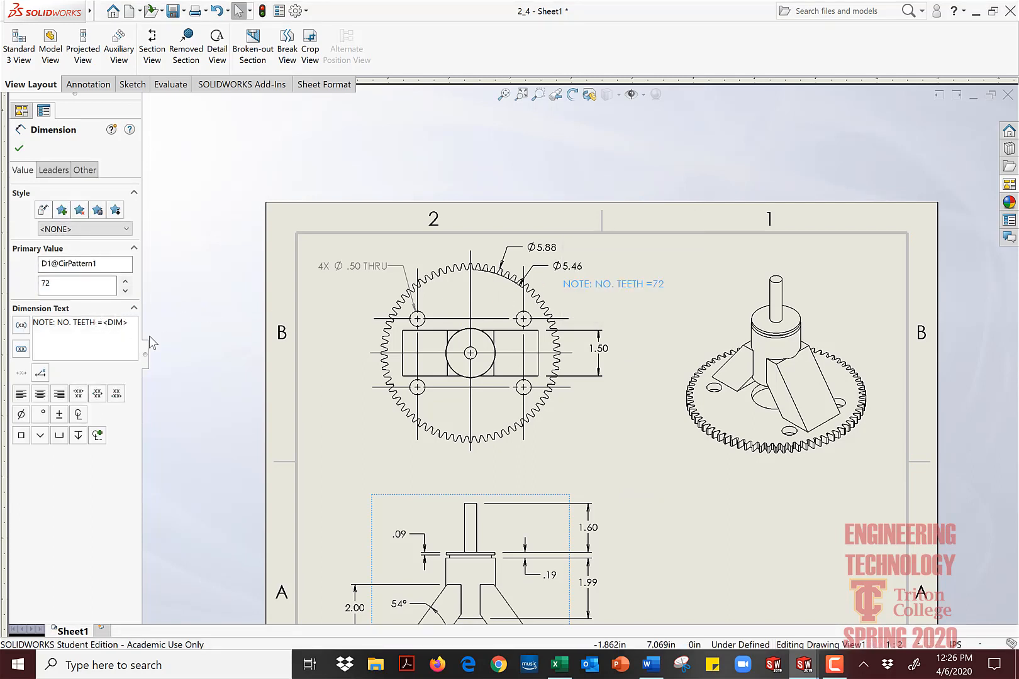
left_click(19, 149)
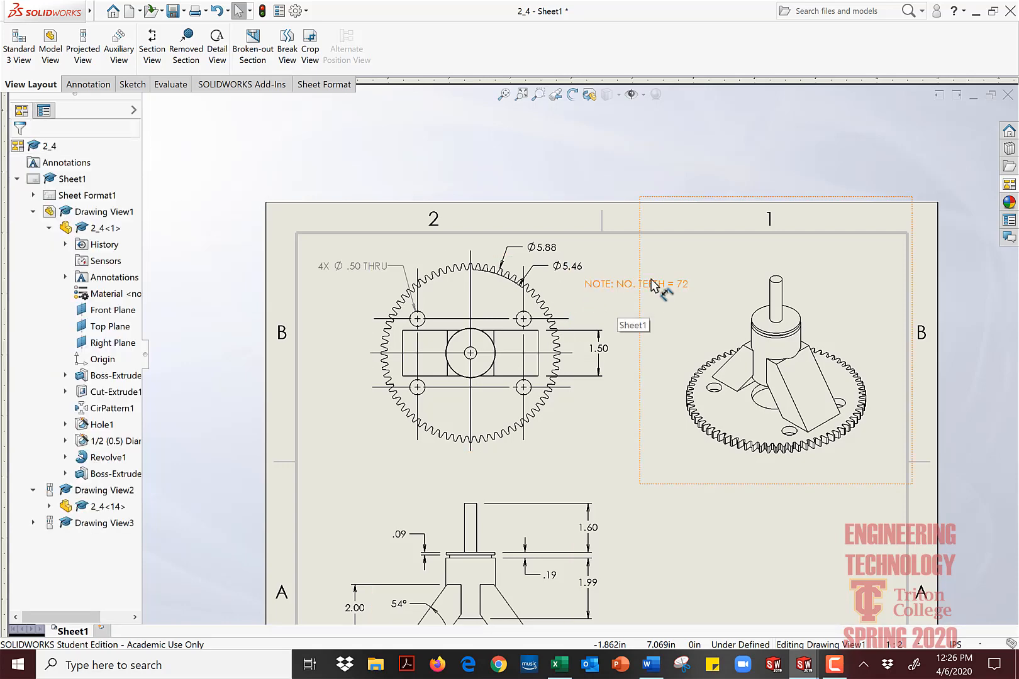
Step: Move the tooth-count note to the gear's upper left and place the 4X Ø.50 THRU callout just below it
left_click(613, 286)
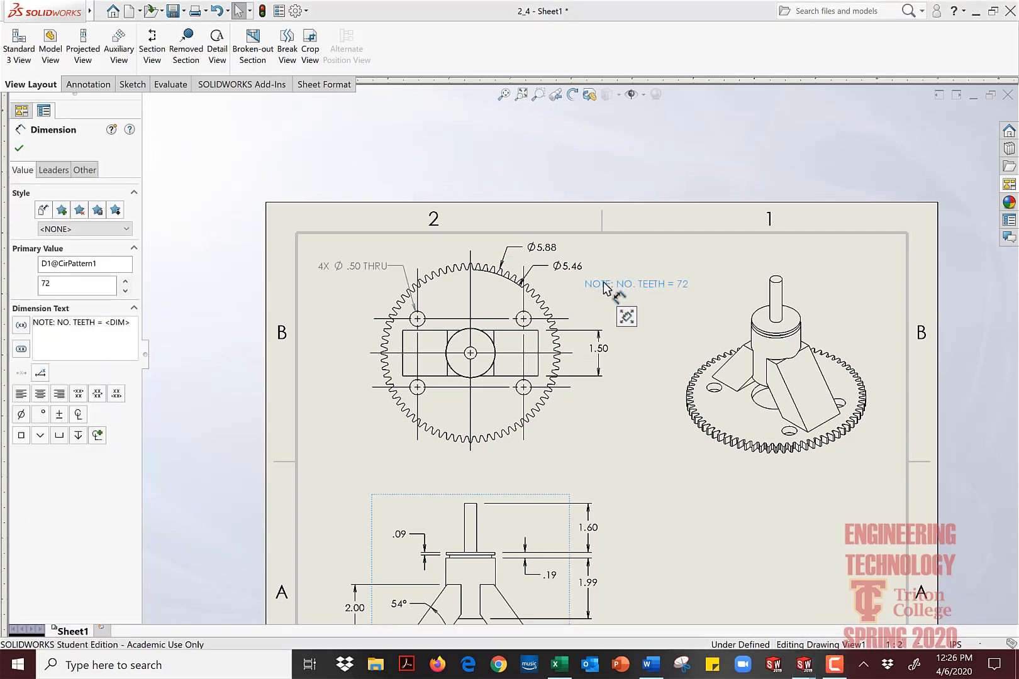
left_click_drag(588, 289, 363, 239)
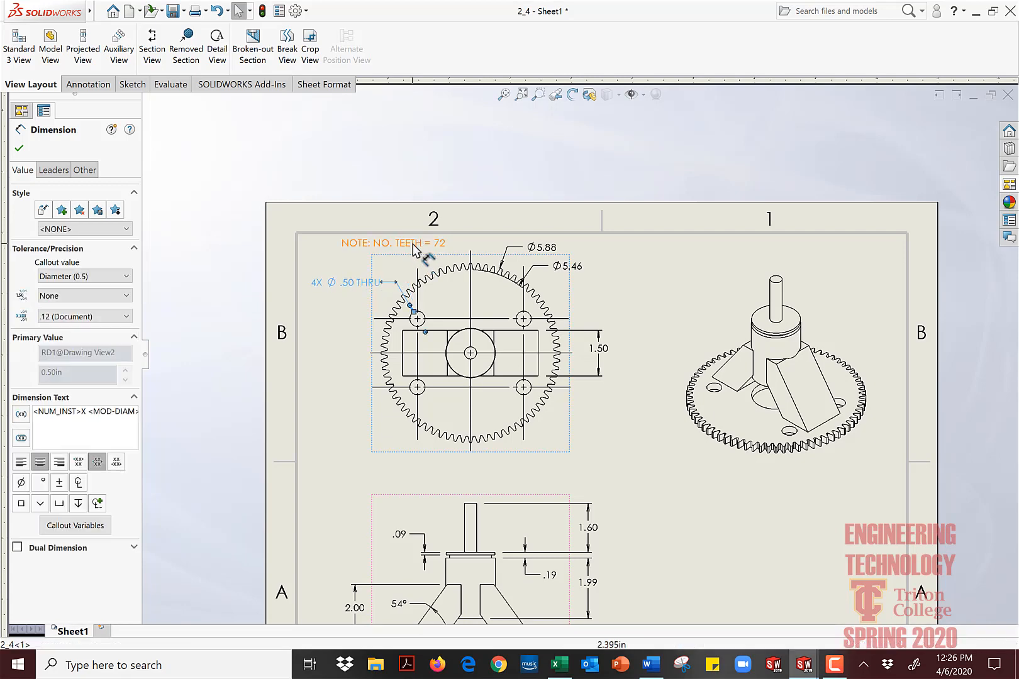
mouse_move(415, 245)
left_mouse_down()
mouse_move(382, 263)
mouse_move(398, 256)
left_mouse_up()
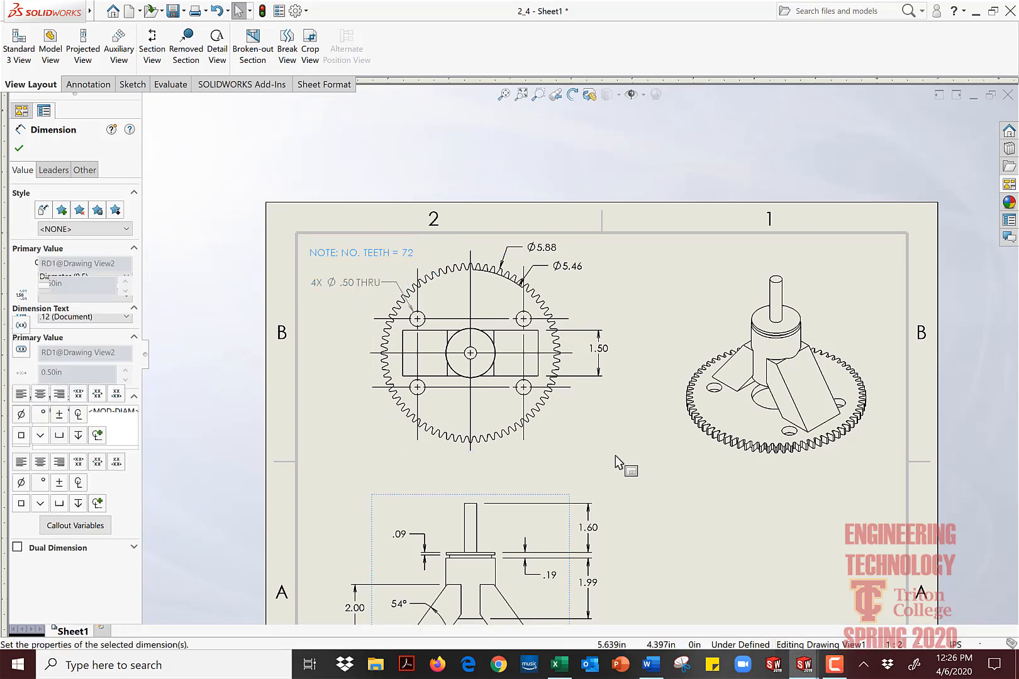
key("Escape")
scroll(509, 440, "down", 1)
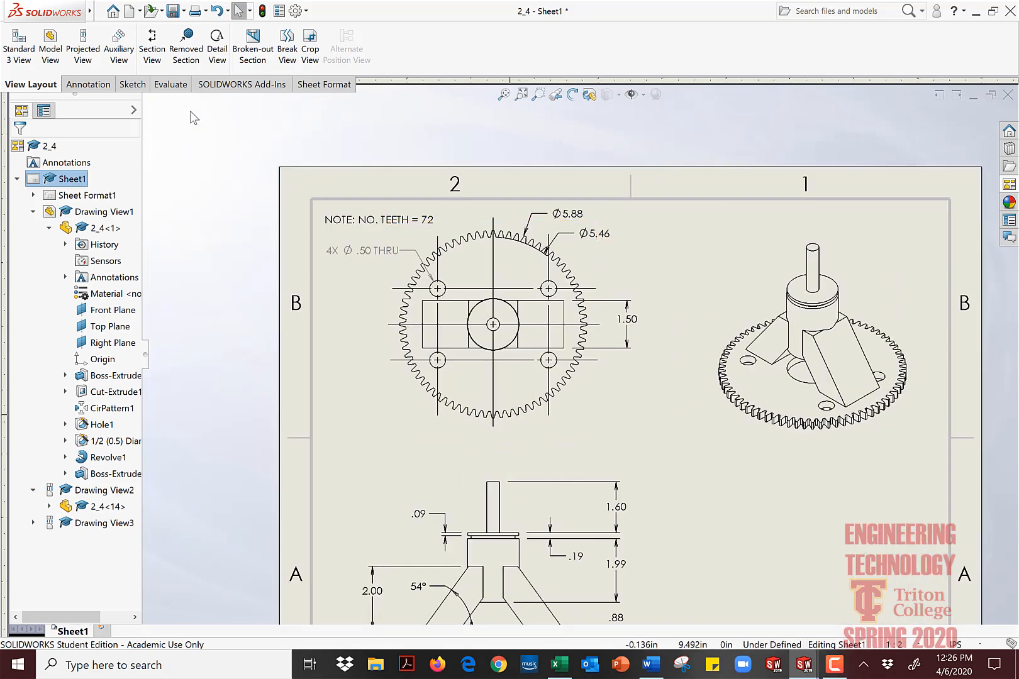
Step: Import model items into the circular gear view, trying the selected feature as source and rerunning the import from the entire model
left_click(88, 85)
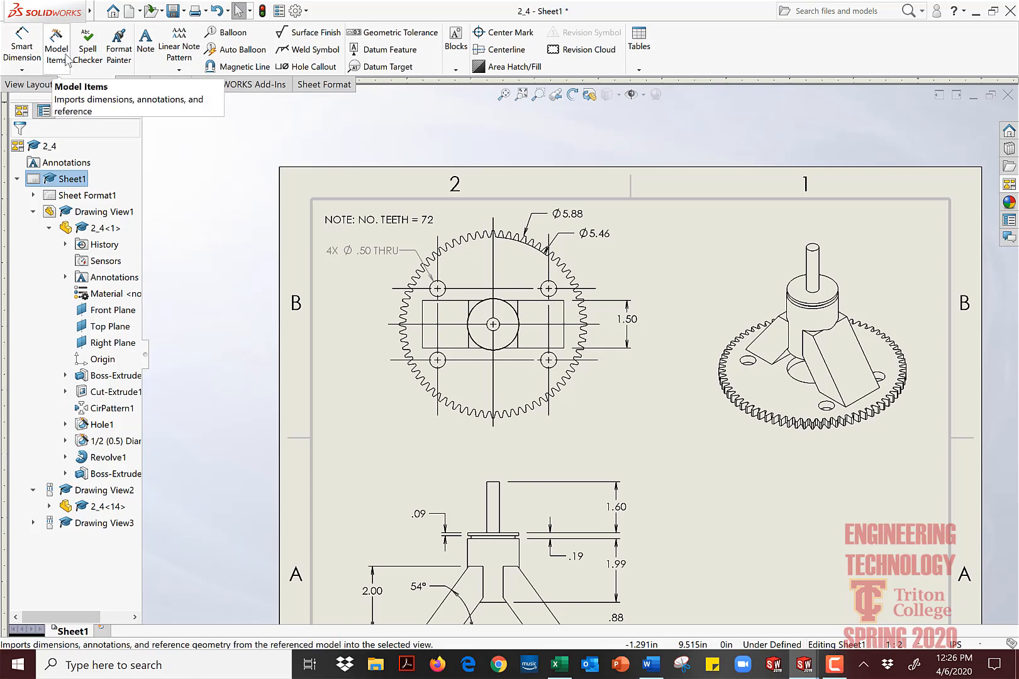
left_click(56, 50)
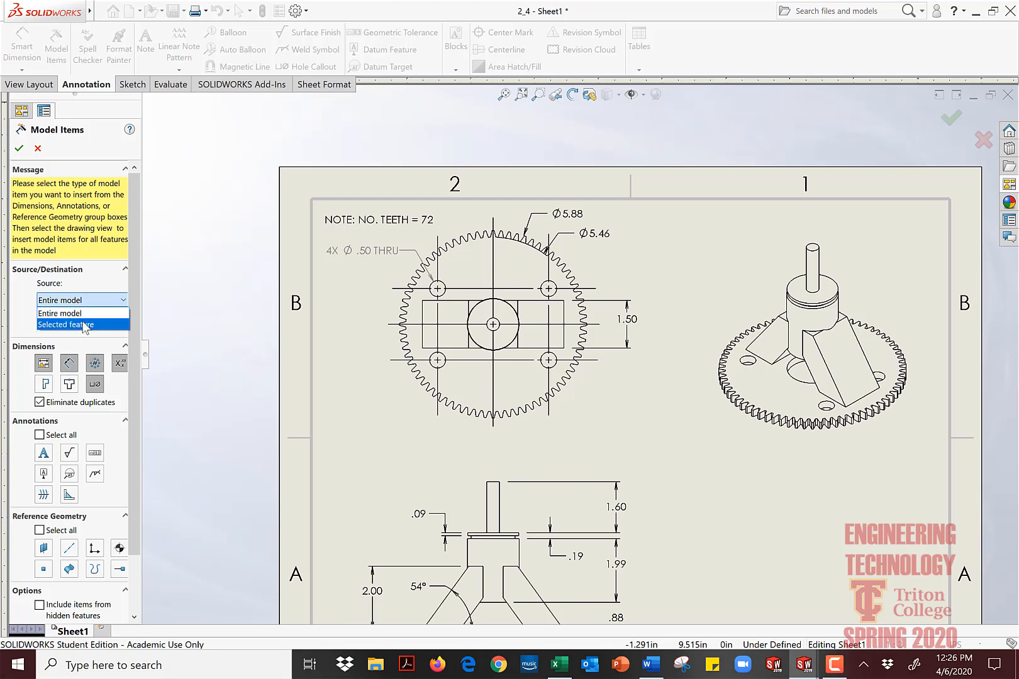
left_click(85, 325)
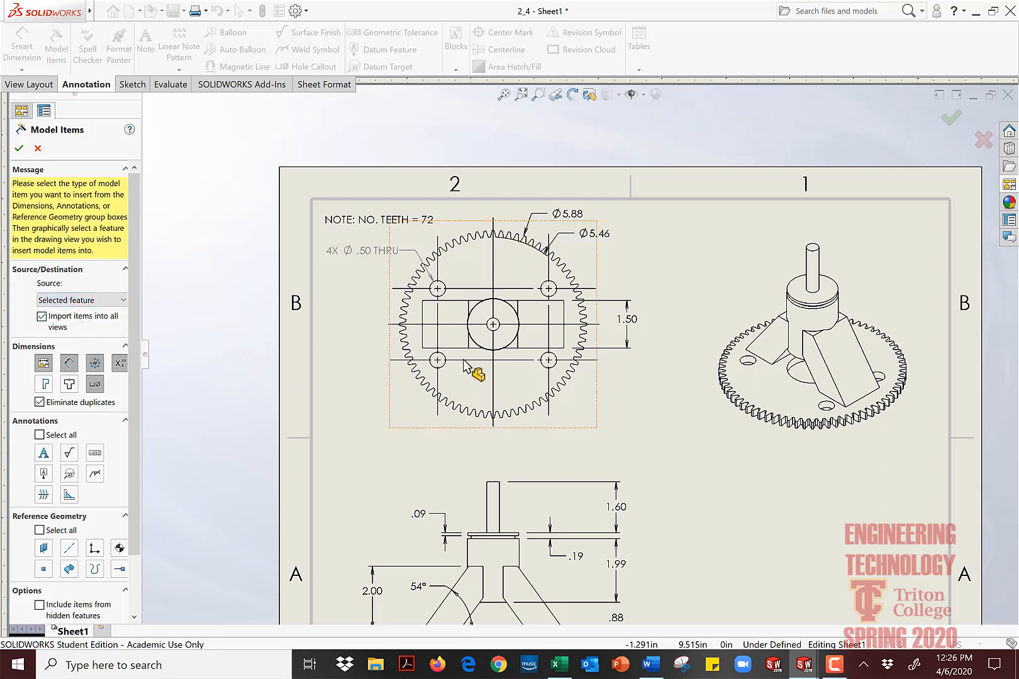
left_click(438, 410)
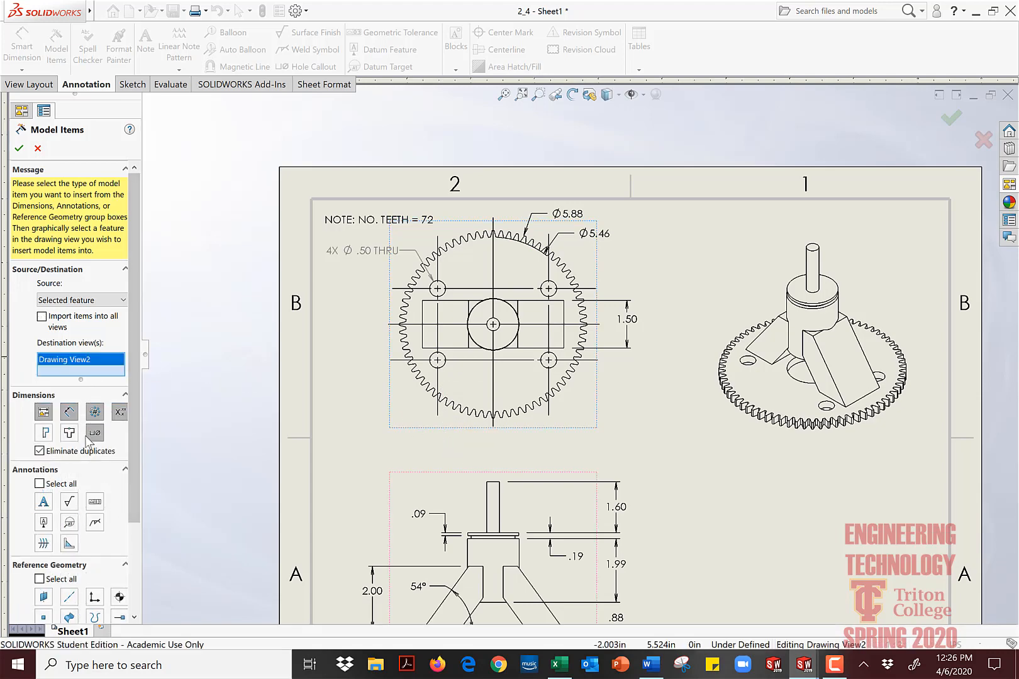
left_click(20, 149)
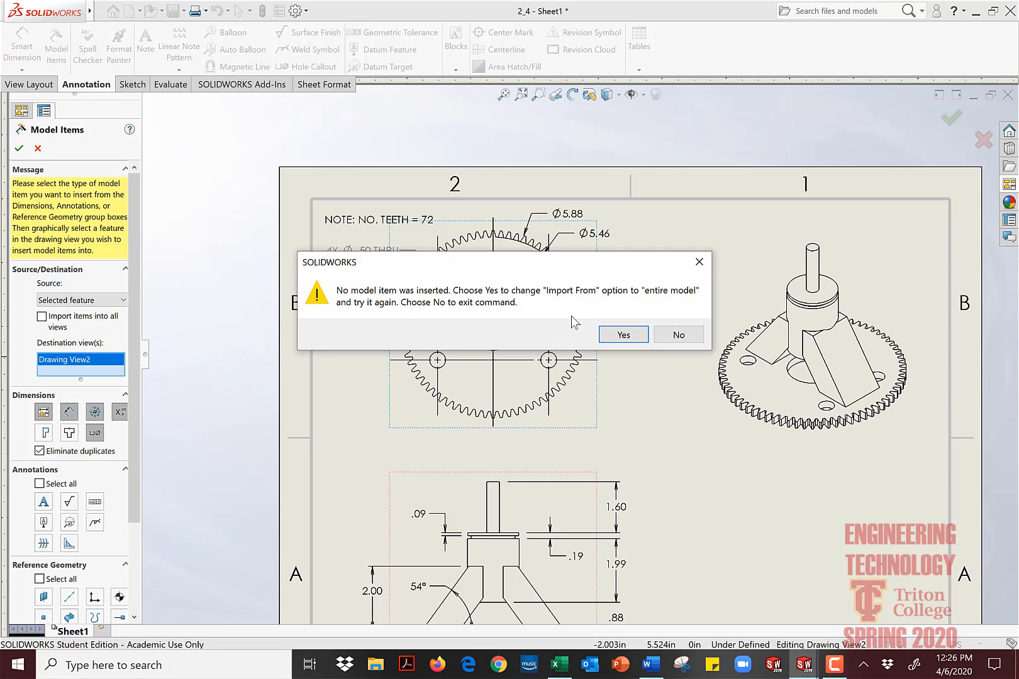
left_click(623, 334)
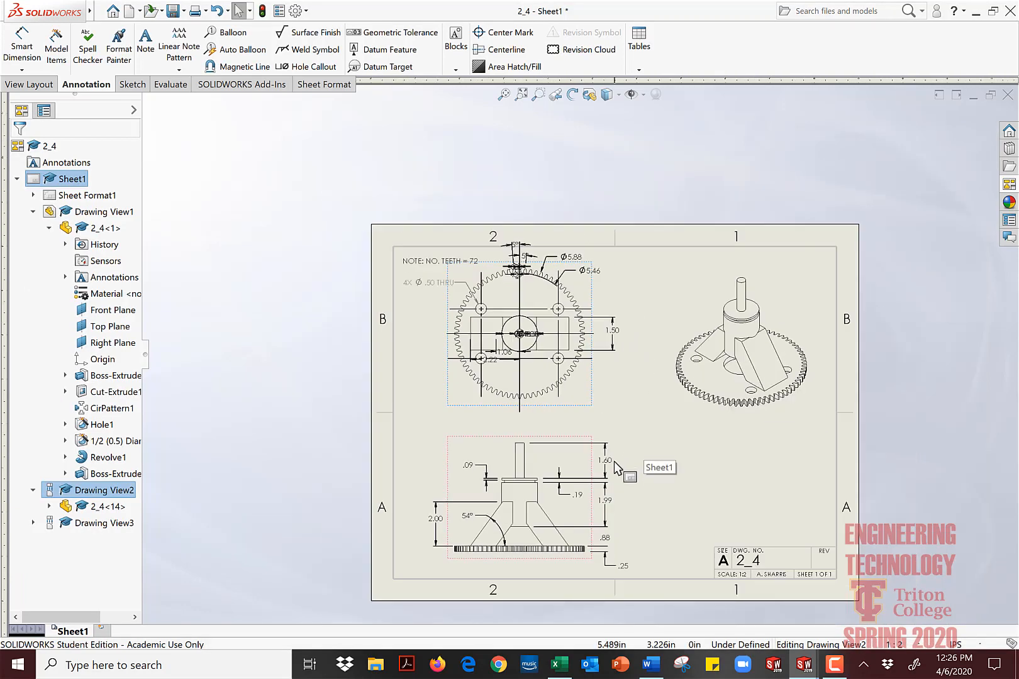
Step: Move the 2.22 dimension out of the circular gear view, placing it centrally between its extension lines just below the gear
scroll(614, 461, "down", 4)
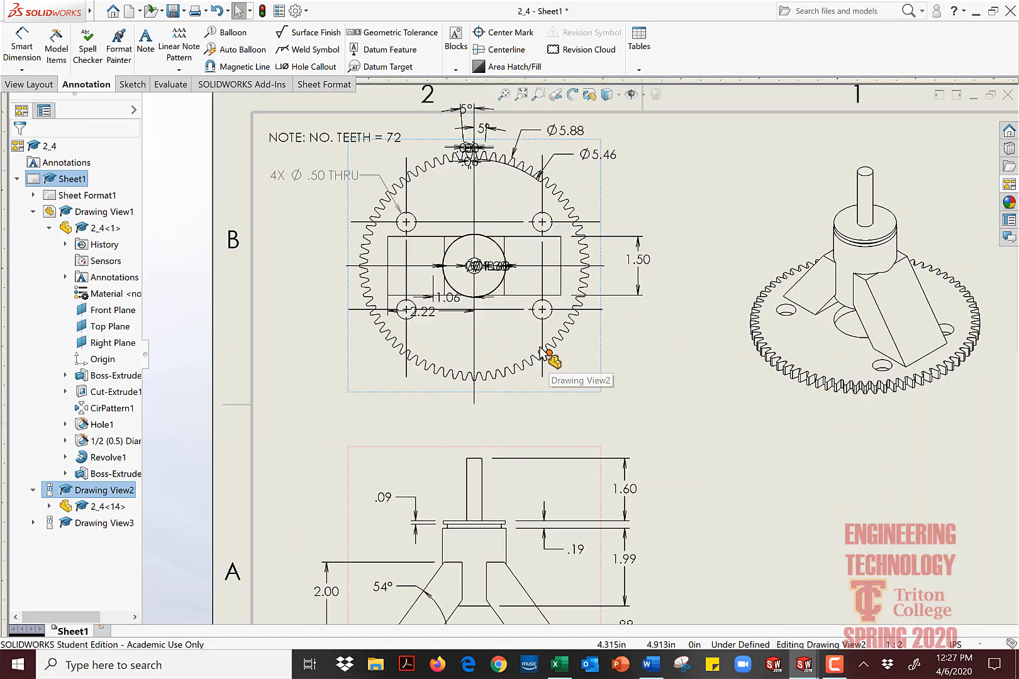
scroll(497, 336, "down", 1)
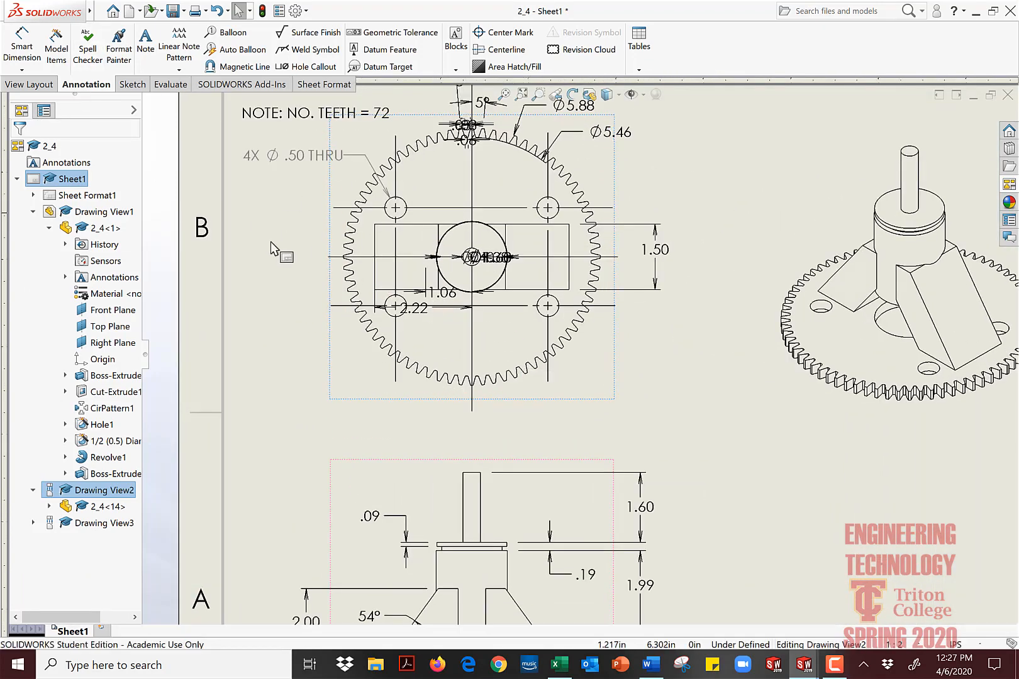
left_click(257, 258)
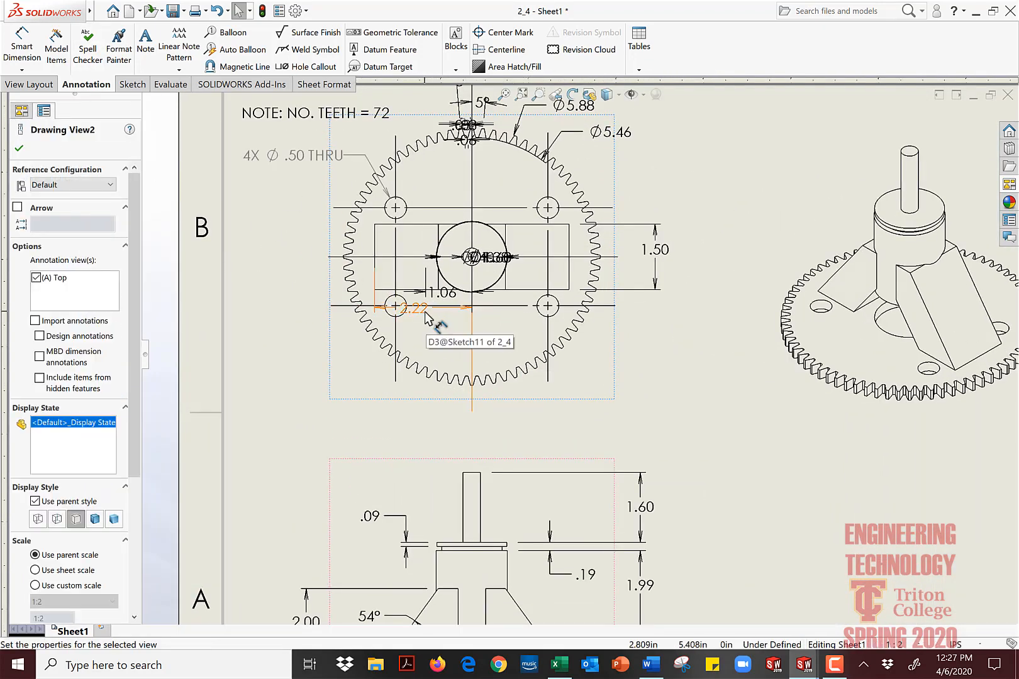
left_click_drag(426, 317, 434, 436)
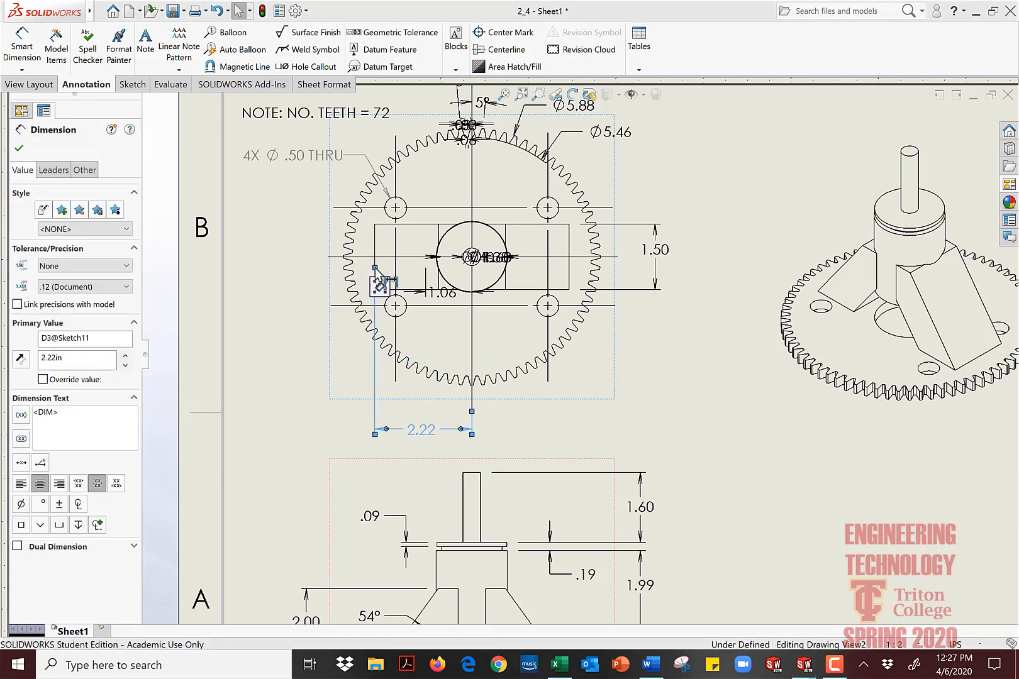
left_click(311, 308)
key("f")
scroll(349, 318, "down", 4)
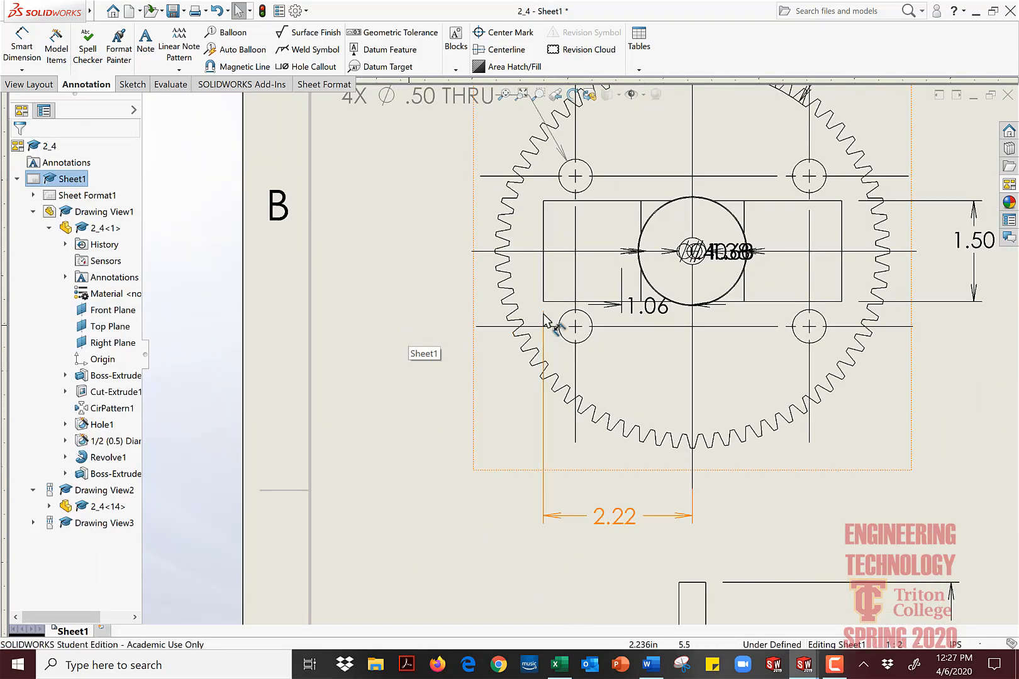
Step: Spread the stacked centre diameter dimensions Ø.40, Ø1.60, Ø1.38 and Ø1.63 apart, placing their text outside the gear in the top view
left_click(543, 342)
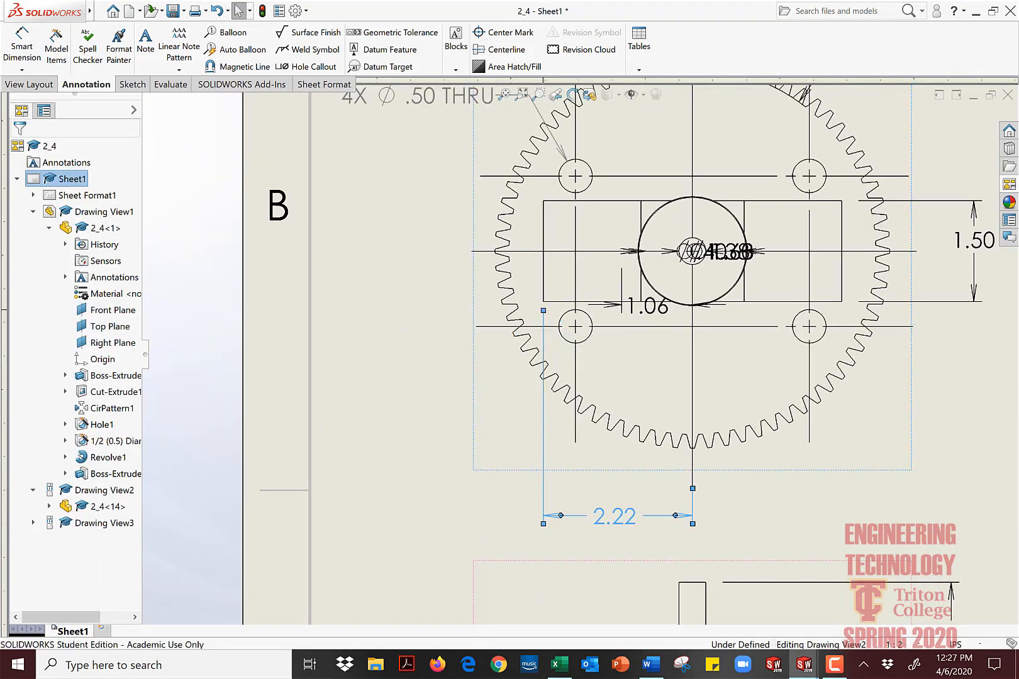
left_click(545, 317)
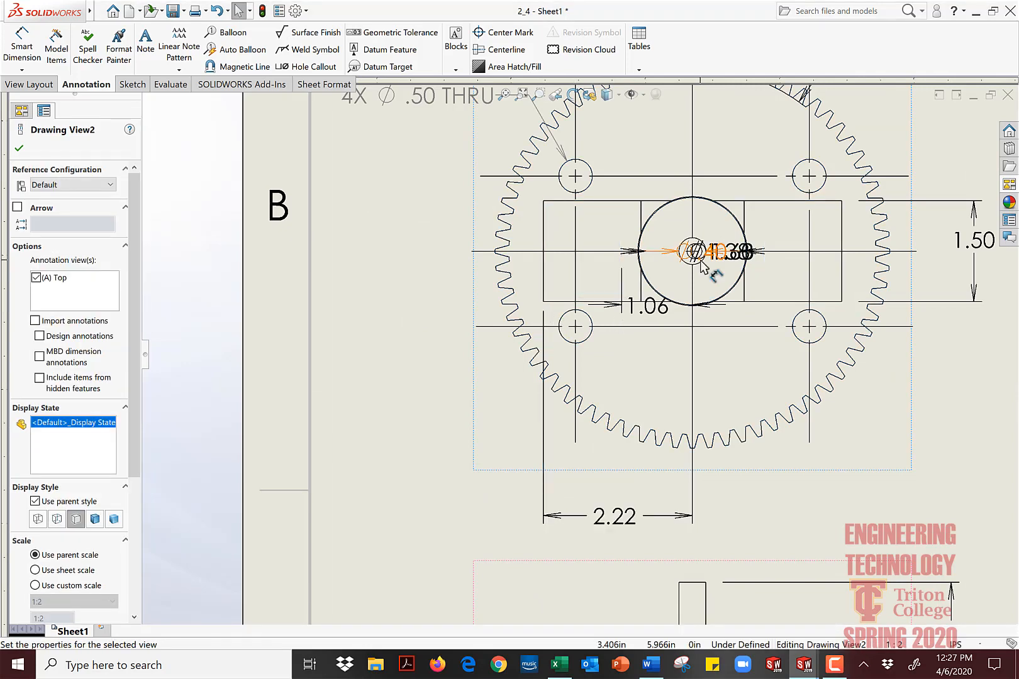
left_click(730, 254)
left_click_drag(729, 255, 417, 207)
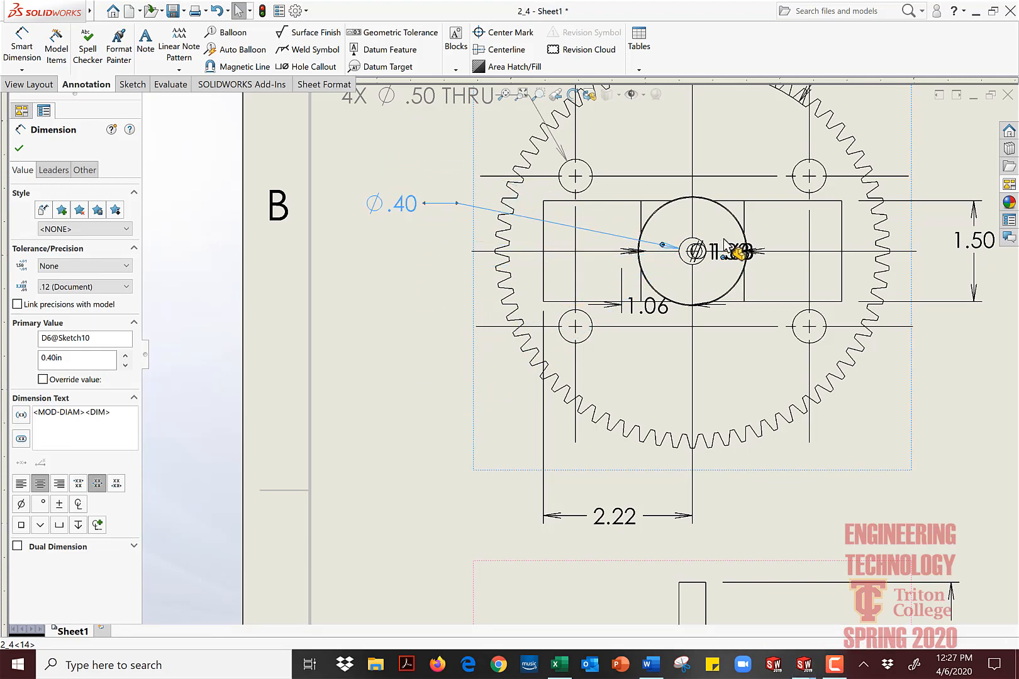
mouse_move(729, 261)
left_mouse_down()
mouse_move(423, 376)
mouse_move(382, 357)
mouse_move(379, 368)
mouse_move(421, 333)
left_mouse_up()
left_click_drag(746, 294, 856, 507)
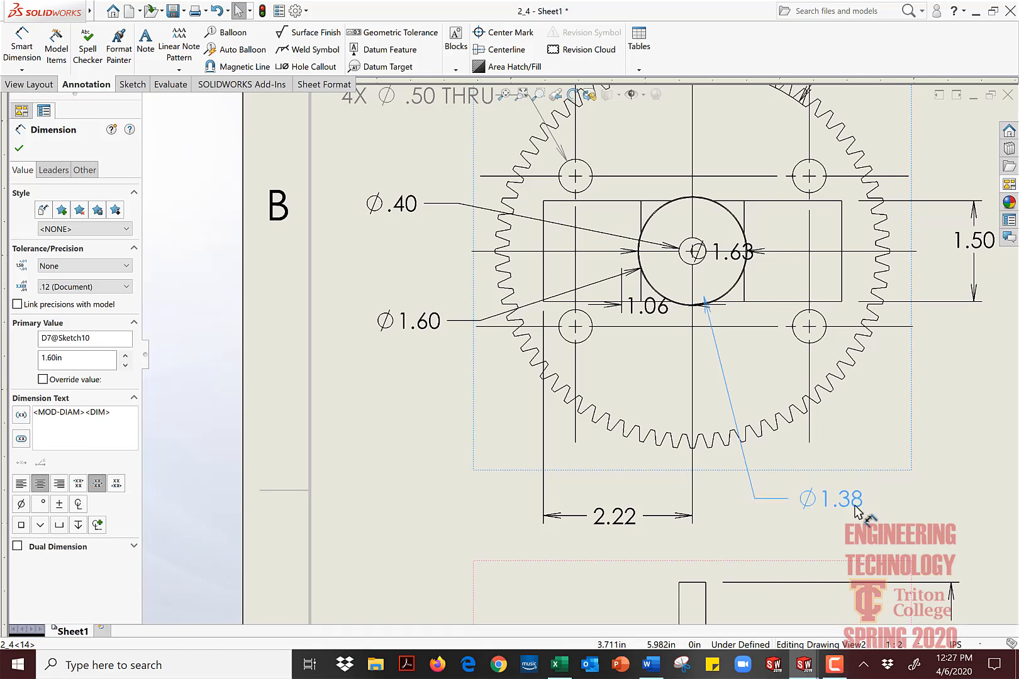
left_click_drag(747, 277, 805, 267)
mouse_move(654, 191)
left_mouse_down()
mouse_move(585, 179)
mouse_move(370, 348)
mouse_move(423, 436)
mouse_move(413, 446)
mouse_move(379, 438)
left_mouse_up()
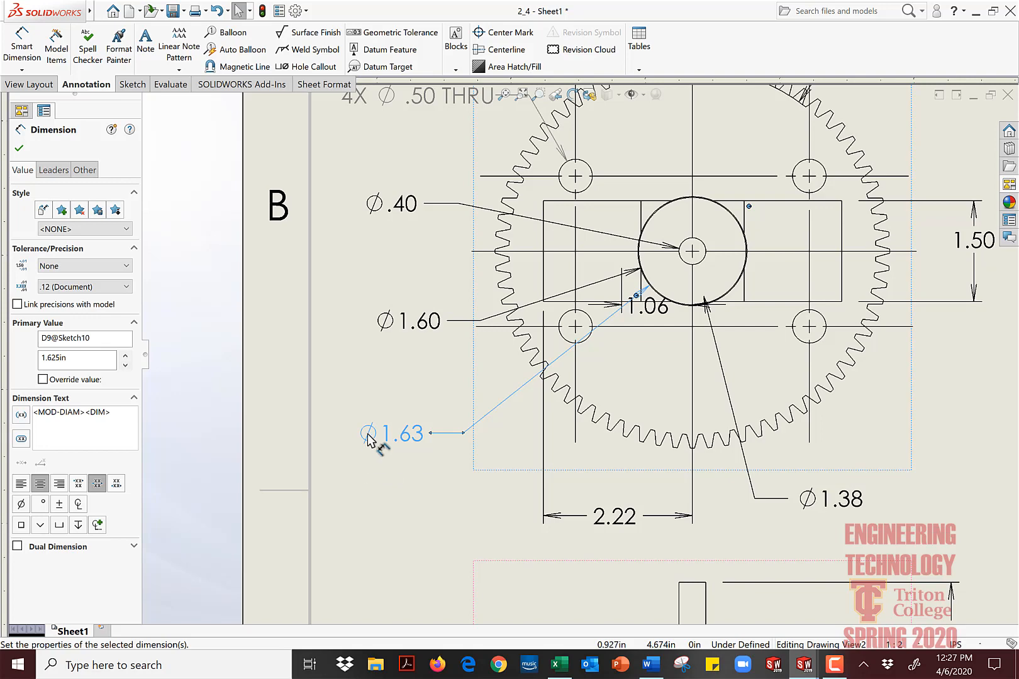
Step: Delete the Ø1.60 and Ø1.38 dimensions from the top view and place Ø.40 and Ø1.63 beside the gear's left side
left_click(444, 339)
left_click(431, 339)
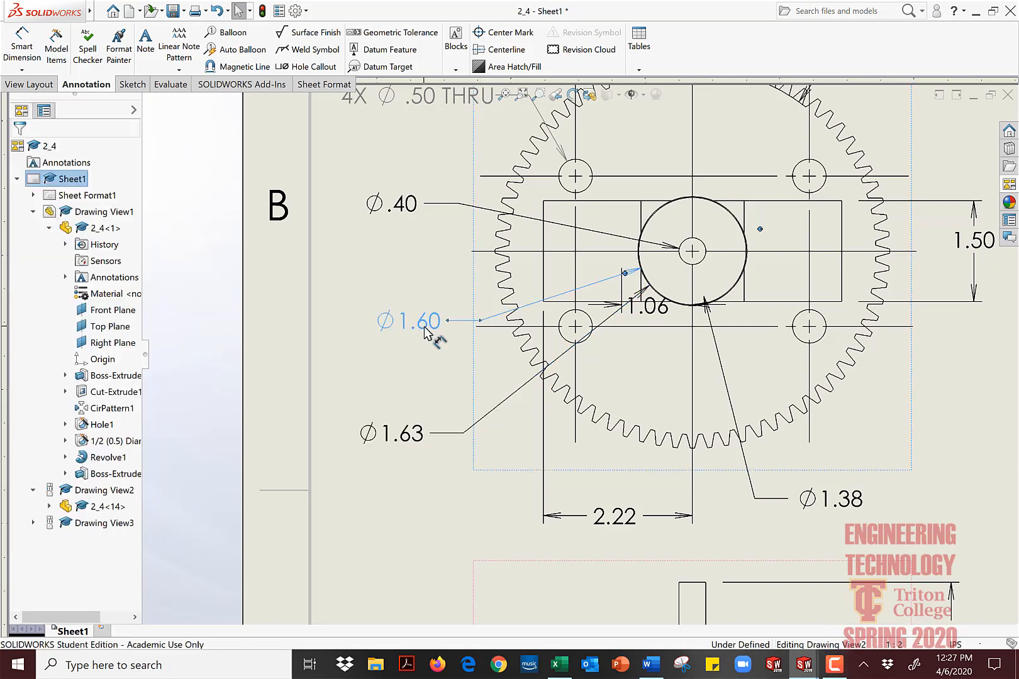
key("Delete")
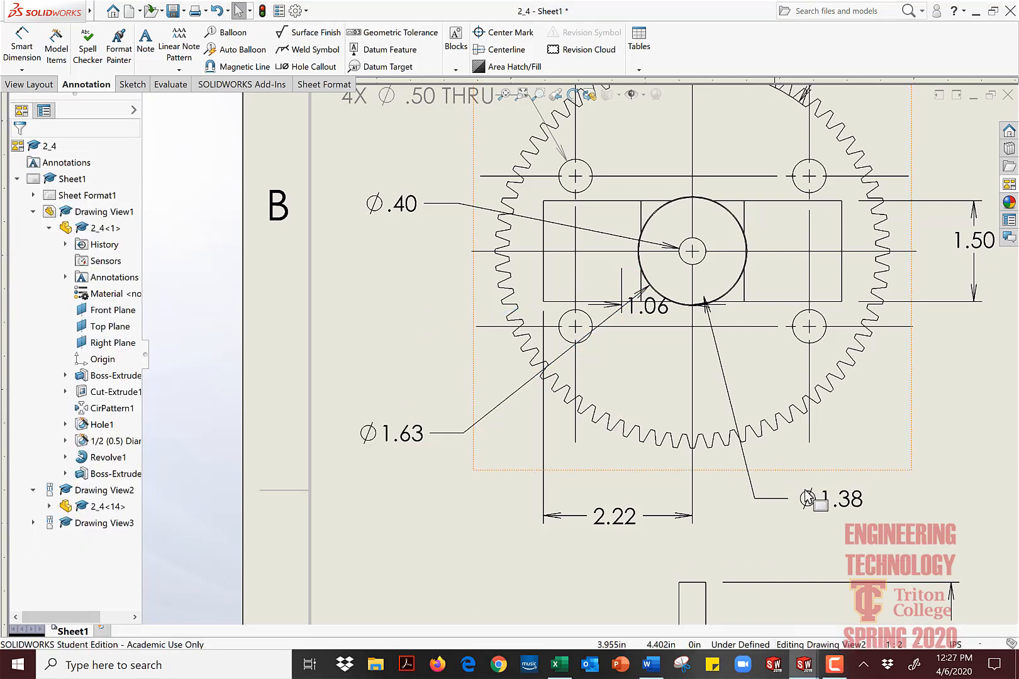
left_click(833, 510)
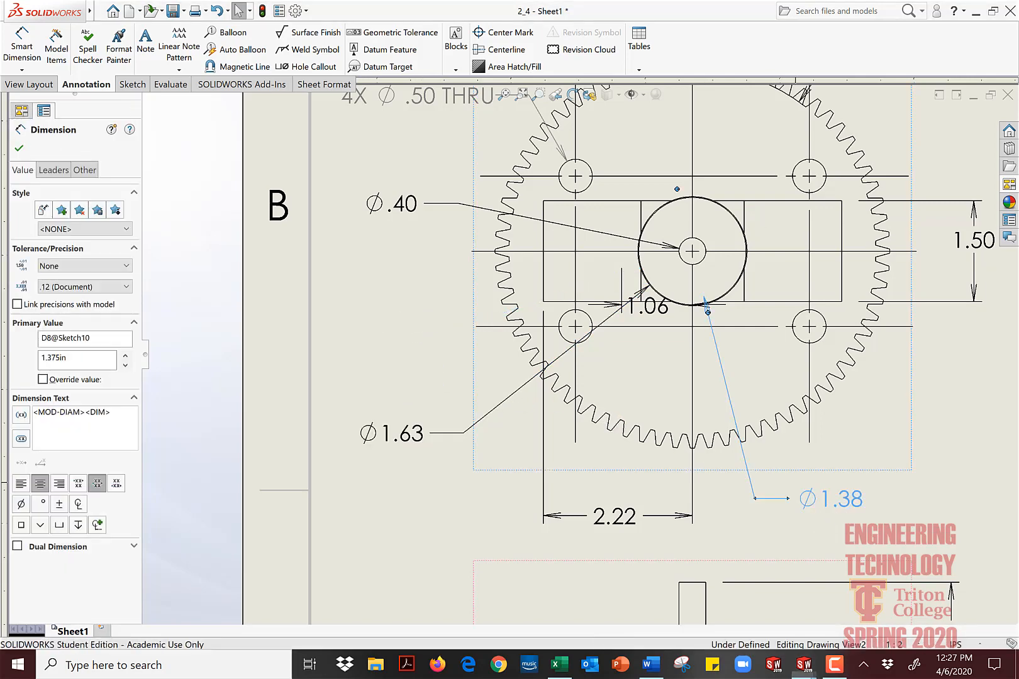
key("Delete")
mouse_move(396, 209)
left_mouse_down()
mouse_move(421, 183)
mouse_move(425, 208)
mouse_move(406, 206)
left_mouse_up()
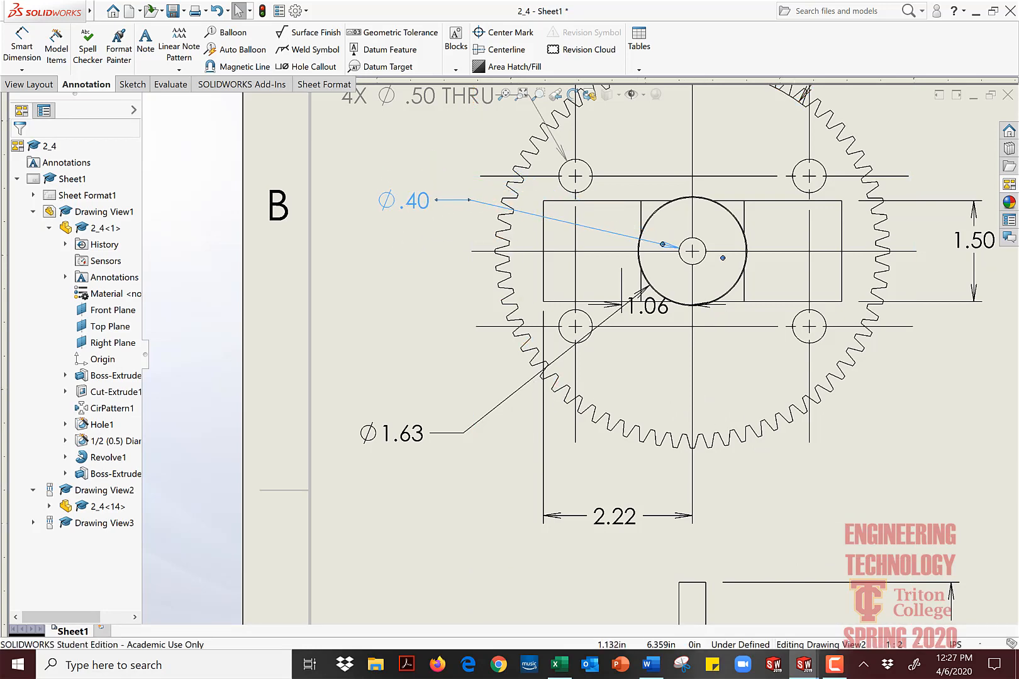
left_click_drag(395, 438, 372, 294)
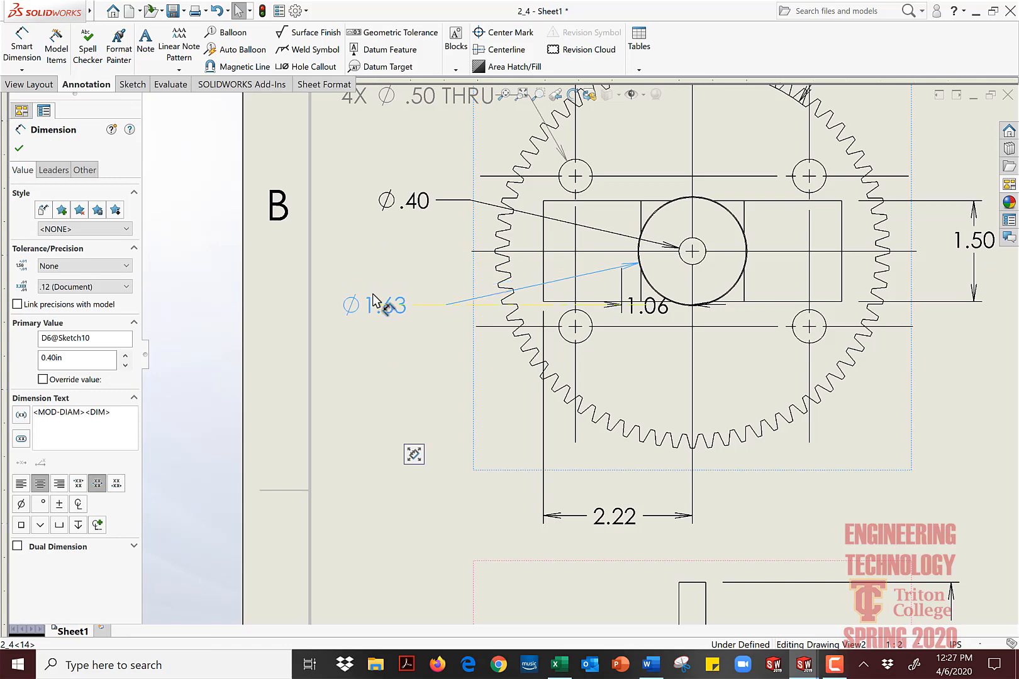
Step: Delete the 1.06 dimension from the top view and reposition the 2.22 dimension below the gear
left_click_drag(657, 313, 653, 489)
scroll(654, 489, "up", 5)
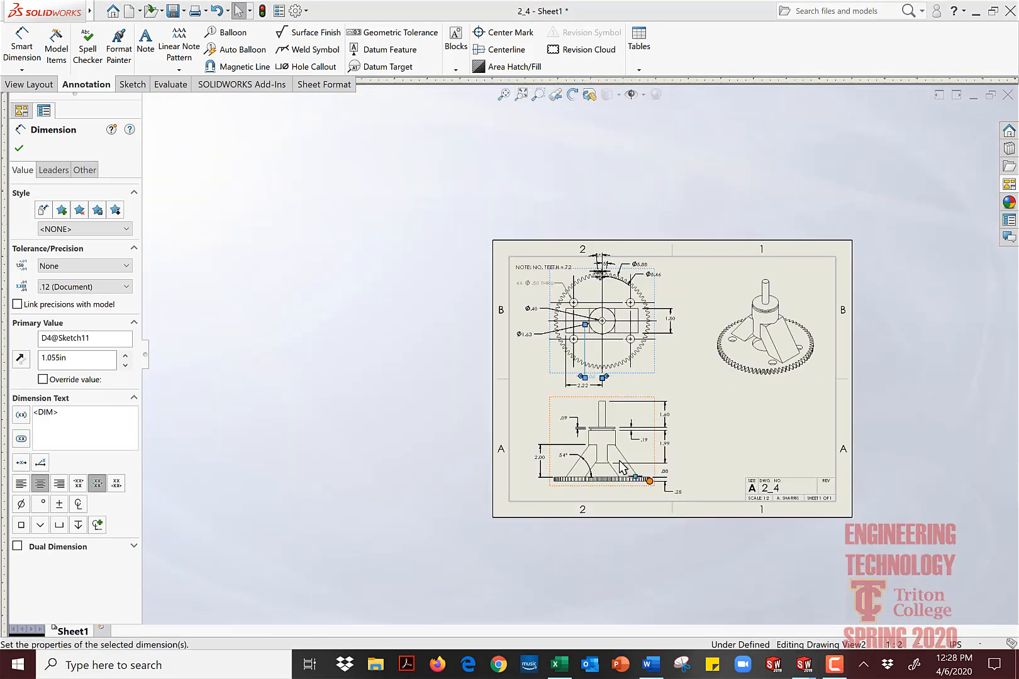
scroll(613, 425, "down", 4)
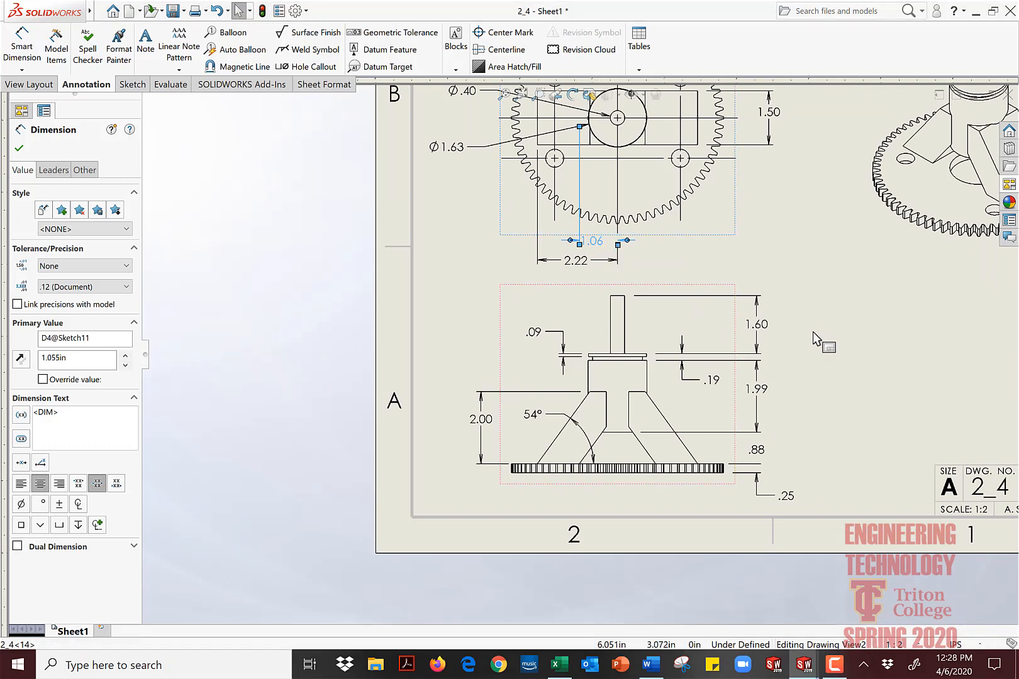
key("Delete")
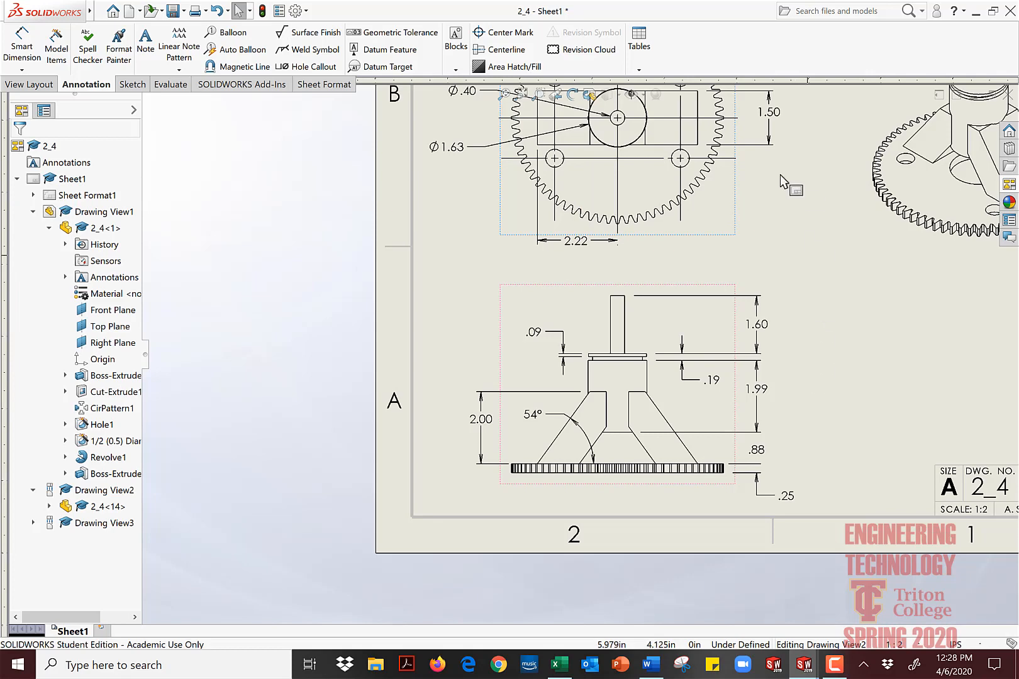
left_click_drag(578, 242, 582, 264)
left_click(768, 224)
Step: Use Model Items on the front view to insert the 1.06 dimension at the base of the angled legs
scroll(769, 224, "up", 1)
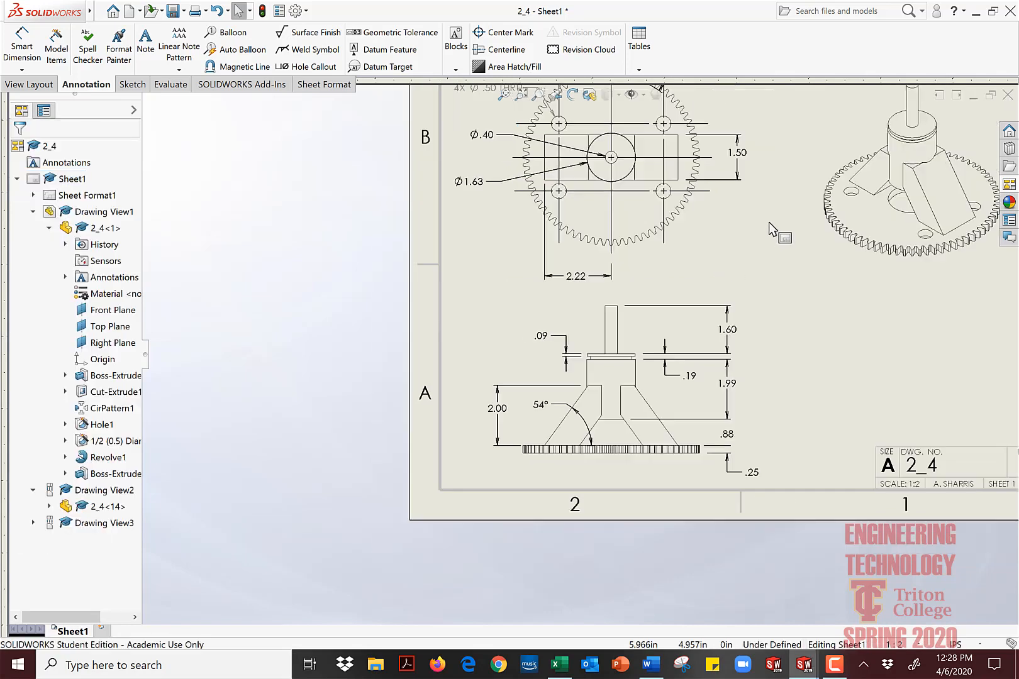
scroll(742, 253, "up", 1)
scroll(672, 352, "down", 2)
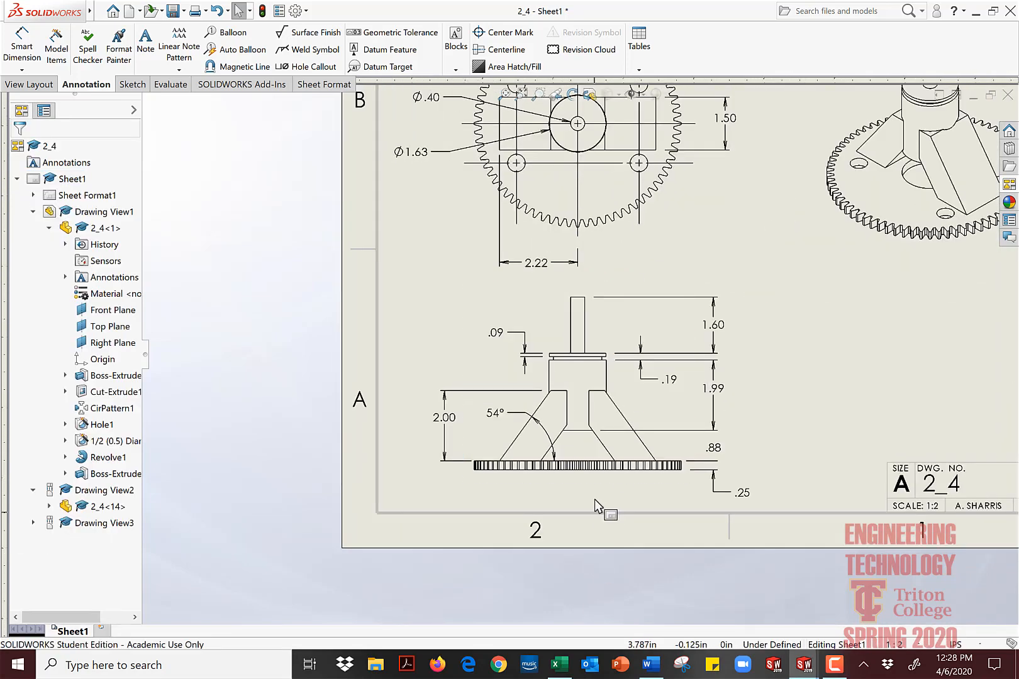
left_click(660, 337)
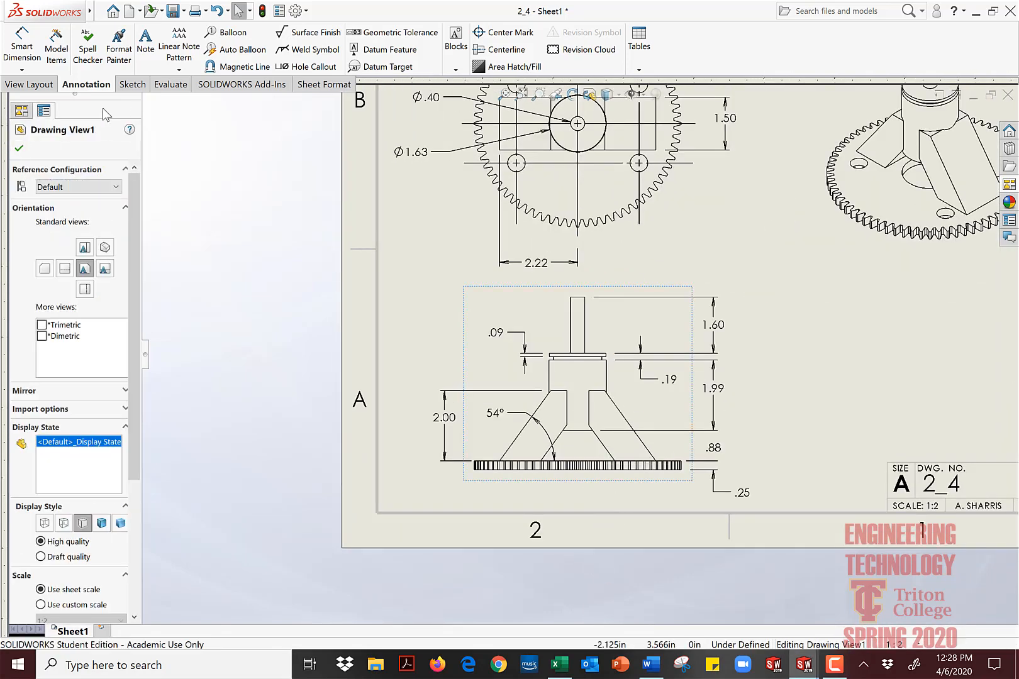
left_click(56, 57)
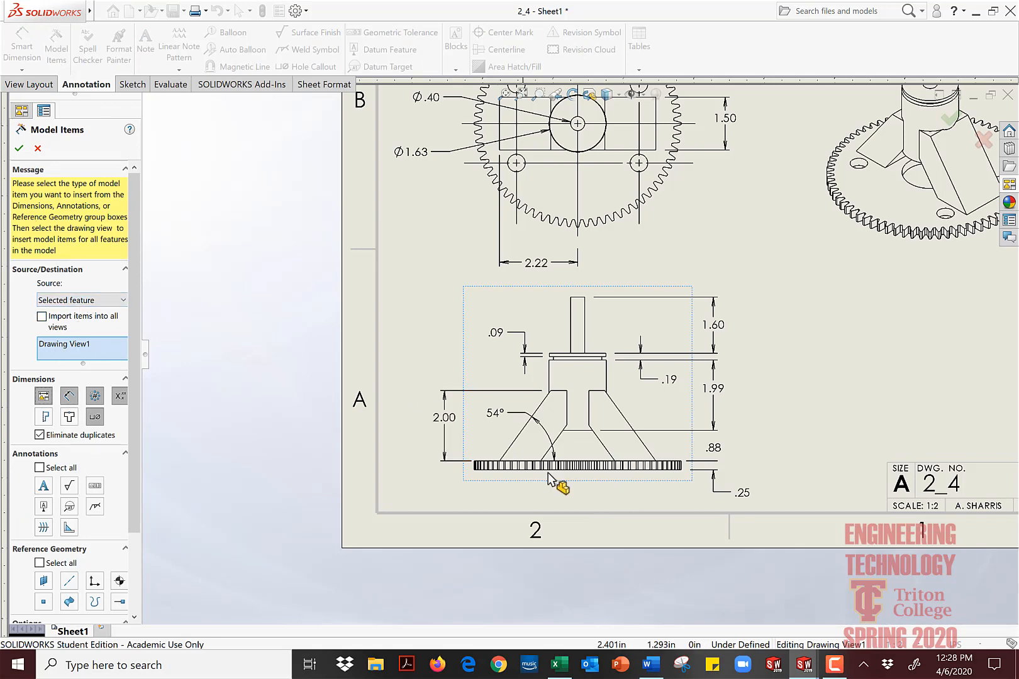
left_click(562, 442)
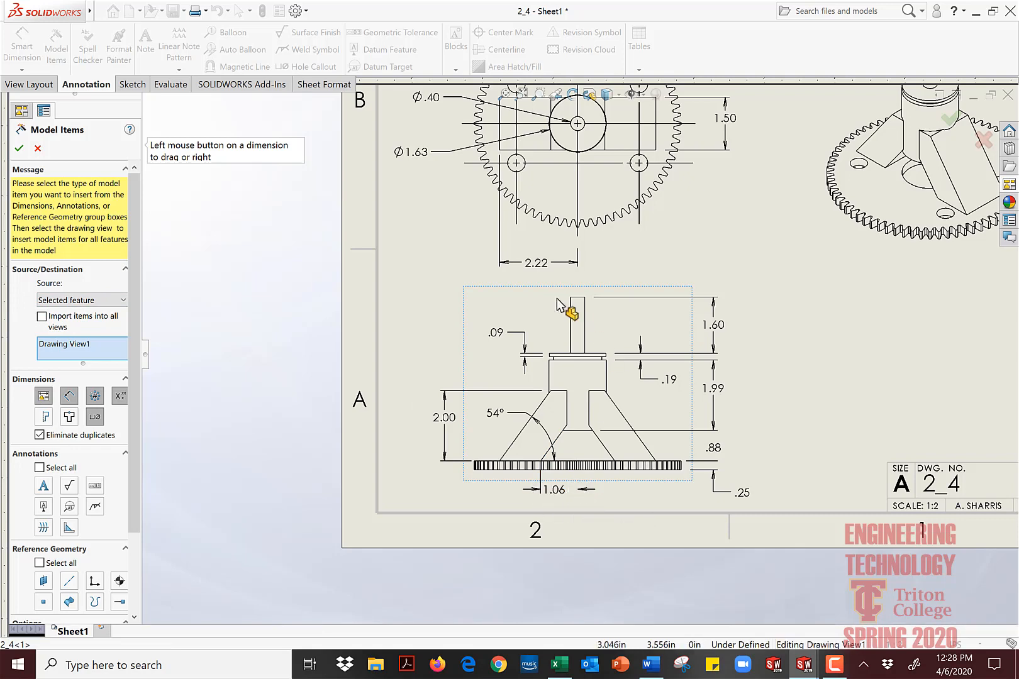
Step: Insert the Ø1.60 collar and Ø1.38 groove dimensions into the front view with Model Items and accept them
scroll(557, 365, "up", 3)
scroll(560, 368, "down", 8)
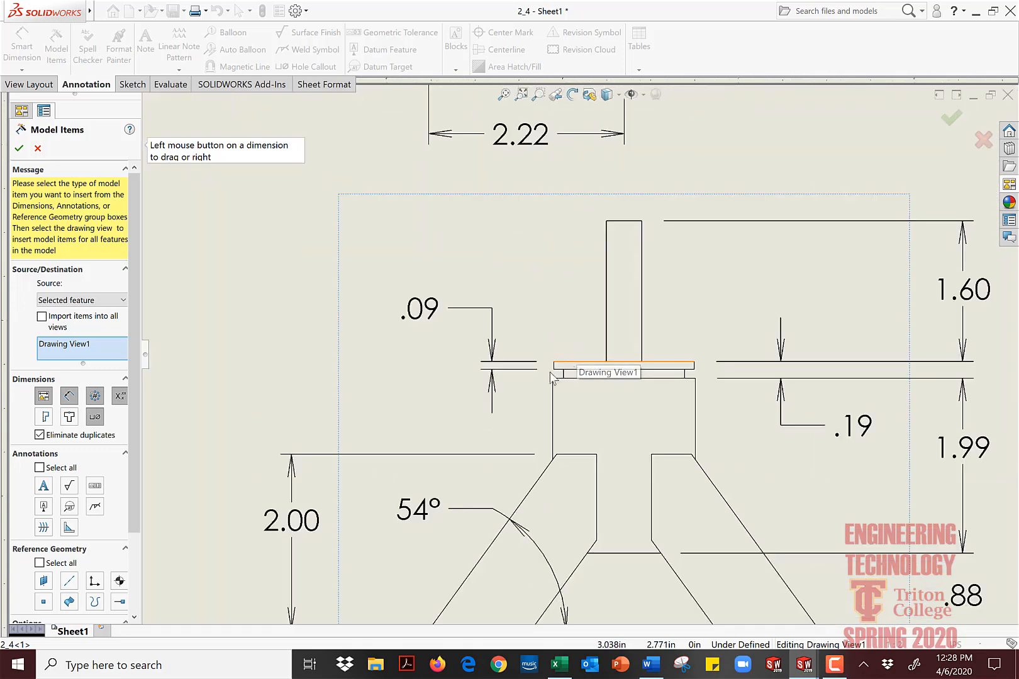
left_click(582, 379)
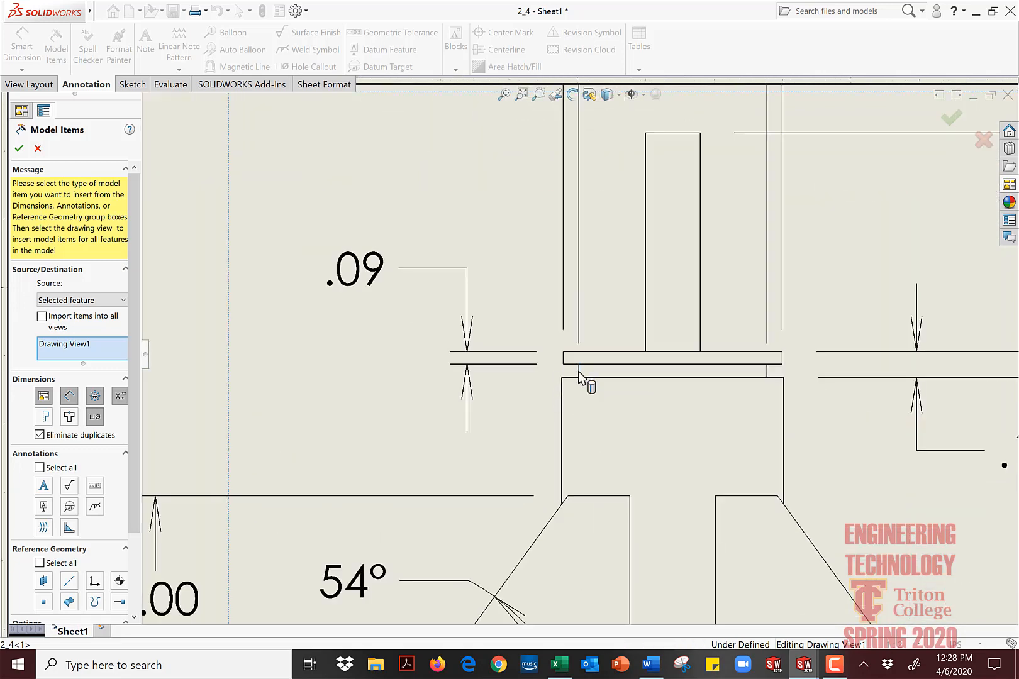
scroll(578, 390, "up", 5)
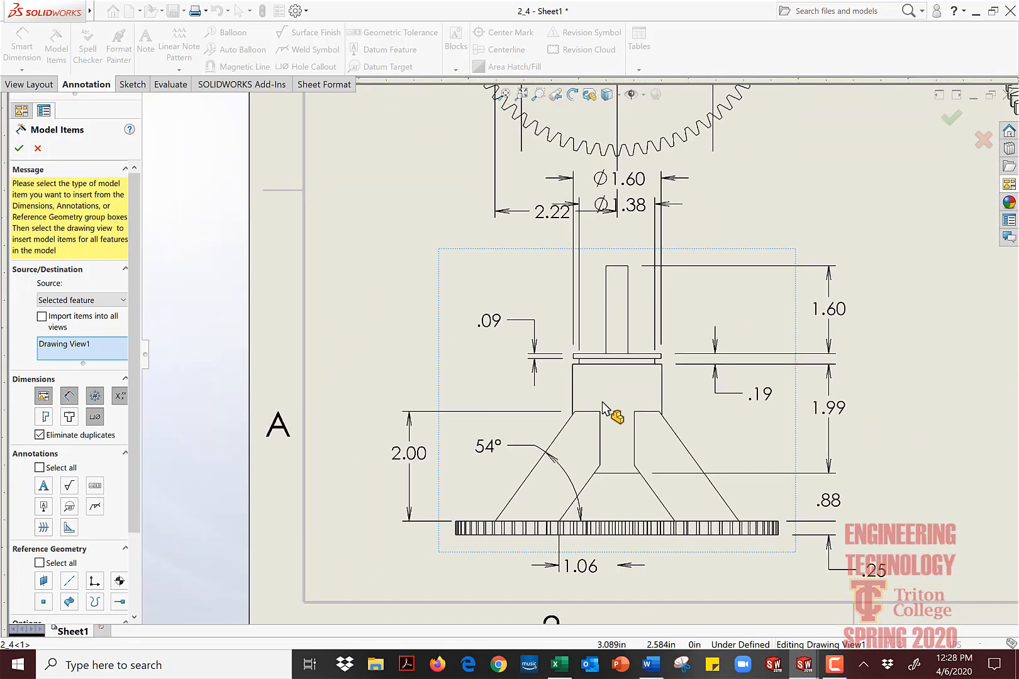
scroll(601, 401, "down", 2)
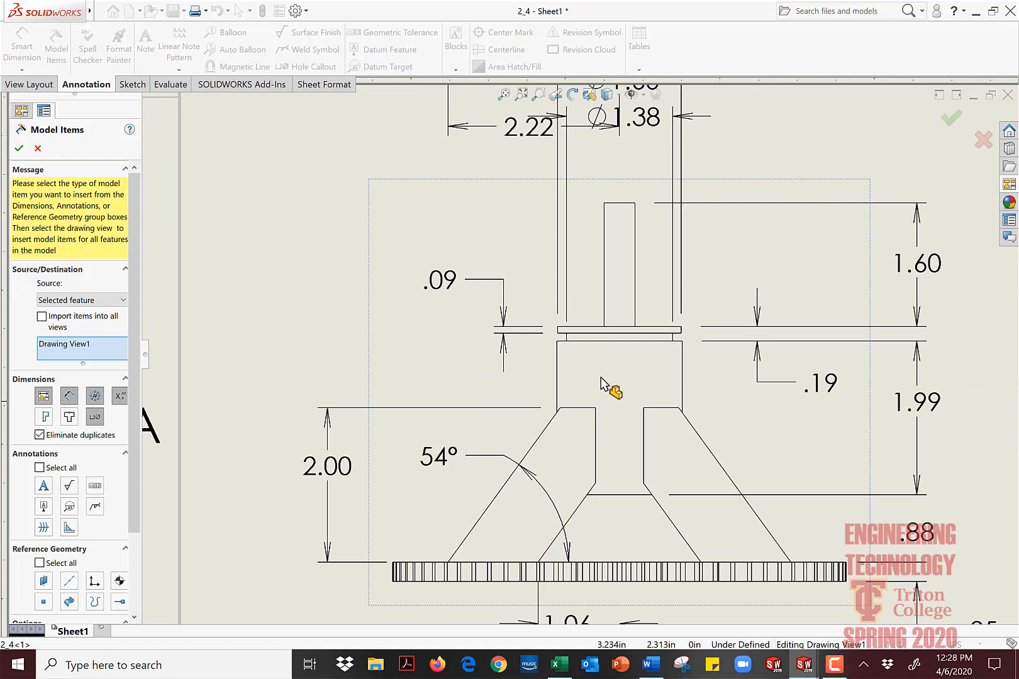
left_click(19, 149)
left_click(271, 140)
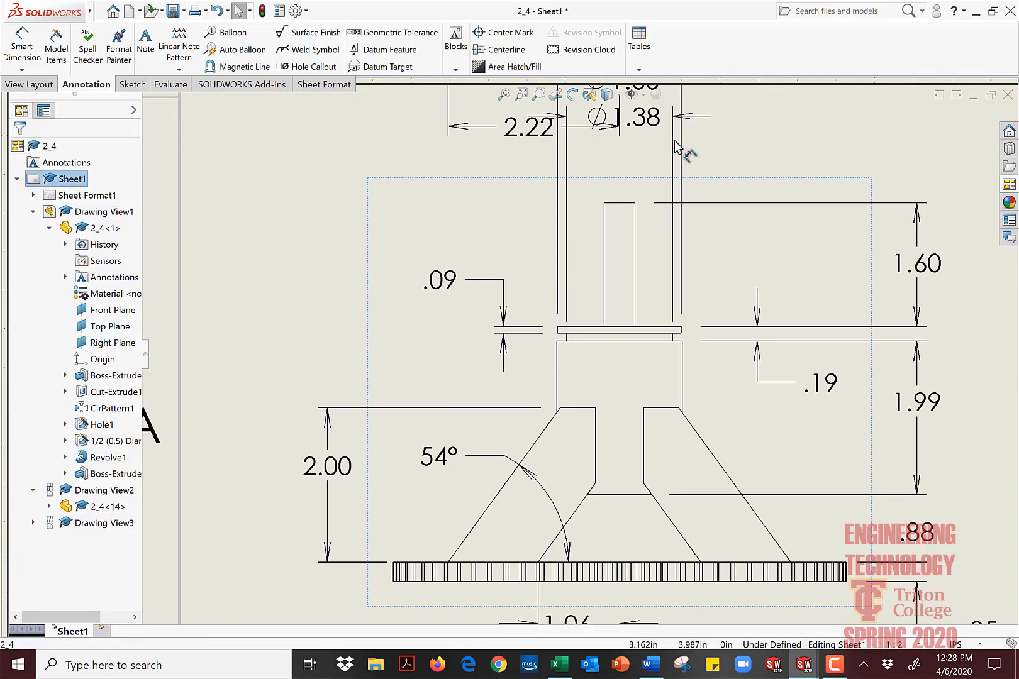
Step: Move the Ø1.38 and Ø1.60 dimensions down, stacking them just above the shaft in the front view
scroll(579, 356, "up", 2)
mouse_move(638, 192)
left_mouse_down()
mouse_move(644, 300)
mouse_move(638, 222)
mouse_move(615, 219)
mouse_move(632, 237)
left_mouse_up()
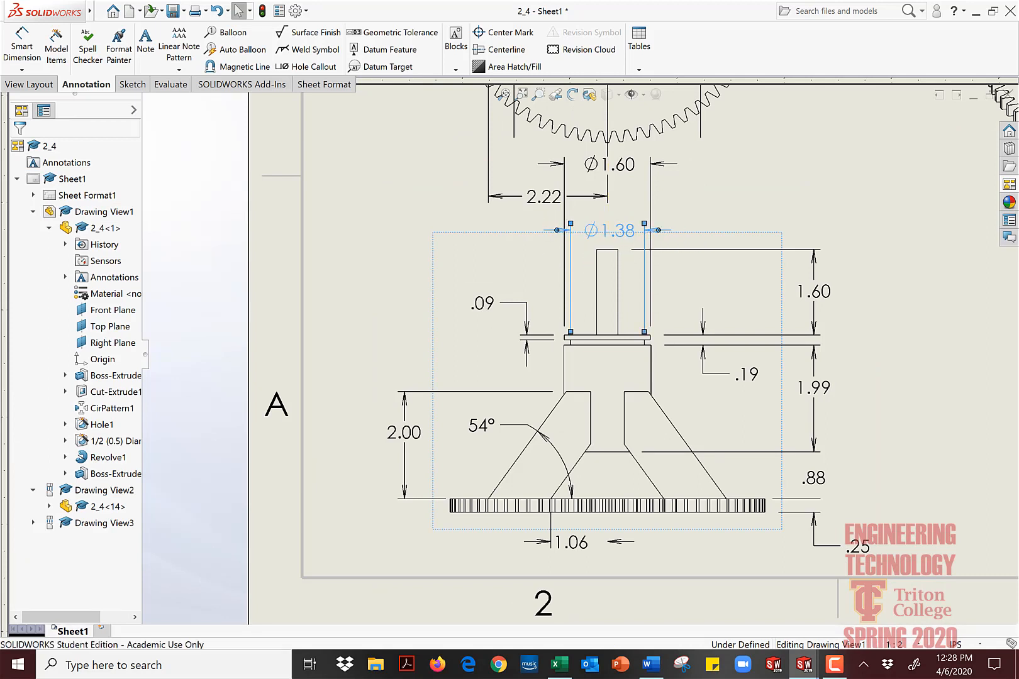
left_click(621, 188)
left_click_drag(621, 165, 623, 204)
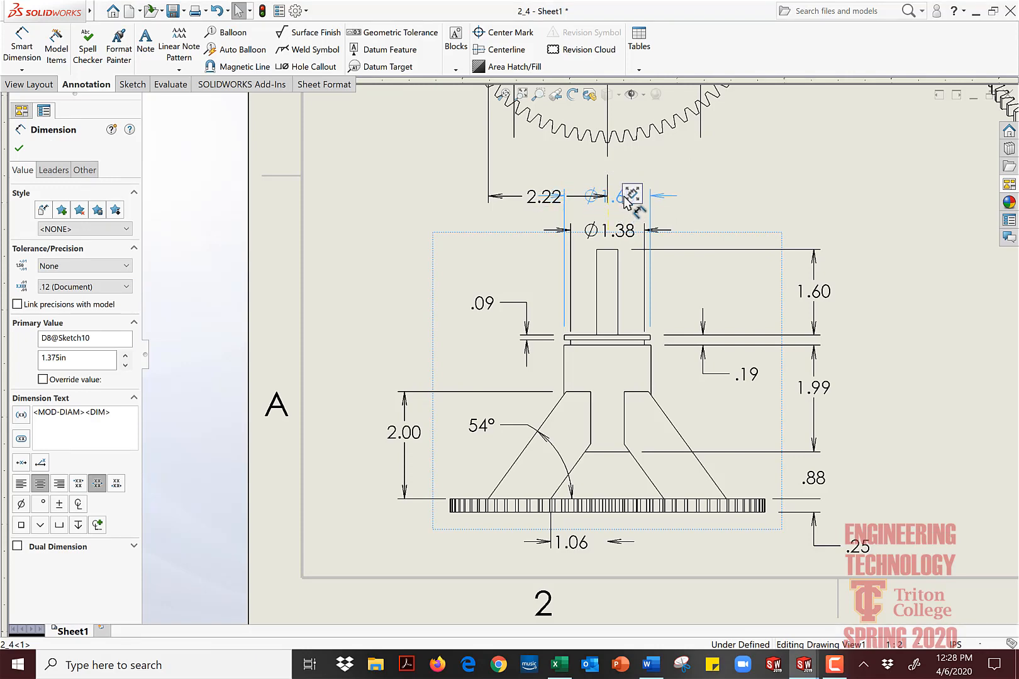
left_click(766, 192)
Step: Delete the cluster of tooth-profile dimensions, including both 5° angles, at the top of the gear in the top view
scroll(766, 192, "up", 4)
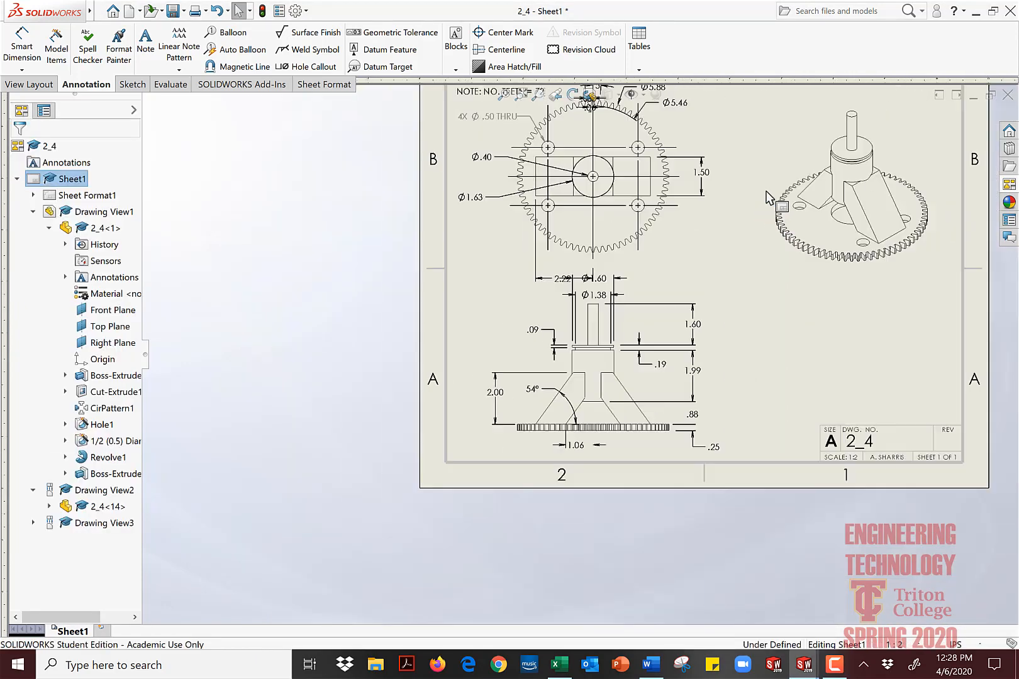
scroll(705, 258, "up", 2)
scroll(629, 277, "down", 5)
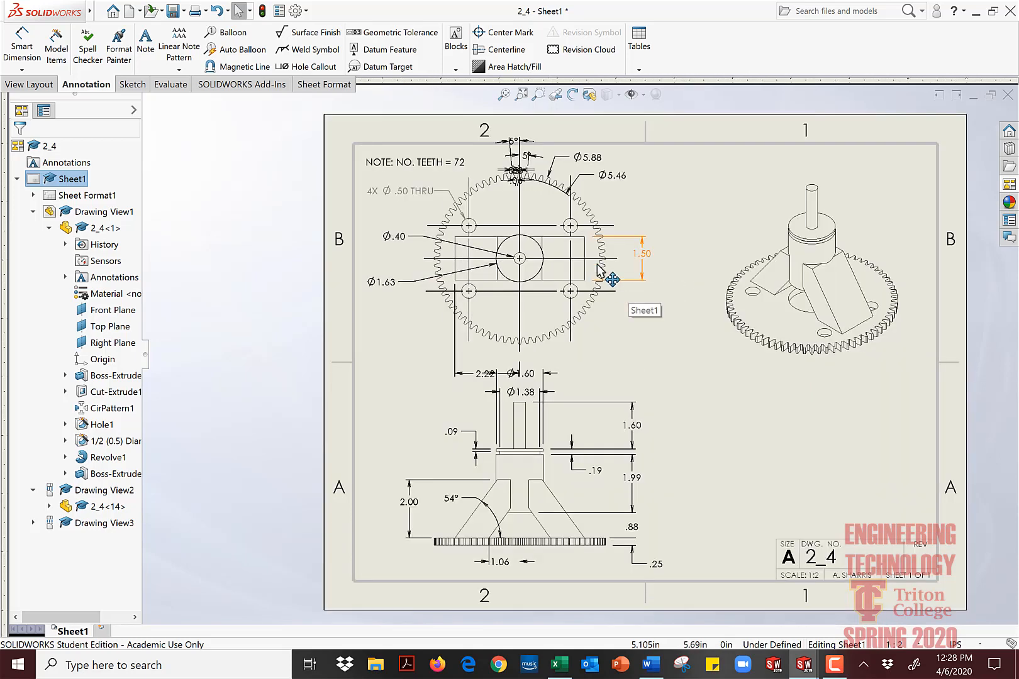
scroll(438, 129, "up", 1)
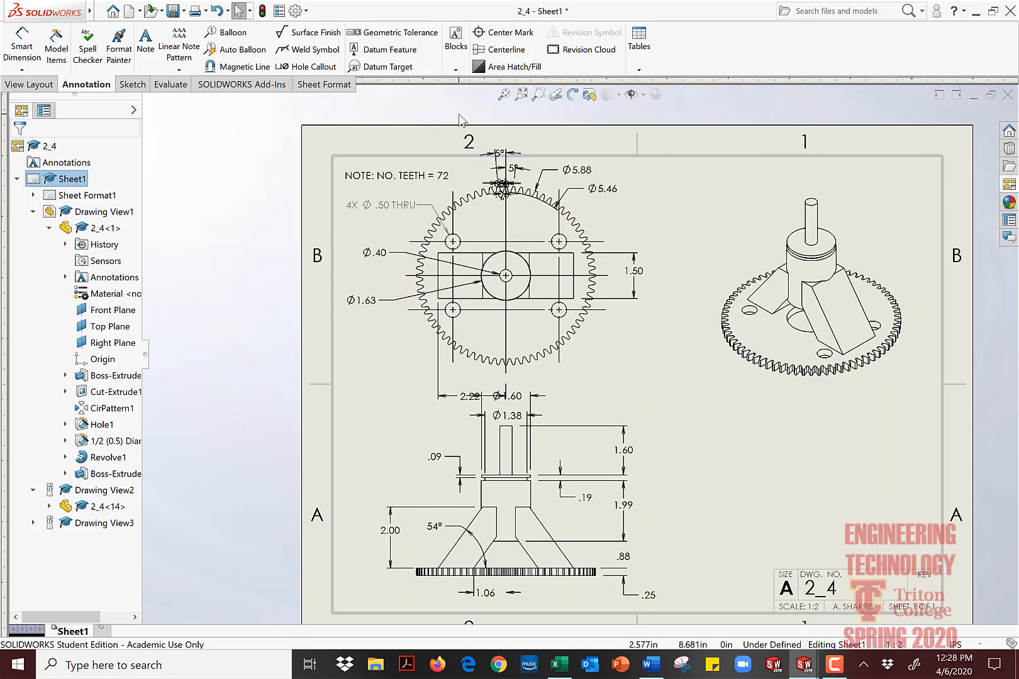
left_click_drag(459, 115, 579, 240)
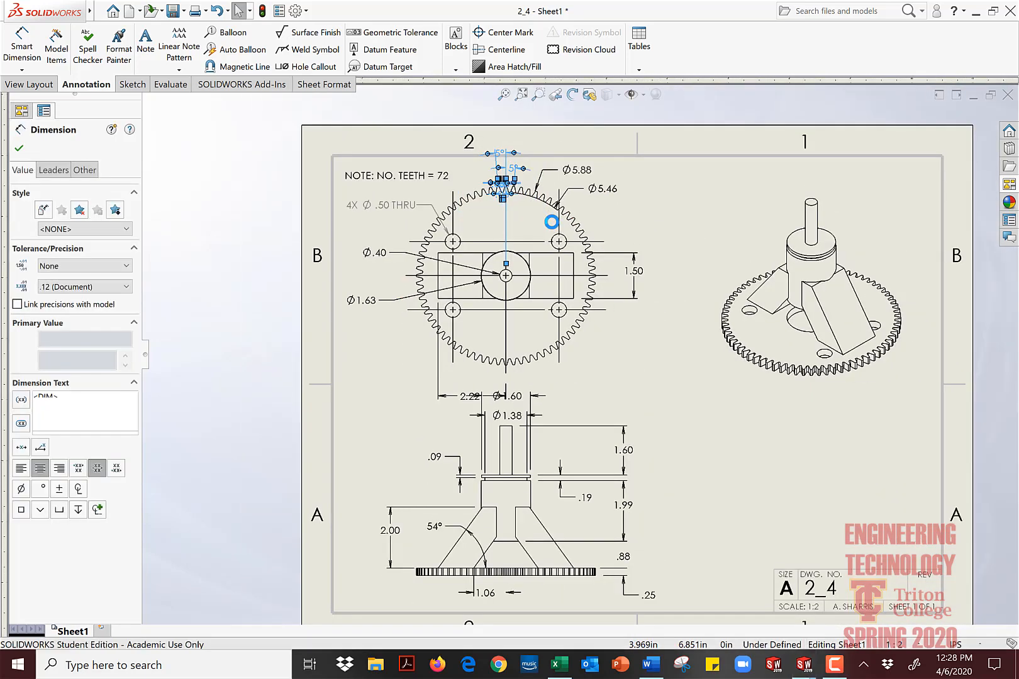
key("Delete")
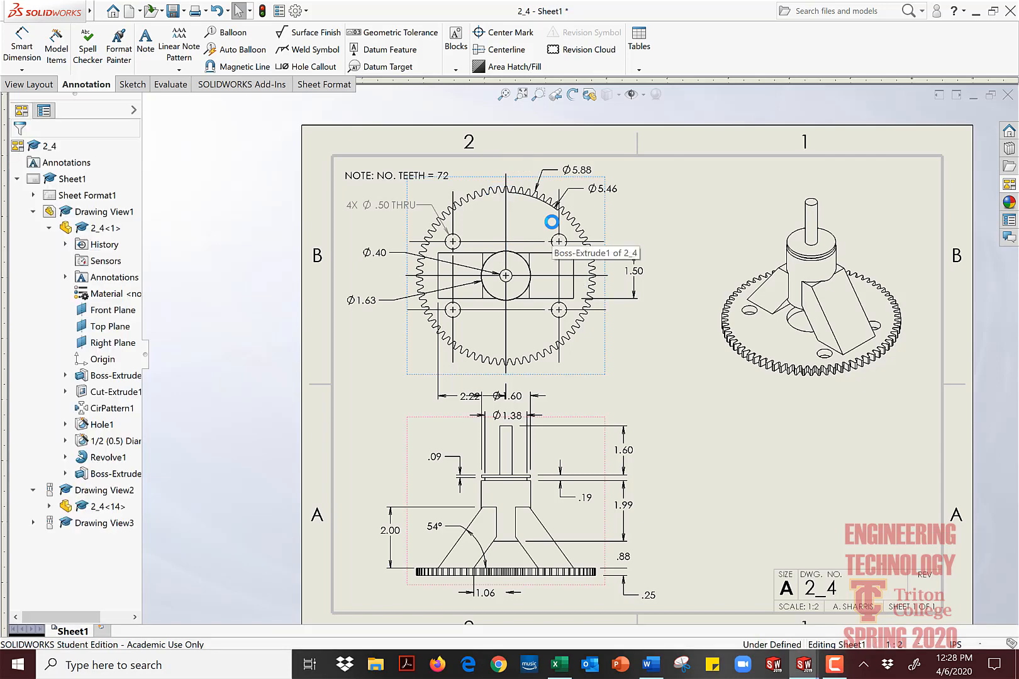
left_click(651, 361)
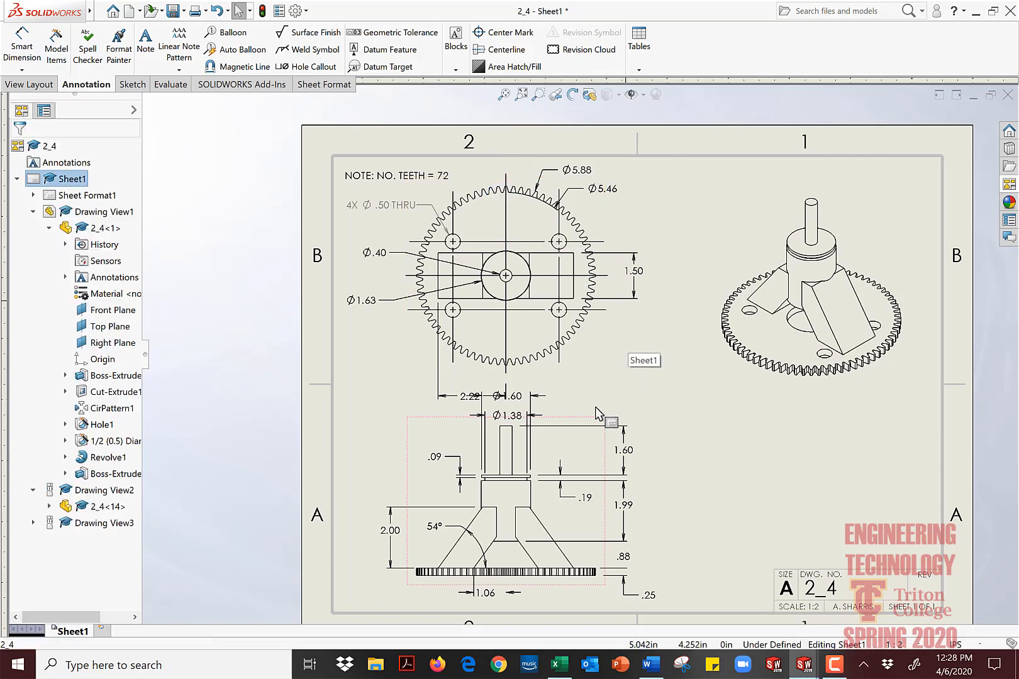
Step: Move the top view up on the sheet and place its Ø5.88 dimension at the gear's lower left and Ø5.46 at its upper right
left_click(582, 359)
left_click_drag(588, 376, 601, 368)
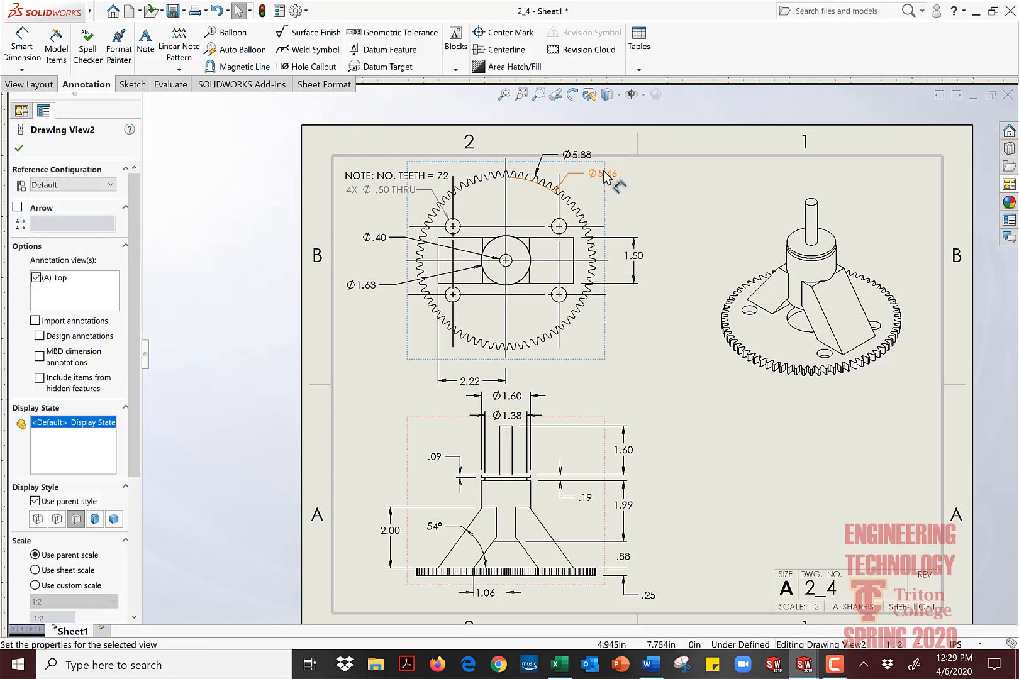
left_click_drag(604, 173, 666, 349)
left_click_drag(640, 213, 382, 289)
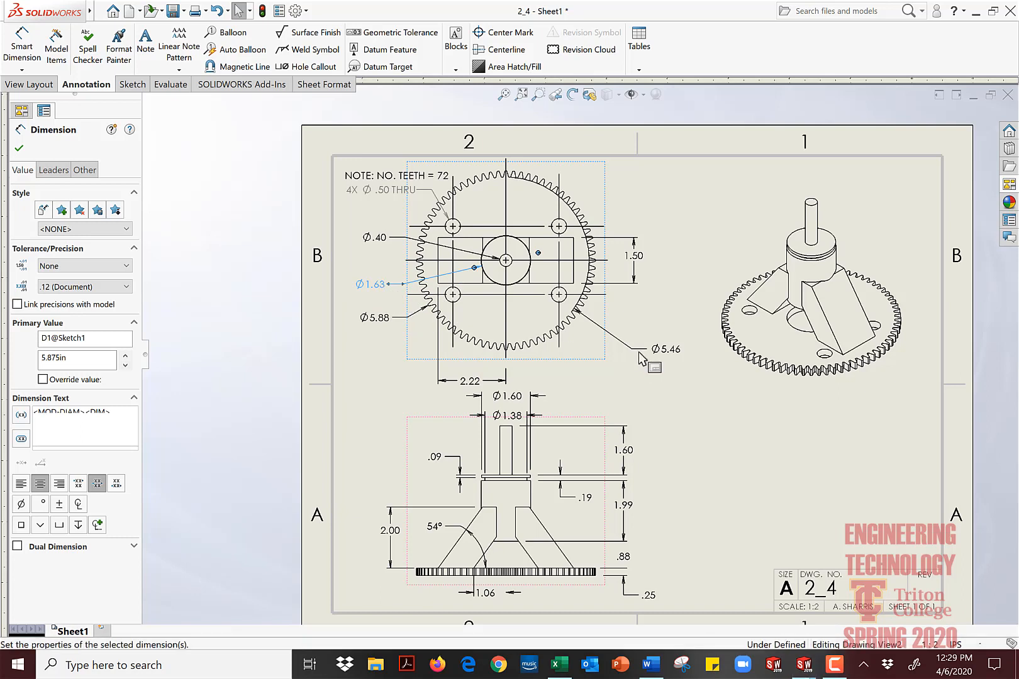
left_click_drag(639, 351, 640, 363)
left_click_drag(669, 305, 621, 202)
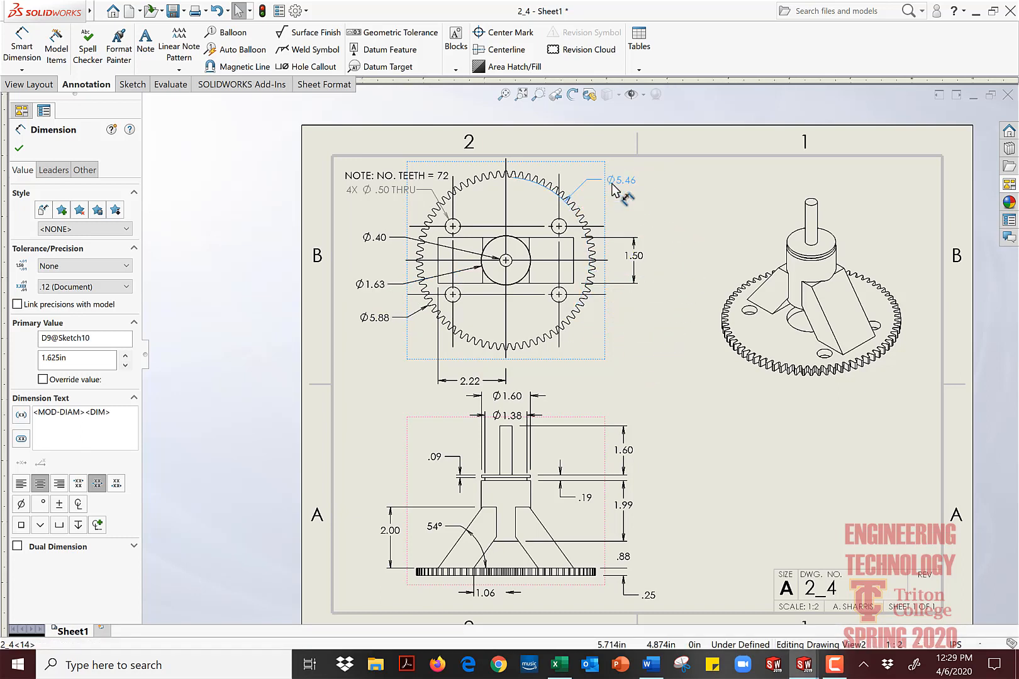
left_click(627, 335)
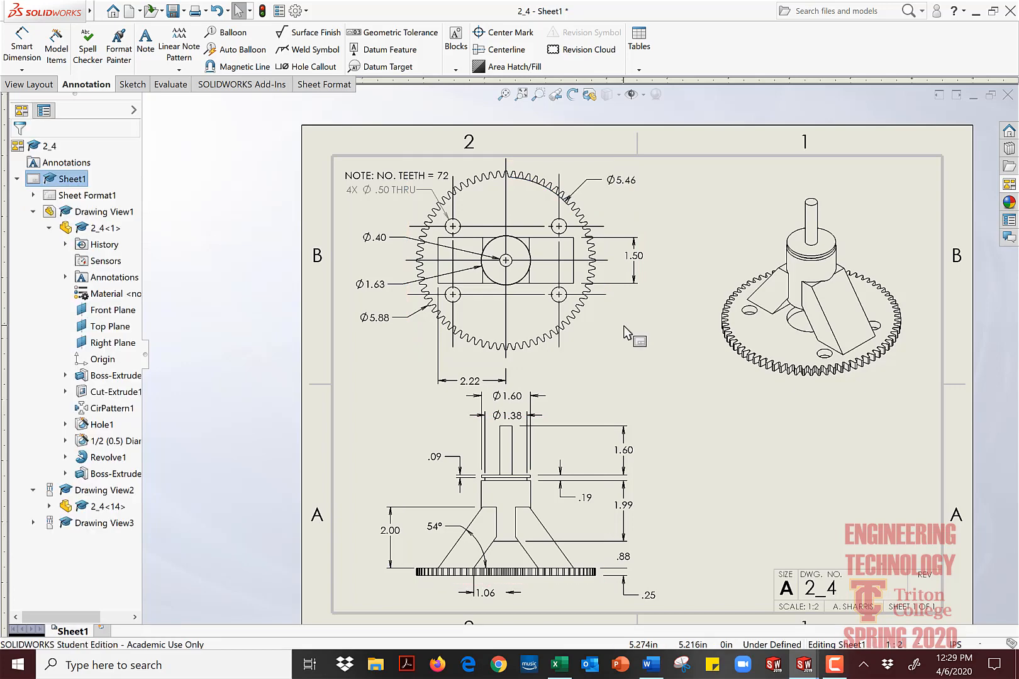
Step: Show hidden lines in the top view and save the drawing as 2_4 in the Model_2_4 folder
scroll(627, 335, "down", 1)
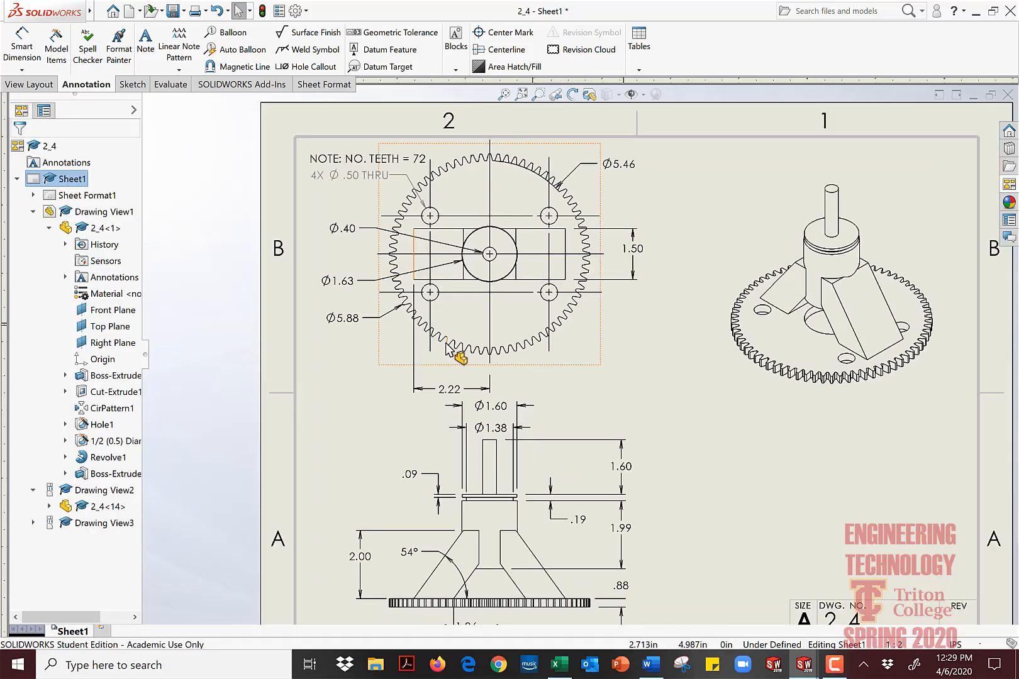
left_click(521, 328)
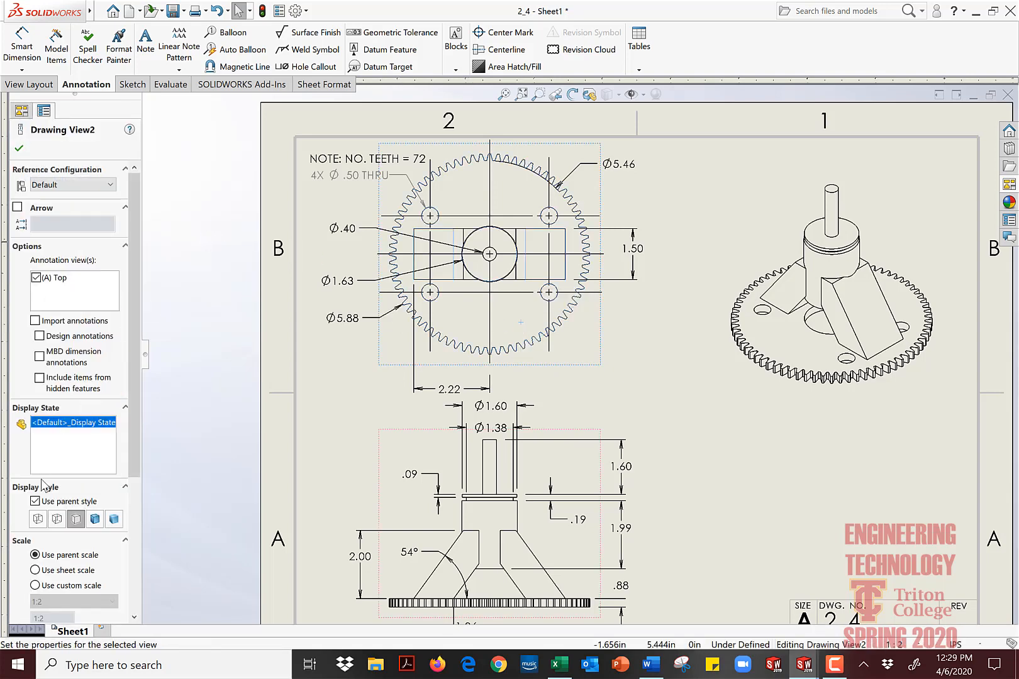
left_click(56, 519)
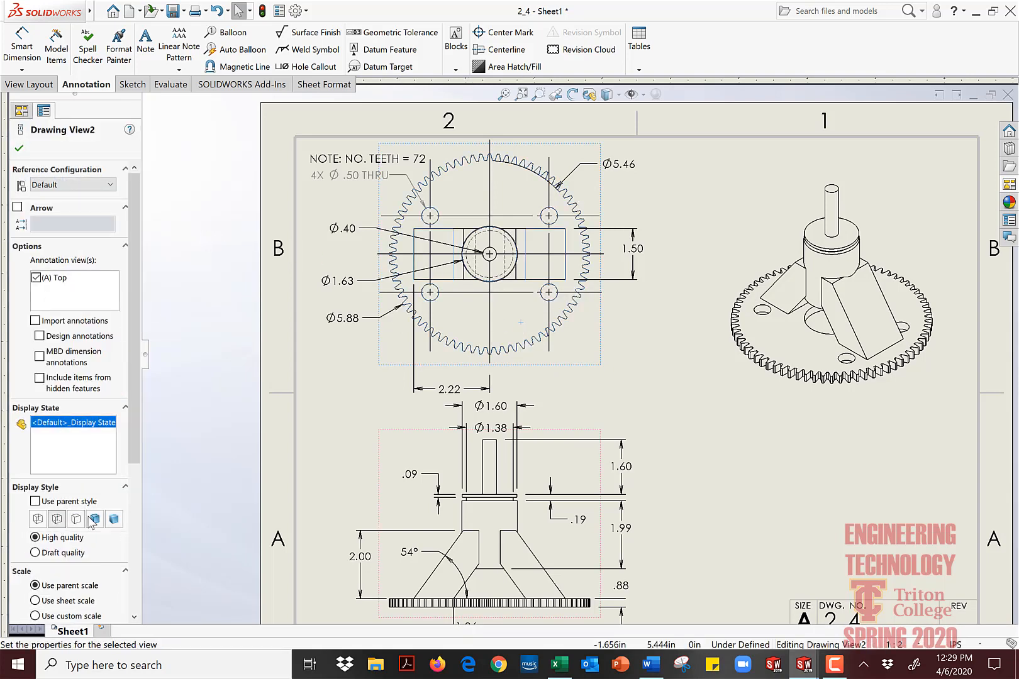
left_click(18, 149)
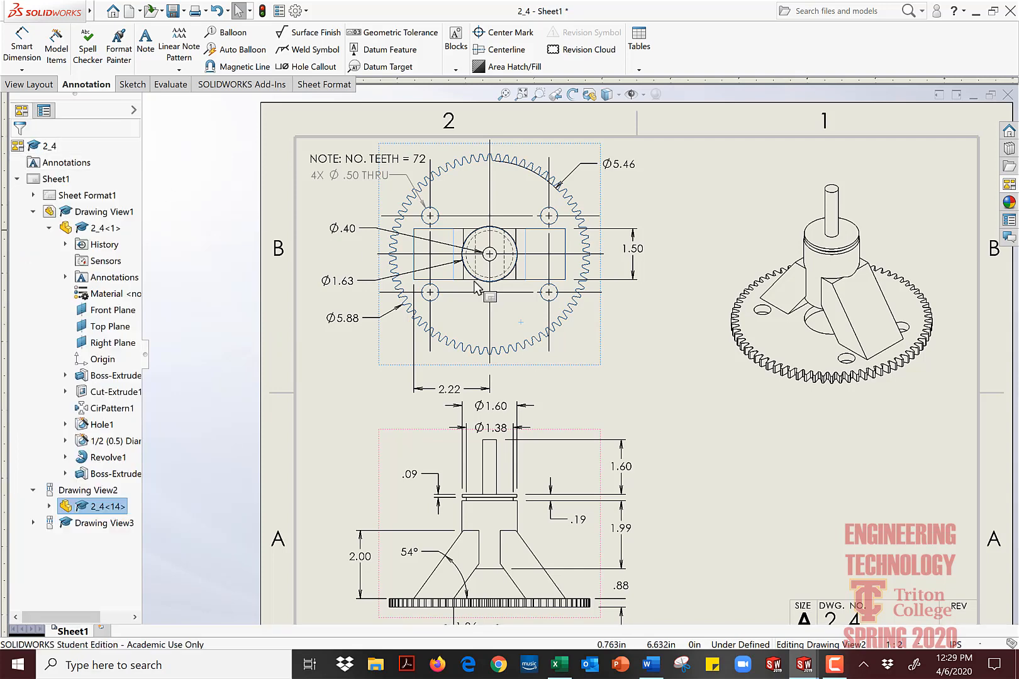
left_click(637, 356)
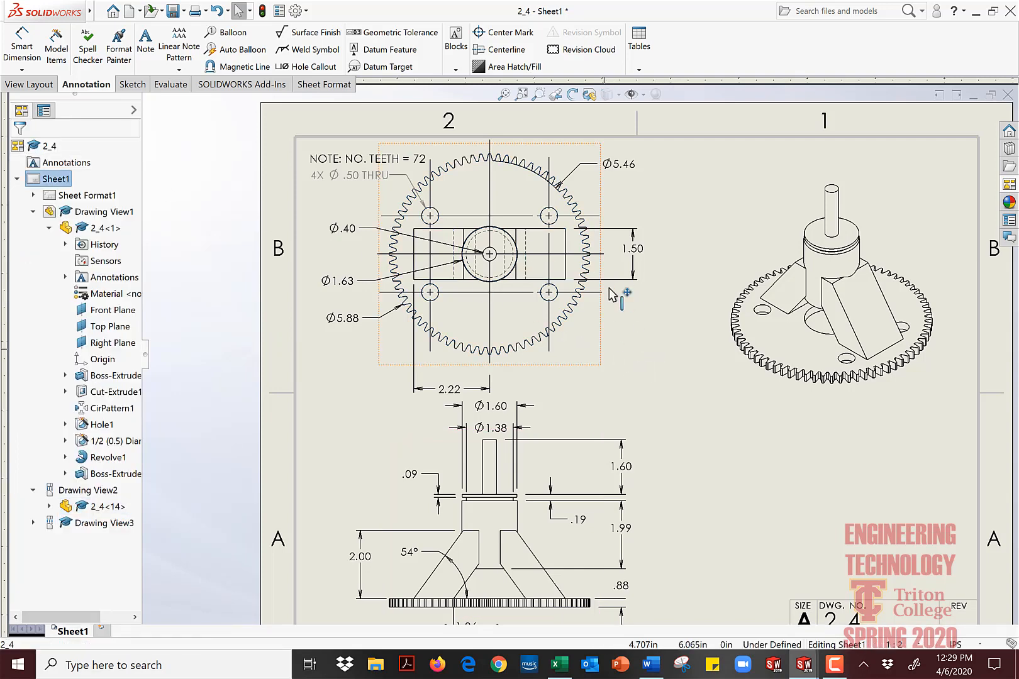
left_click(173, 10)
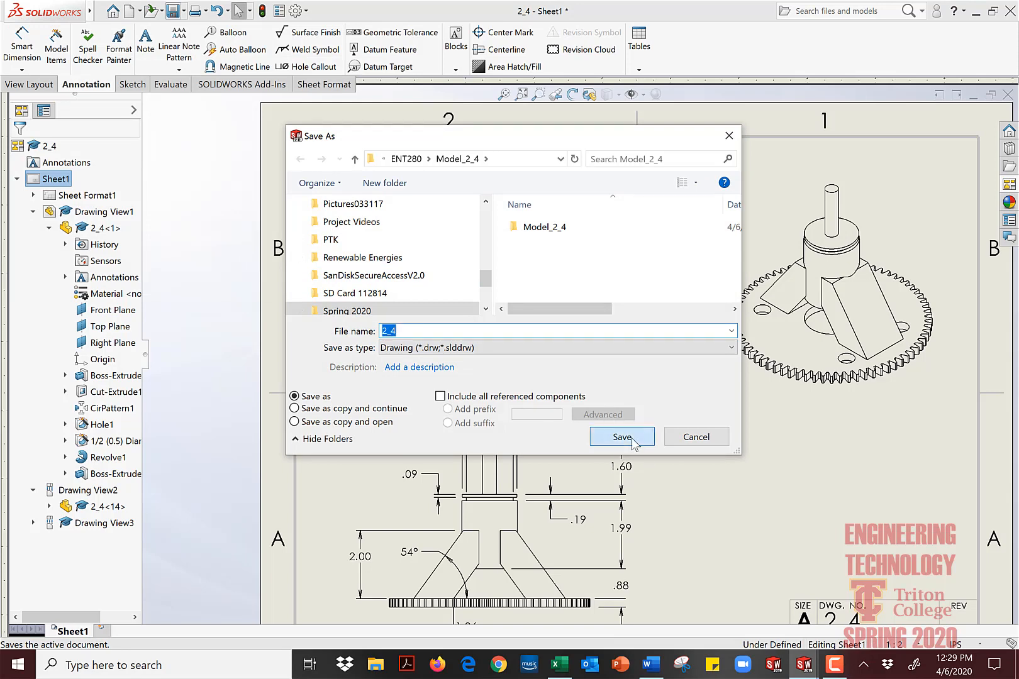
left_click(622, 437)
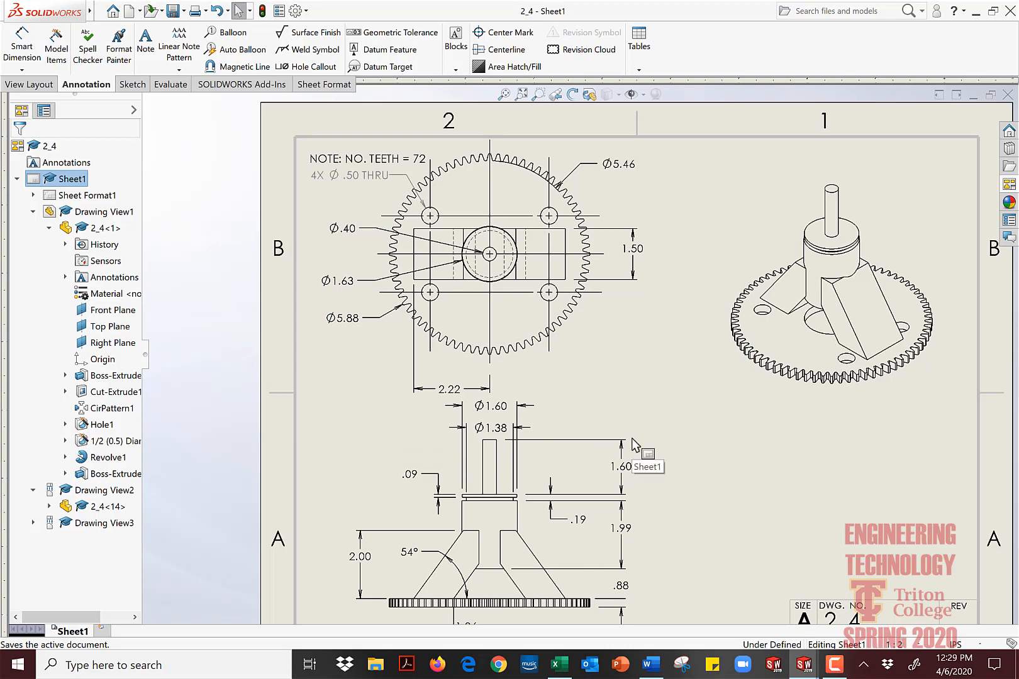
Step: Move the 1.06 dimension text away from its extension line below the gear in the front view
scroll(546, 480, "down", 3)
scroll(541, 518, "up", 5)
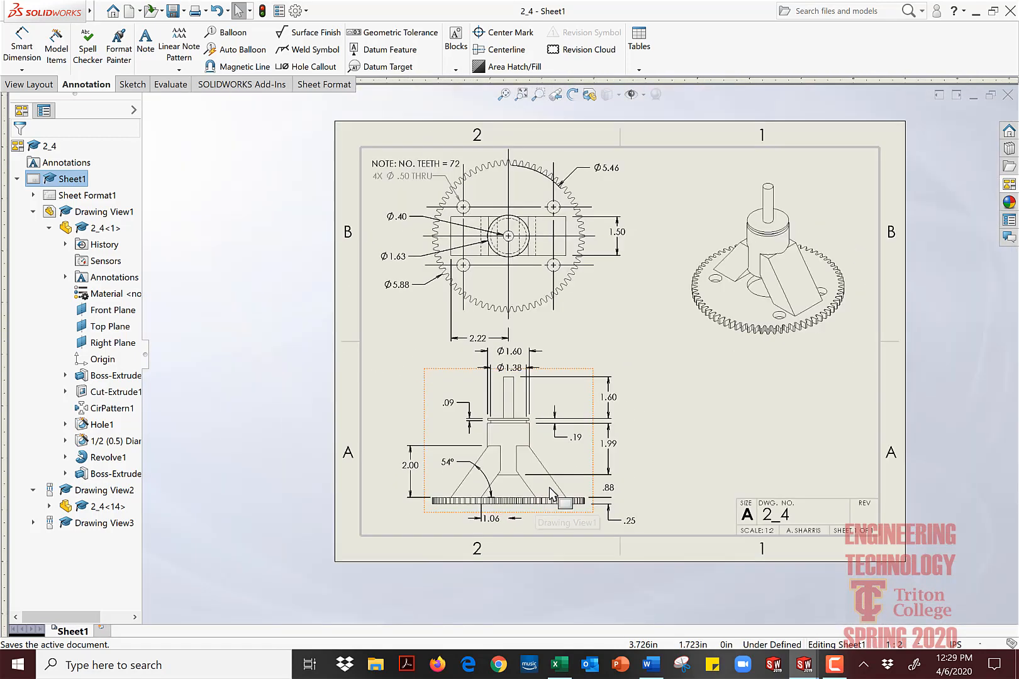
scroll(614, 459, "down", 5)
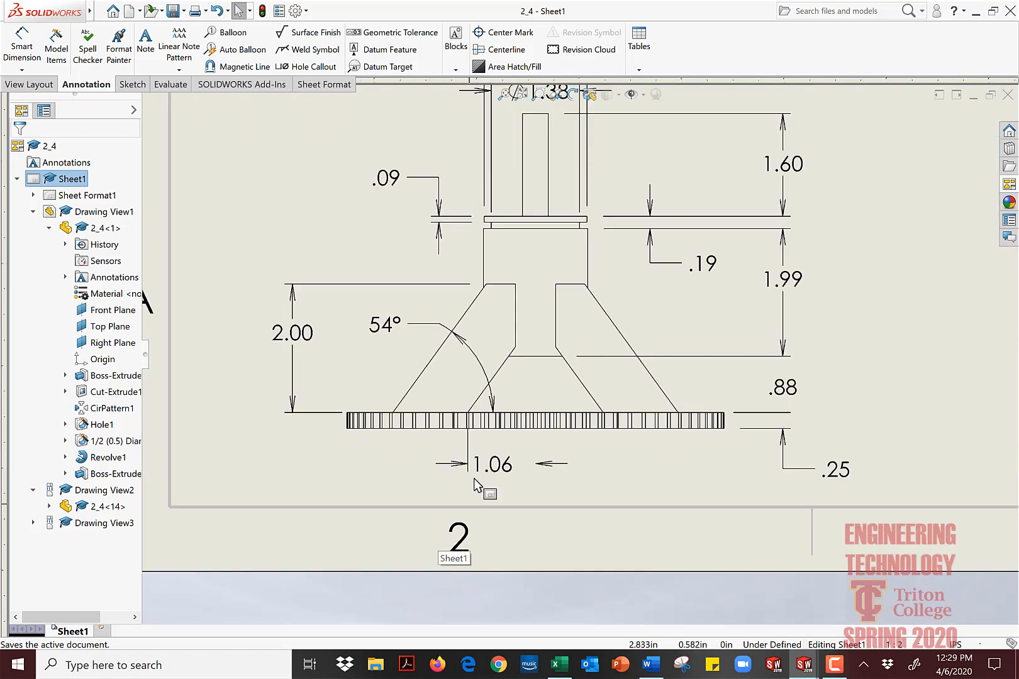
left_click(493, 466)
mouse_move(492, 466)
left_mouse_down()
mouse_move(542, 370)
mouse_move(516, 425)
mouse_move(511, 480)
mouse_move(511, 471)
left_mouse_up()
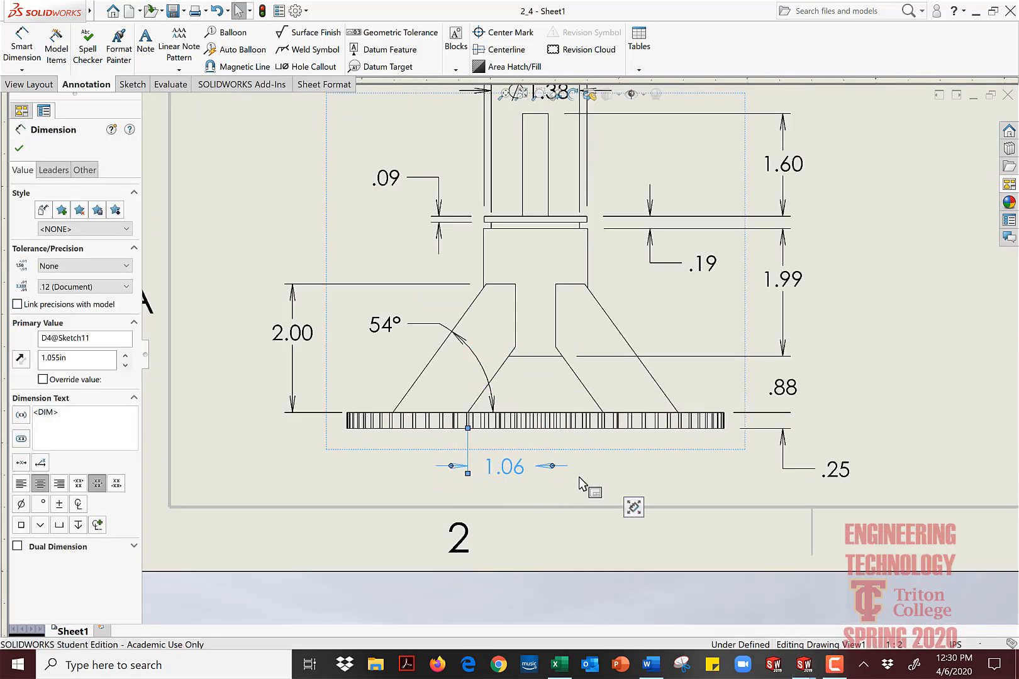
left_click(582, 481)
scroll(528, 478, "down", 4)
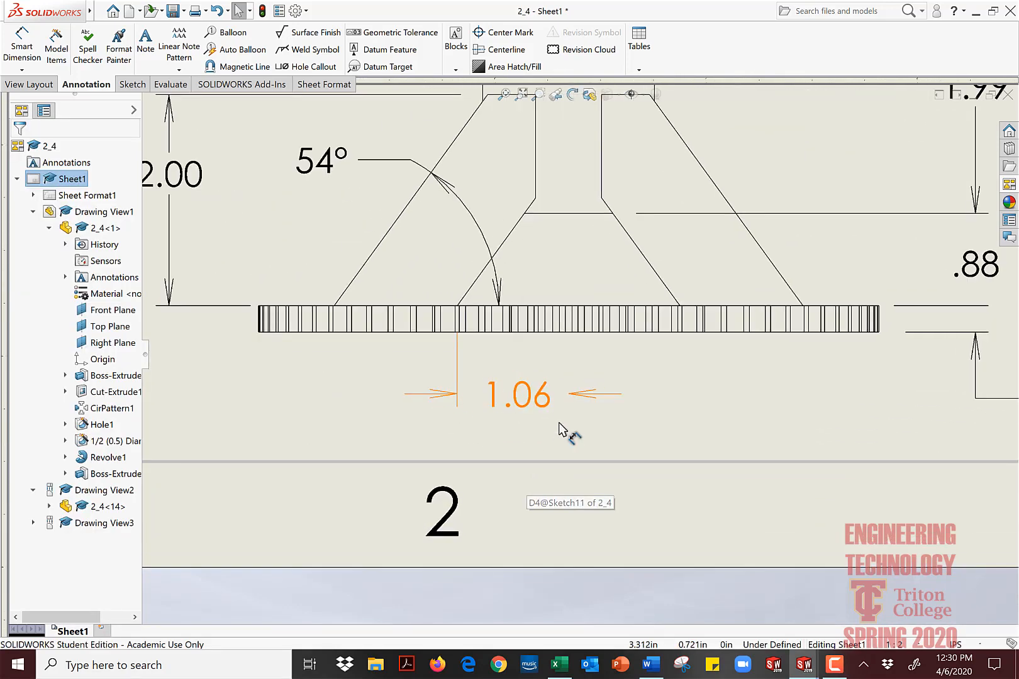
left_click(591, 403)
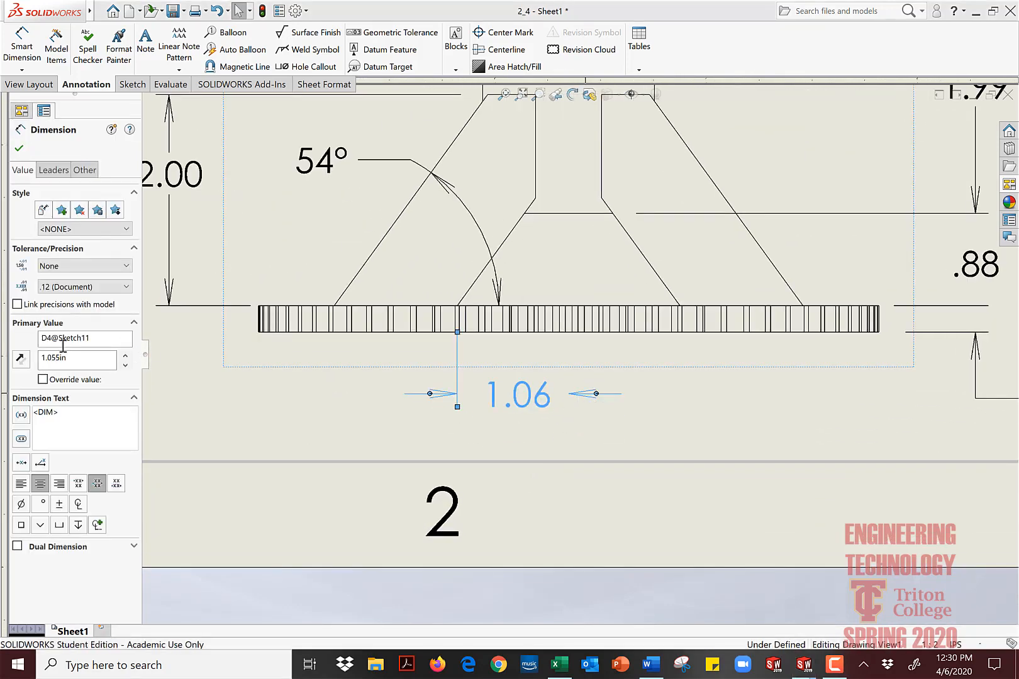
left_click(52, 171)
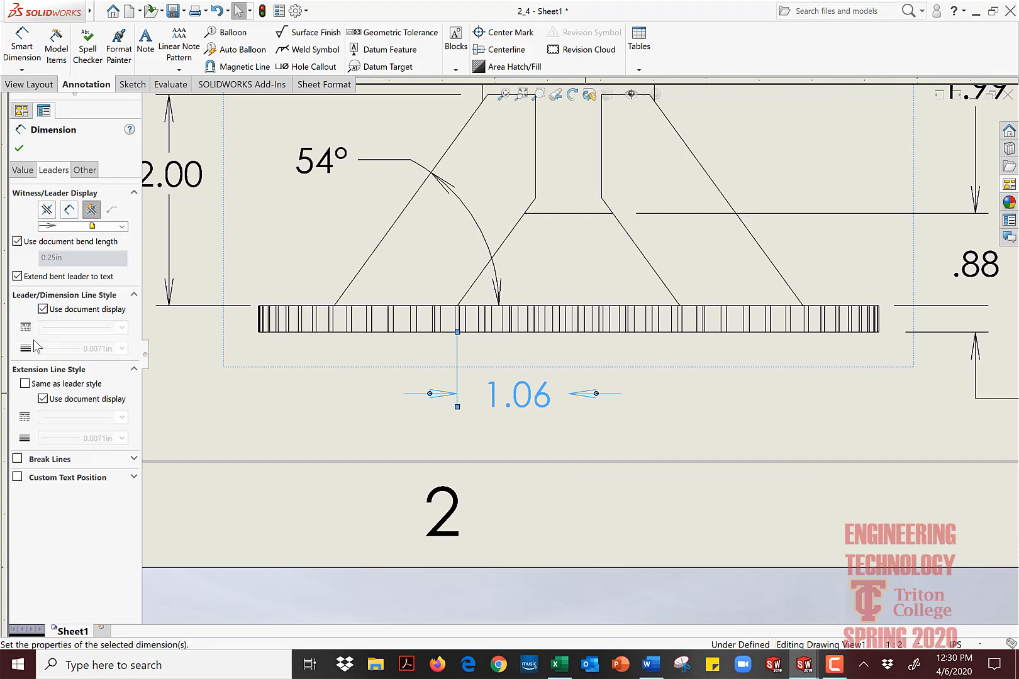
left_click(42, 309)
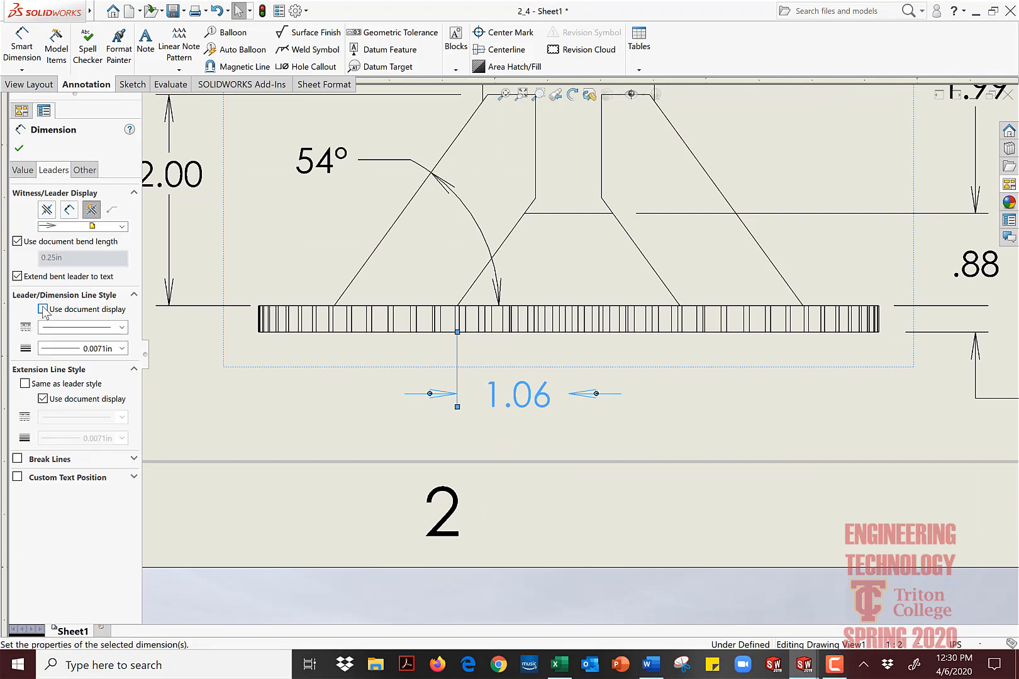
left_click(42, 310)
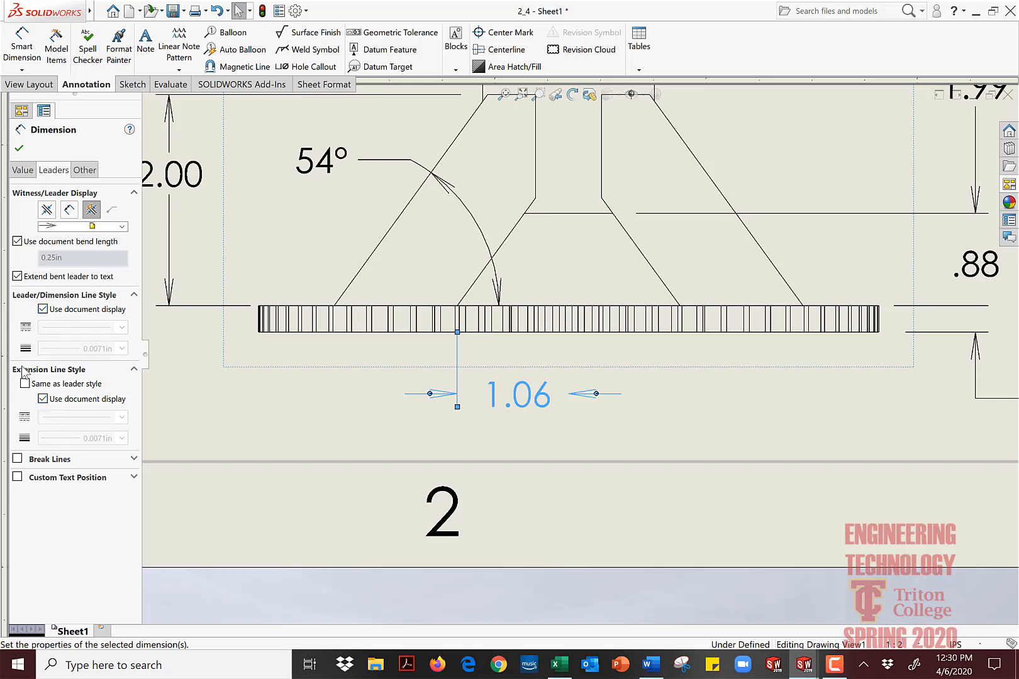
left_click(19, 149)
mouse_move(514, 415)
left_mouse_down()
mouse_move(520, 185)
mouse_move(494, 180)
mouse_move(534, 371)
mouse_move(404, 264)
mouse_move(370, 271)
mouse_move(505, 291)
mouse_move(487, 418)
mouse_move(521, 405)
mouse_move(503, 396)
left_mouse_up()
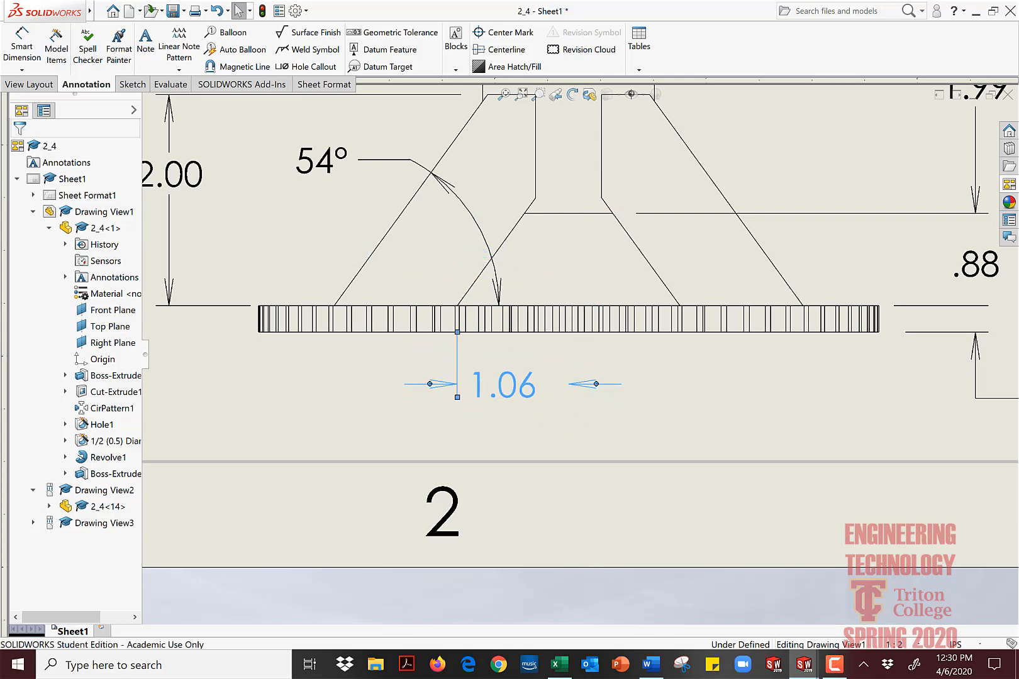
left_click(580, 383)
left_click(586, 385)
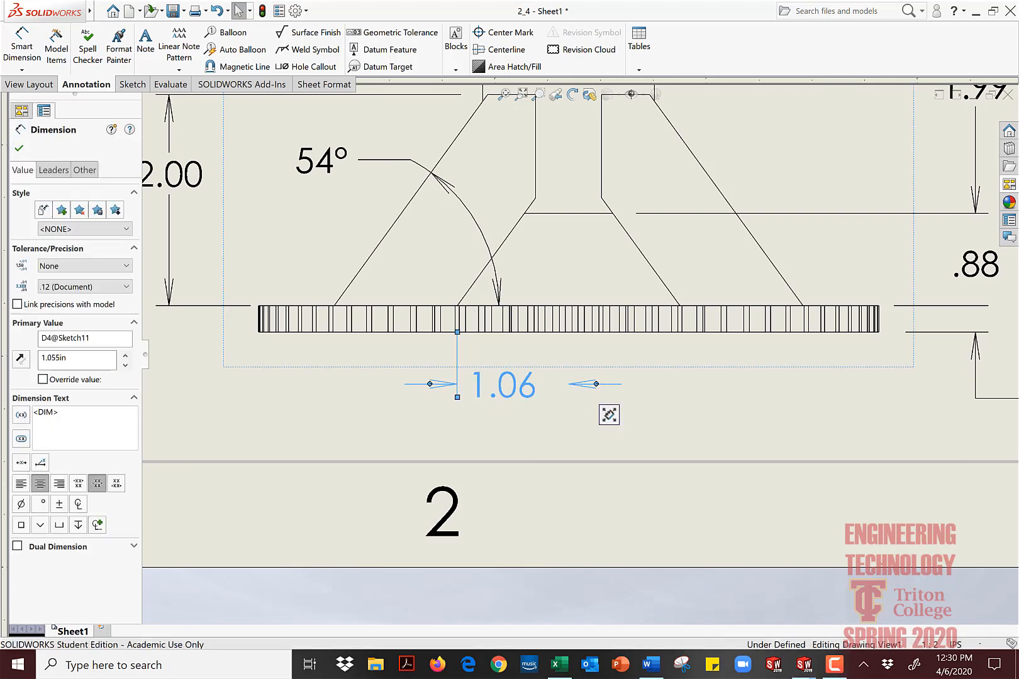
right_click(584, 384)
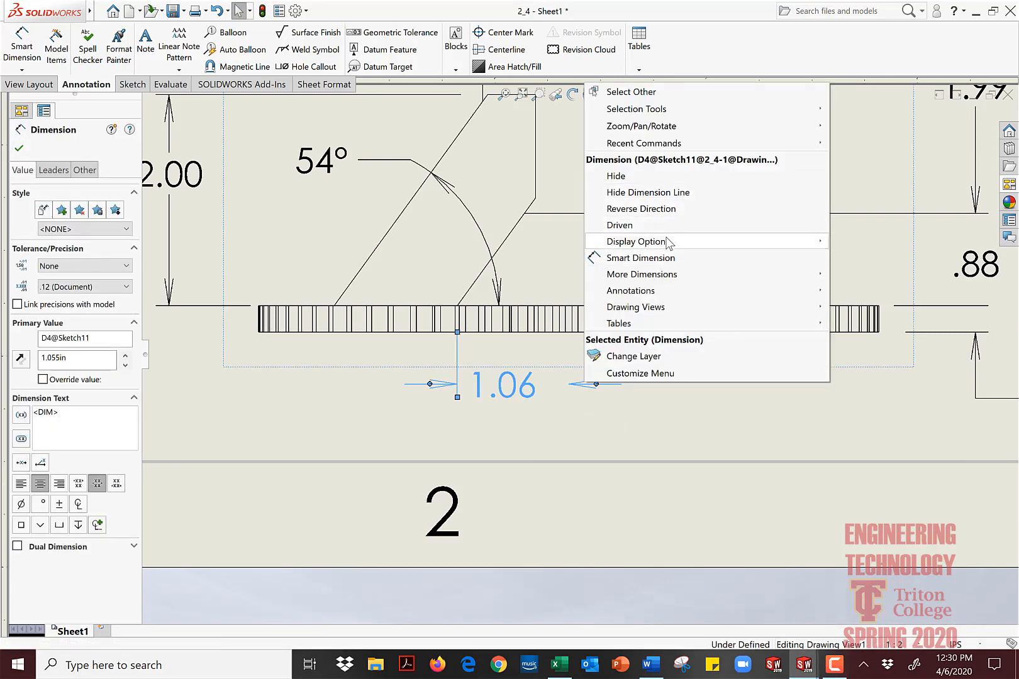
mouse_move(668, 243)
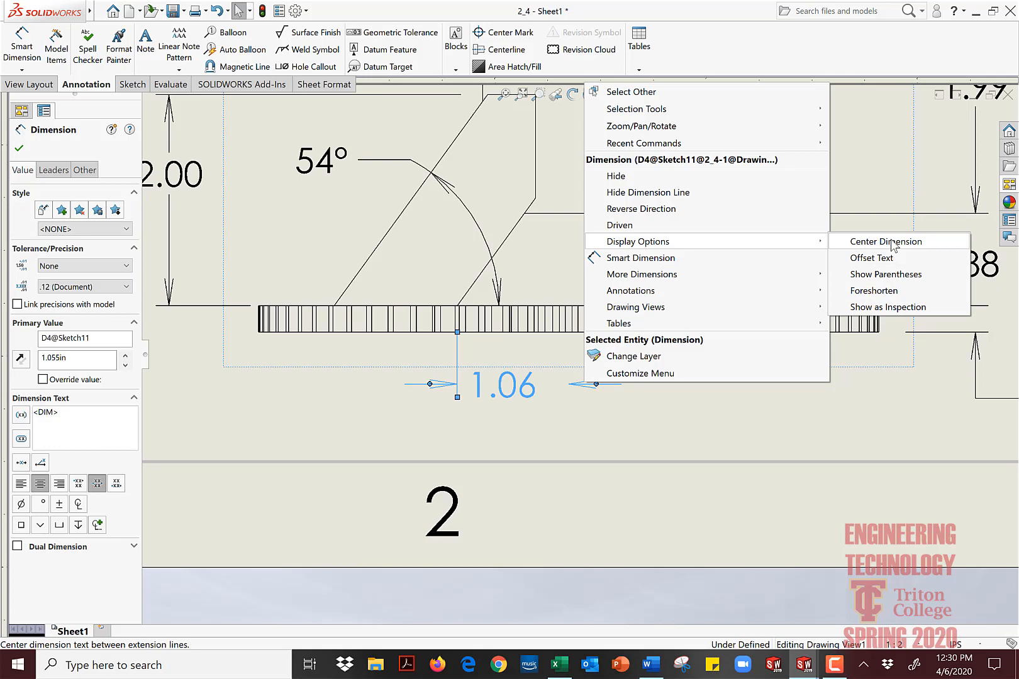
mouse_move(667, 278)
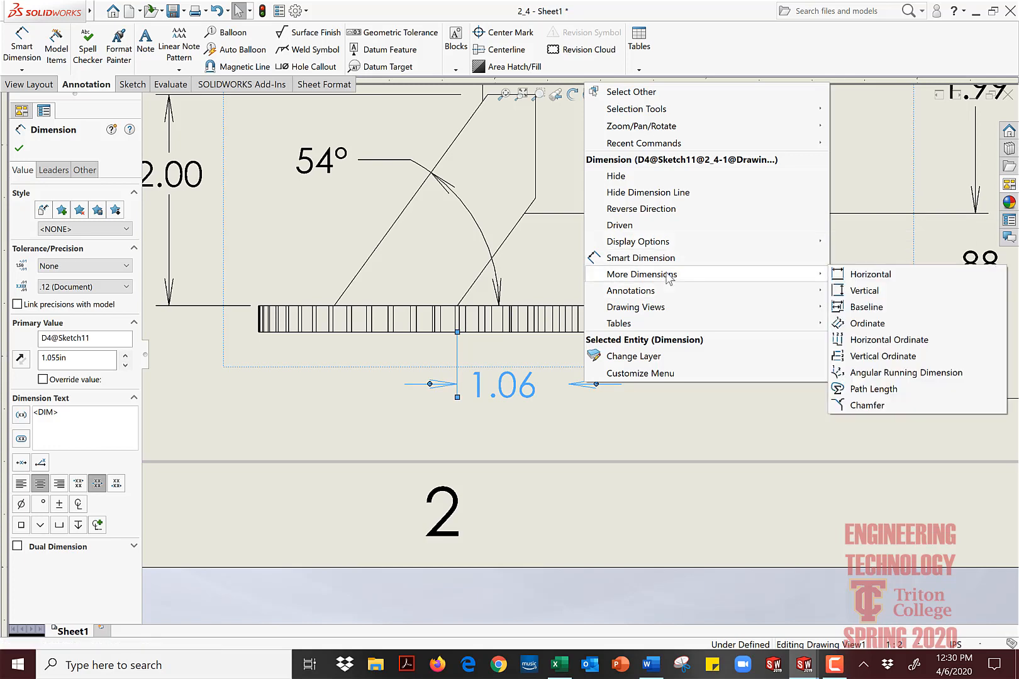
left_click(512, 425)
left_click(513, 425)
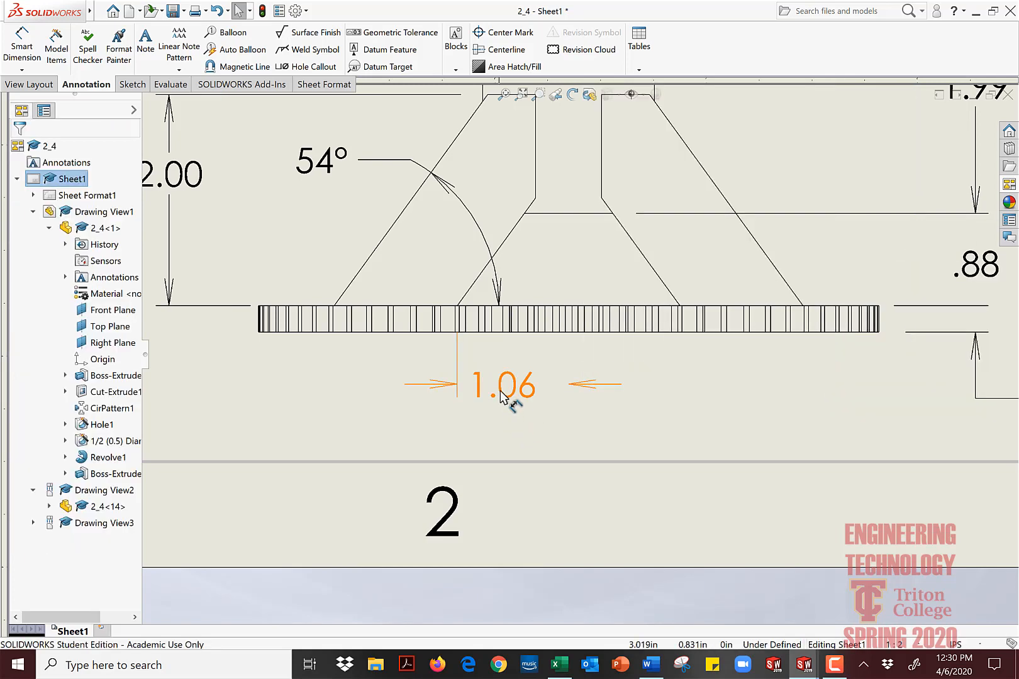
Step: Shift the 1.06 dimension so its text sits midway between its two arrows just beneath the gear
left_click(516, 388)
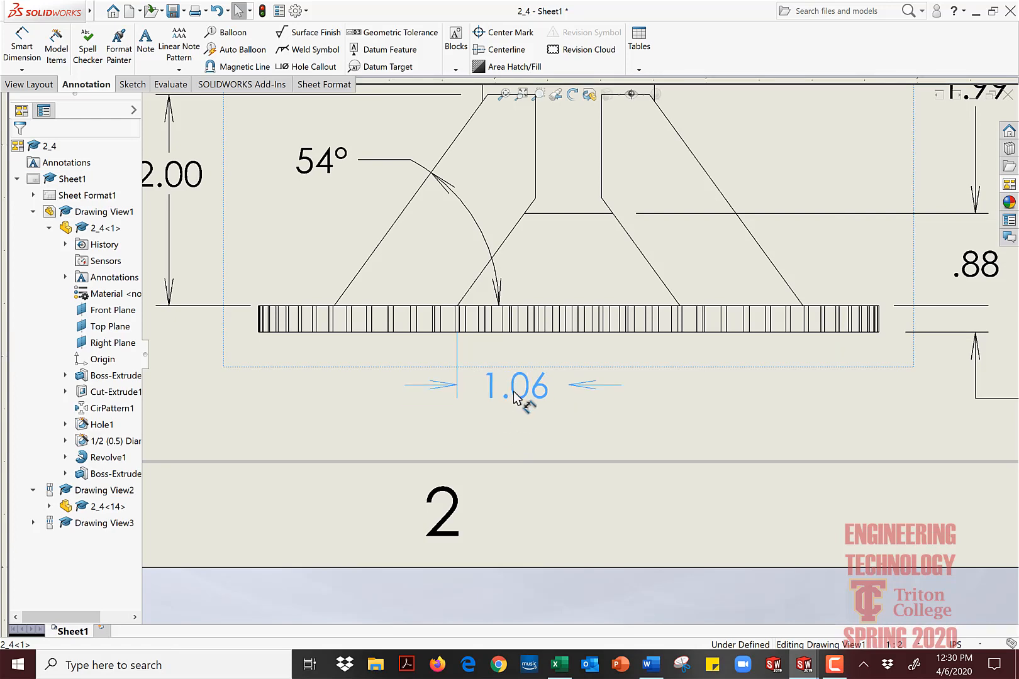
scroll(591, 405, "up", 3)
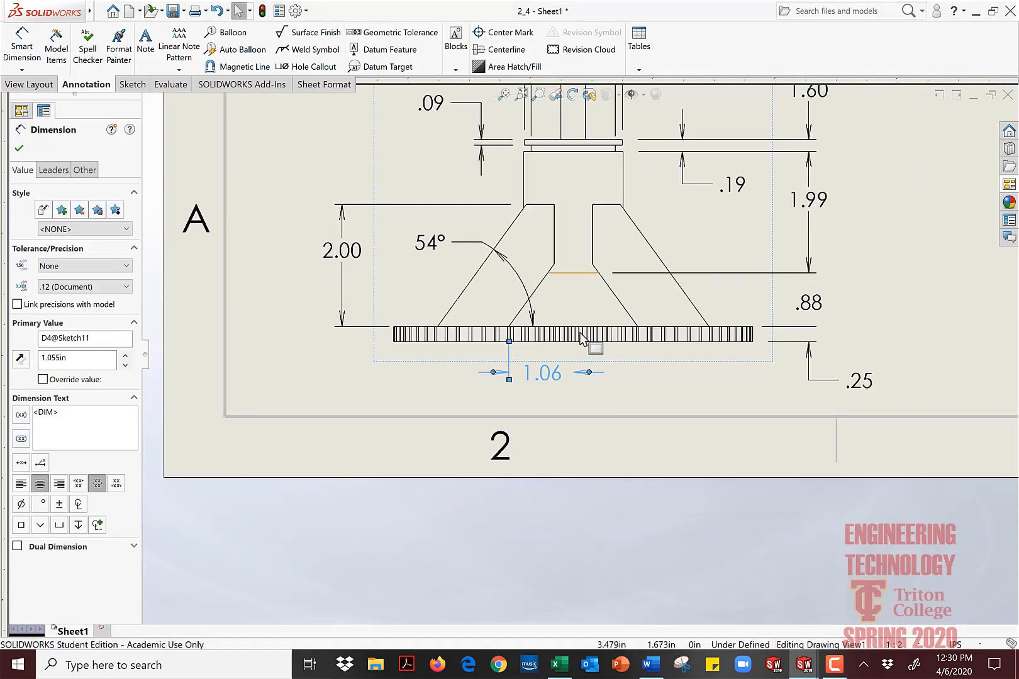
scroll(591, 239, "up", 2)
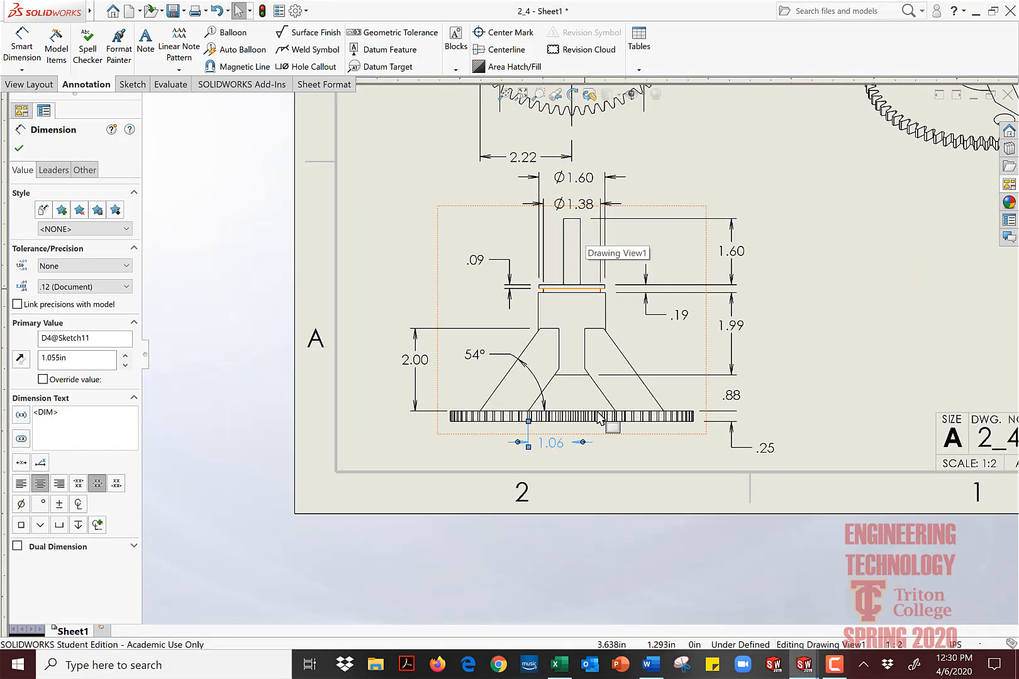
left_click(415, 286)
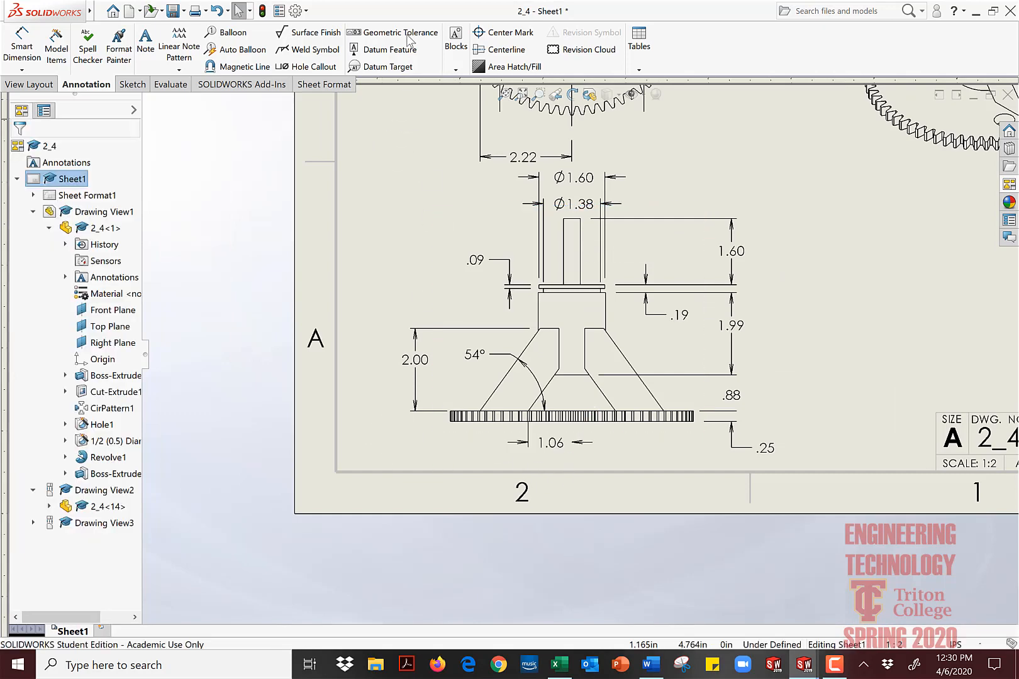
Step: Add a centerline between the two vertical edges of the hub below the collar in the front view
left_click(506, 50)
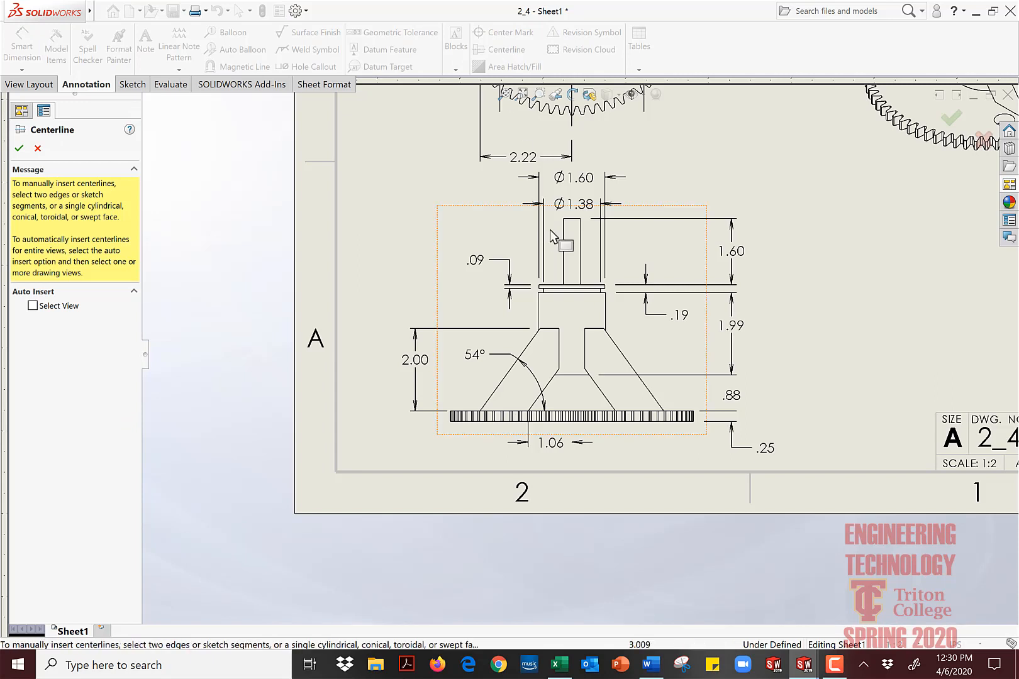
left_click(538, 318)
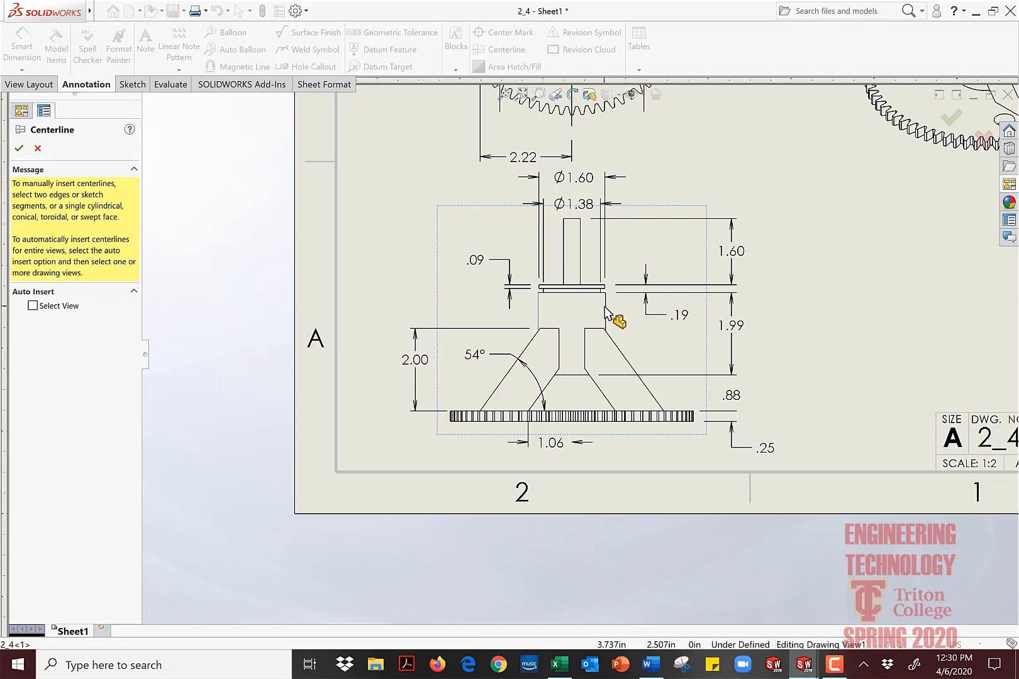
left_click(606, 309)
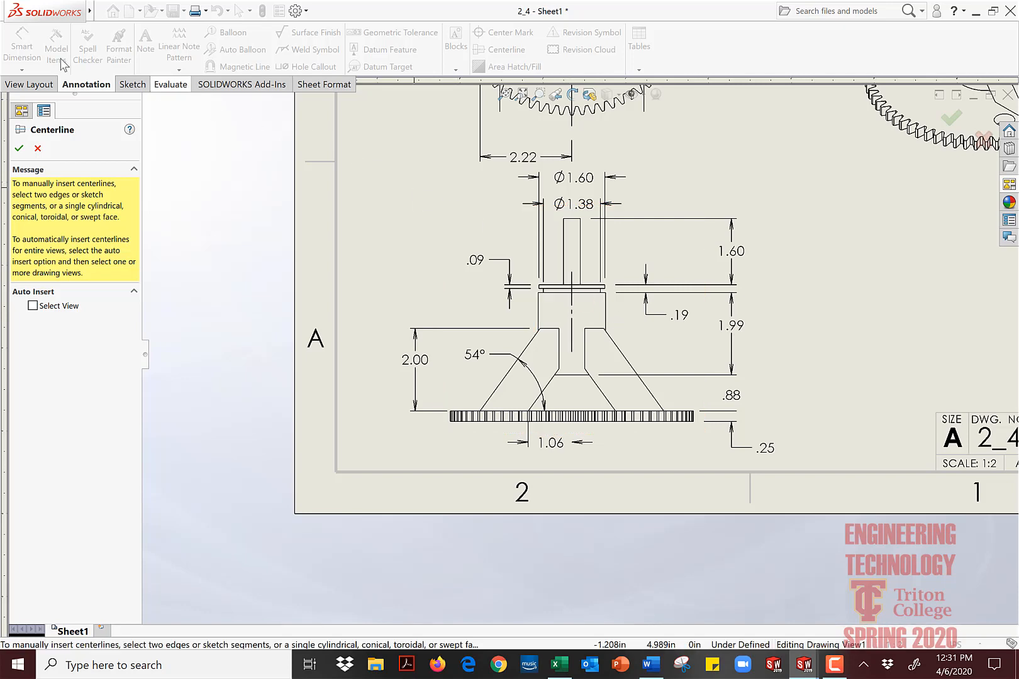
left_click(18, 149)
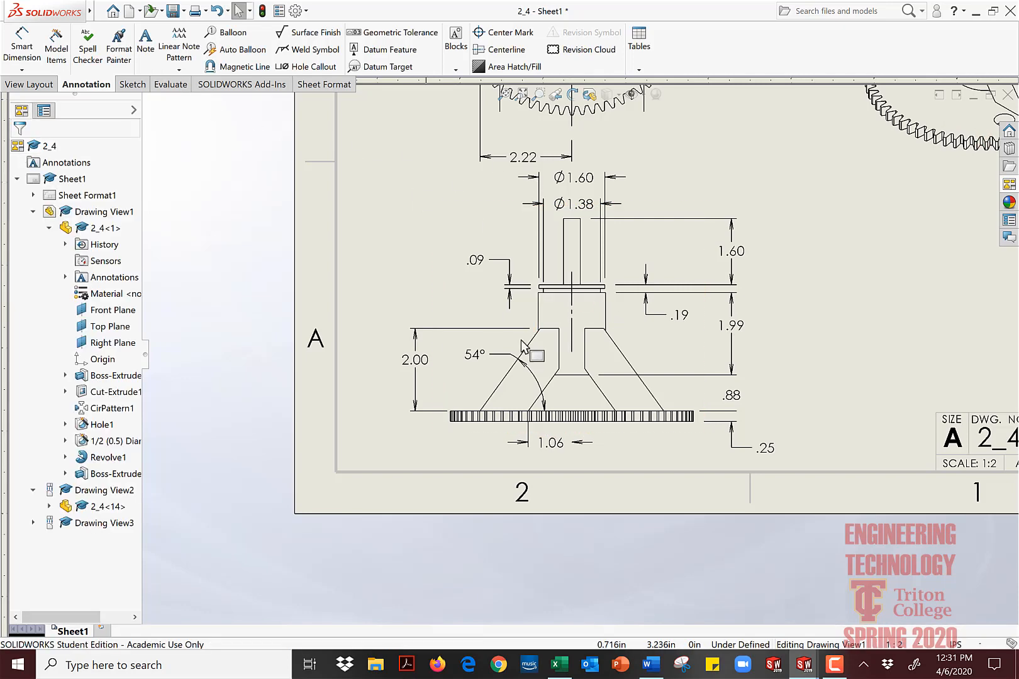
Step: Extend the front view's centerline to just above the shaft and down past the gear through the 1.06 dimension
left_click(570, 323)
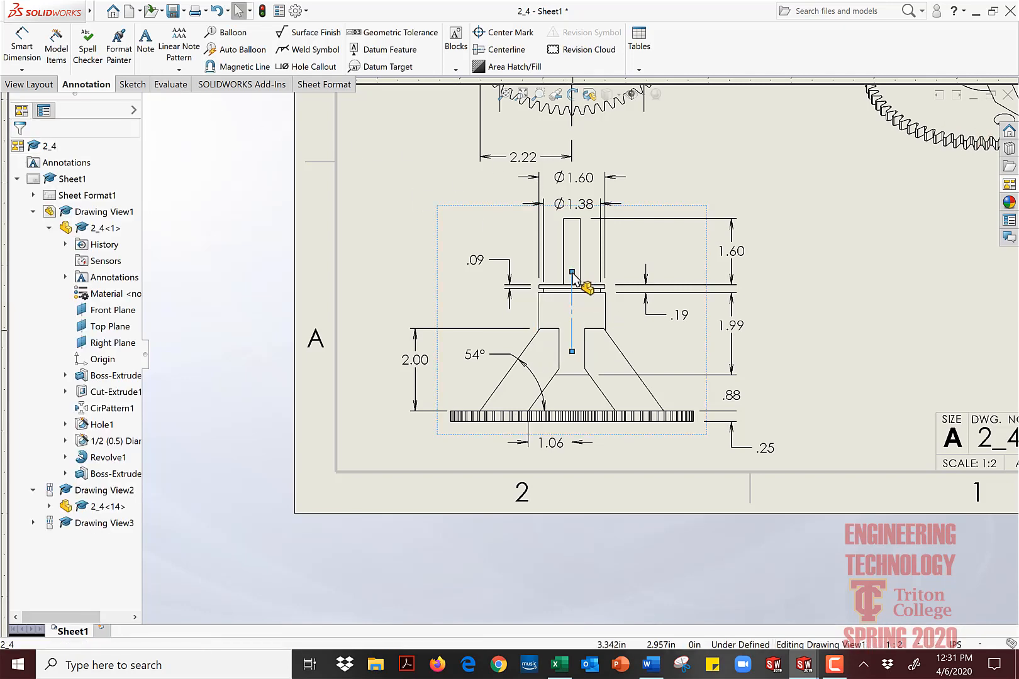
left_click_drag(572, 272, 572, 216)
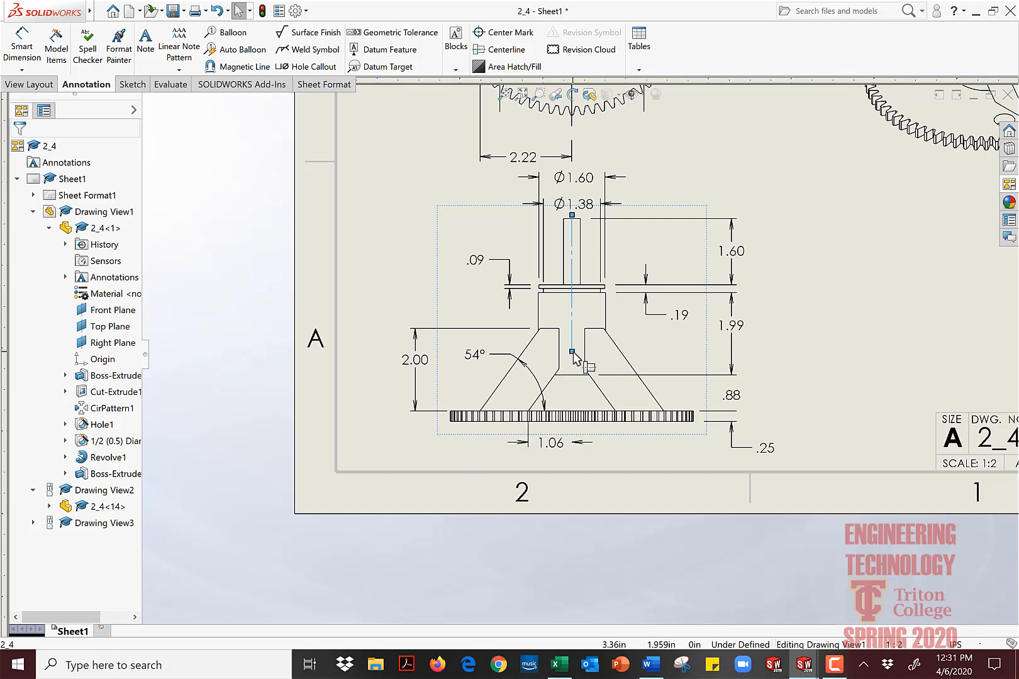
left_click_drag(573, 351, 571, 450)
left_click(615, 455)
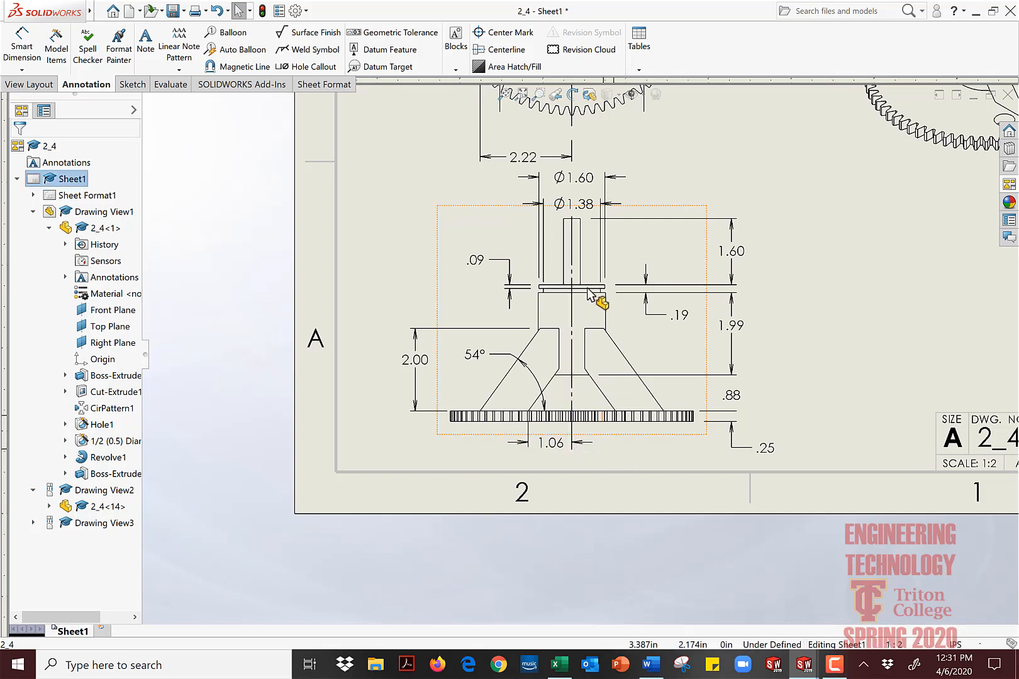
Step: Move the 2.22 dimension up closer to the gear in the top view
scroll(591, 286, "up", 2)
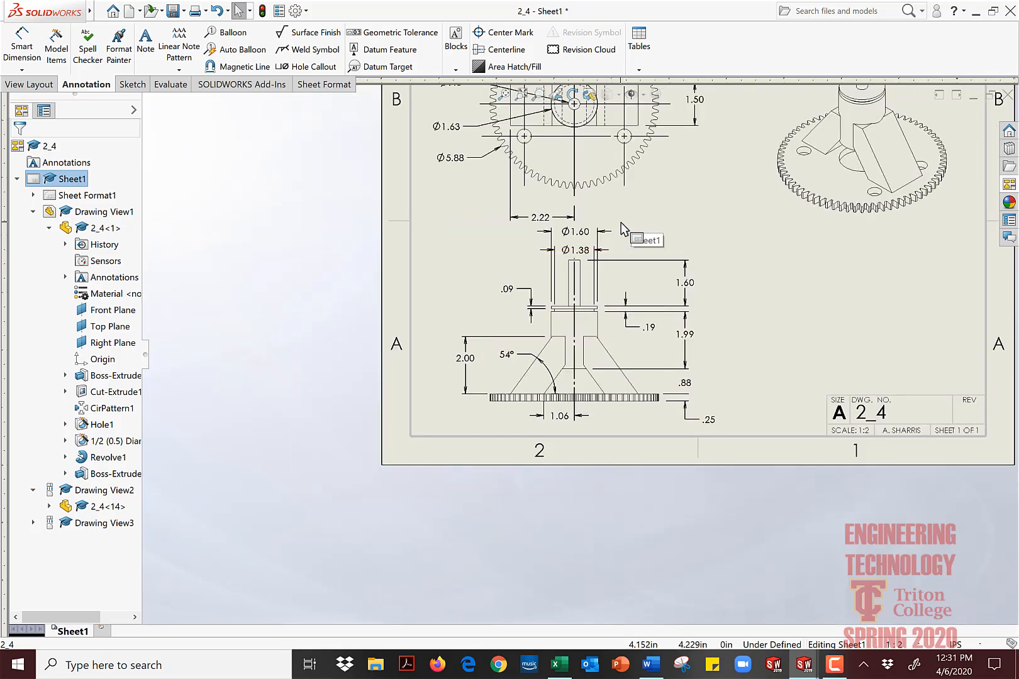
scroll(622, 227, "up", 1)
scroll(571, 357, "down", 5)
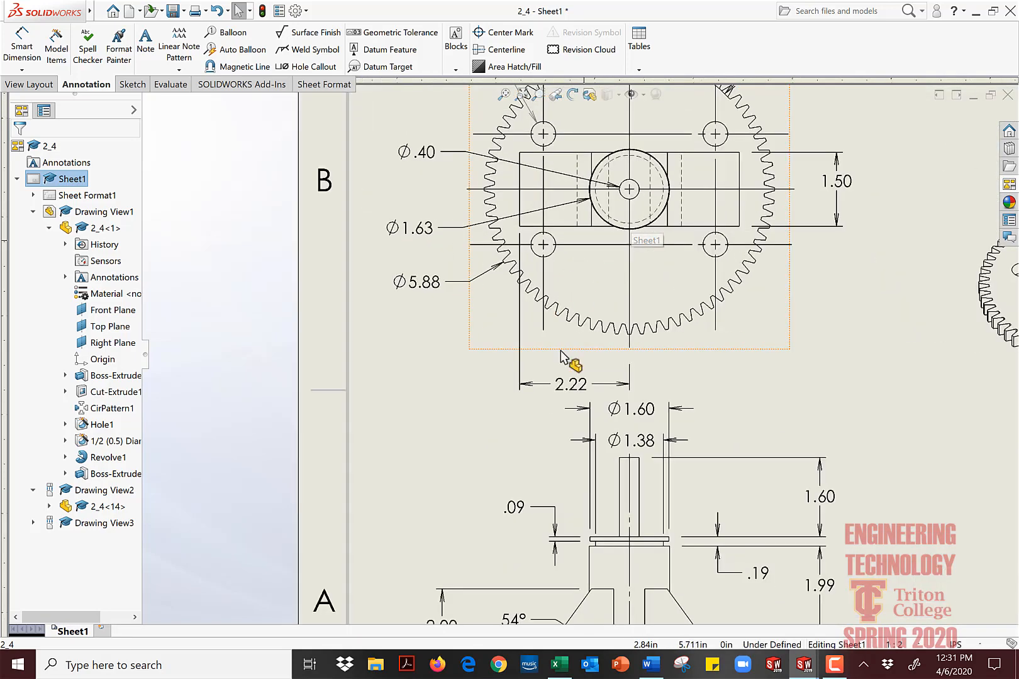
left_click_drag(583, 434, 585, 414)
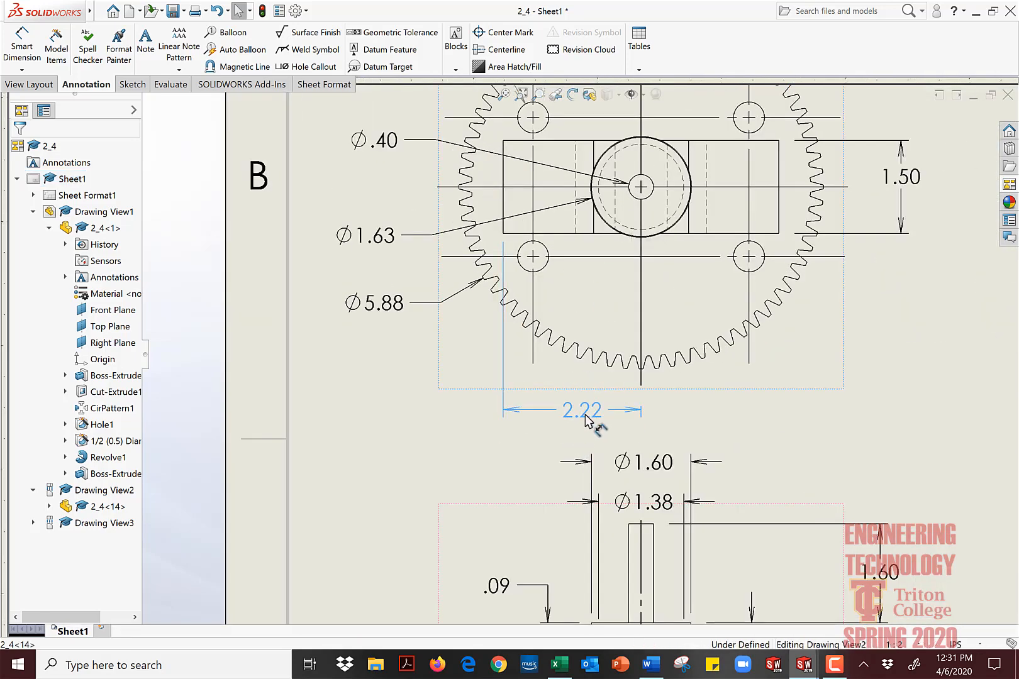
Step: Examine the whole sheet for the spacing of its views and dimensions within the border
scroll(728, 436, "up", 2)
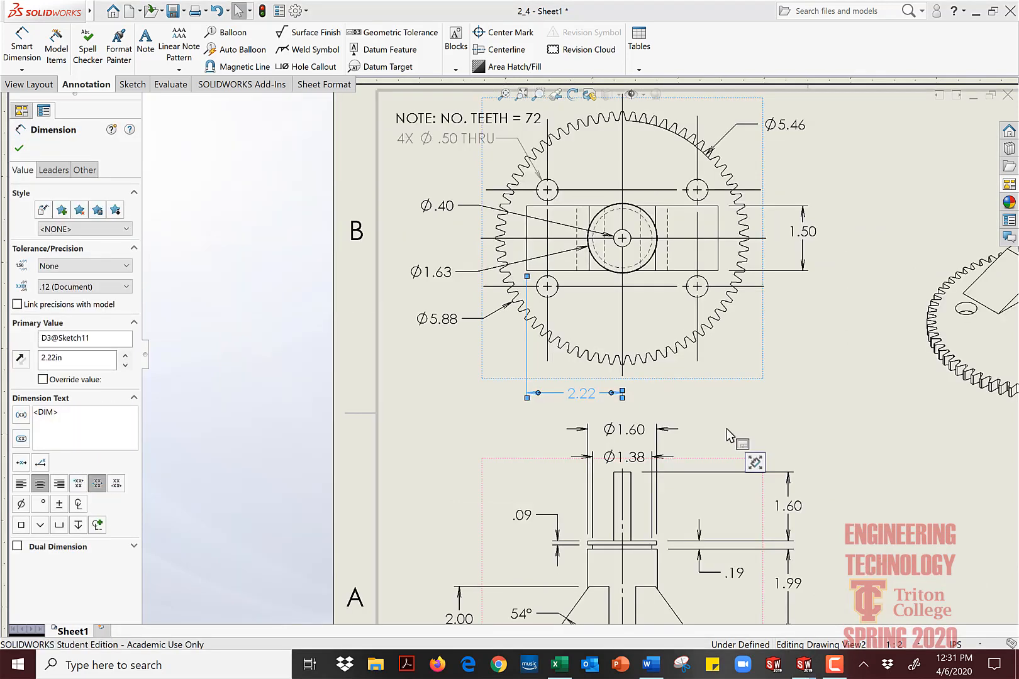
left_click(778, 412)
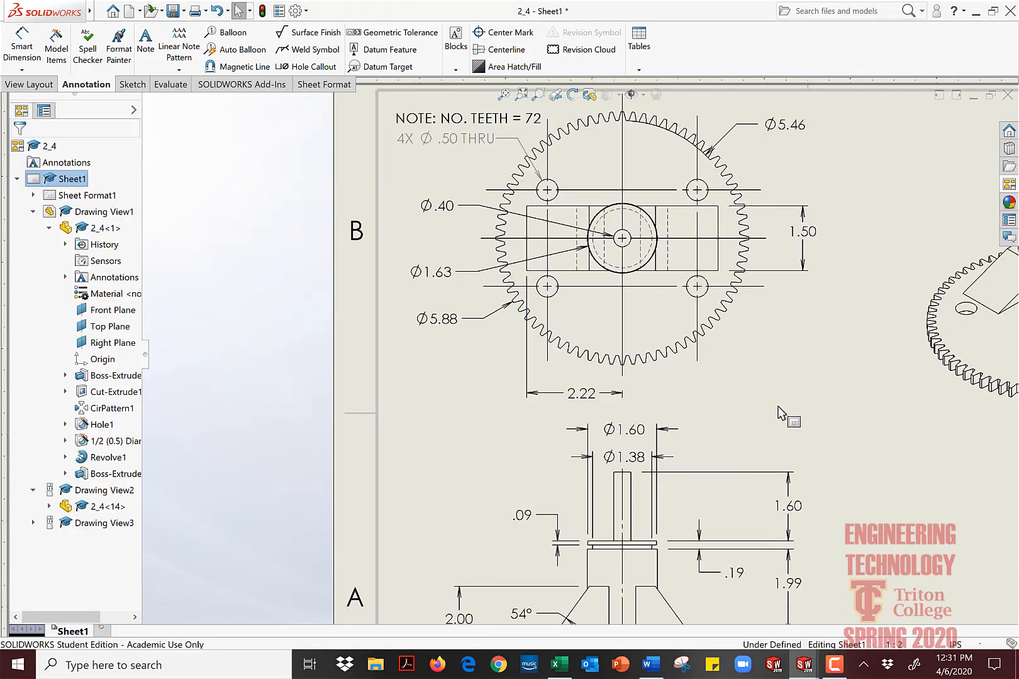
scroll(779, 436, "up", 3)
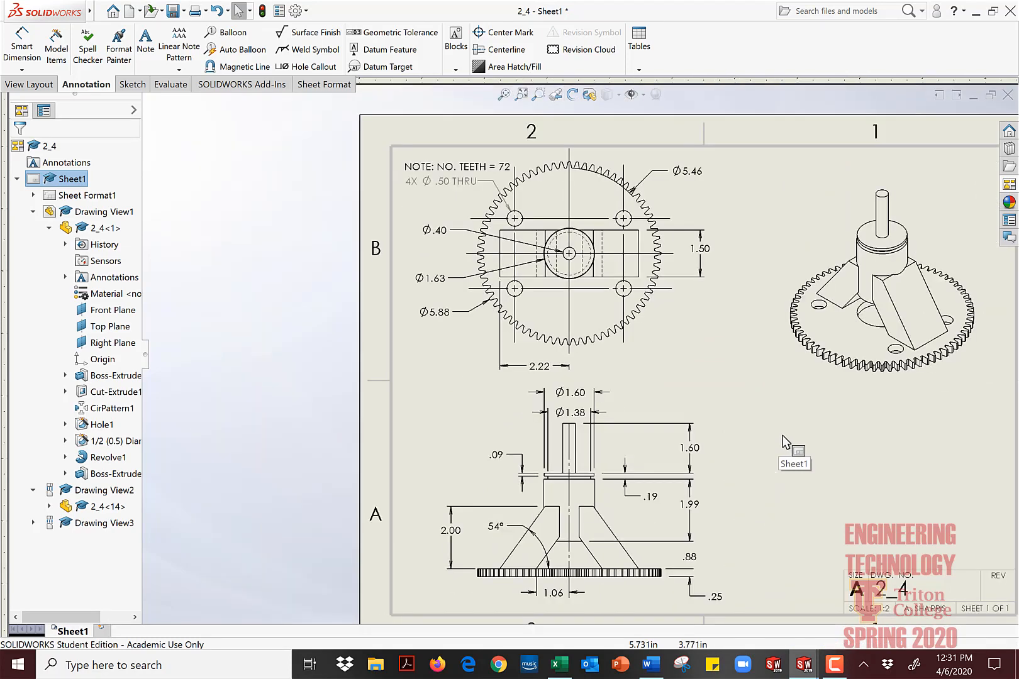
scroll(782, 436, "up", 2)
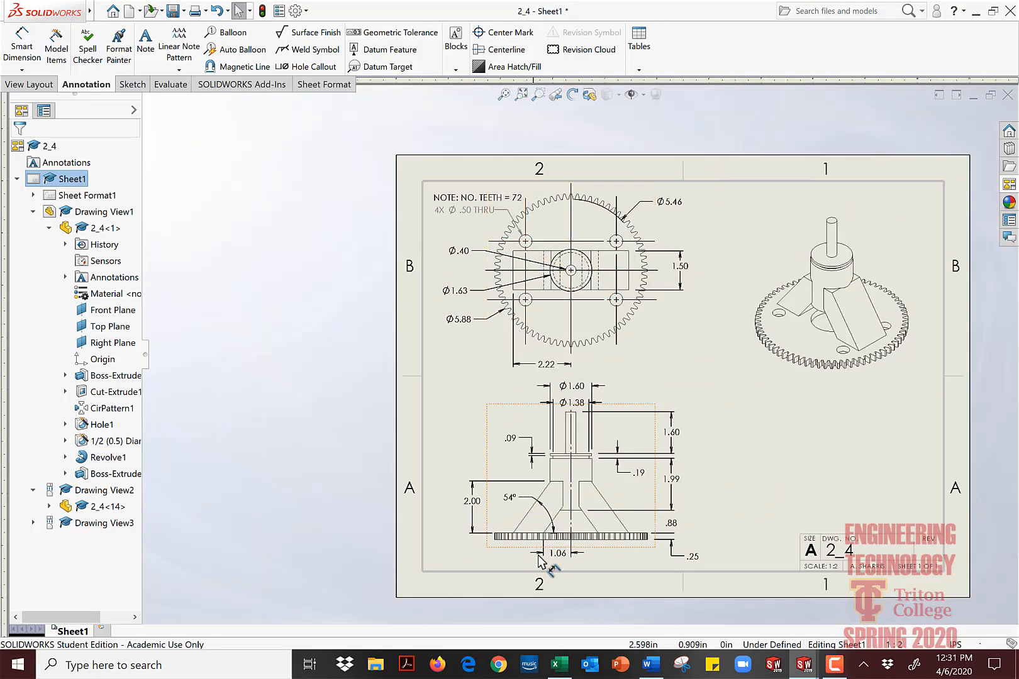
scroll(551, 538, "up", 3)
scroll(570, 445, "down", 6)
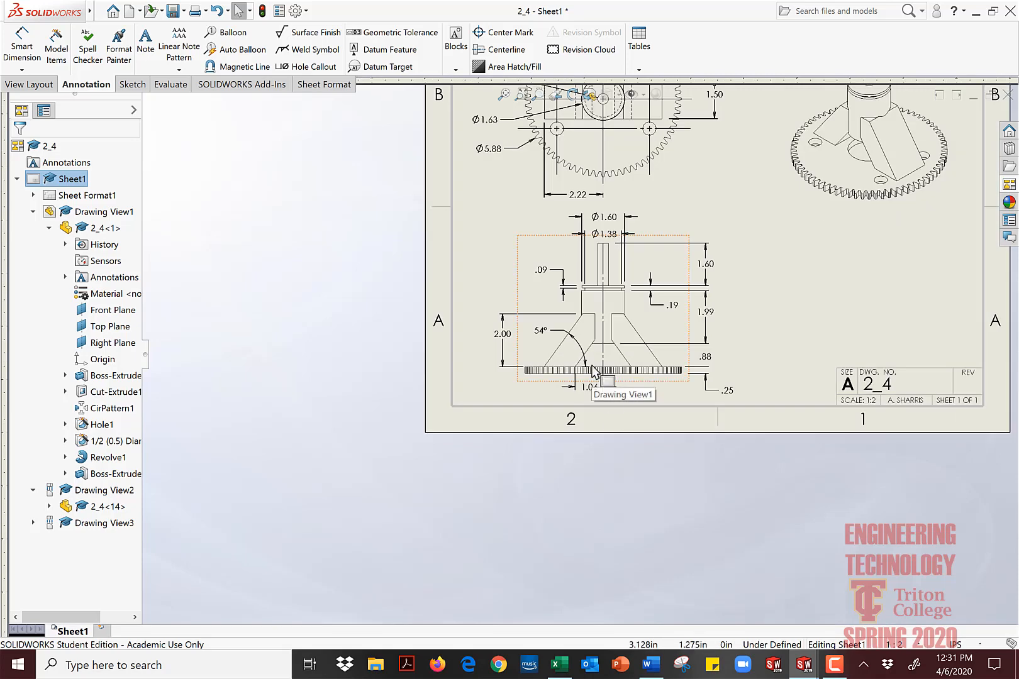
scroll(730, 307, "down", 2)
scroll(730, 306, "up", 4)
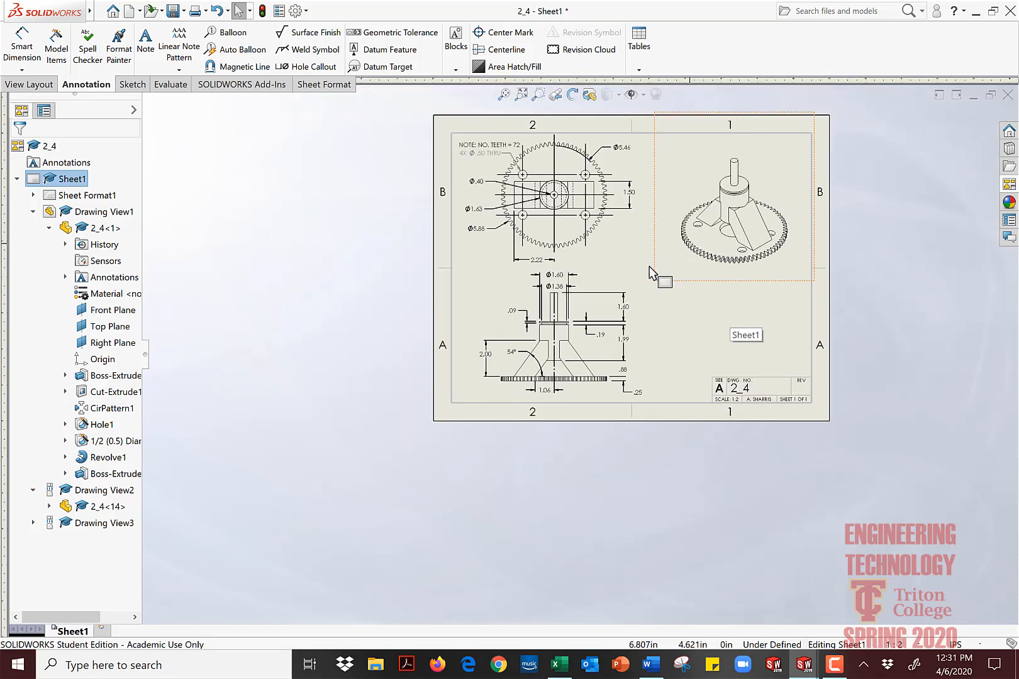
middle_click_drag(681, 266, 608, 292)
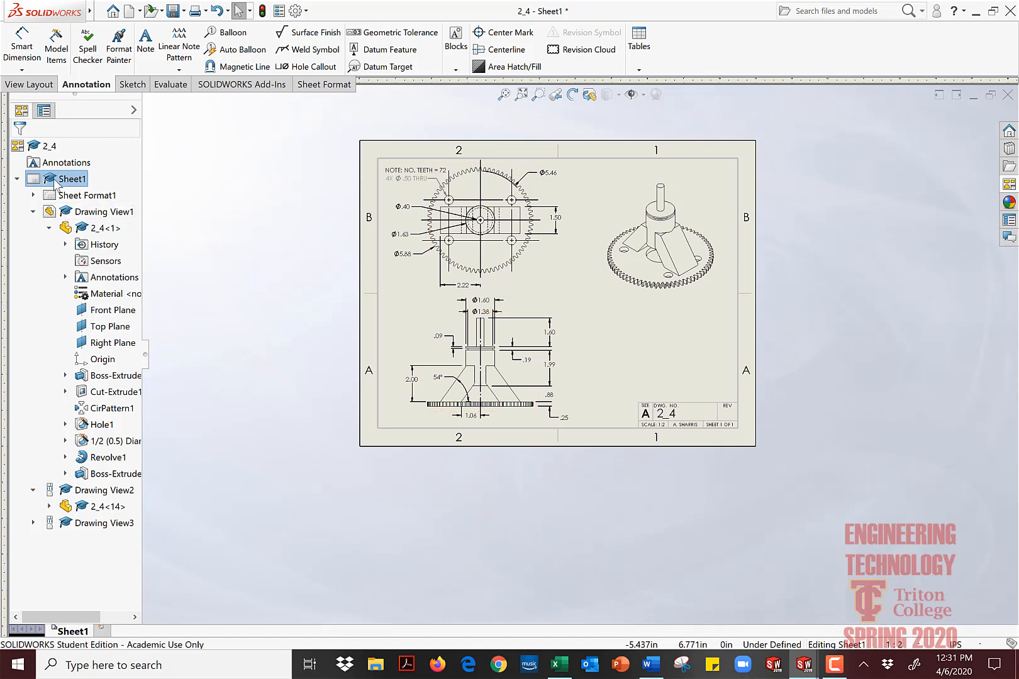
Step: Set the sheet scale to 3:8 in the sheet properties and apply it
left_click(90, 199)
right_click(91, 197)
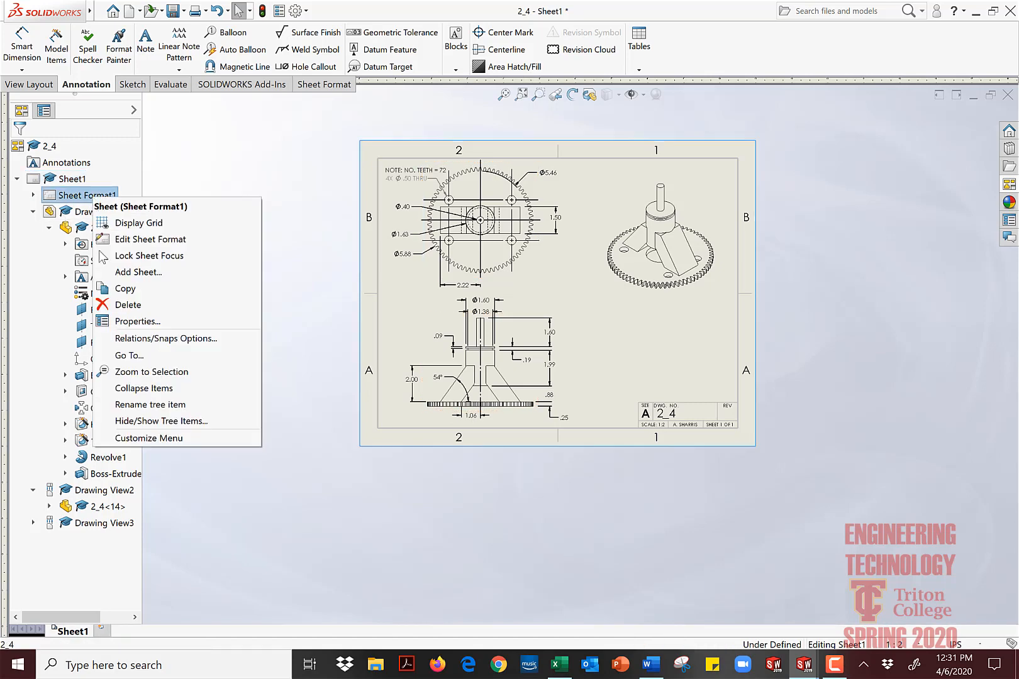
left_click(132, 321)
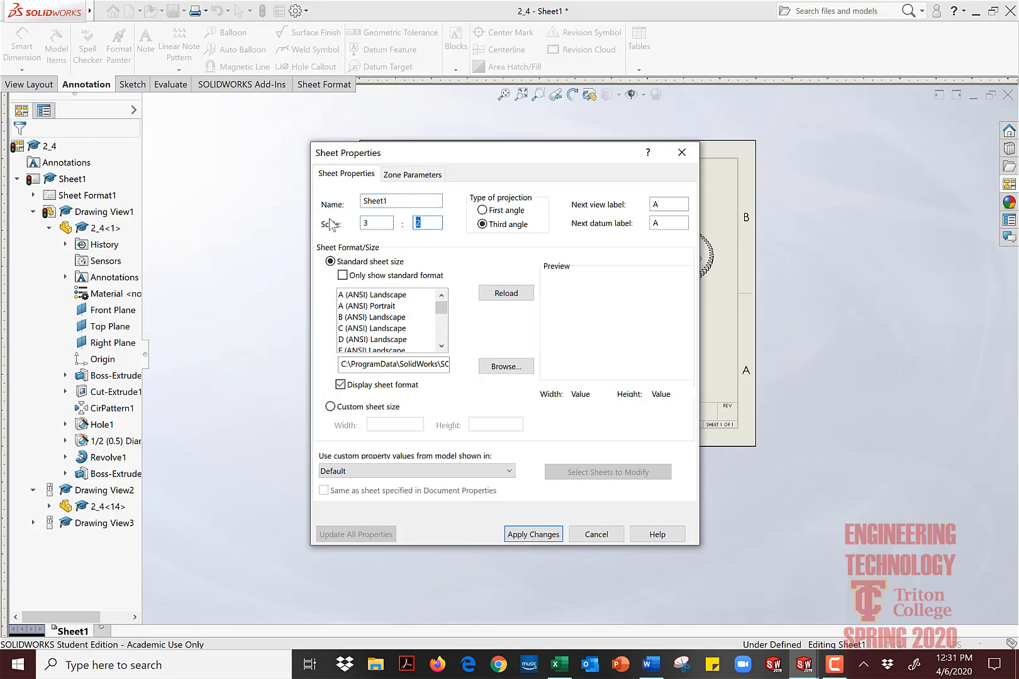
left_click(541, 539)
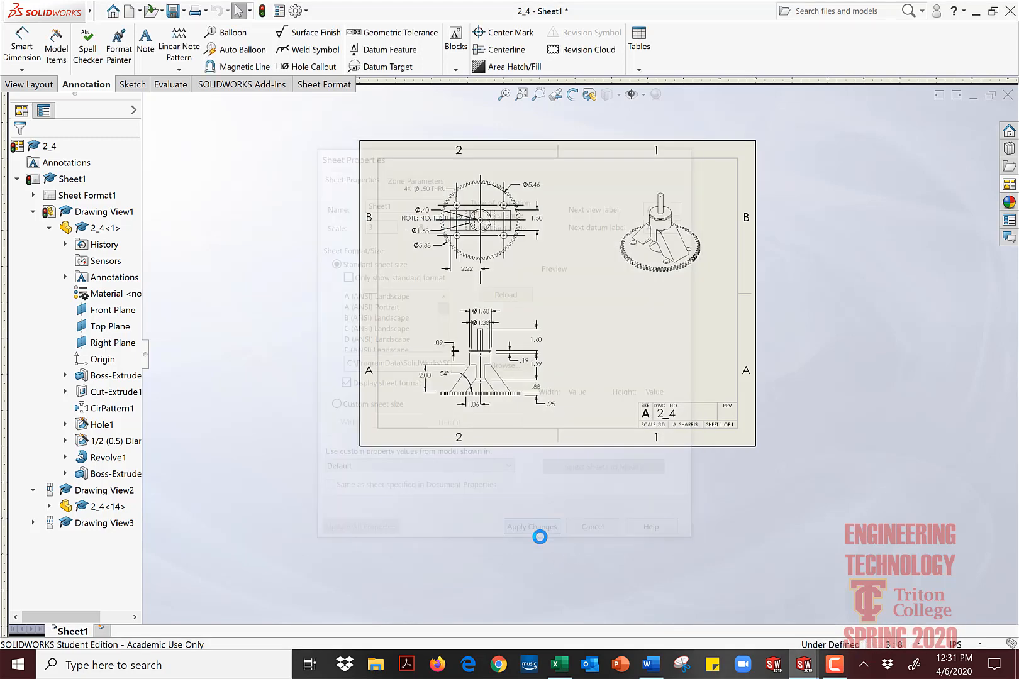
Step: Move the number-of-teeth note above the top view and shift the 4X Ø.50 THRU callout farther outside the gear
scroll(524, 309, "down", 2)
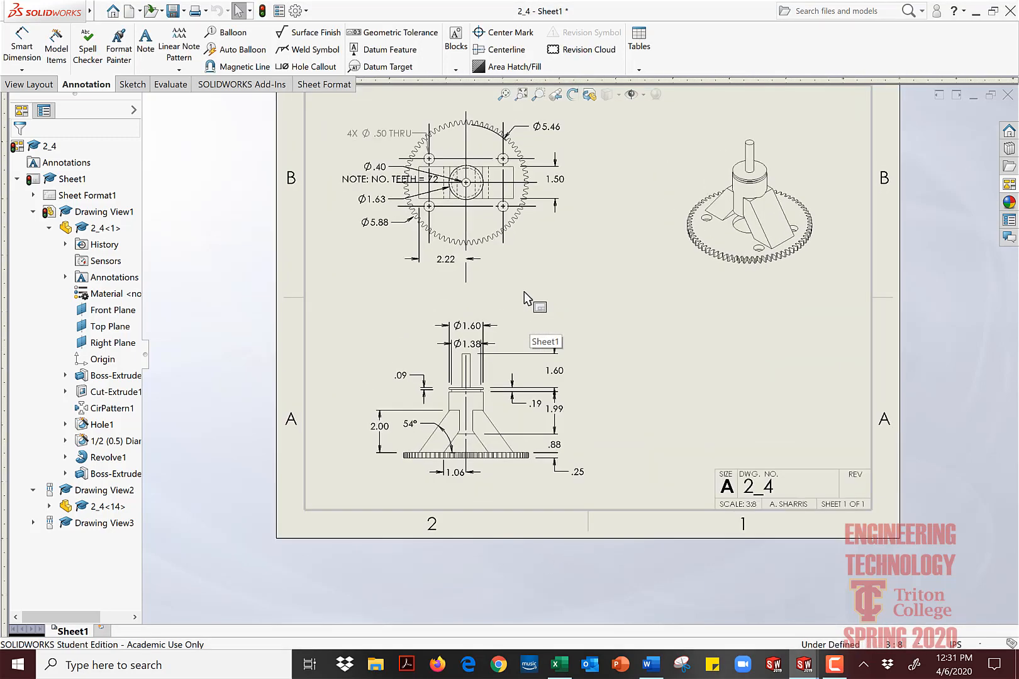
left_click_drag(348, 103, 342, 97)
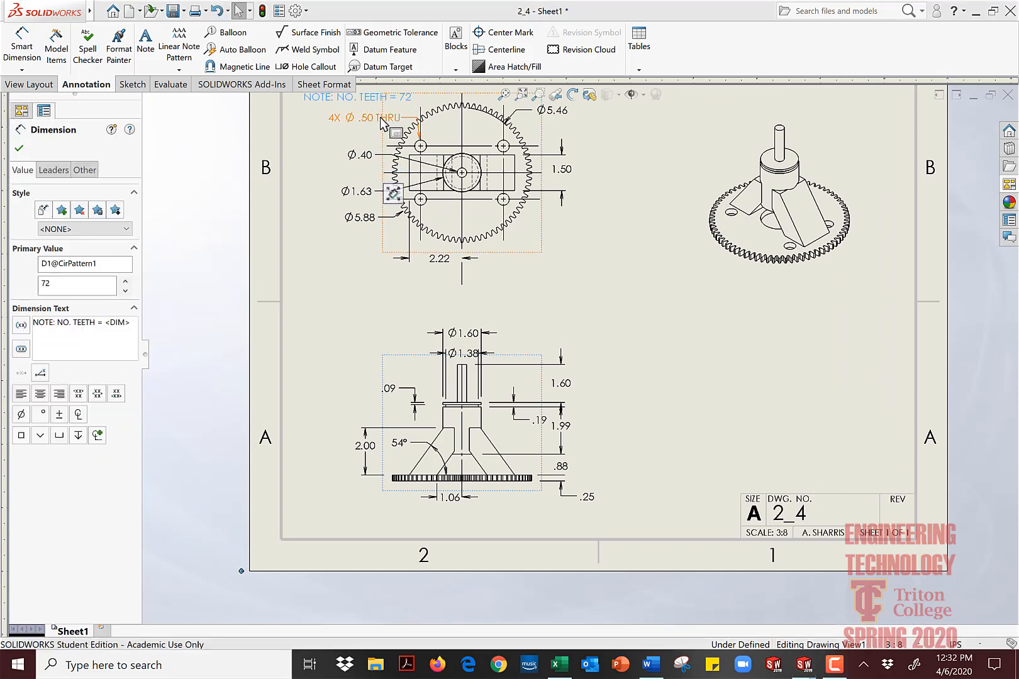
left_click(352, 120)
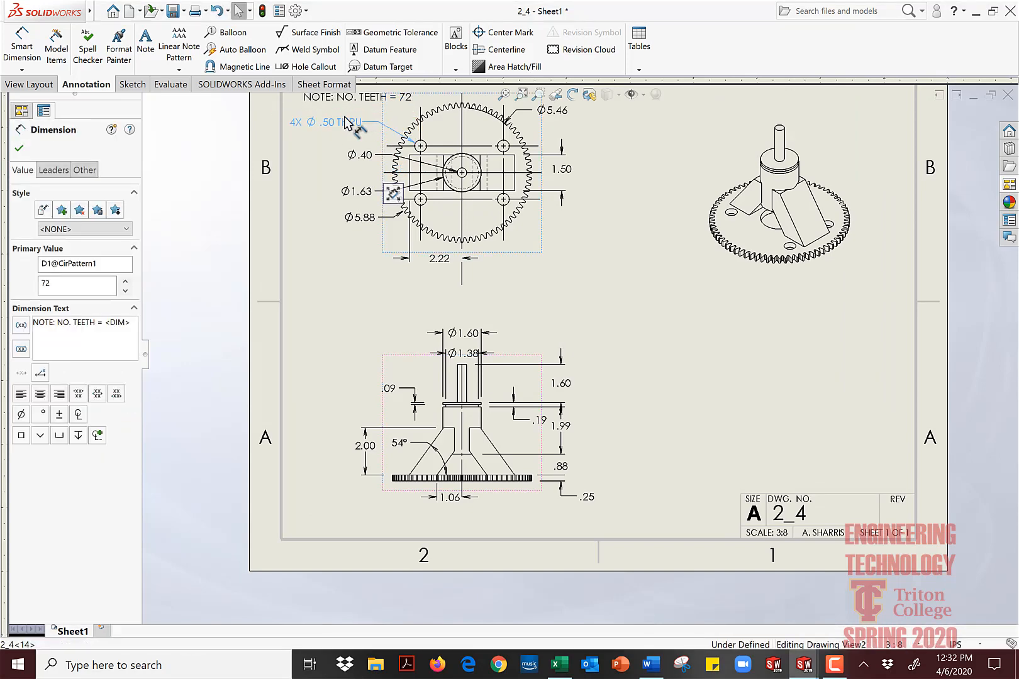
Step: Lengthen the 2.22 dimension's center extension line up to the gear's centerline and place the dimension just beneath the gear in the top view
left_click_drag(437, 267, 433, 310)
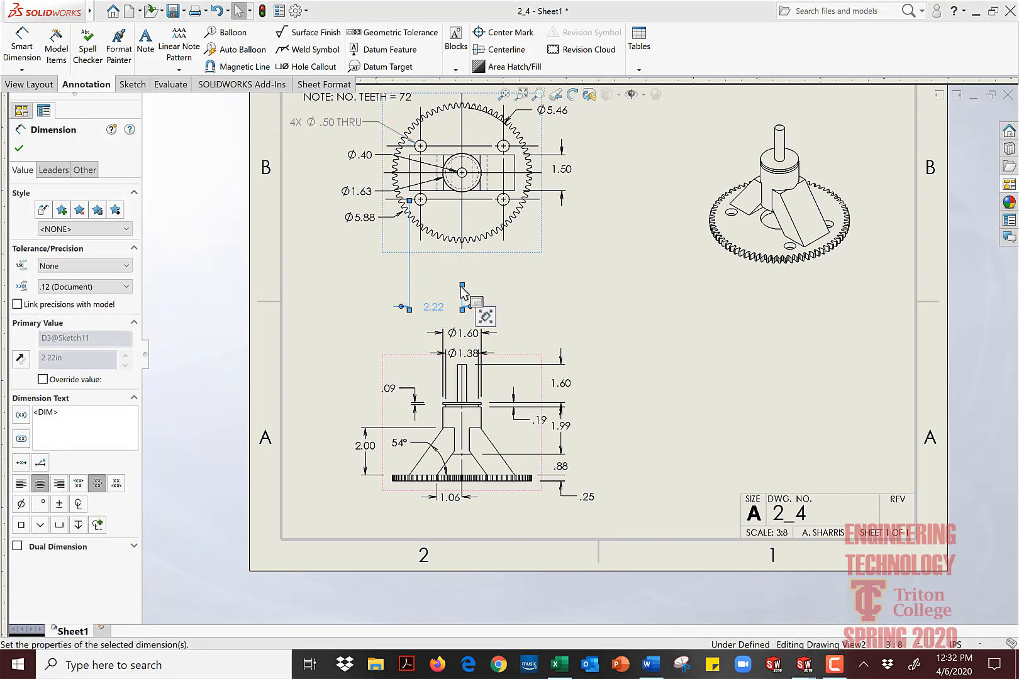
mouse_move(465, 272)
left_mouse_down()
mouse_move(464, 257)
mouse_move(460, 287)
left_mouse_up()
scroll(460, 284, "up", 2)
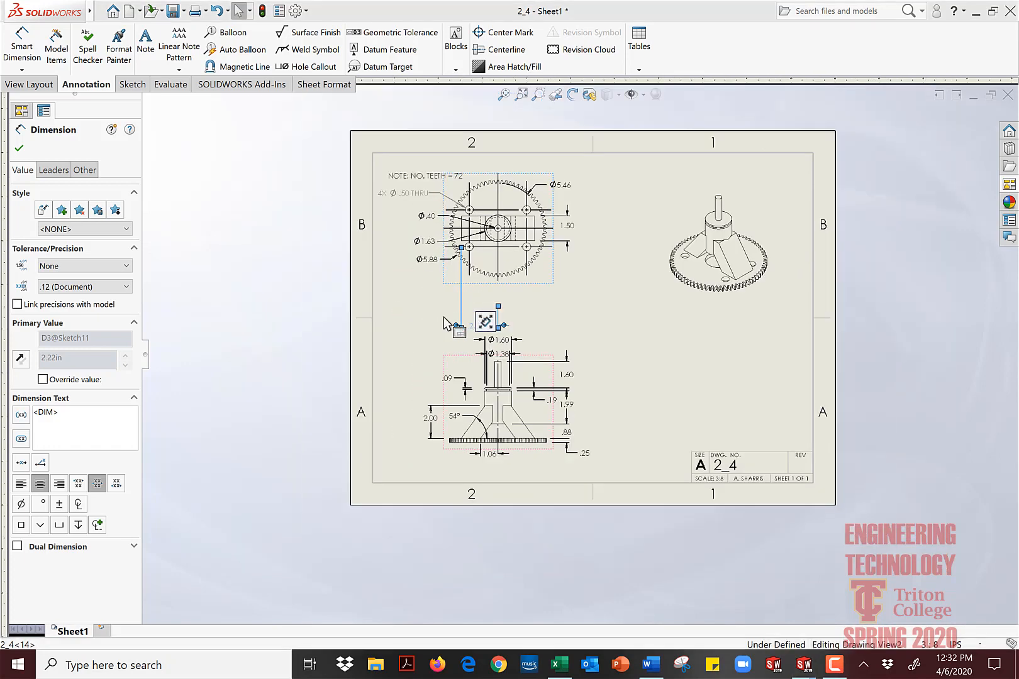
left_click(443, 317)
scroll(443, 316, "down", 5)
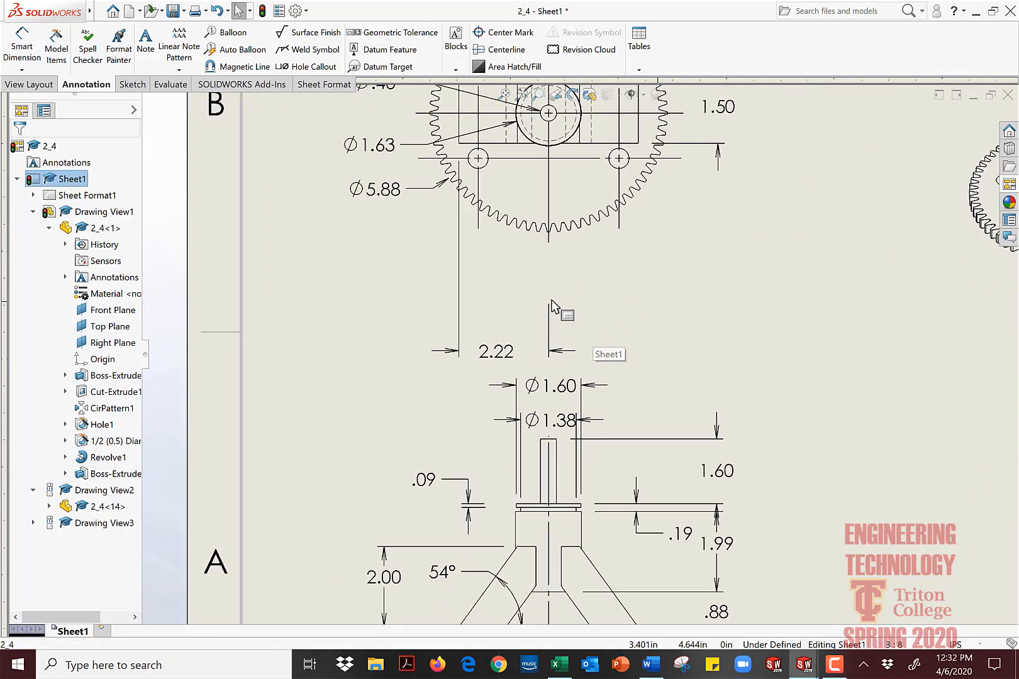
left_click(551, 312)
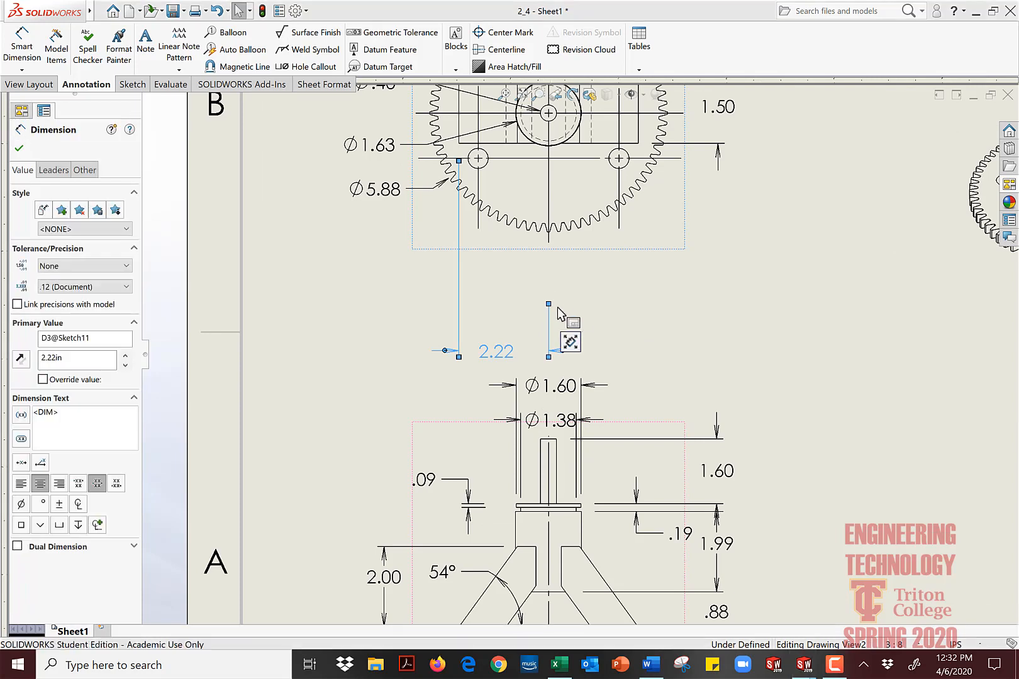
left_click_drag(549, 304, 548, 253)
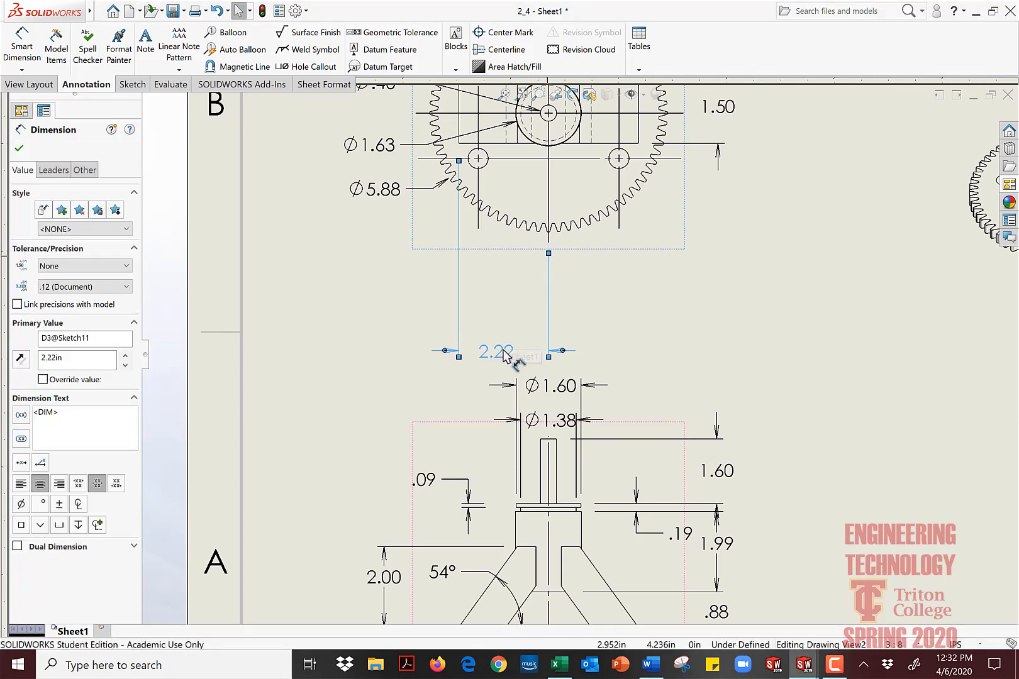
left_click_drag(502, 356, 517, 281)
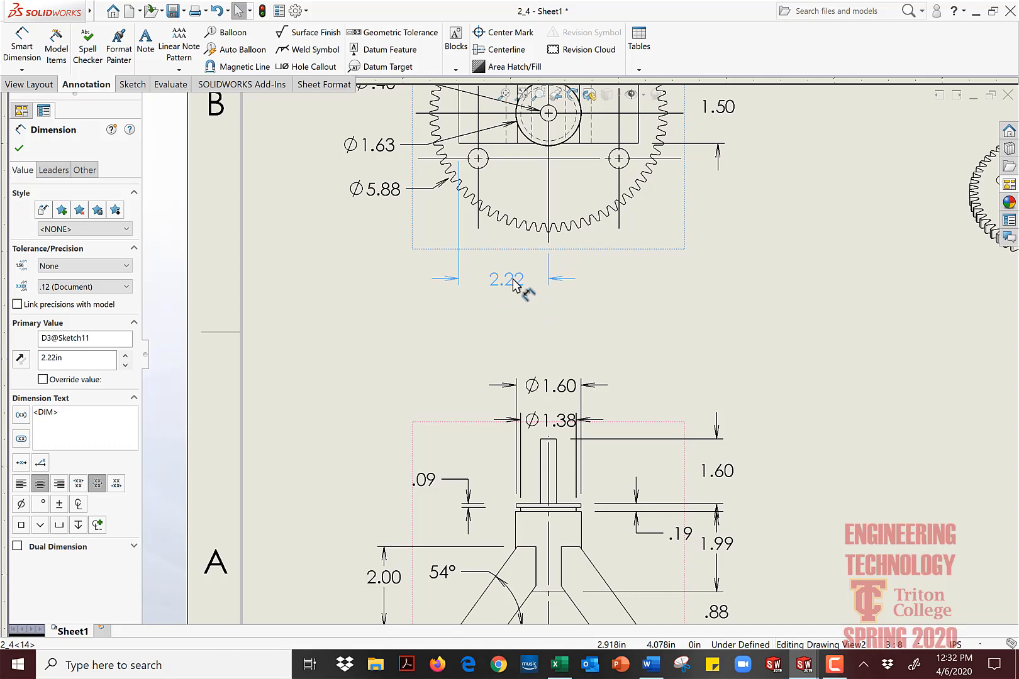
left_click(729, 322)
Step: Move the Ø5.88 and Ø1.63 dimensions farther down and outward from the gear in the top view
left_click_drag(400, 196, 355, 235)
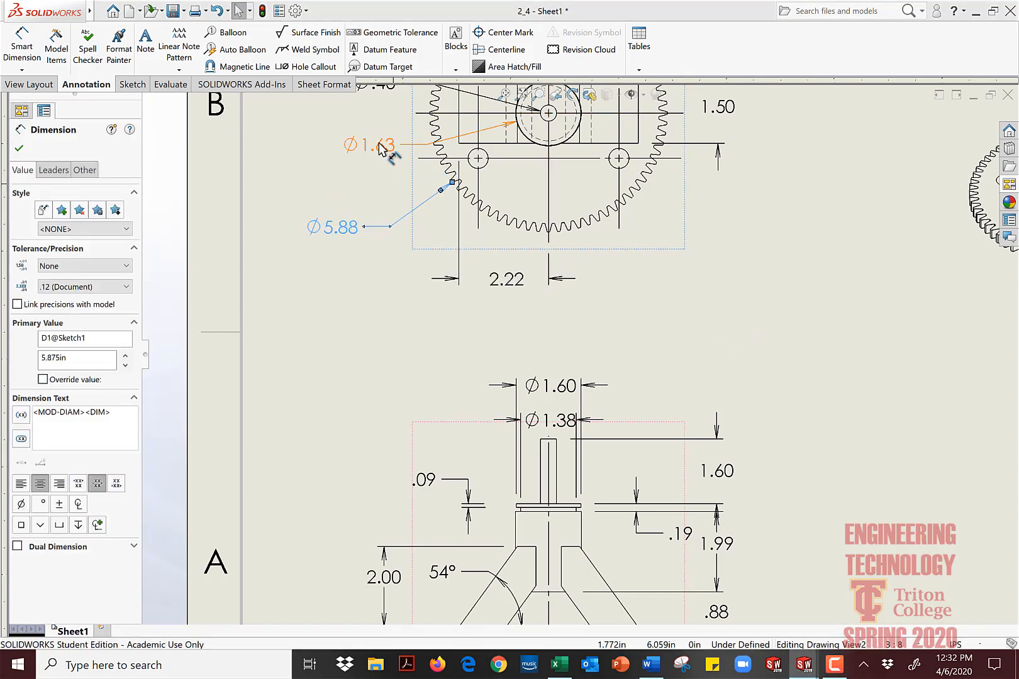
mouse_move(380, 150)
left_mouse_down()
mouse_move(349, 149)
mouse_move(355, 159)
left_mouse_up()
key("z")
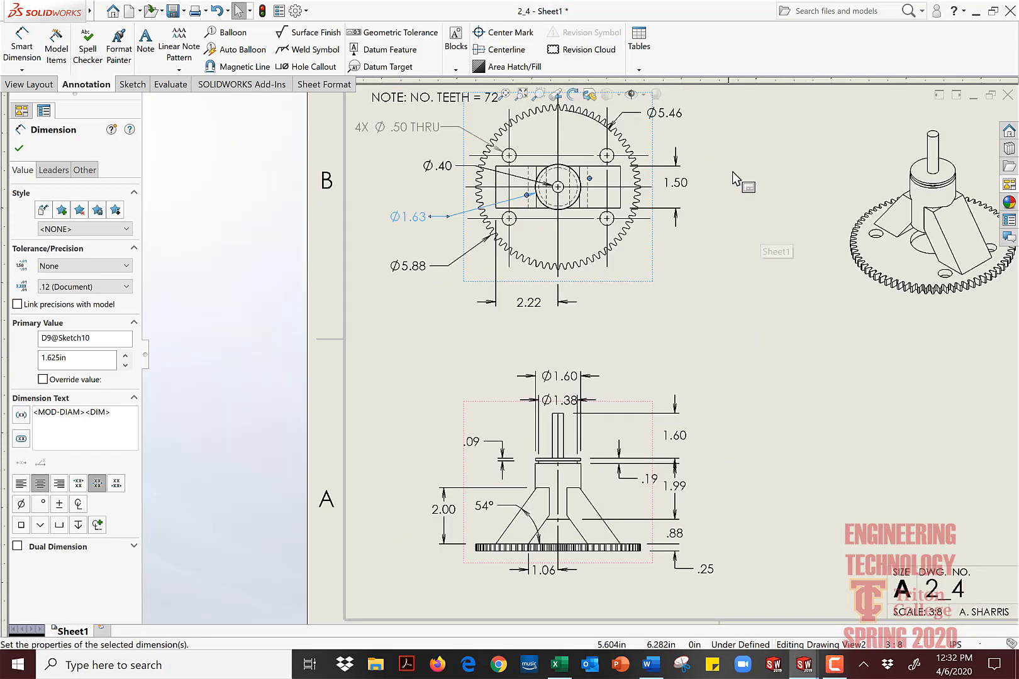
Step: Raise the number-of-teeth note higher above the 4X Ø.50 THRU callout
scroll(732, 171, "down", 1)
scroll(691, 211, "up", 3)
scroll(677, 315, "down", 2)
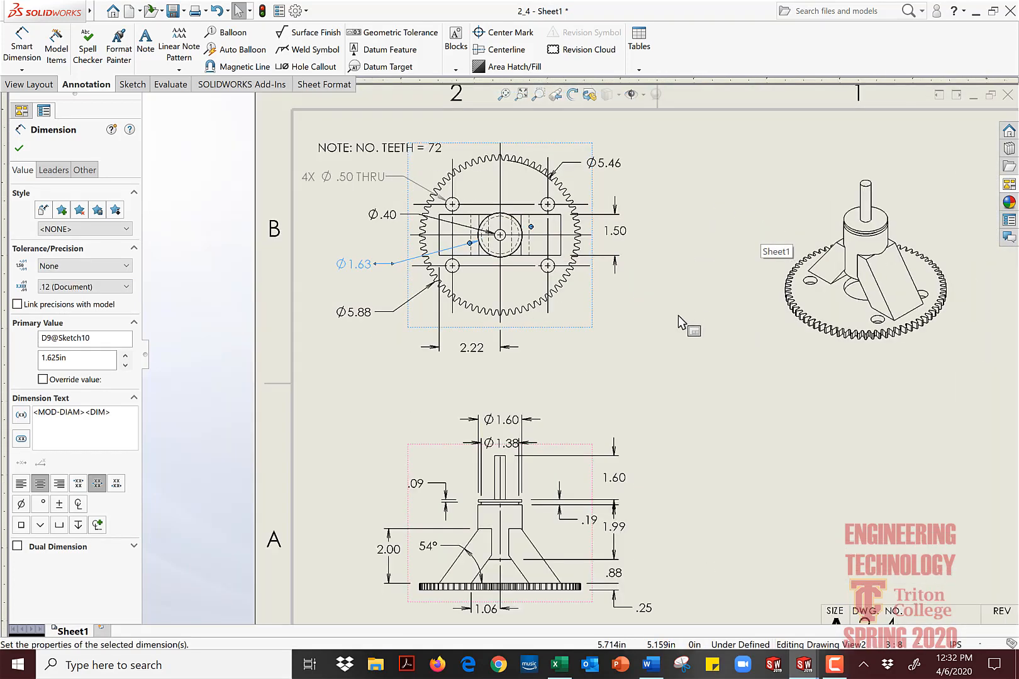
left_click_drag(362, 156, 364, 133)
scroll(497, 258, "down", 3)
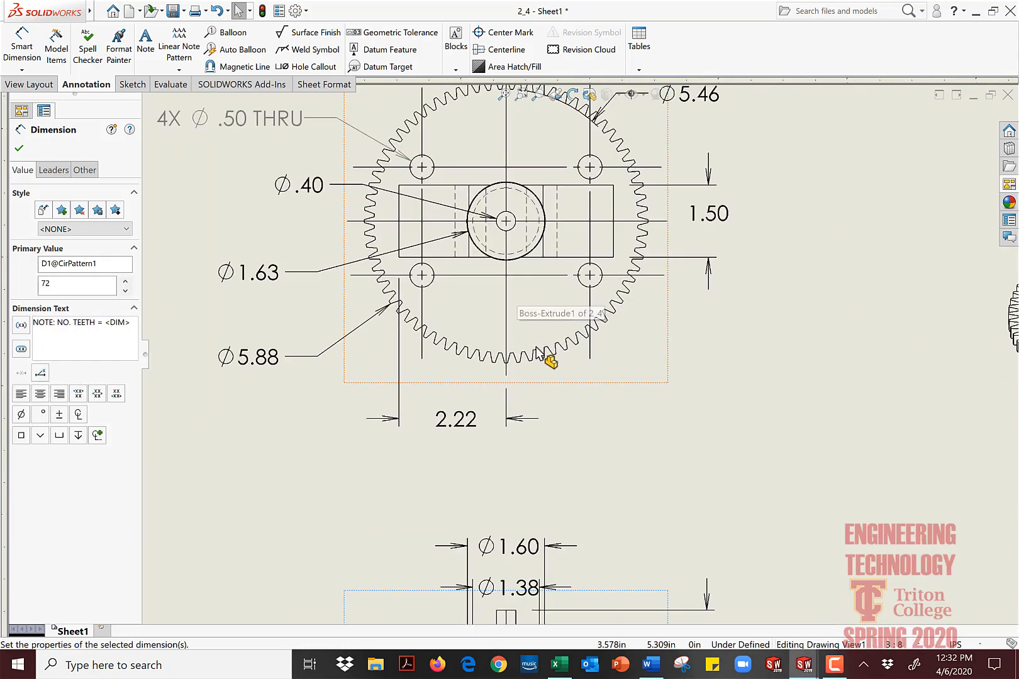
Step: Rearrange the shaft's 1.60 height dimension with its arrows inside the extension lines, stacked in line with the 1.99 dimension
scroll(543, 357, "up", 3)
scroll(601, 473, "up", 1)
scroll(570, 451, "down", 1)
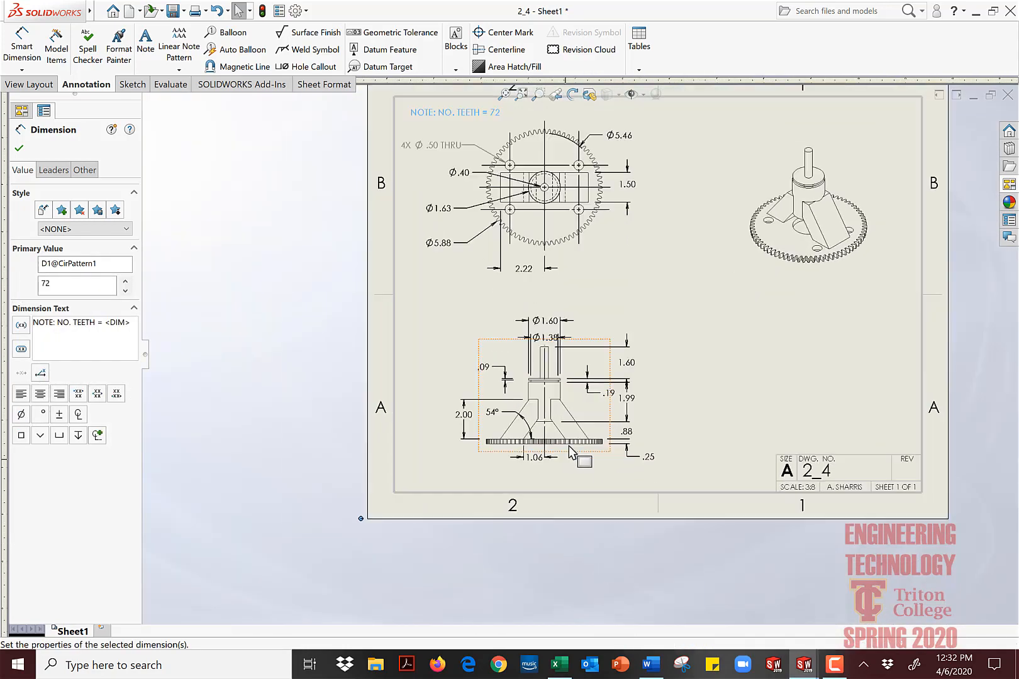
scroll(571, 451, "down", 2)
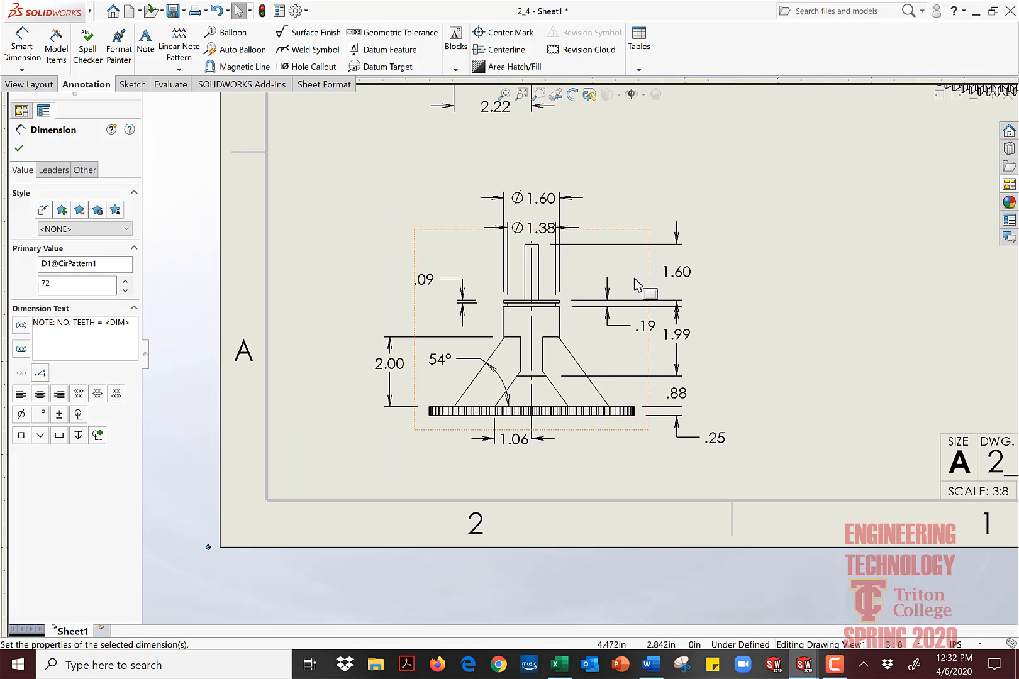
scroll(704, 298, "up", 1)
scroll(648, 317, "down", 2)
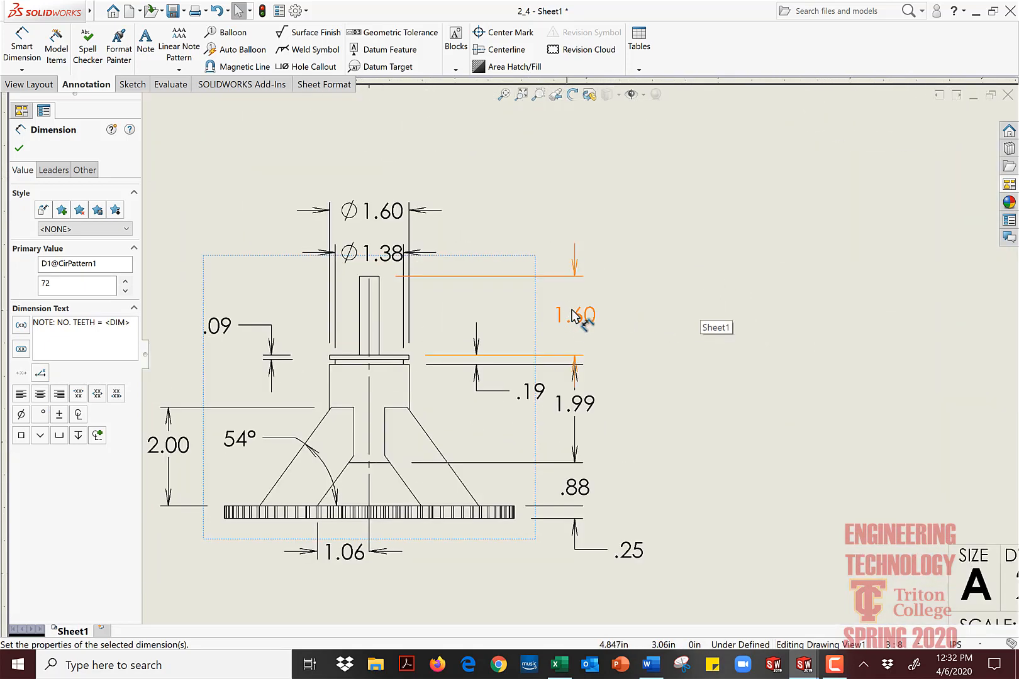
left_click(574, 315)
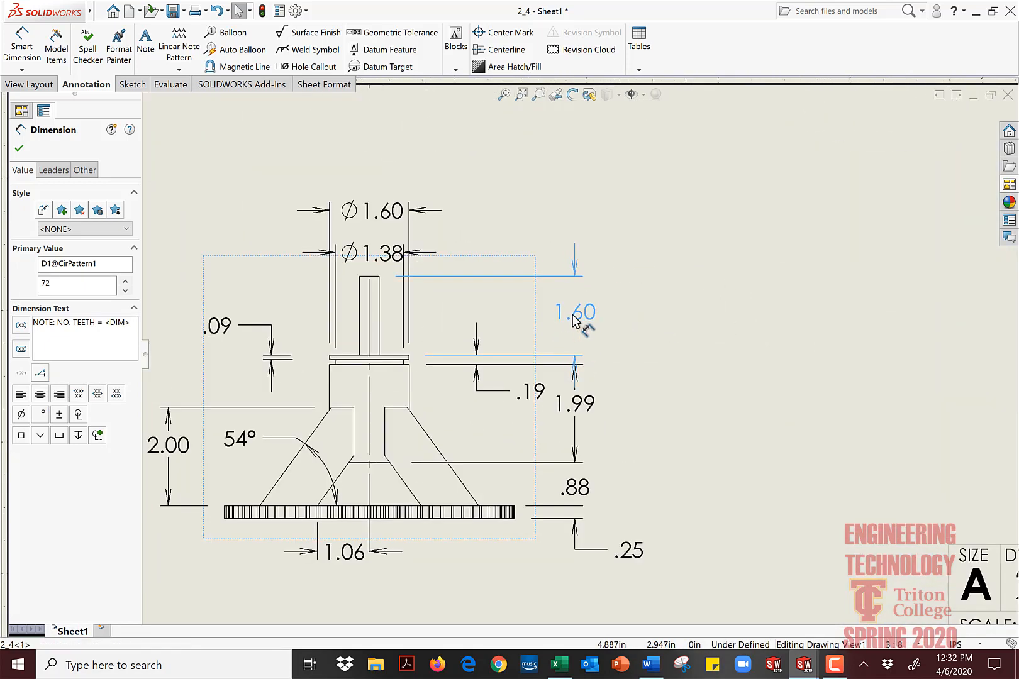
left_click_drag(571, 314, 621, 317)
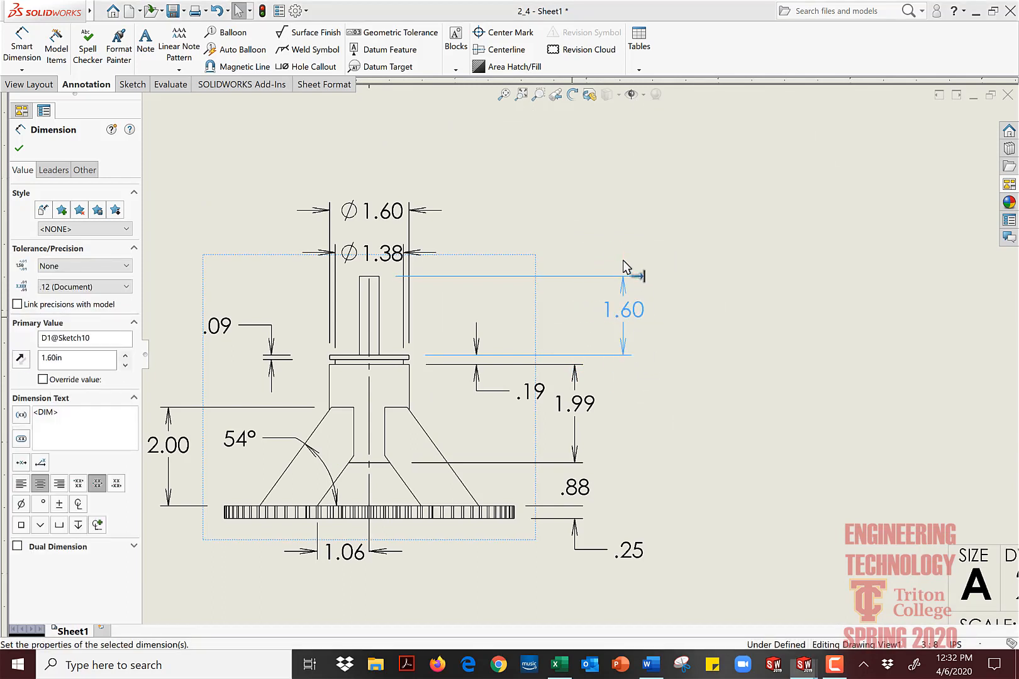
left_click_drag(638, 317, 586, 320)
left_click(634, 405)
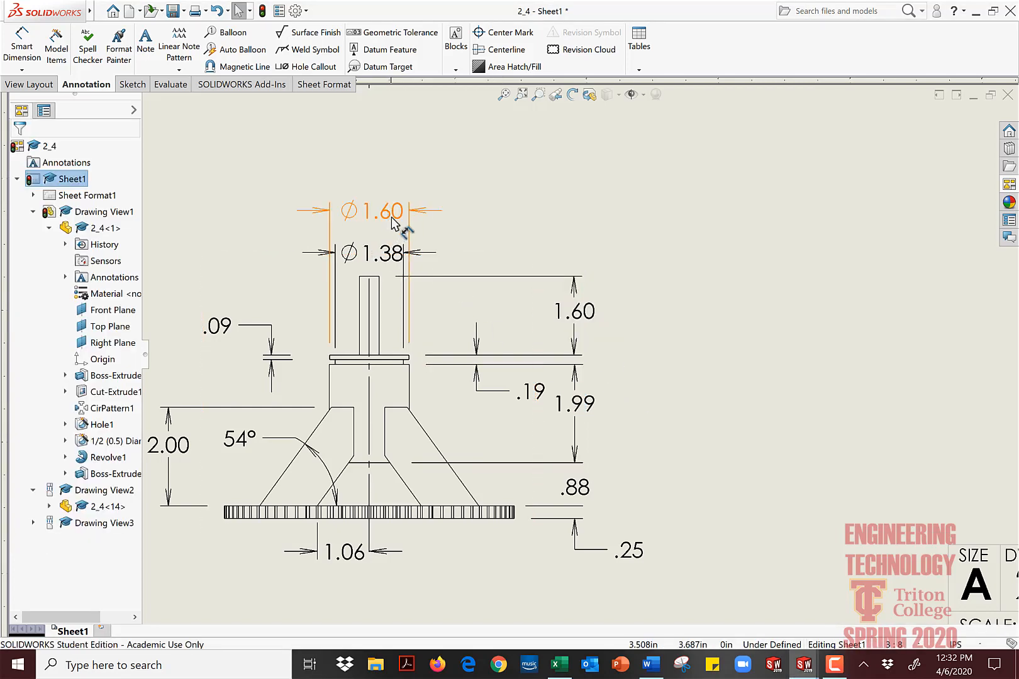
Step: Move the Ø1.60 and Ø1.38 dimensions higher above the shaft, with their texts outside and to the right of the arrows
left_click_drag(393, 223, 512, 183)
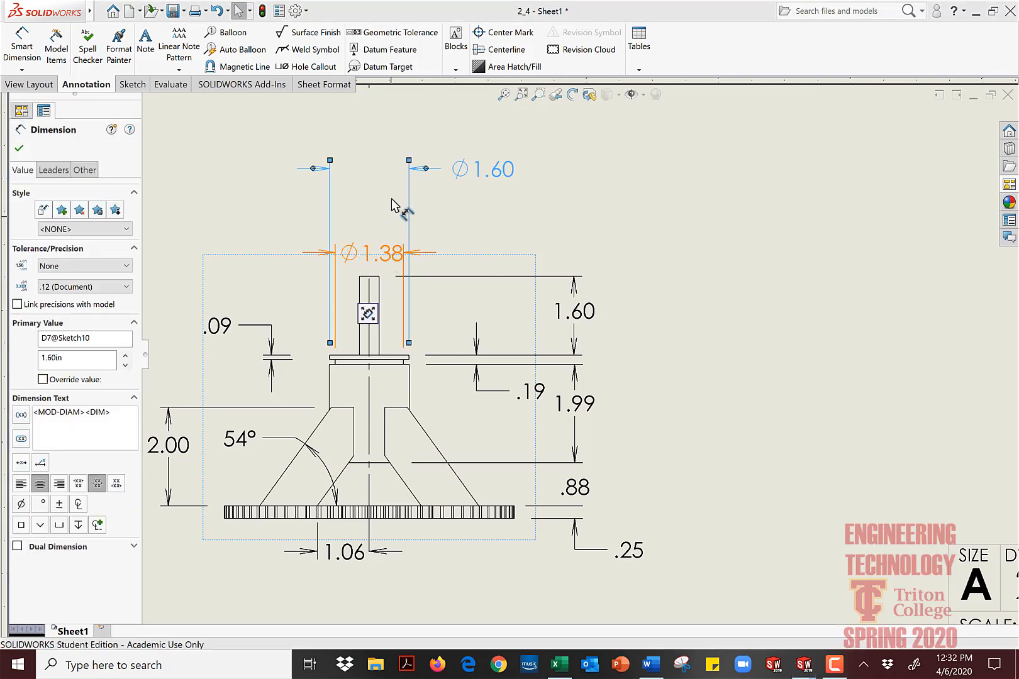
left_click_drag(390, 198, 482, 212)
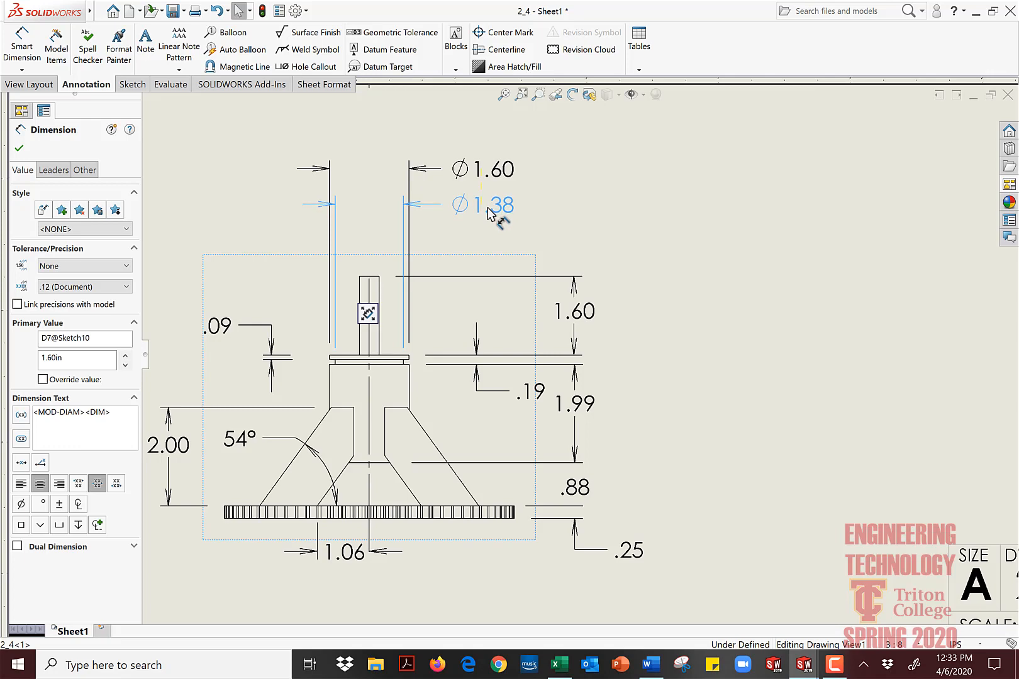
left_click(785, 412)
Step: Shift the .09 dimension farther from the part and lengthen both its extension lines to near the collar's edge
scroll(295, 388, "up", 4)
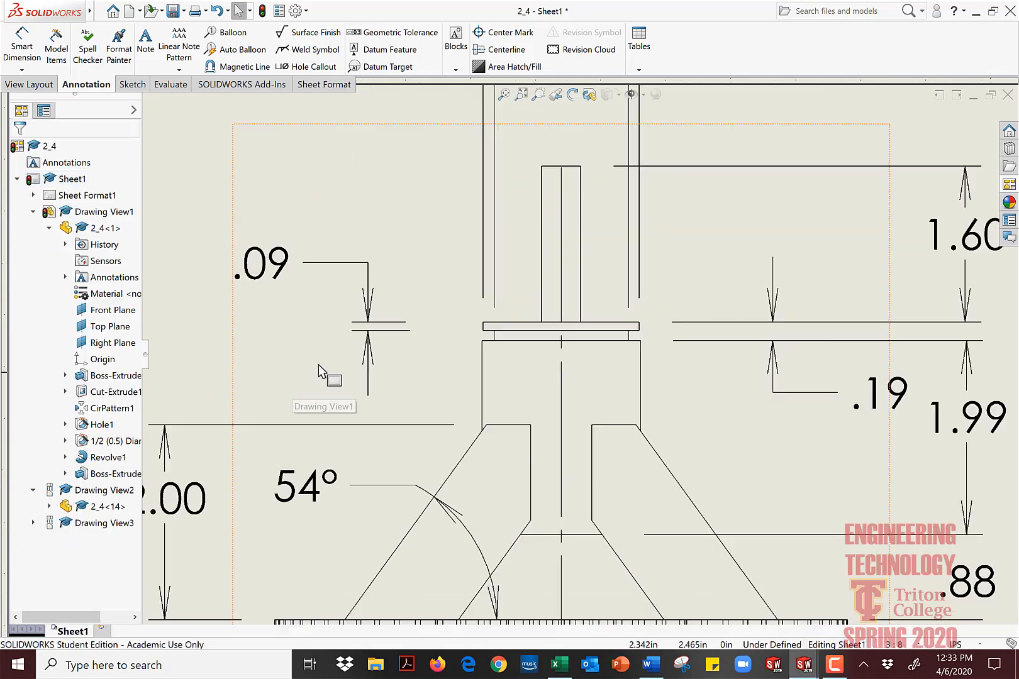
left_click(399, 332)
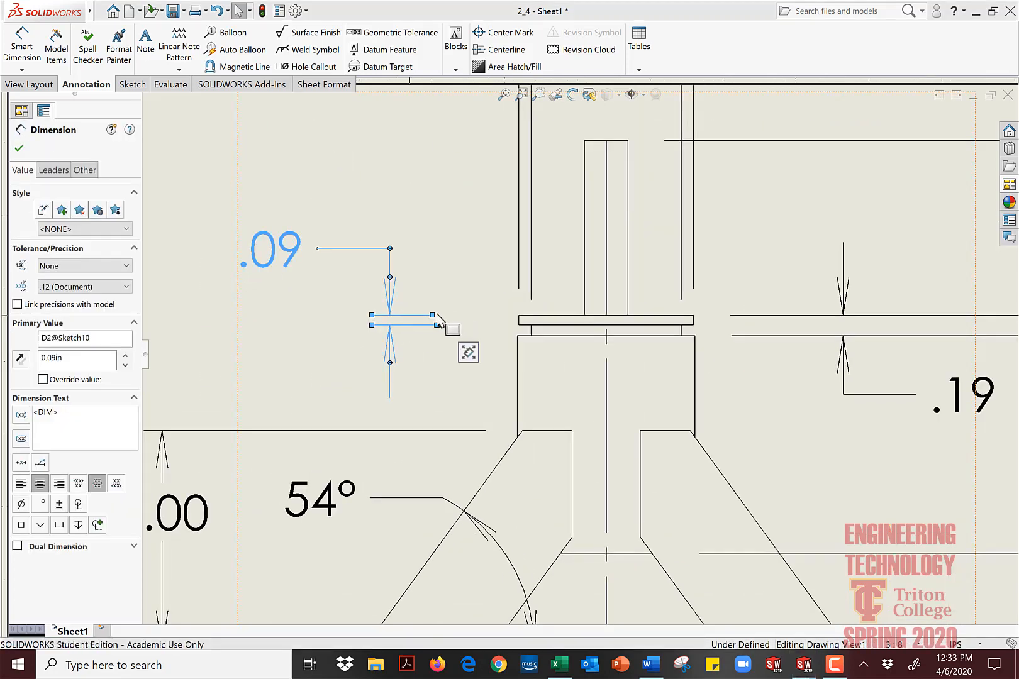
left_click_drag(434, 316, 513, 322)
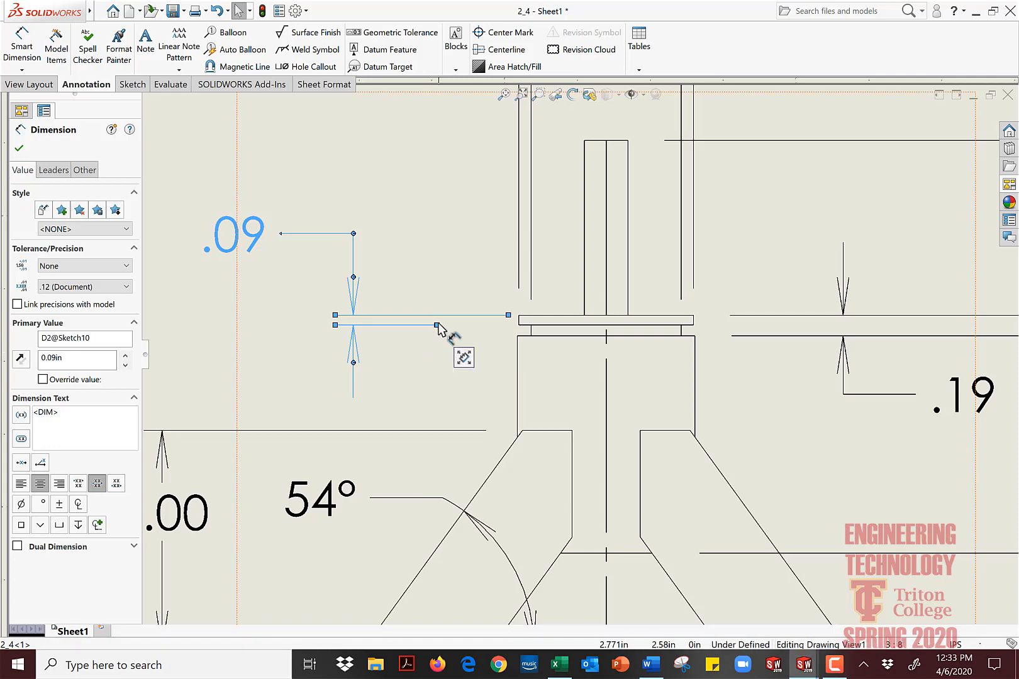
left_click_drag(437, 323, 503, 332)
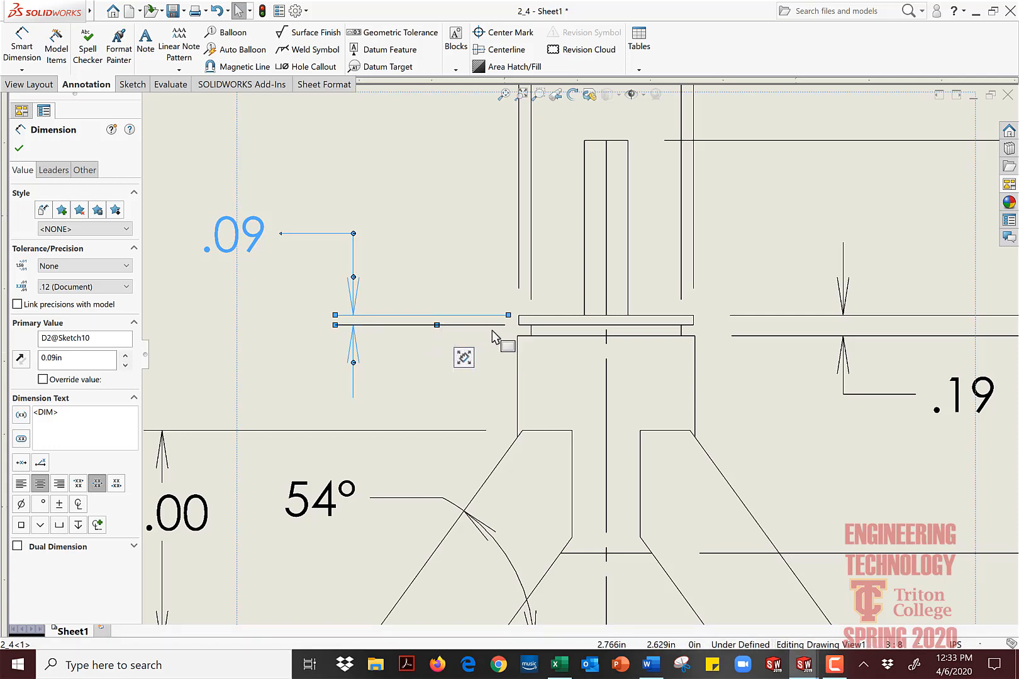
Step: Move the .09 dimension slightly farther from the part and shorten both its extension lines to evenly aligned ends with a wider gap at the collar
left_click(281, 329)
scroll(497, 326, "up", 3)
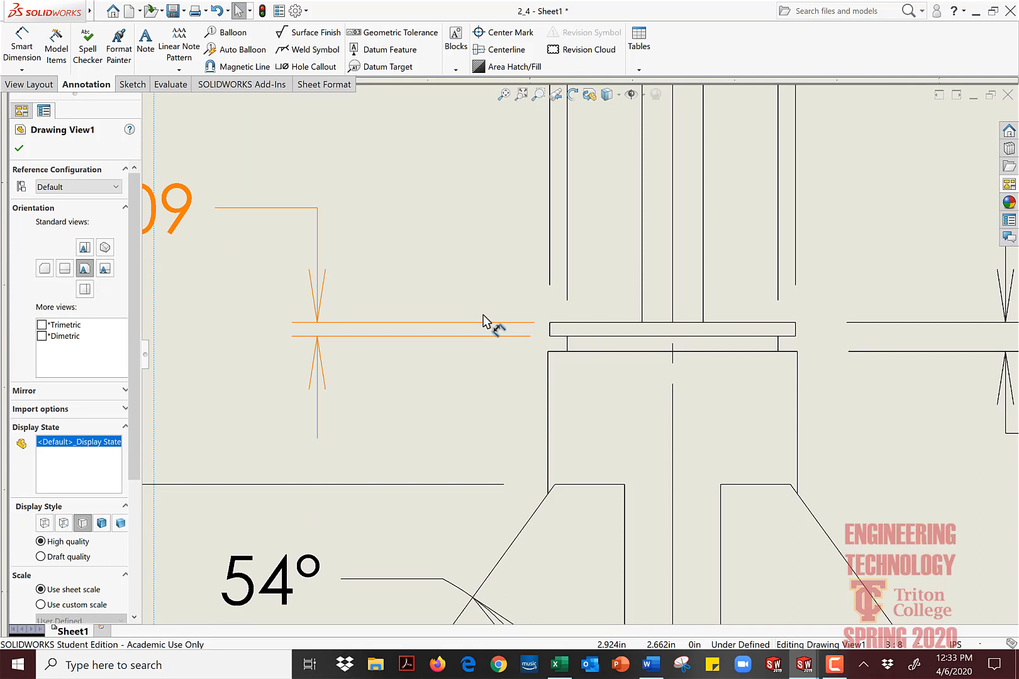
left_click(531, 325)
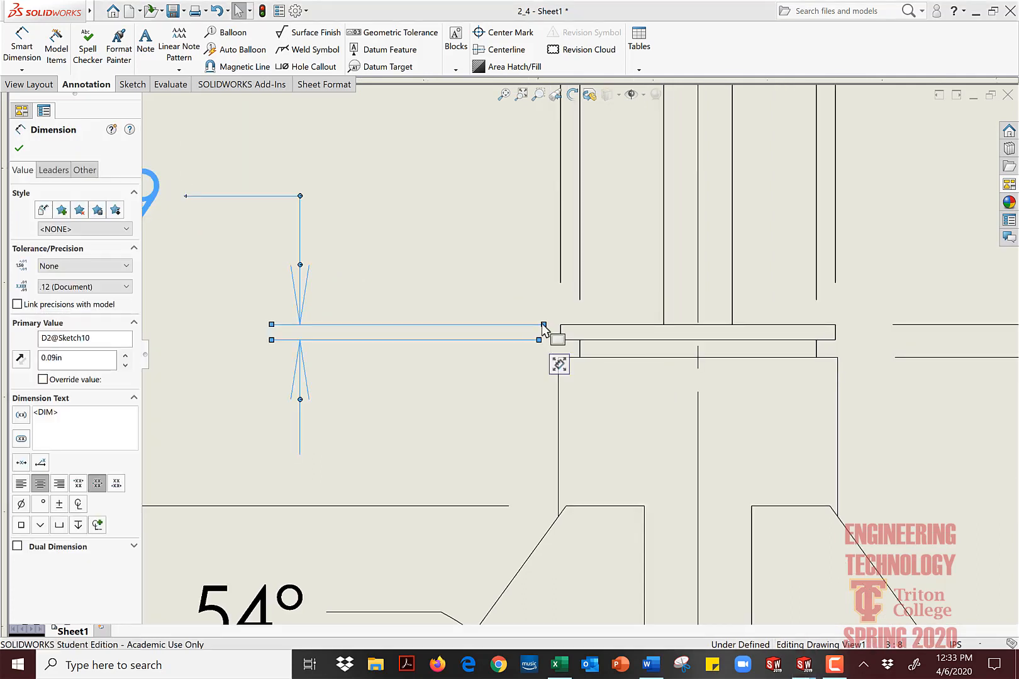
left_click_drag(542, 325, 521, 325)
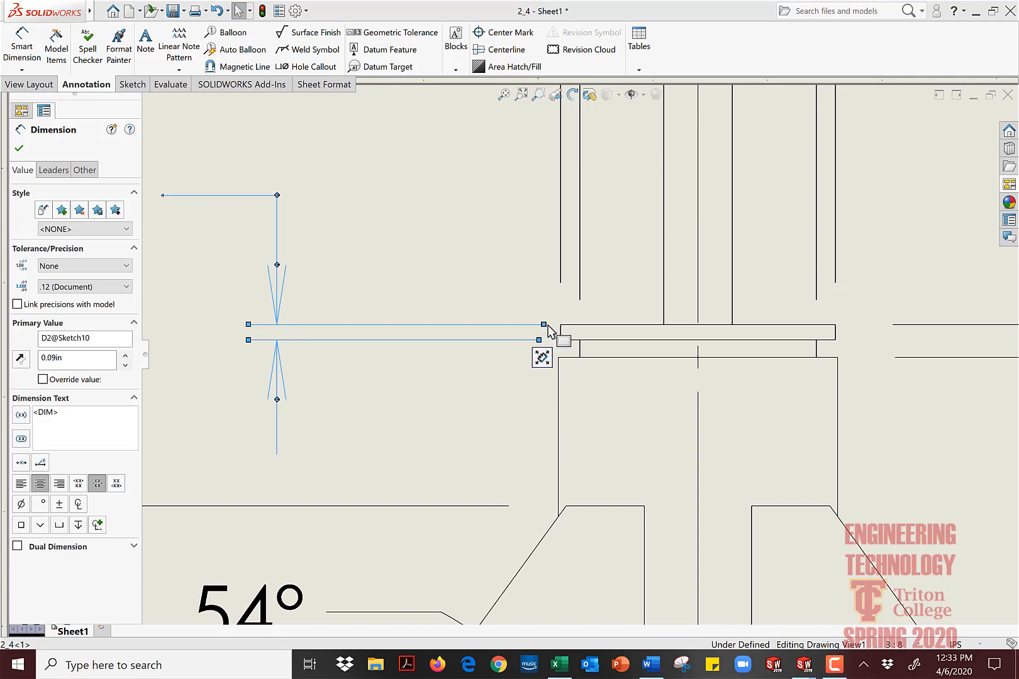
left_click_drag(544, 325, 507, 325)
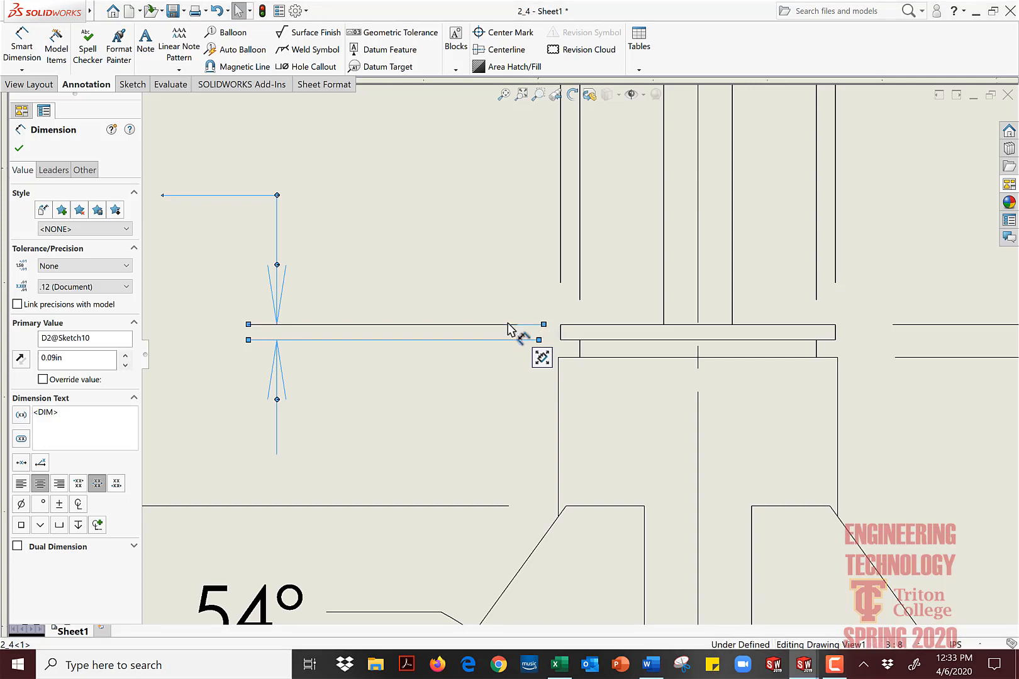
left_click(538, 341)
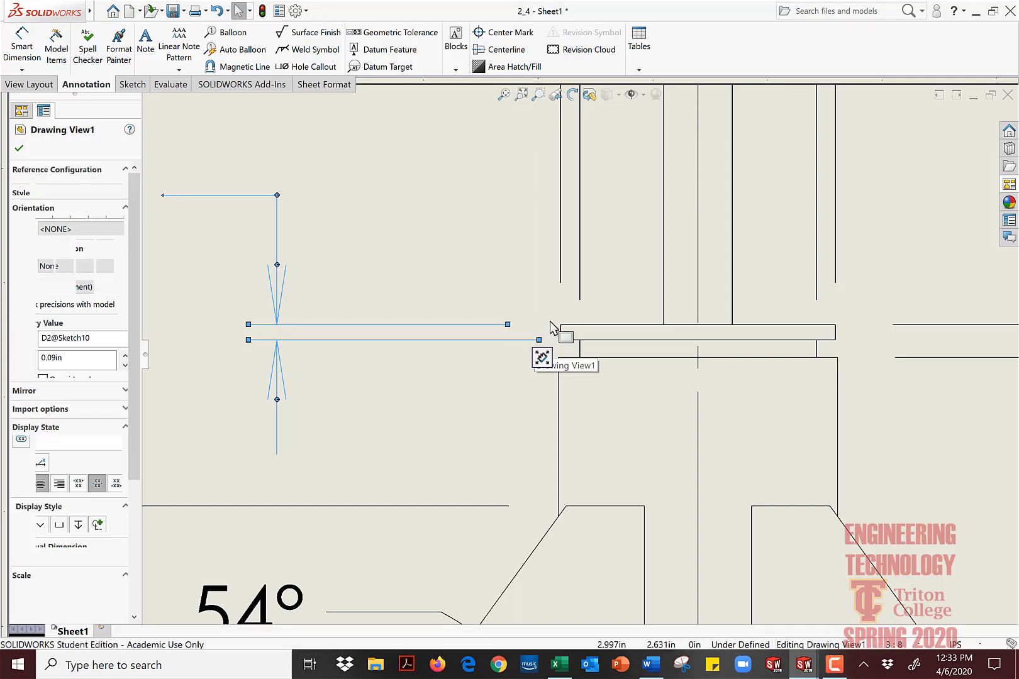
left_click(539, 340)
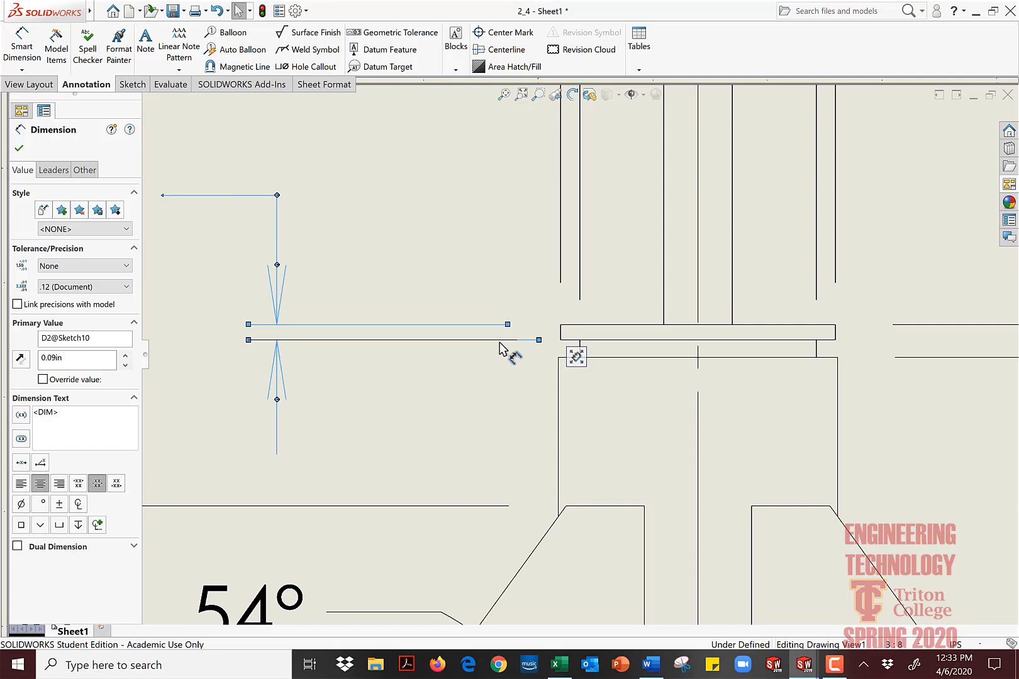
left_click_drag(500, 342, 500, 342)
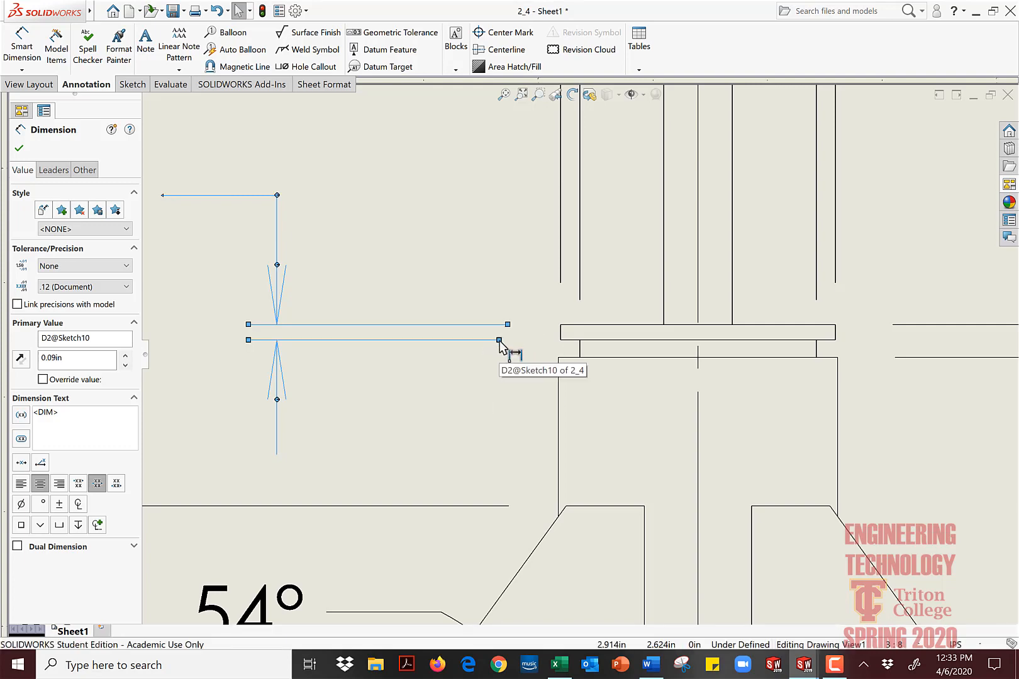
left_click(494, 369)
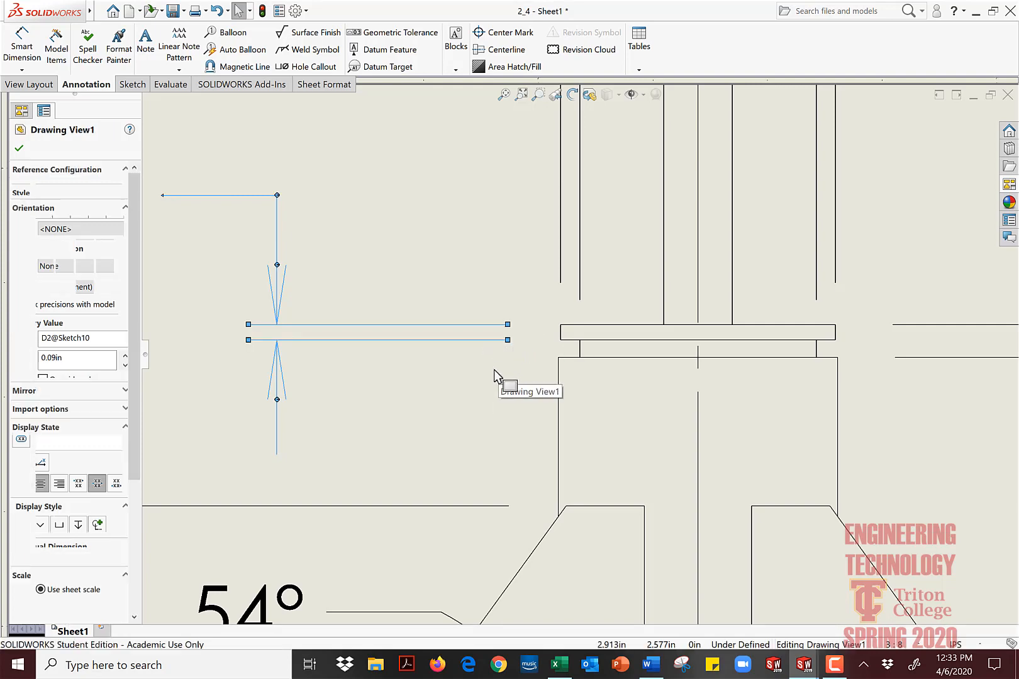
Step: Centre the Ø1.60 text between its extension lines and set the Ø1.38 dimension slightly lower with its text outside the arrows
key("f")
scroll(494, 369, "up", 4)
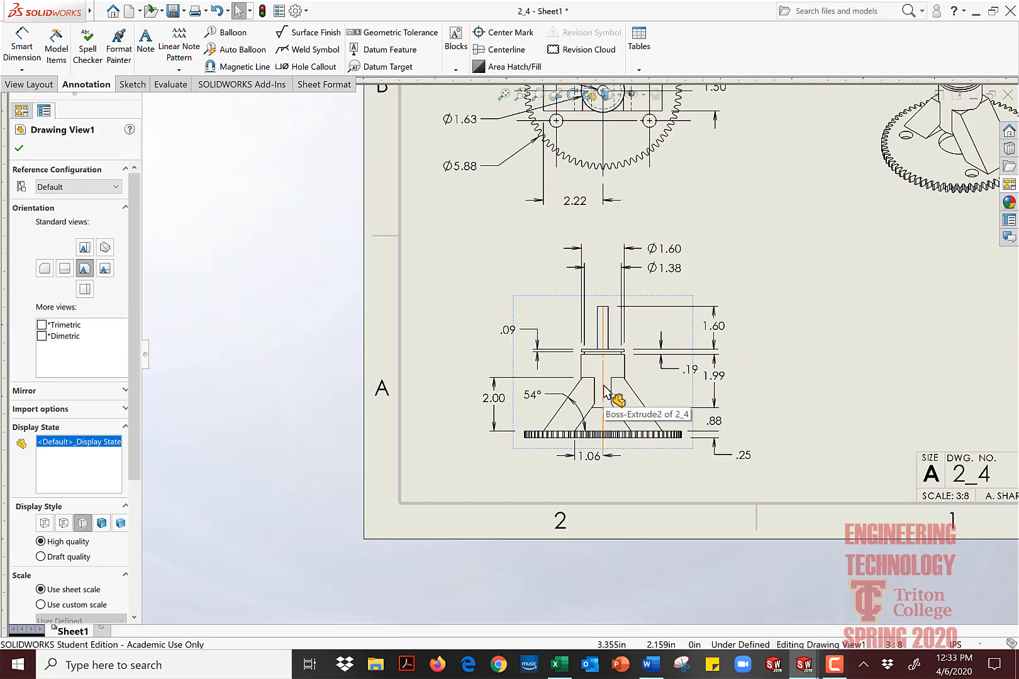
scroll(643, 281, "down", 3)
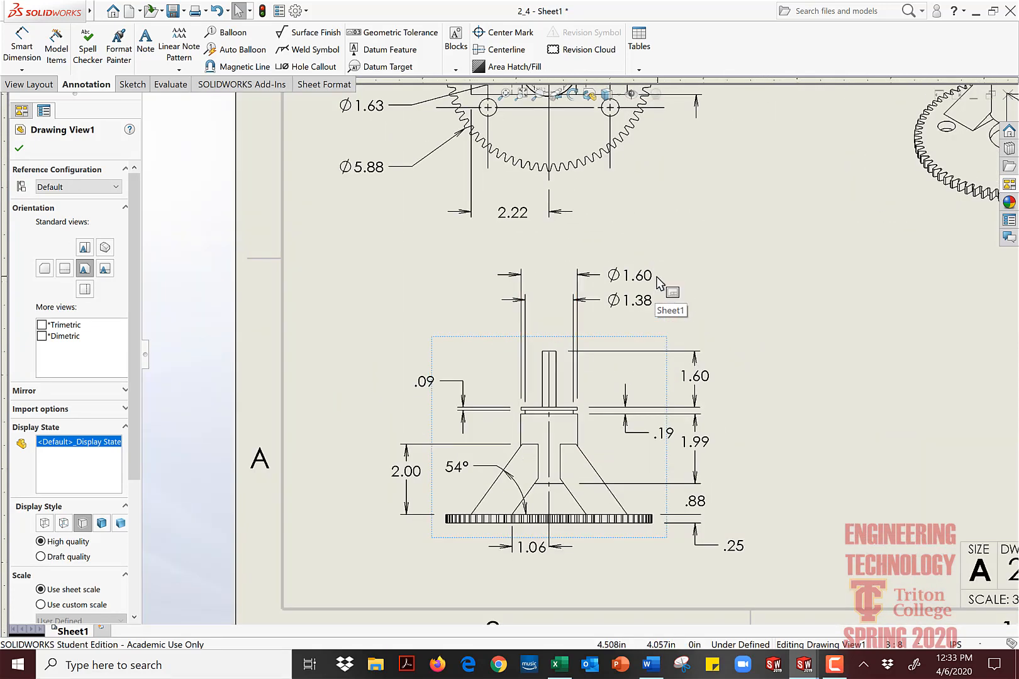
mouse_move(642, 275)
left_mouse_down()
mouse_move(551, 277)
mouse_move(562, 277)
left_mouse_up()
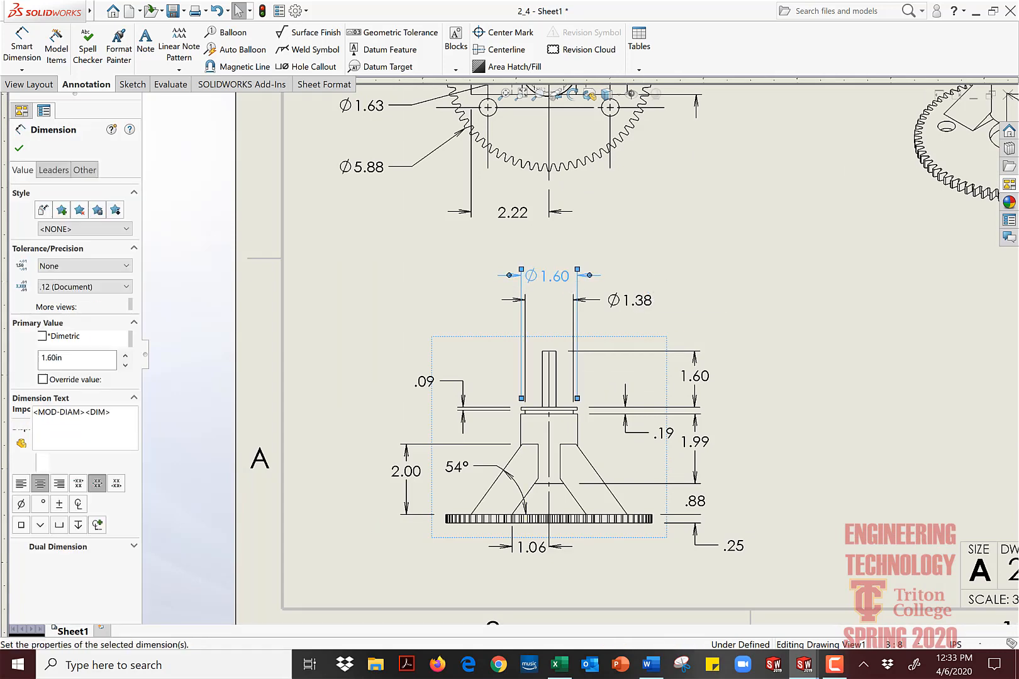
left_click_drag(637, 304, 556, 304)
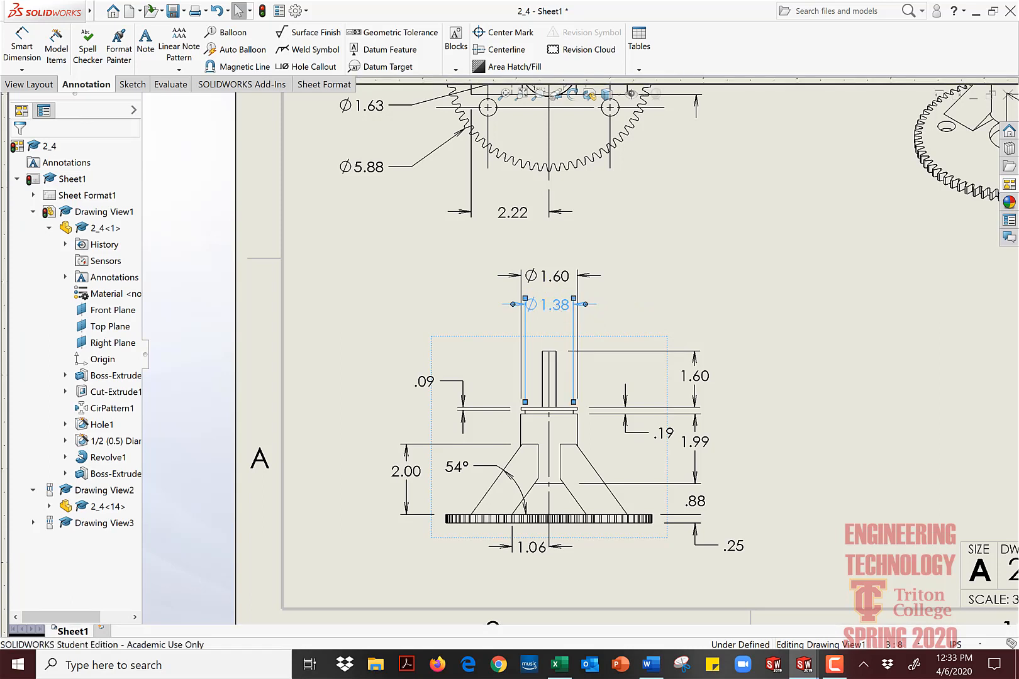
left_click(587, 329)
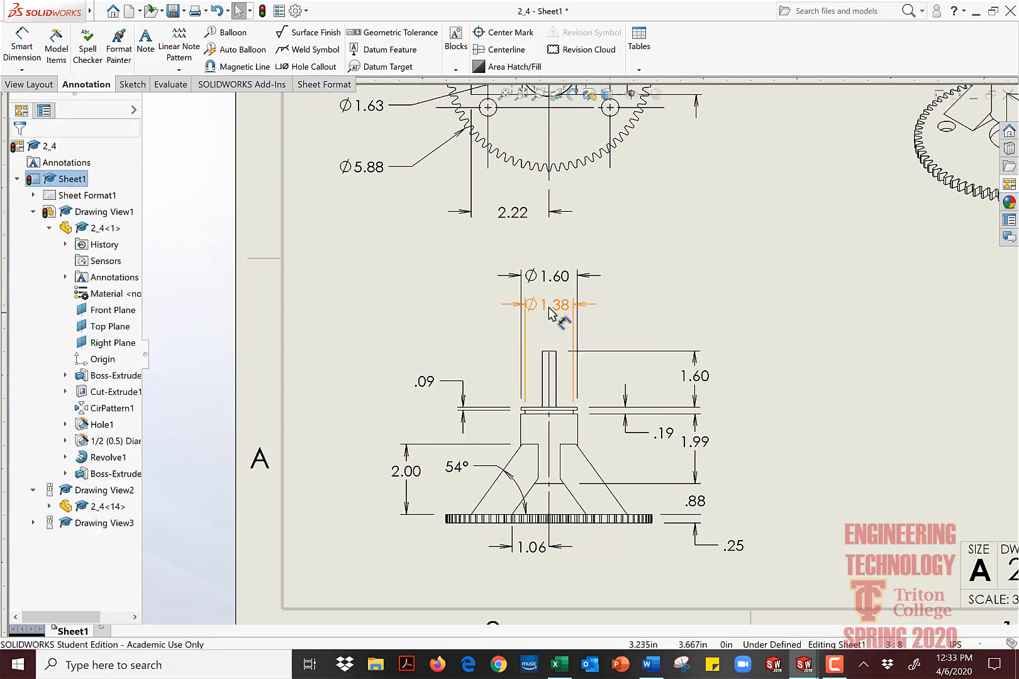
mouse_move(604, 320)
left_mouse_down()
mouse_move(643, 320)
mouse_move(632, 307)
left_mouse_up()
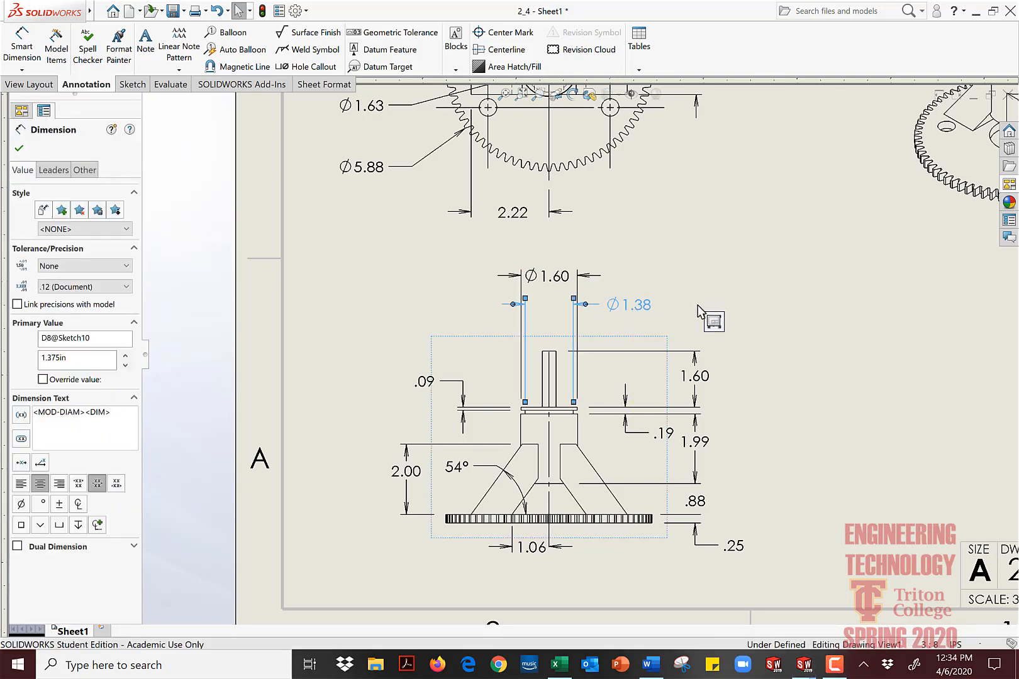
left_click(701, 313)
Step: Move the Ø.40 dimension text in the top view slightly farther out from the gear
key("f")
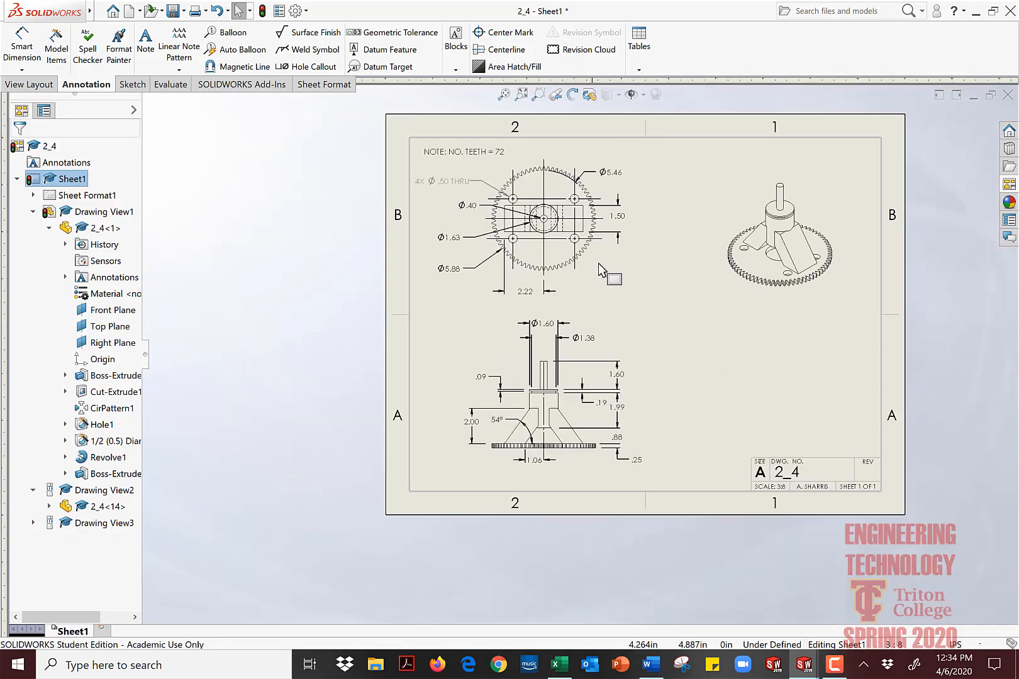
scroll(597, 263, "down", 2)
scroll(609, 214, "down", 2)
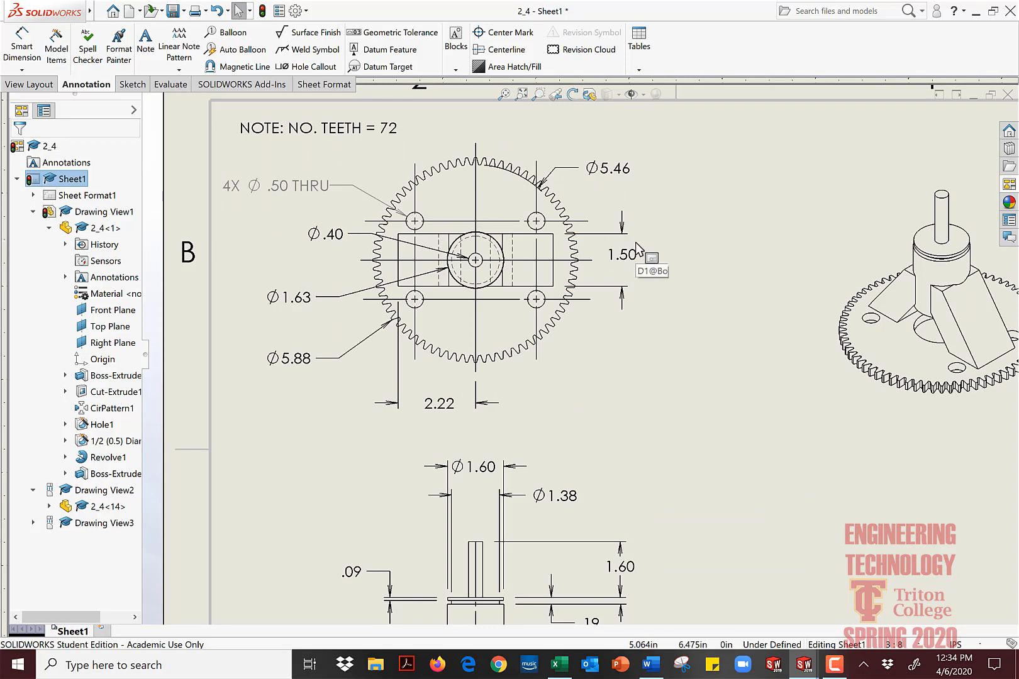
scroll(629, 257, "up", 2)
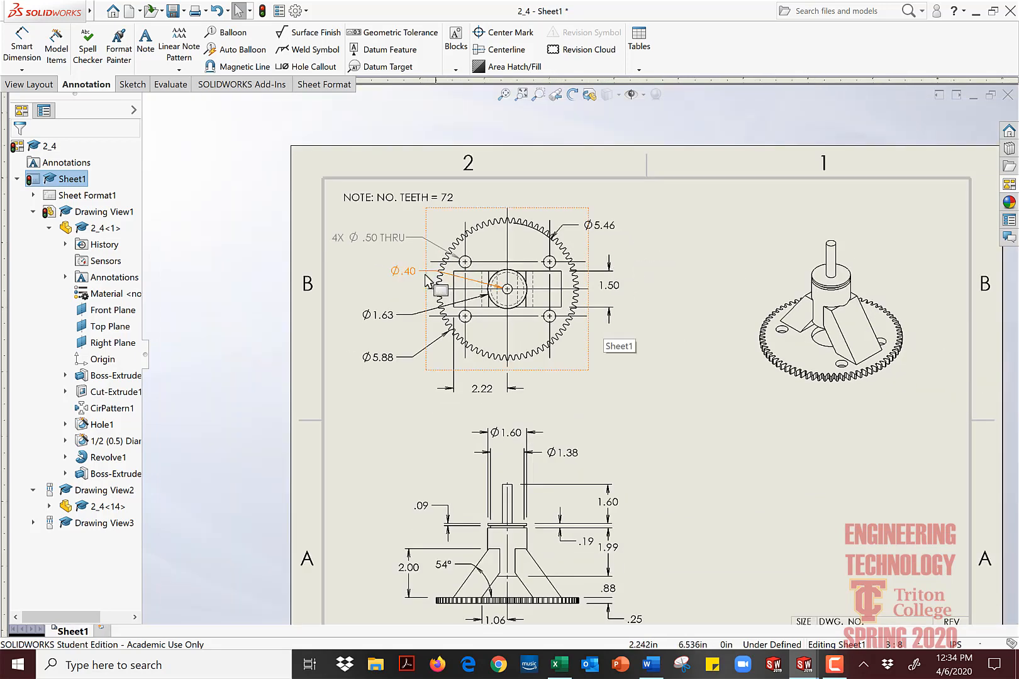
left_click(374, 272)
left_click_drag(374, 273, 392, 275)
scroll(519, 293, "down", 2)
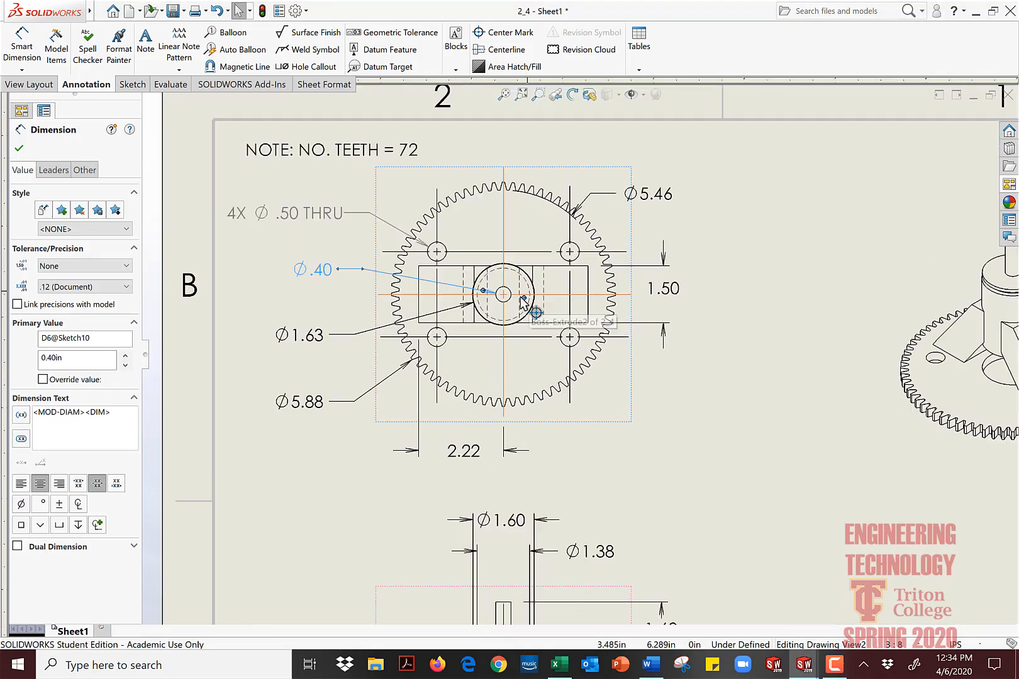
scroll(522, 303, "down", 2)
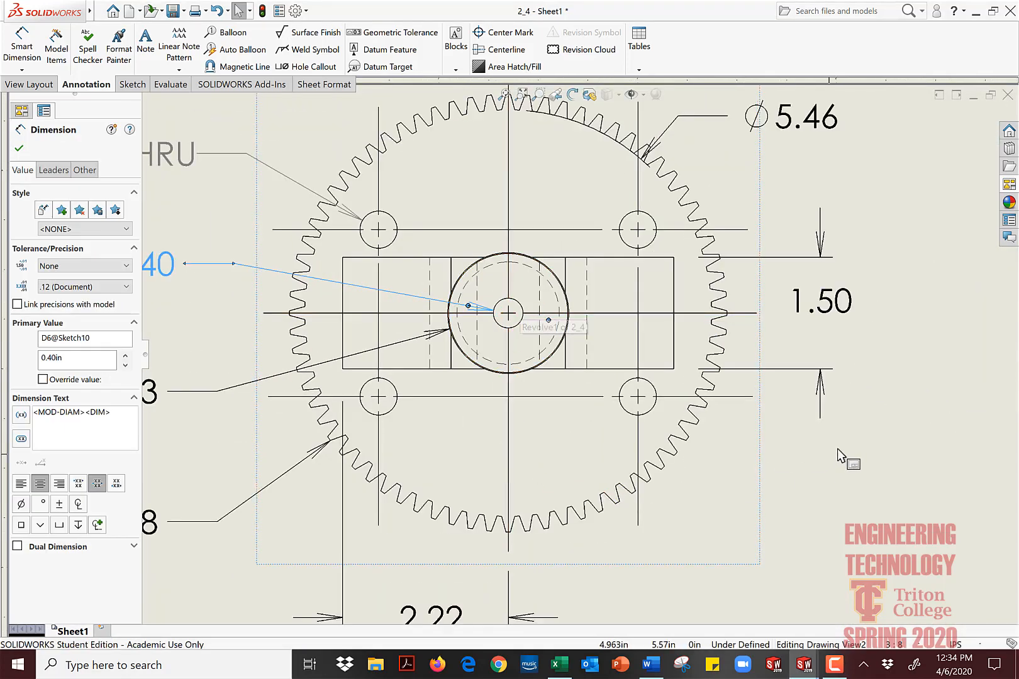
left_click(833, 485)
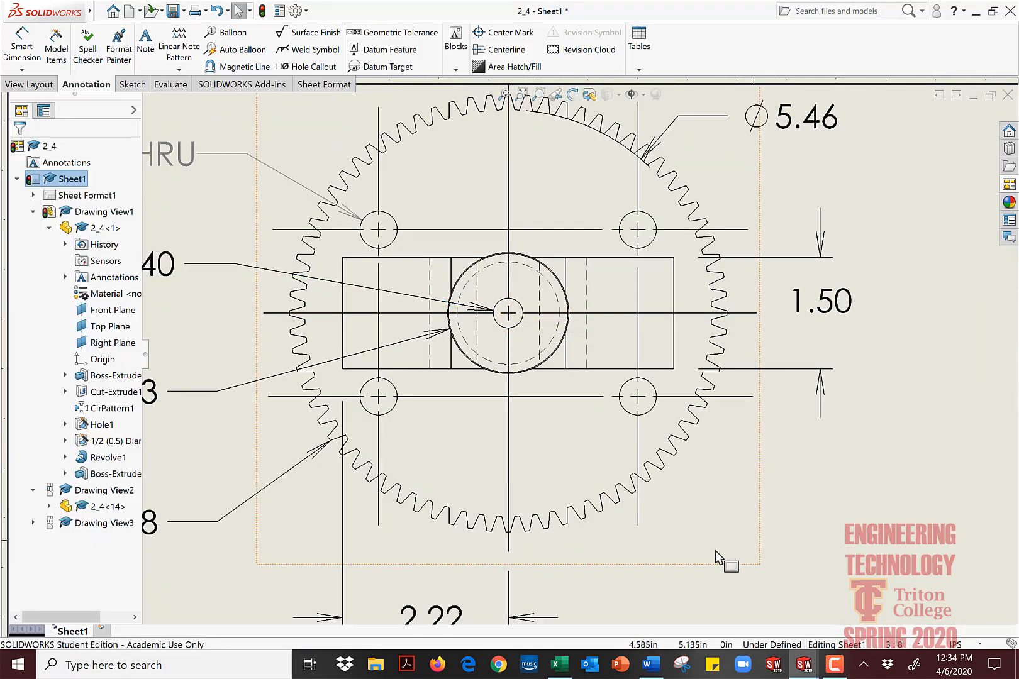
Step: Flip the arrows of the top view's 1.50 dimension inside its extension lines and centre the text between them
left_click(826, 242)
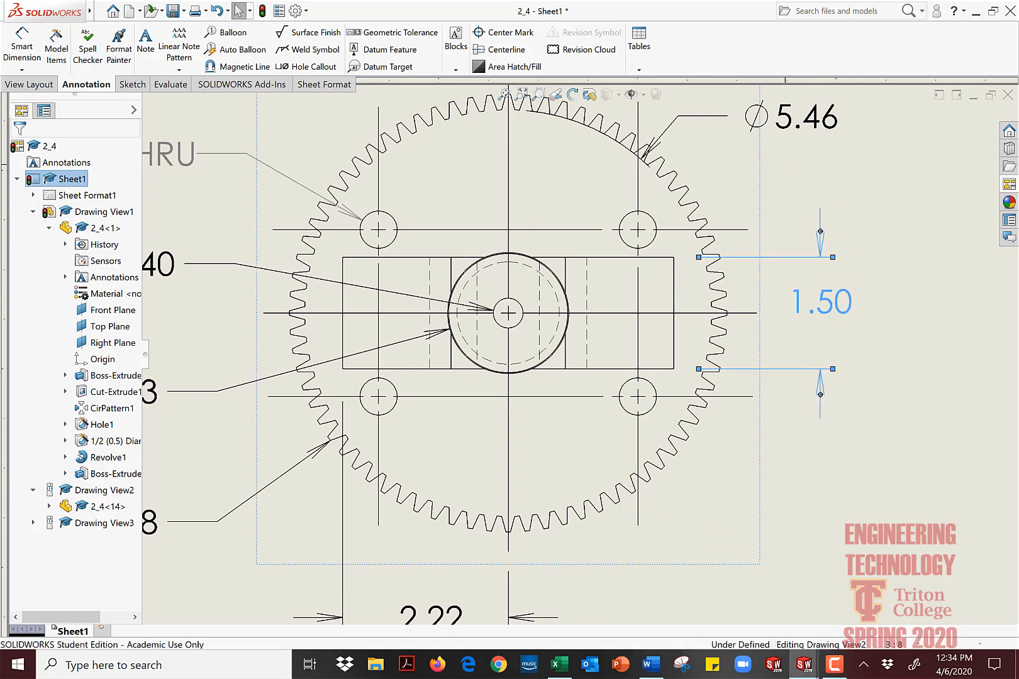
left_click(820, 232)
left_click_drag(847, 308, 844, 319)
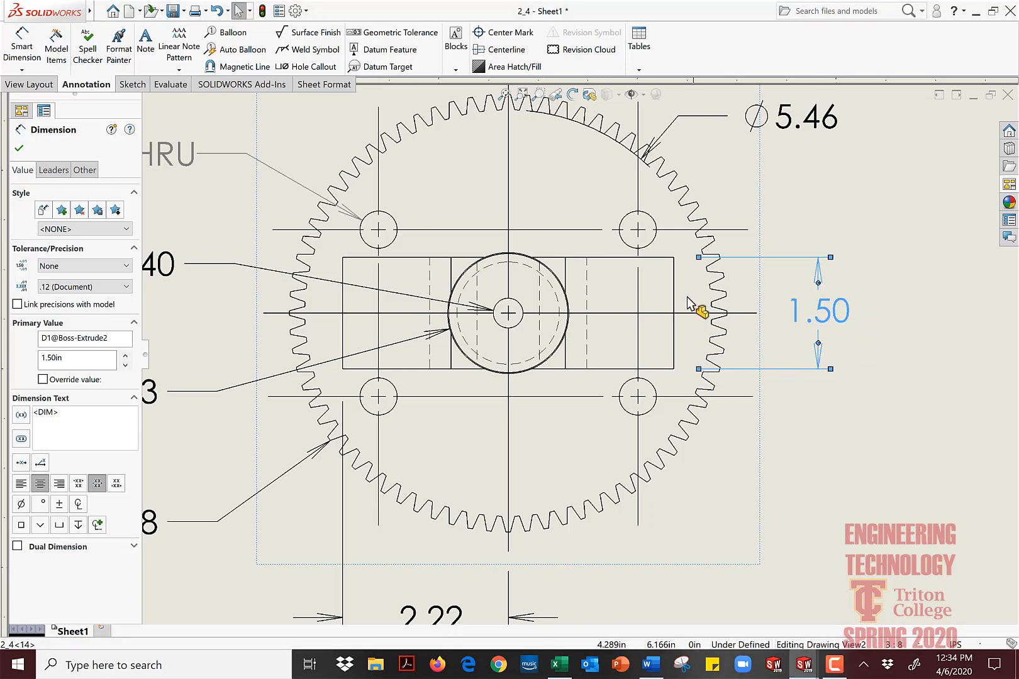
scroll(692, 307, "up", 3)
scroll(625, 296, "down", 8)
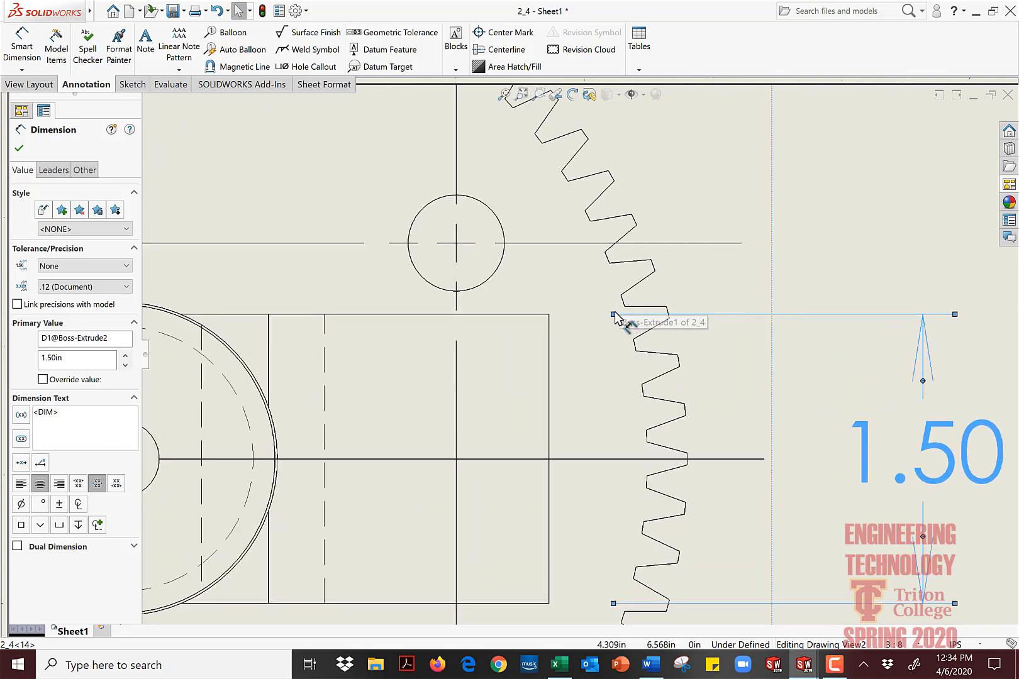
left_click(589, 325)
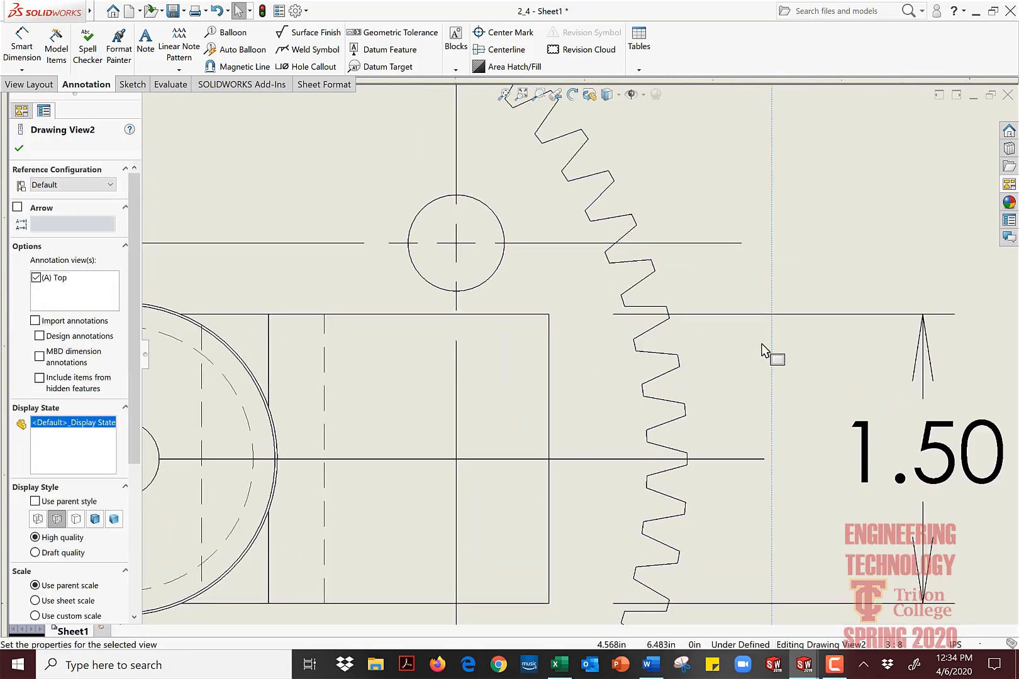
scroll(796, 376, "up", 6)
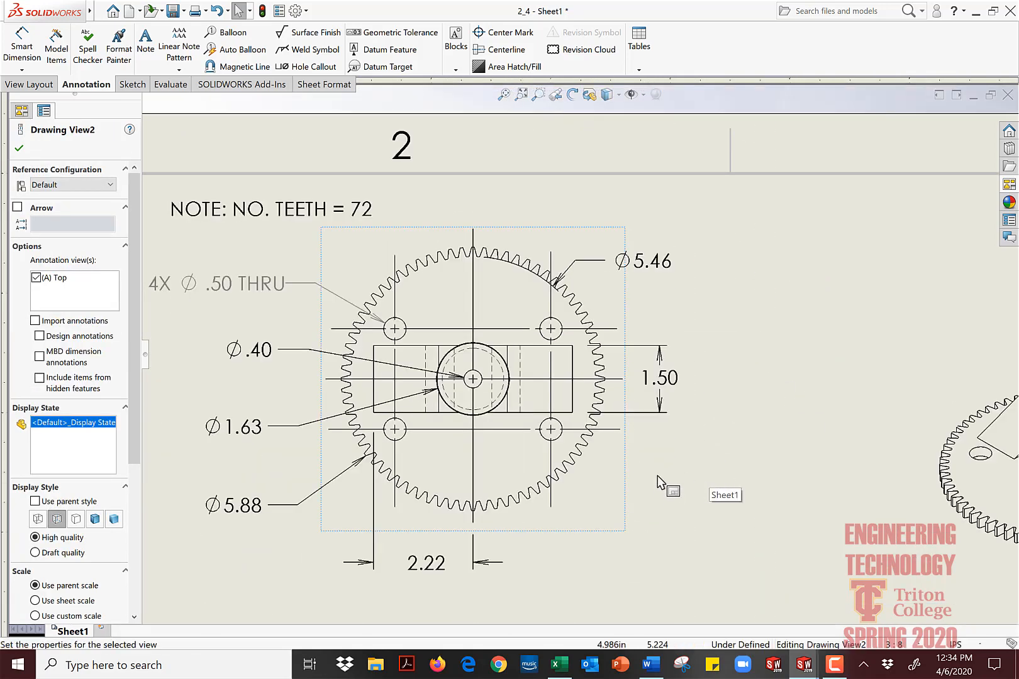
Step: Try to insert the 1/2 (0.5) Diameter Hole1 dimensions into the top view with Model Items, using the selected feature as source
scroll(657, 476, "up", 2)
middle_click_drag(640, 458, 643, 205)
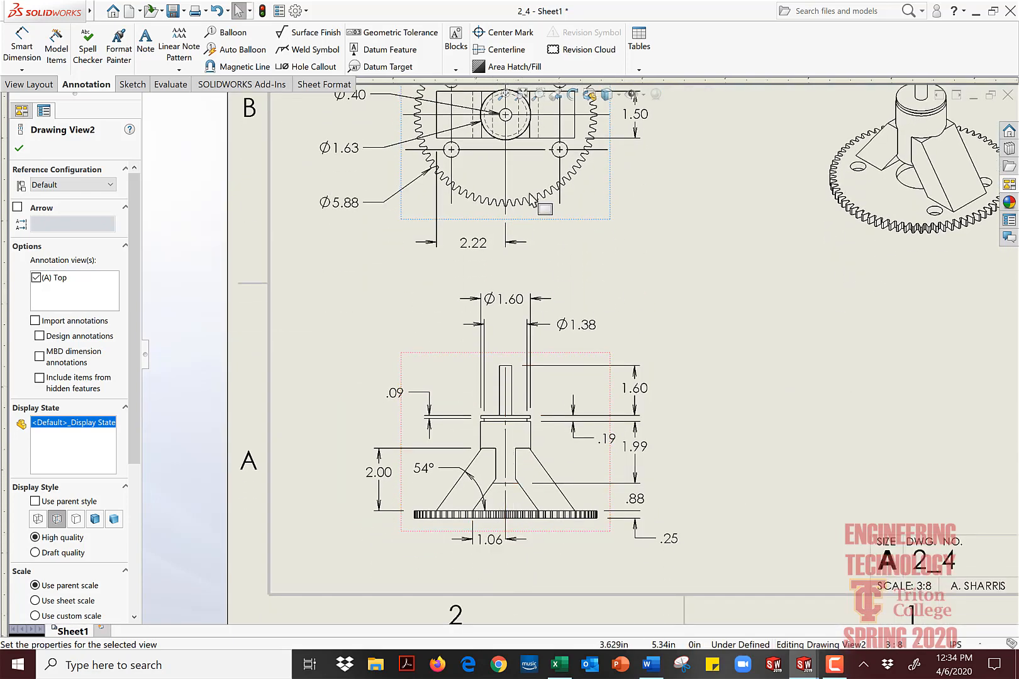
scroll(524, 254, "down", 1)
middle_click_drag(585, 292, 565, 448)
left_click(716, 386)
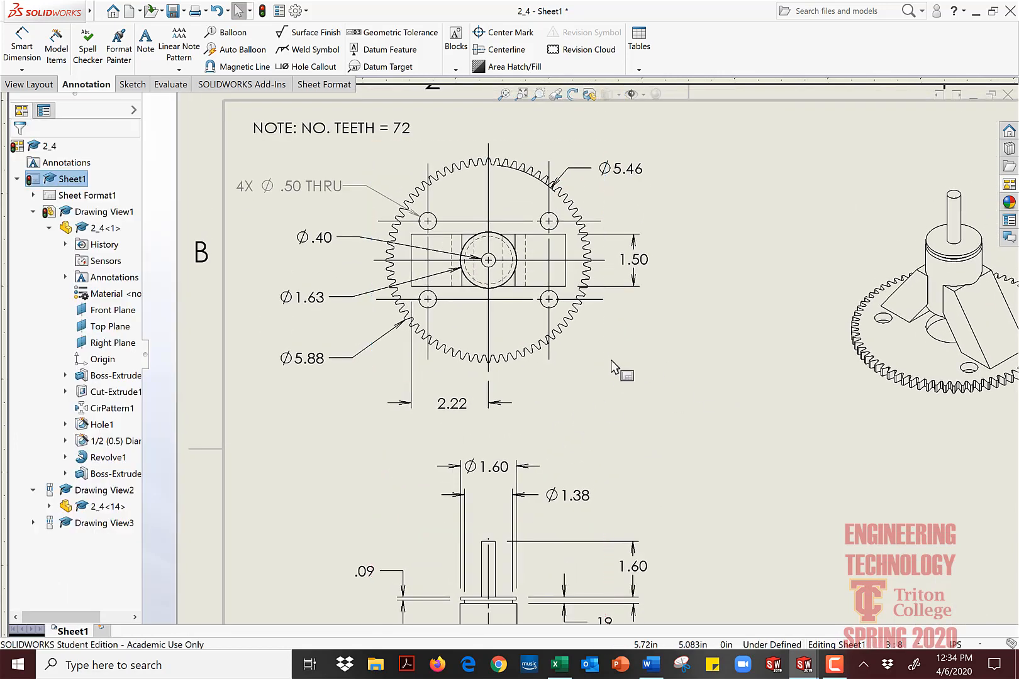
left_click(554, 381)
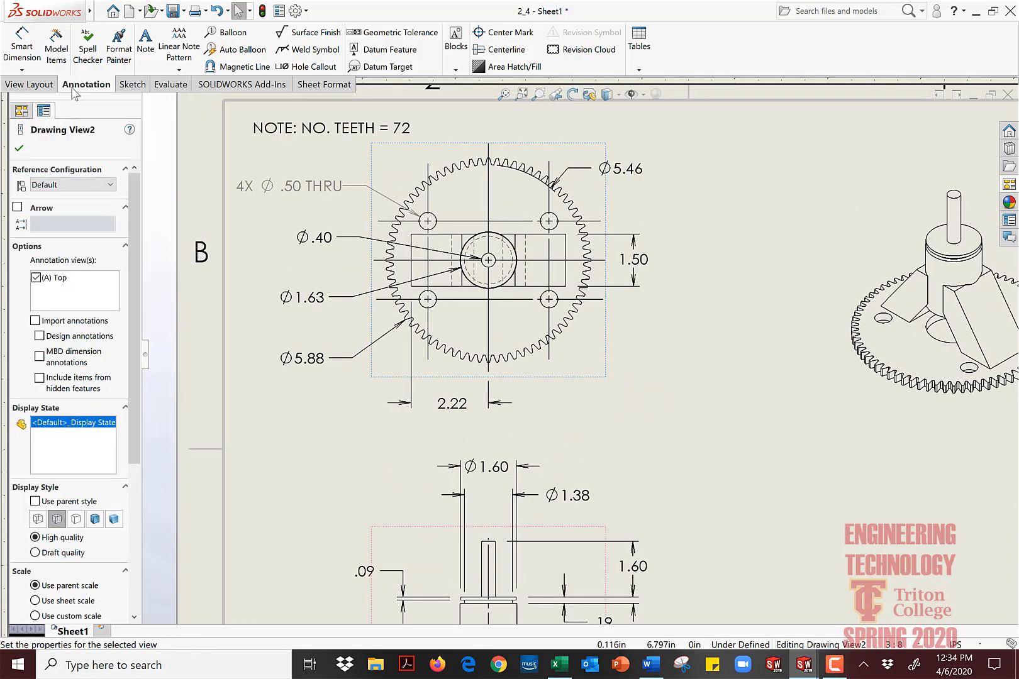
left_click(56, 57)
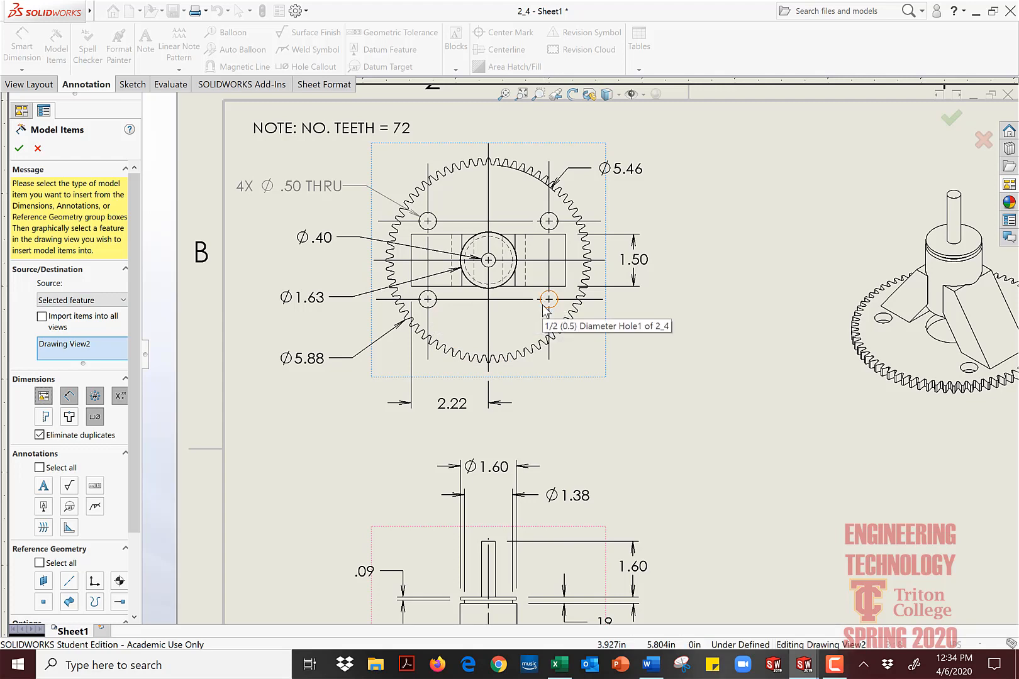
left_click(544, 305)
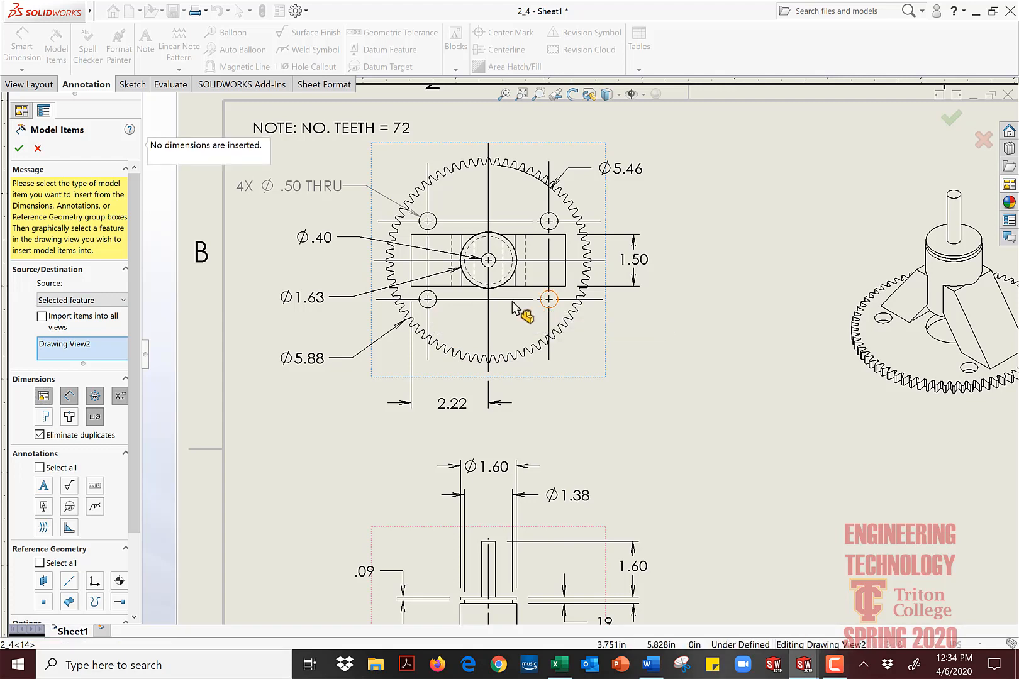
left_click(549, 301)
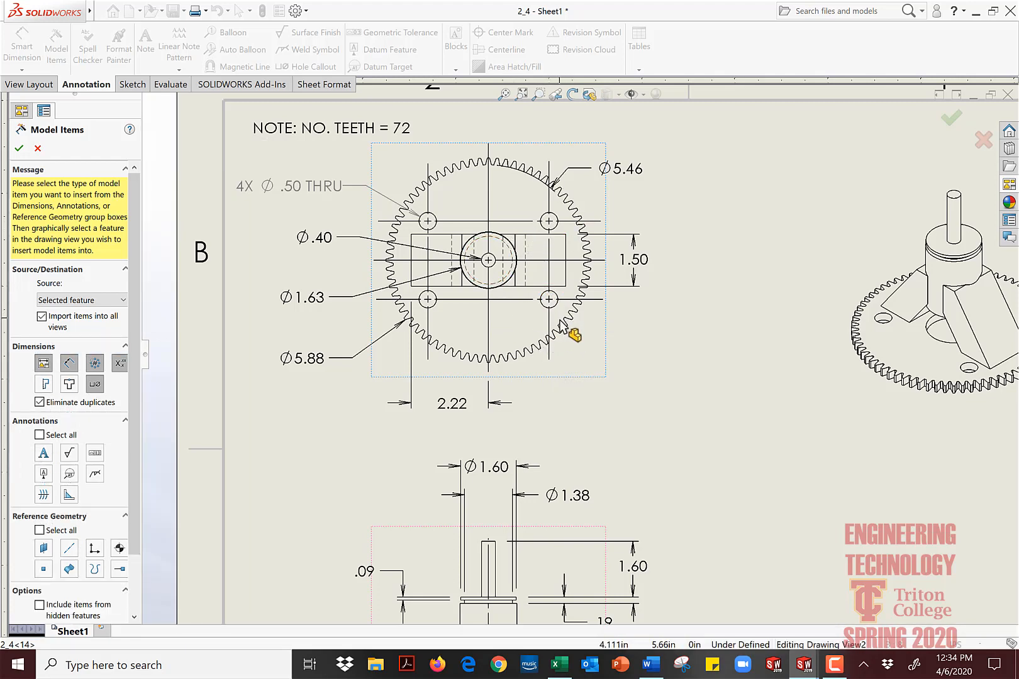
Step: Import the model items into all views, switching the source to the entire model
scroll(554, 425, "down", 3)
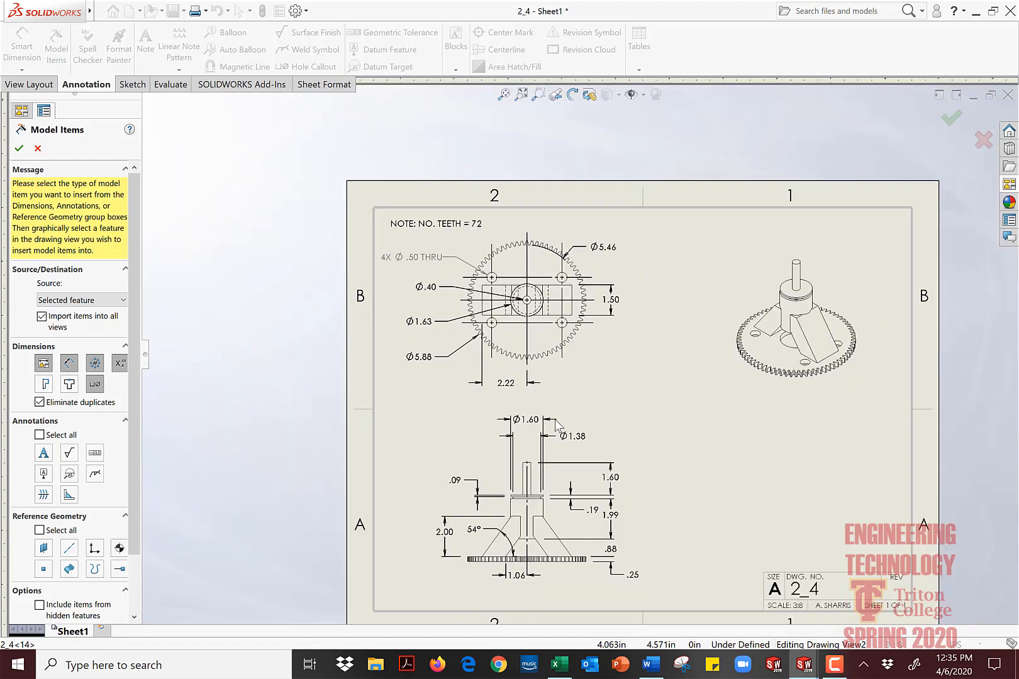
scroll(547, 360, "down", 1)
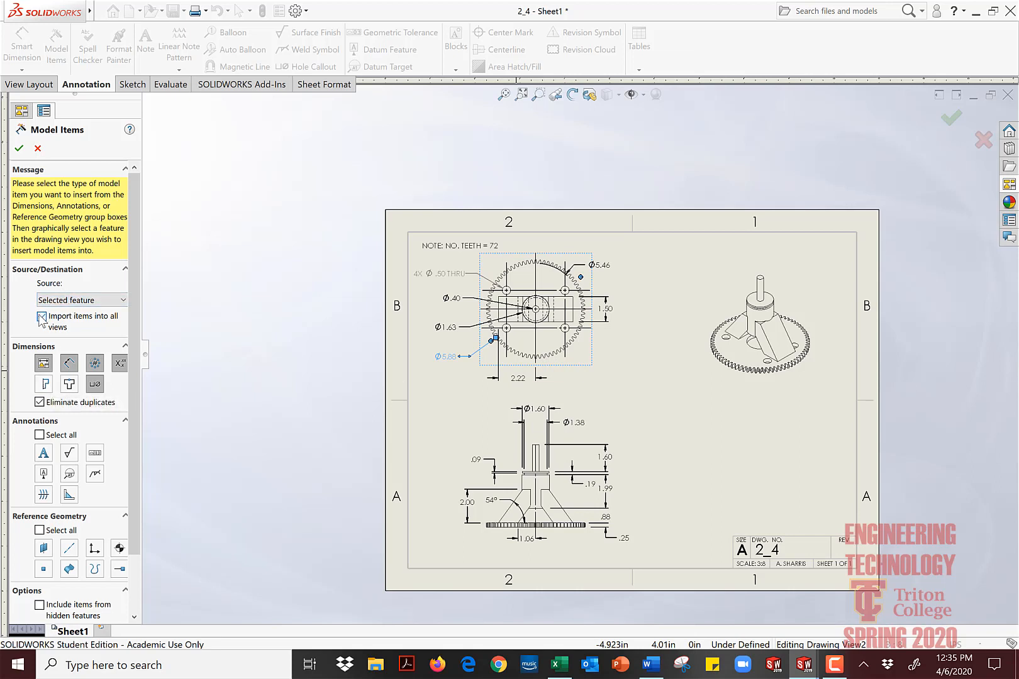
left_click(19, 149)
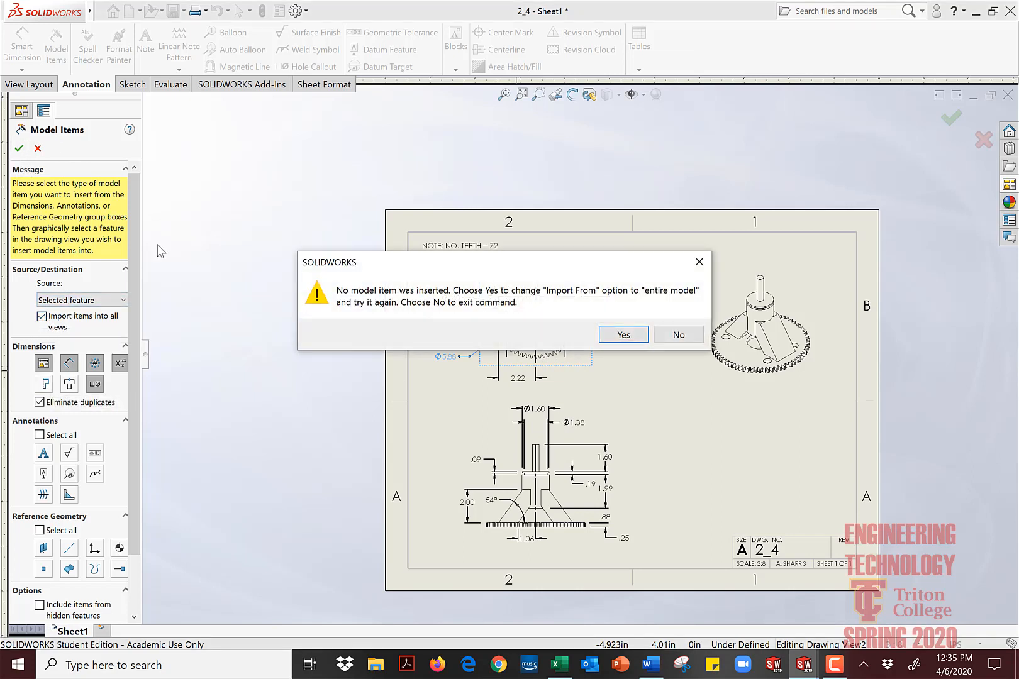
left_click(623, 335)
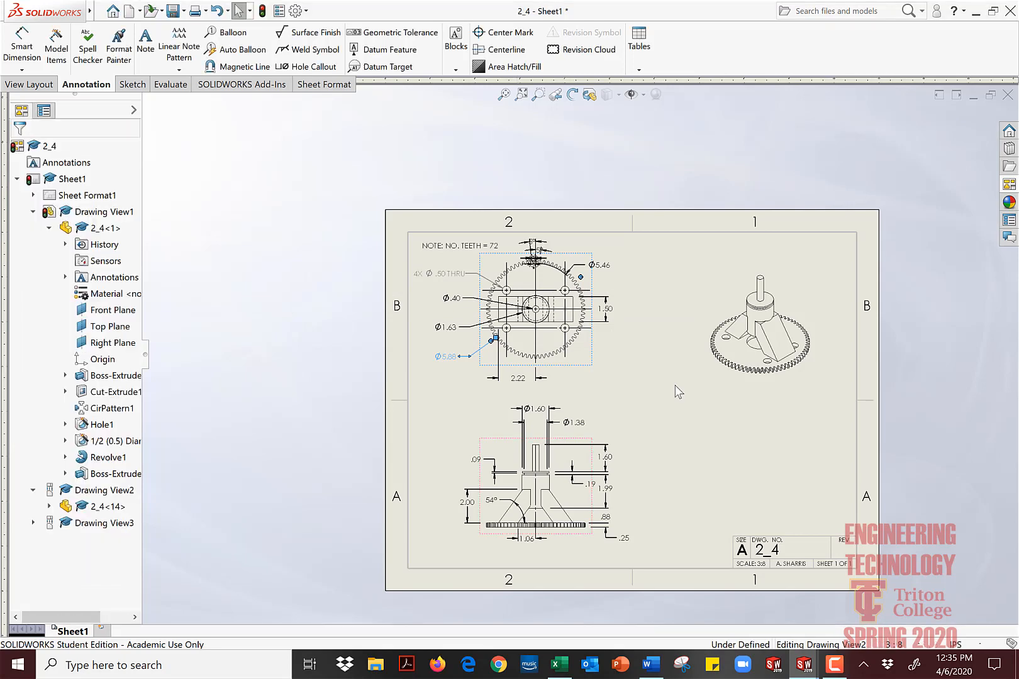
Step: Delete the cluster of overlapping tooth dimensions at the top of the gear in the top view
left_click(369, 348)
scroll(508, 228, "up", 2)
scroll(541, 239, "down", 5)
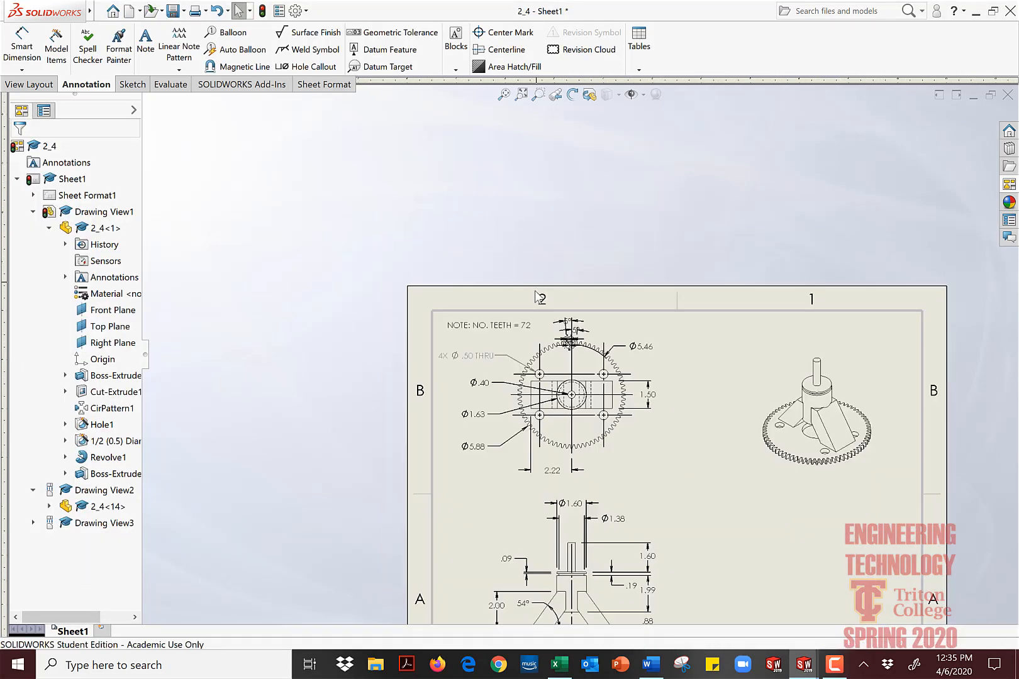
left_click_drag(572, 314, 659, 416)
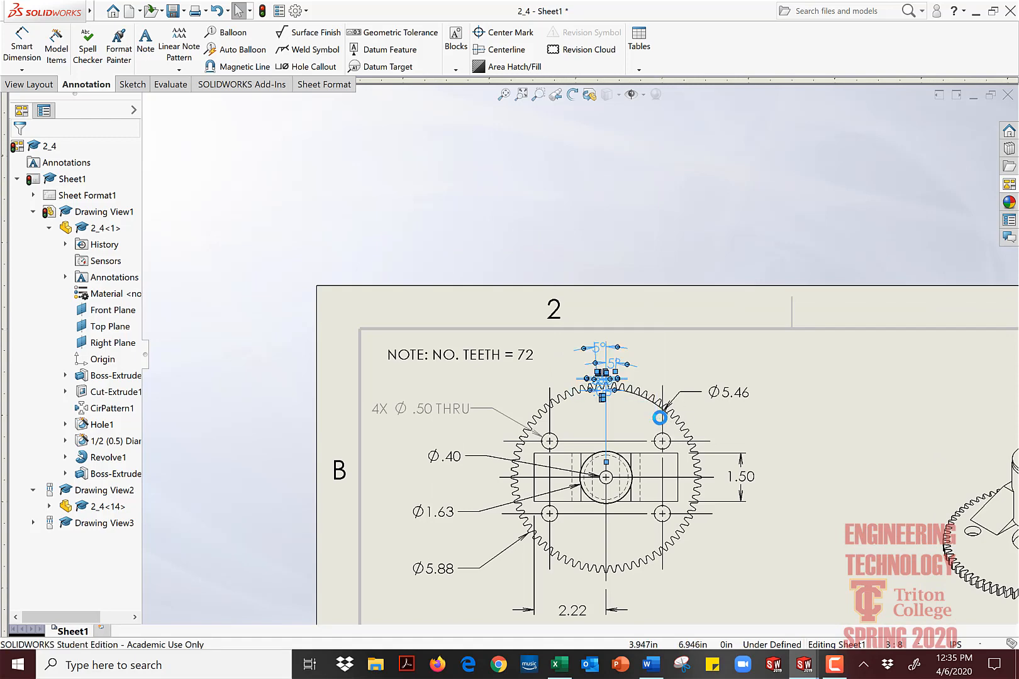
key("Delete")
scroll(779, 524, "down", 3)
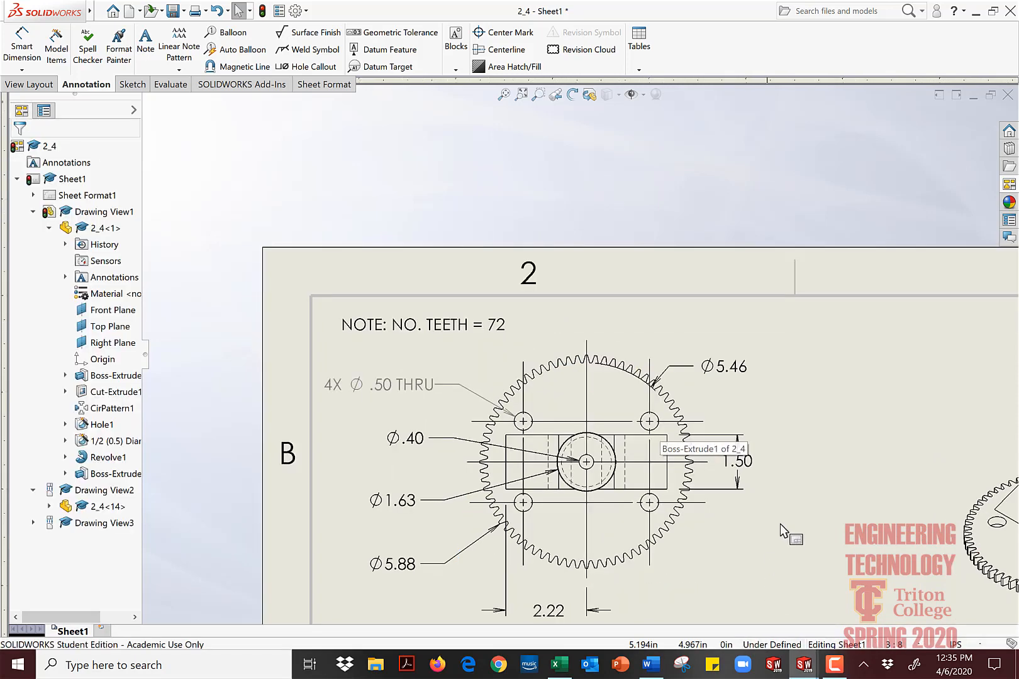
Step: Dimension the horizontal distance from the lower-left hole to the gear's centre below the top view, with the arrows inside the extension lines
scroll(723, 514, "up", 3)
scroll(645, 500, "up", 3)
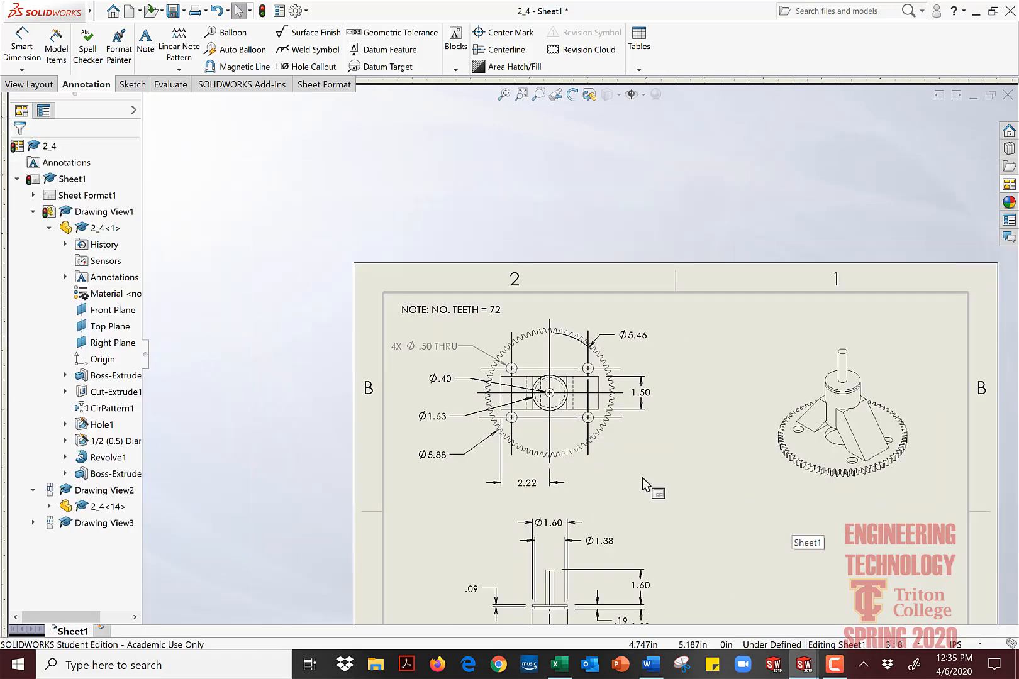
middle_click_drag(633, 468, 624, 362)
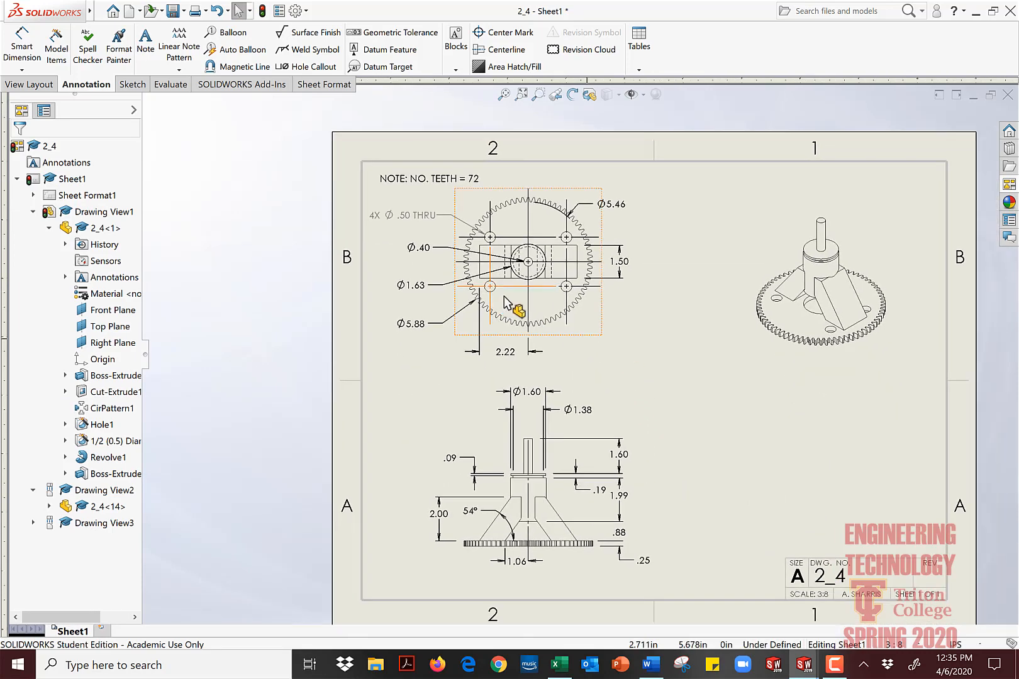
scroll(516, 305, "down", 3)
mouse_move(17, 19)
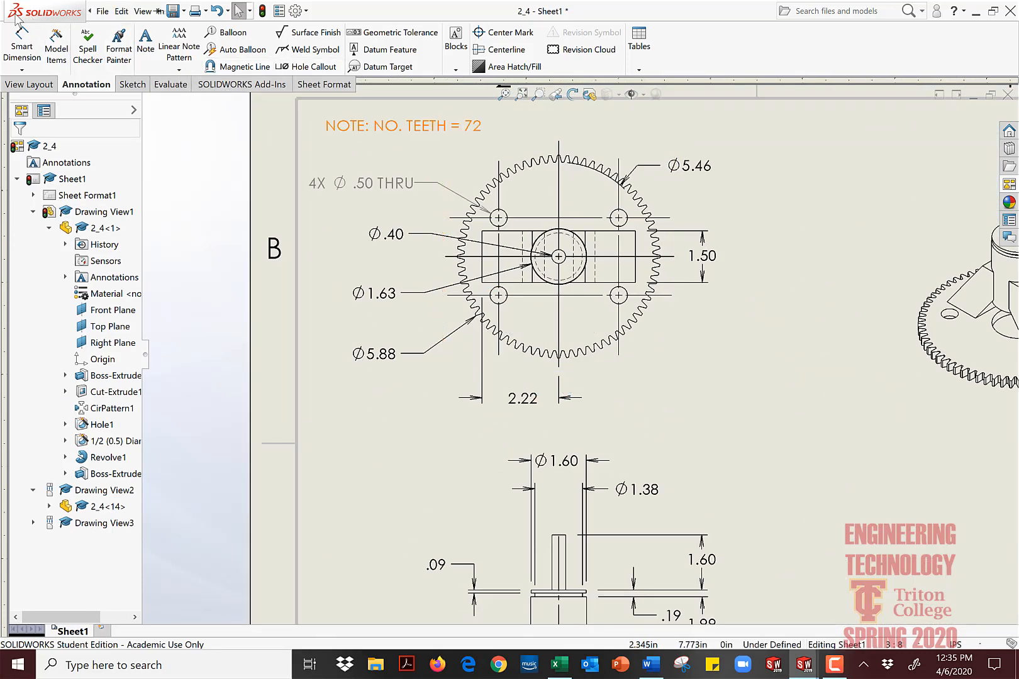
left_click(500, 347)
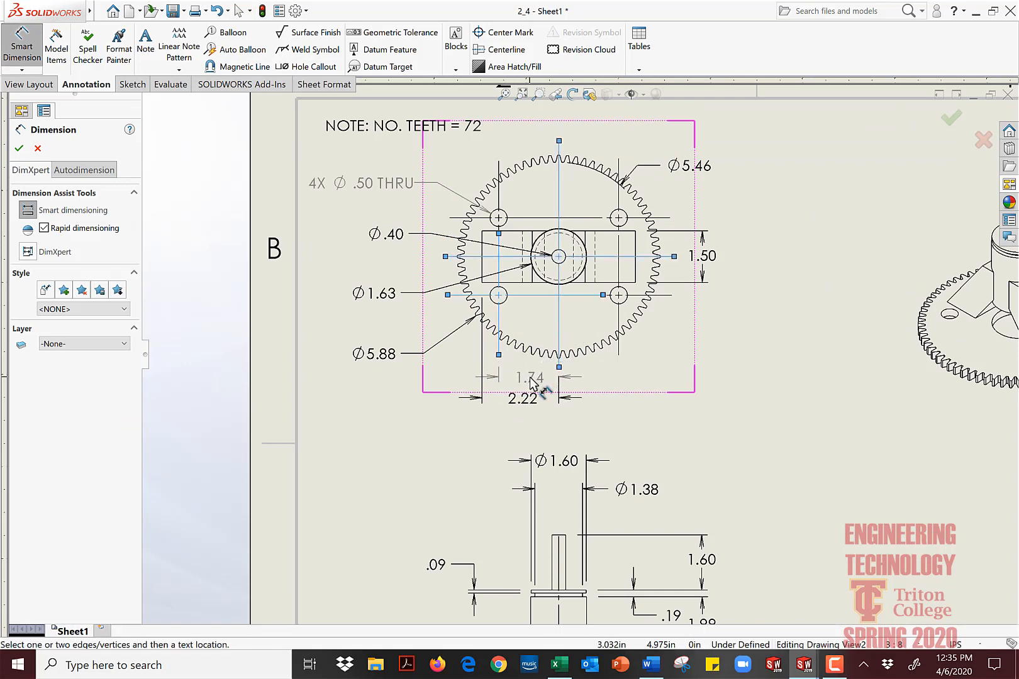
left_click(532, 380)
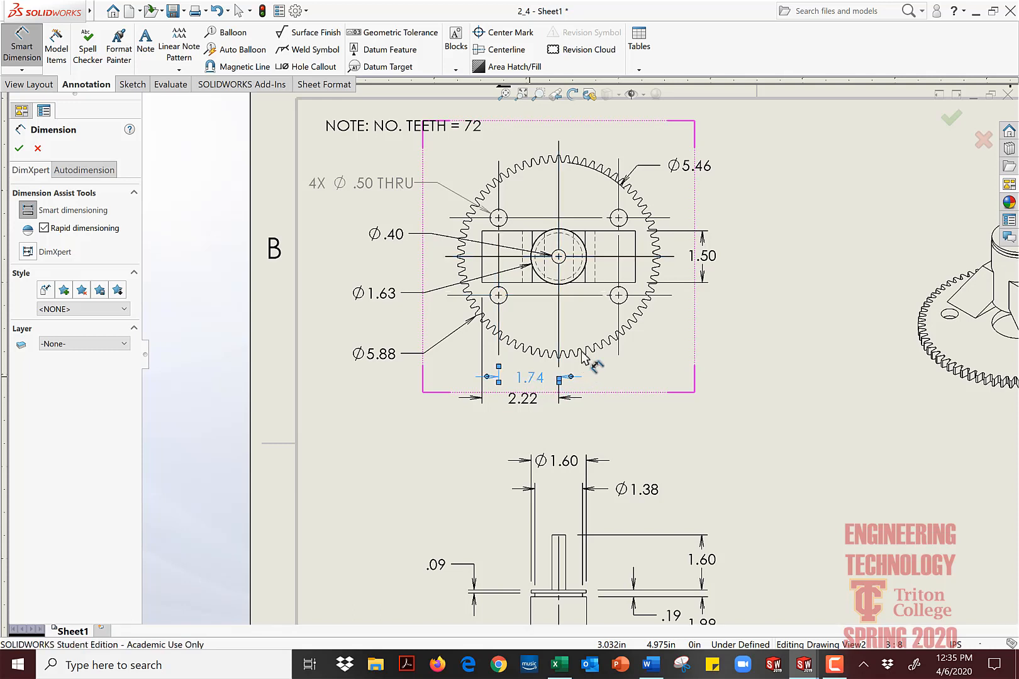
left_click(489, 378)
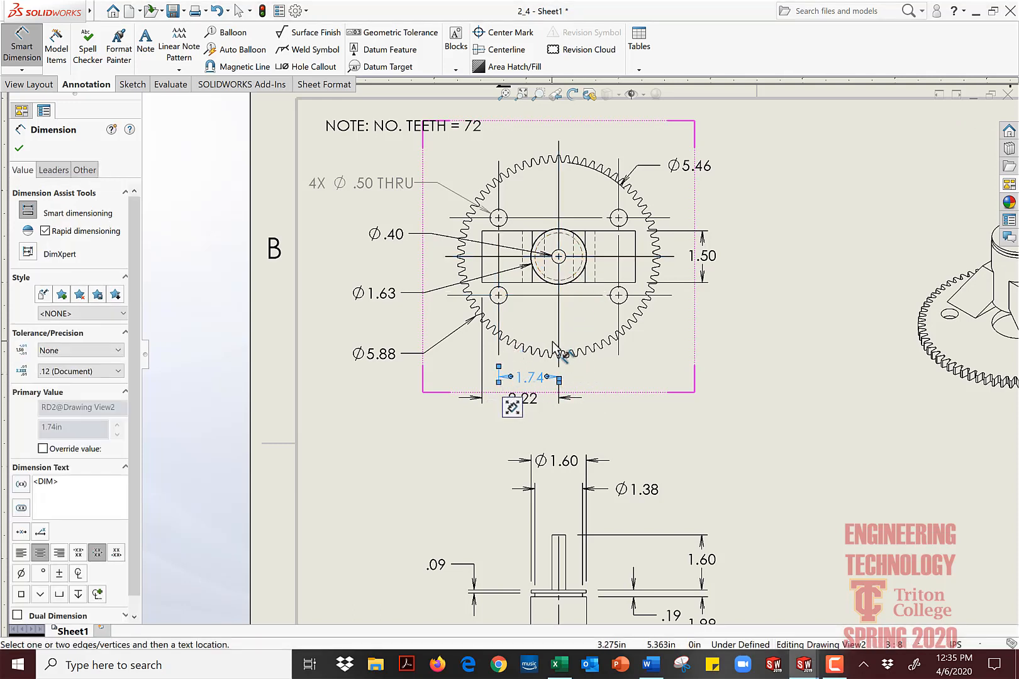
Step: Dimension the horizontal spacing between the two lower holes, placing it below the hole-to-centre dimension
mouse_move(523, 432)
left_mouse_down()
mouse_move(519, 410)
mouse_move(531, 397)
left_mouse_up()
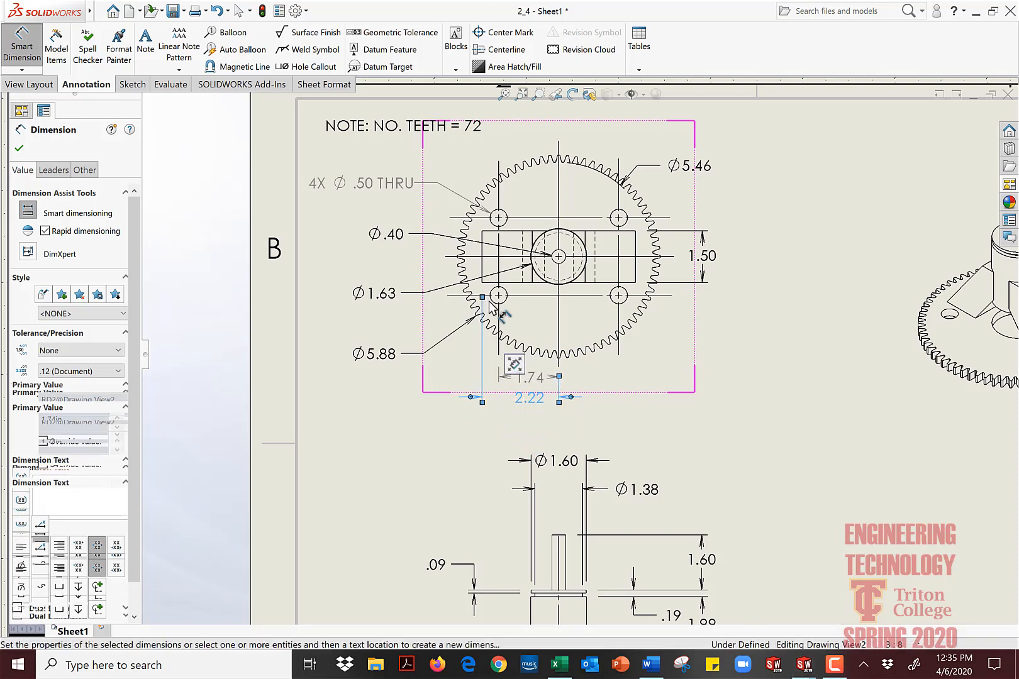
left_click(499, 347)
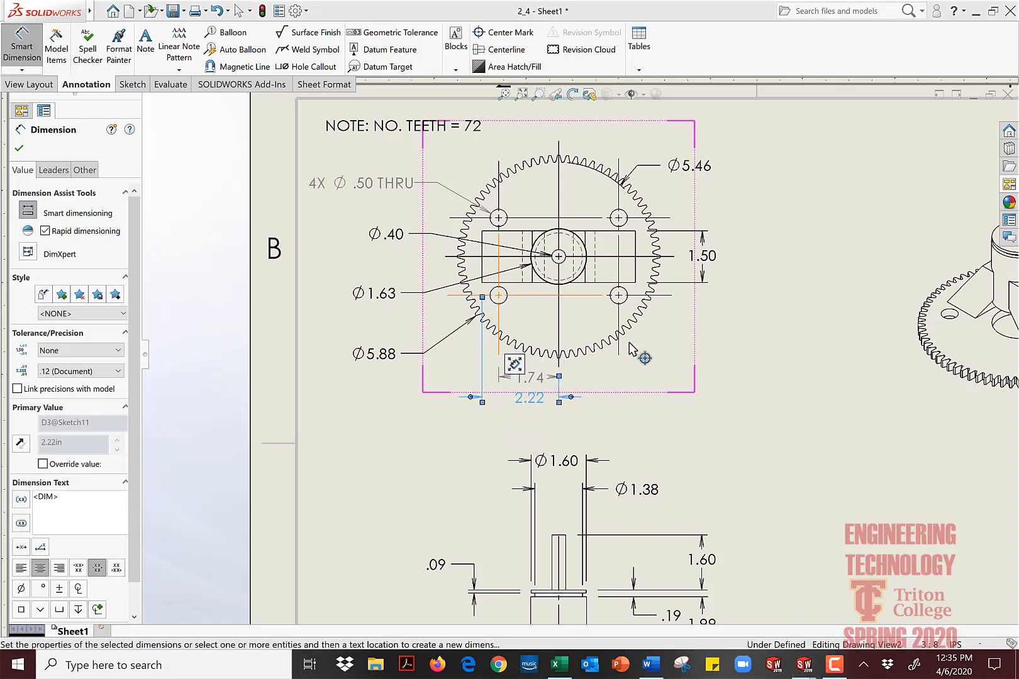
left_click(619, 309)
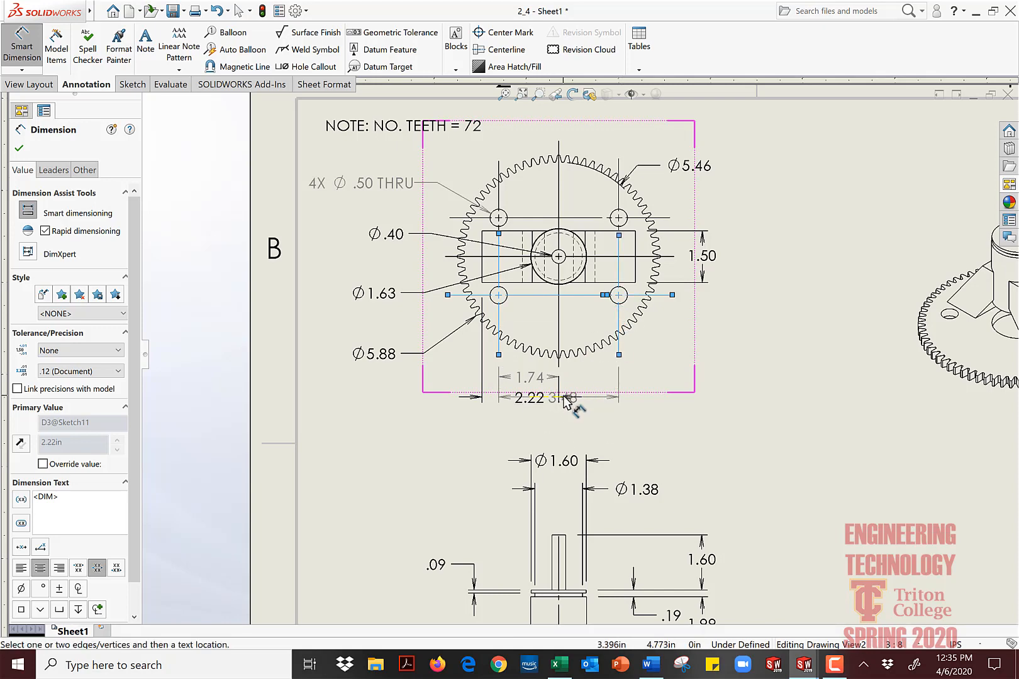
left_click(563, 396)
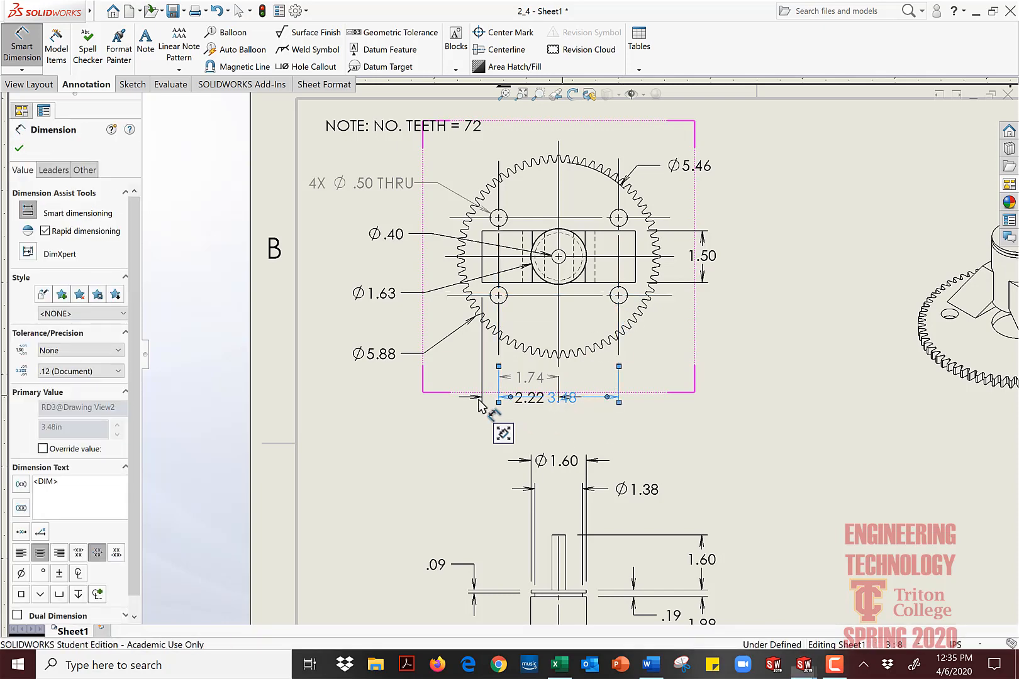
Step: Move the 2.22 dimension from below the gear to above it, and the number-of-teeth note to the gear's upper right
left_click(479, 398)
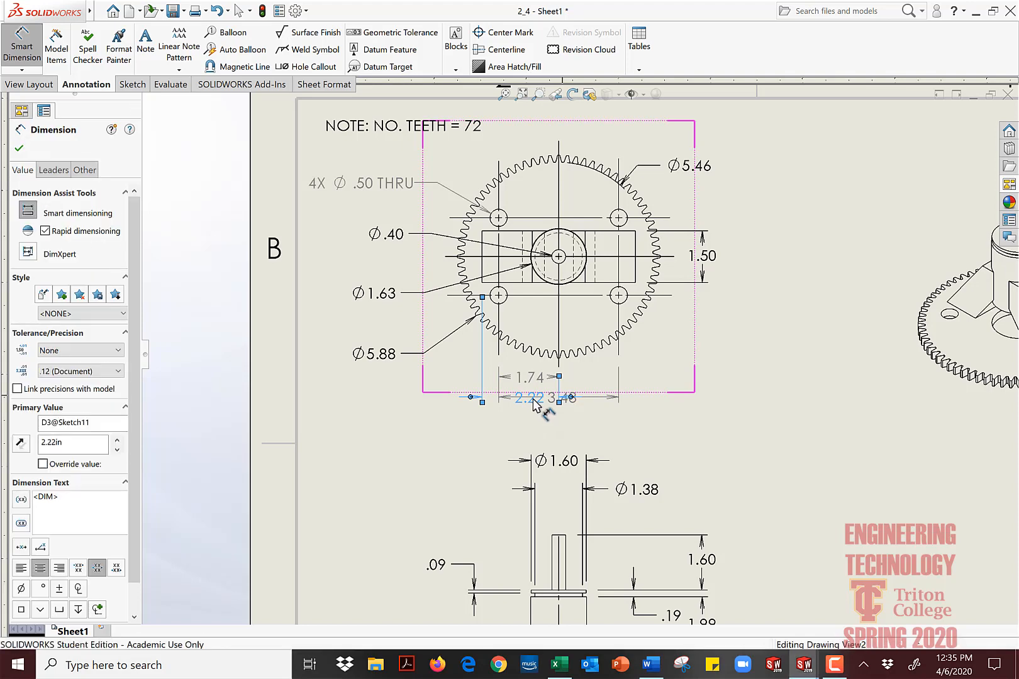
mouse_move(533, 405)
left_mouse_down()
mouse_move(536, 439)
mouse_move(528, 422)
left_mouse_up()
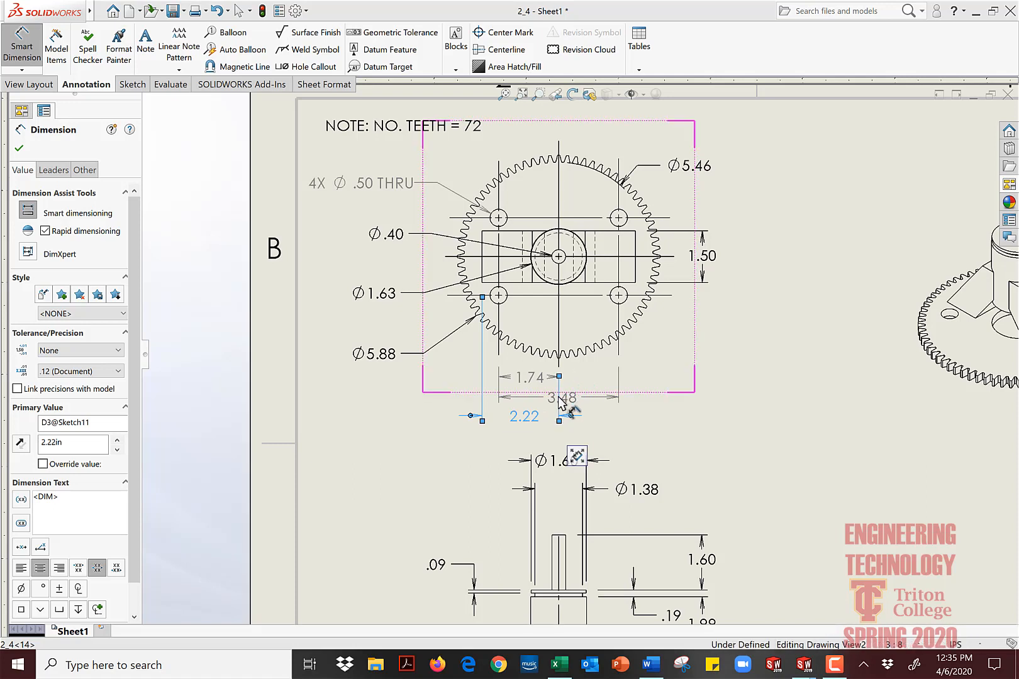
mouse_move(559, 400)
left_mouse_down()
mouse_move(592, 97)
mouse_move(610, 106)
mouse_move(585, 268)
mouse_move(534, 414)
mouse_move(569, 123)
mouse_move(543, 128)
mouse_move(559, 125)
left_mouse_up()
scroll(517, 156, "down", 1)
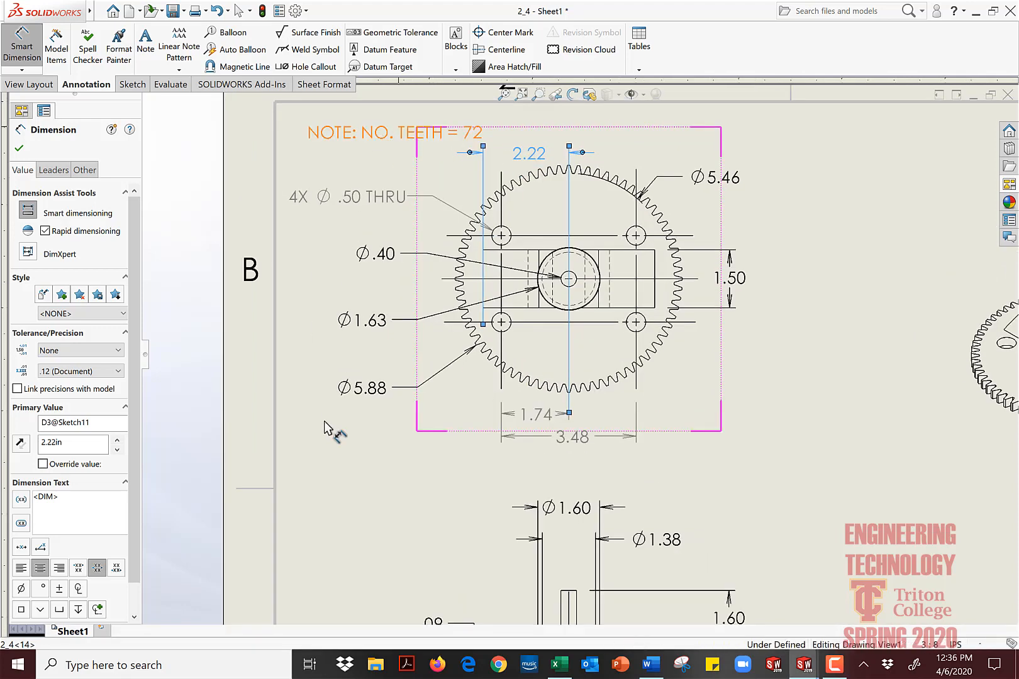
left_click_drag(324, 421, 772, 116)
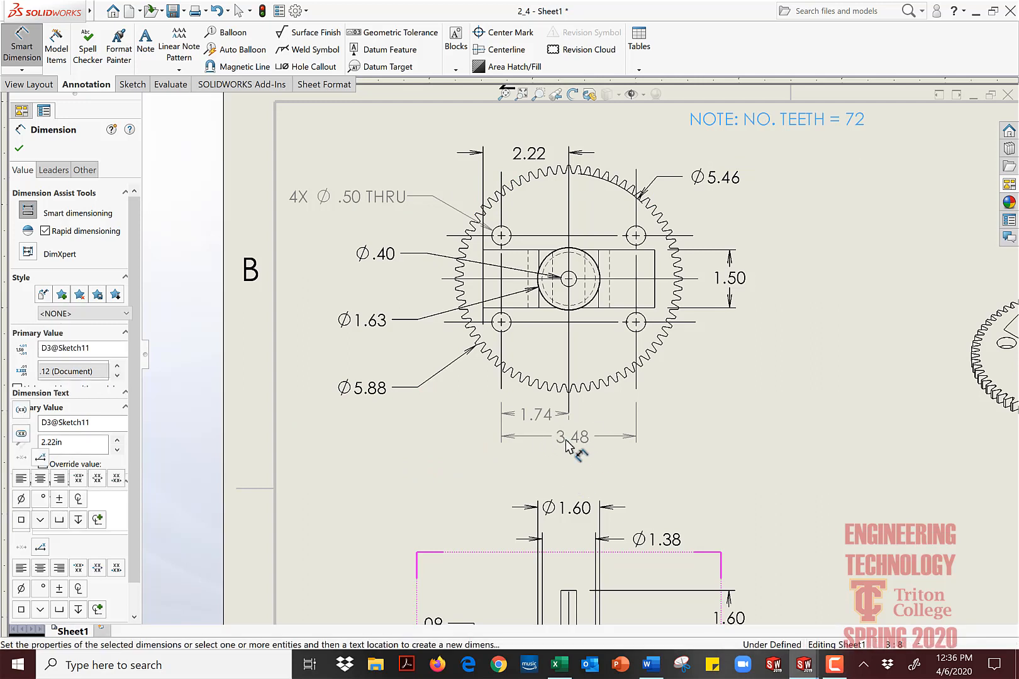
Step: Space the two hole-location dimensions farther below the gear and raise the 2.22 dimension above it
left_click_drag(568, 439, 572, 454)
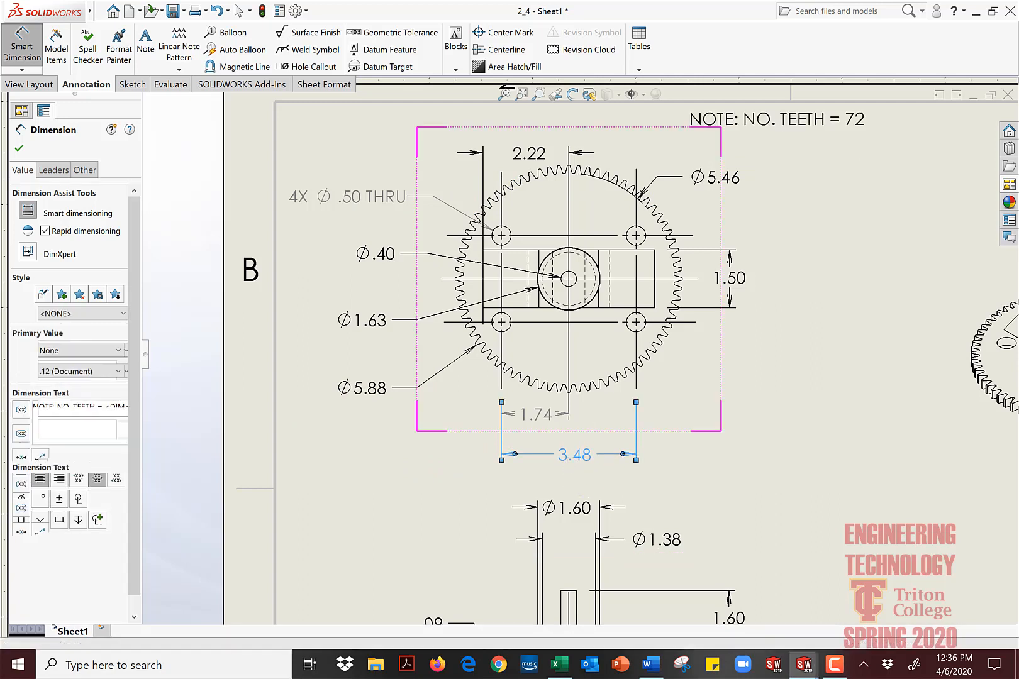
mouse_move(542, 414)
left_mouse_down()
mouse_move(545, 440)
mouse_move(546, 429)
left_mouse_up()
mouse_move(536, 155)
left_mouse_down()
mouse_move(540, 112)
mouse_move(539, 124)
left_mouse_up()
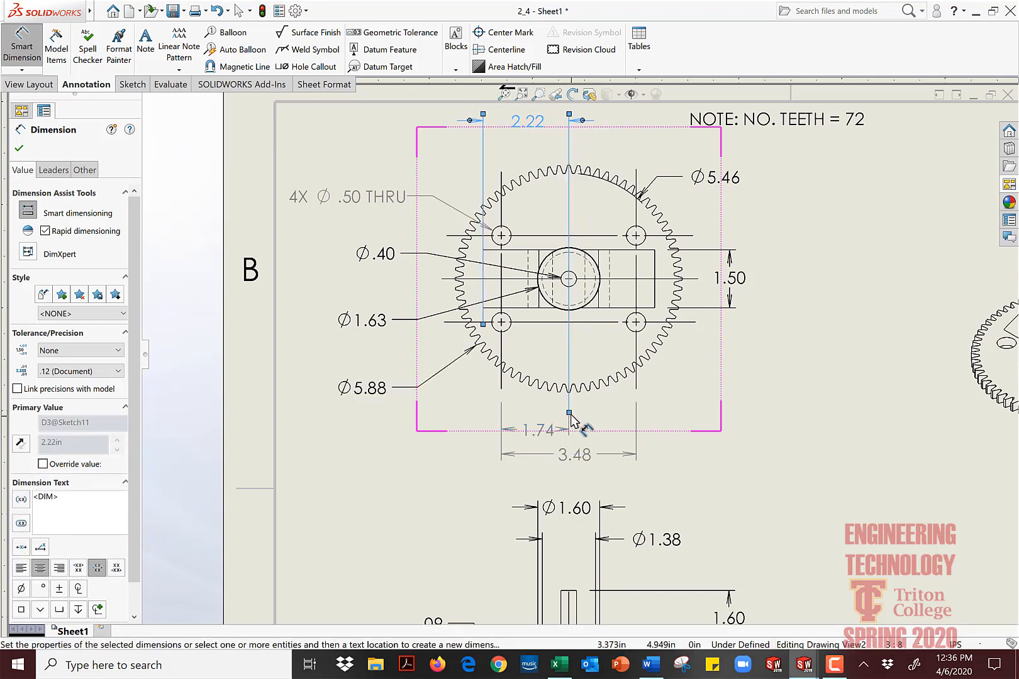
Step: Shorten the 2.22 dimension's extension lines to start above the gear and at the block's upper corner, and place its text just above the gear
left_click_drag(570, 396, 575, 271)
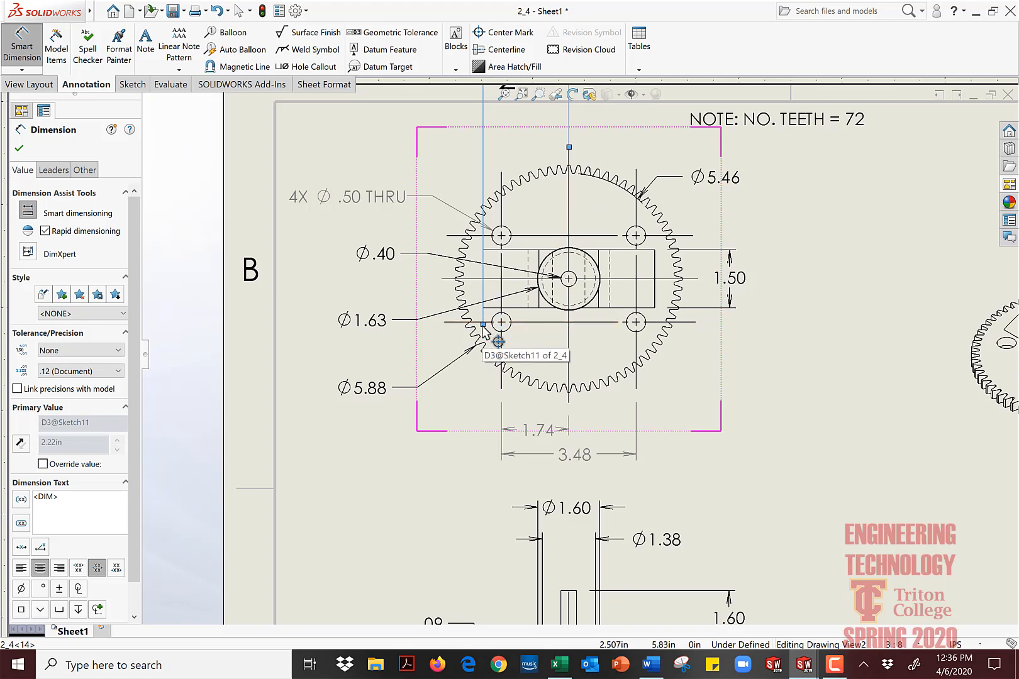
scroll(489, 171, "up", 3)
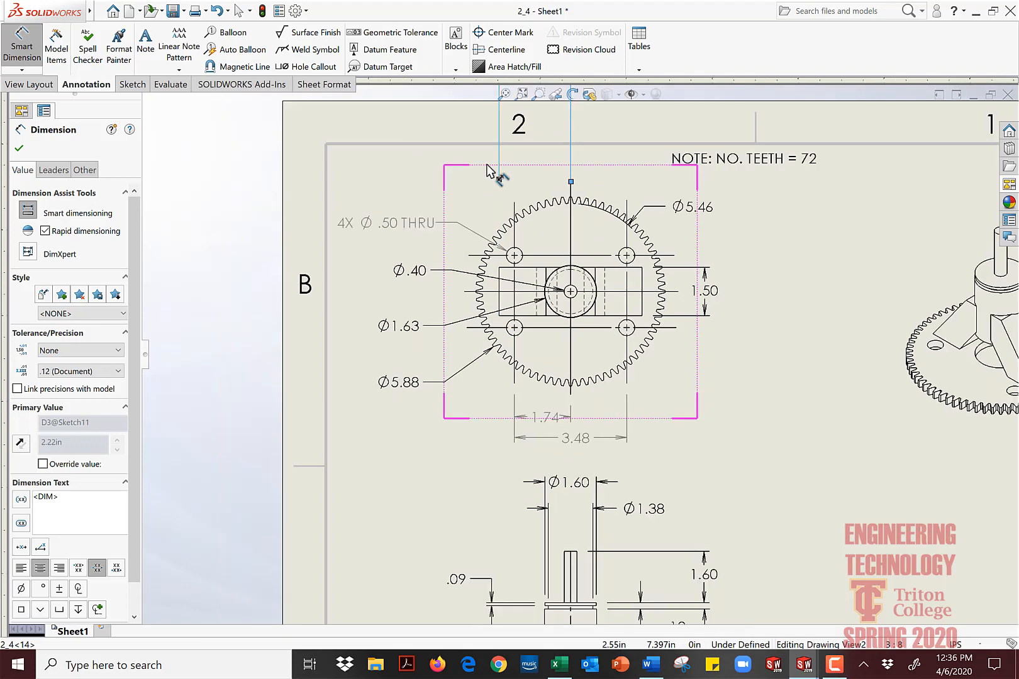
scroll(490, 171, "down", 4)
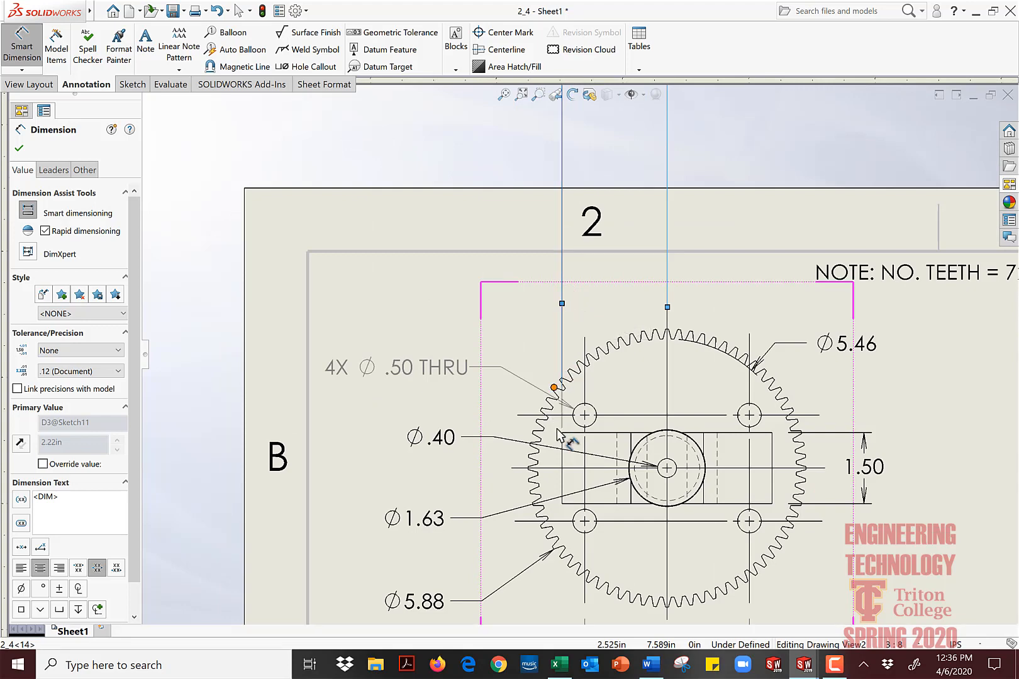
left_click(516, 302)
scroll(525, 298, "up", 3)
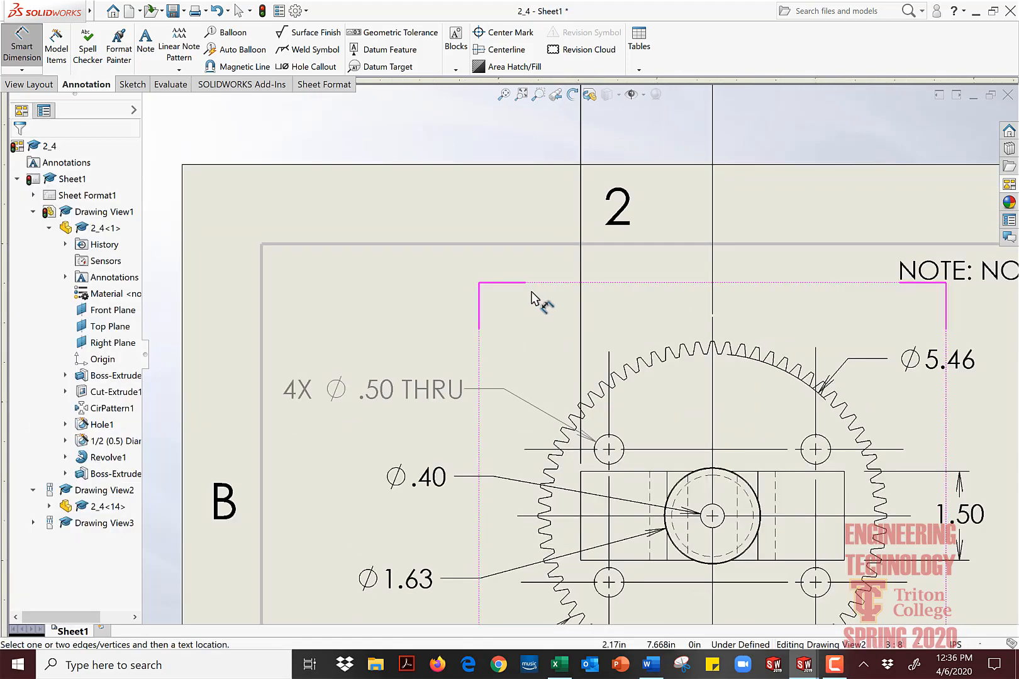
mouse_move(626, 156)
left_mouse_down()
mouse_move(595, 328)
mouse_move(620, 339)
left_mouse_up()
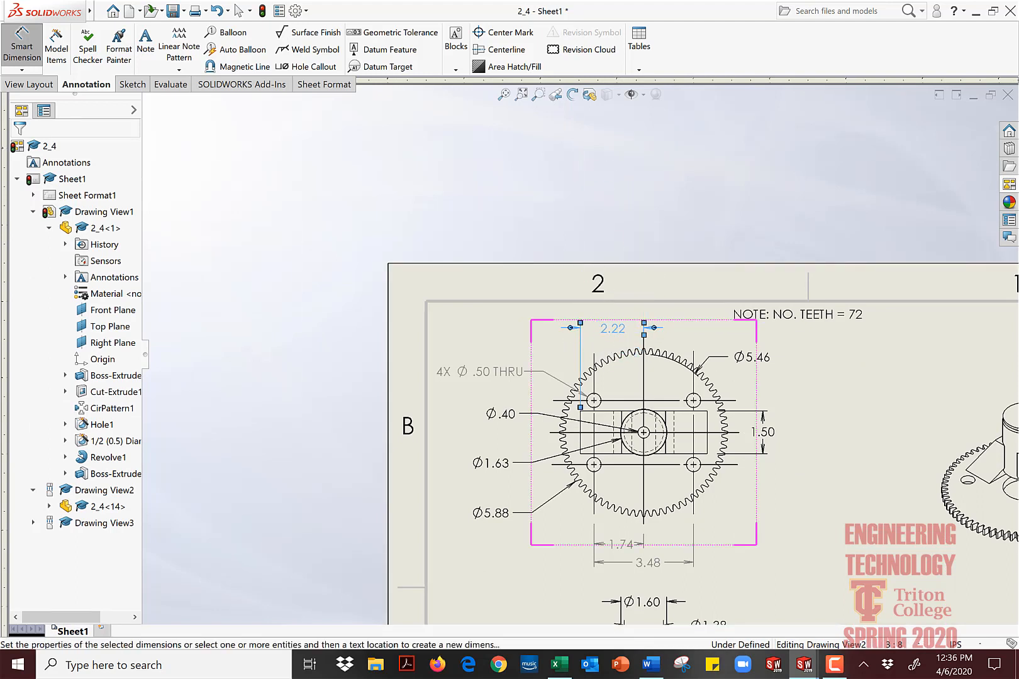
left_click(823, 466)
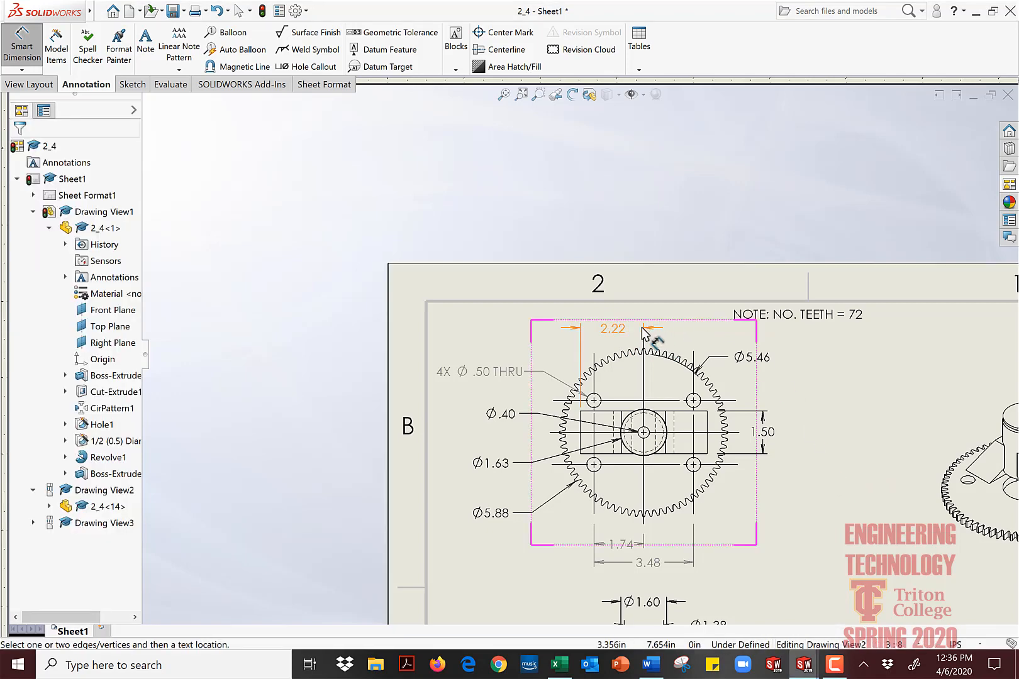
Step: Flip the arrows of the 2.22 dimension above the gear to the inside of its extension lines
scroll(584, 340, "down", 4)
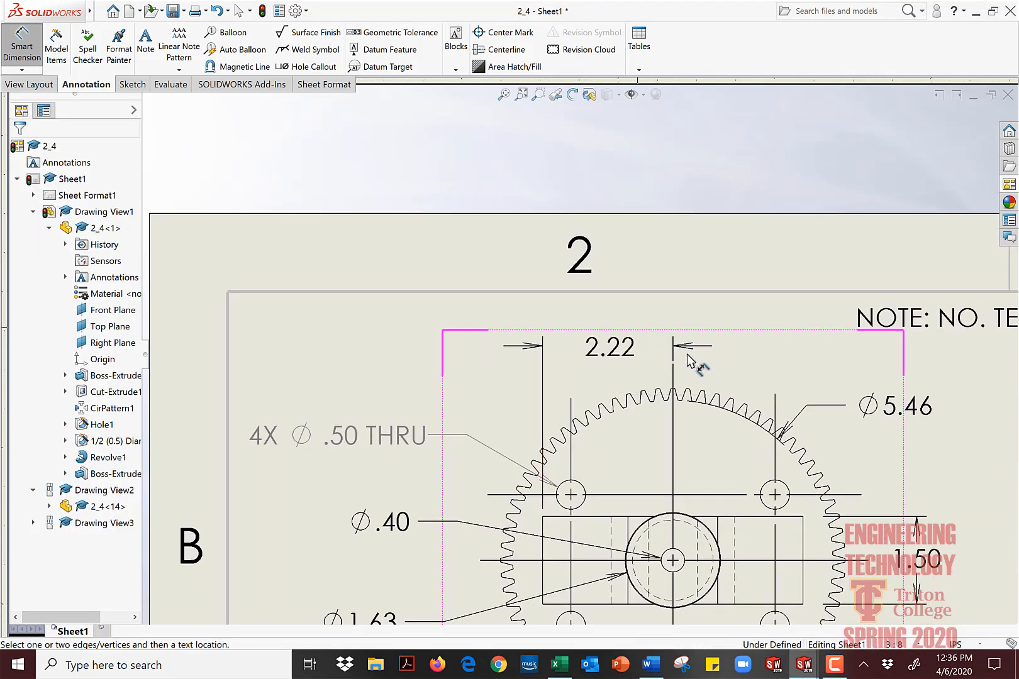
left_click(694, 353)
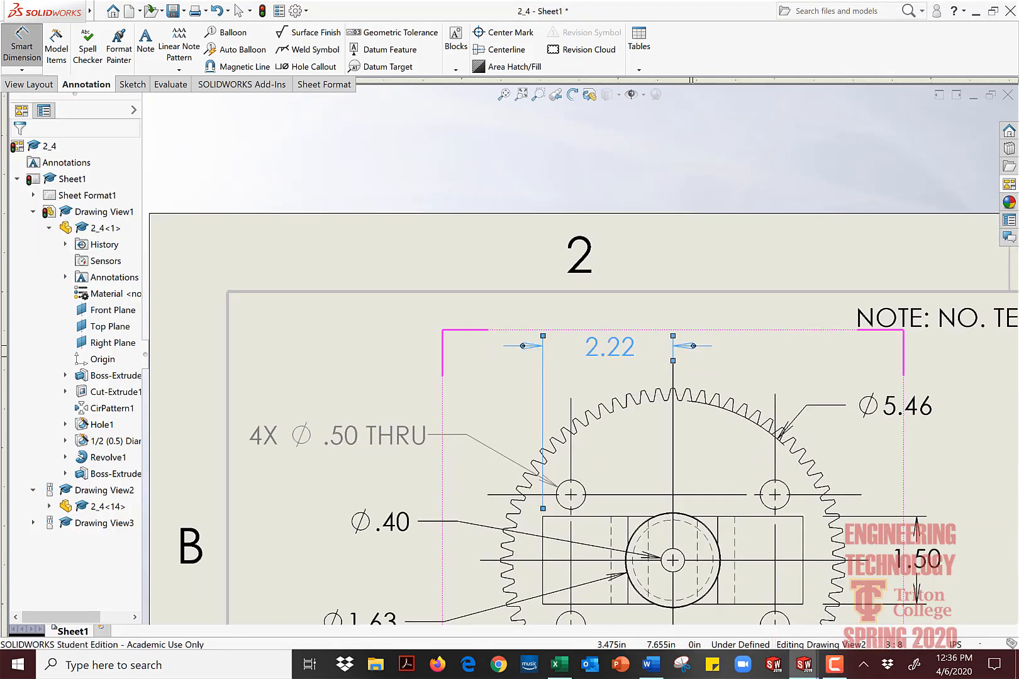
left_click(693, 345)
left_click(694, 346)
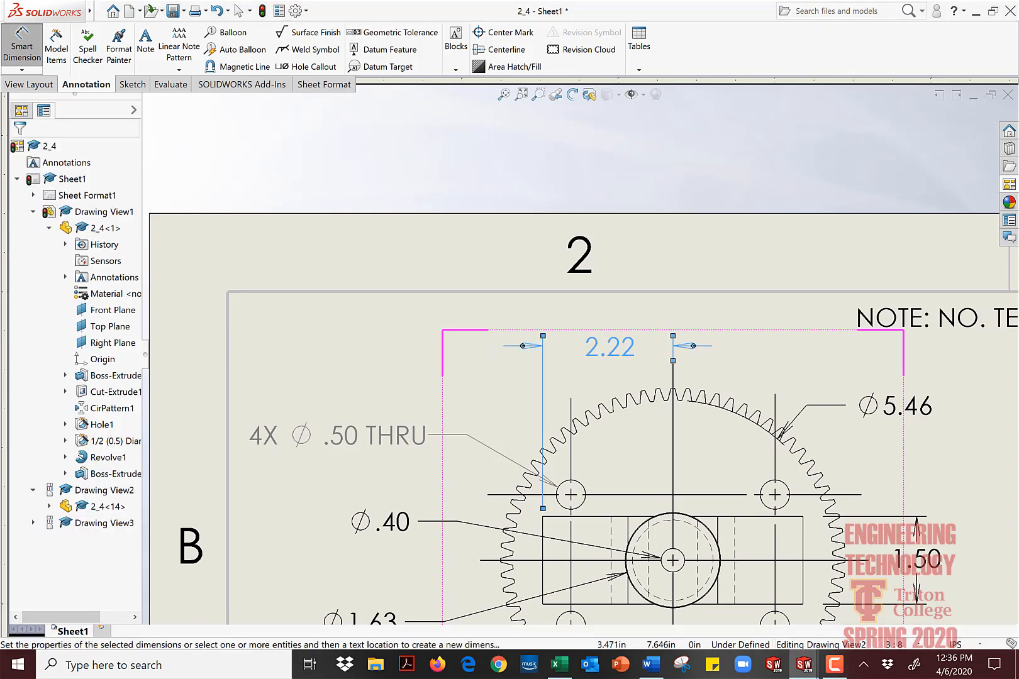
left_click(693, 345)
scroll(681, 346, "down", 2)
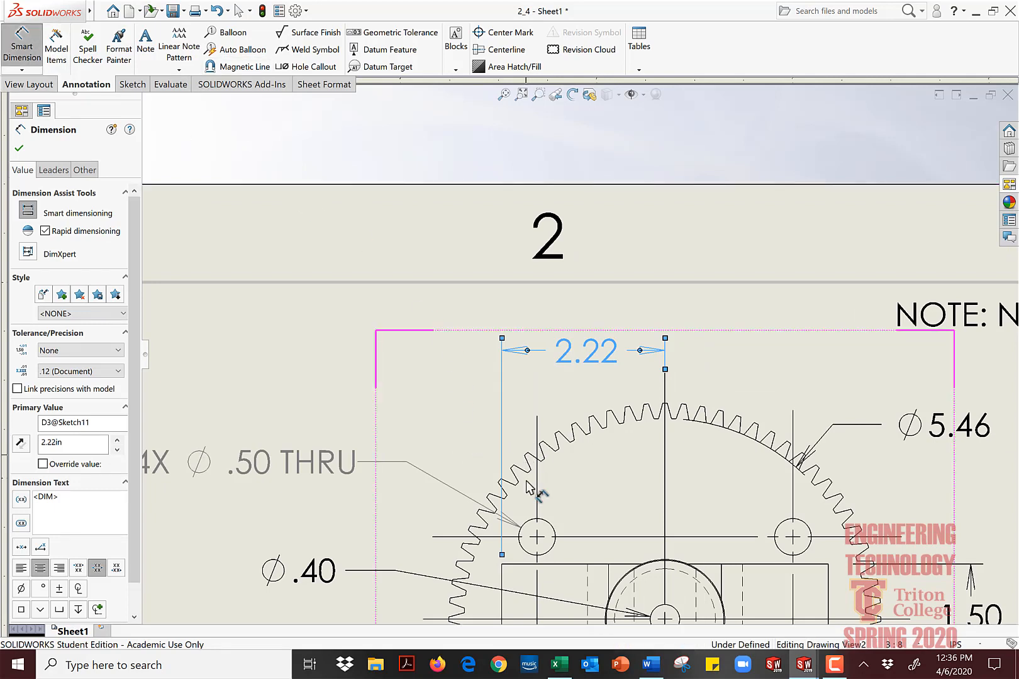
Step: Dimension the full width of the rectangular block in the top view, placing it above the 2.22 dimension, and end dimensioning
left_click(502, 582)
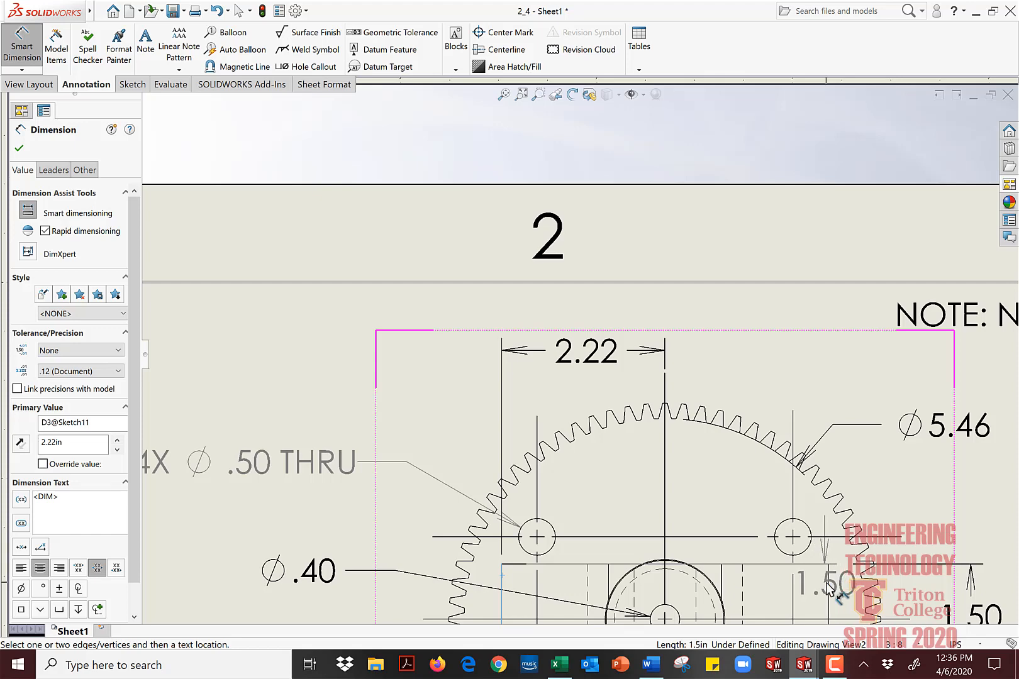
left_click(827, 588)
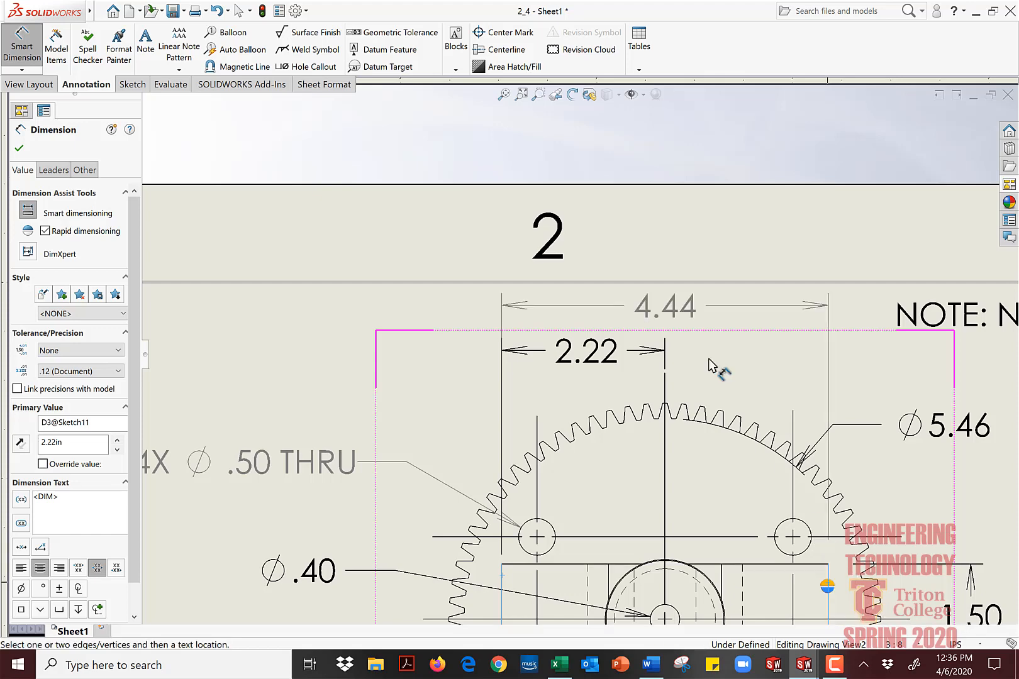
left_click(639, 307)
scroll(672, 402, "up", 1)
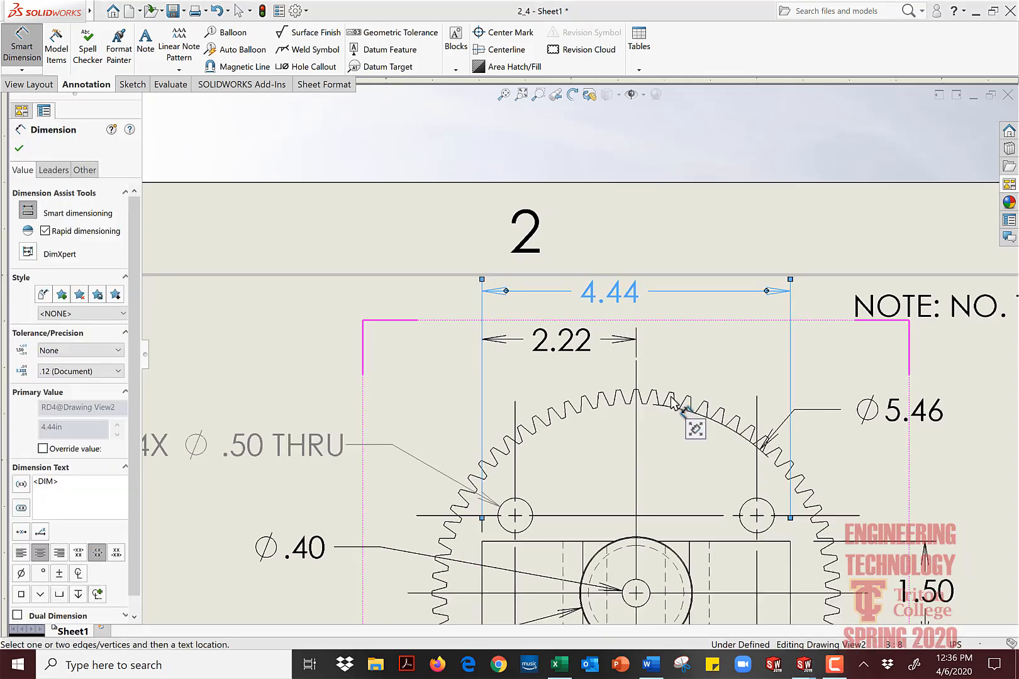
scroll(672, 402, "up", 5)
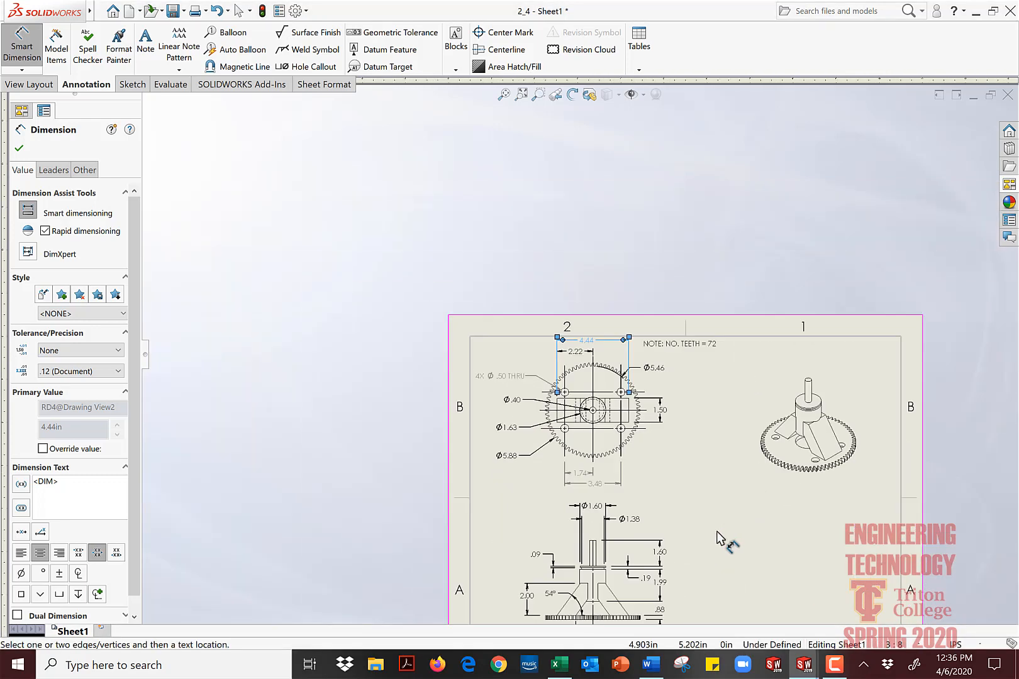
scroll(638, 472, "down", 3)
key("Escape")
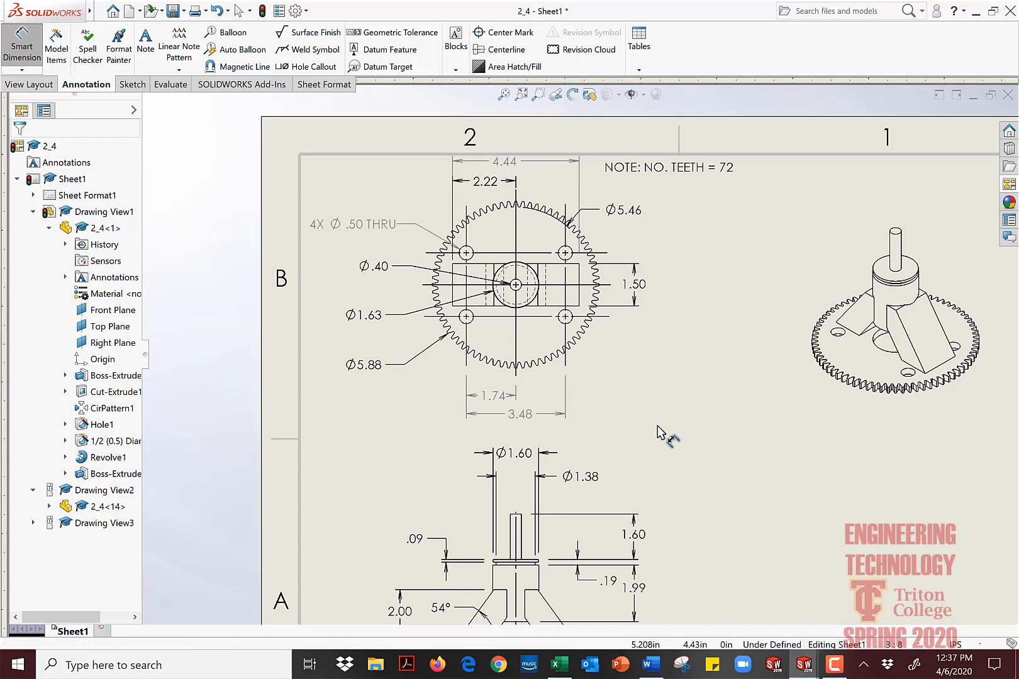
key("Escape")
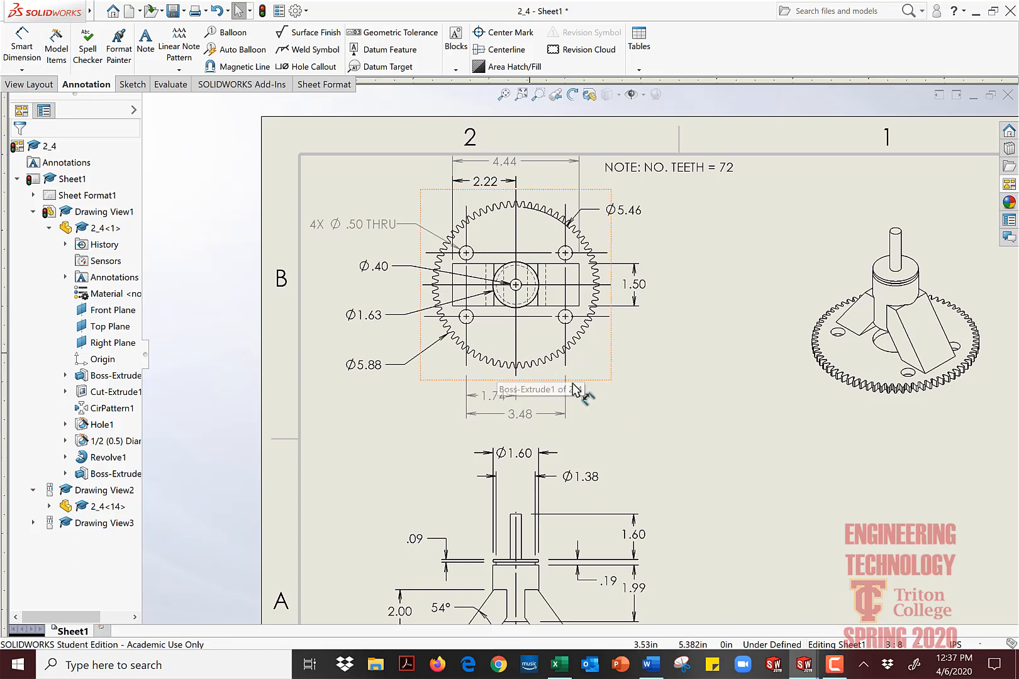
Step: Shift the top view slightly down the sheet and move the tooth-count note above the isometric view
left_click_drag(580, 379, 580, 390)
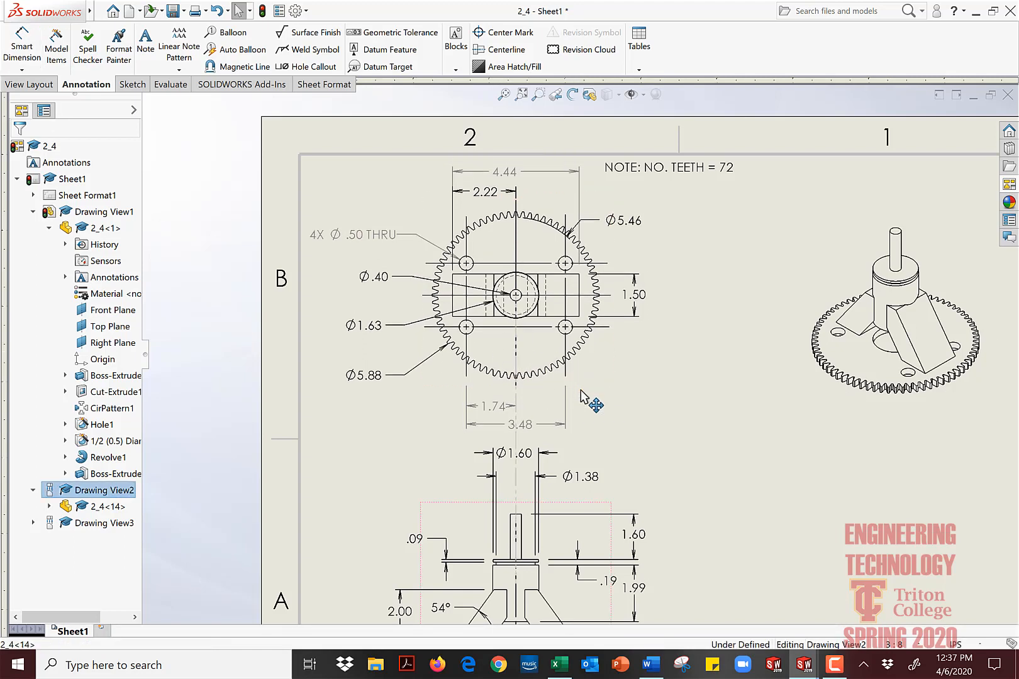
mouse_move(654, 172)
left_mouse_down()
mouse_move(364, 176)
mouse_move(359, 311)
left_mouse_up()
left_click_drag(349, 430, 884, 197)
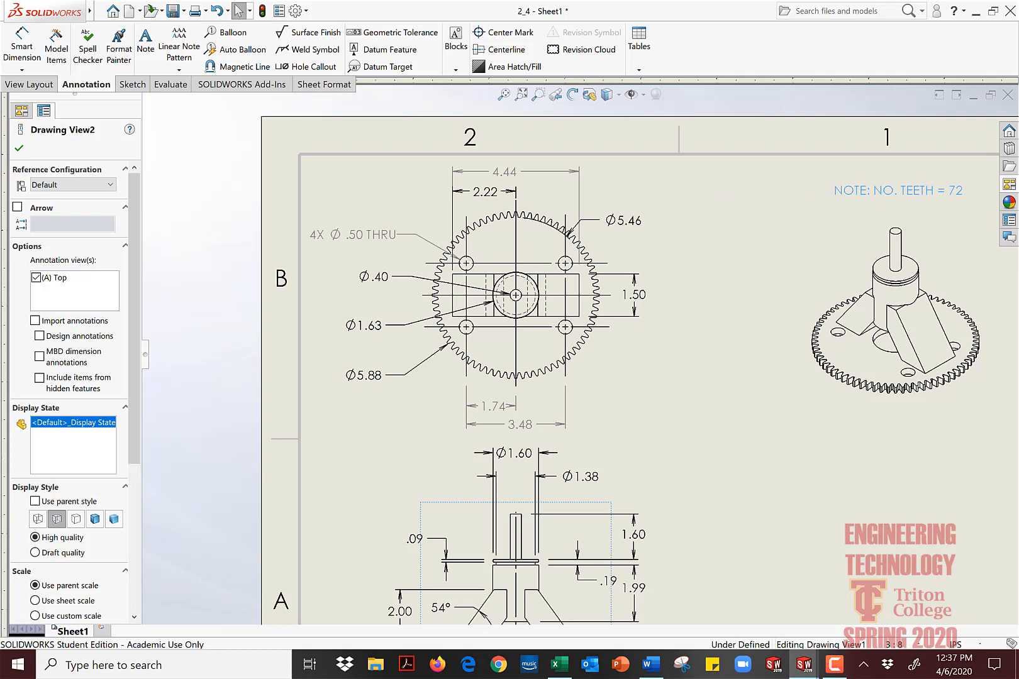
left_click(857, 446)
key("f")
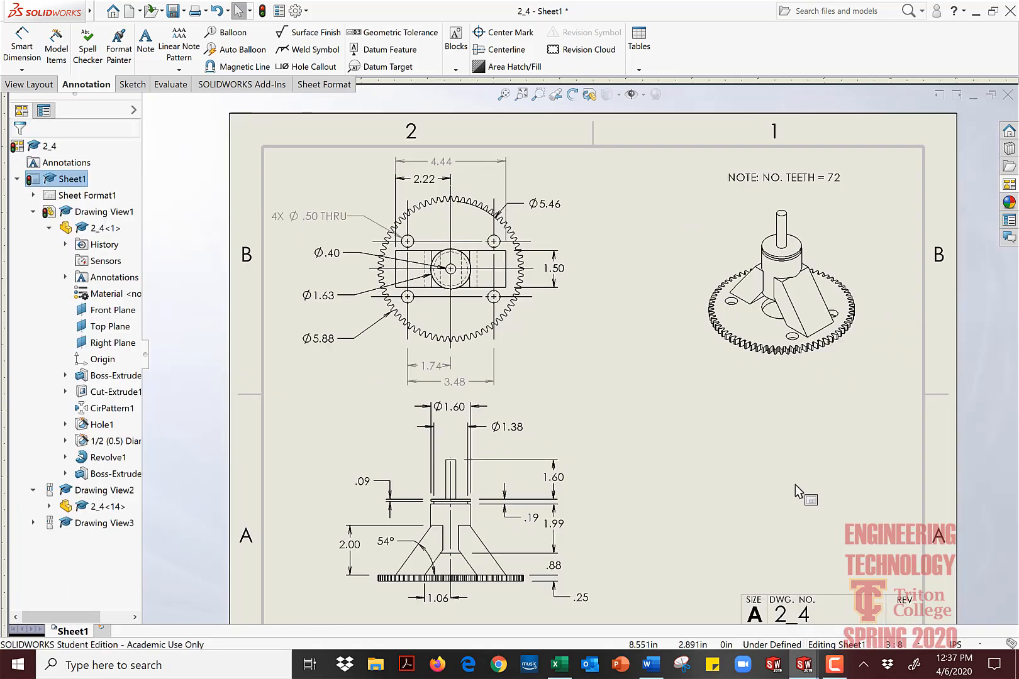
Step: Dimension the vertical spacing between the two right-hand holes, placing it outside the 1.50 dimension, and end dimensioning
scroll(578, 340, "up", 2)
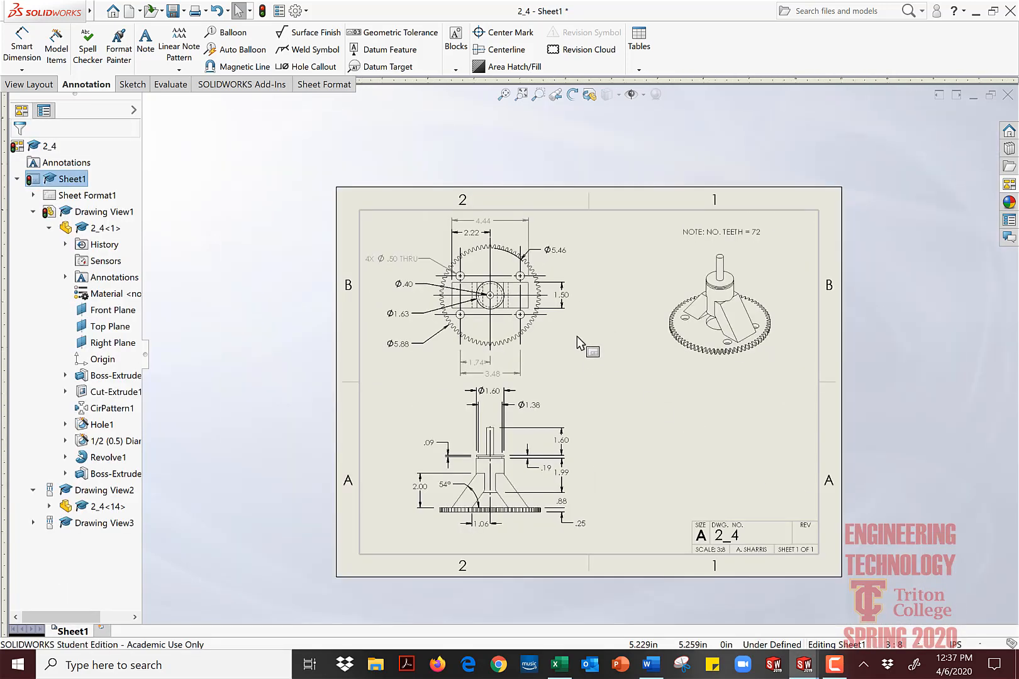
scroll(528, 289, "down", 3)
scroll(526, 284, "down", 1)
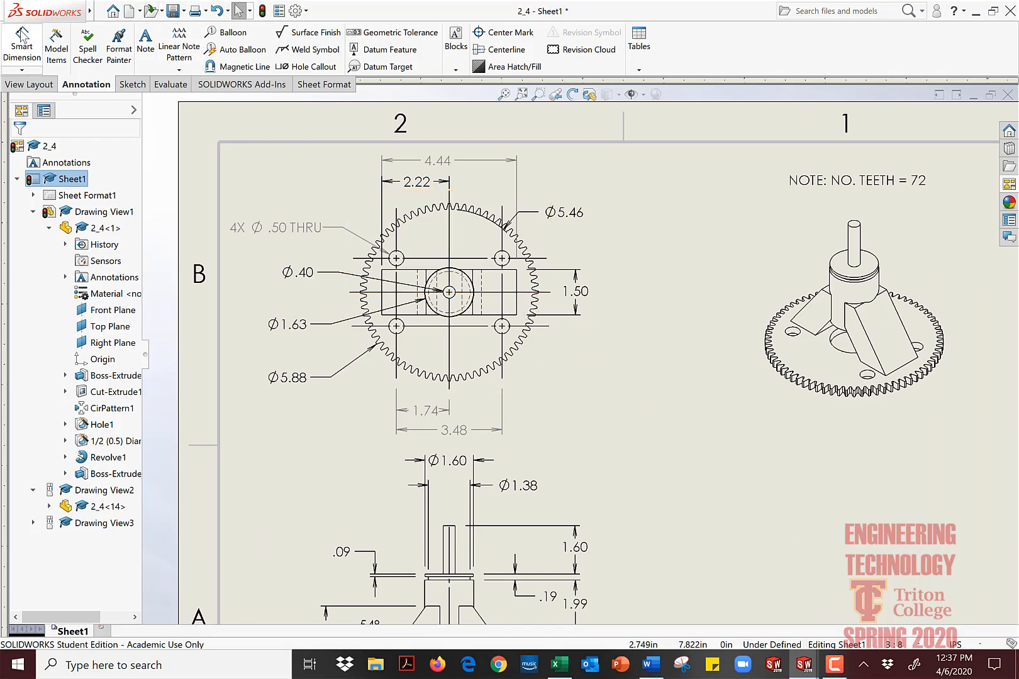
left_click(21, 36)
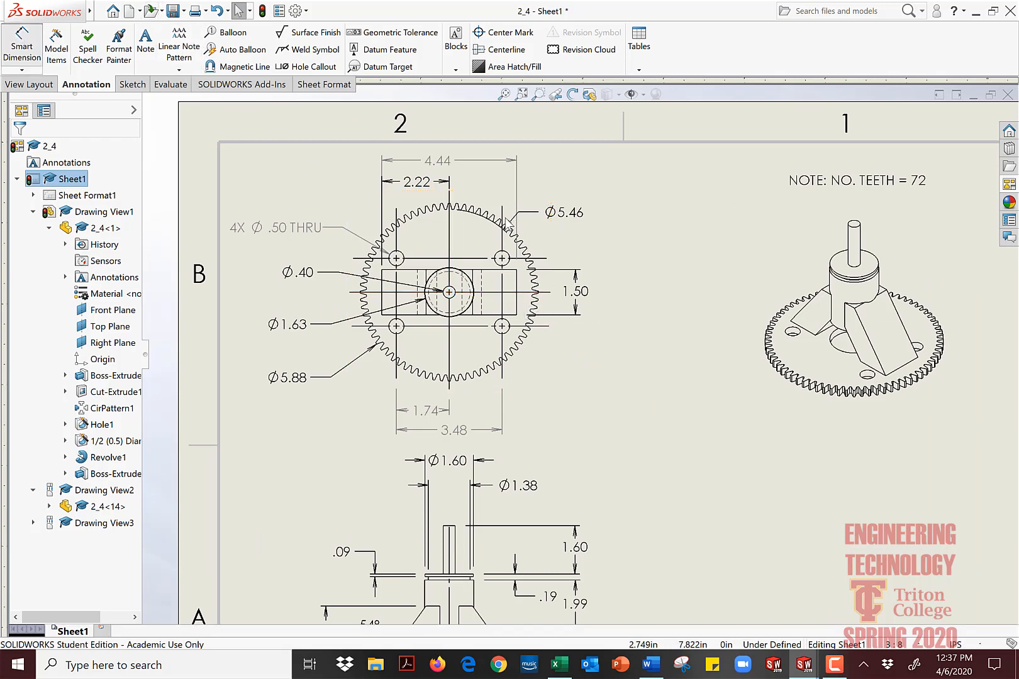
left_click(543, 259)
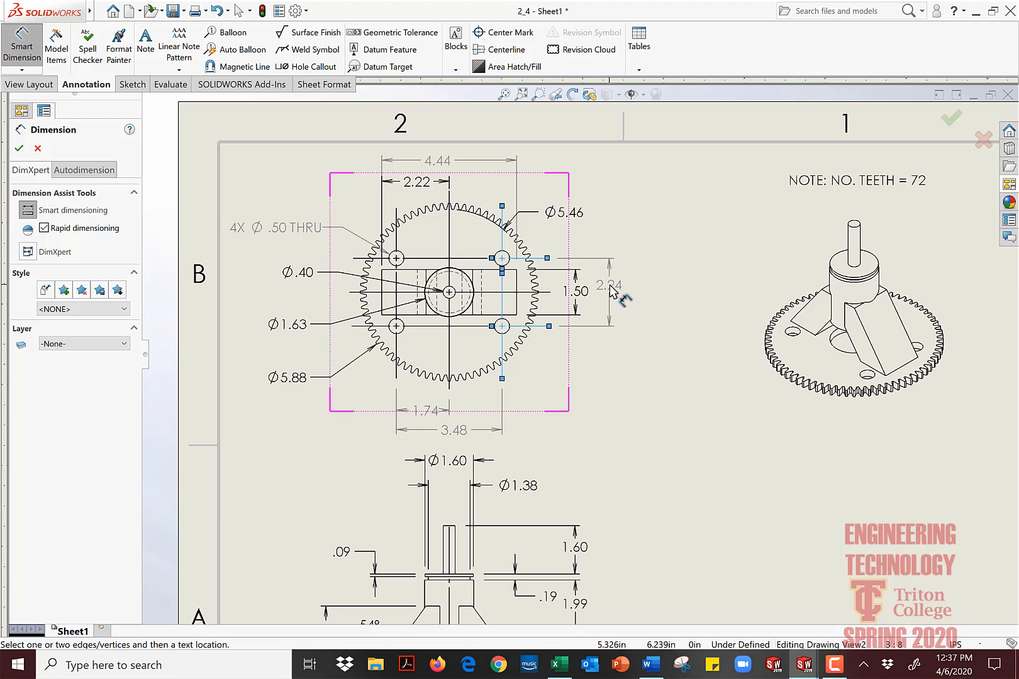
left_click(613, 293)
key("Escape")
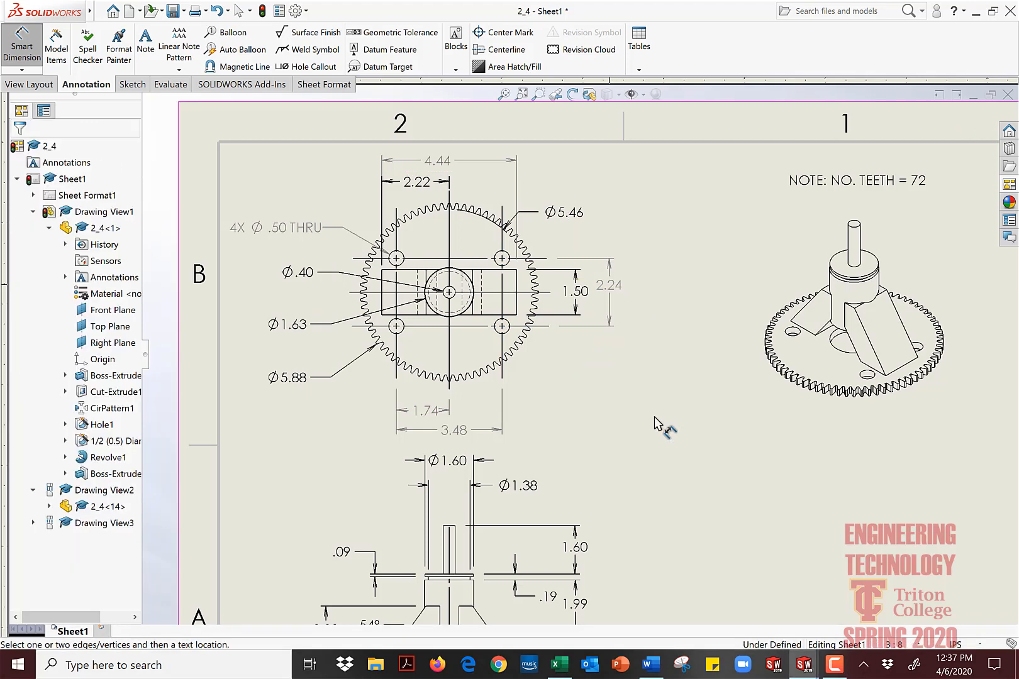
key("Escape")
Step: Move the Ø5.46 dimension to the gear's lower right, below the vertical hole-spacing dimension
scroll(565, 330, "down", 1)
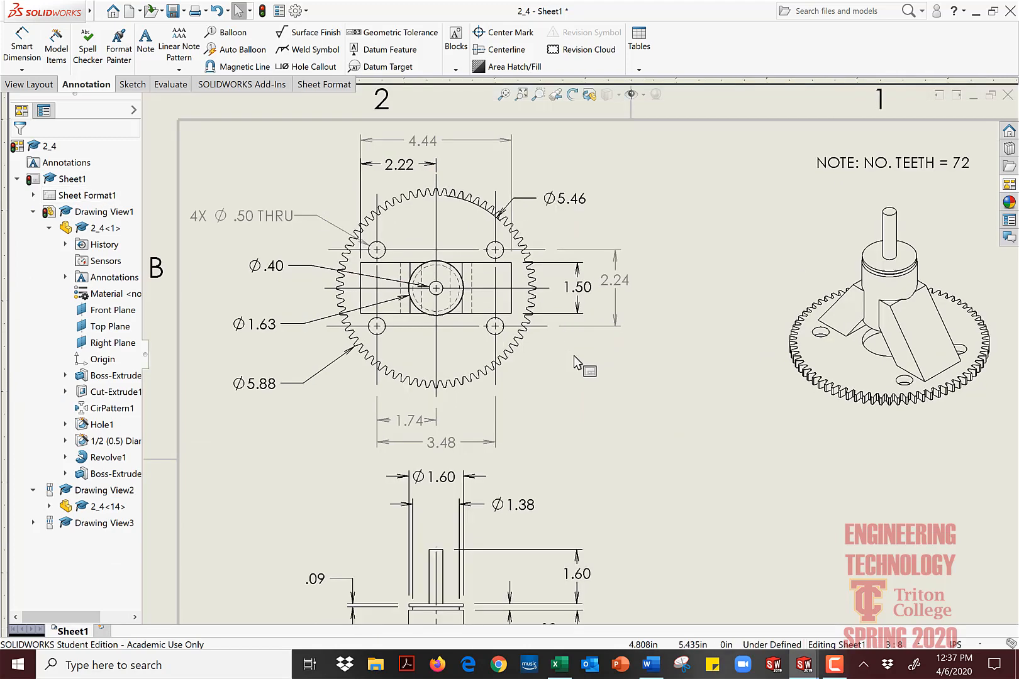
scroll(593, 366, "up", 5)
scroll(673, 465, "down", 1)
mouse_move(673, 466)
middle_mouse_down()
mouse_move(611, 421)
mouse_move(603, 431)
middle_mouse_up()
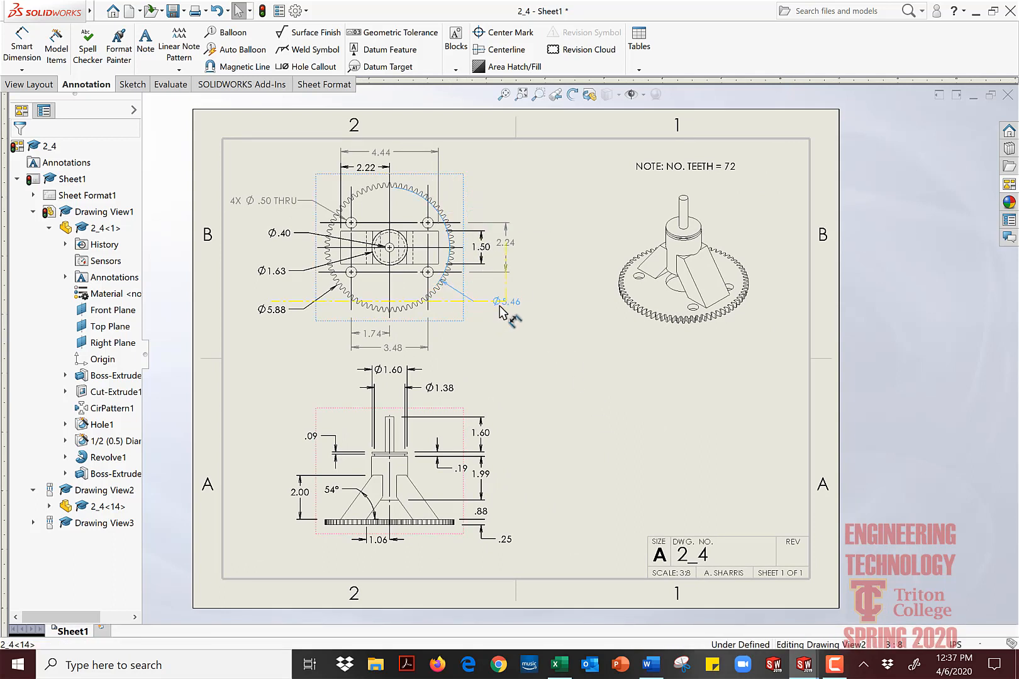
left_click(499, 305)
left_click(570, 358)
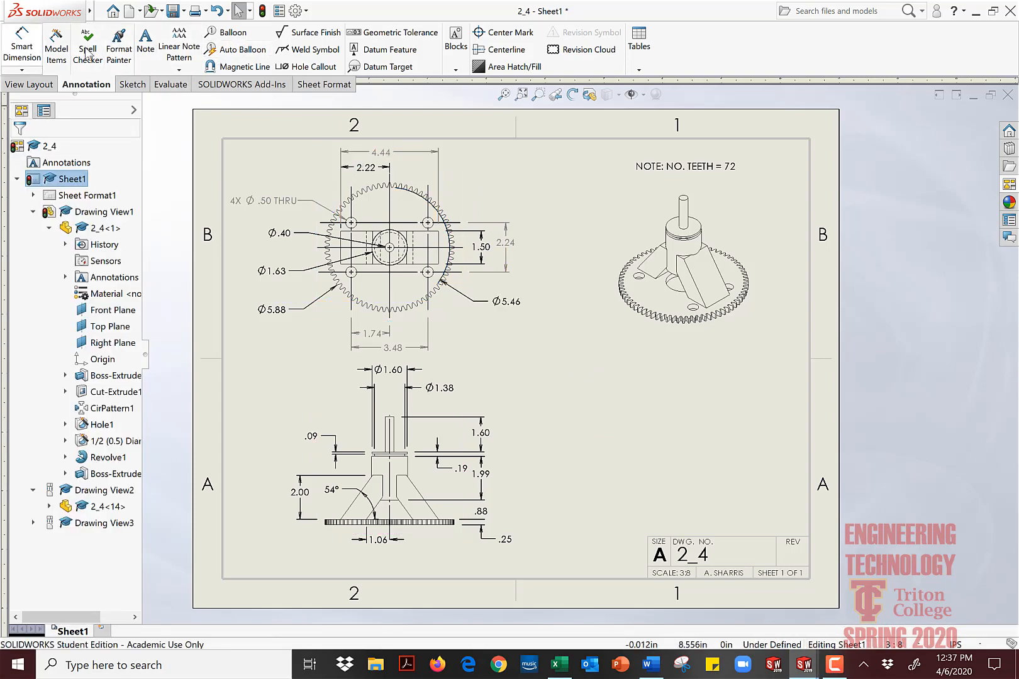
Step: Create a detail view from a small circle around the teeth at the top of the gear, placing it below the isometric view
left_click(41, 85)
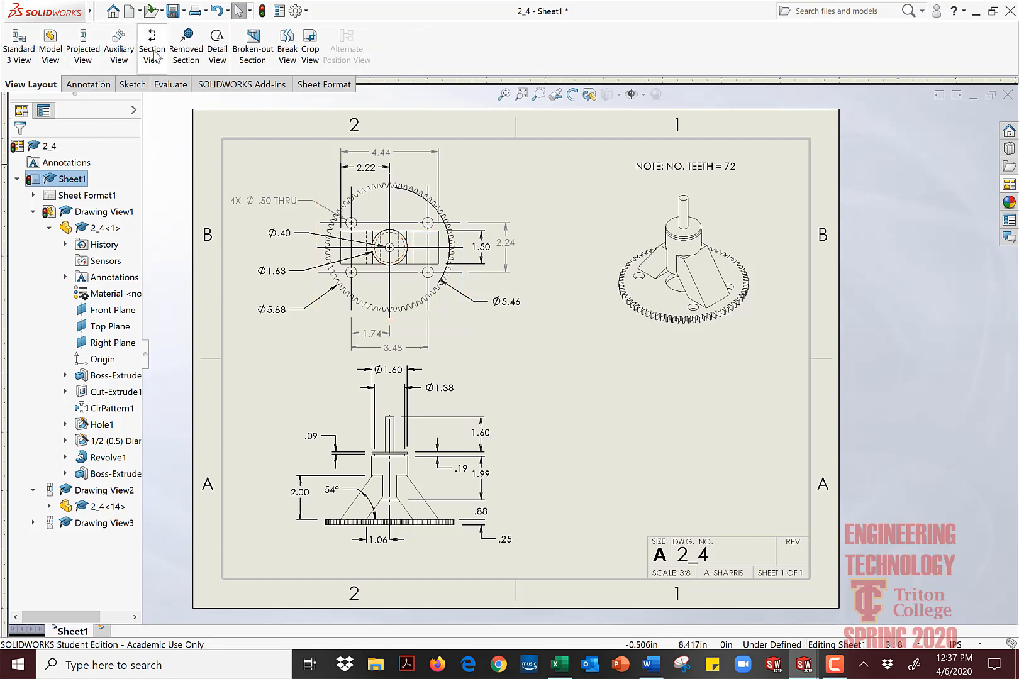
left_click(217, 37)
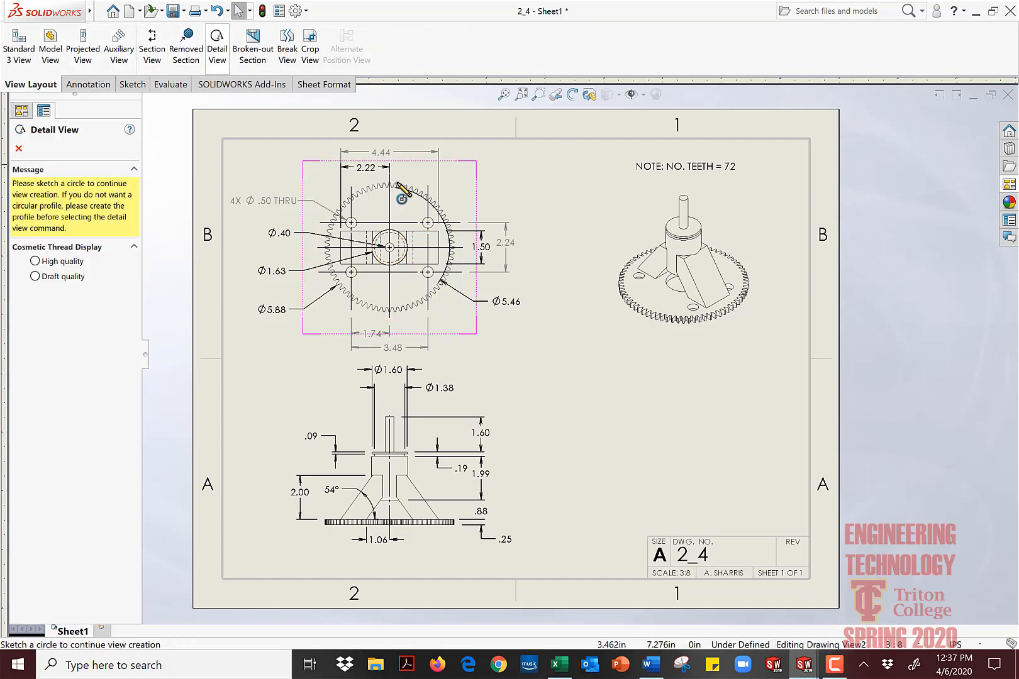
left_click(389, 183)
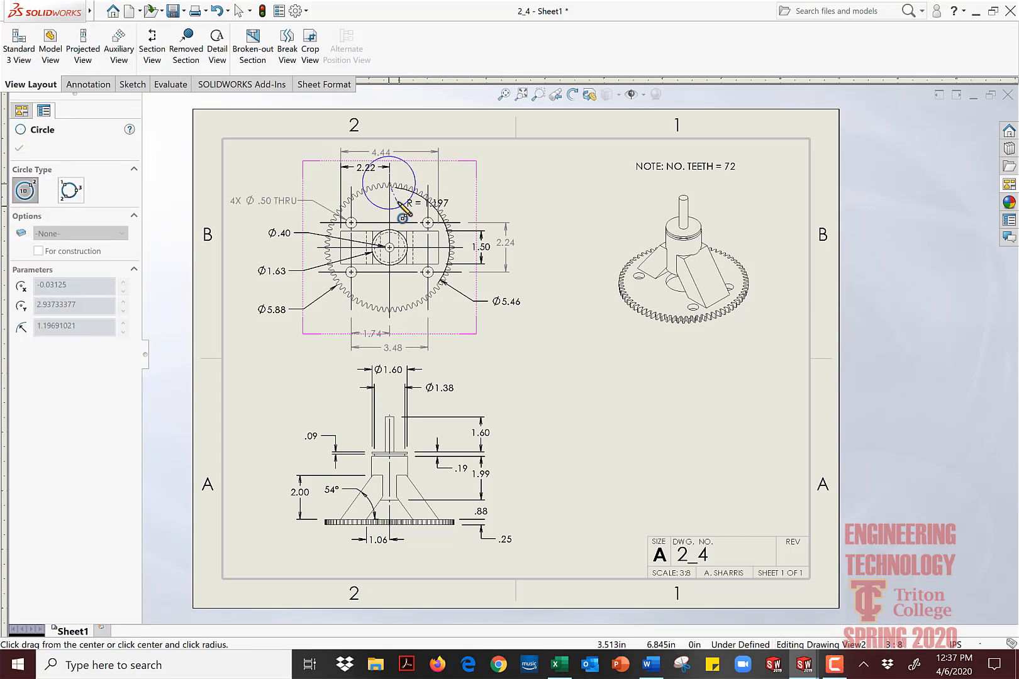
left_click(398, 193)
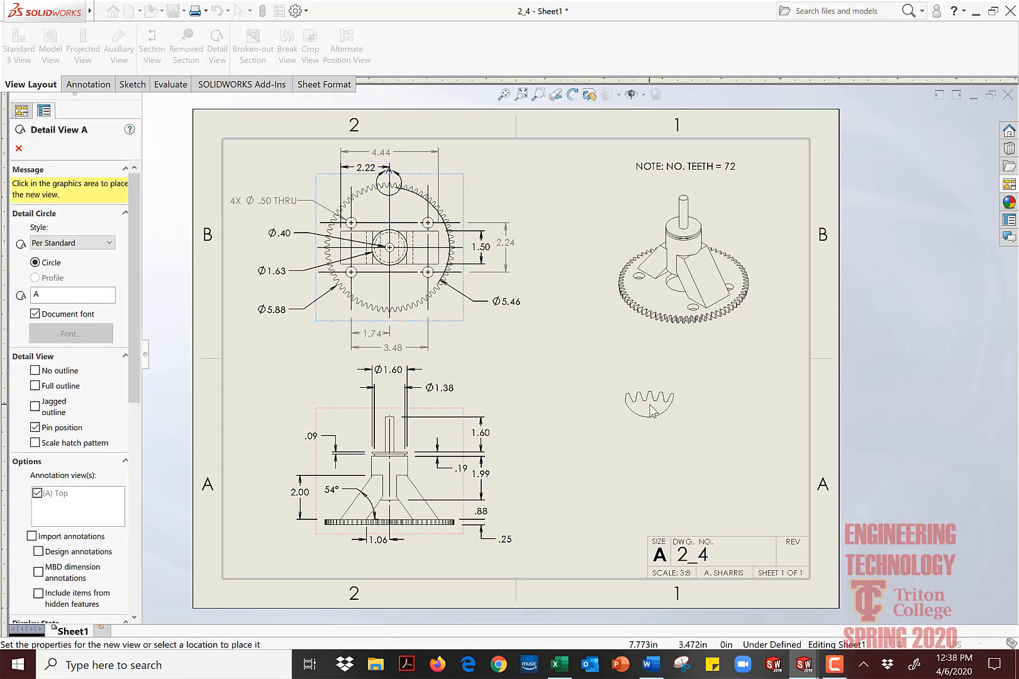
left_click(650, 410)
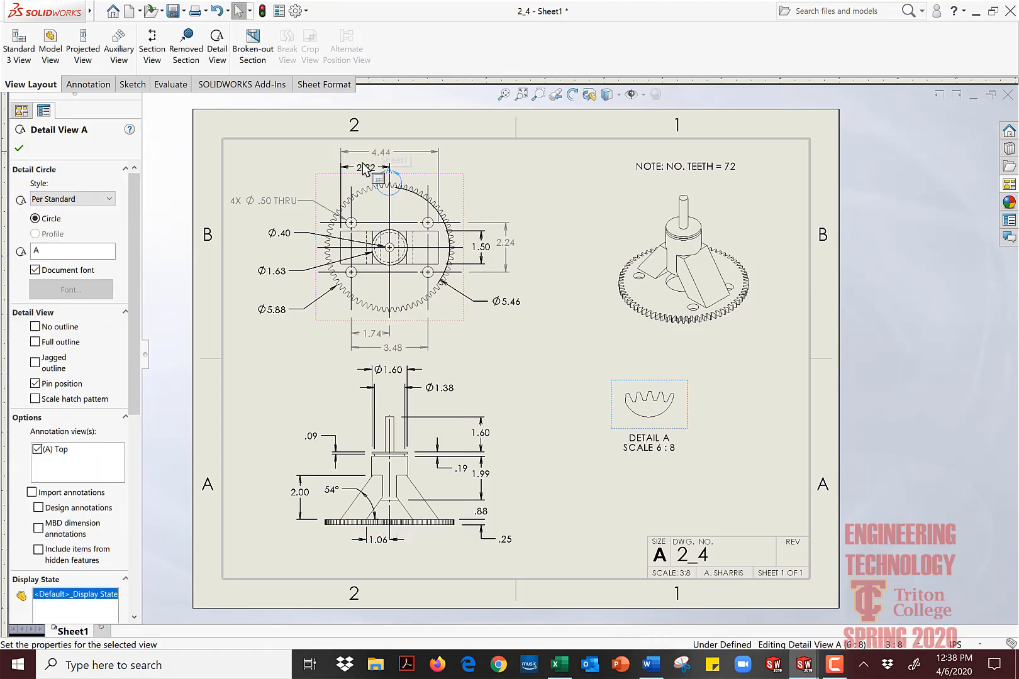
Step: Move the detail circle's label to the circle's lower right, inside the gear and clear of the 2.22 dimension
key("f")
left_click(50, 111)
scroll(415, 188, "up", 4)
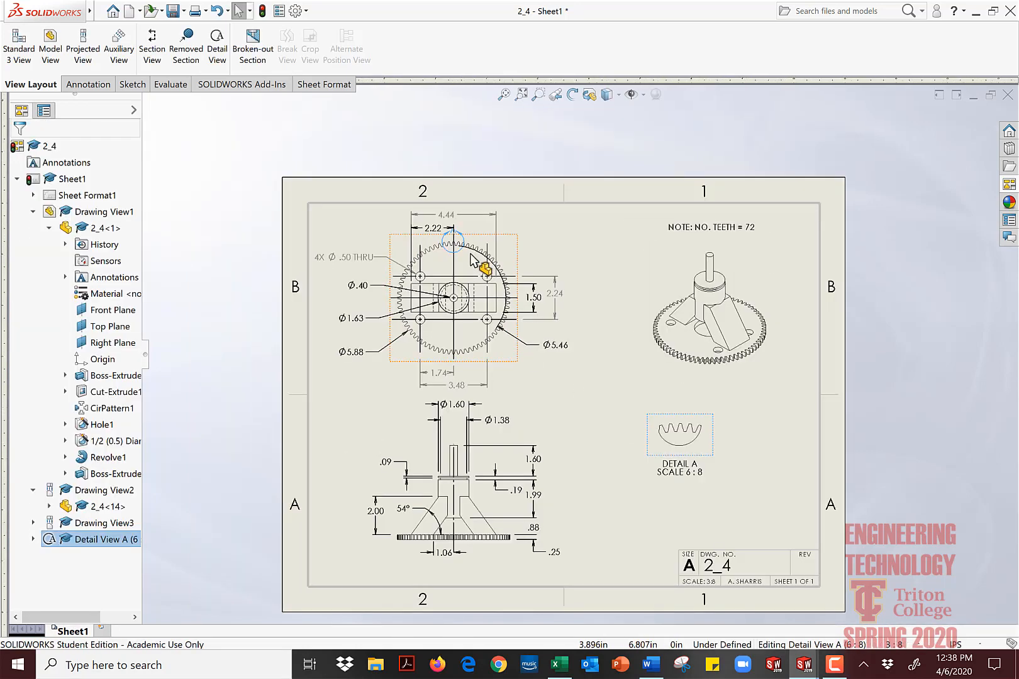
scroll(468, 204, "up", 5)
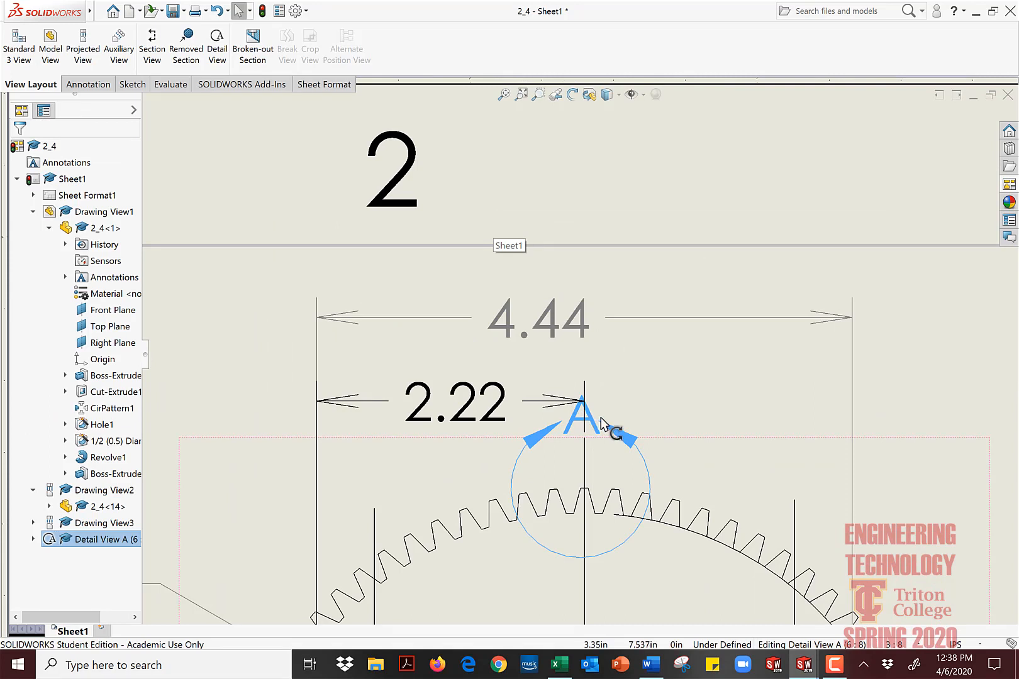
left_click_drag(609, 452, 647, 611)
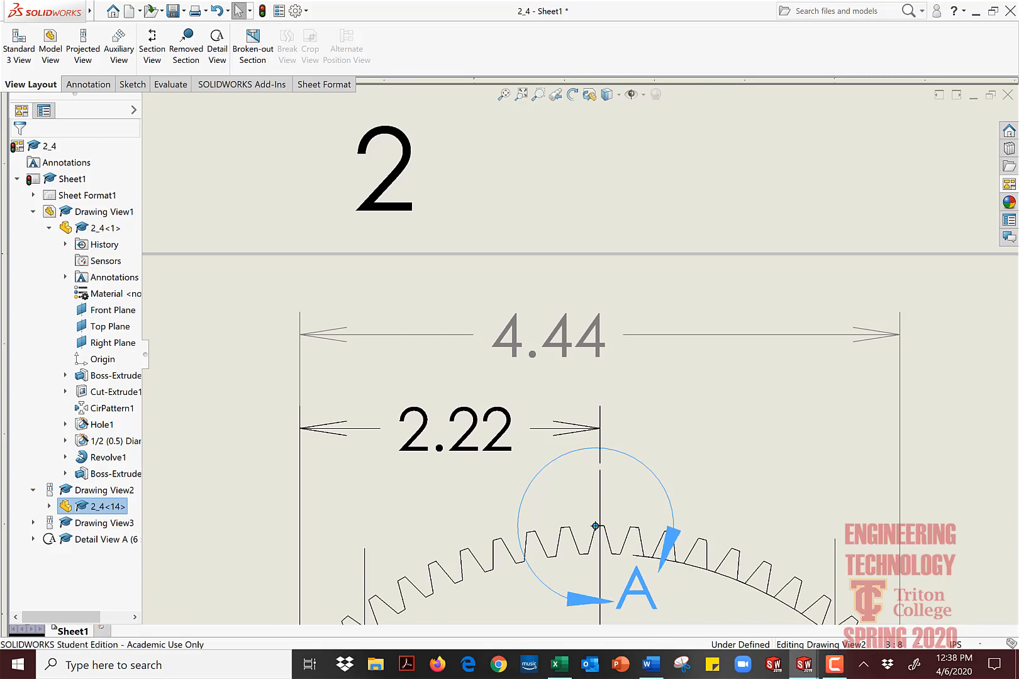
scroll(670, 604, "down", 2)
scroll(685, 541, "up", 4)
scroll(687, 536, "up", 5)
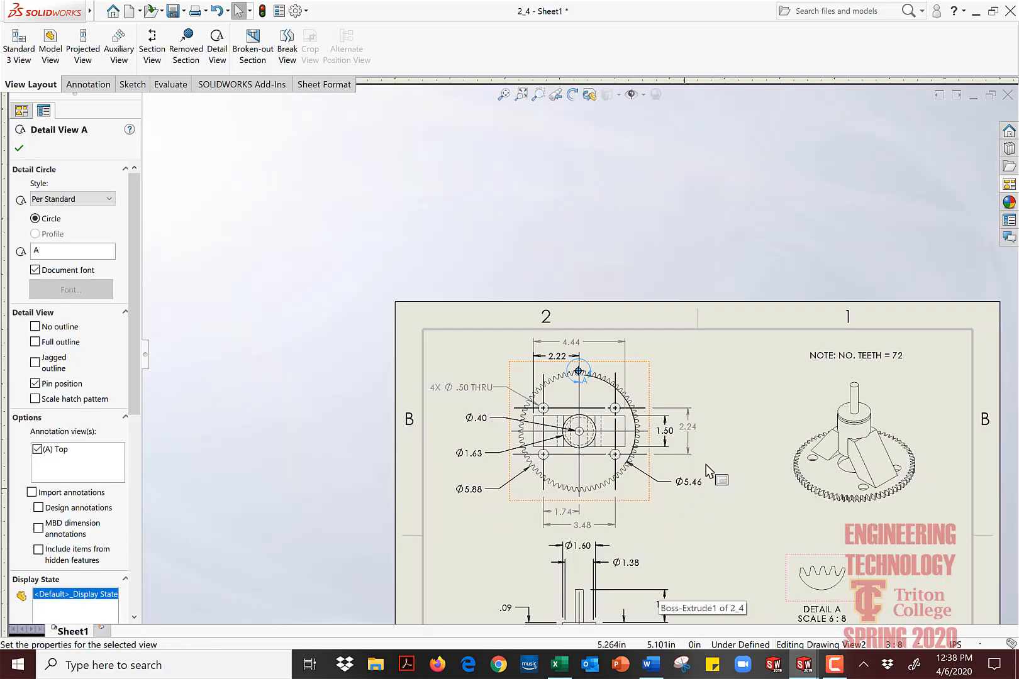
left_click(735, 524)
key("f")
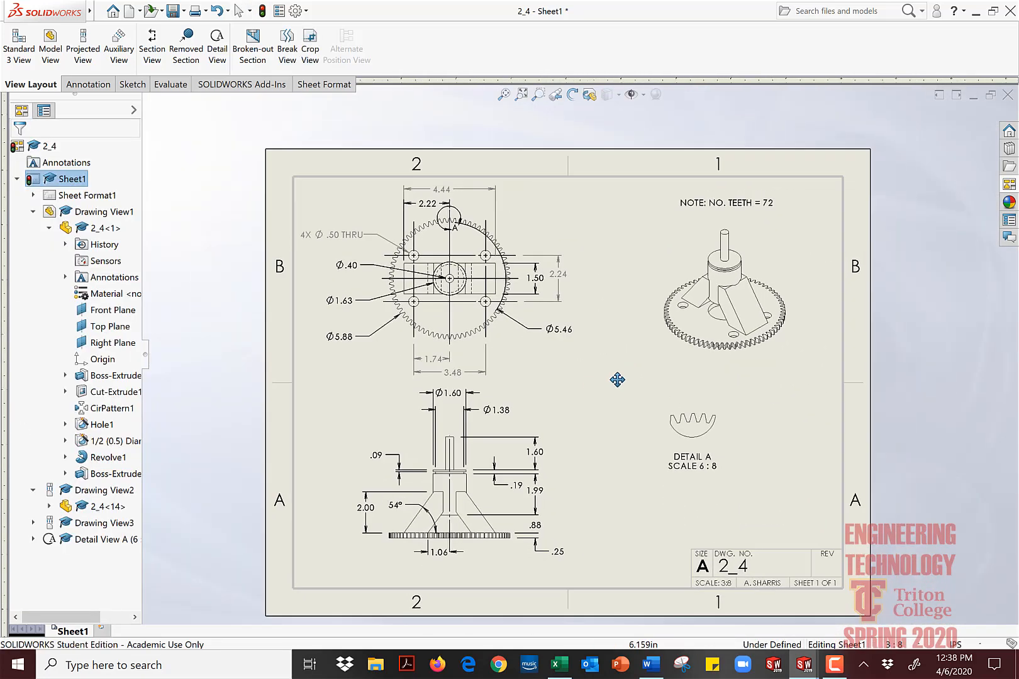
Step: Set the gear-teeth detail view to a custom scale of 1:1
left_click(721, 448)
scroll(114, 383, "down", 3)
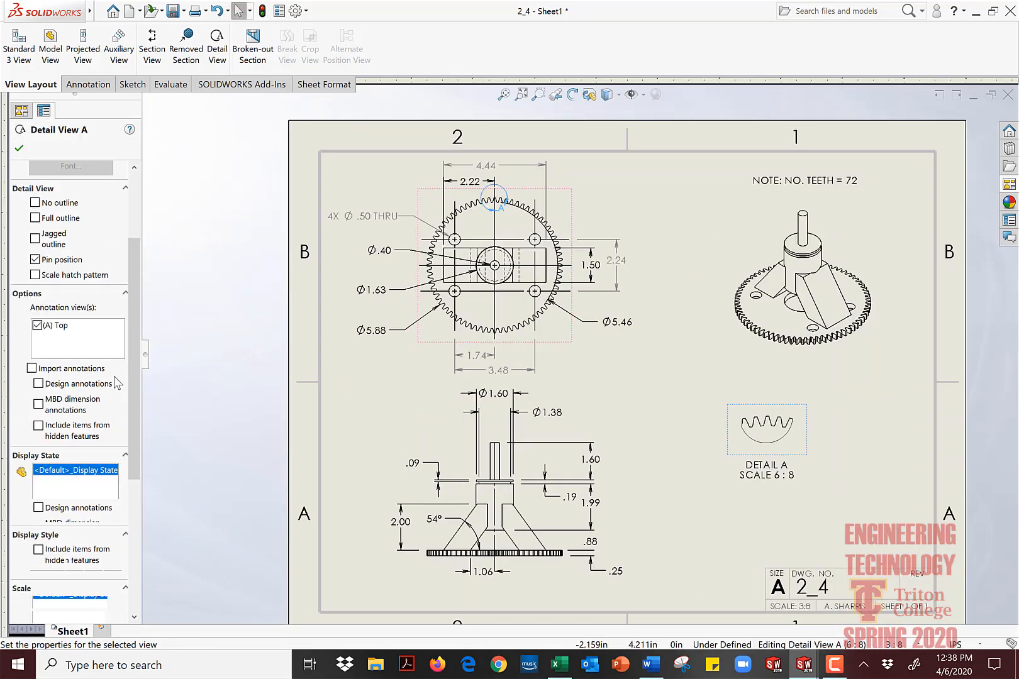
scroll(91, 533, "down", 5)
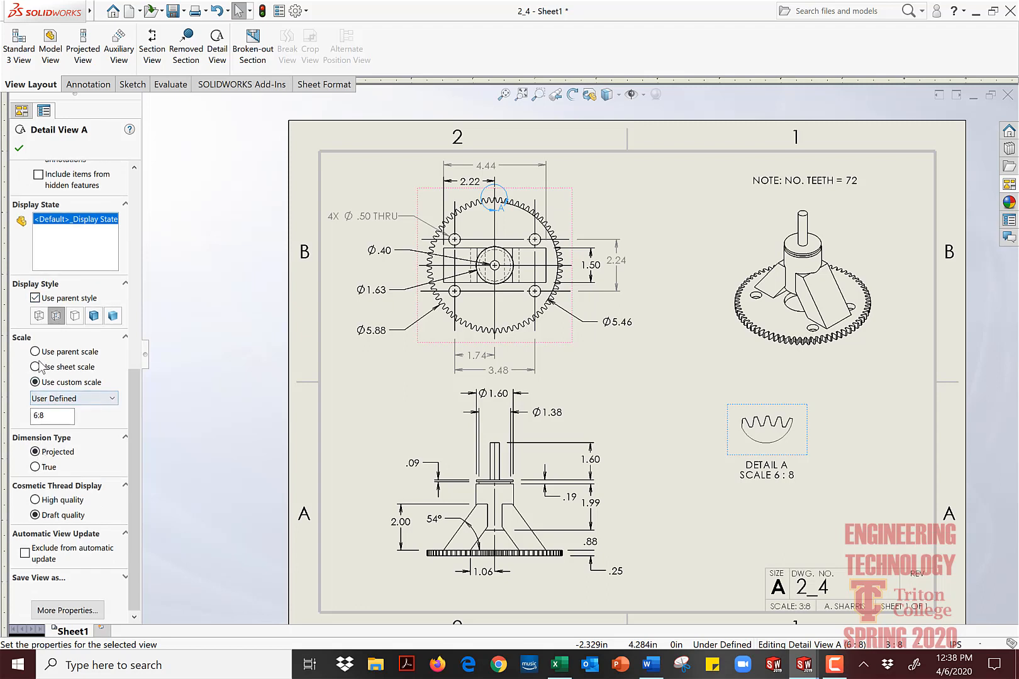
left_click(61, 403)
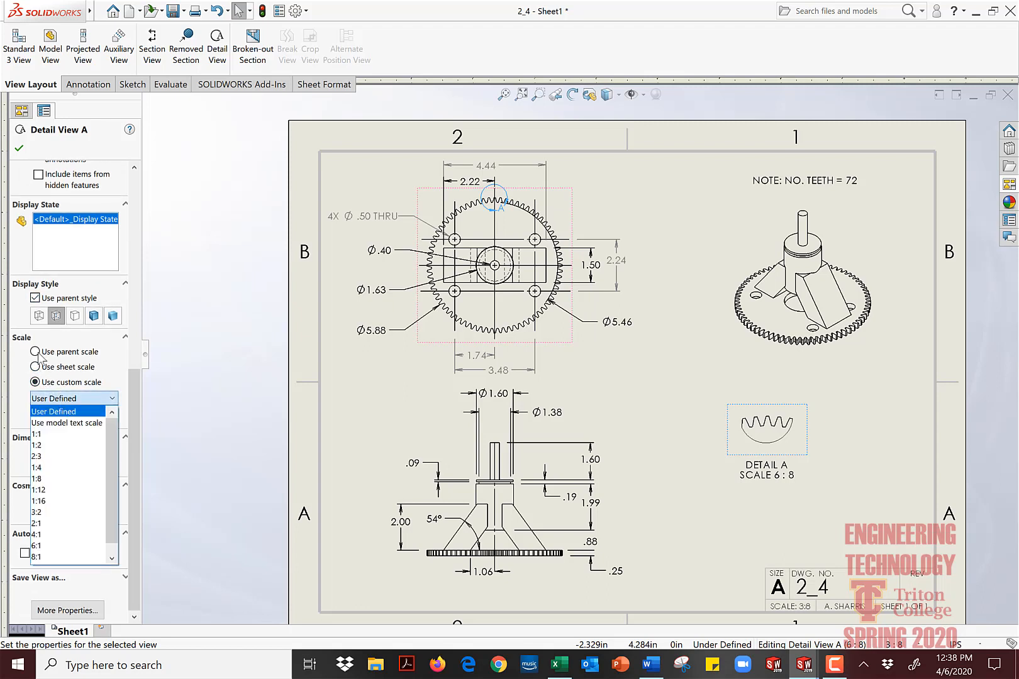
left_click(61, 403)
left_click(36, 353)
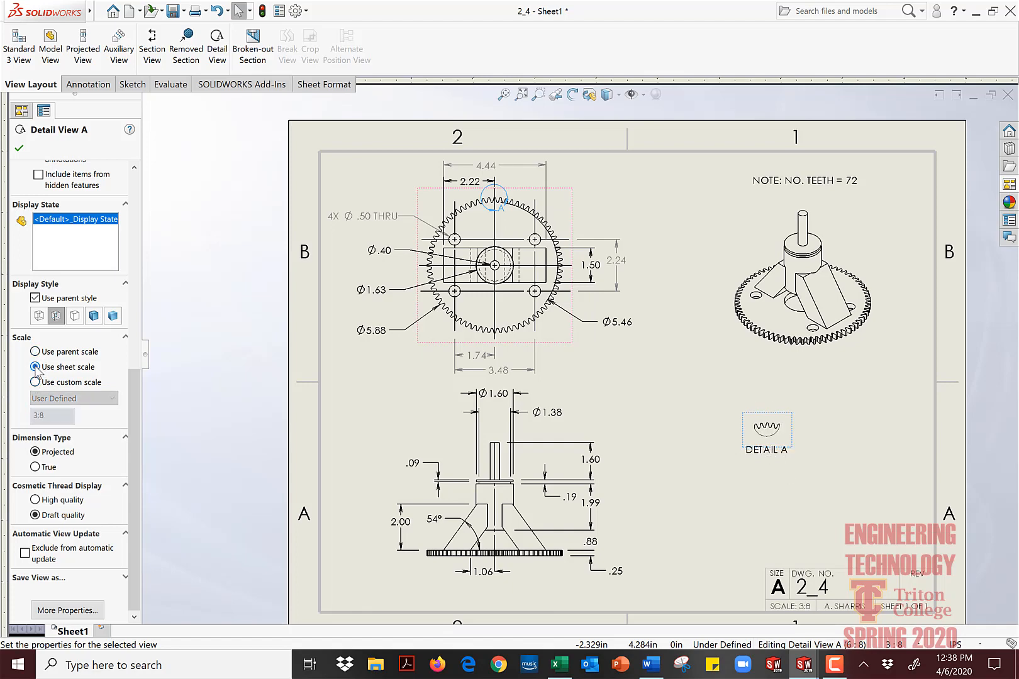
left_click(35, 382)
left_click(63, 398)
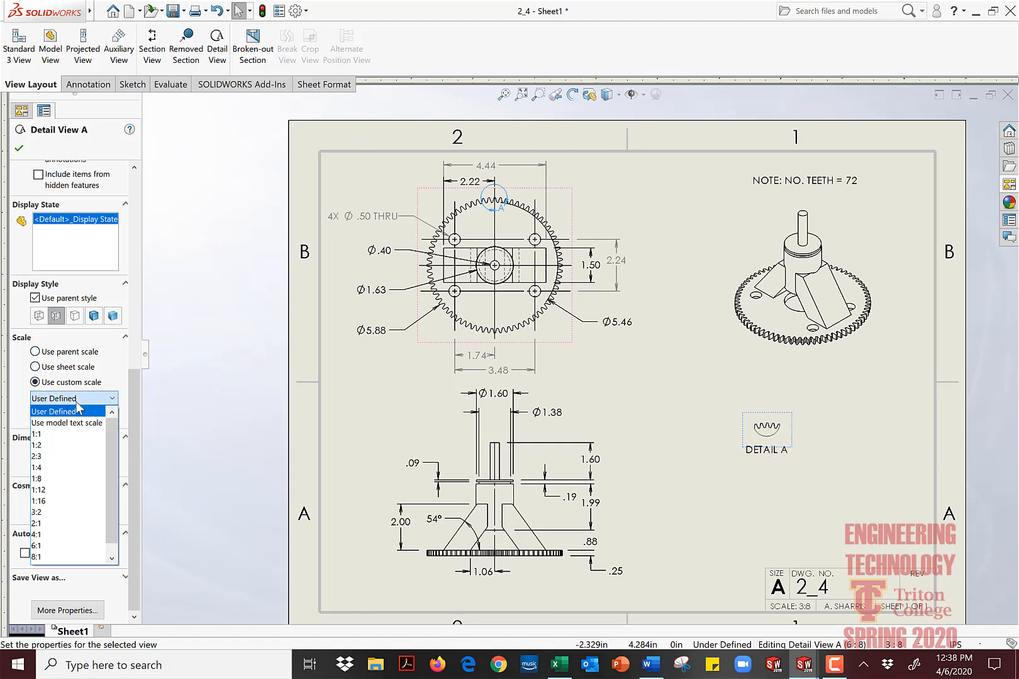
left_click(63, 442)
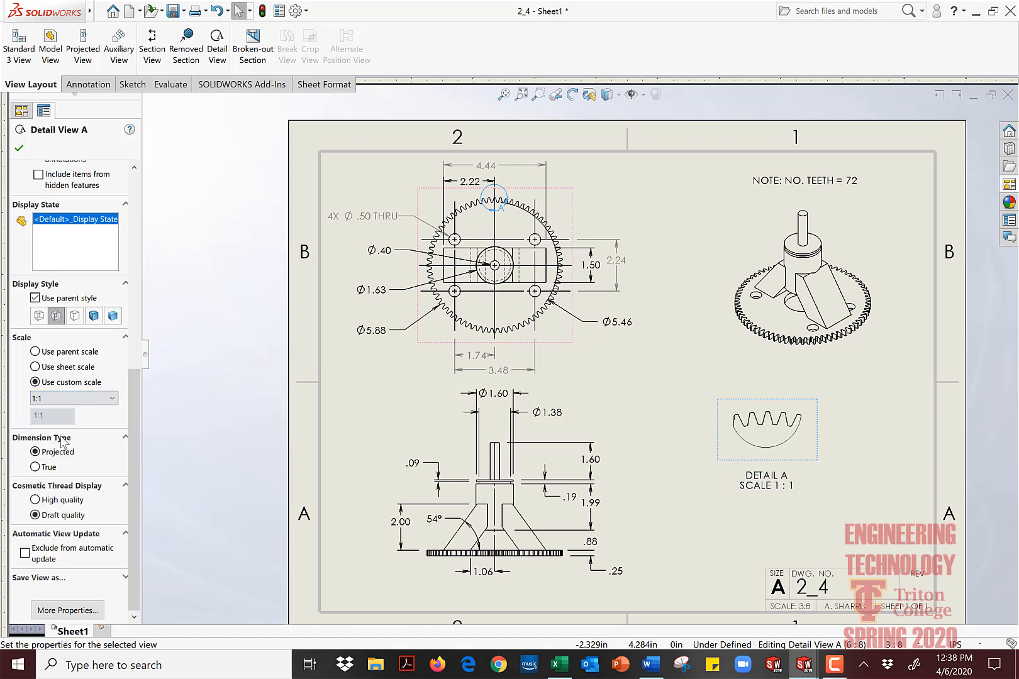
left_click(19, 149)
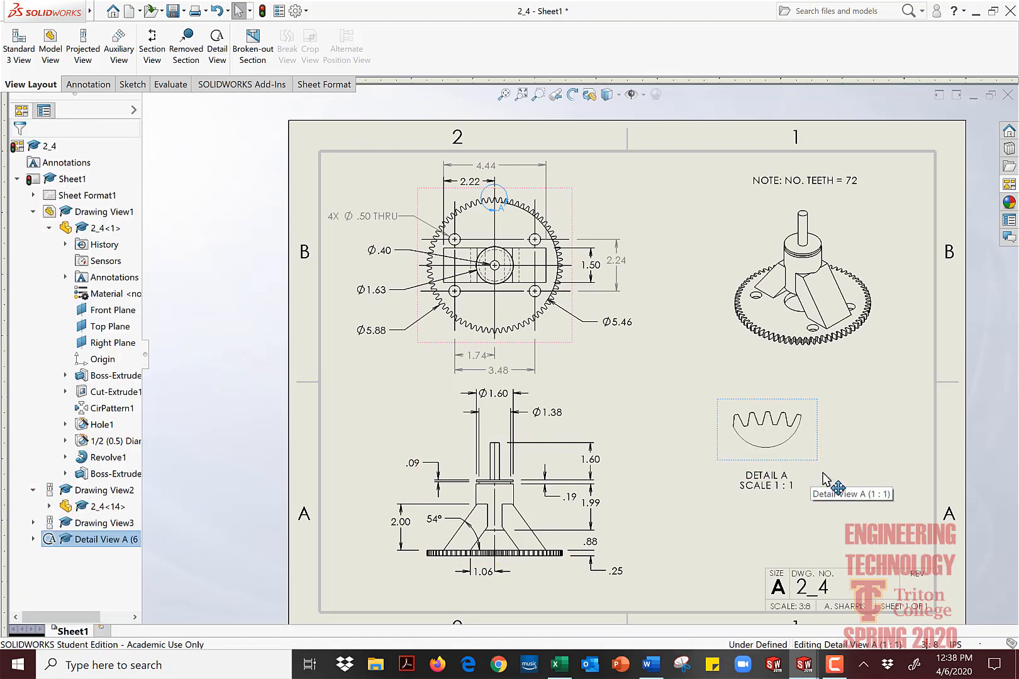
Step: Move the isometric view up and to the right, shift the detail view slightly, and place the tooth-count note left of the isometric view
left_click_drag(843, 367, 873, 325)
mouse_move(873, 369)
left_mouse_down()
mouse_move(898, 342)
mouse_move(909, 350)
mouse_move(909, 333)
left_mouse_up()
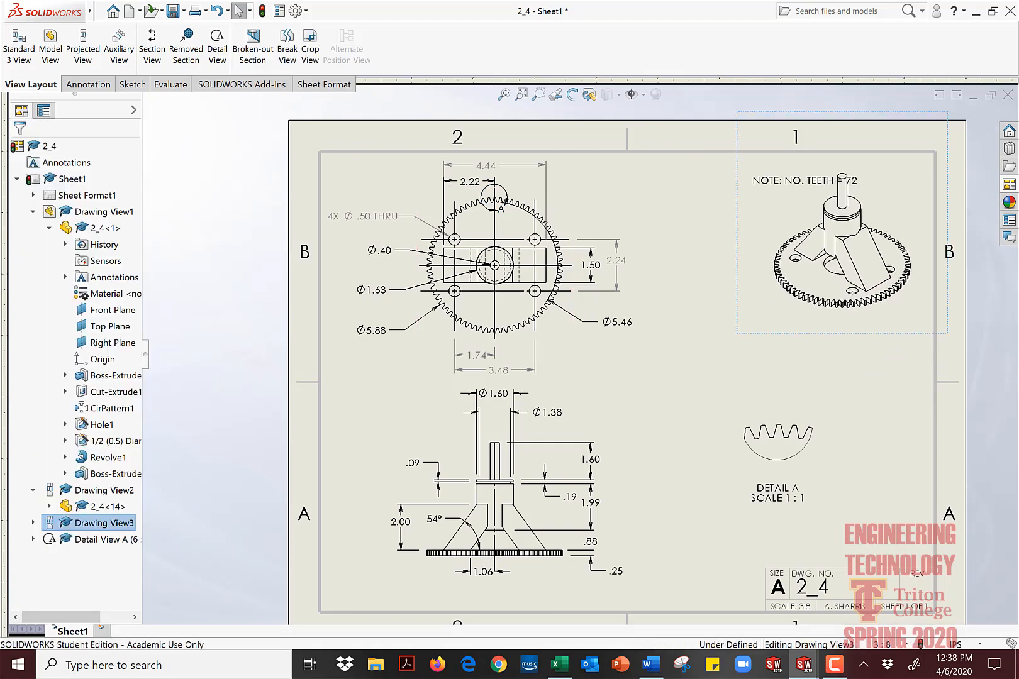
left_click(779, 183)
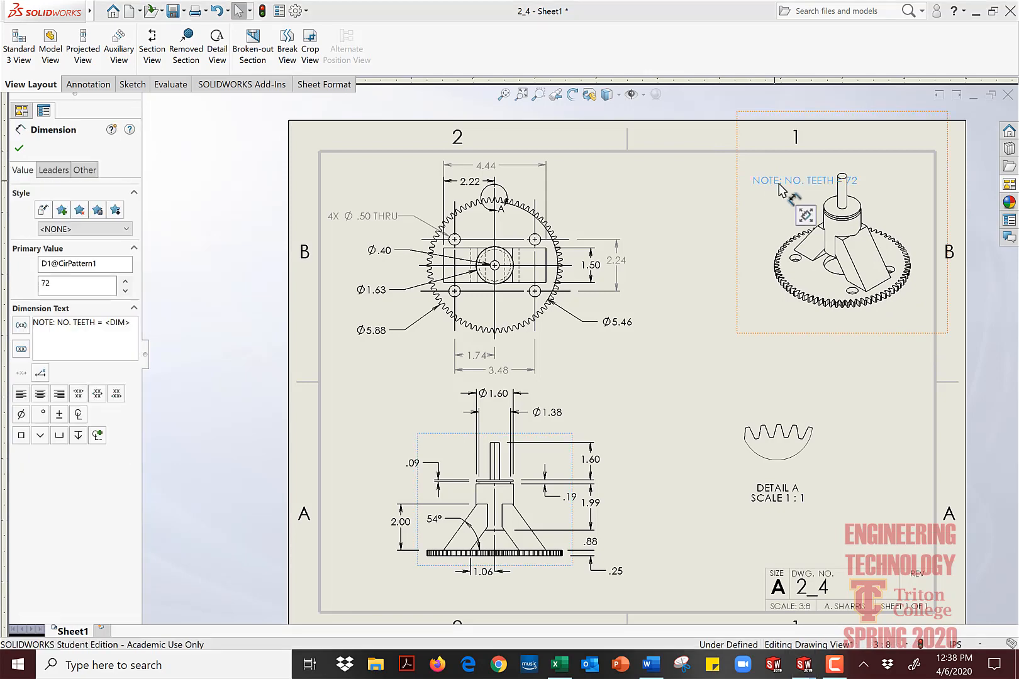
left_click_drag(738, 179, 688, 187)
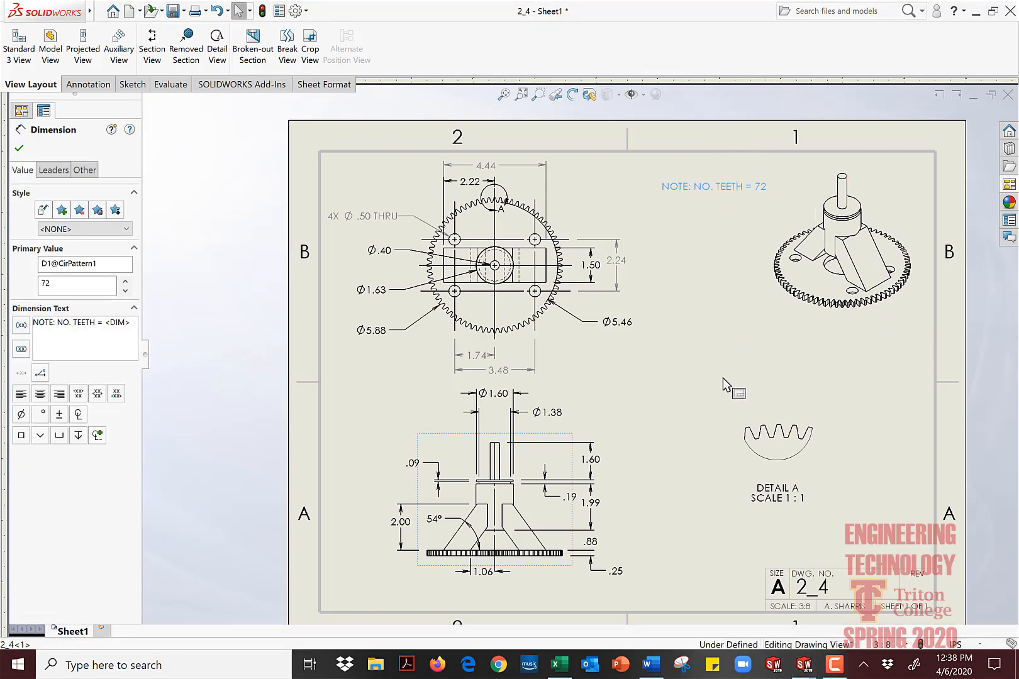
left_click(678, 373)
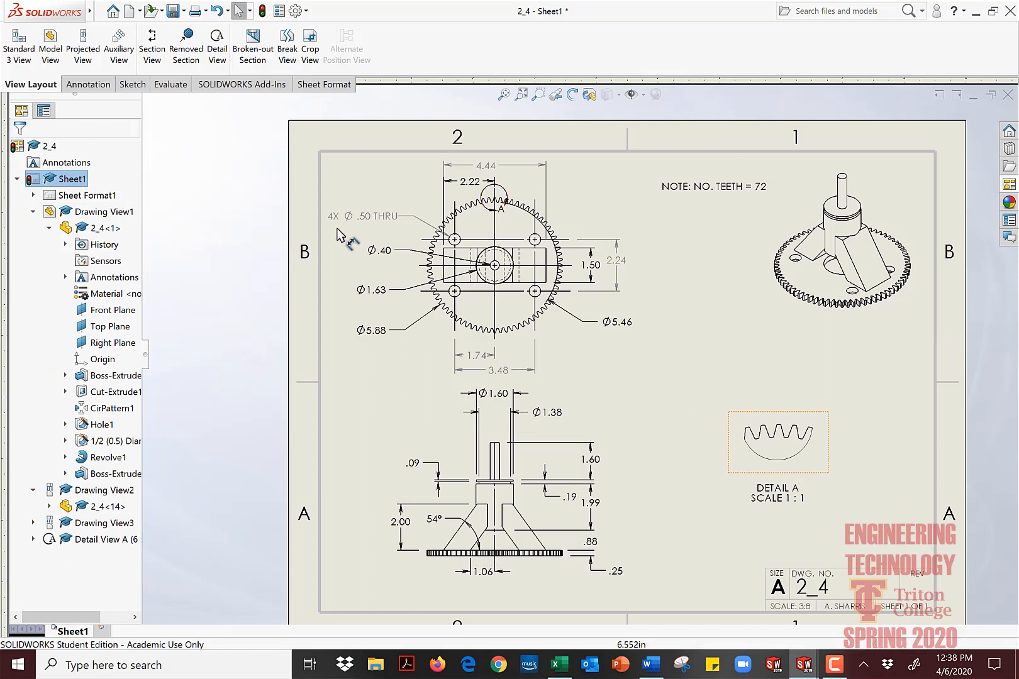
Step: Import model dimensions from the entire model into the gear-teeth detail view only
left_click(763, 467)
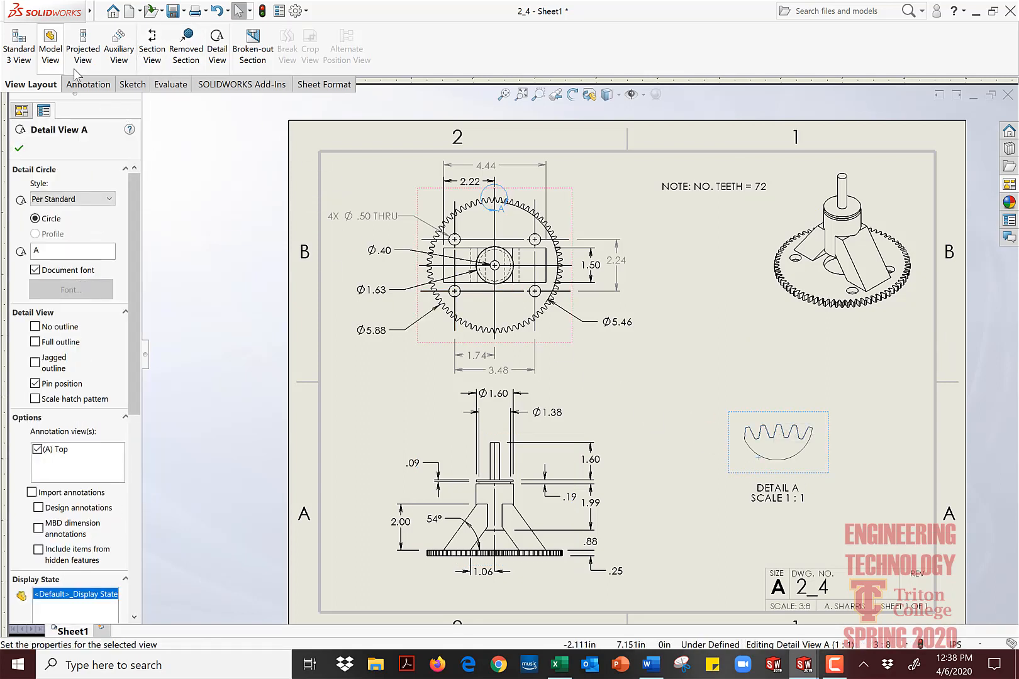
left_click(88, 86)
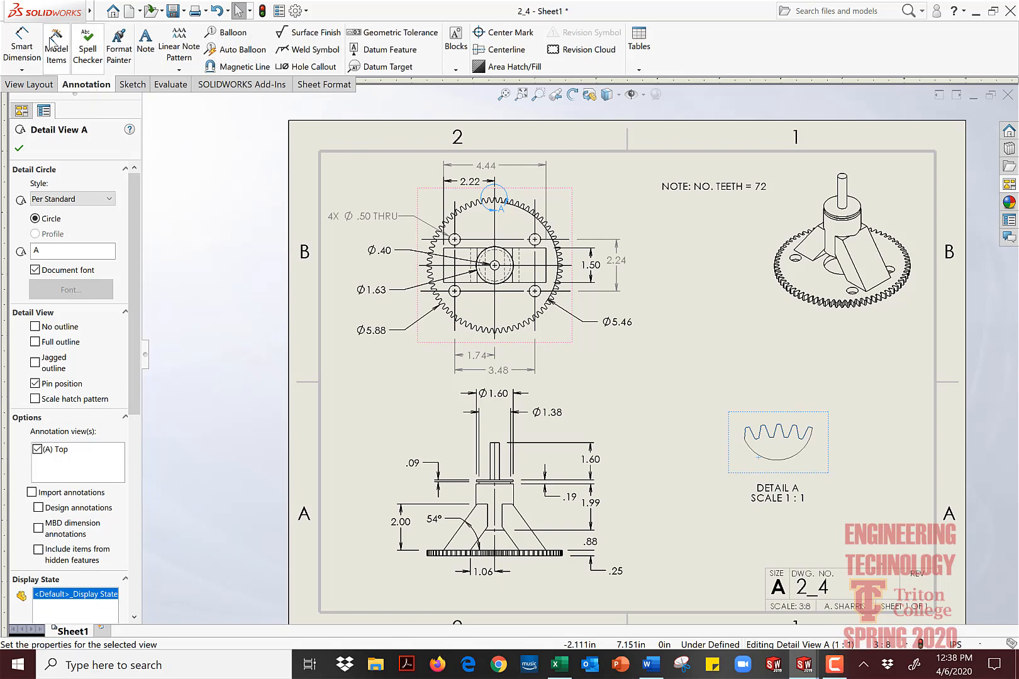
left_click(56, 55)
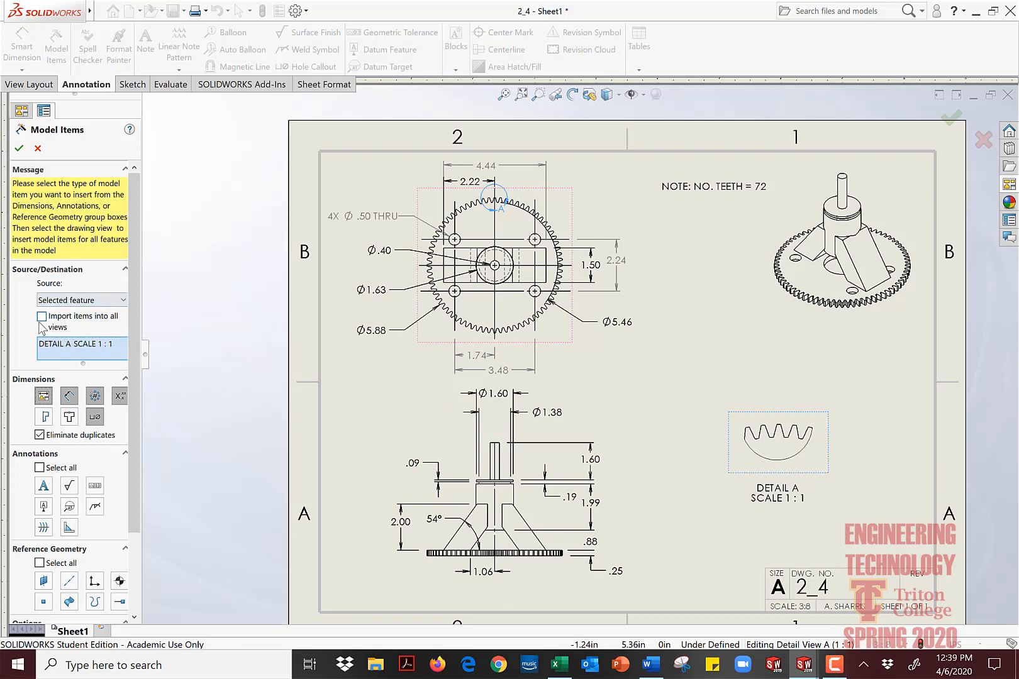
left_click(18, 149)
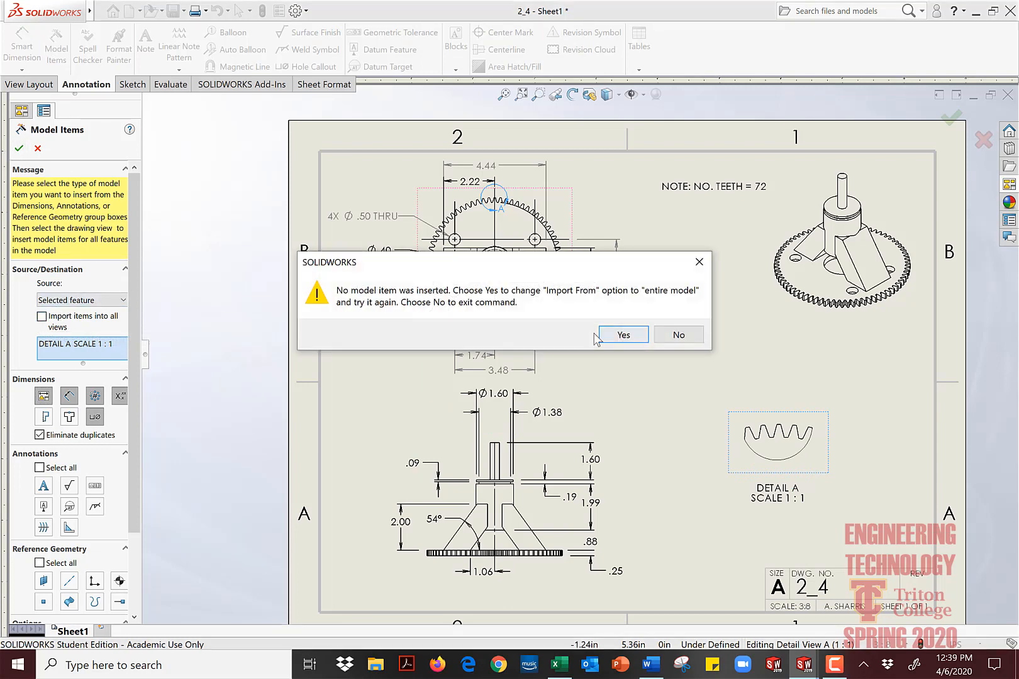
left_click(620, 335)
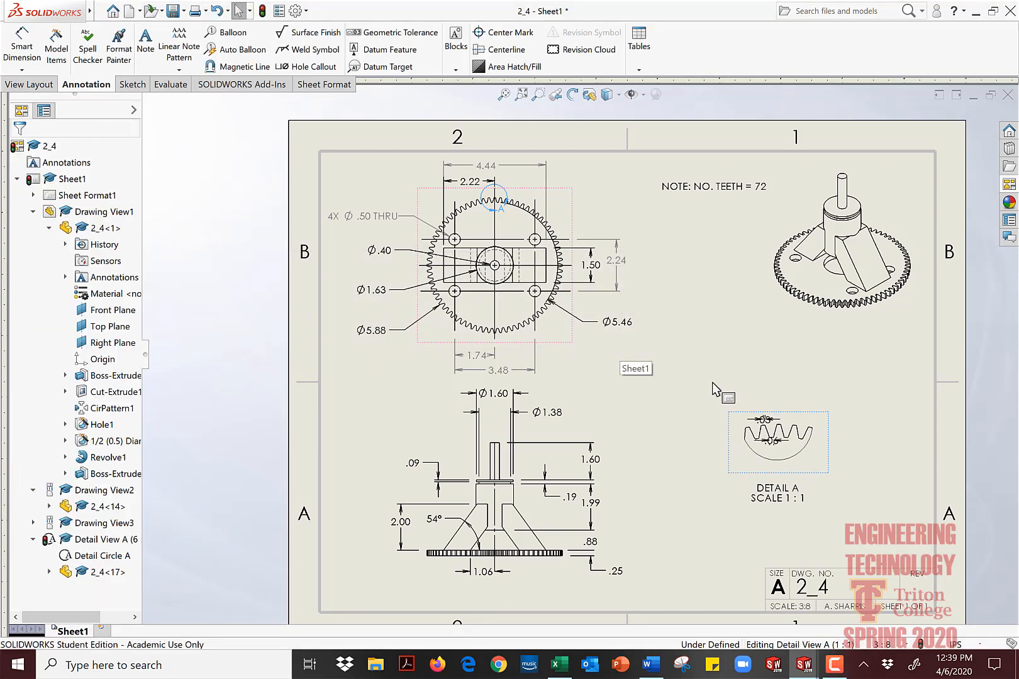
Step: Place the imported .03 dimension above and left of the detail view's teeth, and the .06 dimension below and left
scroll(780, 450, "down", 2)
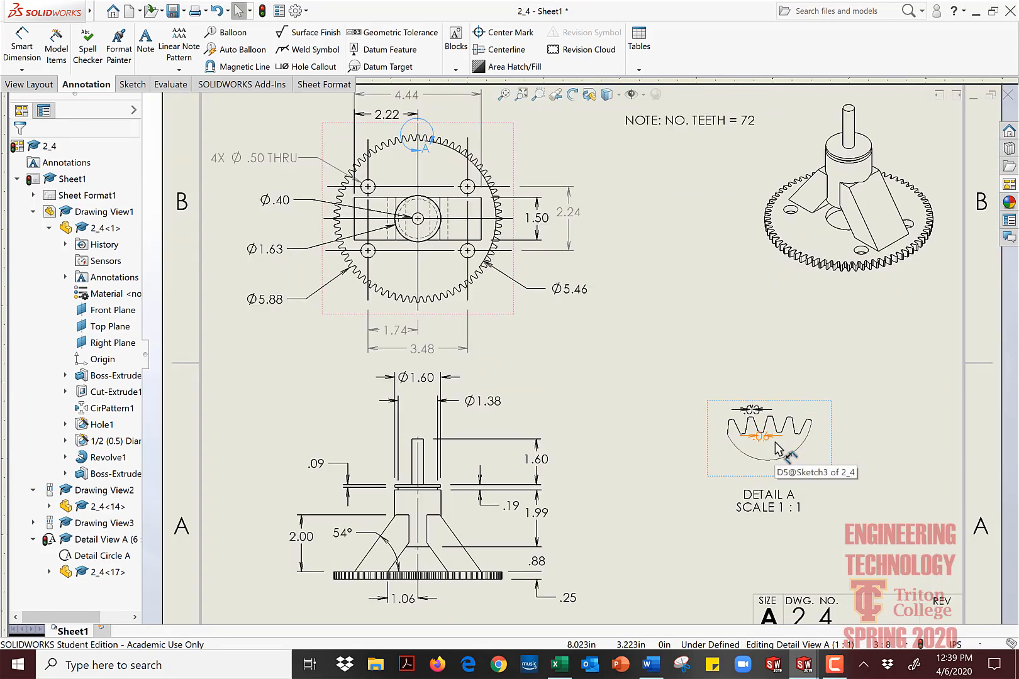
left_click(751, 409)
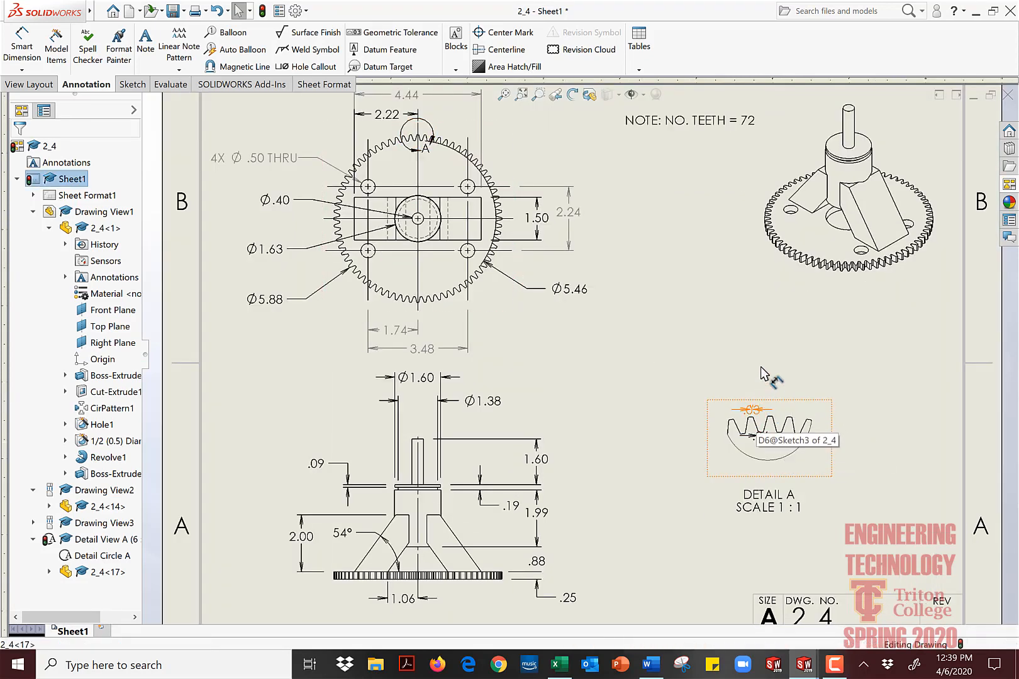
left_click_drag(737, 370, 674, 358)
left_click_drag(782, 391, 772, 431)
left_click_drag(746, 476, 722, 473)
scroll(835, 471, "down", 5)
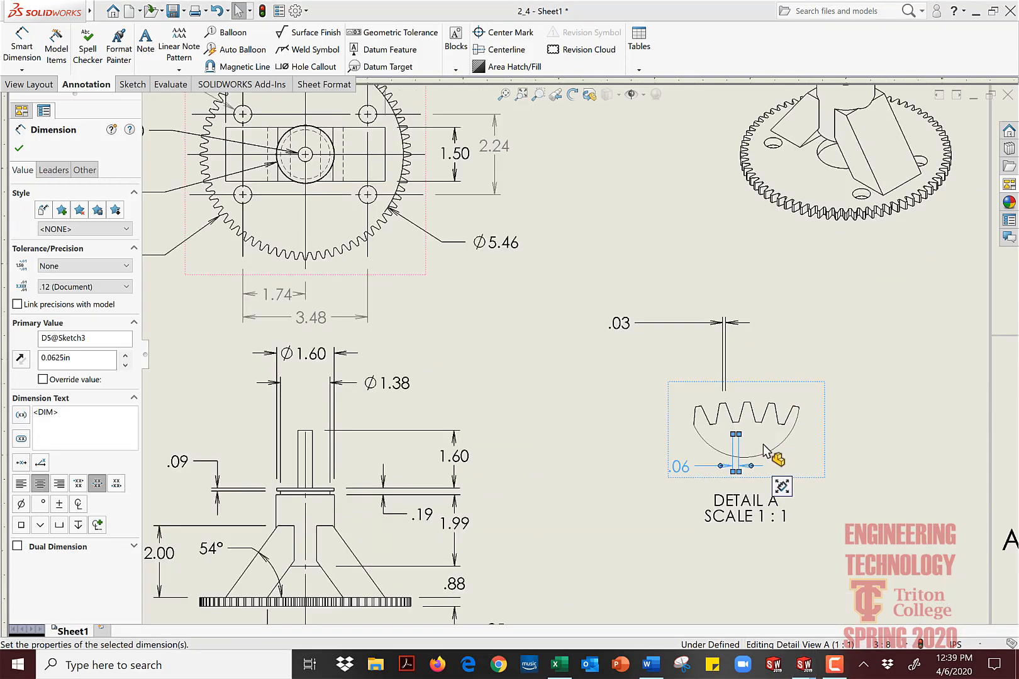
Step: Delete the .03 dimension above the teeth in the detail view
left_click(868, 458)
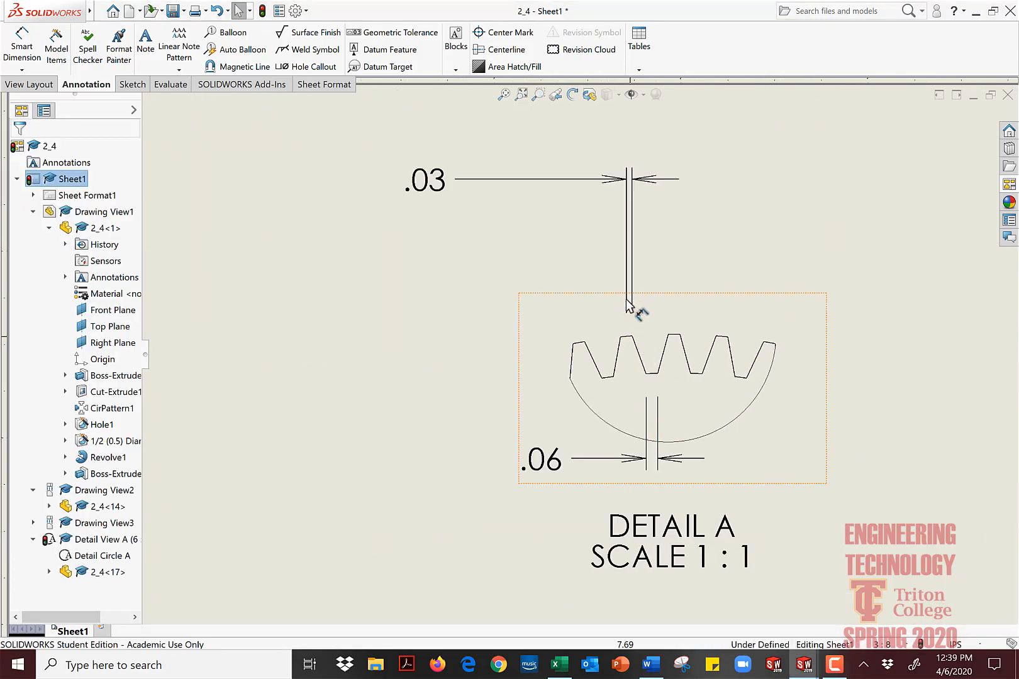
left_click(443, 192)
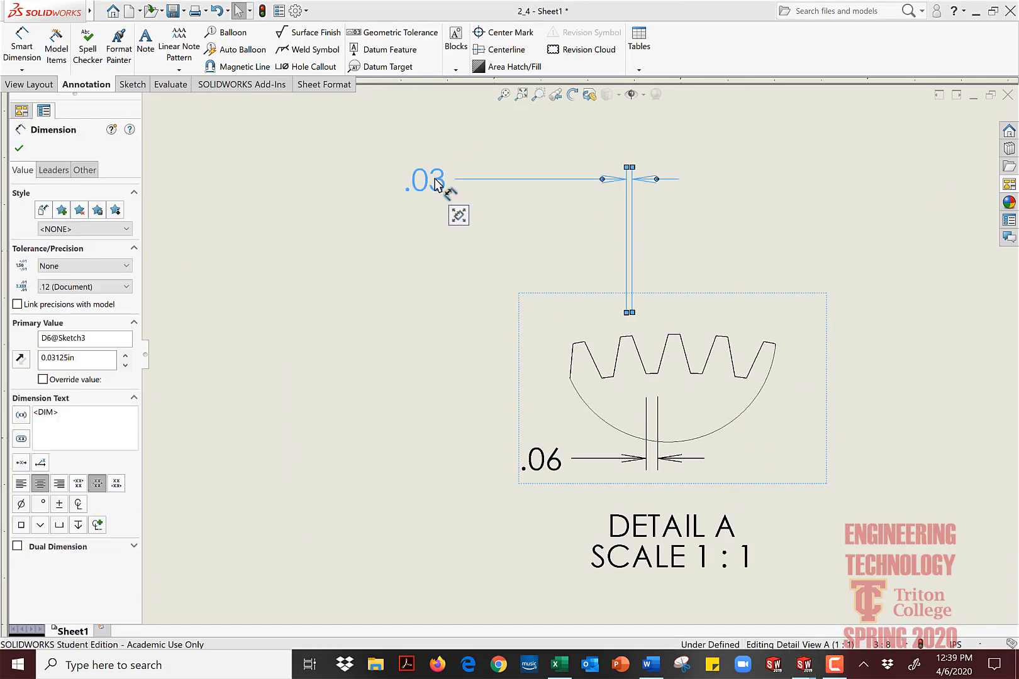
key("Delete")
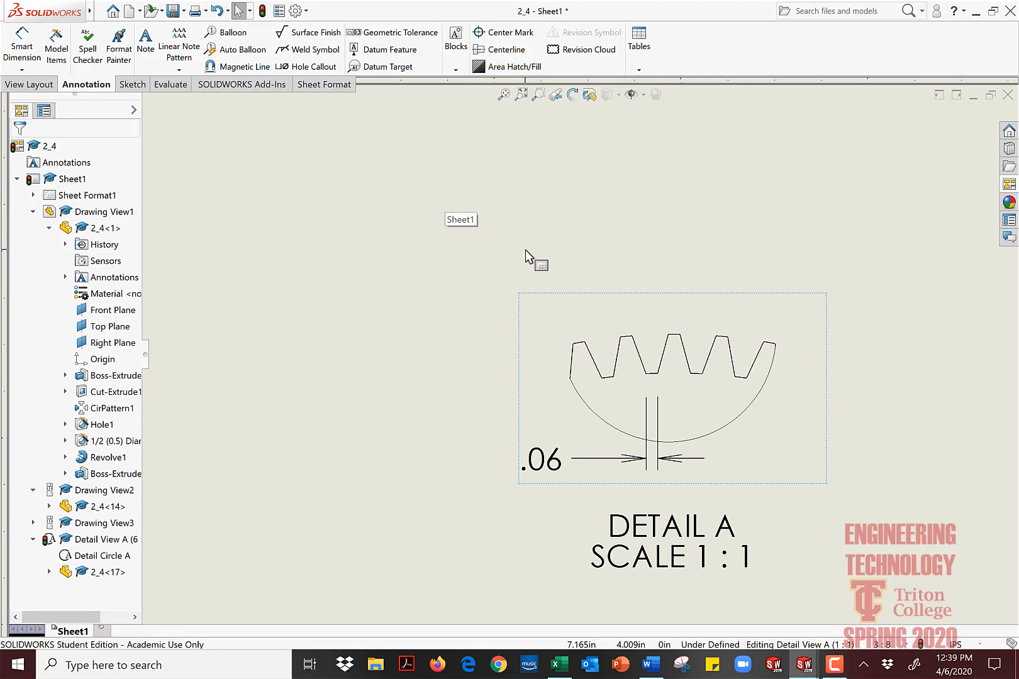
Step: Add centerlines to the middle tooth and its left neighbor in the detail view, using each tooth's two flanks
left_click(485, 52)
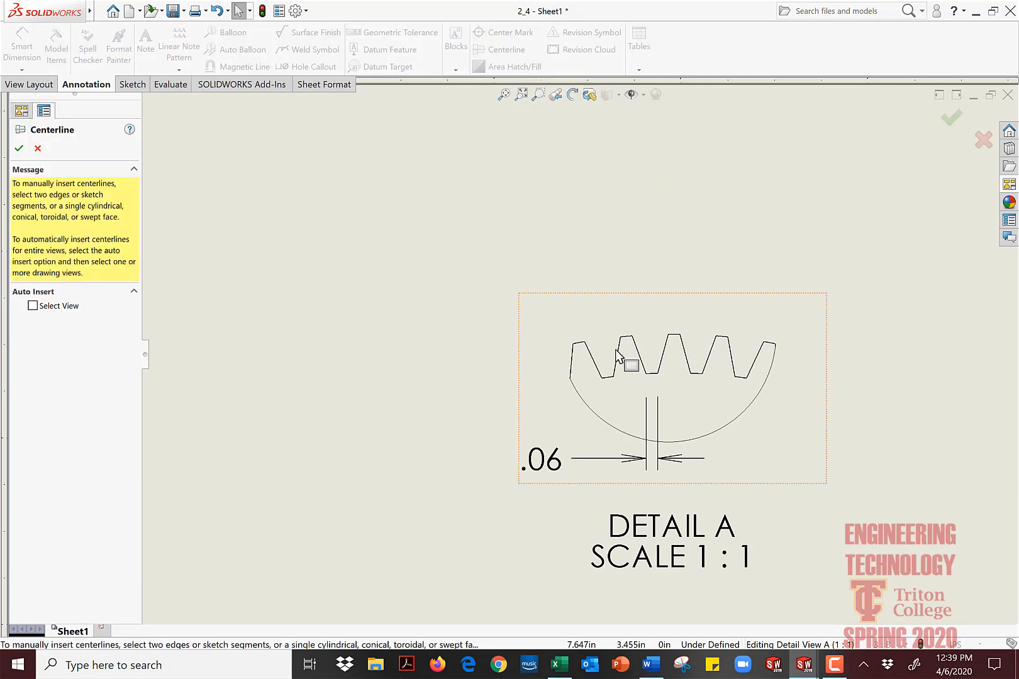
left_click(667, 357)
left_click(687, 360)
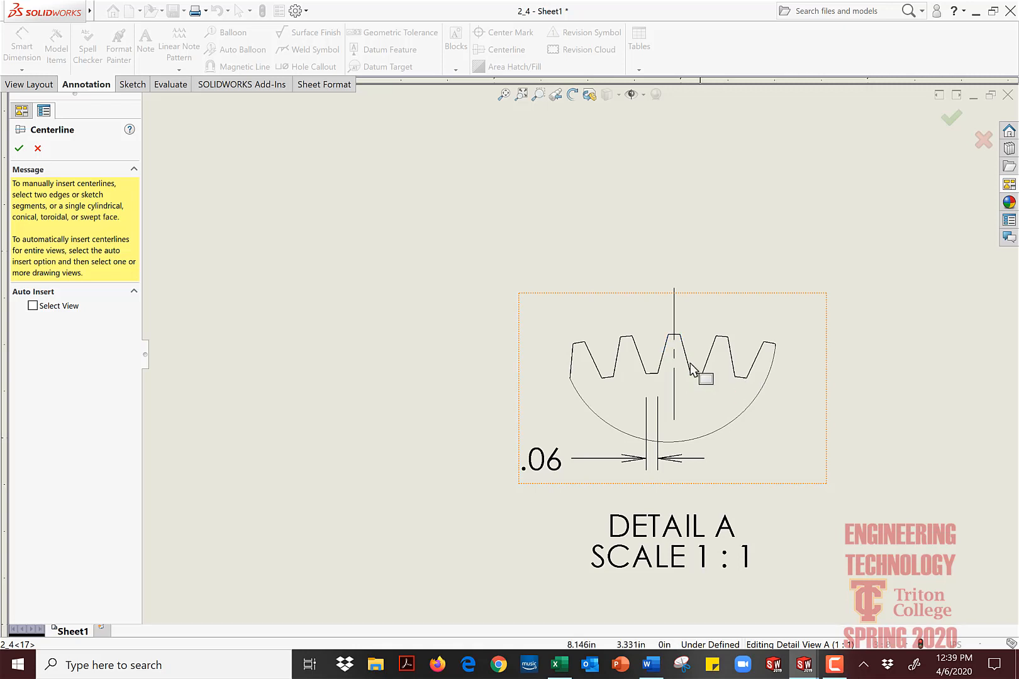
left_click(620, 358)
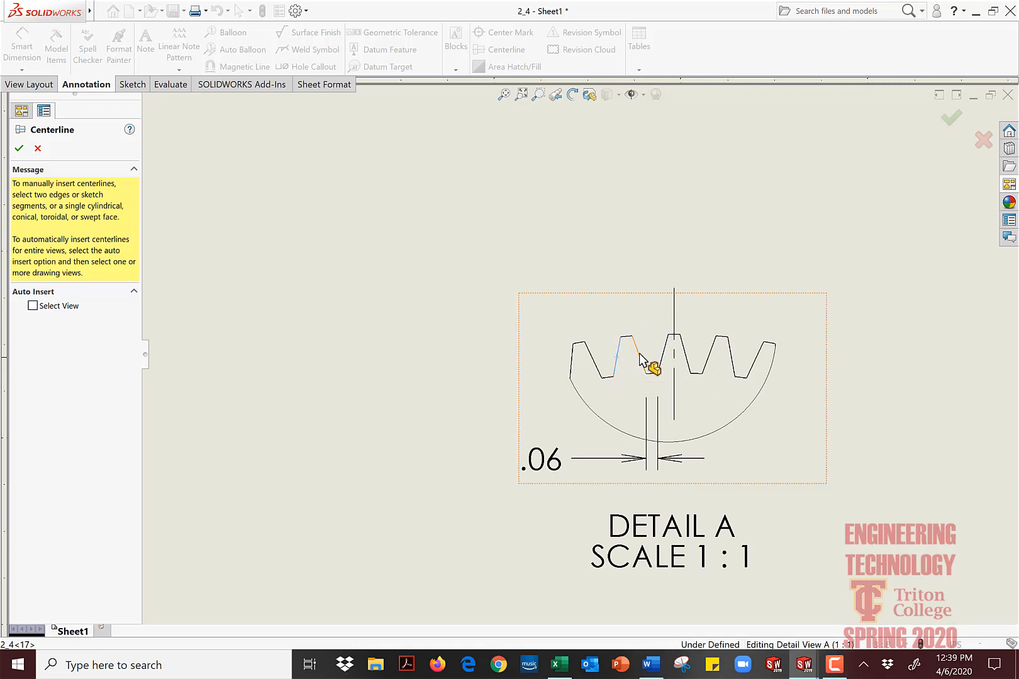
left_click(640, 359)
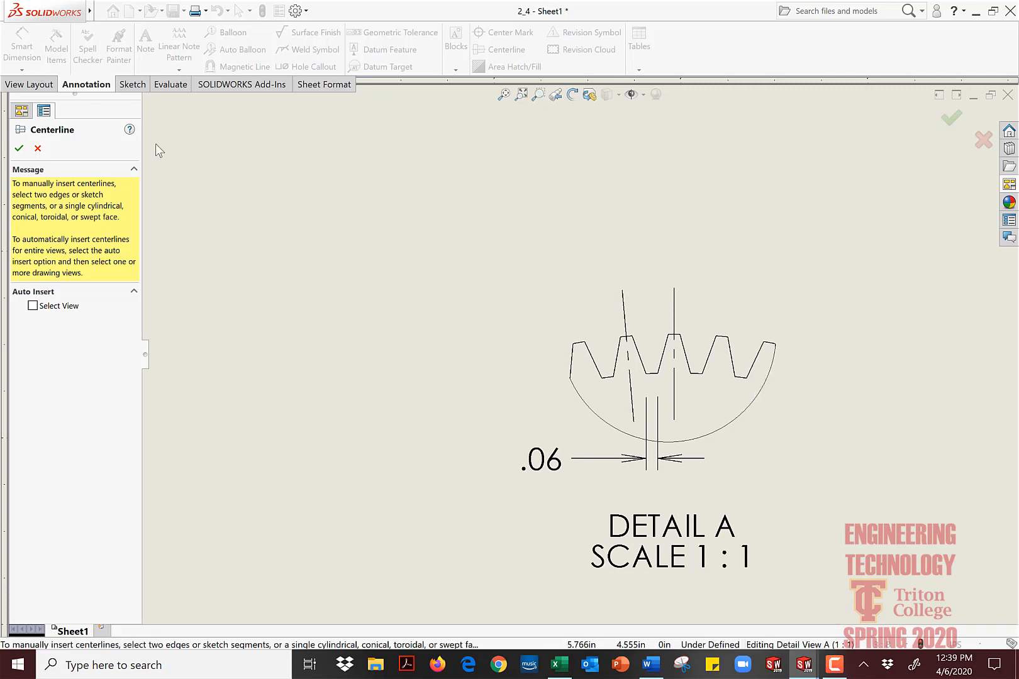
left_click(19, 148)
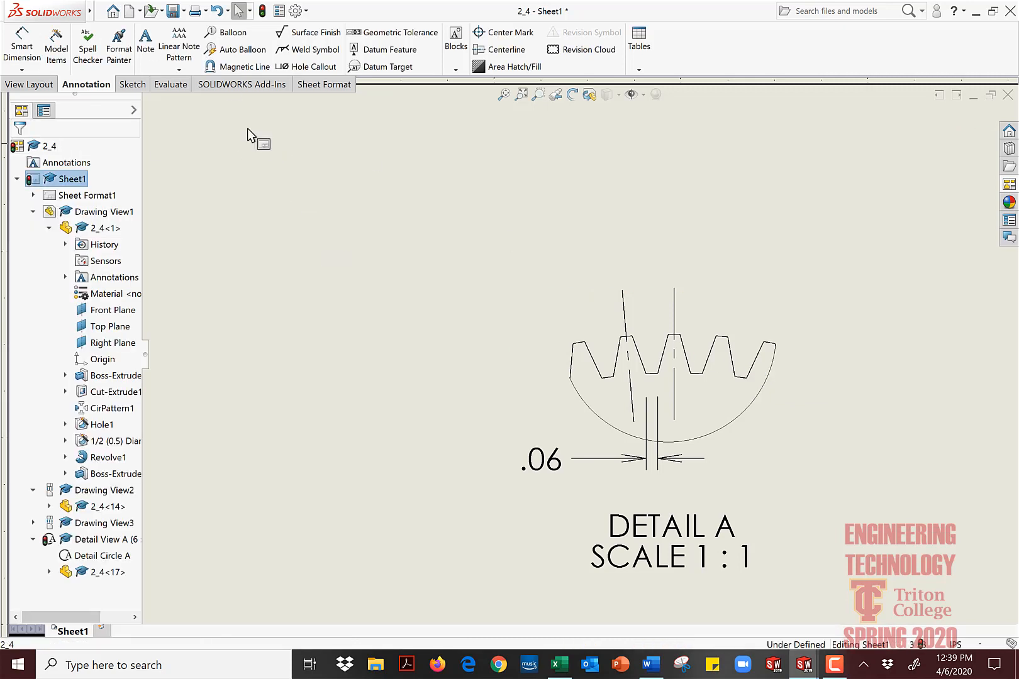
Step: Dimension the angle between the two tooth centerlines, placing the value above the detail view
left_click(22, 46)
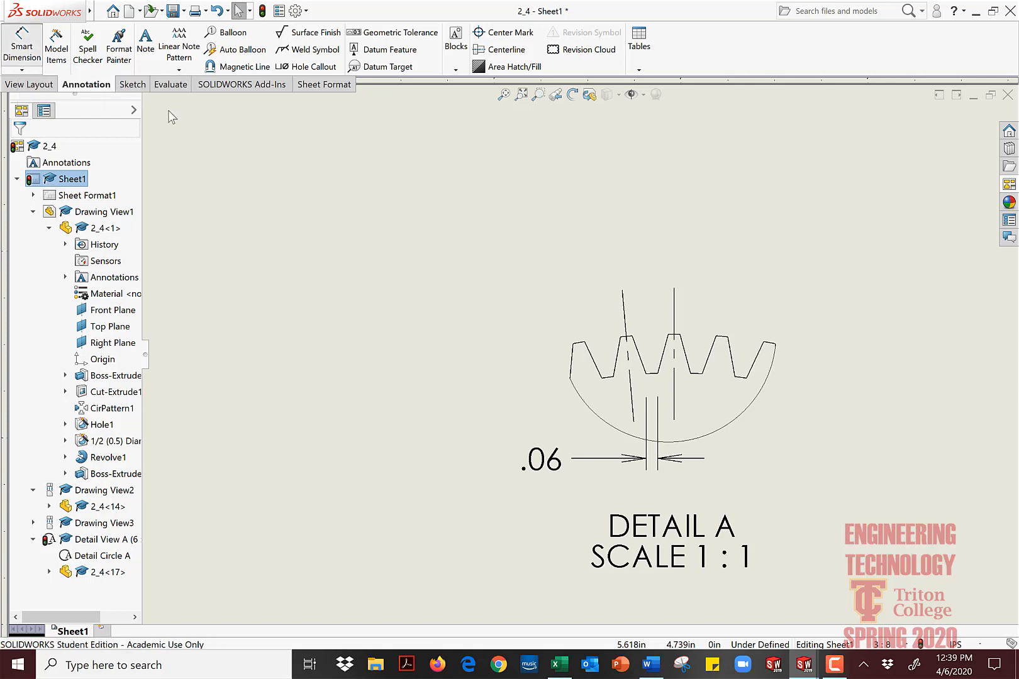
left_click(626, 311)
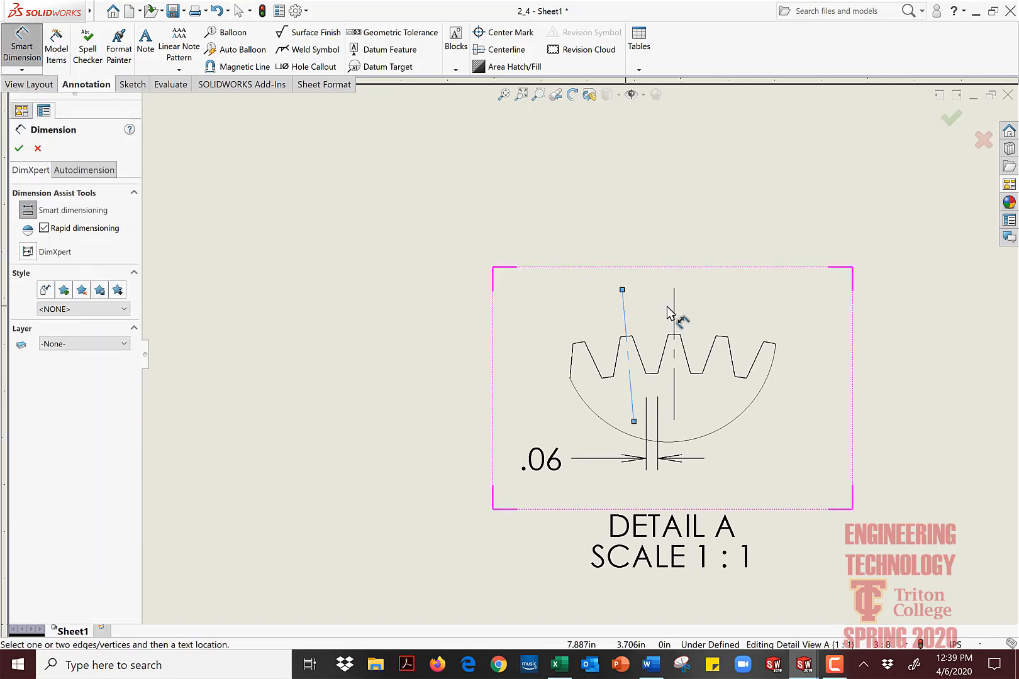
left_click(676, 318)
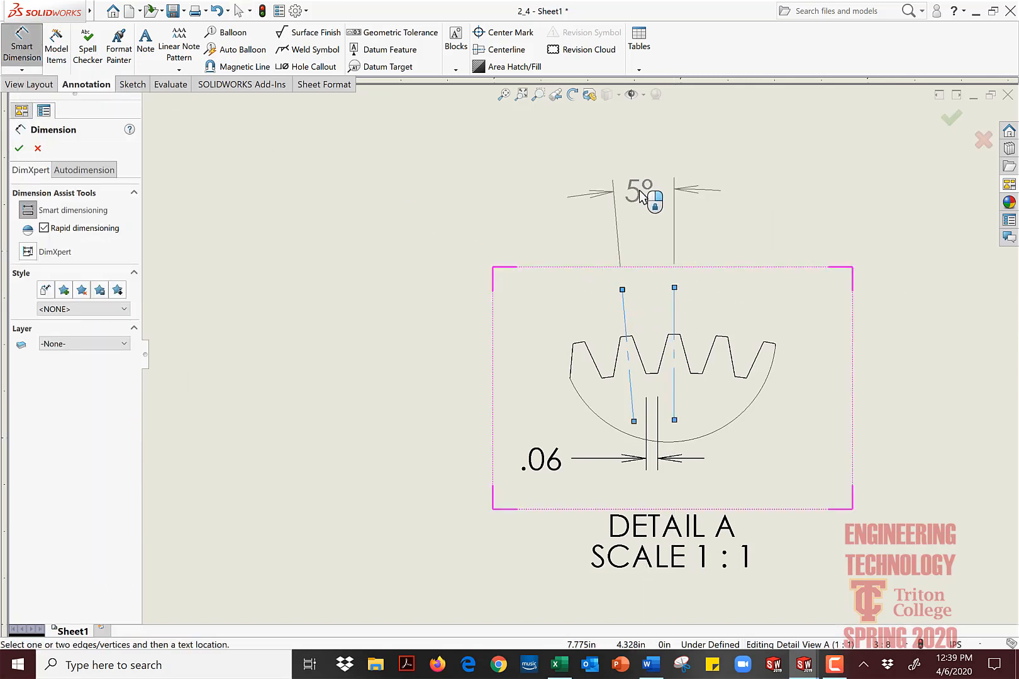
left_click(654, 192)
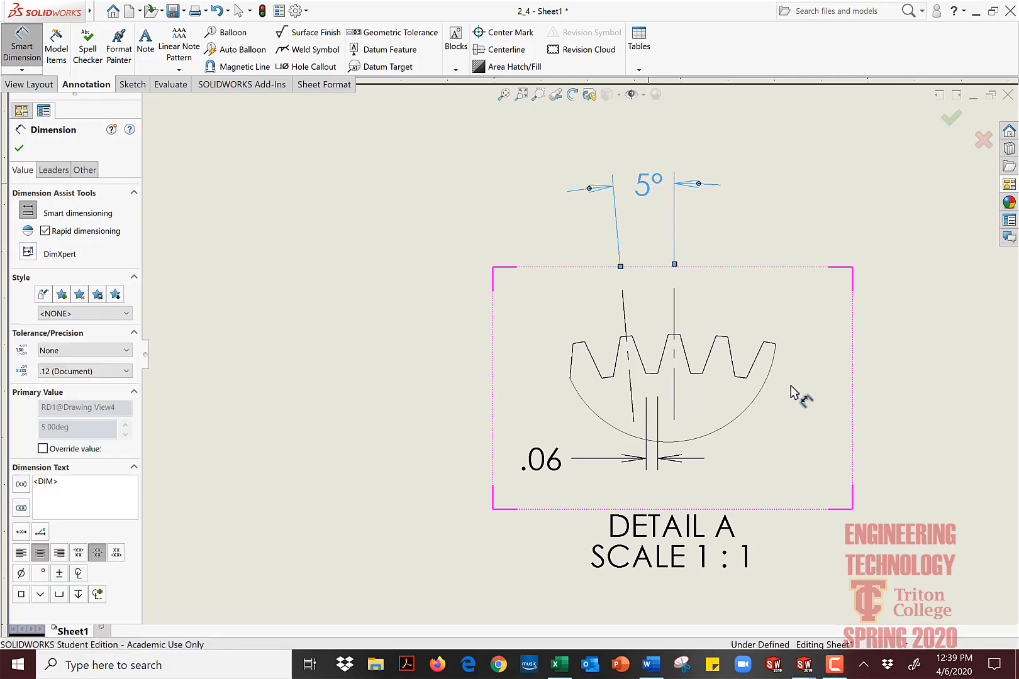
Step: Delete the Ø5.46 root diameter dimension from the gear's circular view
scroll(748, 384, "up", 5)
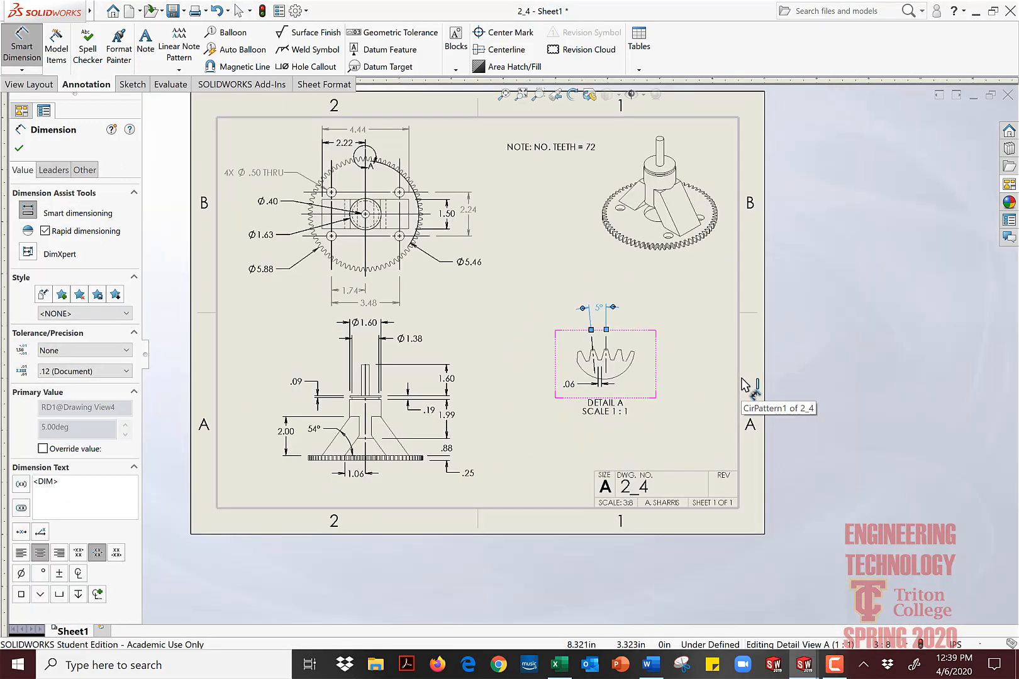
scroll(503, 286, "down", 2)
left_click(470, 268)
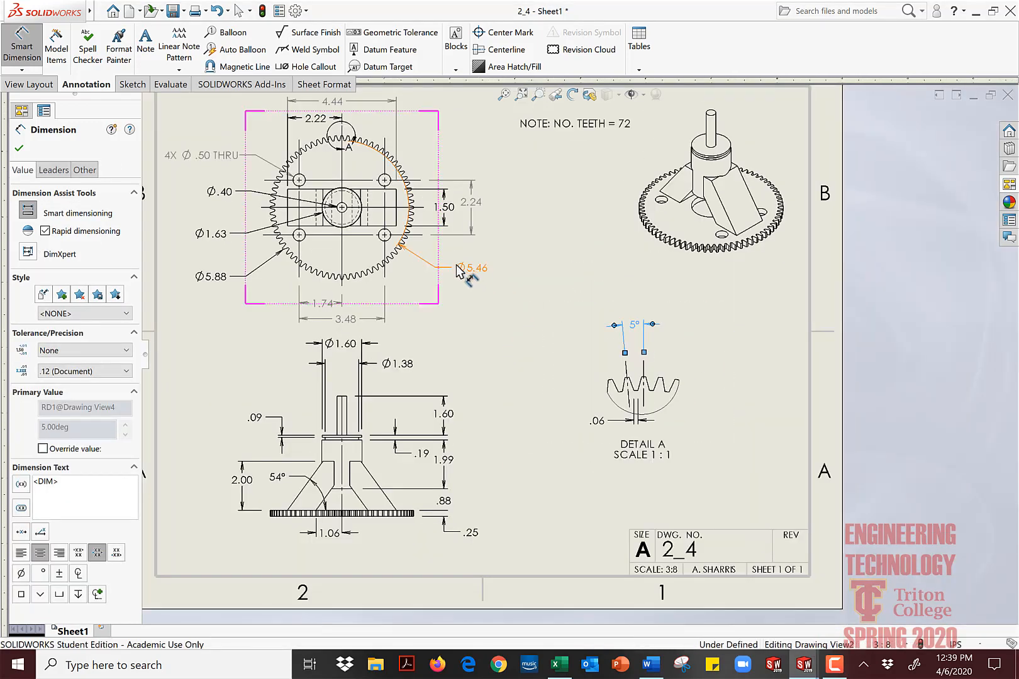
key("Delete")
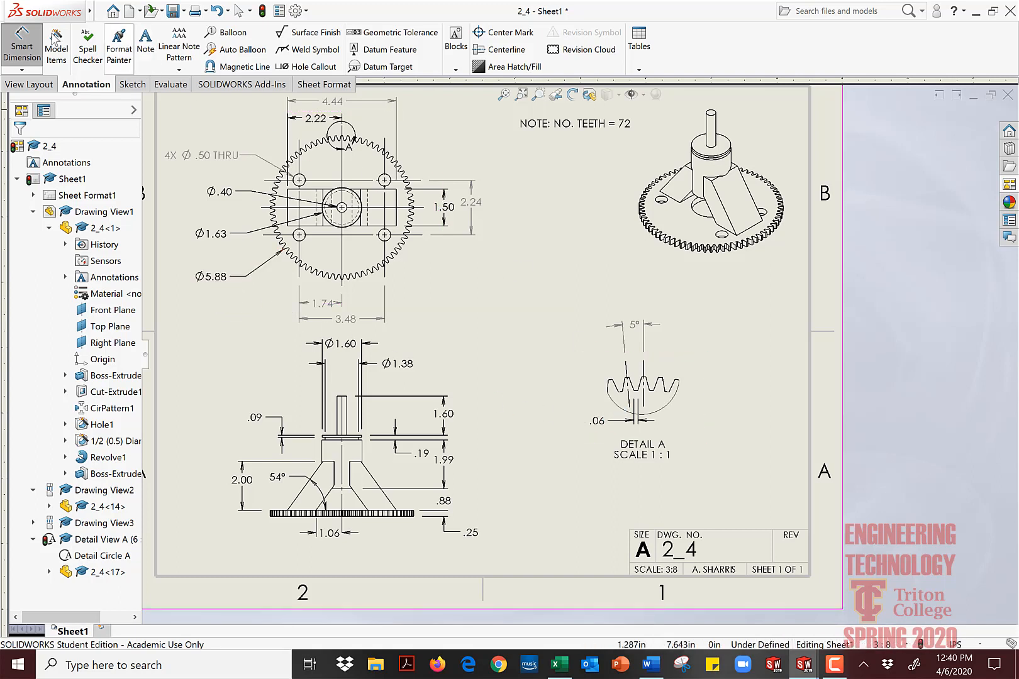
Step: Import the entire model's dimensions into the detail view again and delete the .03 dimension over the teeth
left_click(37, 62)
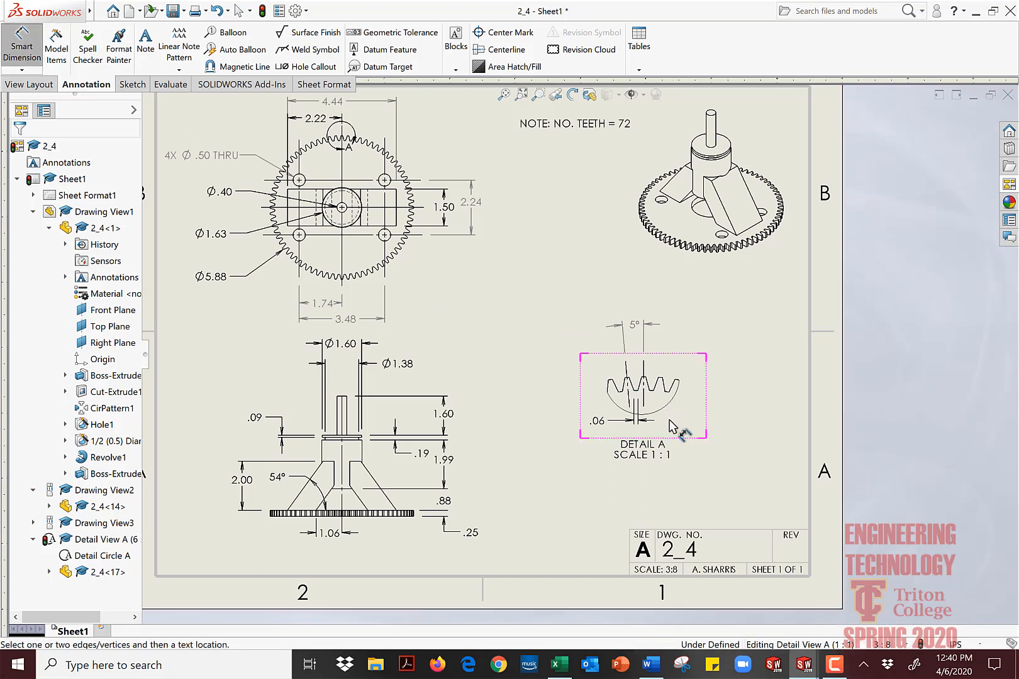
left_click(58, 56)
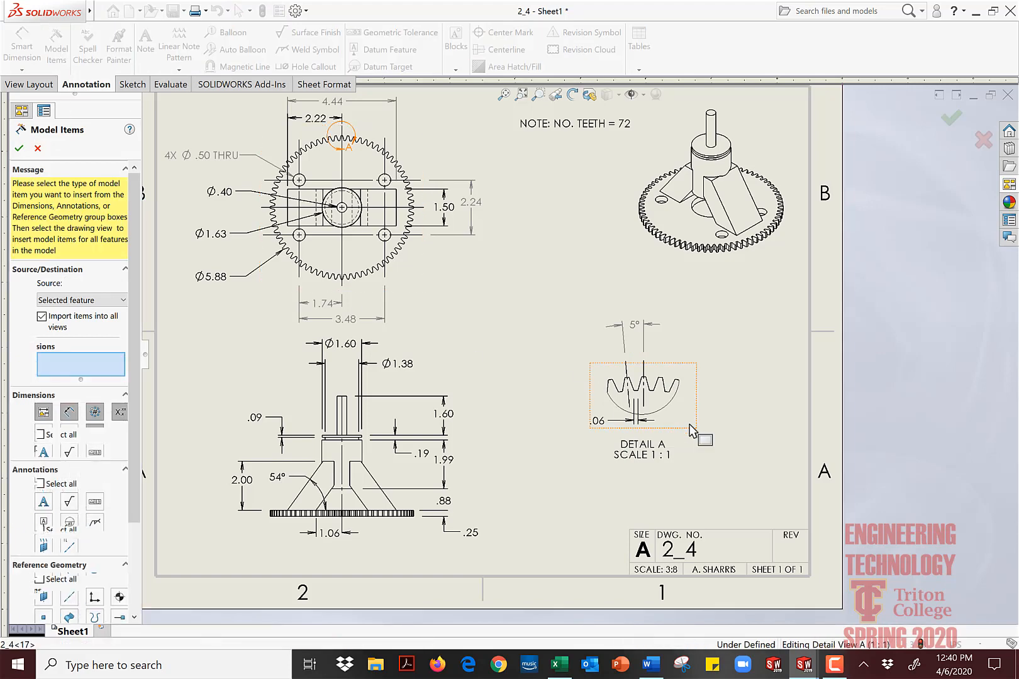
left_click(689, 429)
left_click(17, 149)
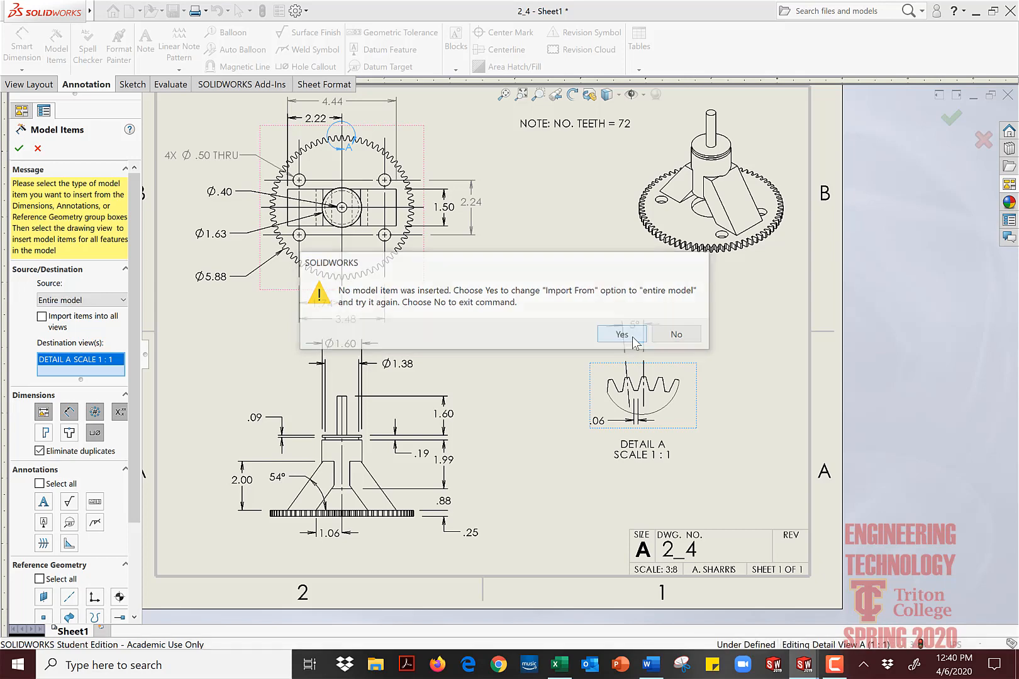
left_click(624, 335)
scroll(658, 385, "down", 4)
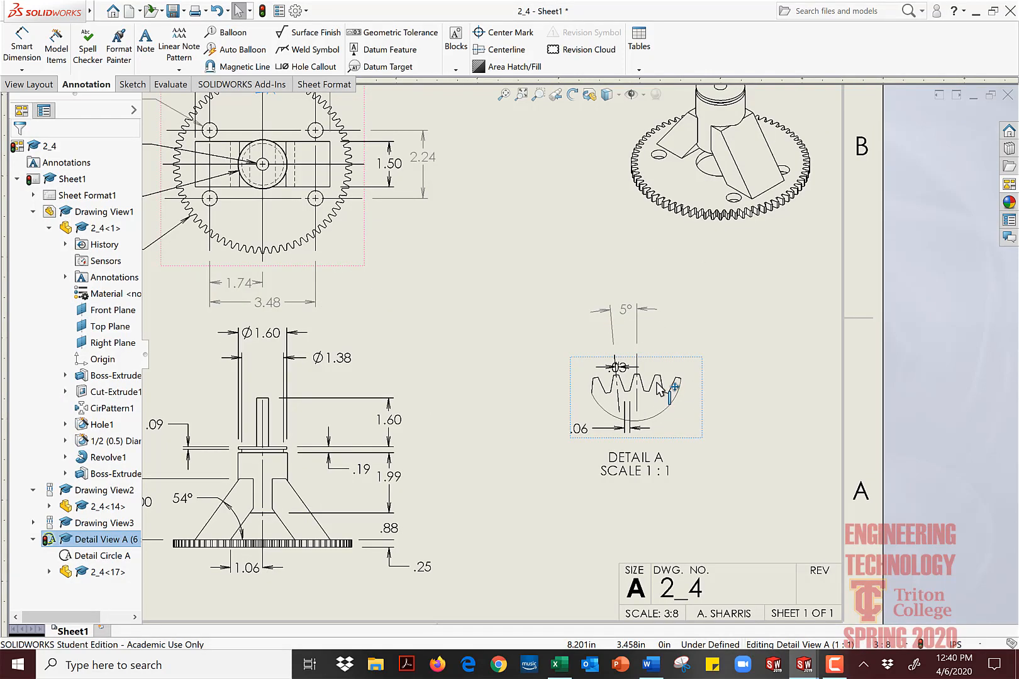
left_click(588, 355)
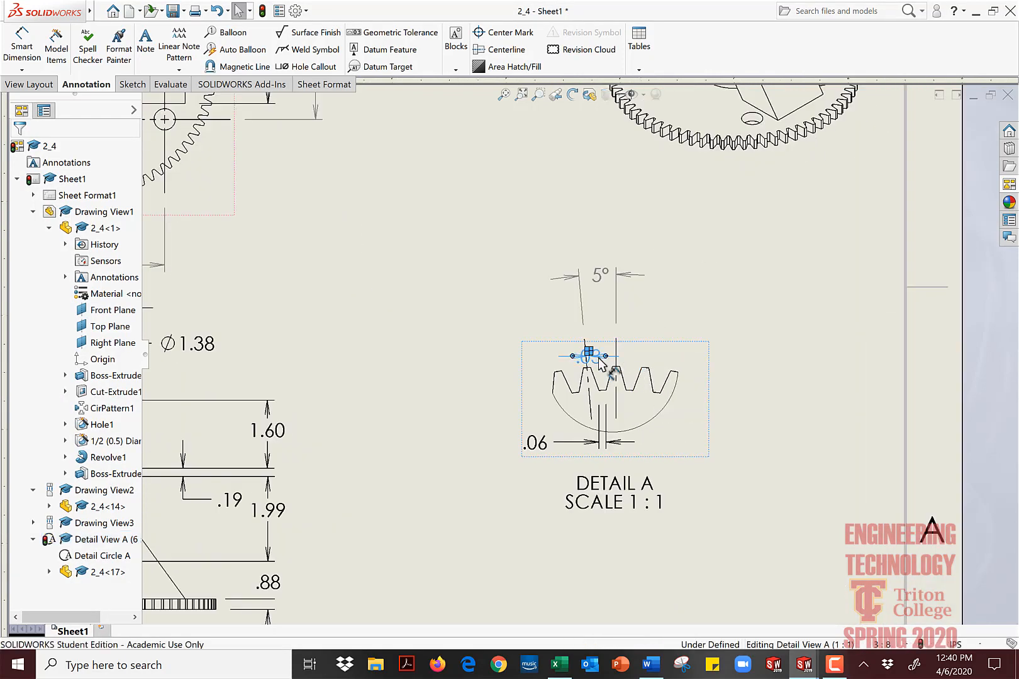
key("Delete")
scroll(649, 378, "down", 2)
scroll(648, 376, "up", 5)
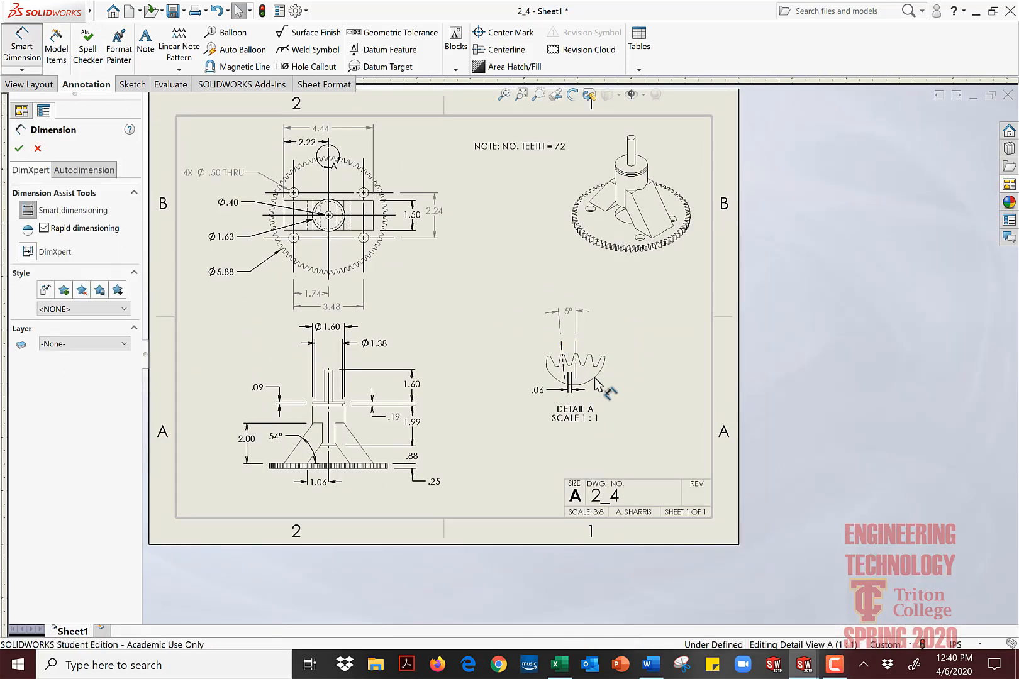
scroll(588, 363, "down", 3)
scroll(597, 332, "down", 2)
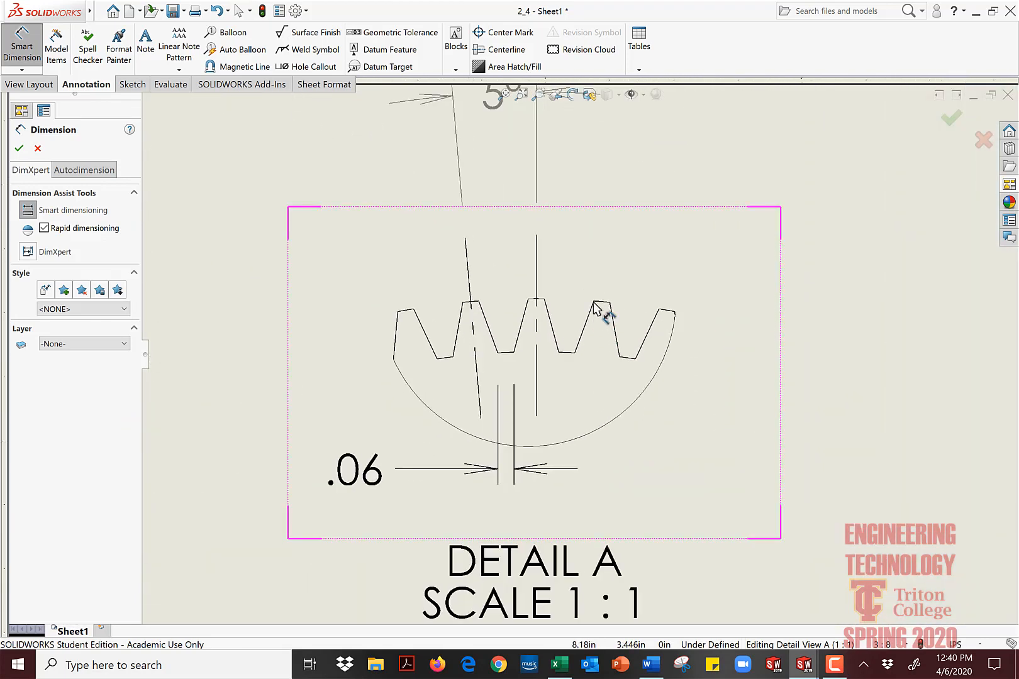
left_click(567, 353)
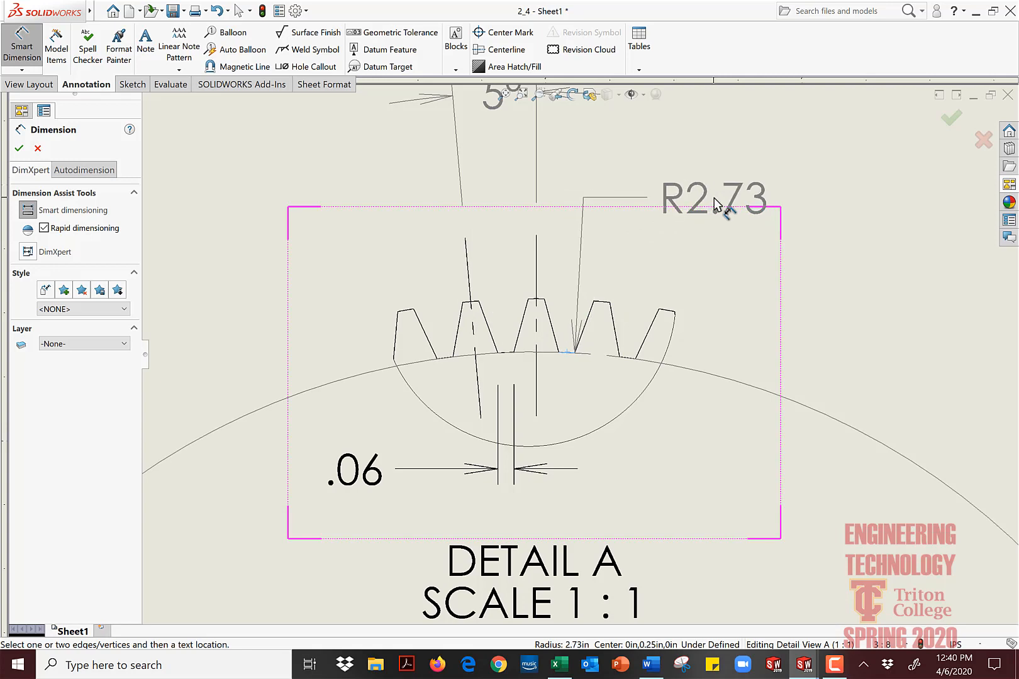
scroll(713, 200, "up", 3)
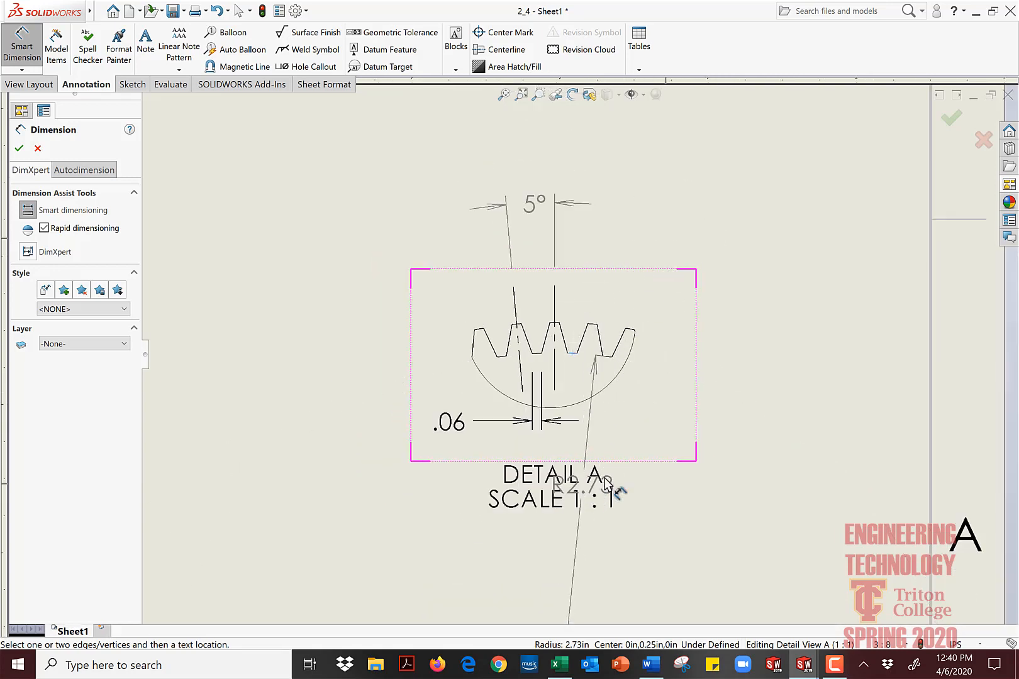
left_click(640, 348)
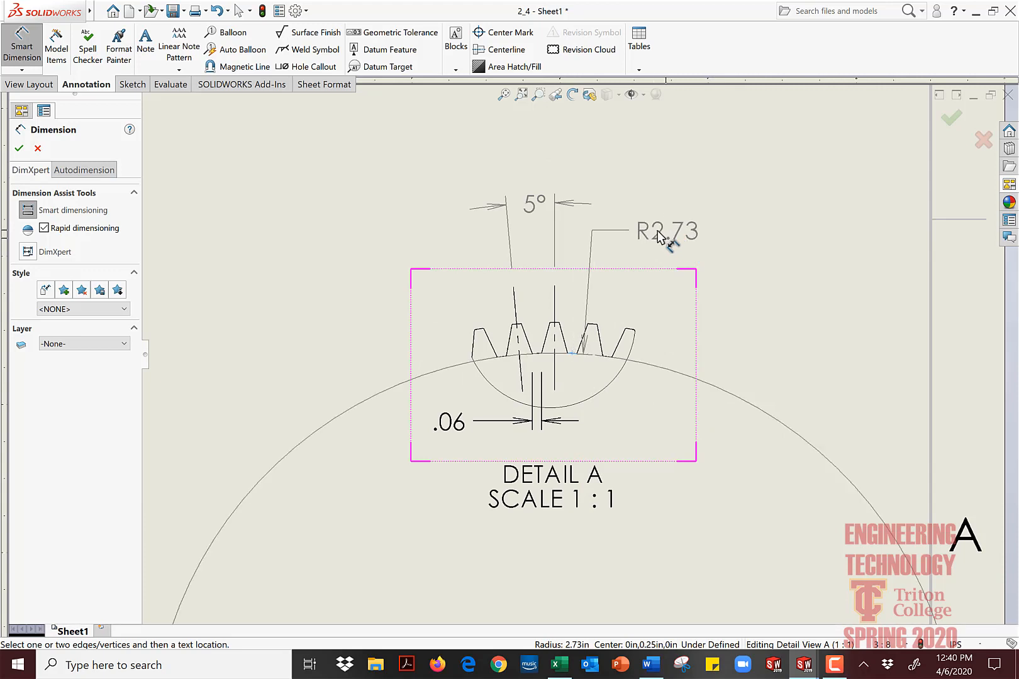
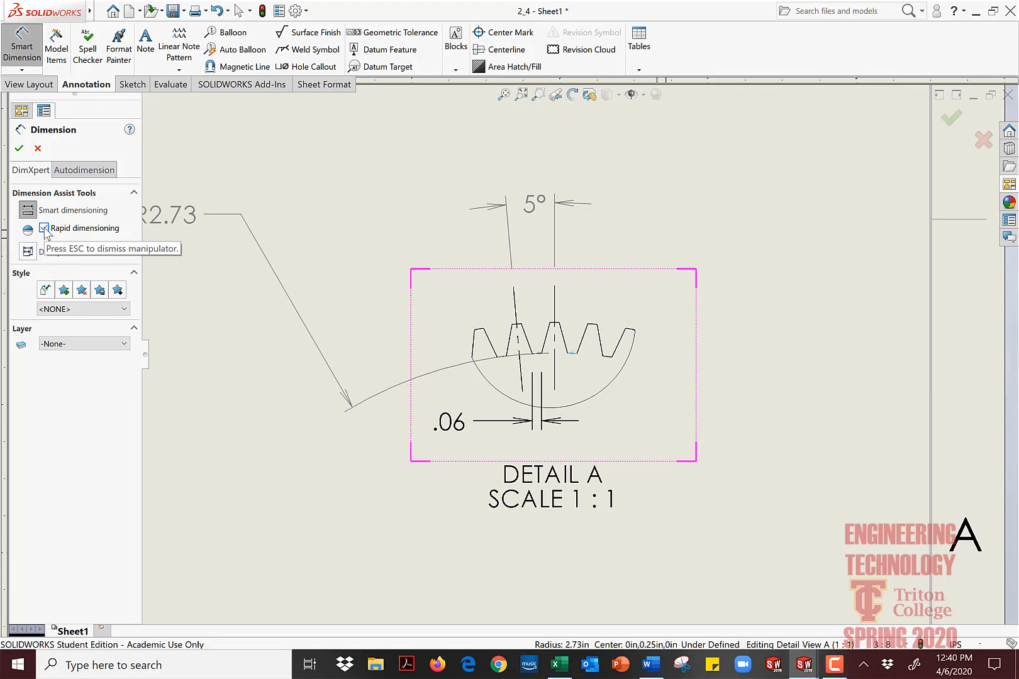
left_click(84, 171)
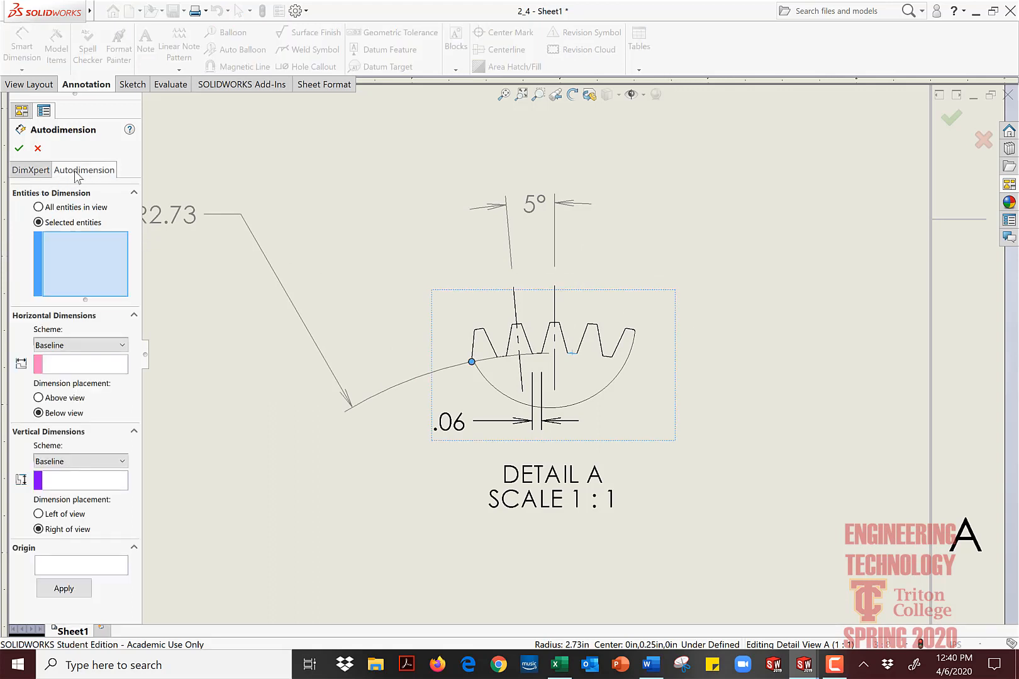
left_click(30, 169)
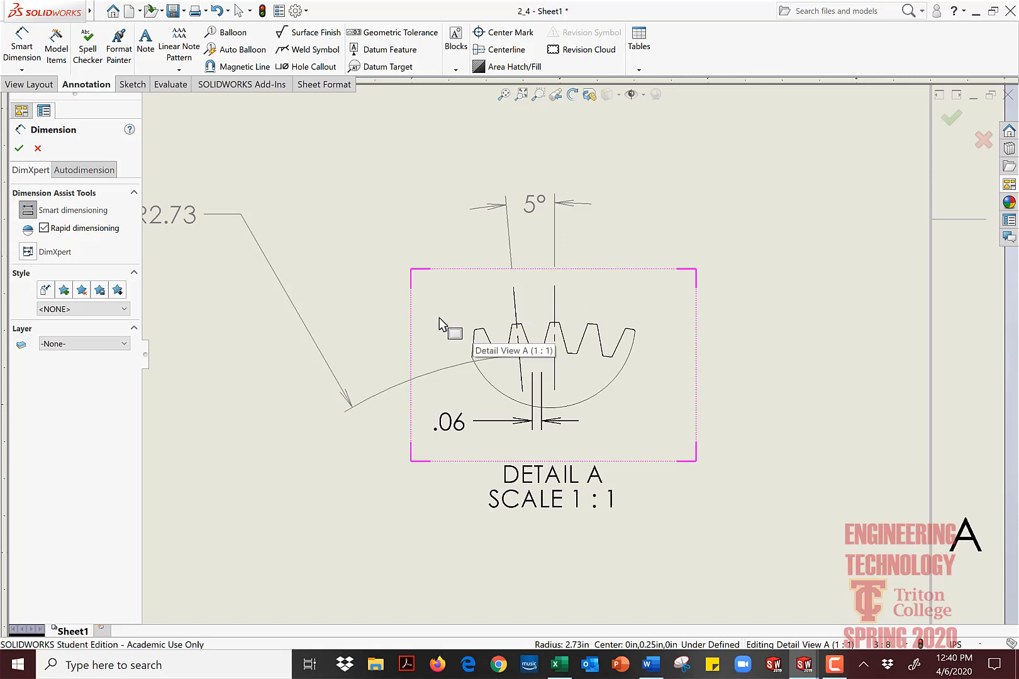
key("Escape")
Step: Import the entire model's dimensions into the gear's circular view
scroll(419, 331, "up", 3)
scroll(419, 331, "up", 2)
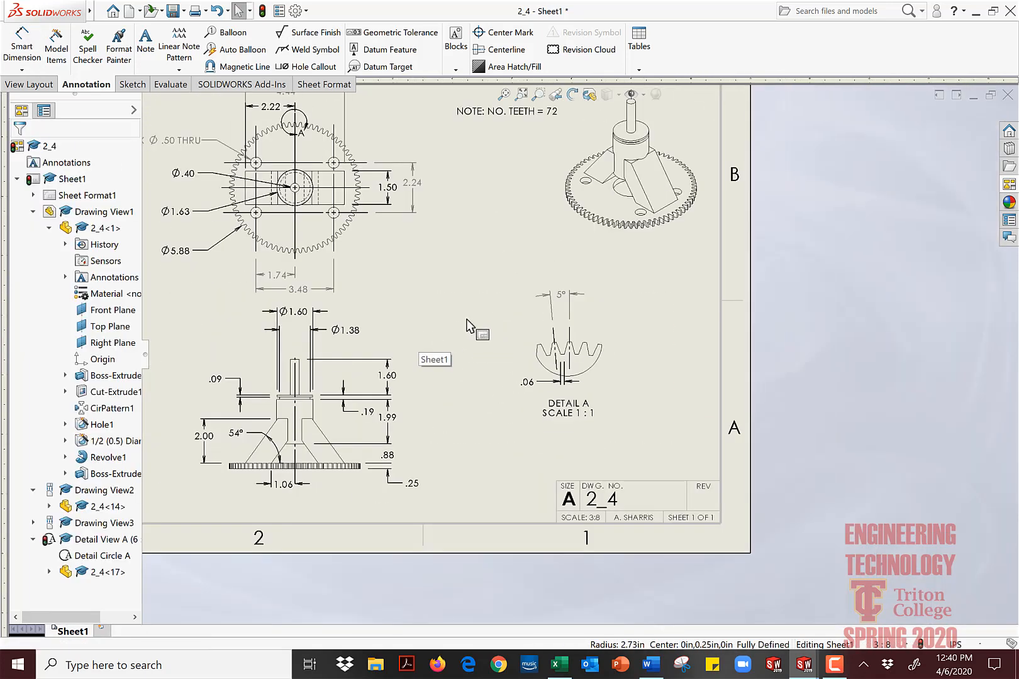
scroll(468, 317, "down", 3)
scroll(481, 313, "up", 2)
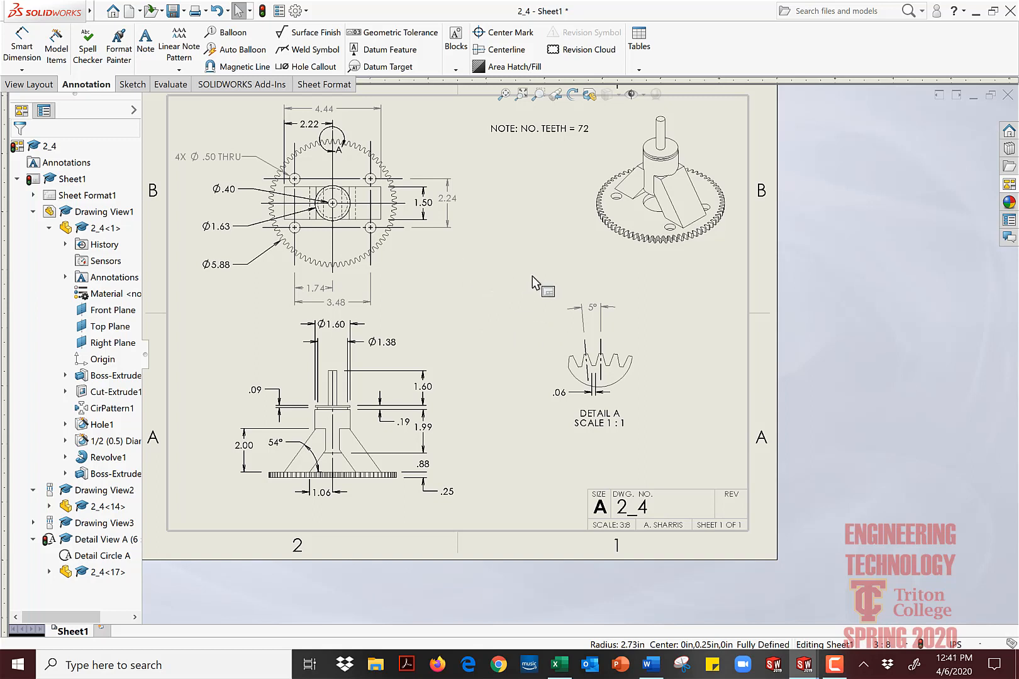
key("z")
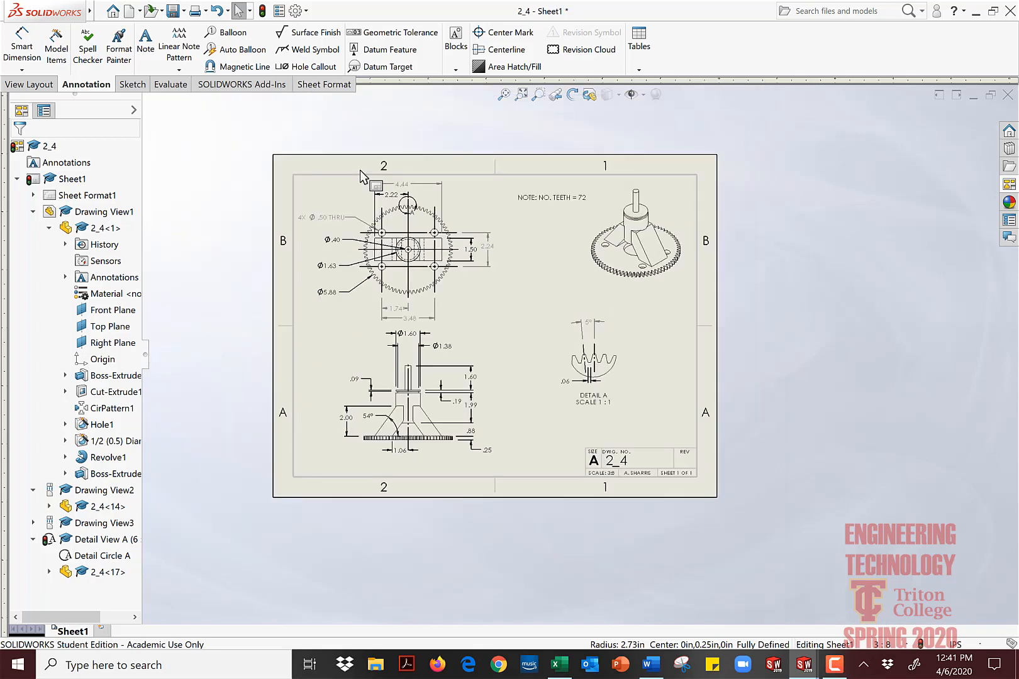
scroll(359, 170, "down", 4)
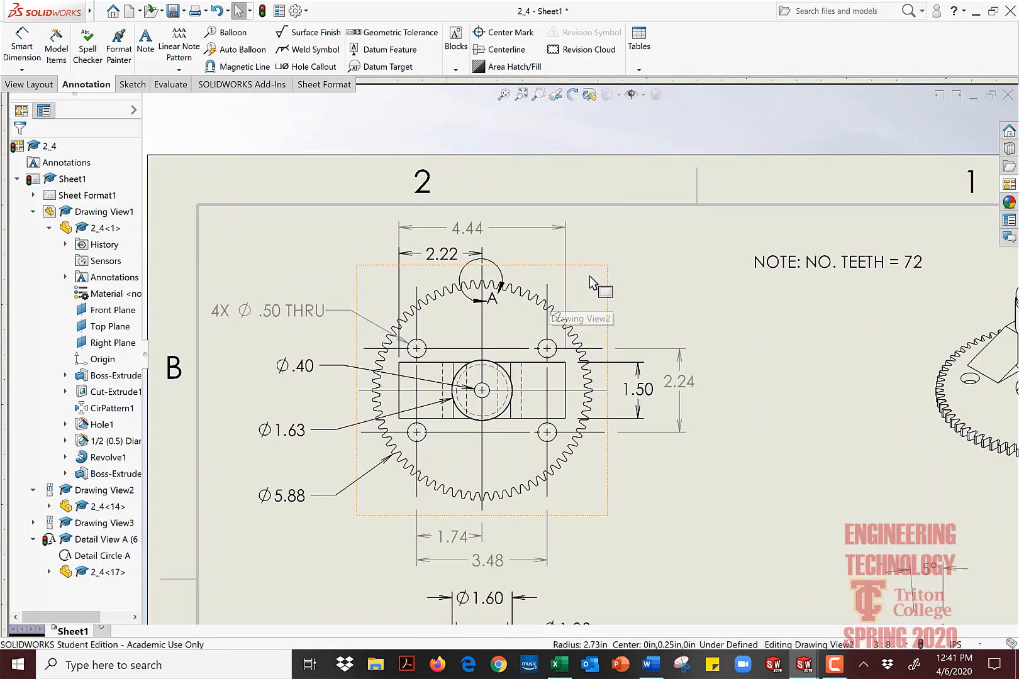
left_click(589, 275)
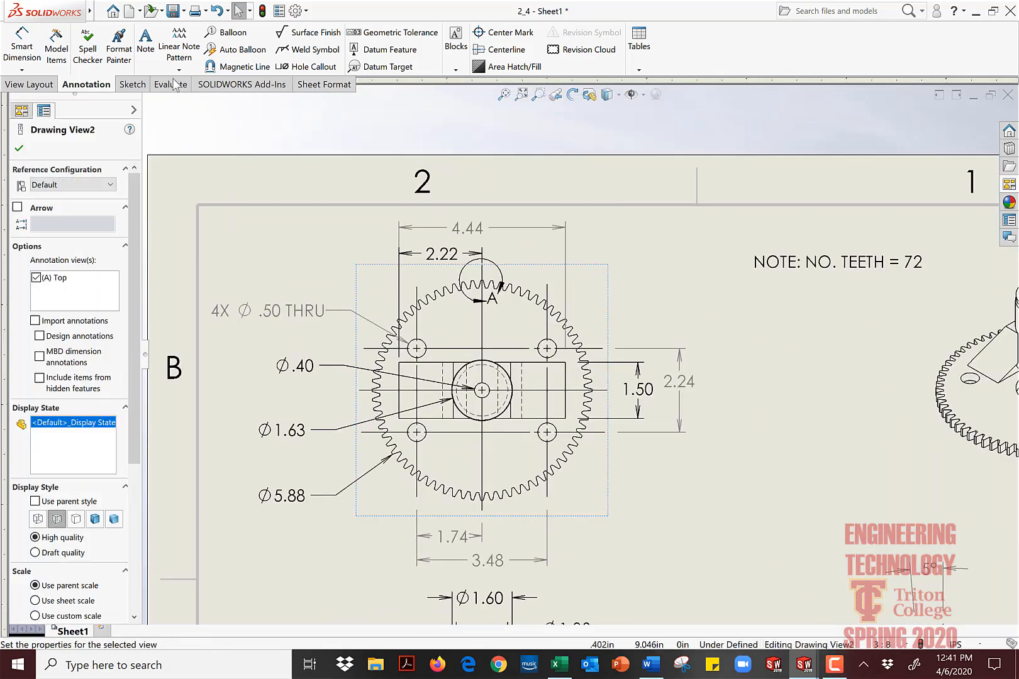
left_click(55, 57)
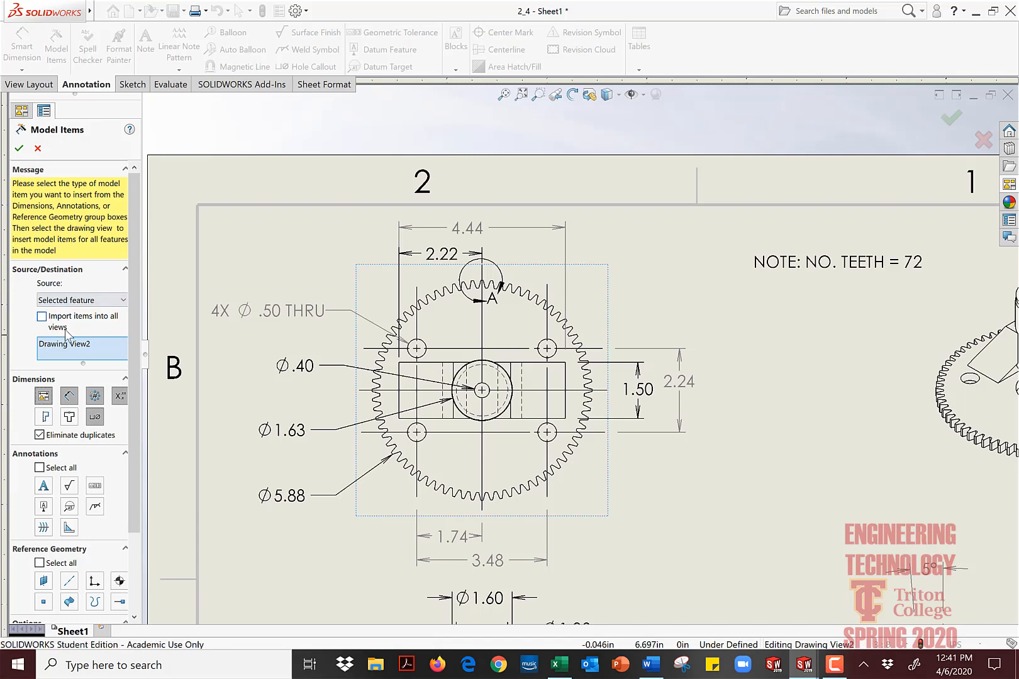
left_click(19, 150)
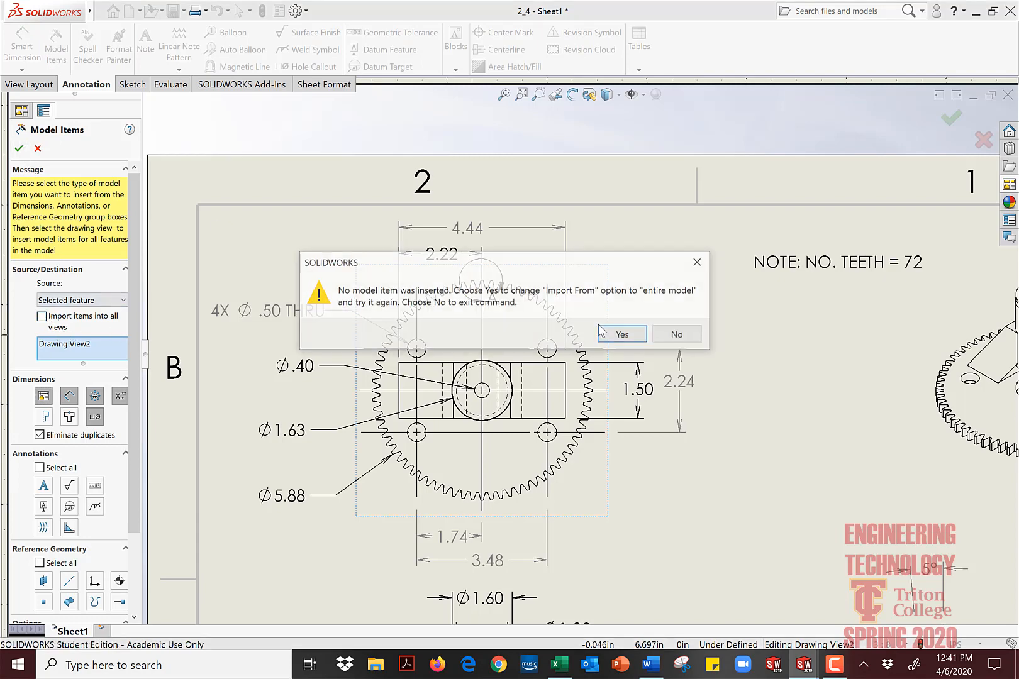
left_click(634, 338)
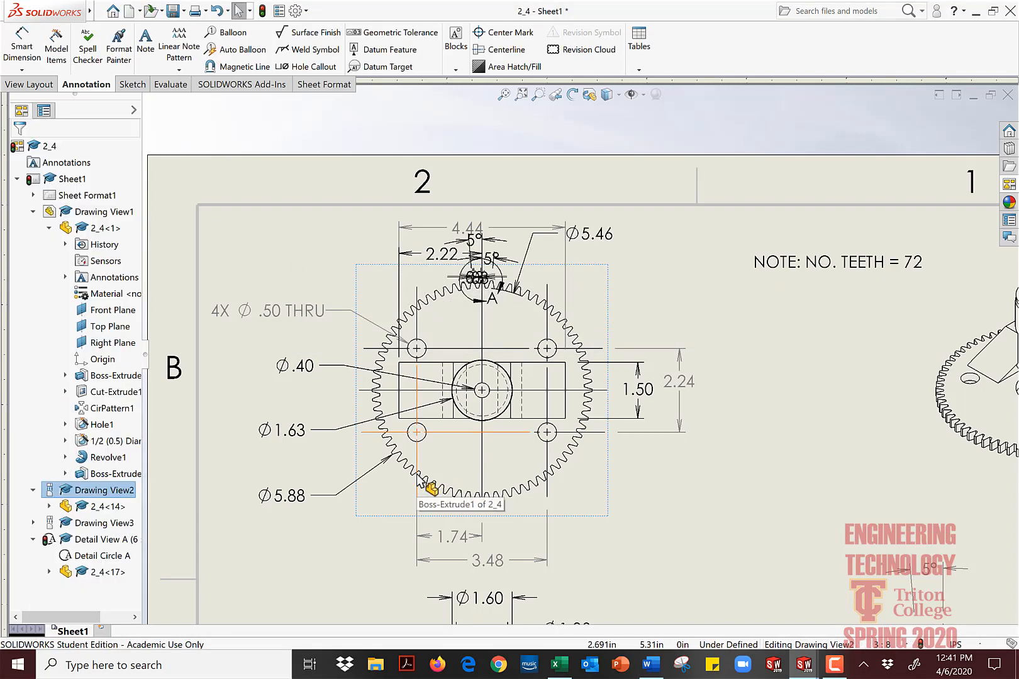
Step: Move the Ø5.46 root diameter dimension to the upper left of the gear's circular view, above the 4X Ø.50 THRU callout
scroll(375, 507, "down", 1)
scroll(518, 327, "down", 1)
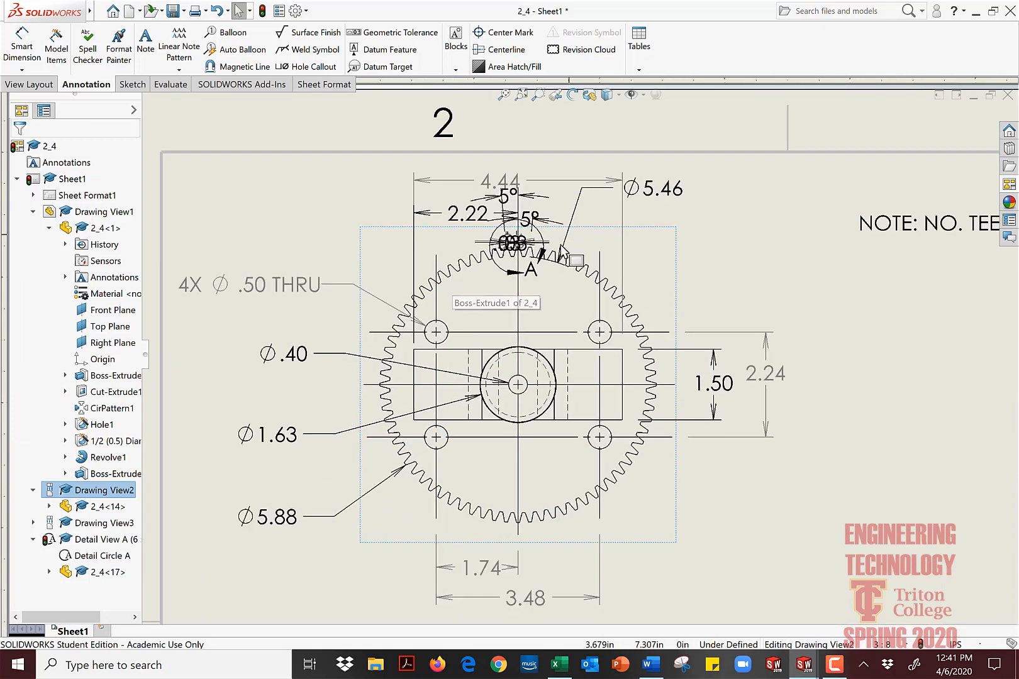
scroll(554, 296, "down", 1)
left_click_drag(692, 195, 215, 223)
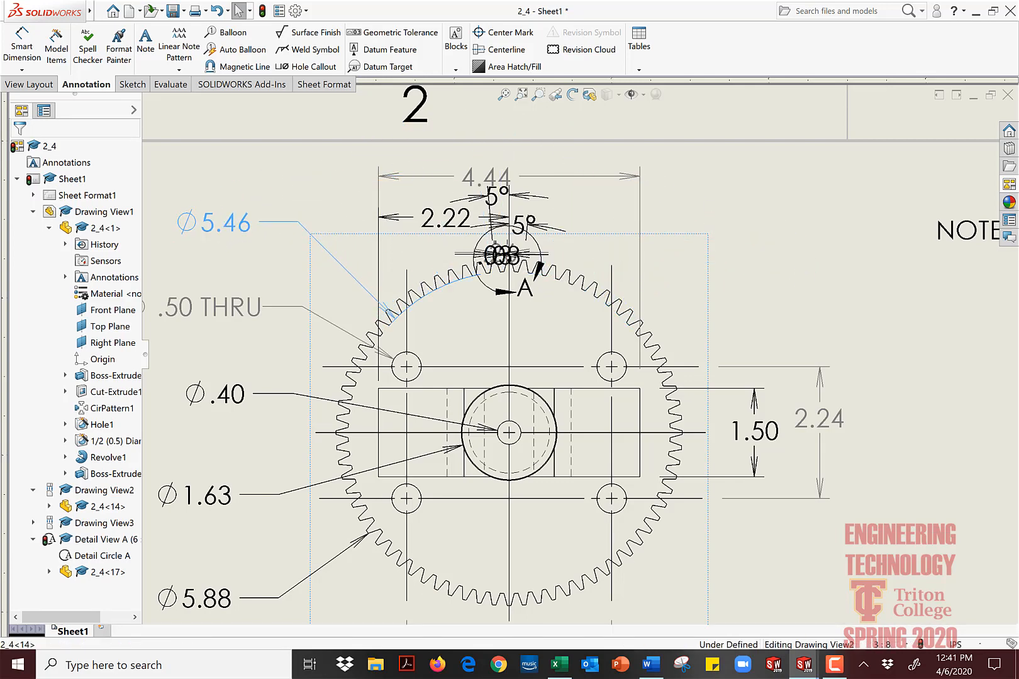
left_click(283, 182)
Step: Delete the imported 5°, .26 and .03 tooth dimensions crowded around detail circle A in the gear's circular view
scroll(518, 215, "down", 2)
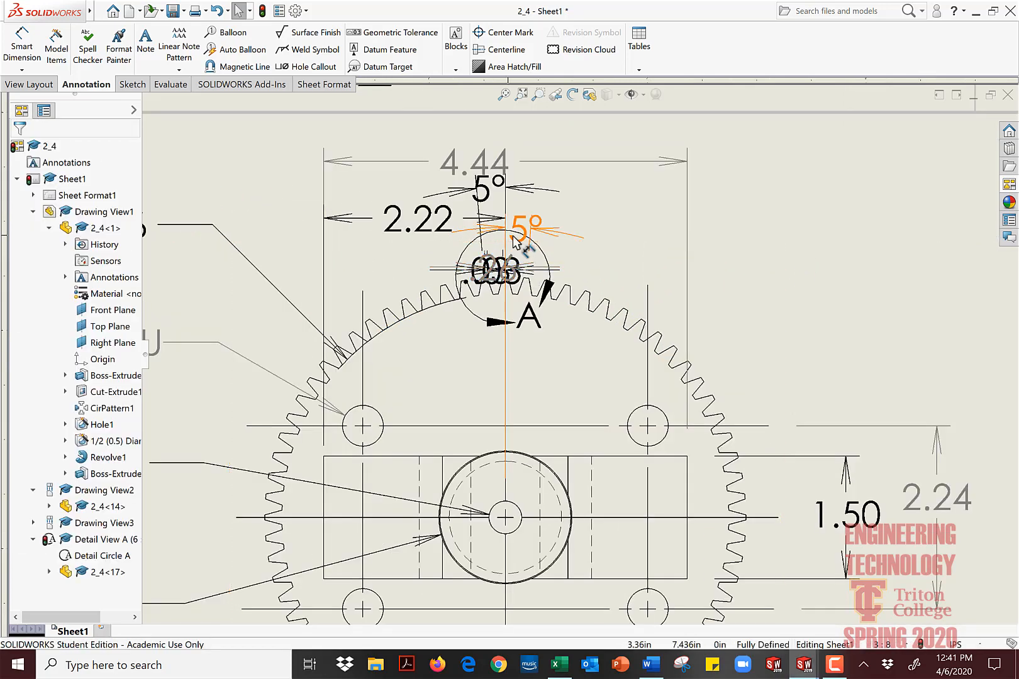
scroll(517, 212, "down", 1)
left_click(479, 199)
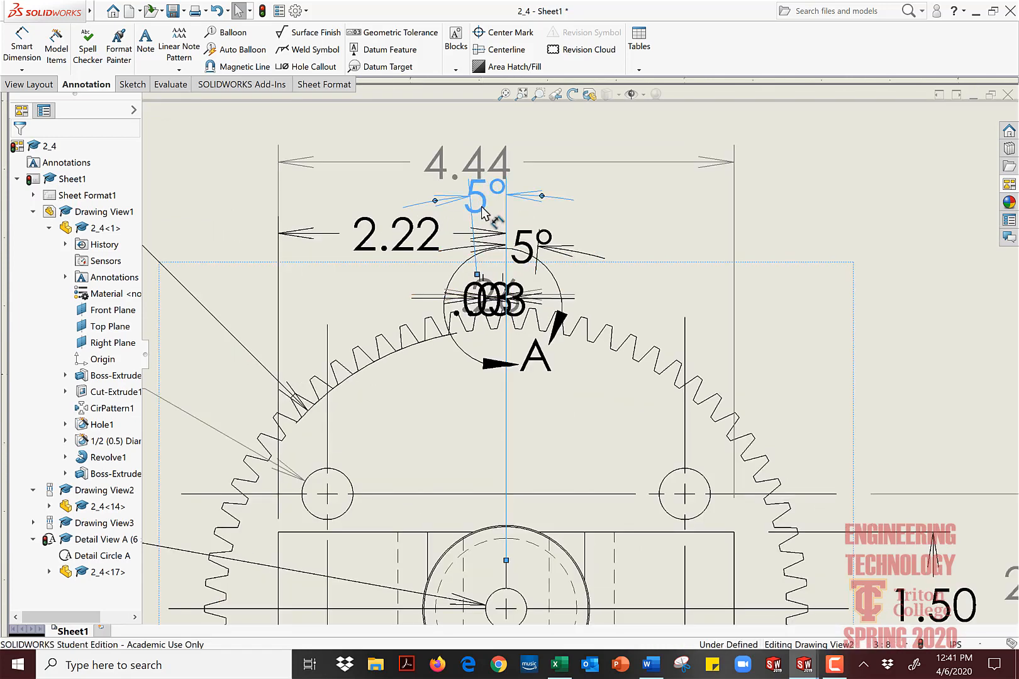
left_click_drag(482, 208, 535, 257)
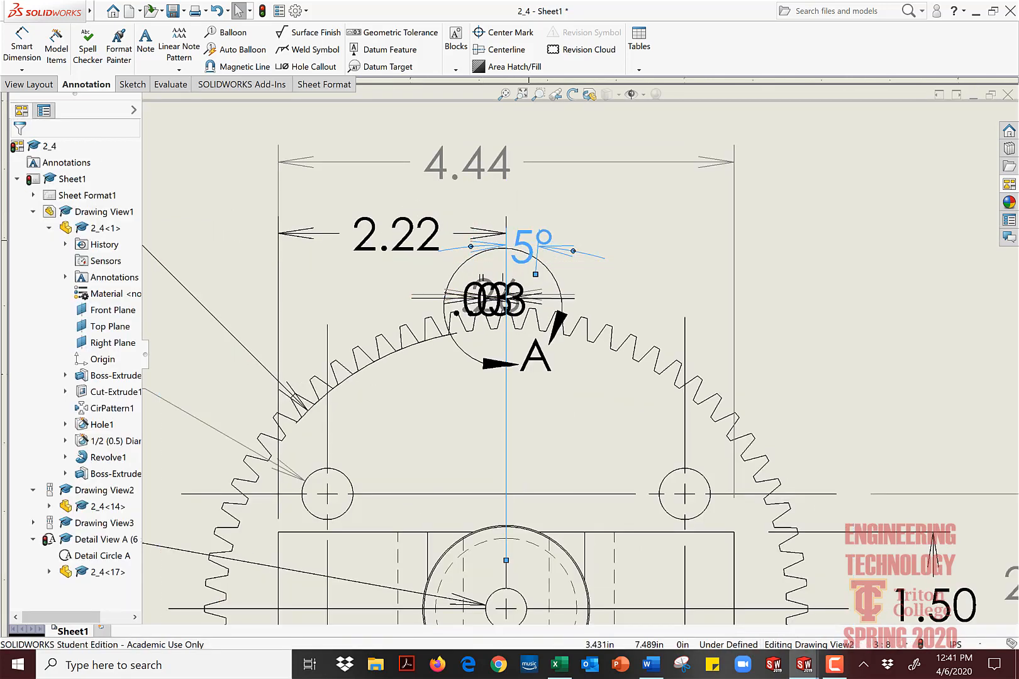
key("Delete")
left_click(498, 300)
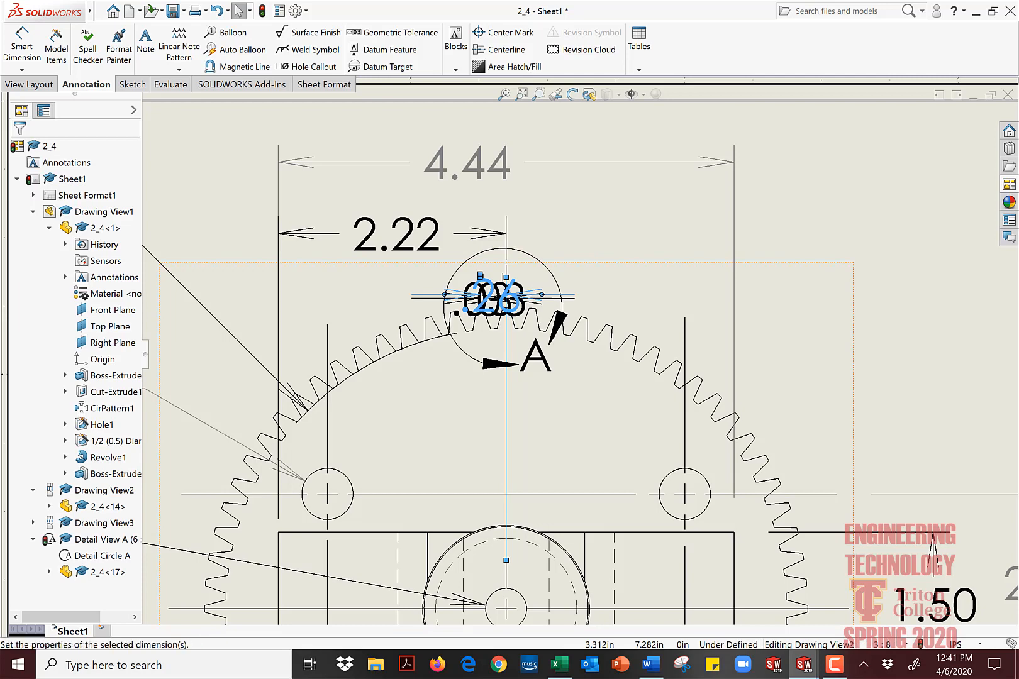
key("Delete")
left_click(492, 296)
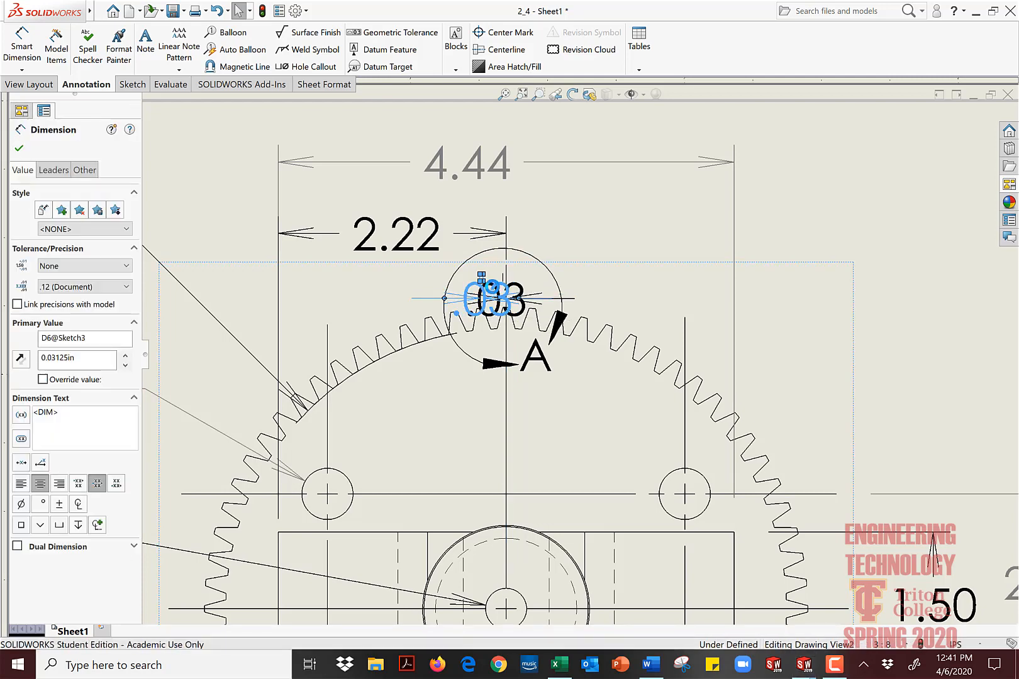
key("Delete")
left_click(492, 290)
key("Delete")
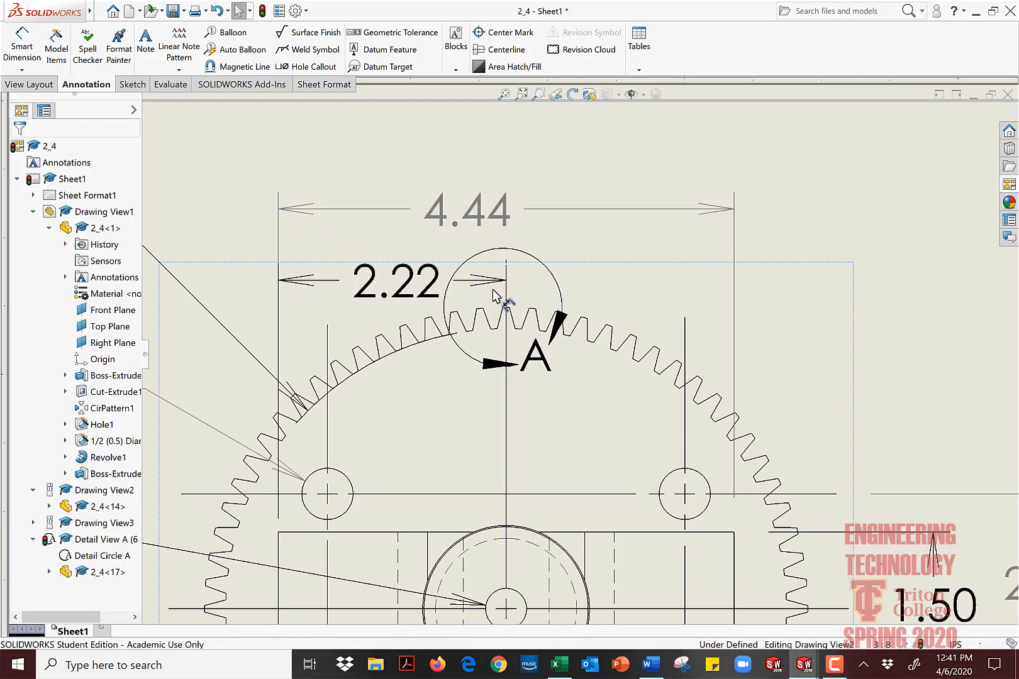
Step: Move the 4.44 and 2.22 width dimensions higher above the gear so that both clear detail circle A
left_click_drag(472, 207, 487, 165)
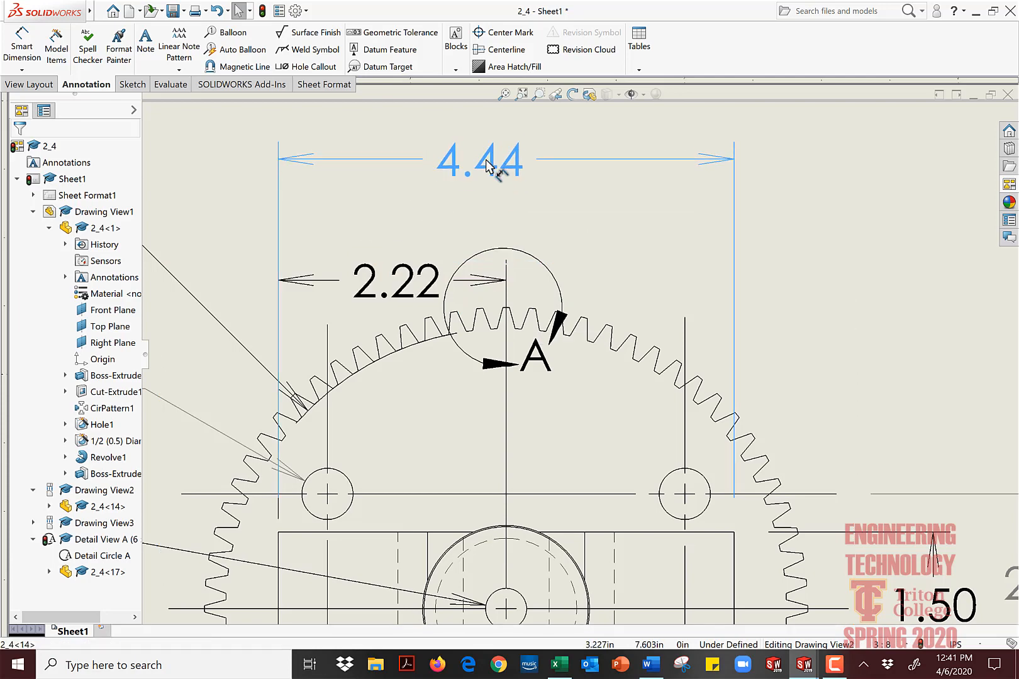
left_click(403, 286)
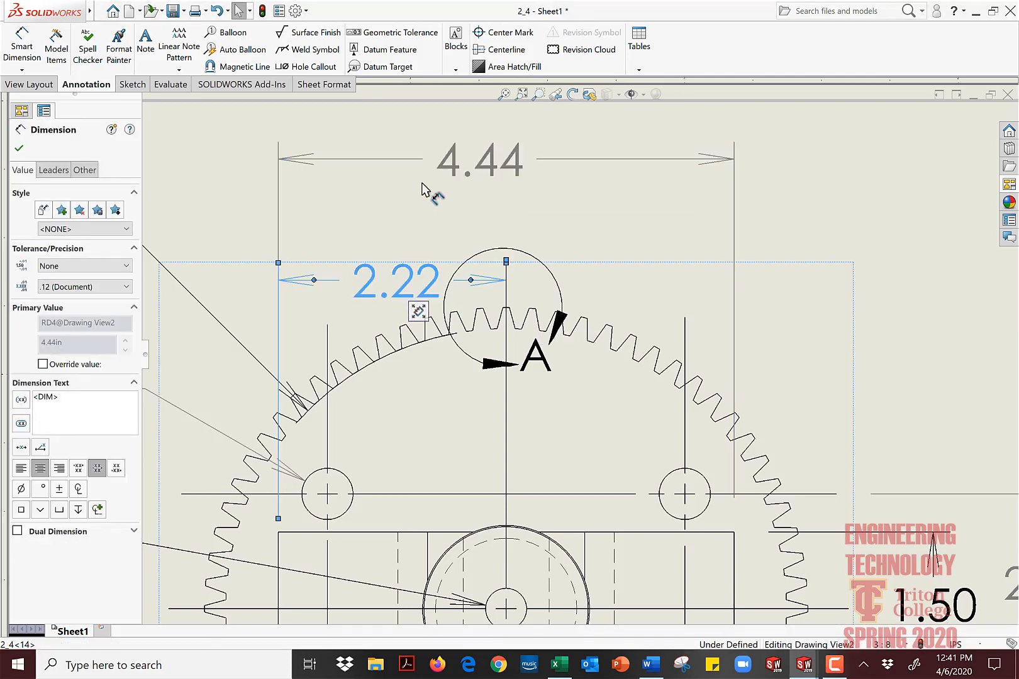
left_click_drag(422, 183, 401, 222)
scroll(580, 273, "down", 2)
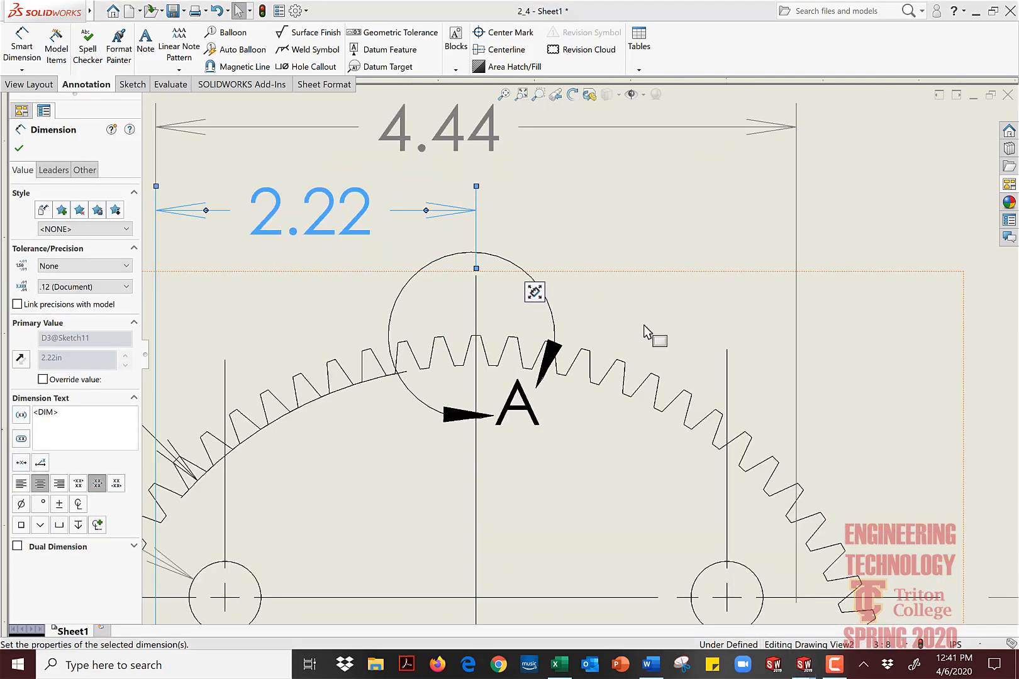
scroll(643, 325, "up", 5)
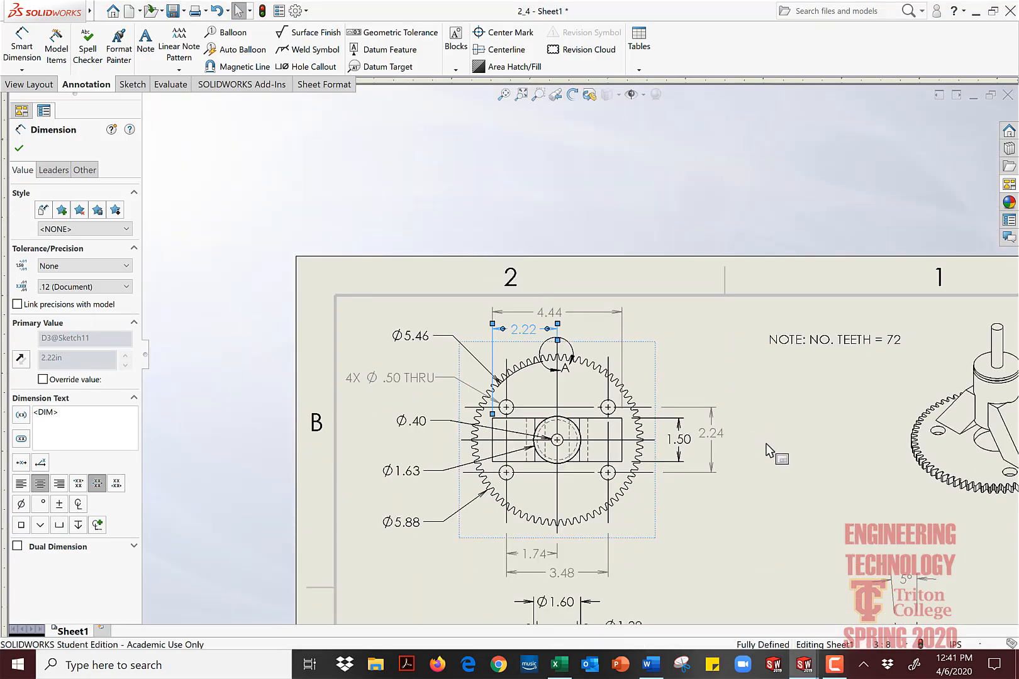
key("Escape")
Step: Move Detail View A slightly up and to the left on the sheet and set its custom scale to 2:1
scroll(682, 545, "up", 3)
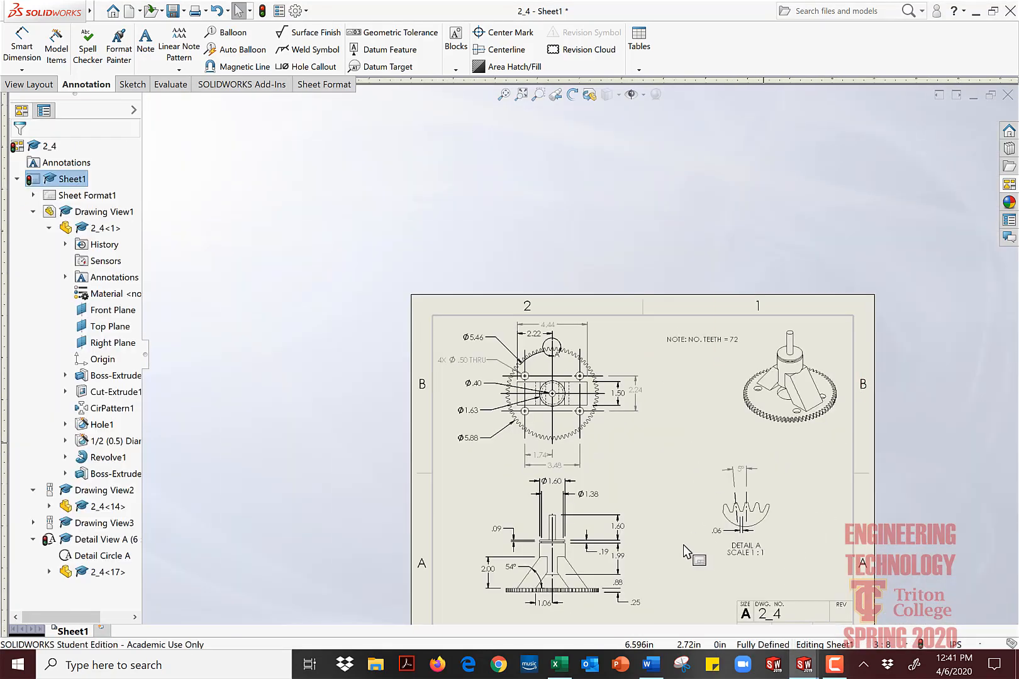
scroll(682, 544, "up", 2)
scroll(672, 530, "down", 3)
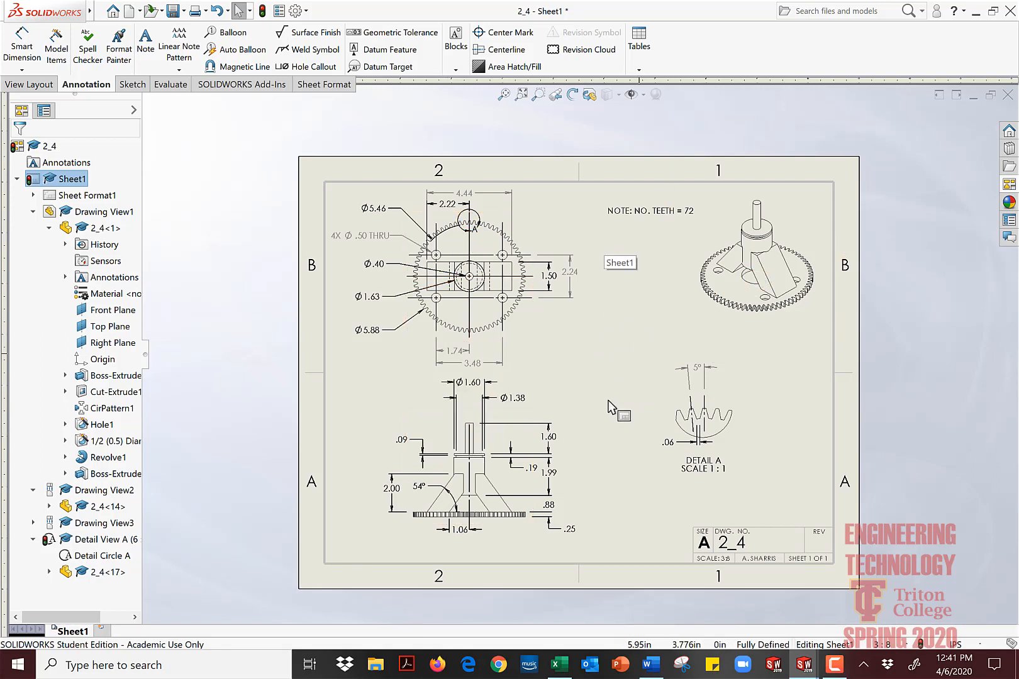
left_click_drag(667, 424, 640, 383)
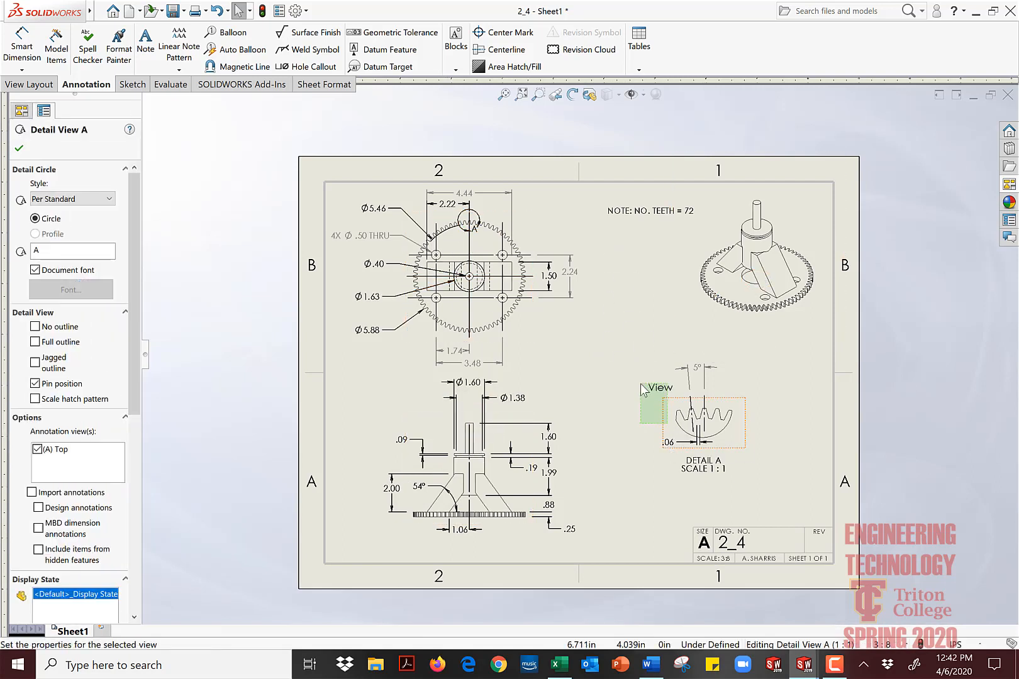
left_click_drag(745, 435, 730, 414)
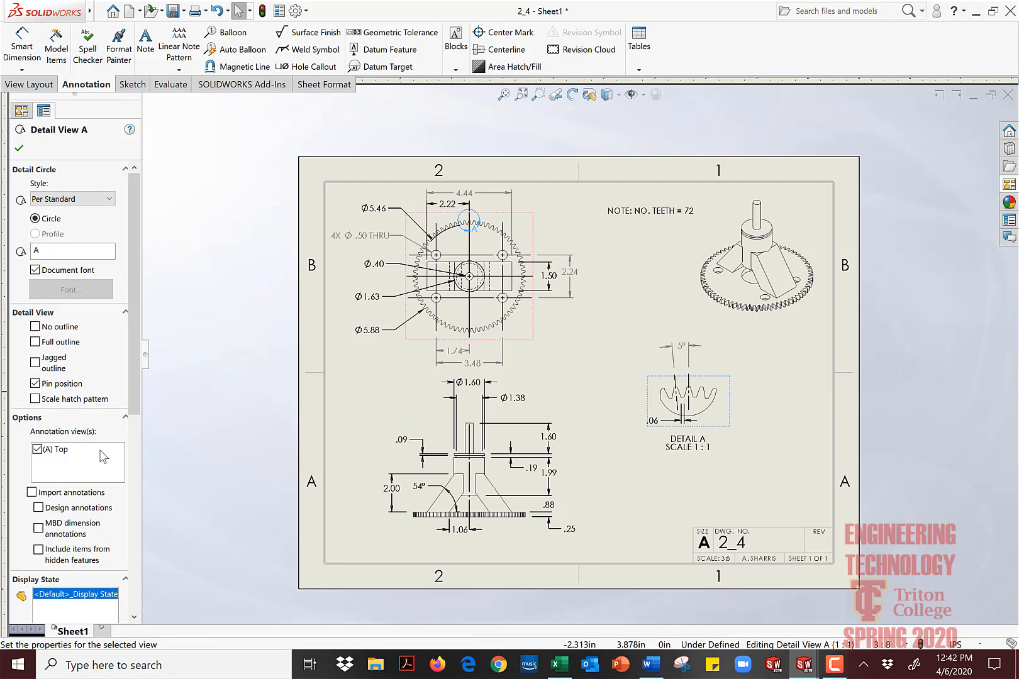
left_click_drag(134, 397, 129, 539)
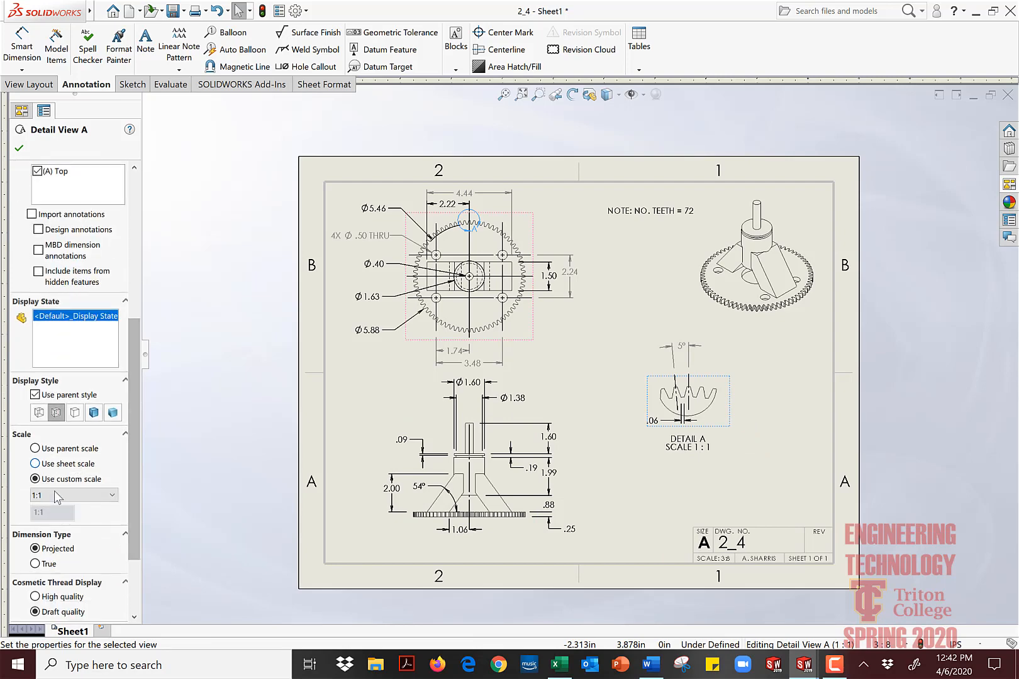
left_click(94, 495)
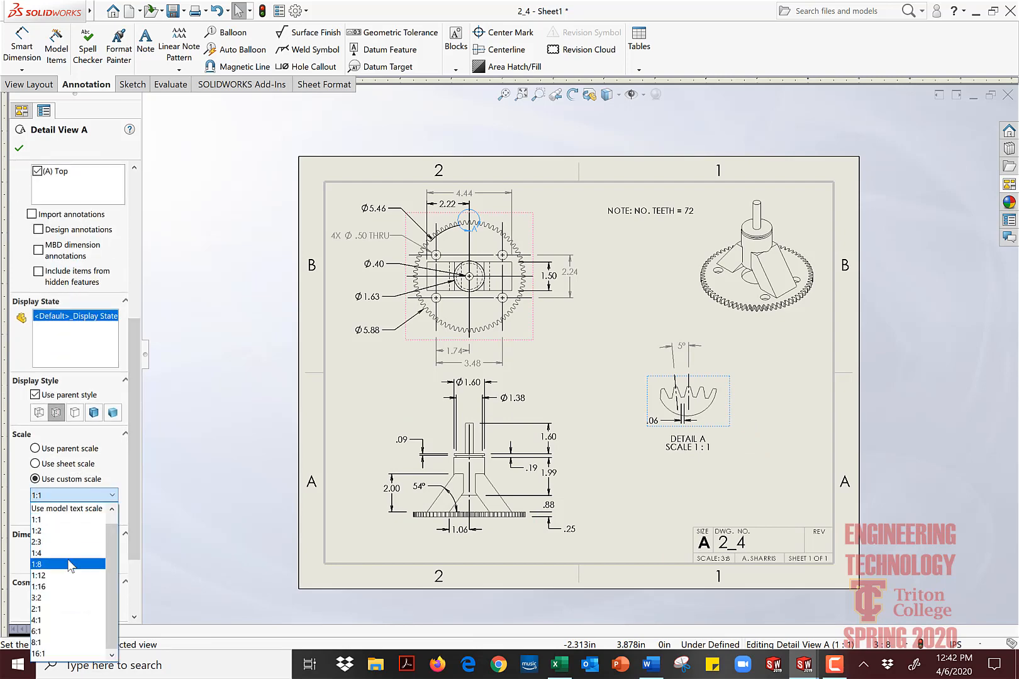
left_click(63, 608)
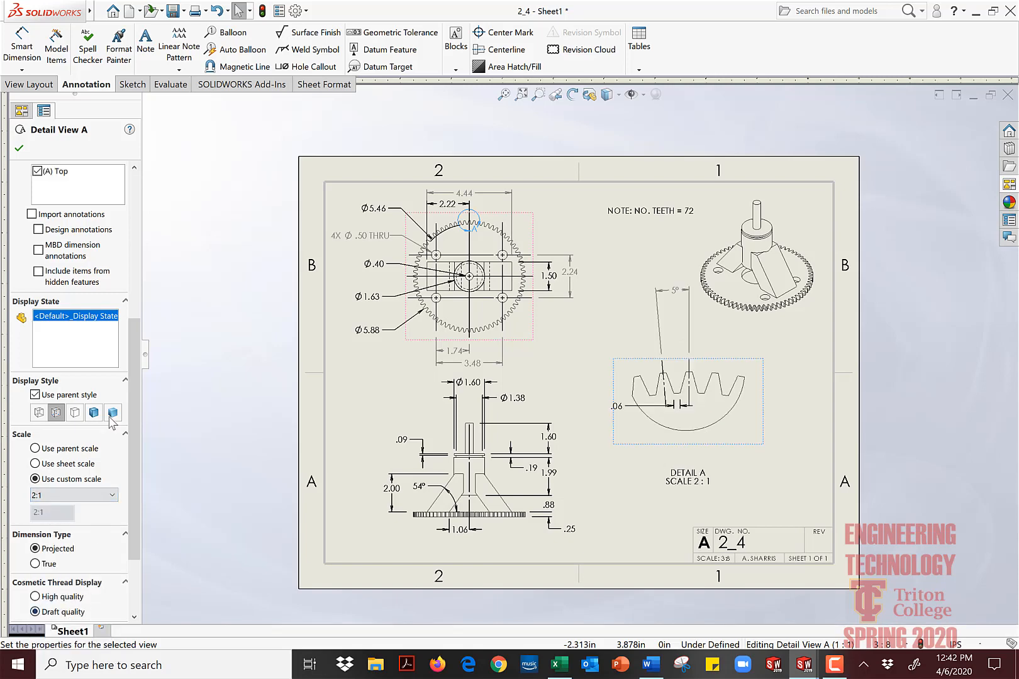
Step: Move the 5° dimension down close above the teeth in Detail View A and the .06 dimension text to the right of its extension lines
left_click(17, 149)
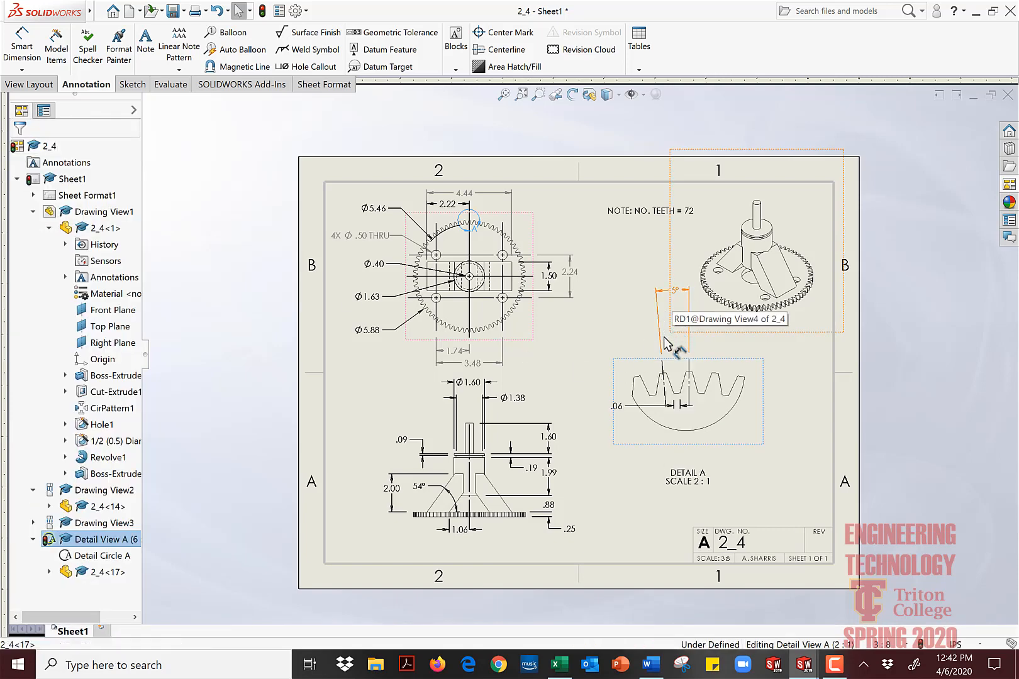
left_click_drag(674, 295, 672, 349)
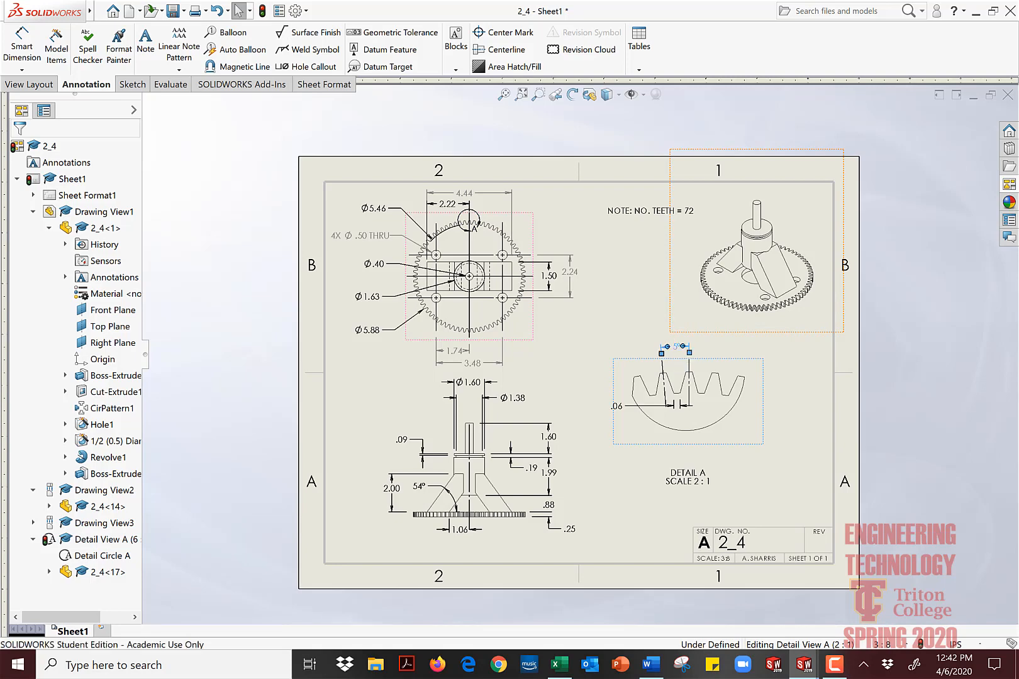
scroll(672, 416, "down", 2)
left_click_drag(555, 386, 701, 410)
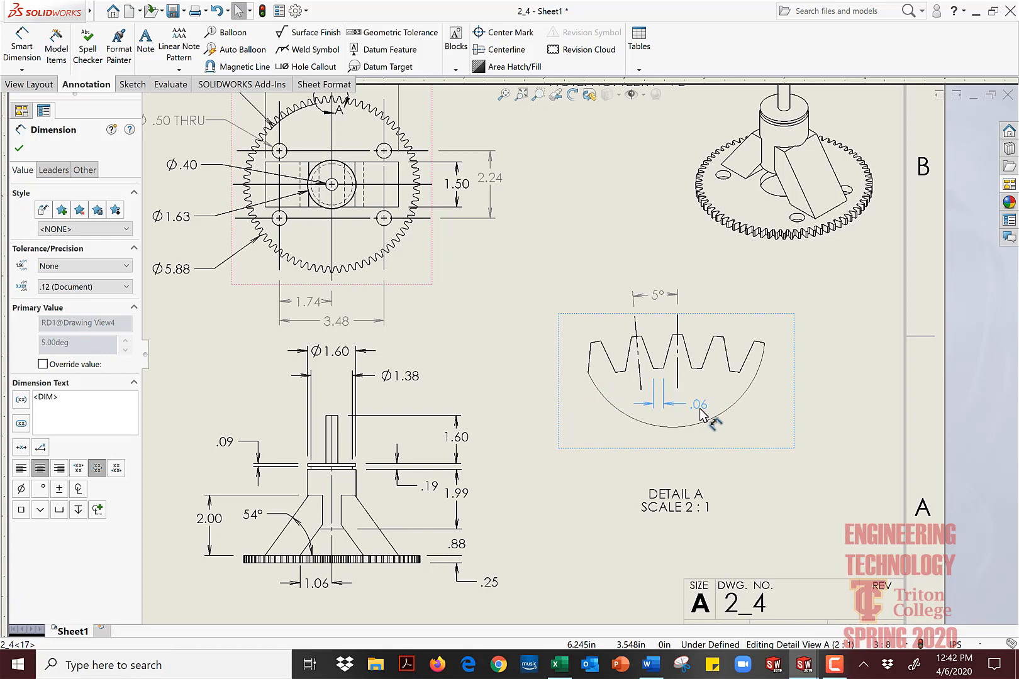
left_click(831, 422)
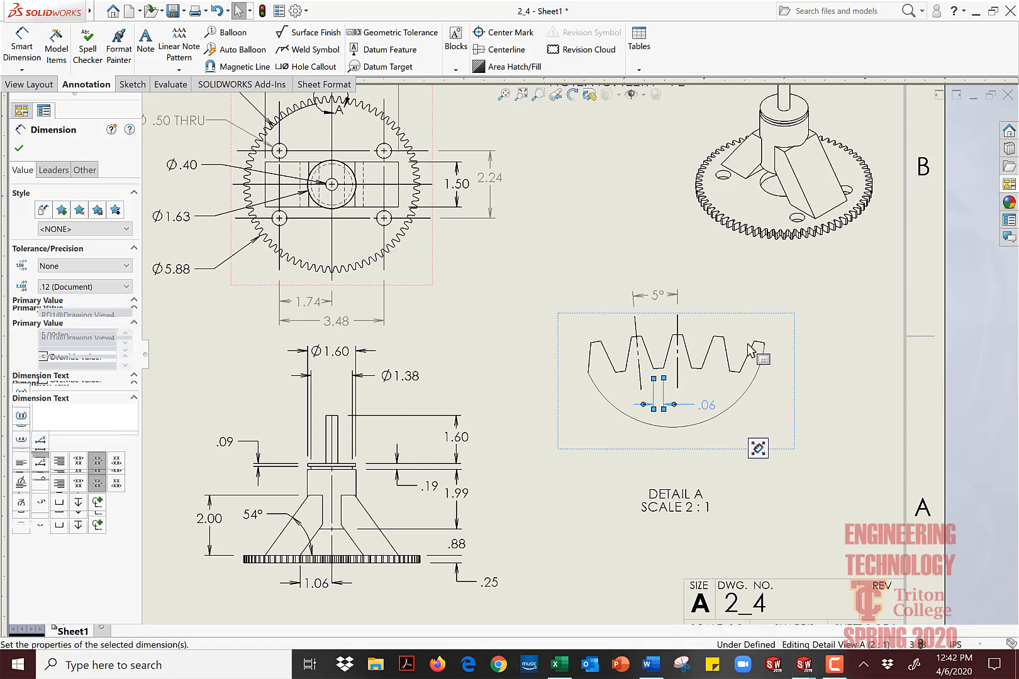
Step: Shift Detail View A slightly on the sheet and move its DETAIL A SCALE 2:1 label up close beneath the view
scroll(726, 350, "down", 1)
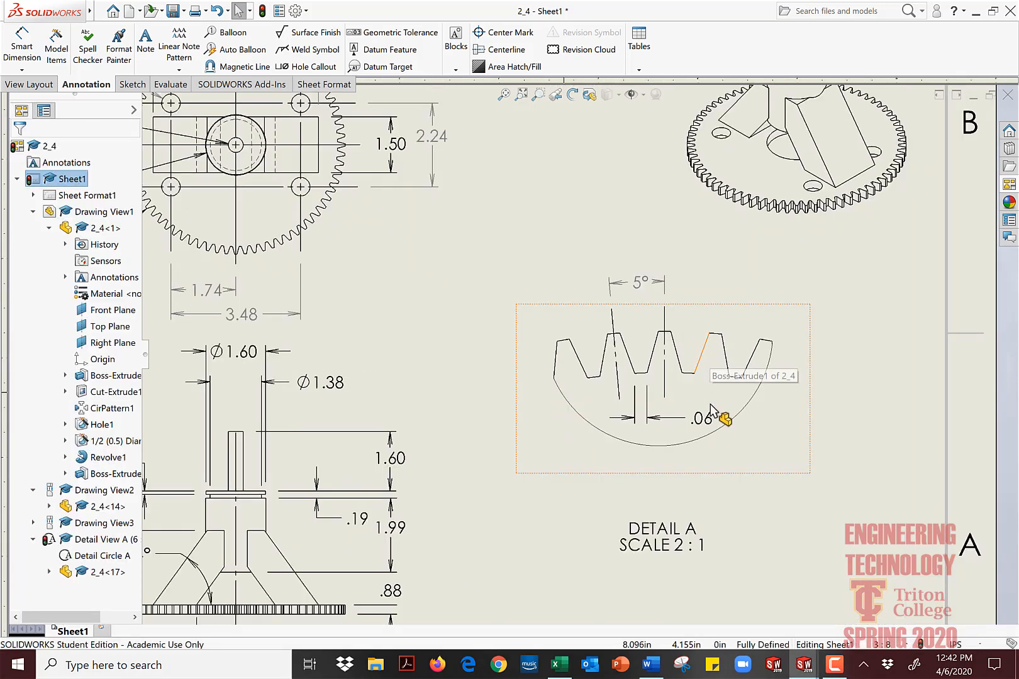
scroll(710, 410, "down", 1)
scroll(735, 465, "up", 2)
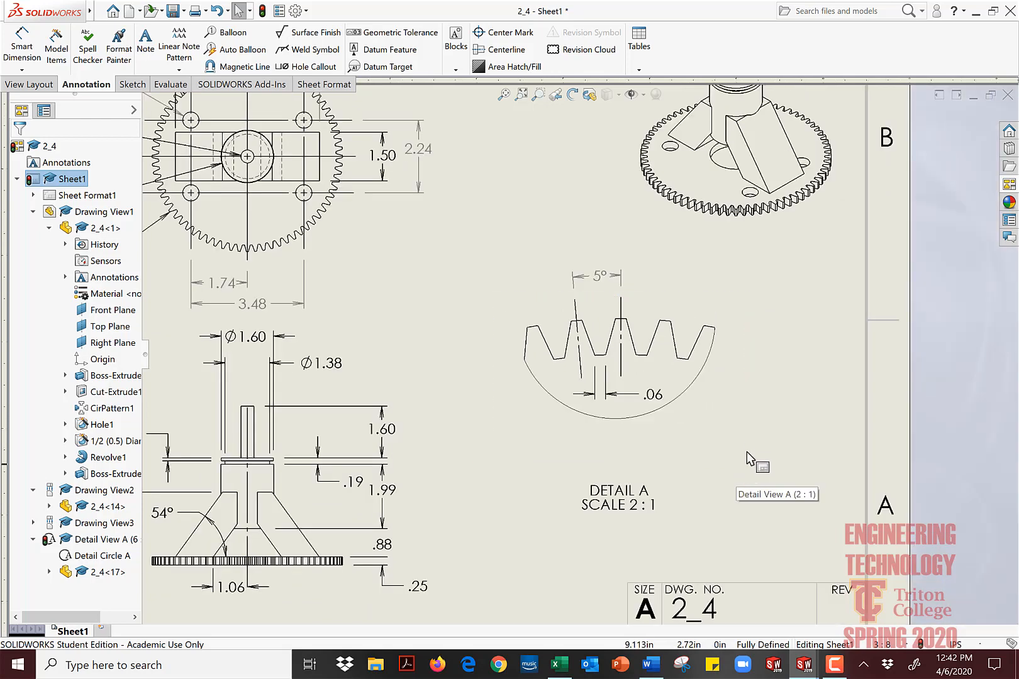
left_click_drag(740, 452, 776, 453)
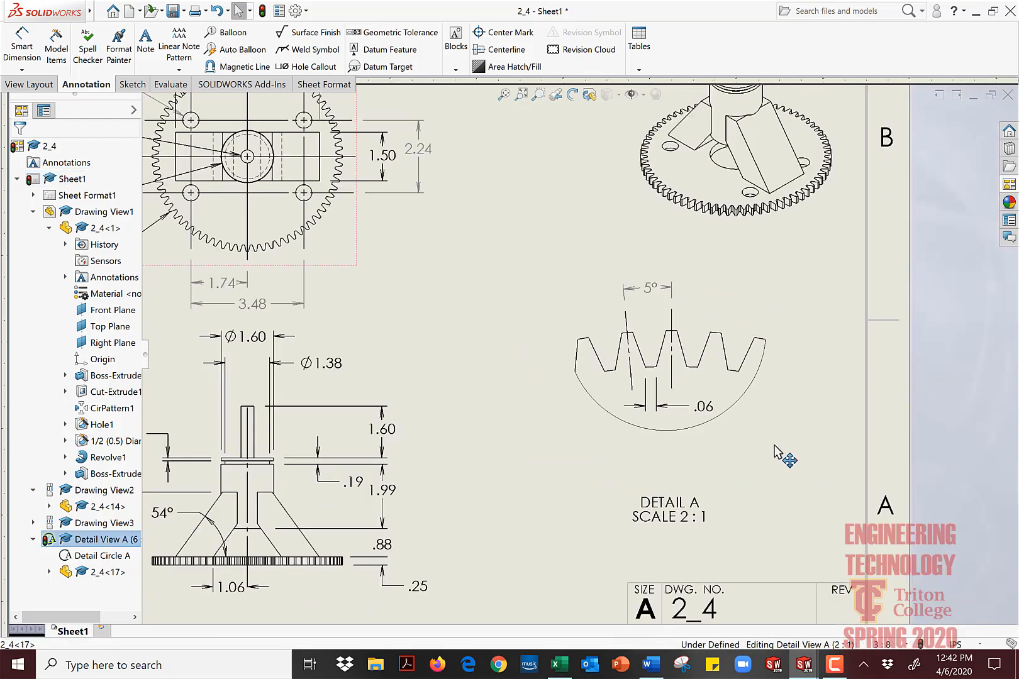
left_click_drag(659, 500, 660, 450)
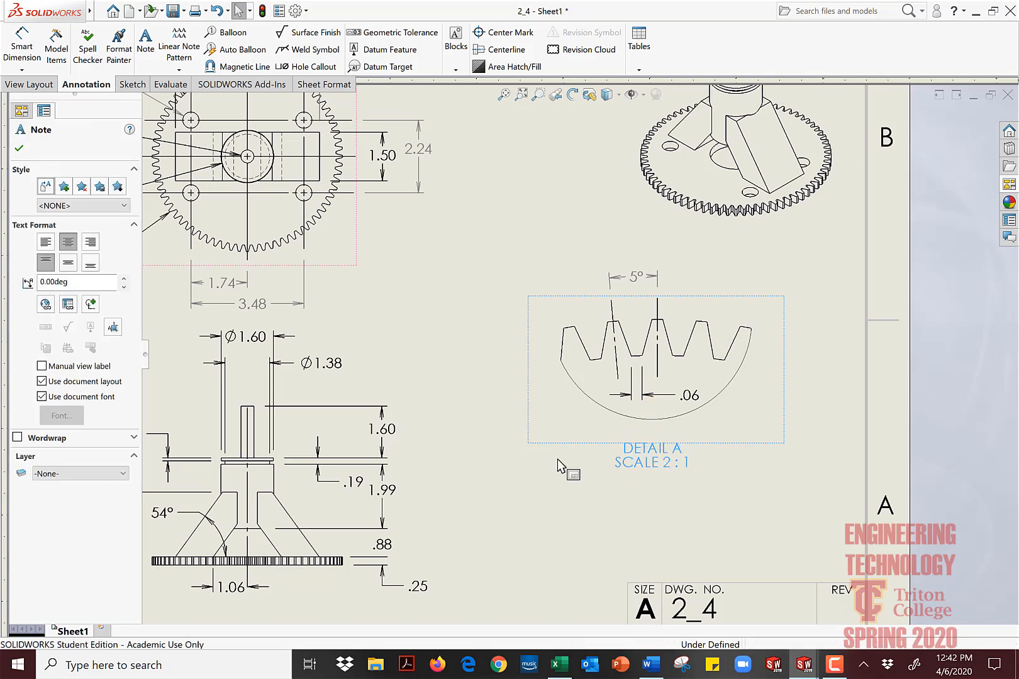
left_click(558, 459)
Step: Move the number-of-teeth note below Detail View A and shift the detail view up and to the left
scroll(557, 460, "up", 2)
scroll(559, 456, "down", 2)
scroll(560, 455, "up", 3)
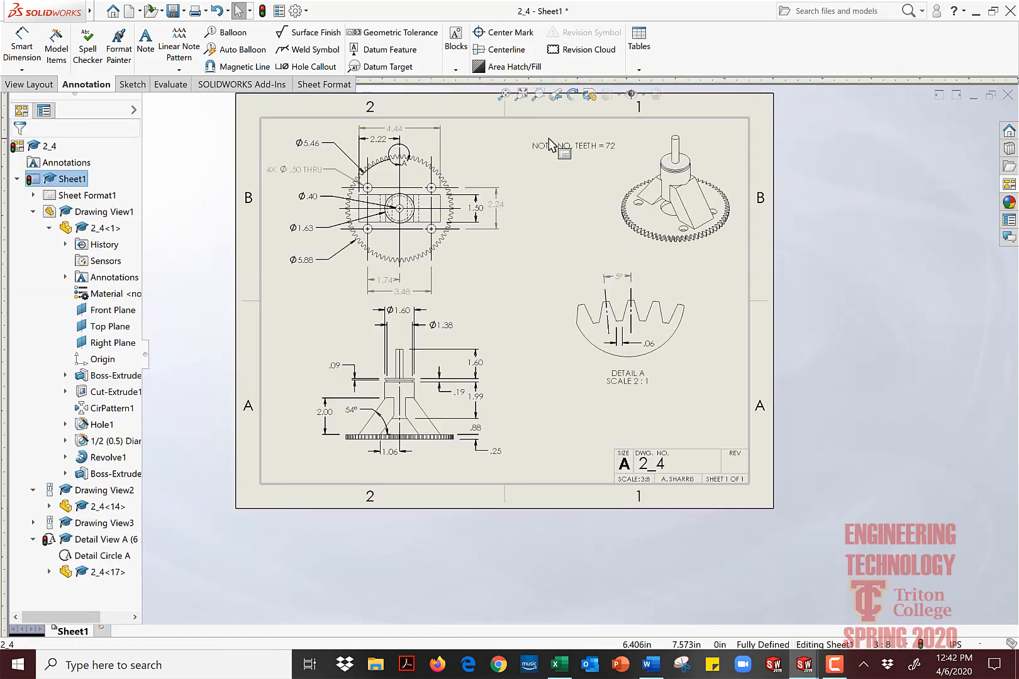
left_click_drag(551, 153, 566, 427)
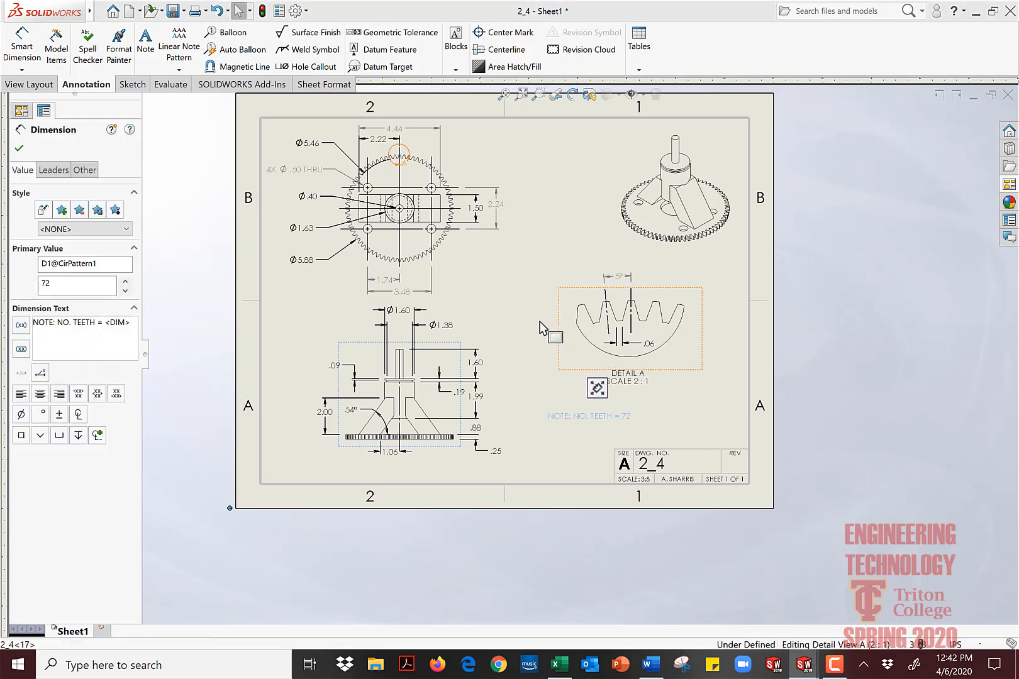
left_click(526, 308)
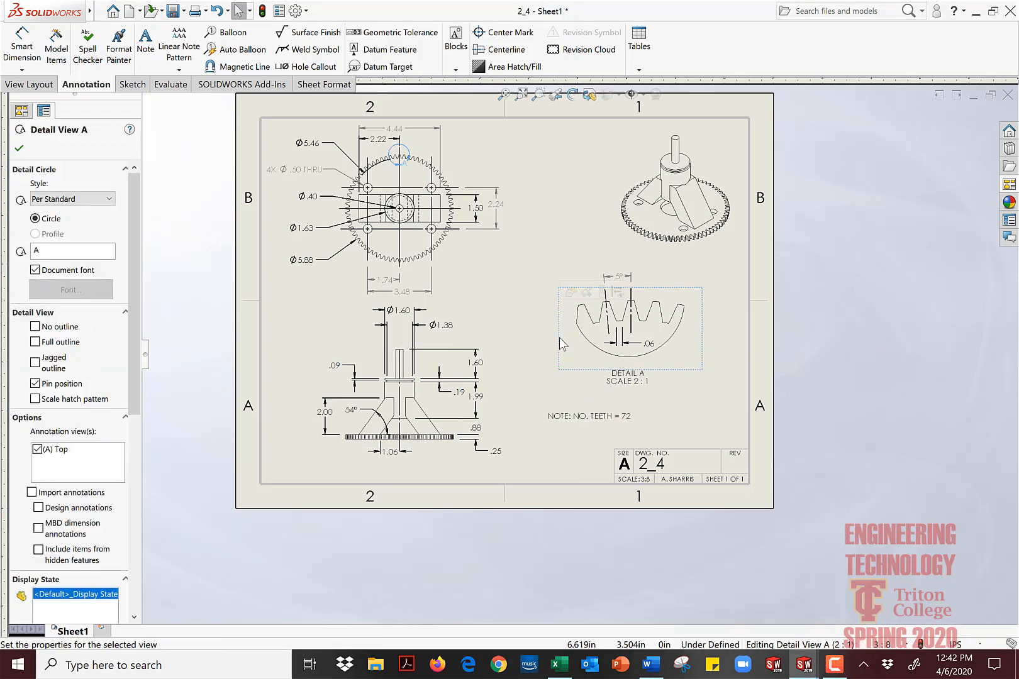
left_click_drag(561, 343, 531, 309)
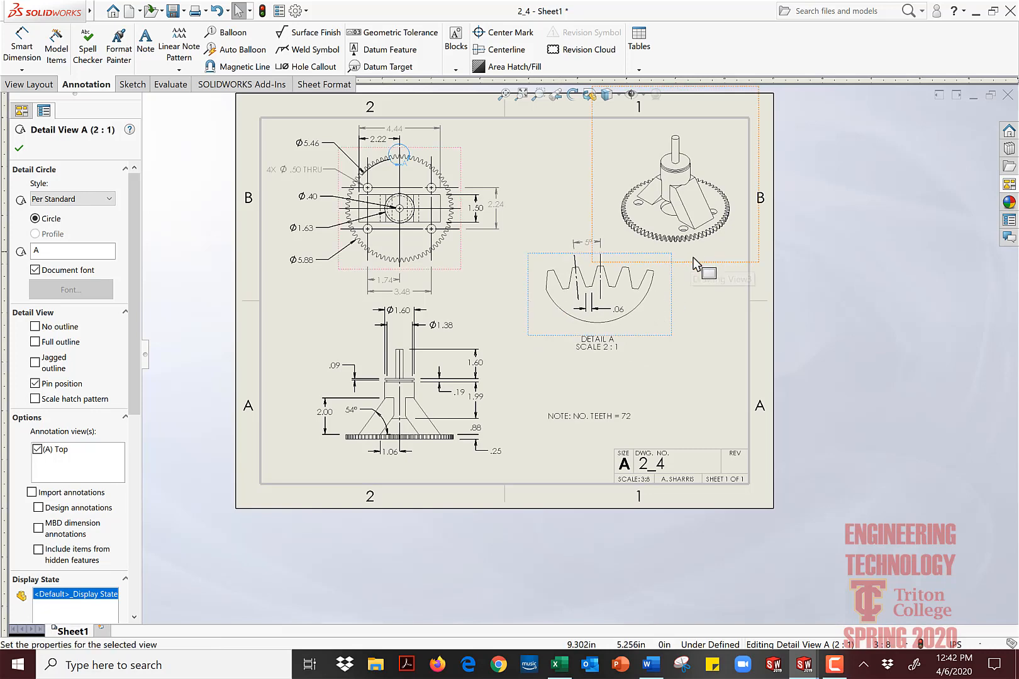
Step: Shift the isometric view slightly up and to the right, and move the number-of-teeth note up closer to the Detail A label
left_click_drag(693, 258, 700, 247)
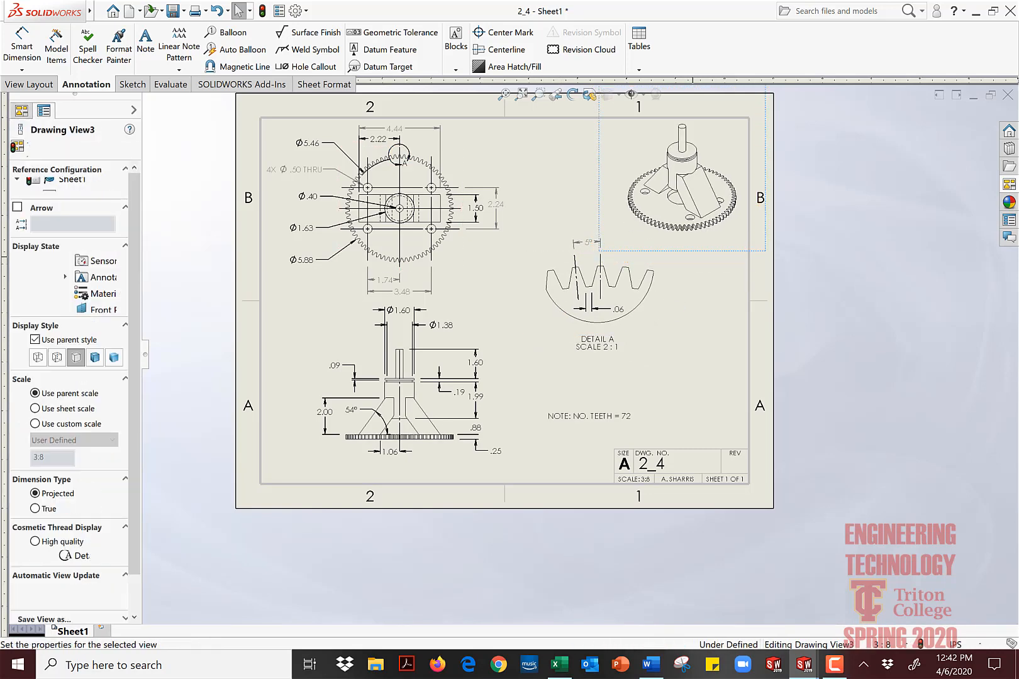
left_click(580, 417)
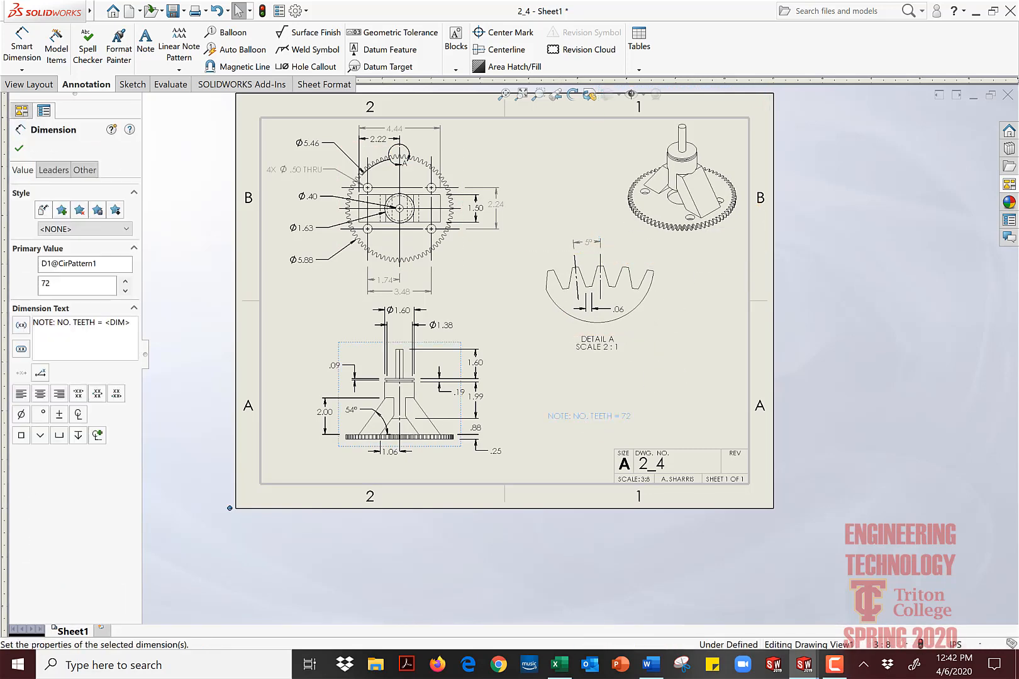
left_click_drag(585, 417, 588, 391)
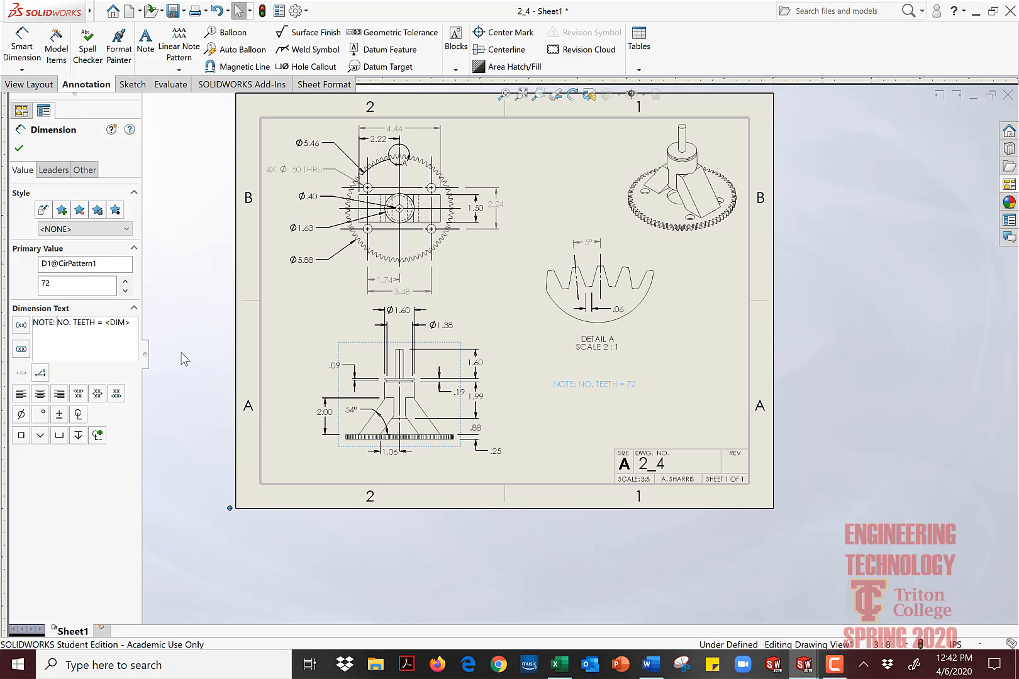
Step: Put the teeth count on its own line as item 1 of the note and add the line "2. CUSTOMER TO VERIFY TOOTH DESIGN"
type(".")
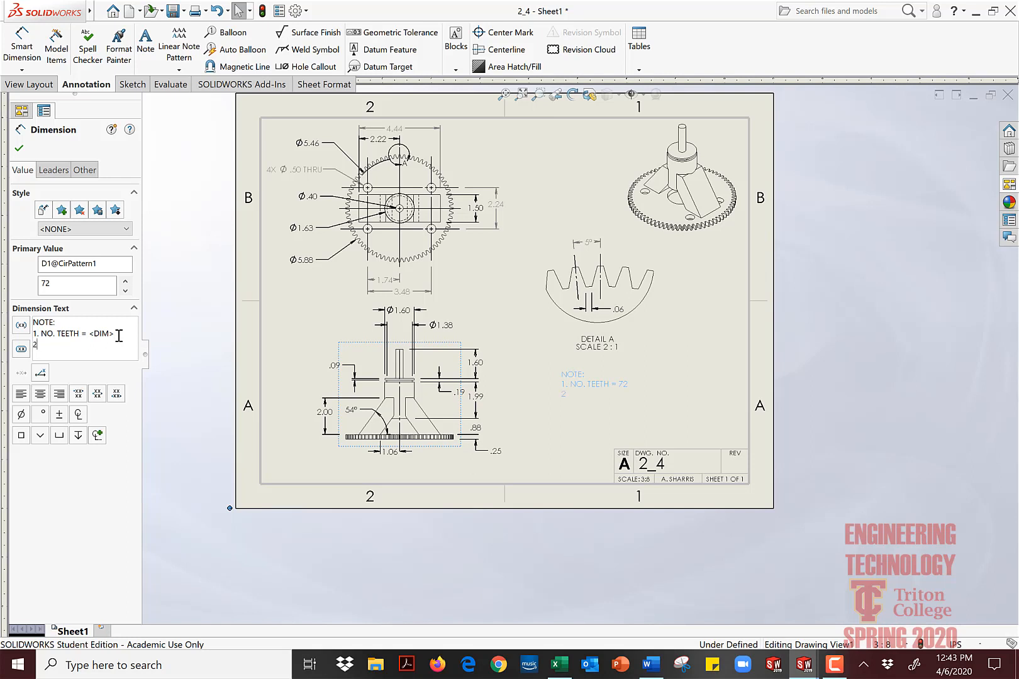
type("CUSTOMER TO VERI")
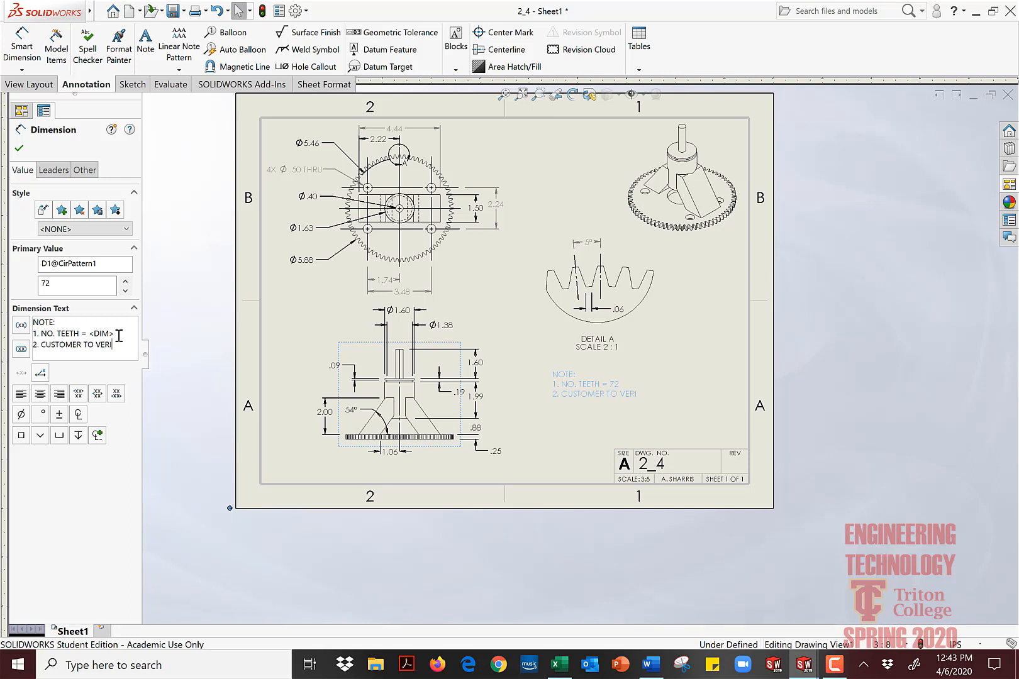
type("FY TOOTH")
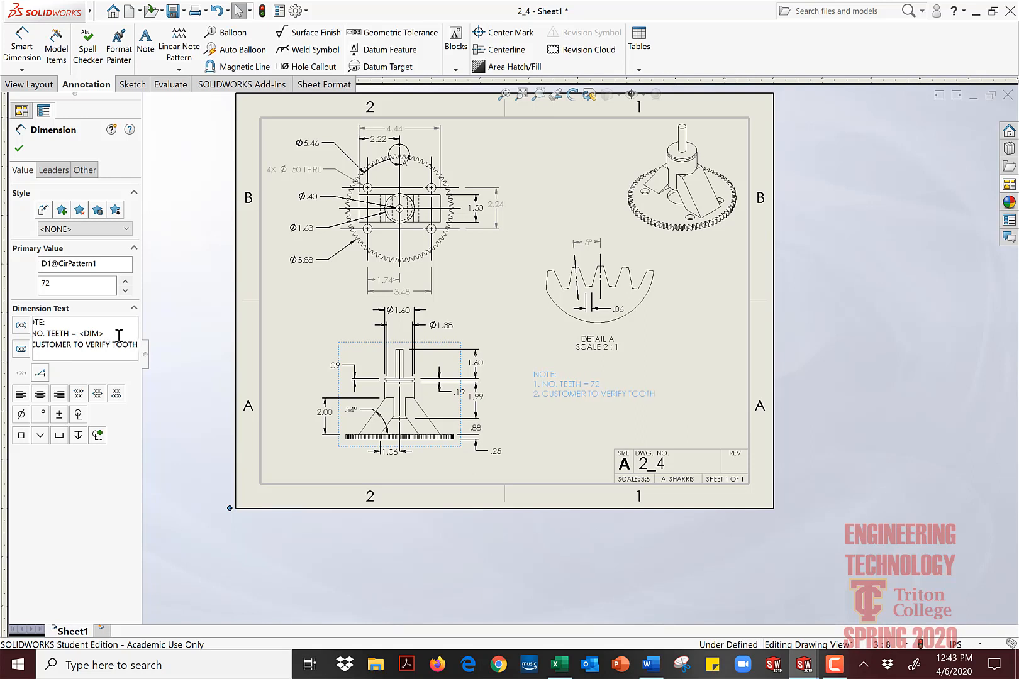
type(" DESIGN")
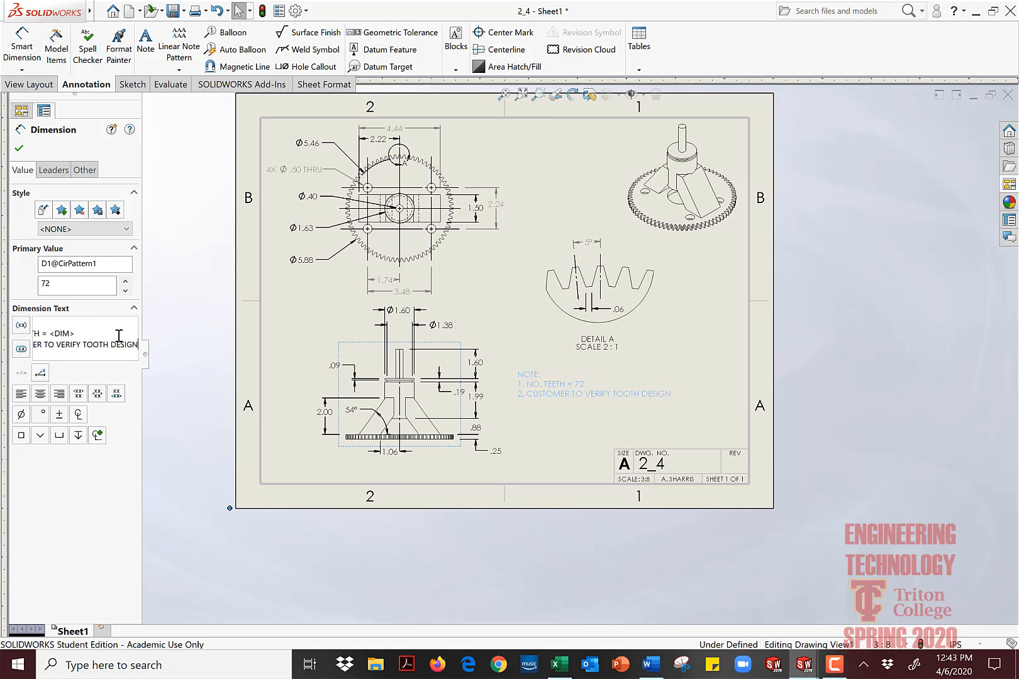
key("Return")
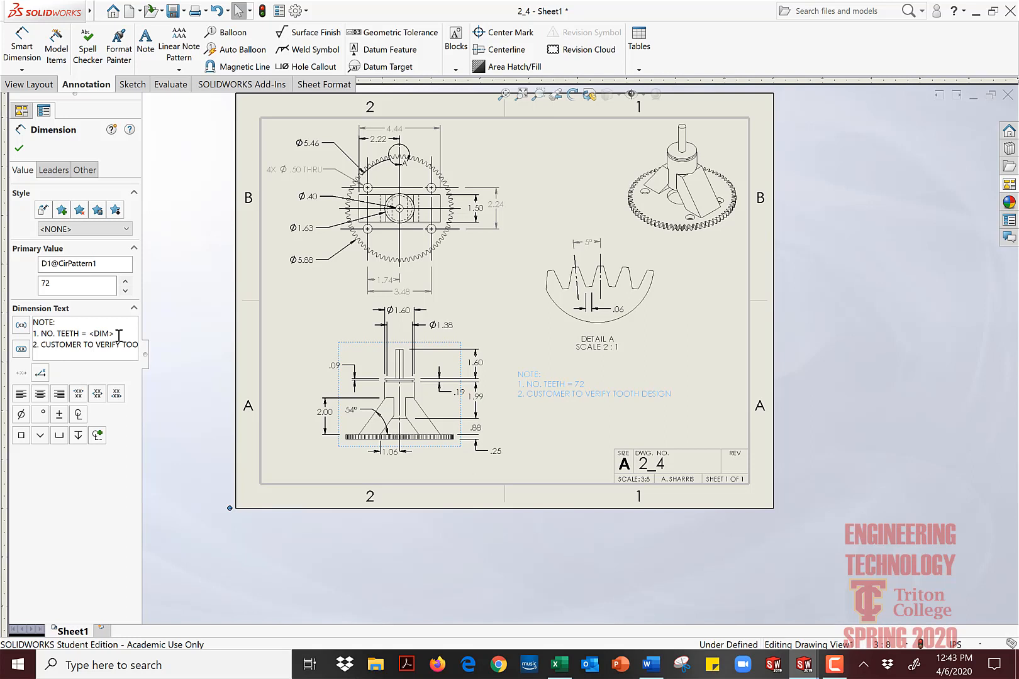
type("3.")
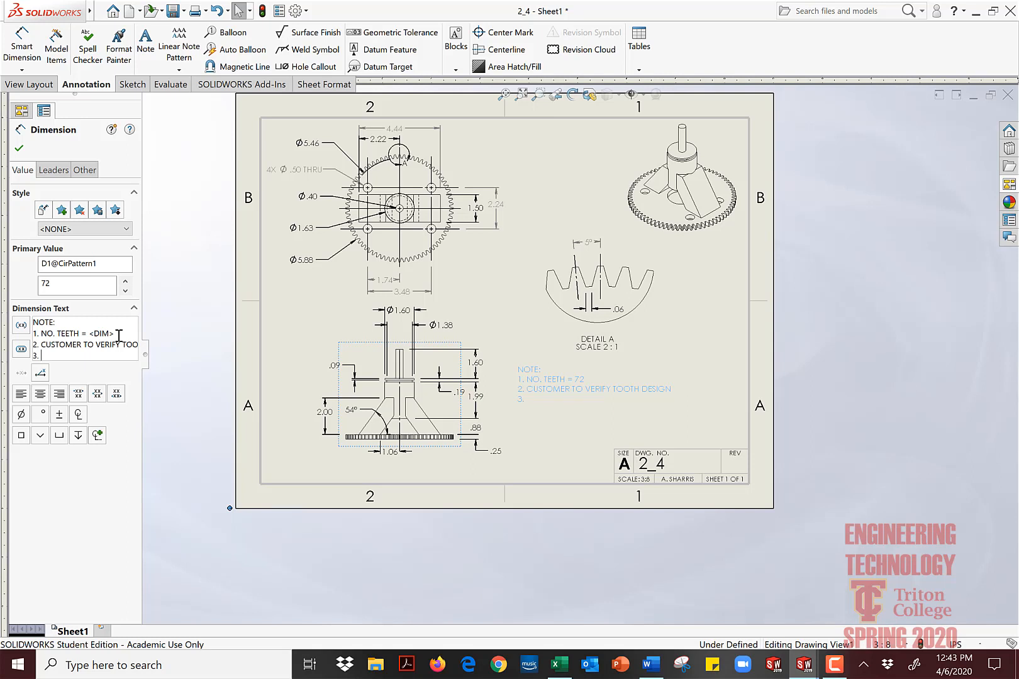
key("BackSpace")
key("BackSpace")
key("BackSpace")
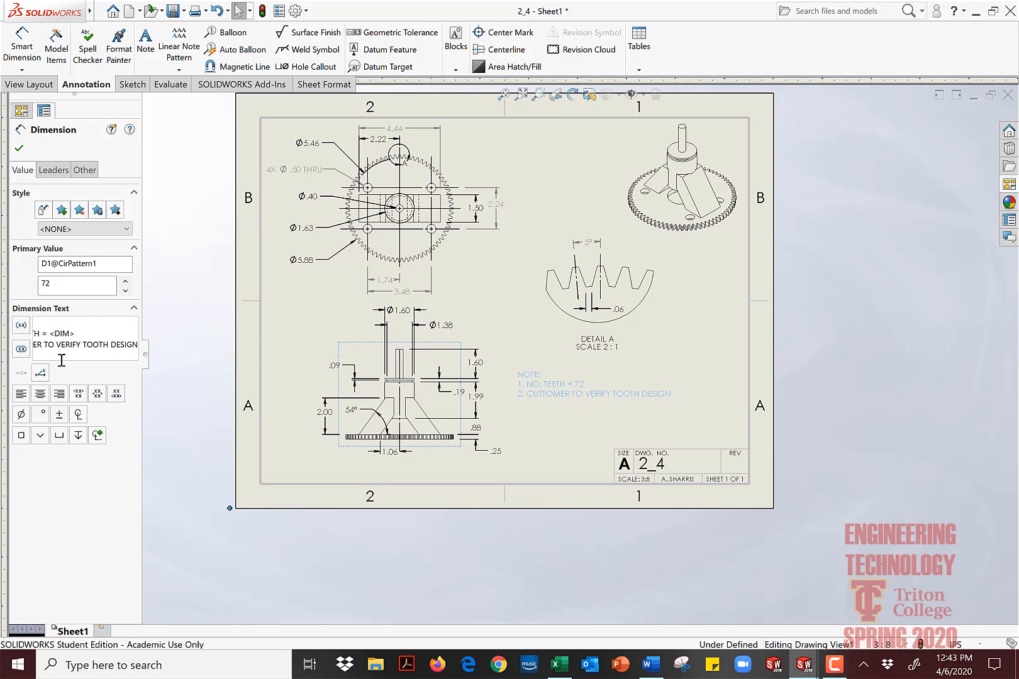
Step: Change the note's heading to "NOTES:" and save the drawing together with its modified part 2_4.SLDPRT
left_click(62, 334)
key("Left")
key("Left")
key("Left")
key("Left")
key("Left")
key("Left")
key("Left")
key("Left")
key("Left")
key("Left")
key("Left")
key("Left")
key("Left")
key("Left")
key("Left")
key("Right")
key("Right")
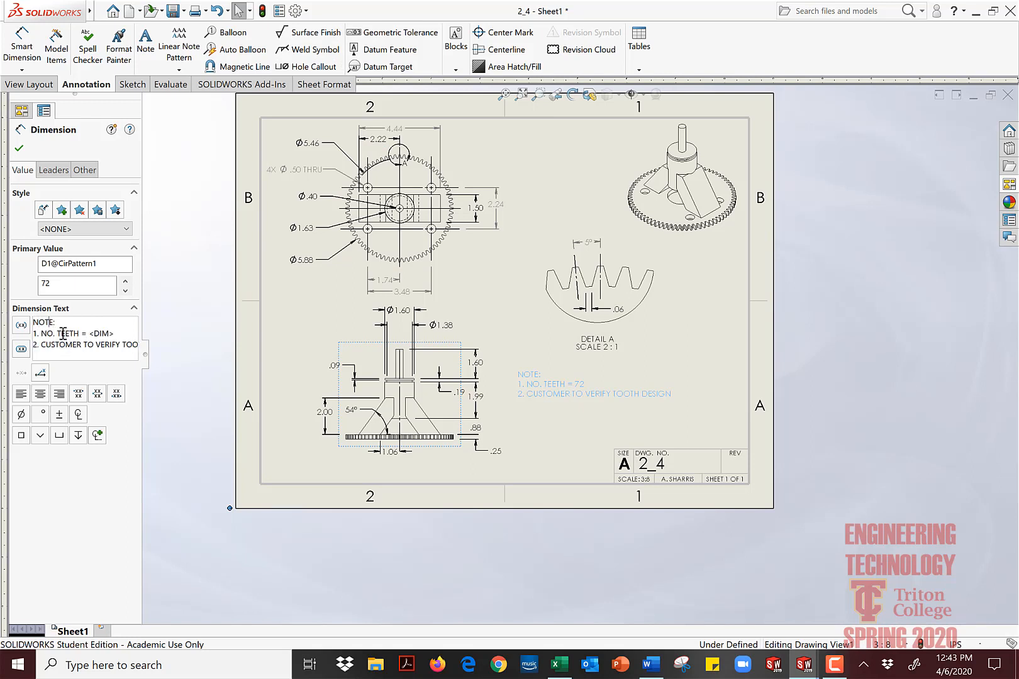
type("S")
left_click(207, 187)
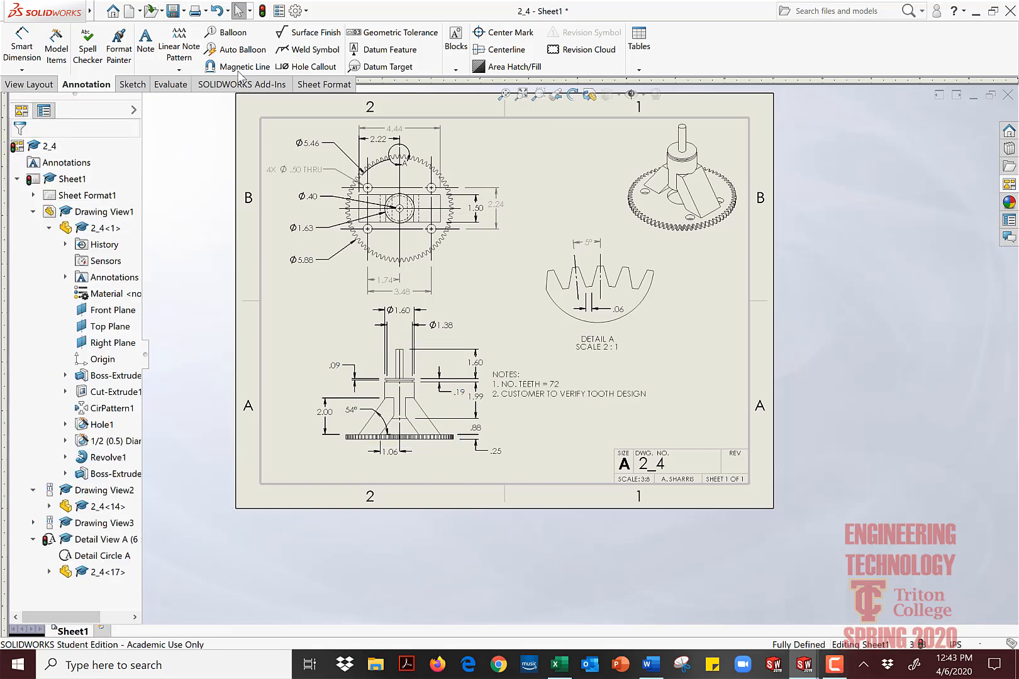
left_click(172, 11)
left_click(299, 284)
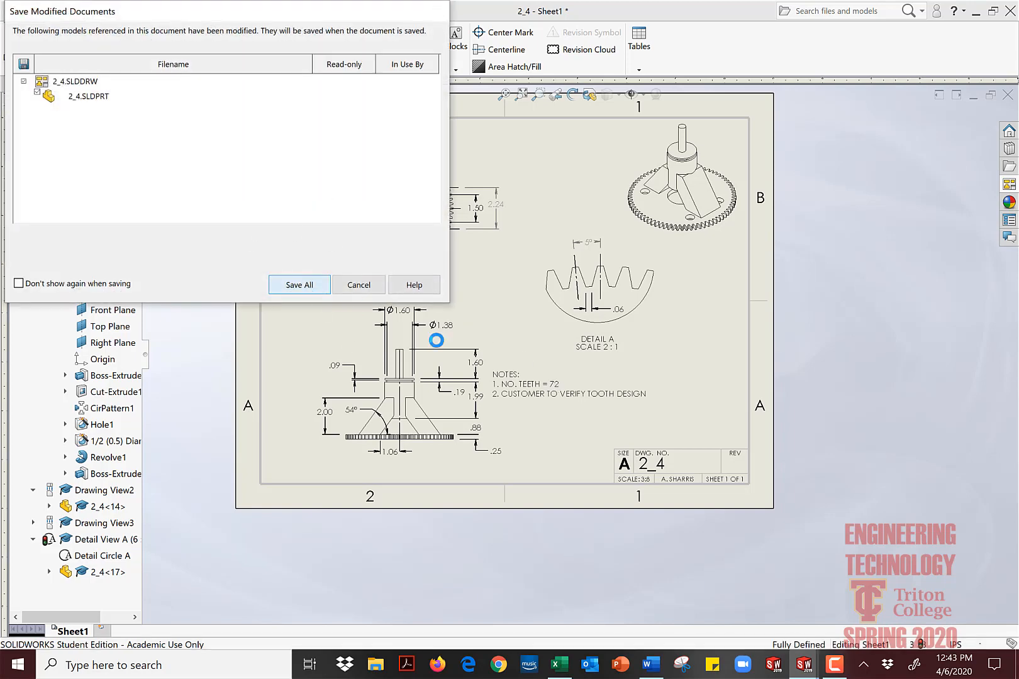
Step: Move the NOTES block down and to the right so that it sits below Detail View A, above the title block
left_click(536, 394)
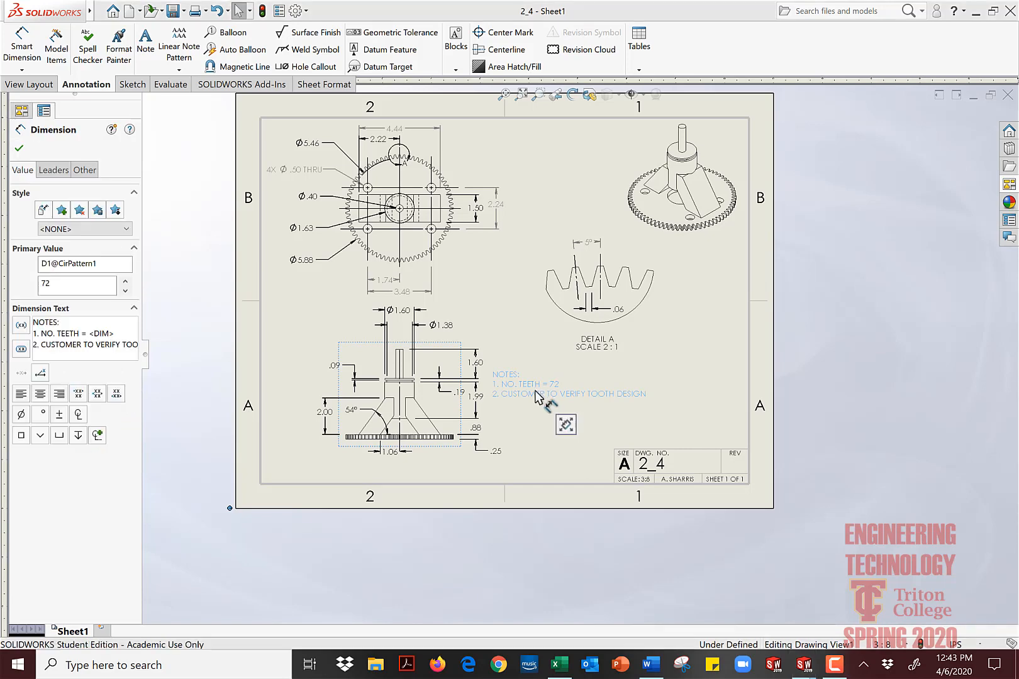
mouse_move(536, 394)
left_mouse_down()
mouse_move(620, 420)
mouse_move(590, 408)
left_mouse_up()
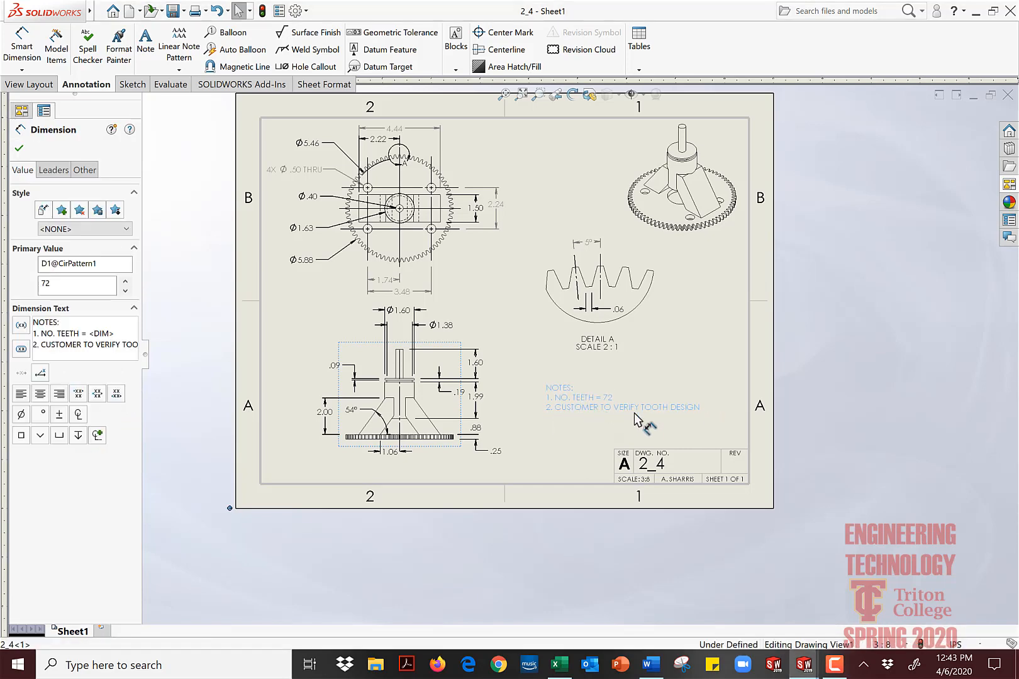
left_click(844, 410)
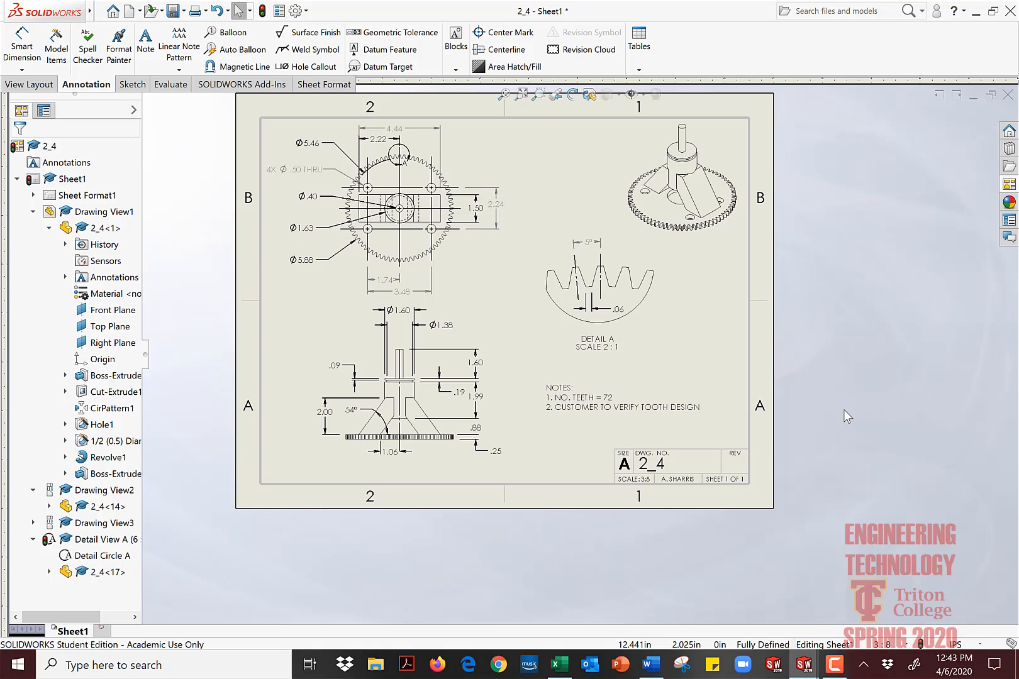
left_click(838, 661)
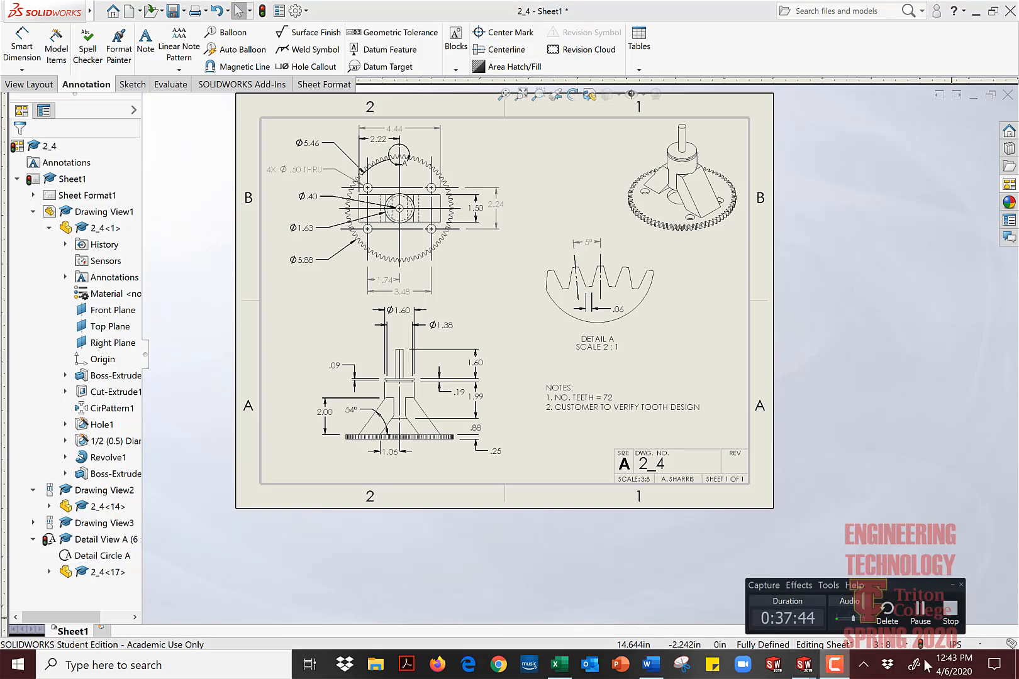